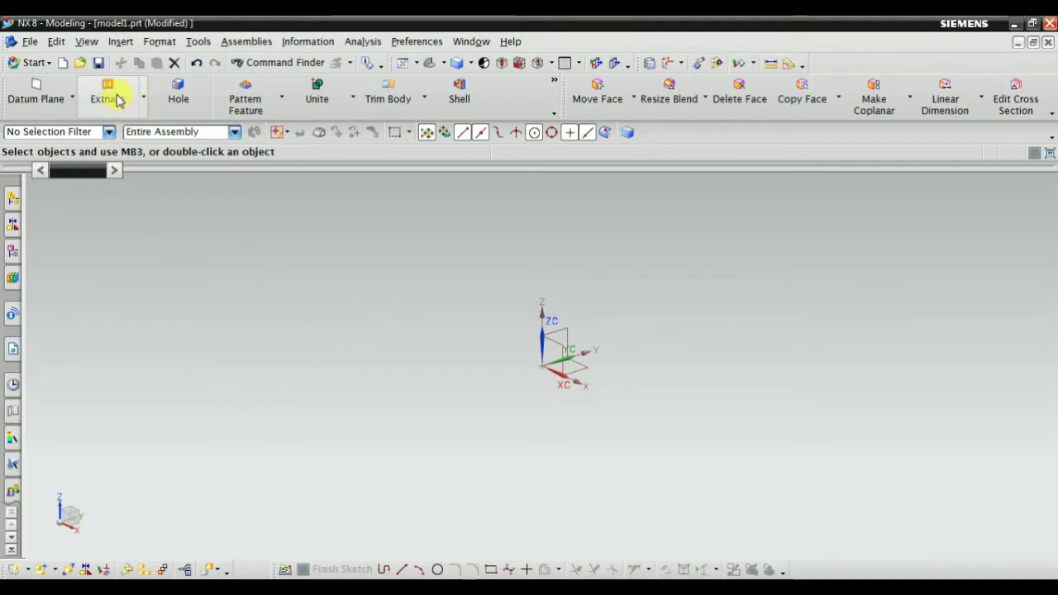
{"action": "left_click", "coordinate": [121, 42]}
{"action": "mouse_move", "coordinate": [171, 217]}
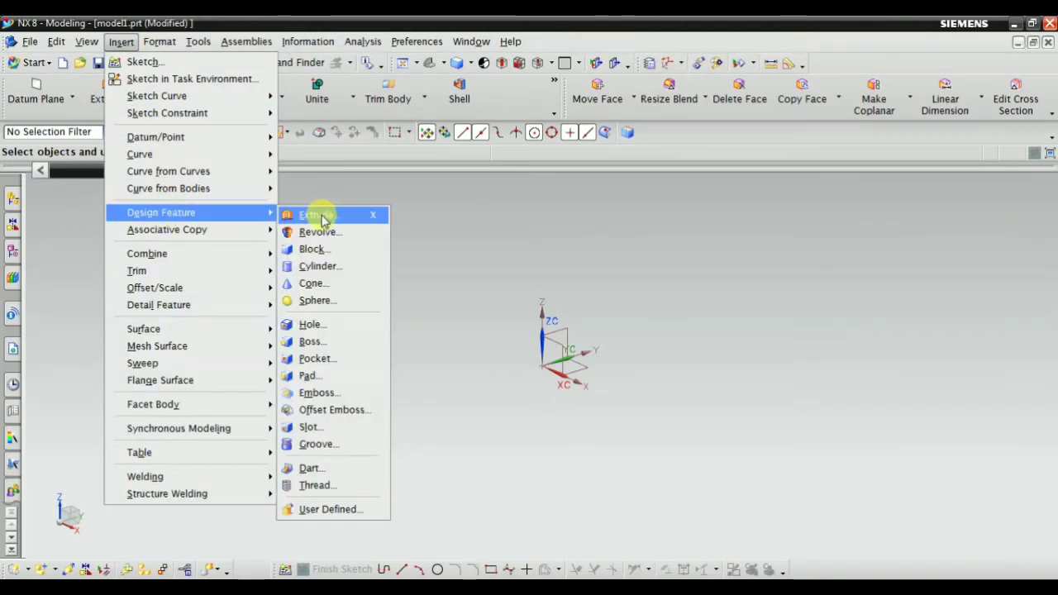
{"action": "left_click", "coordinate": [316, 214]}
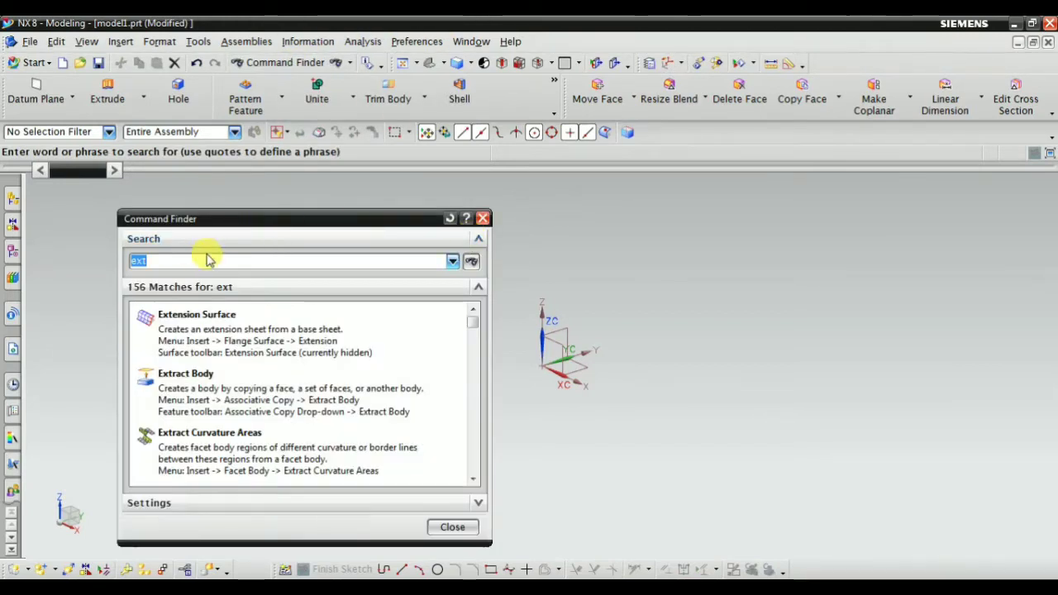
Search the Command Finder for EXT
{"action": "key", "text": "BackSpace"}
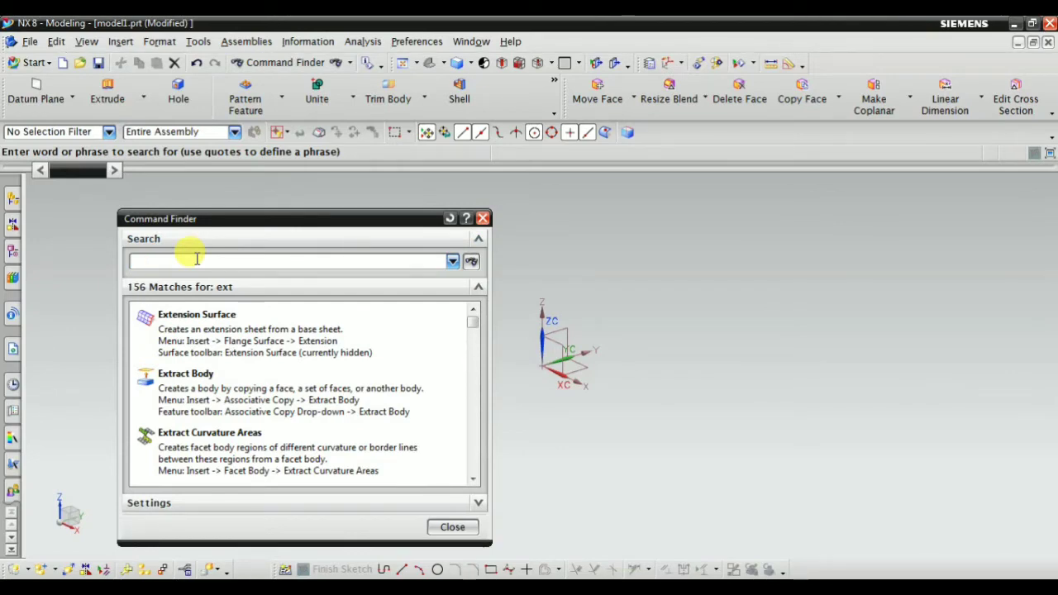
{"action": "type", "text": "EXTR"}
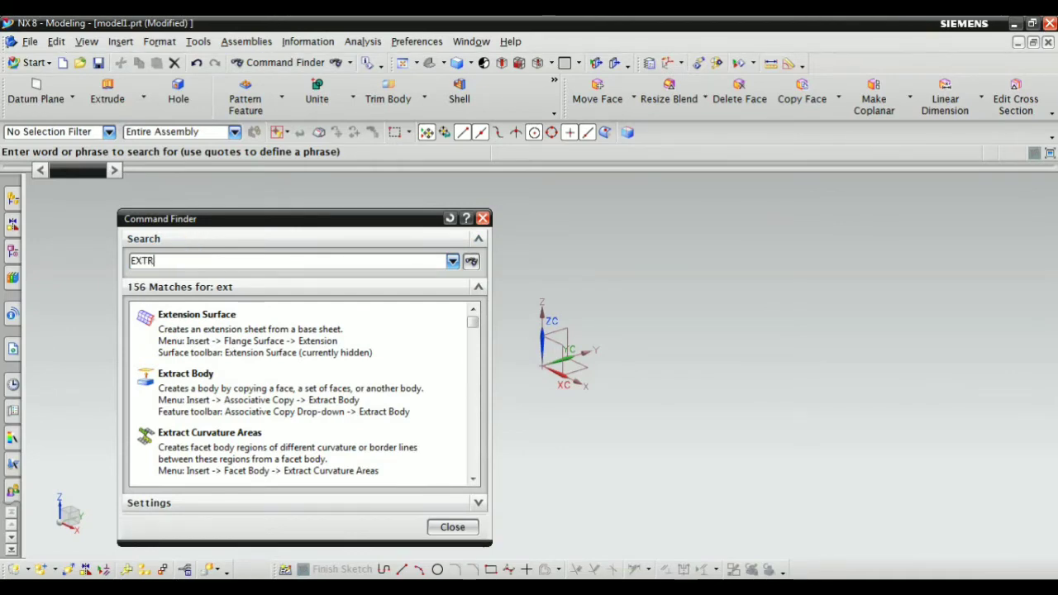
{"action": "type", "text": "UD"}
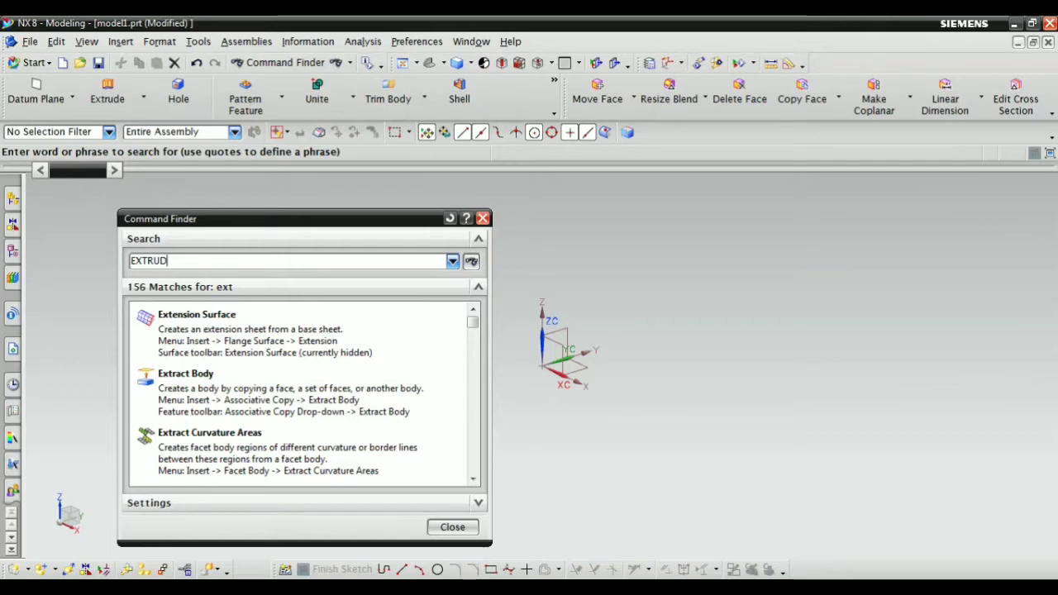
{"action": "type", "text": "E"}
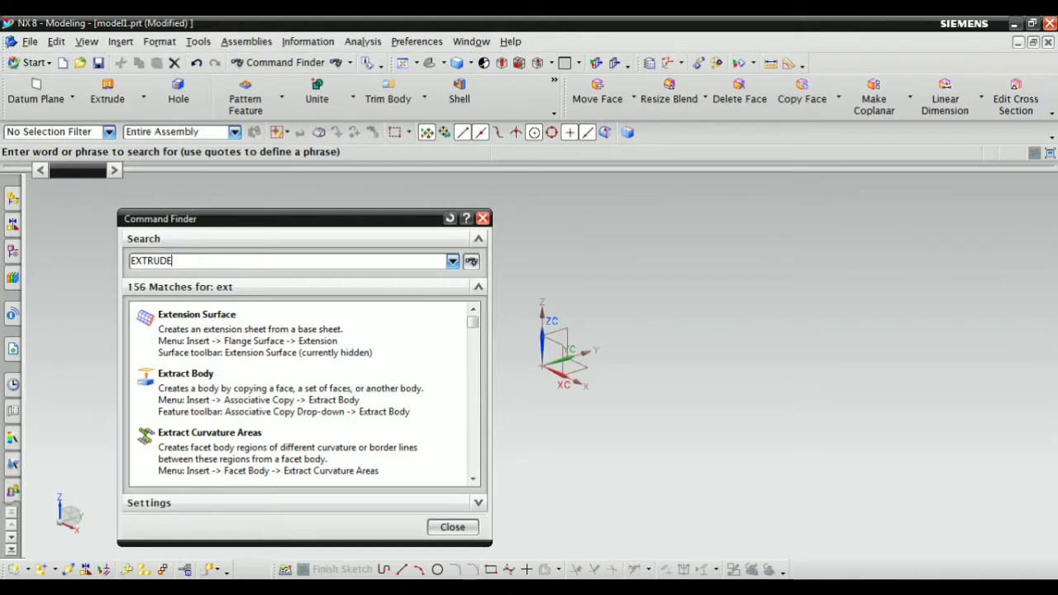
{"action": "key", "text": "BackSpace"}
{"action": "key", "text": "BackSpace"}
{"action": "key", "text": "BackSpace"}
{"action": "key", "text": "BackSpace"}
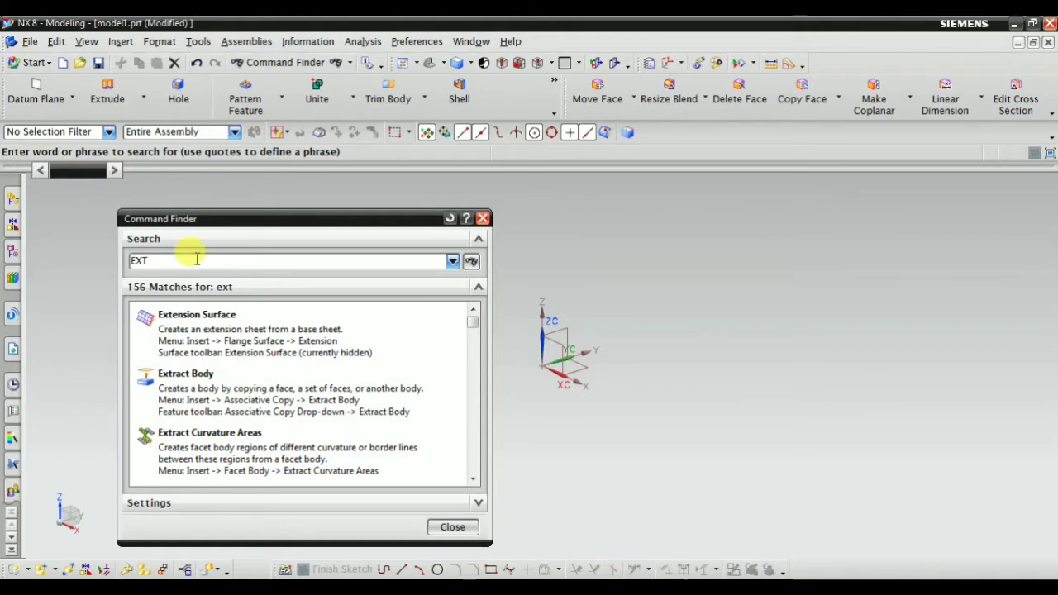
{"action": "left_click", "coordinate": [469, 262]}
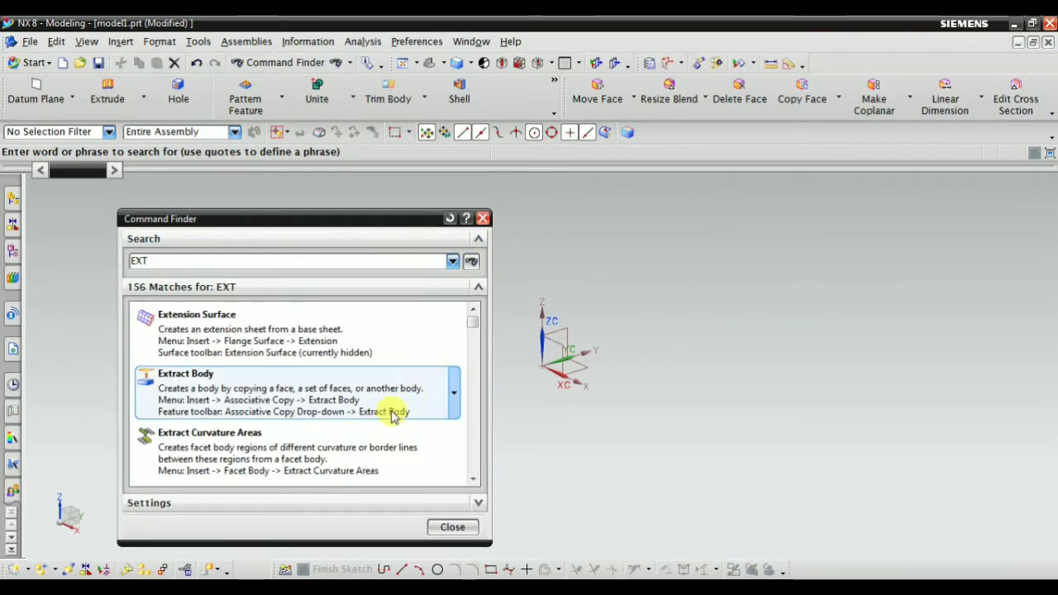
Locate the Extrude command among the search matches, view where it sits in the interface and list its available actions
{"action": "left_click", "coordinate": [474, 480]}
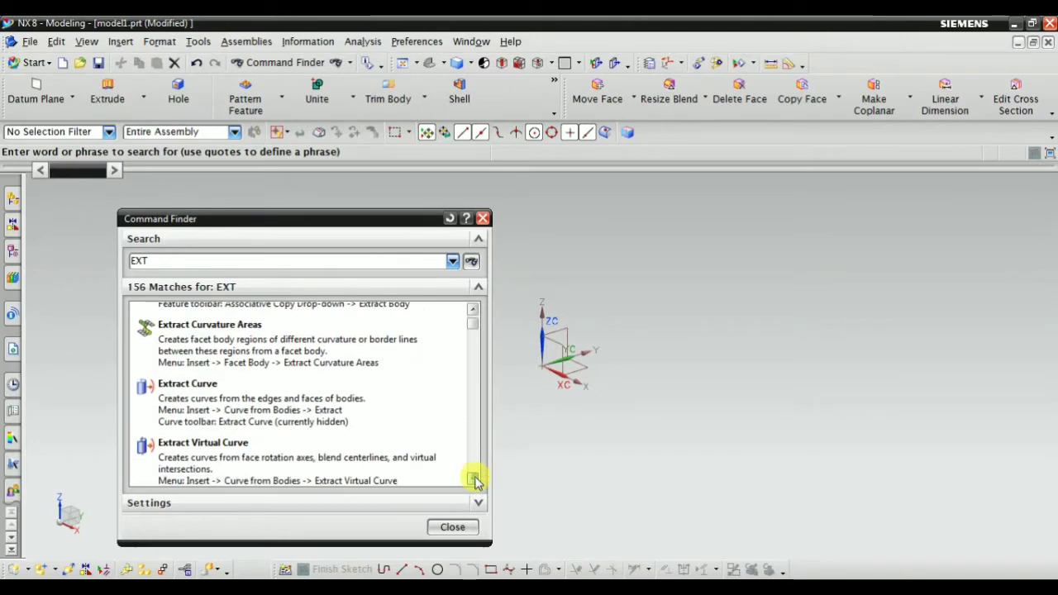
{"action": "left_click", "coordinate": [474, 480]}
{"action": "left_click", "coordinate": [474, 479]}
{"action": "left_click", "coordinate": [473, 480]}
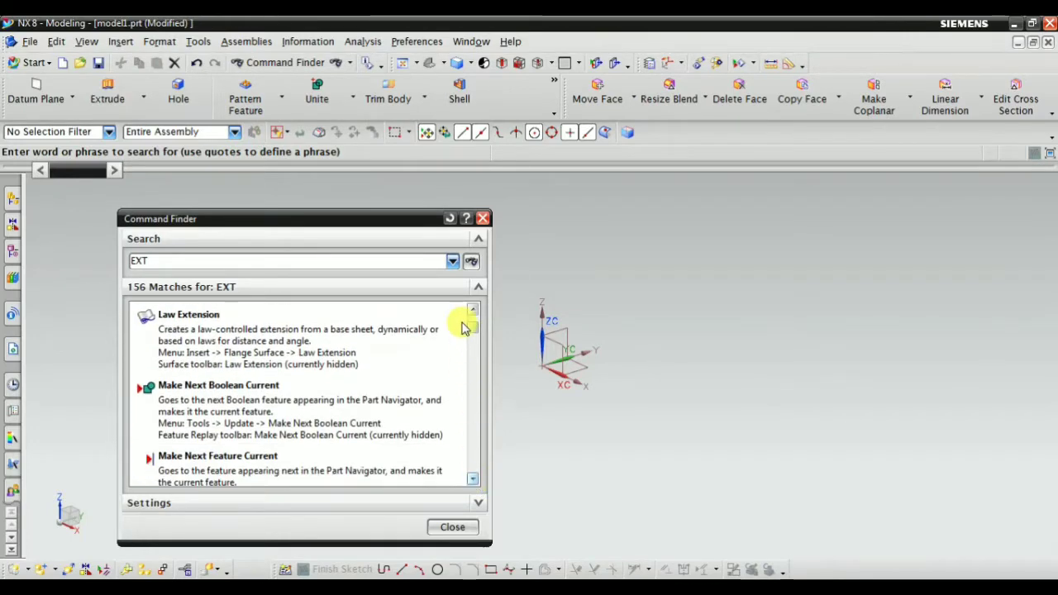
{"action": "left_click", "coordinate": [472, 310]}
{"action": "left_click", "coordinate": [472, 310]}
{"action": "left_click", "coordinate": [472, 309]}
{"action": "mouse_move", "coordinate": [211, 416]}
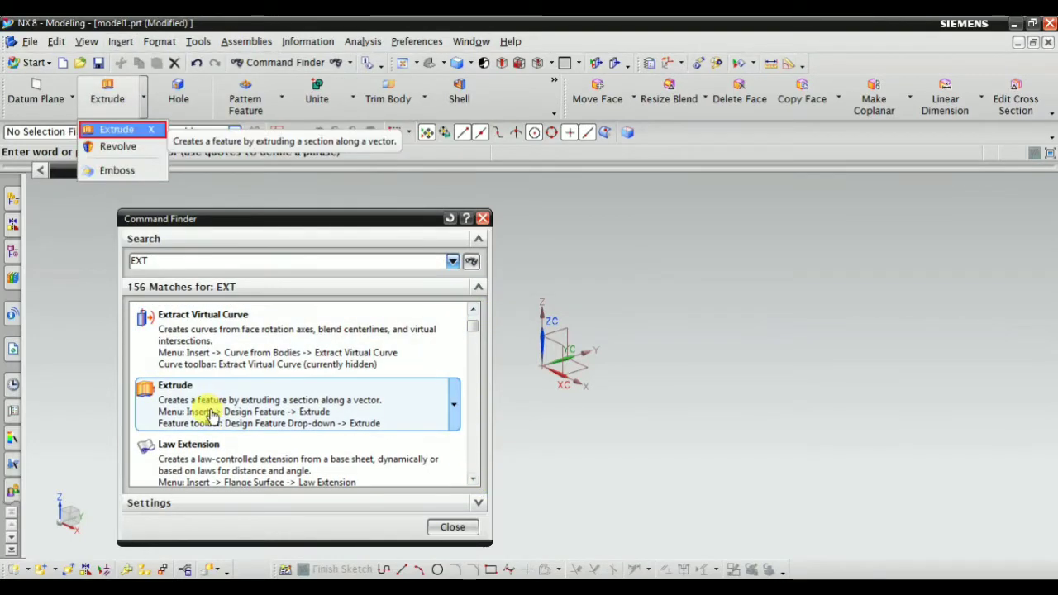
{"action": "left_click", "coordinate": [455, 408]}
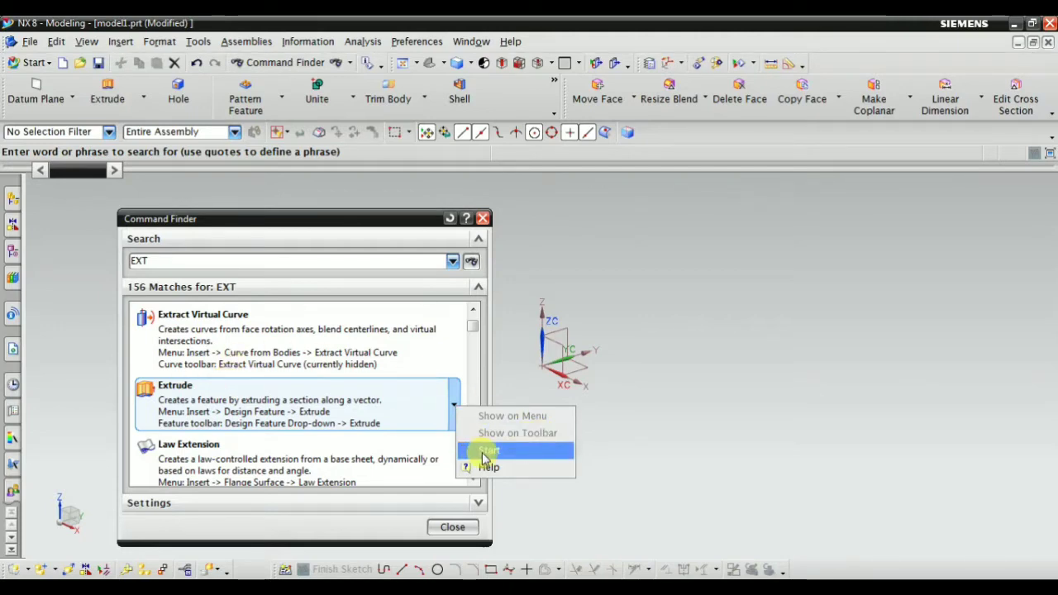
Search the Command Finder for REVO, view where the Revolve command is located and list its available actions
{"action": "left_click", "coordinate": [239, 261]}
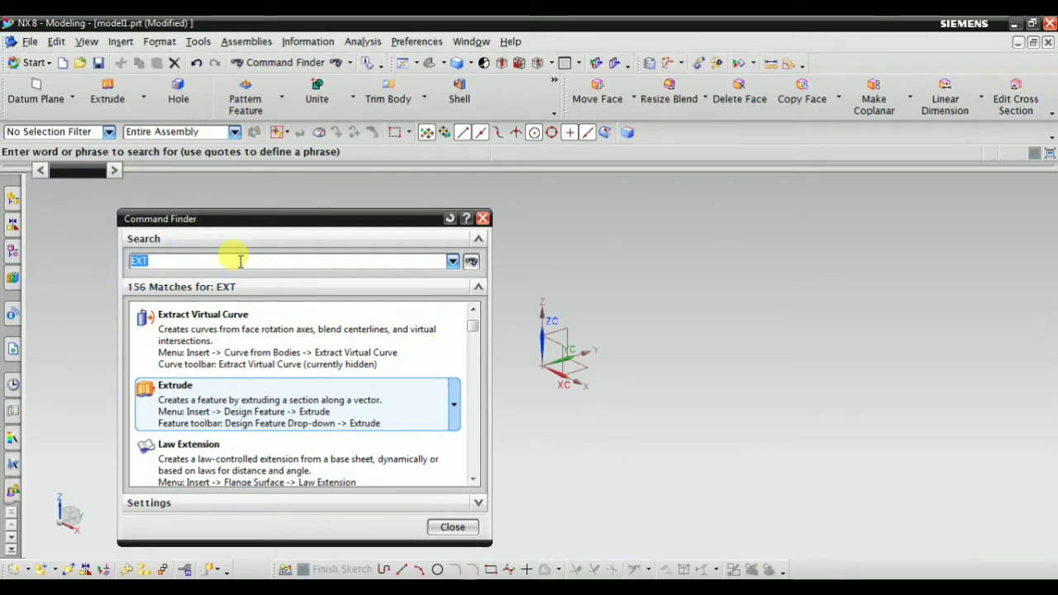
{"action": "key", "text": "BackSpace"}
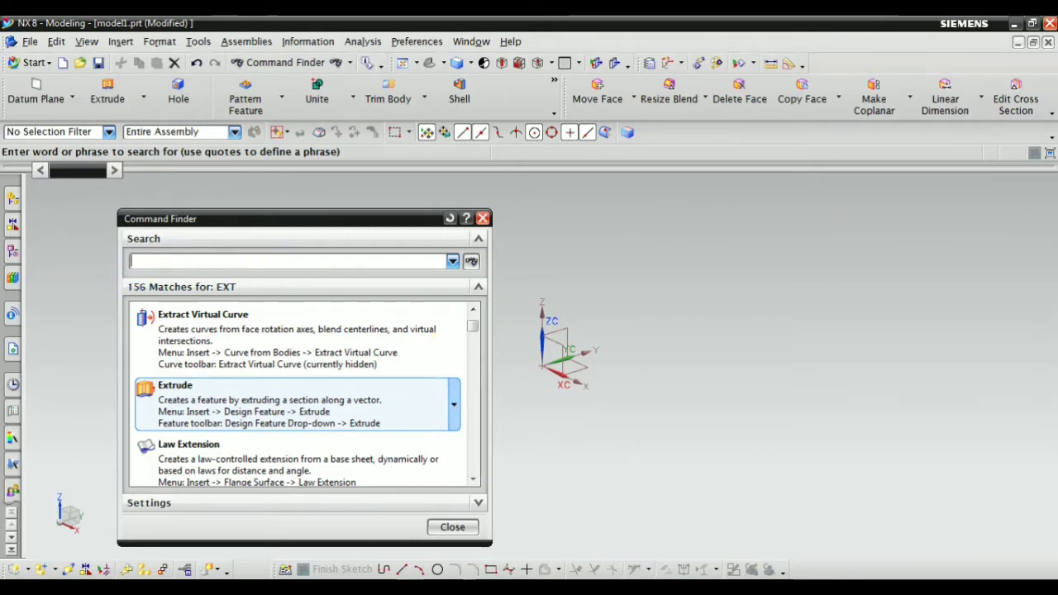
{"action": "type", "text": "REVO"}
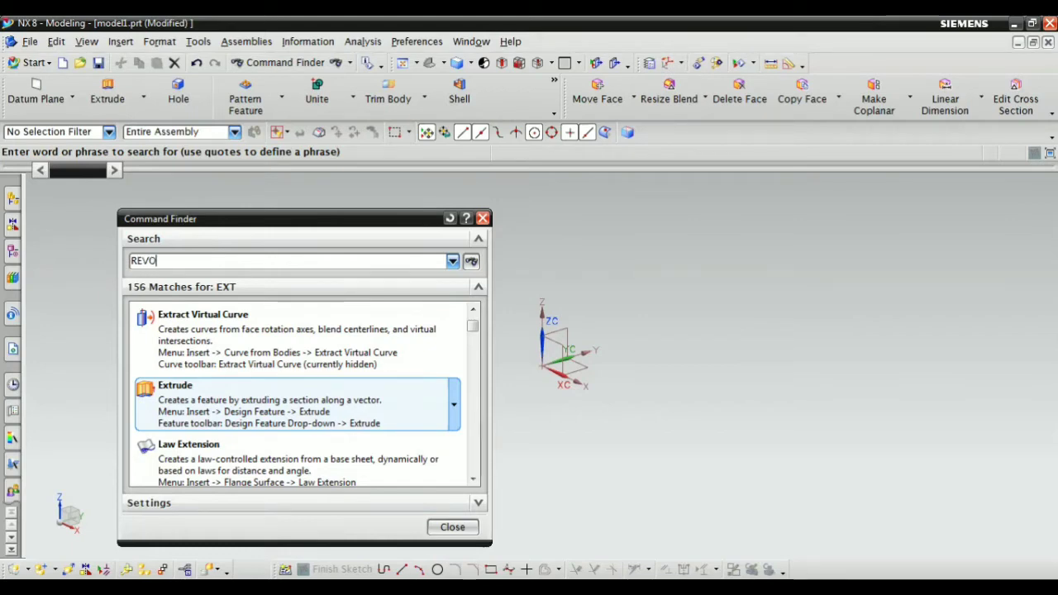
{"action": "left_click", "coordinate": [470, 261]}
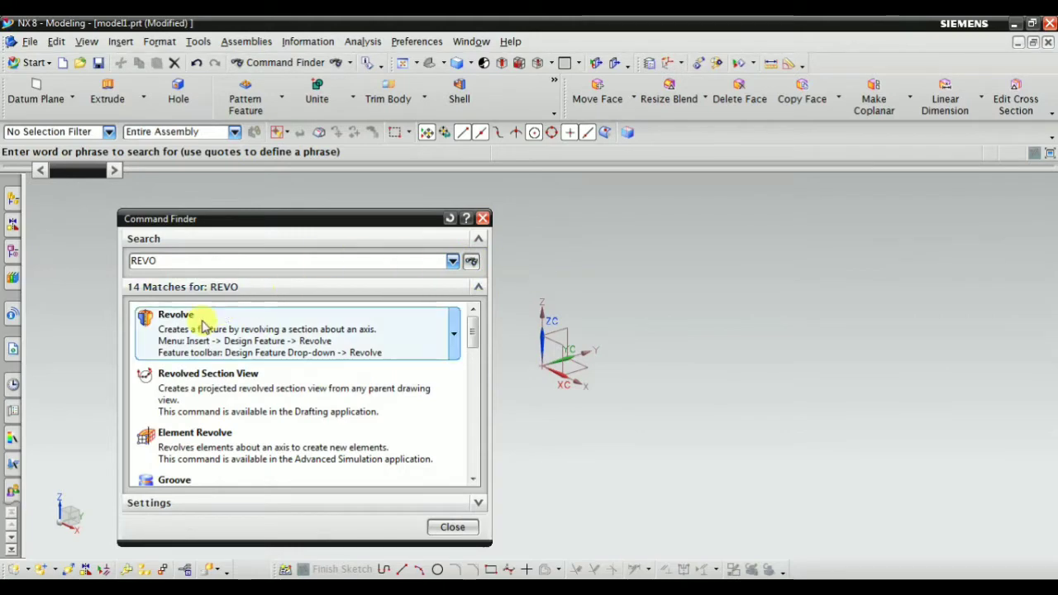
{"action": "mouse_move", "coordinate": [196, 332]}
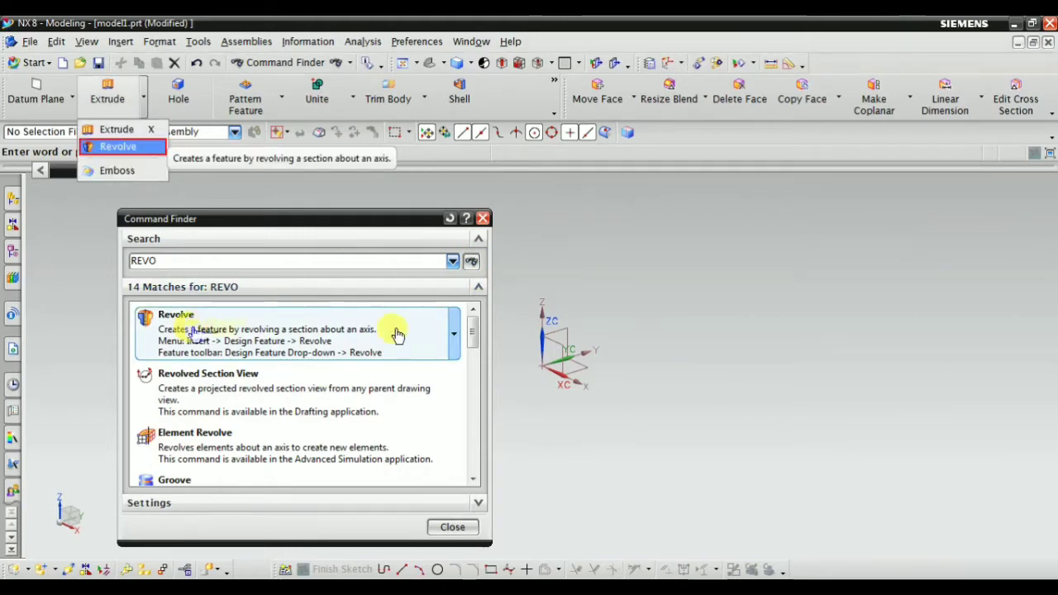
{"action": "left_click", "coordinate": [454, 334]}
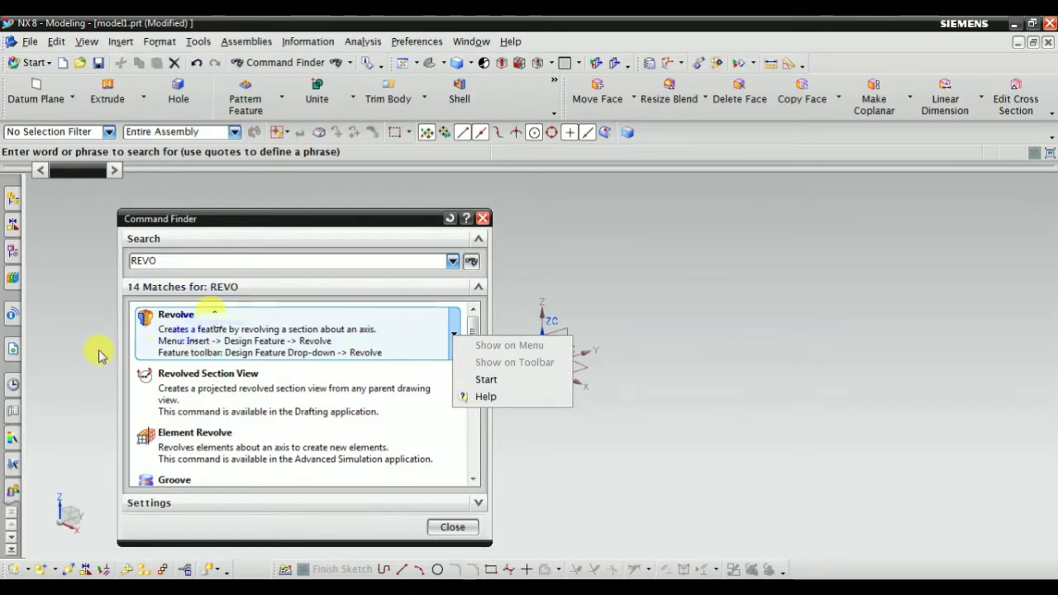
Search the Command Finder for HOLE, view the Hole command's location and available actions, and close the finder
{"action": "double_click", "coordinate": [174, 259]}
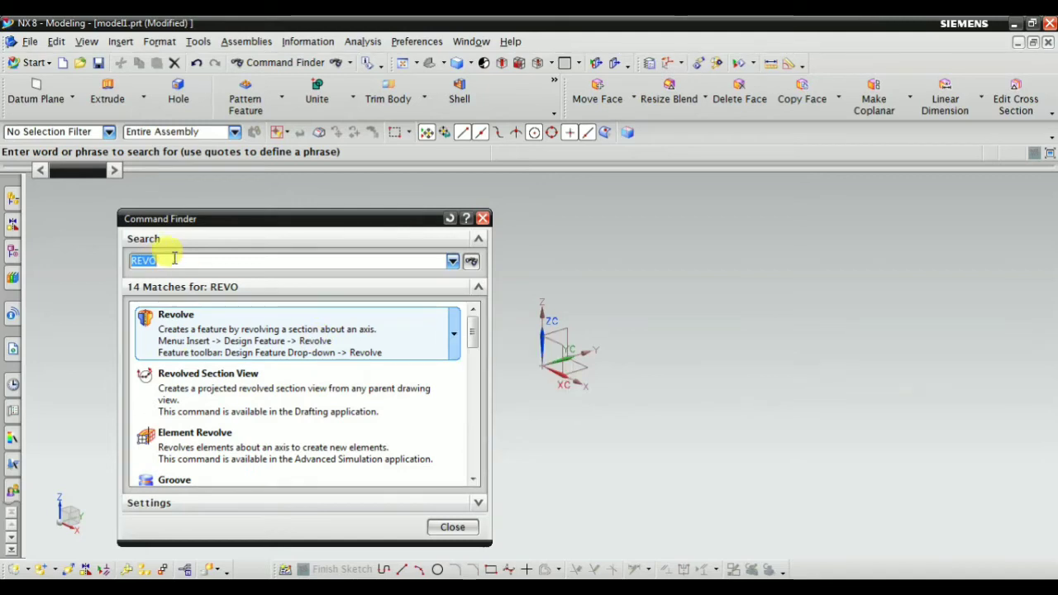
{"action": "key", "text": "BackSpace"}
{"action": "type", "text": "H"}
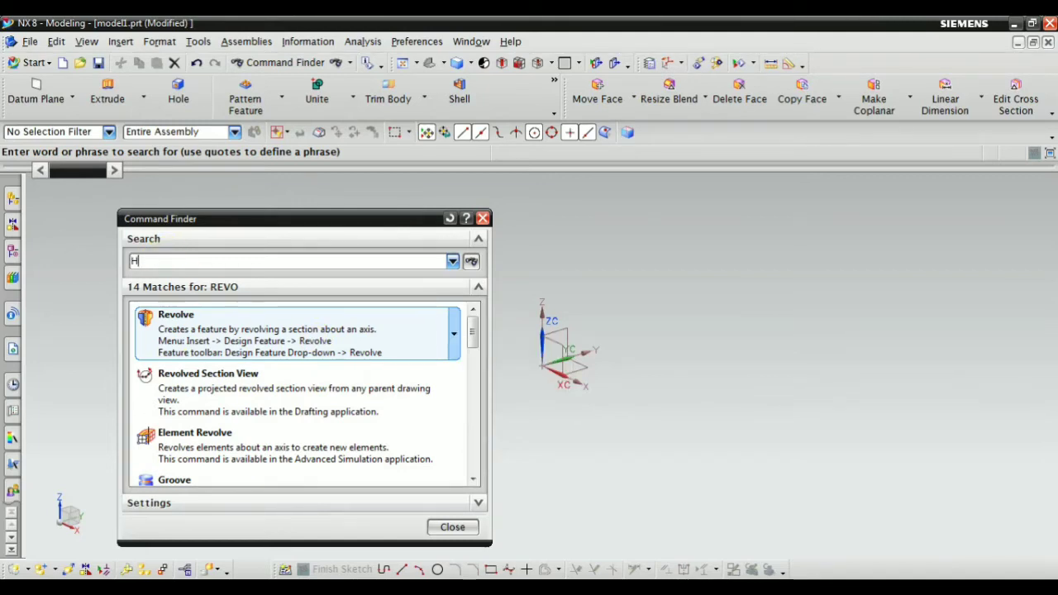
{"action": "type", "text": "OLE"}
{"action": "left_click", "coordinate": [471, 262]}
{"action": "mouse_move", "coordinate": [208, 331]}
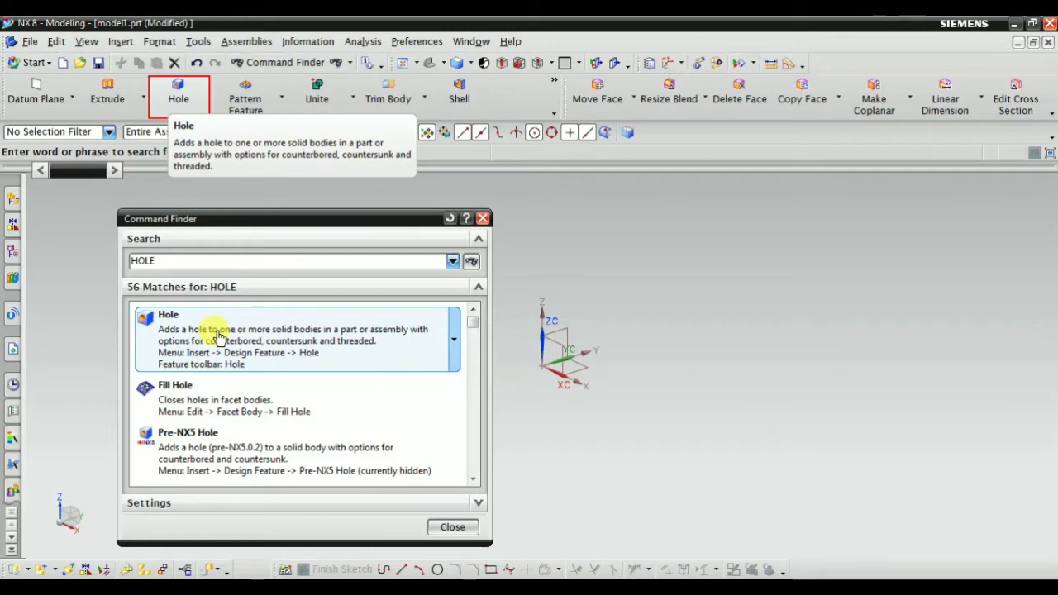
{"action": "left_click", "coordinate": [455, 340]}
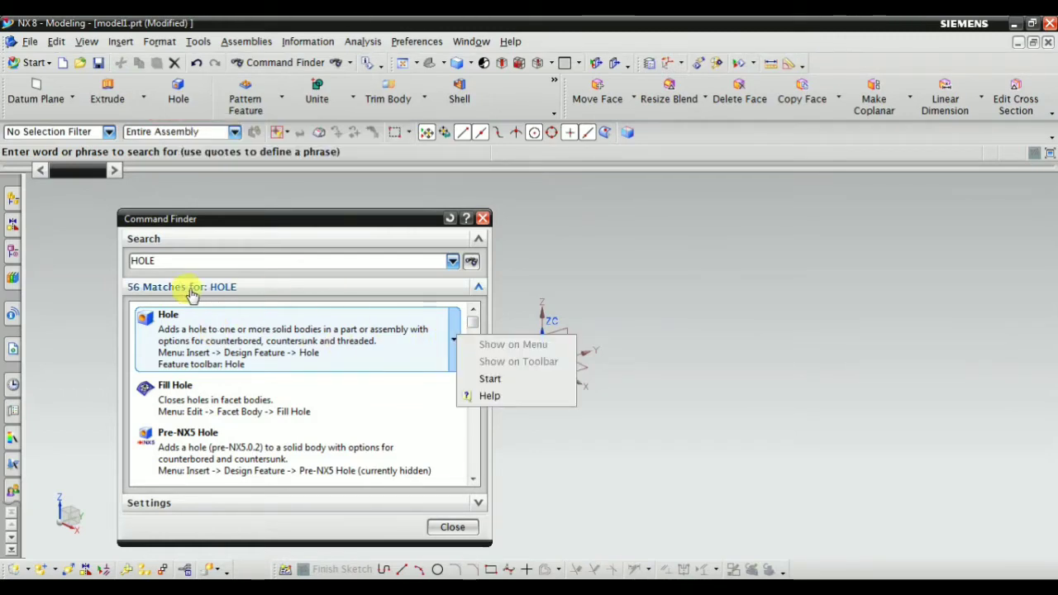
{"action": "double_click", "coordinate": [204, 258]}
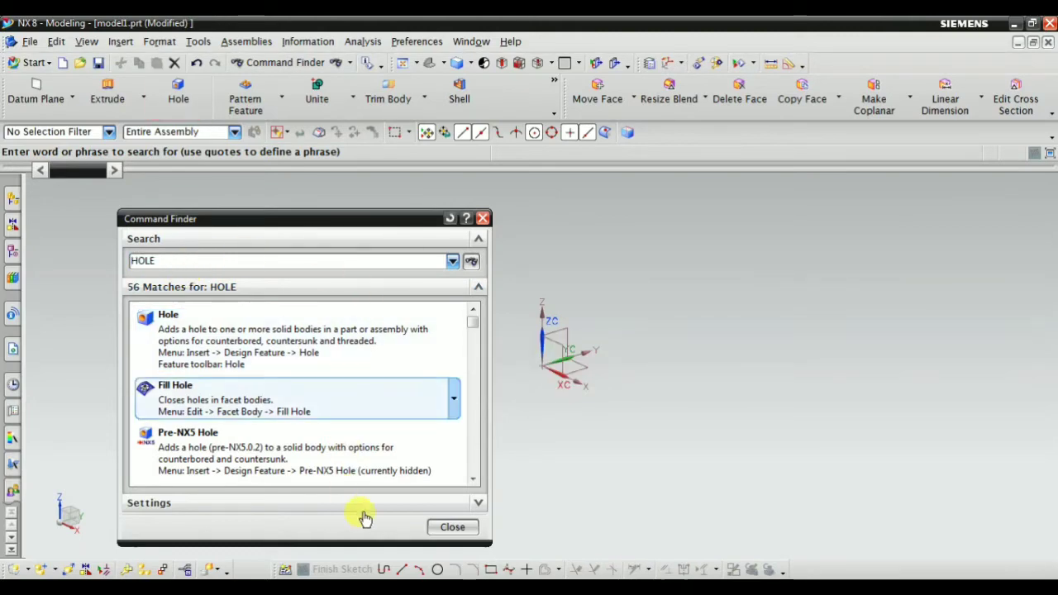
{"action": "left_click", "coordinate": [445, 526]}
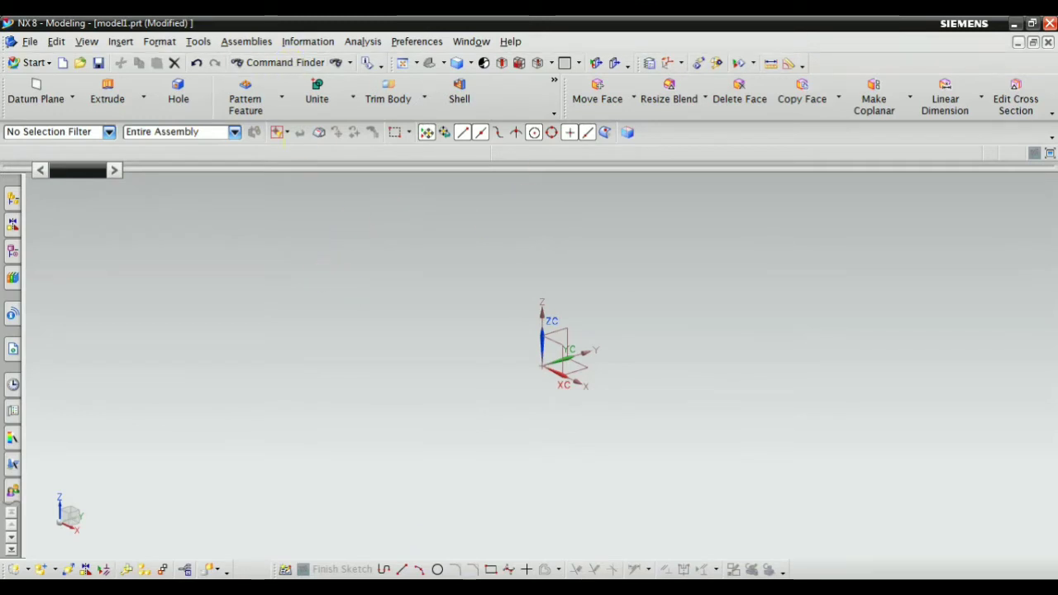
{"action": "left_click", "coordinate": [126, 43]}
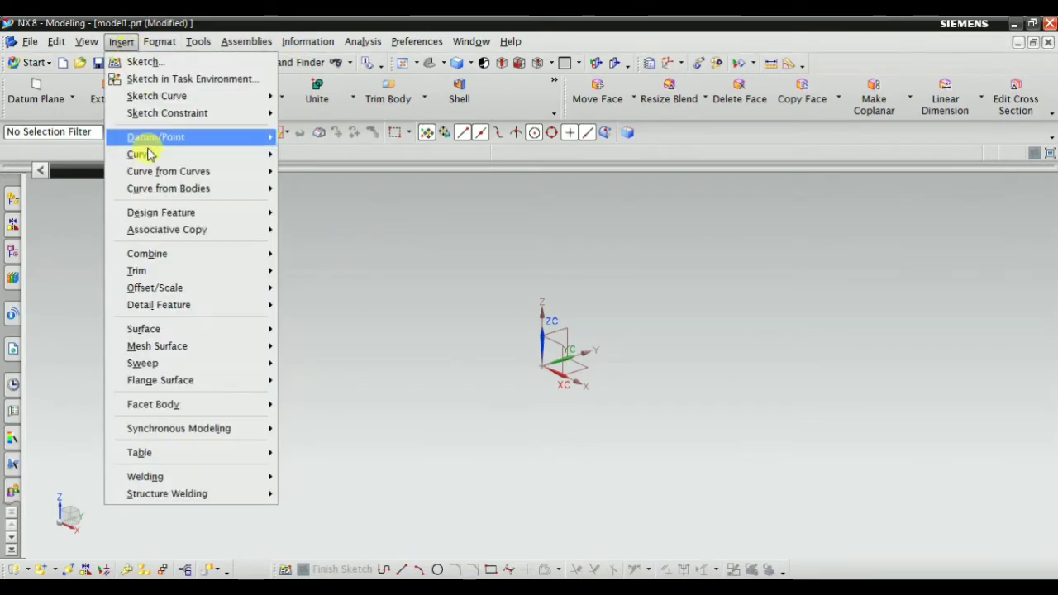
{"action": "mouse_move", "coordinate": [166, 214]}
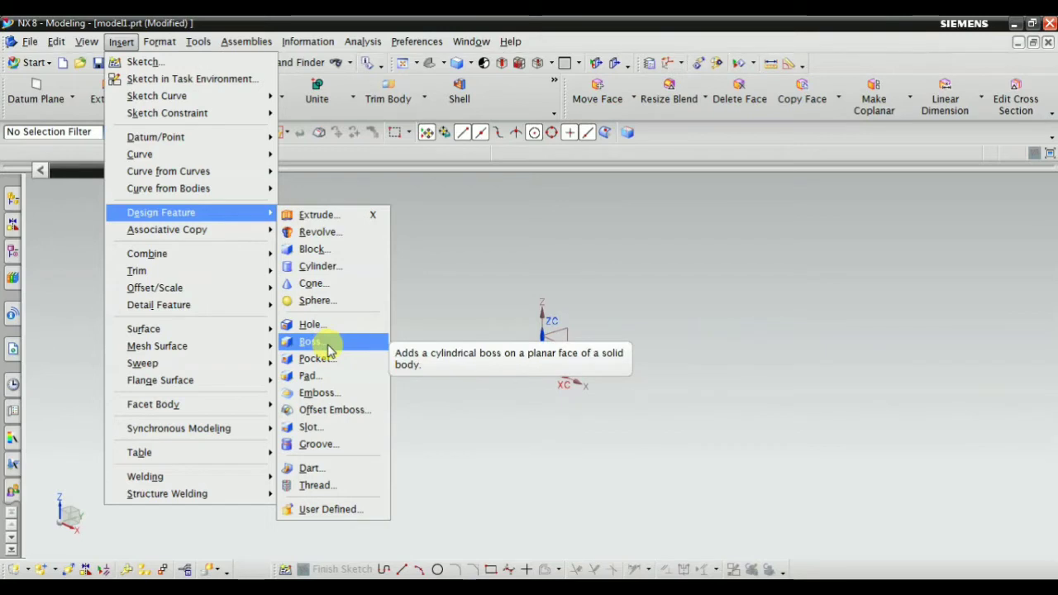
{"action": "left_click", "coordinate": [463, 245]}
Create a 100 × 100 × 100 mm block by origin and edge lengths, placed at the coordinate system origin
{"action": "left_click", "coordinate": [121, 41]}
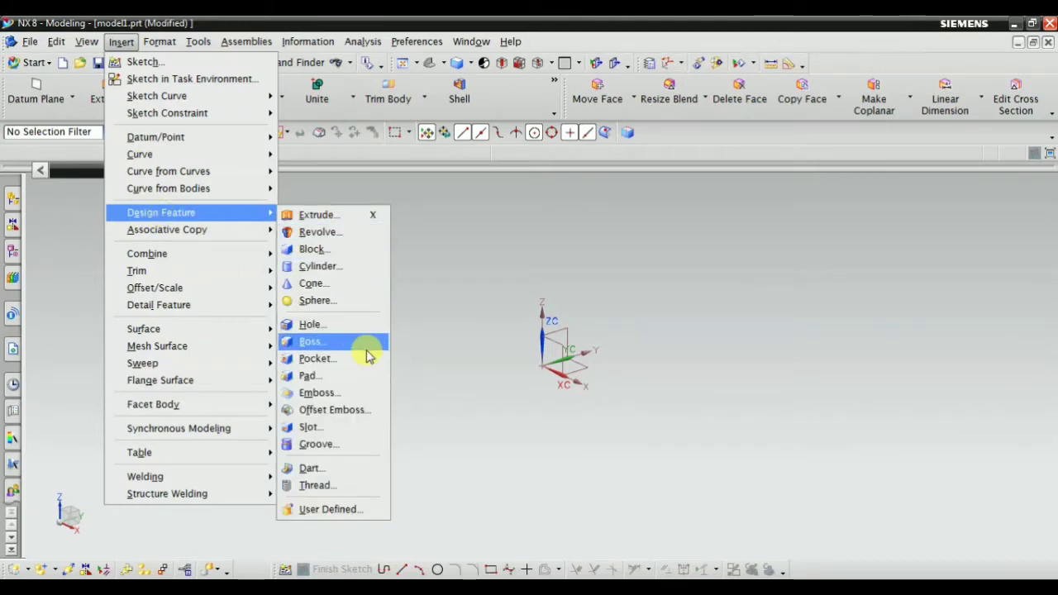
{"action": "left_click", "coordinate": [318, 249]}
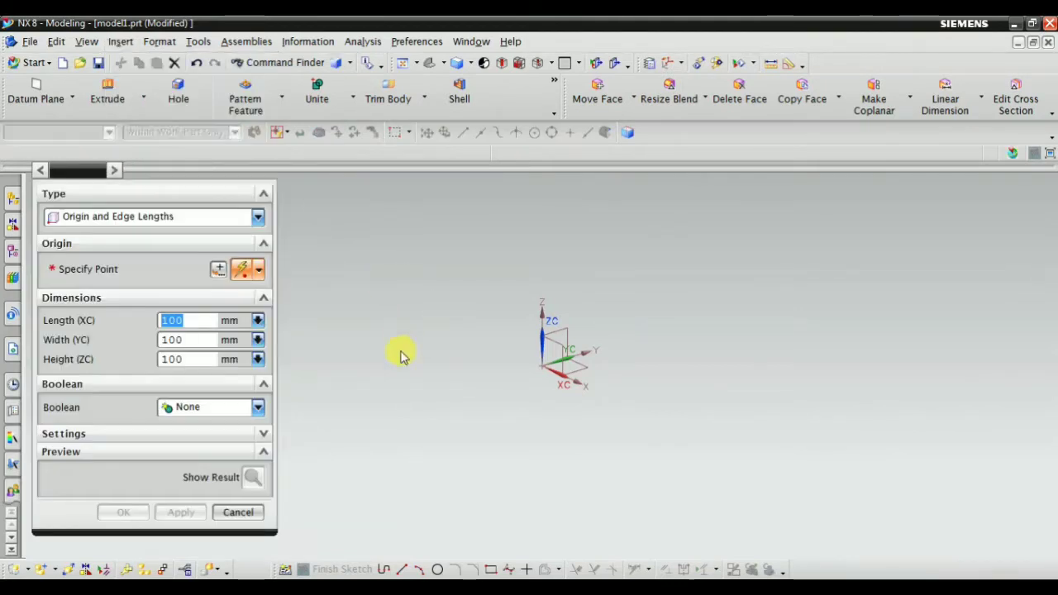
{"action": "left_click", "coordinate": [541, 362]}
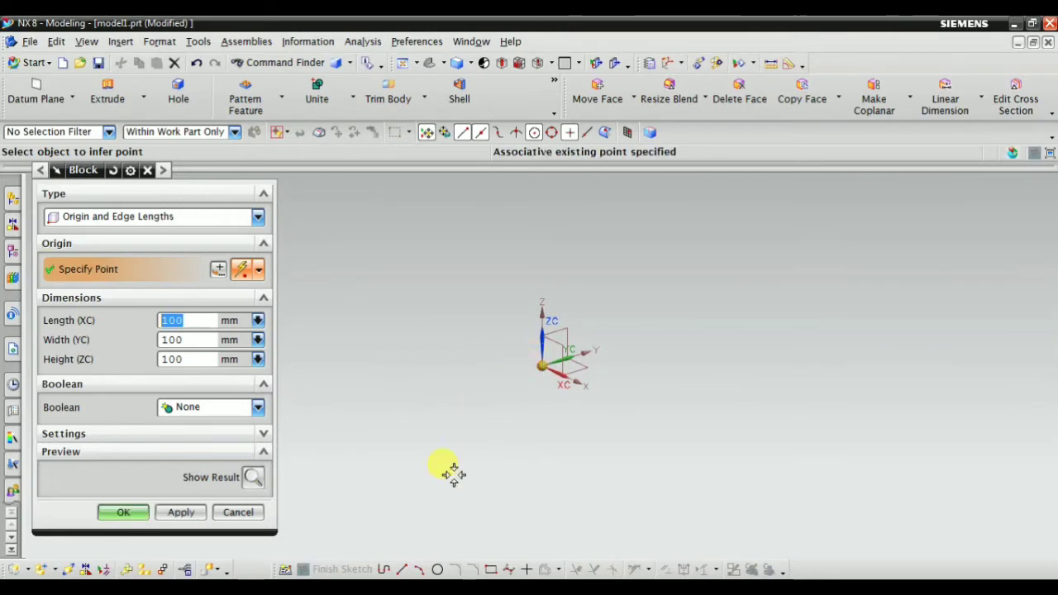
{"action": "left_click", "coordinate": [124, 512]}
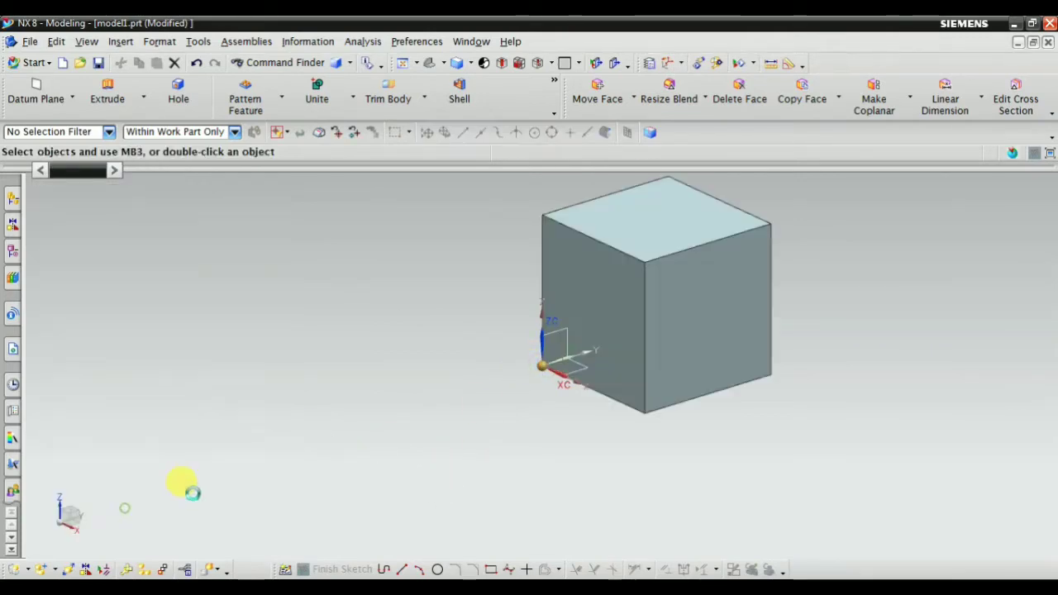
{"action": "right_click", "coordinate": [256, 253]}
{"action": "left_click", "coordinate": [273, 280]}
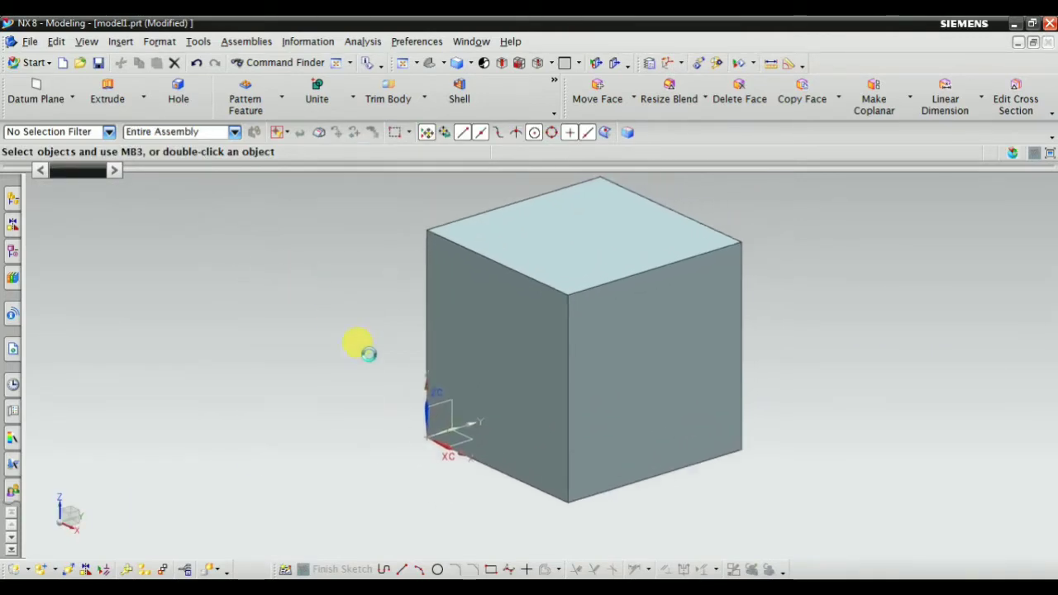
Place a boss with 45 mm diameter and 45 mm height on the block's top face
{"action": "left_click", "coordinate": [121, 41]}
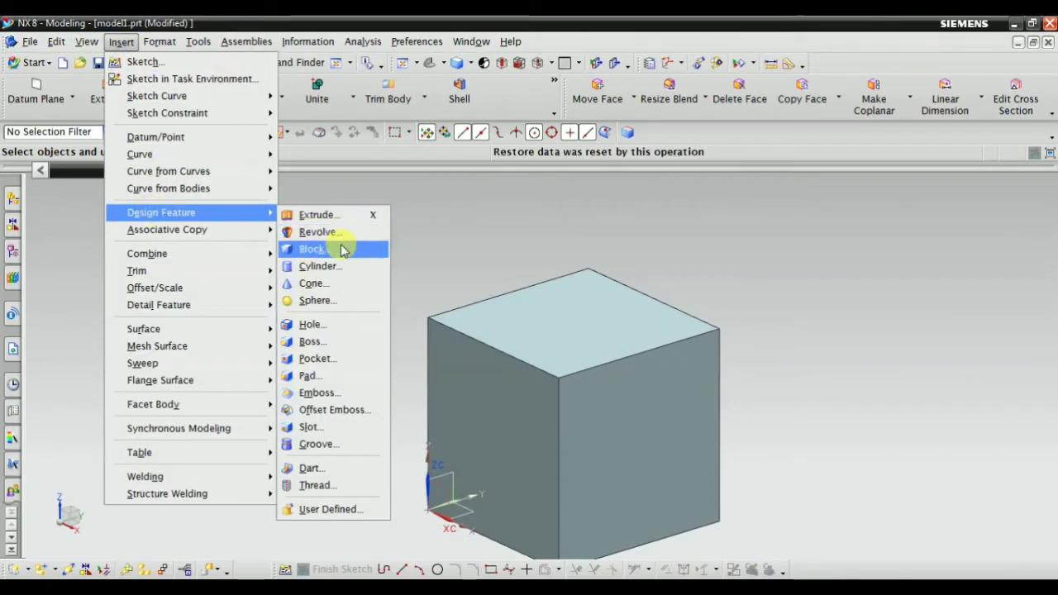
{"action": "left_click", "coordinate": [312, 341]}
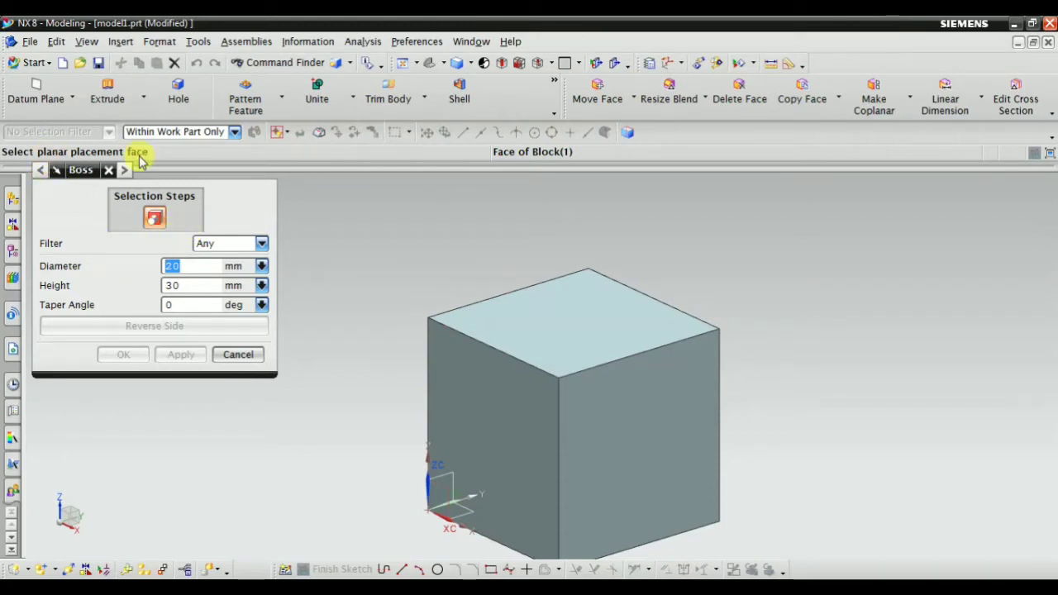
{"action": "left_click", "coordinate": [552, 313]}
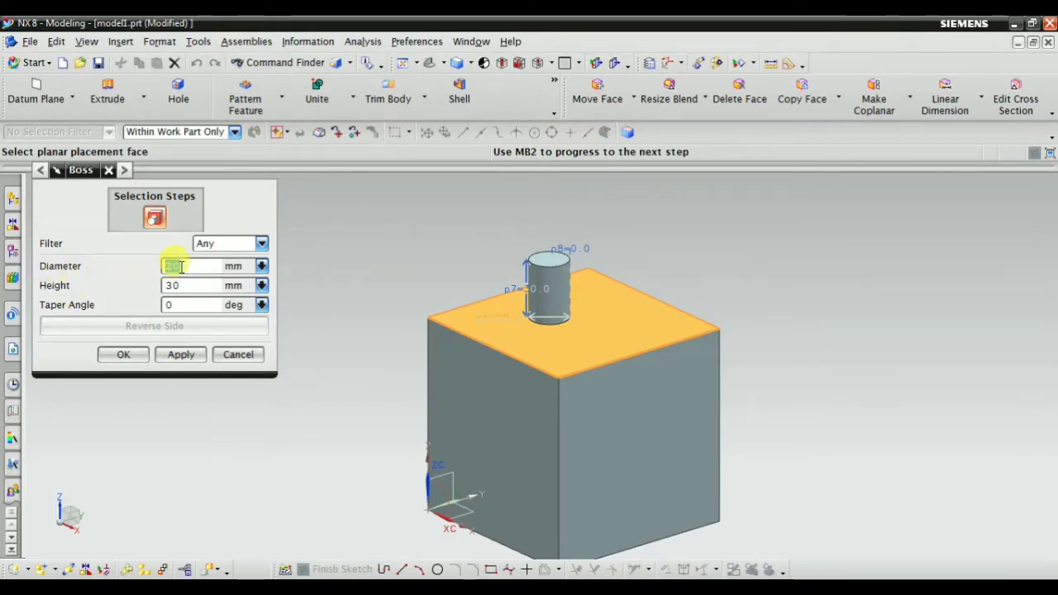
{"action": "double_click", "coordinate": [203, 285]}
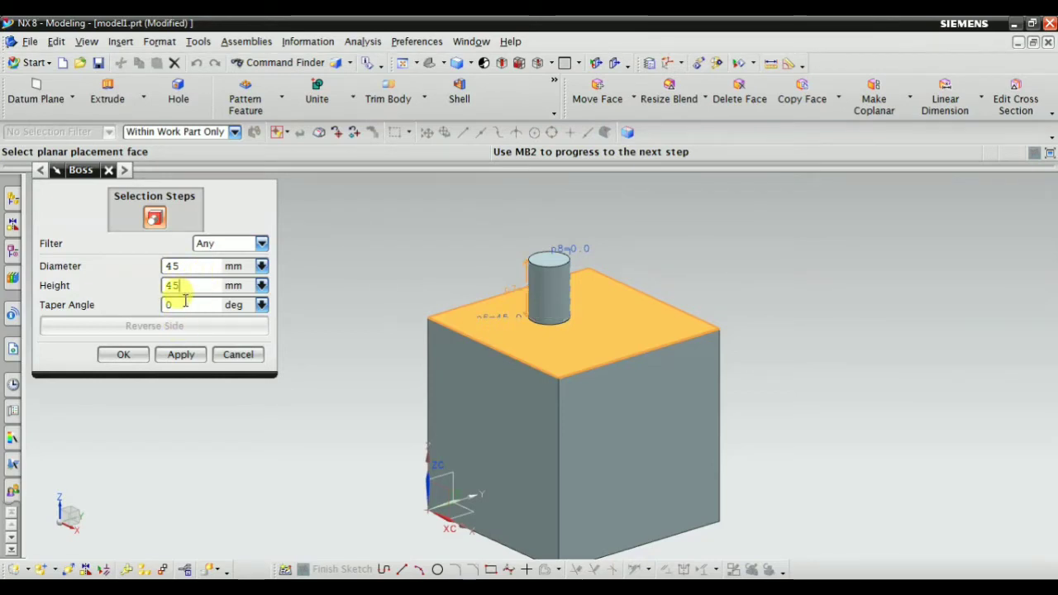
{"action": "left_click", "coordinate": [182, 354]}
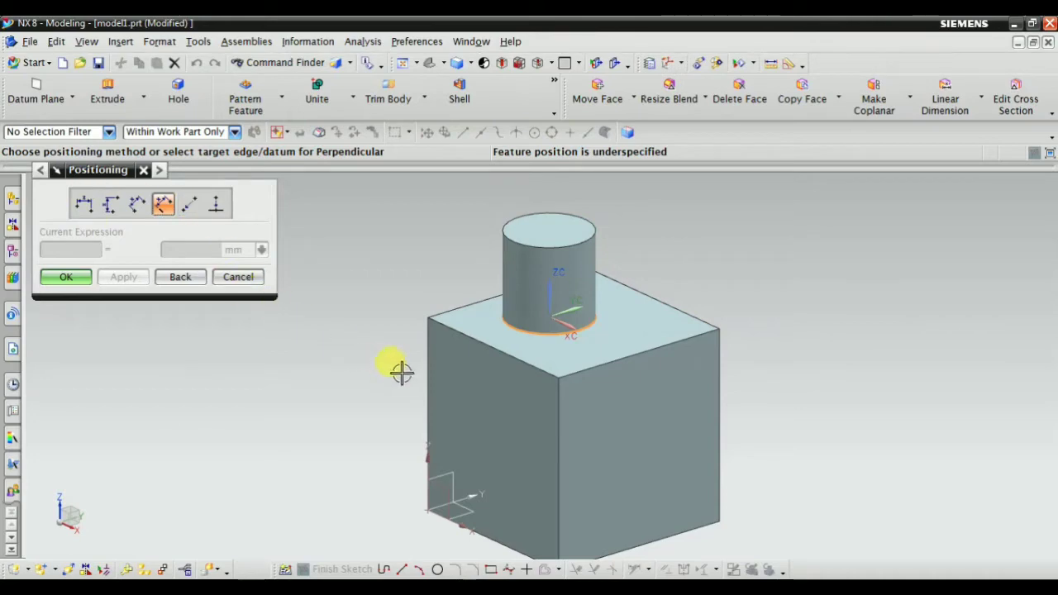
{"action": "mouse_move", "coordinate": [402, 371]}
{"action": "middle_mouse_down"}
{"action": "mouse_move", "coordinate": [449, 359]}
{"action": "mouse_move", "coordinate": [413, 390]}
{"action": "mouse_move", "coordinate": [436, 413]}
{"action": "mouse_move", "coordinate": [430, 376]}
{"action": "middle_mouse_up"}
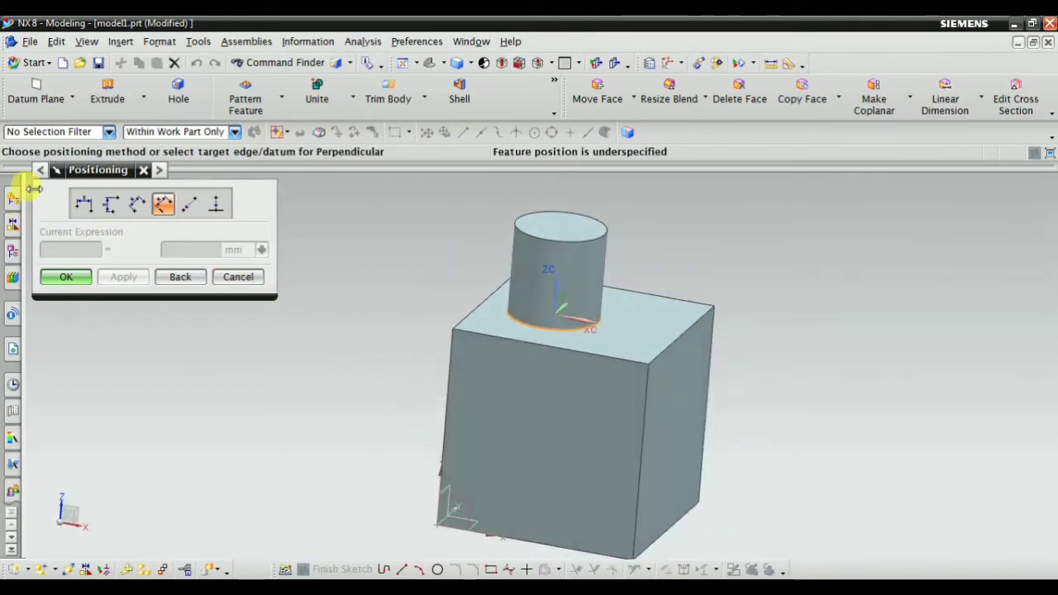
{"action": "left_click", "coordinate": [84, 209]}
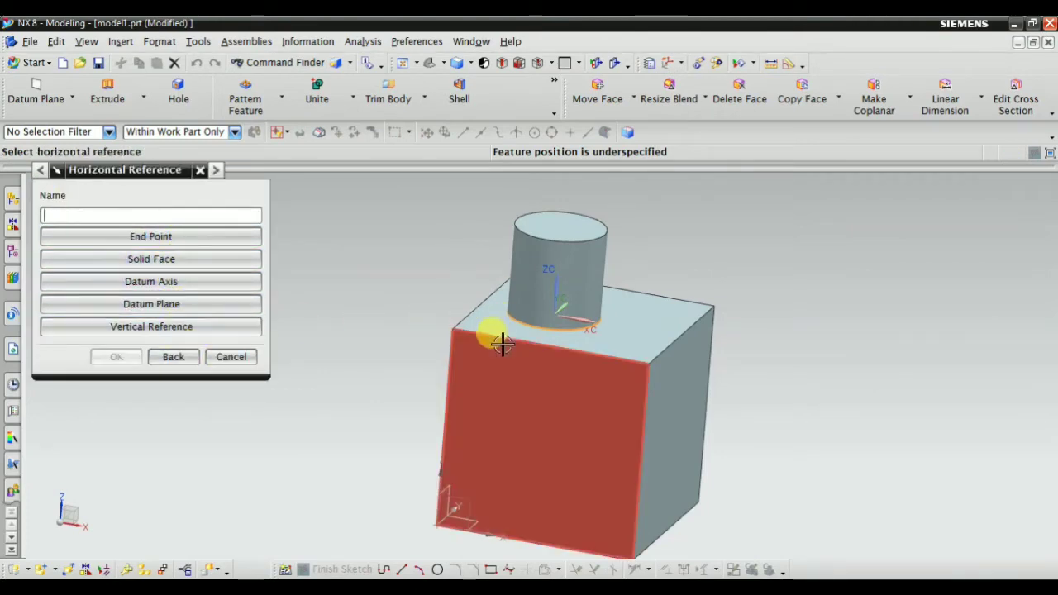
{"action": "left_click", "coordinate": [172, 357]}
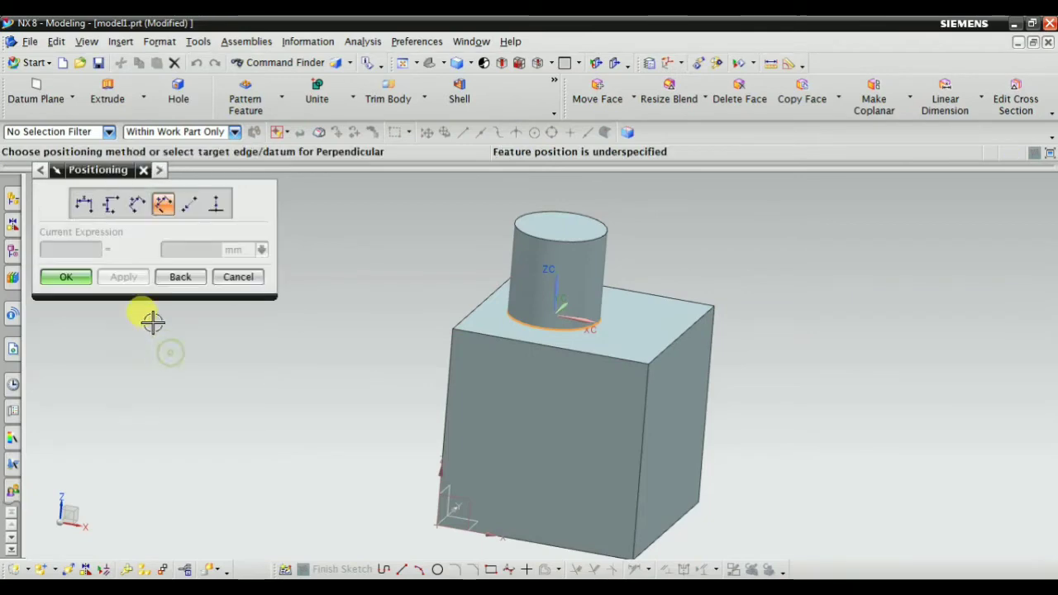
Add a vertical positioning dimension from the boss to a top-face edge, using that same edge as the horizontal reference
{"action": "left_click", "coordinate": [111, 207]}
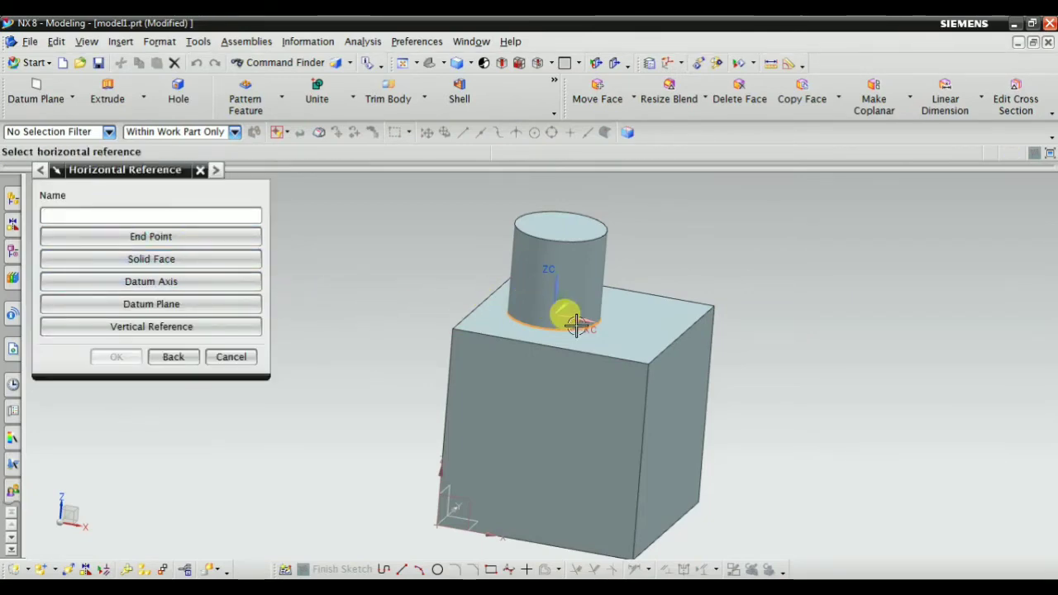
{"action": "left_click", "coordinate": [654, 352]}
{"action": "middle_click_drag", "start_coordinate": [449, 359], "coordinate": [582, 298]}
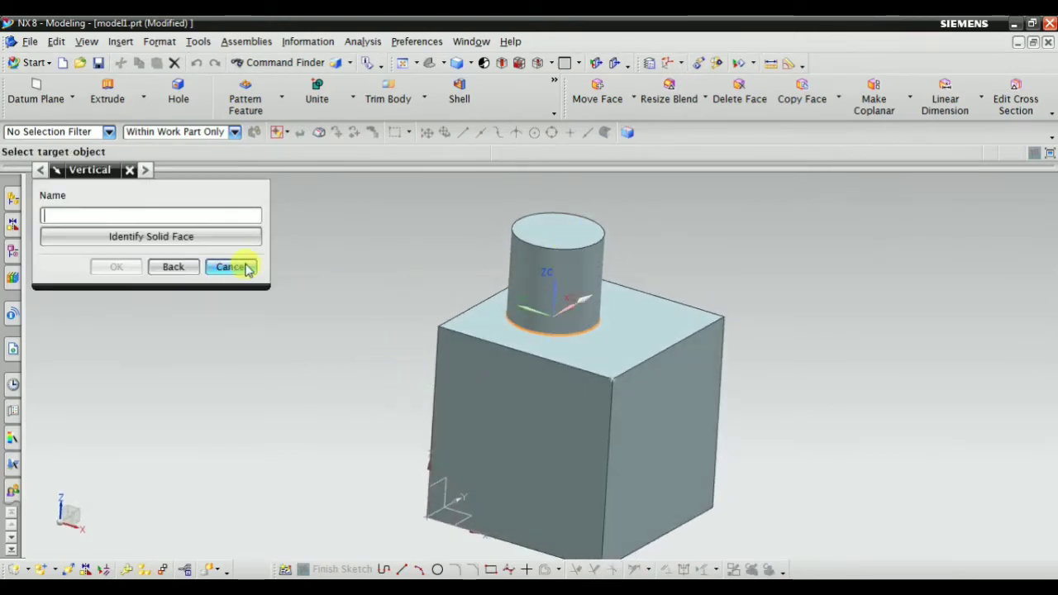
{"action": "left_click", "coordinate": [170, 236]}
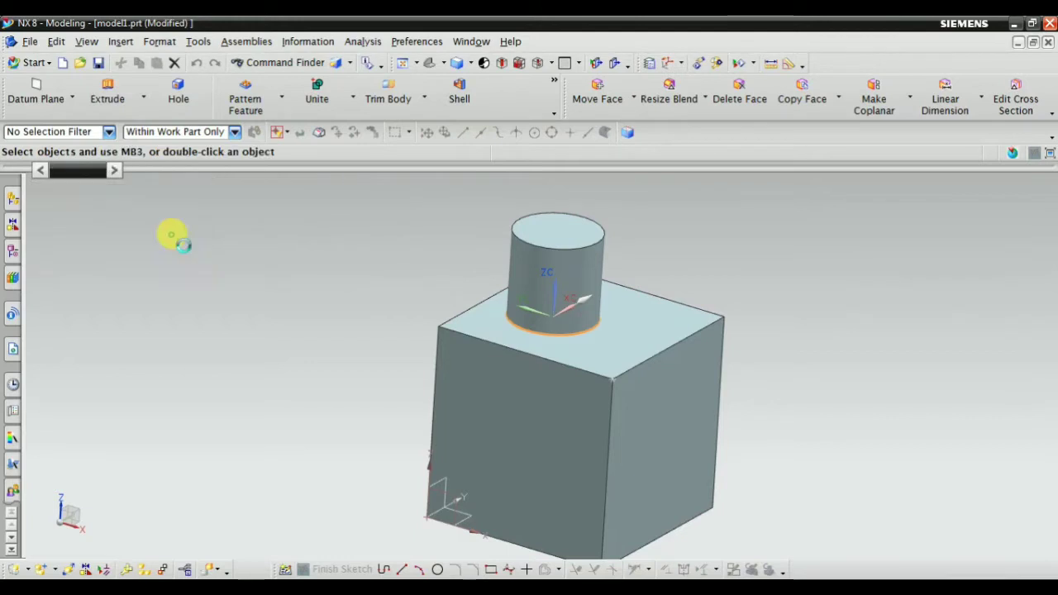
{"action": "left_click", "coordinate": [517, 362]}
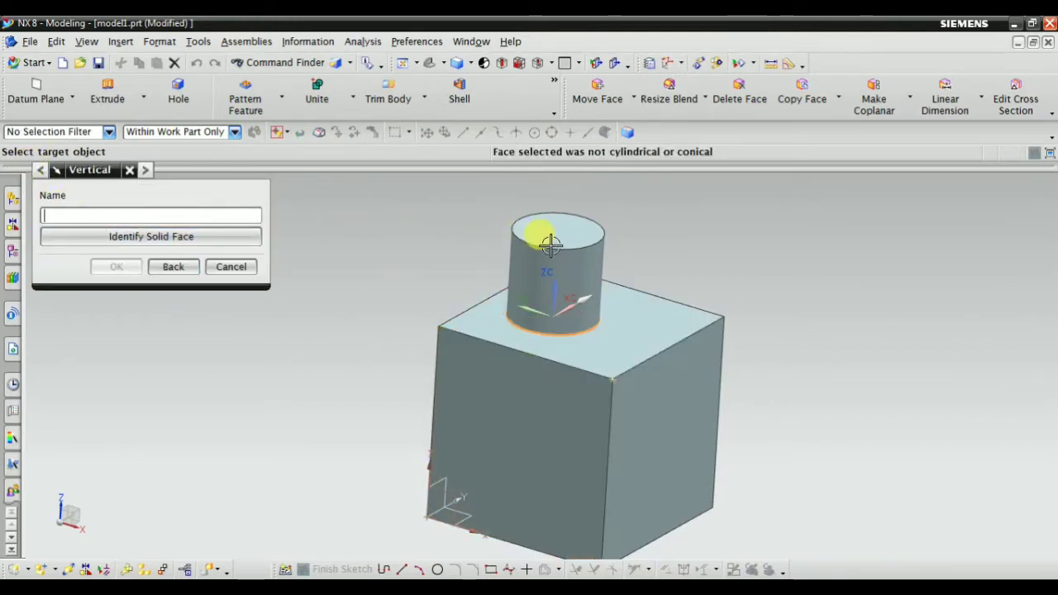
{"action": "left_click", "coordinate": [650, 359]}
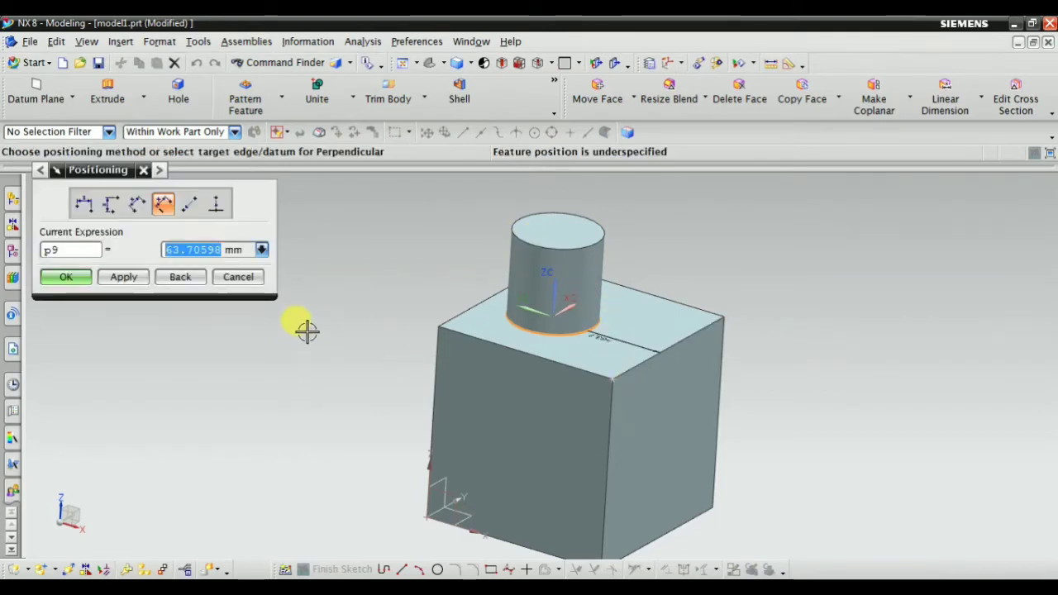
Set the boss's vertical positioning dimension to 45 mm
{"action": "middle_click_drag", "start_coordinate": [553, 349], "coordinate": [424, 340]}
{"action": "scroll", "coordinate": [485, 309], "scroll_direction": "up", "scroll_amount": 5}
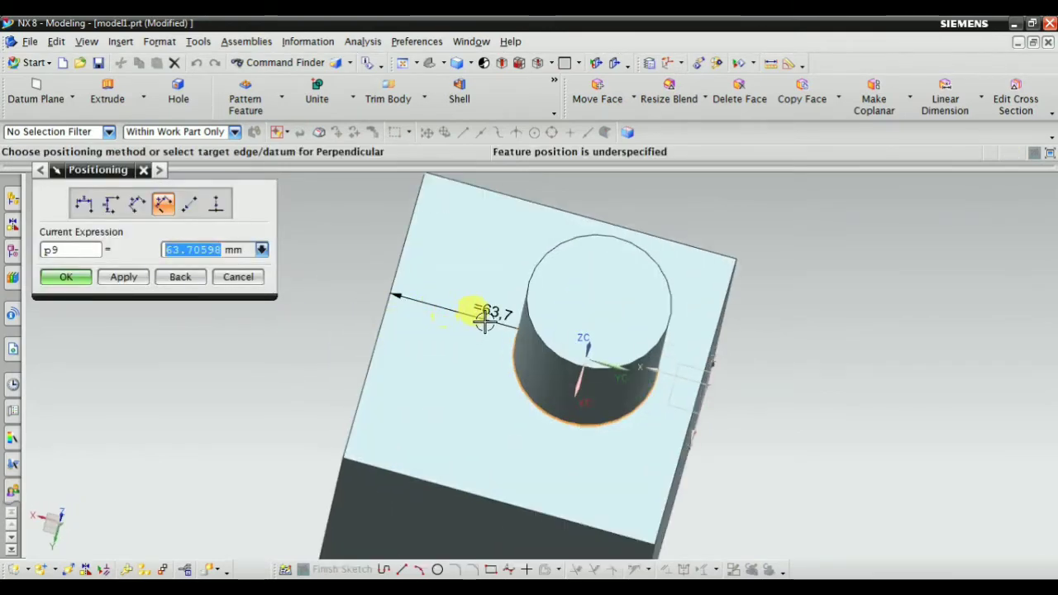
{"action": "scroll", "coordinate": [540, 340], "scroll_direction": "down", "scroll_amount": 3}
{"action": "middle_click_drag", "start_coordinate": [541, 340], "coordinate": [449, 307]}
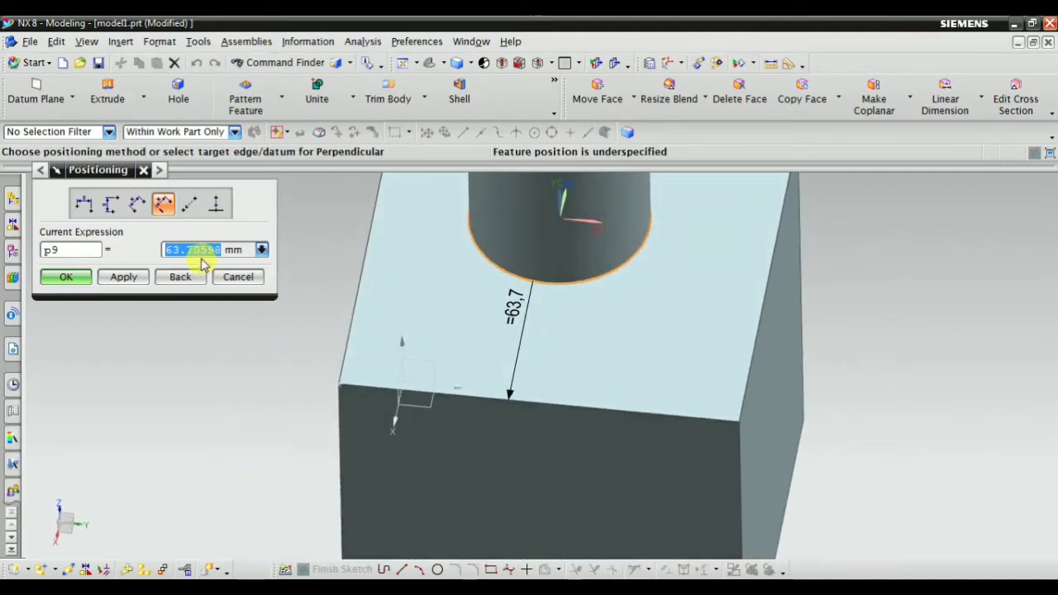
{"action": "left_click", "coordinate": [113, 279]}
Position the boss perpendicular to the adjacent top-face edge at 50 mm and finish the Boss command
{"action": "middle_click_drag", "start_coordinate": [355, 378], "coordinate": [339, 351]}
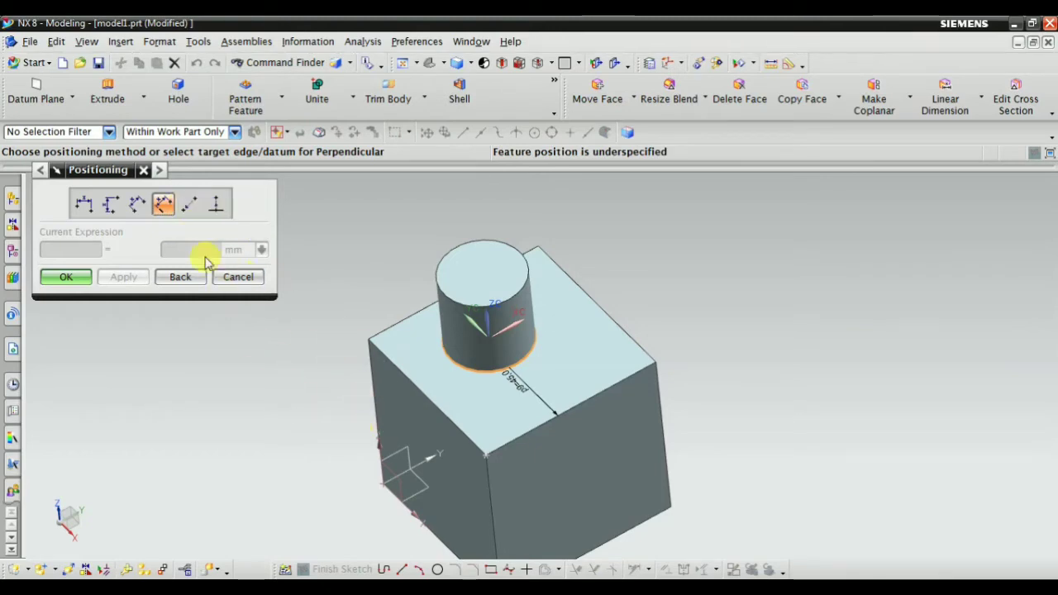
{"action": "left_click", "coordinate": [420, 389]}
{"action": "scroll", "coordinate": [512, 405], "scroll_direction": "up", "scroll_amount": 5}
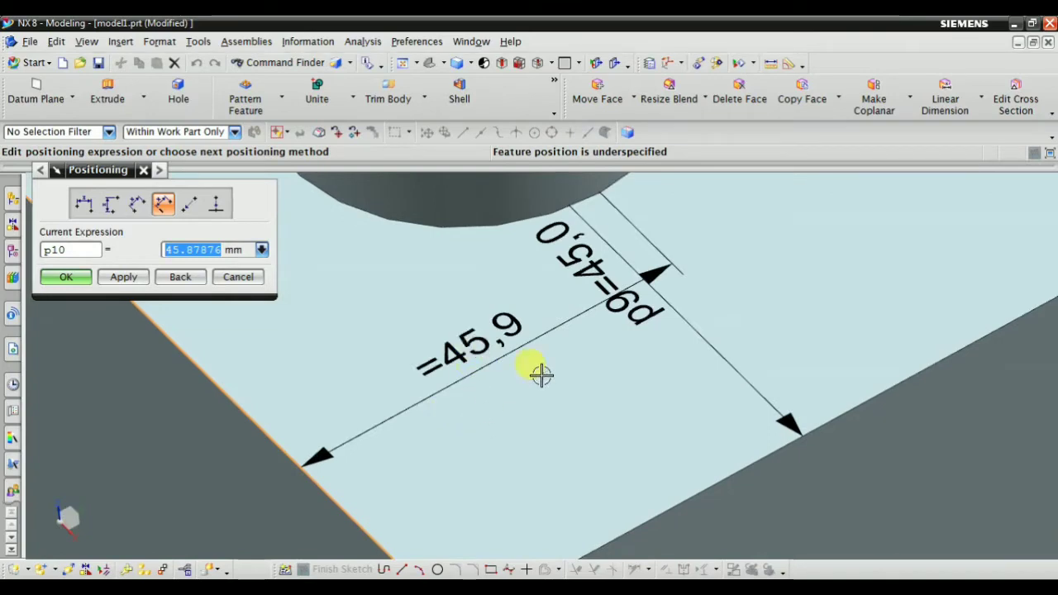
{"action": "scroll", "coordinate": [541, 373], "scroll_direction": "down", "scroll_amount": 4}
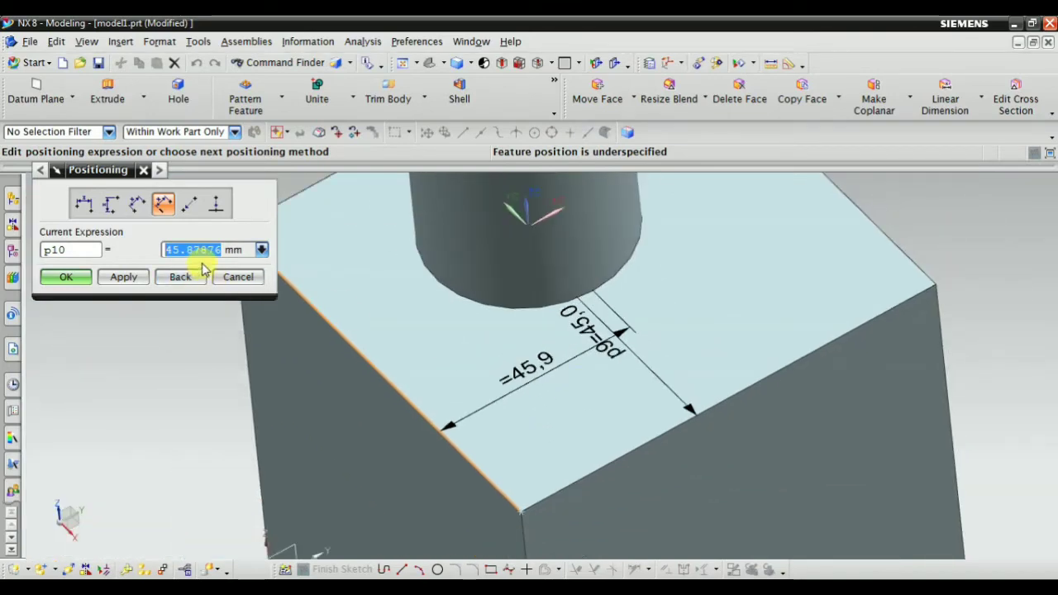
{"action": "type", "text": "50"}
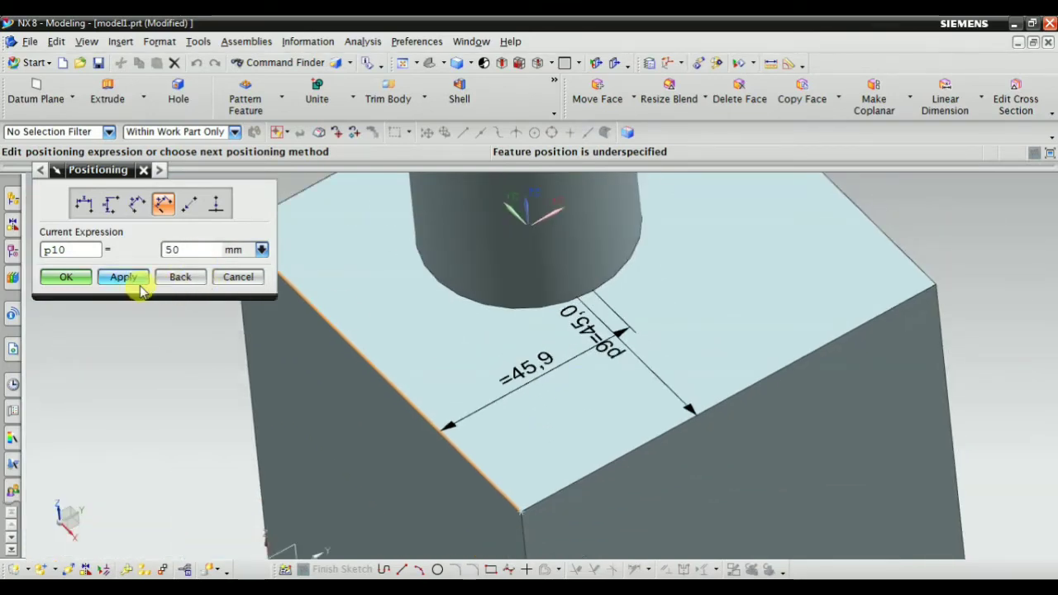
{"action": "left_click", "coordinate": [124, 278]}
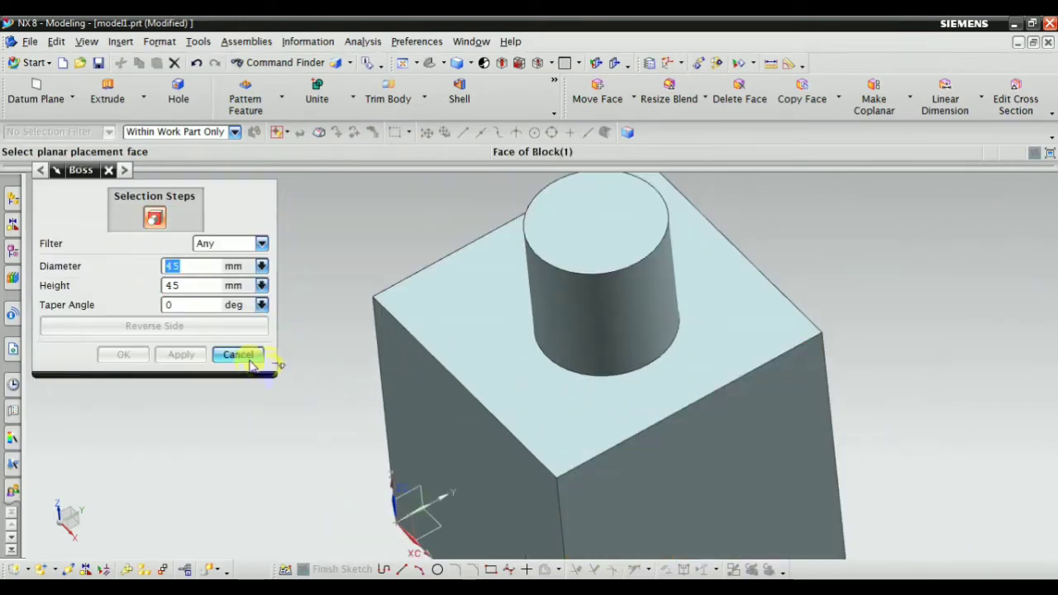
{"action": "left_click", "coordinate": [238, 357]}
Fit the model in view, review the boss's editable diameter, height and taper parameters from the model history, and back out
{"action": "middle_click_drag", "start_coordinate": [420, 377], "coordinate": [502, 362]}
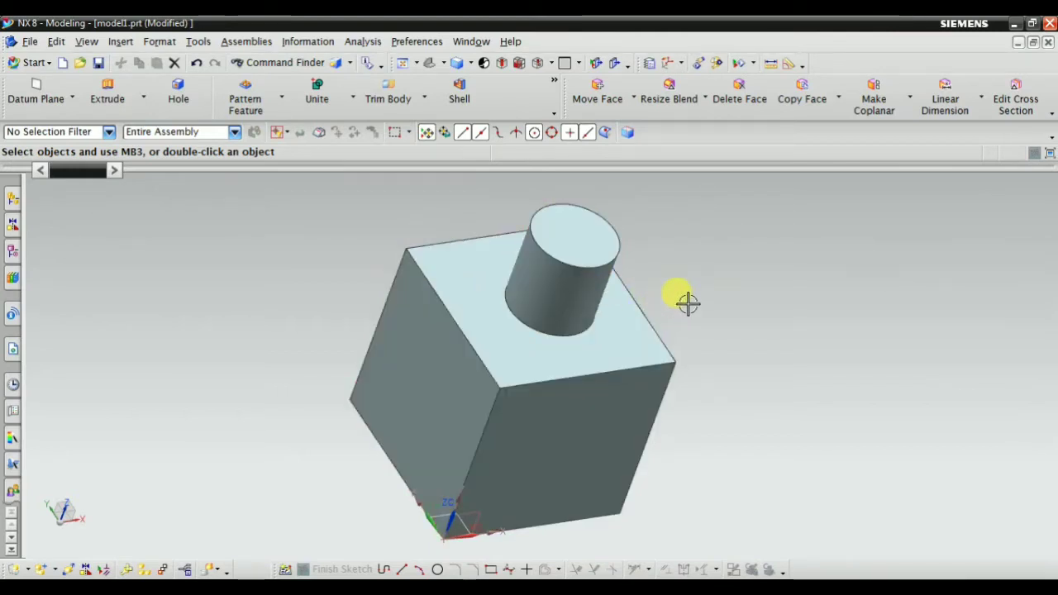
{"action": "right_click", "coordinate": [784, 244]}
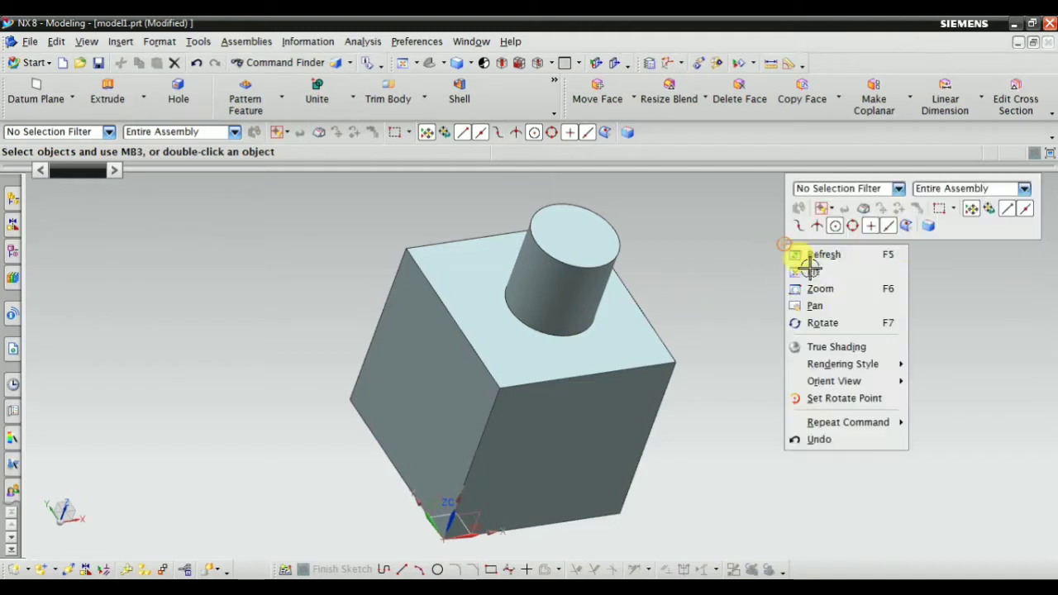
{"action": "left_click", "coordinate": [816, 270]}
{"action": "left_click", "coordinate": [20, 250]}
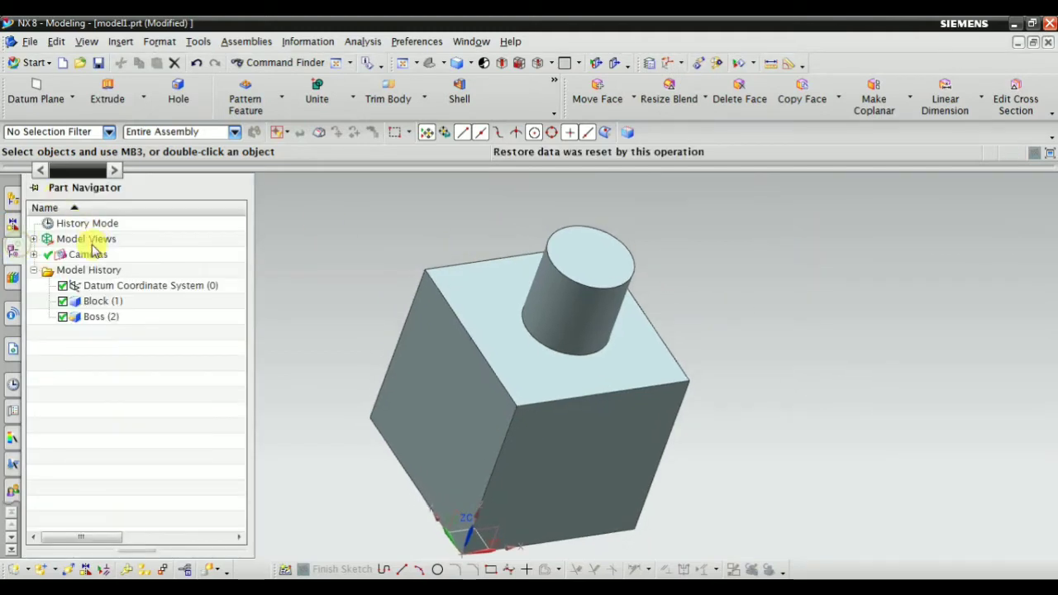
{"action": "left_click", "coordinate": [96, 318]}
{"action": "right_click", "coordinate": [96, 321]}
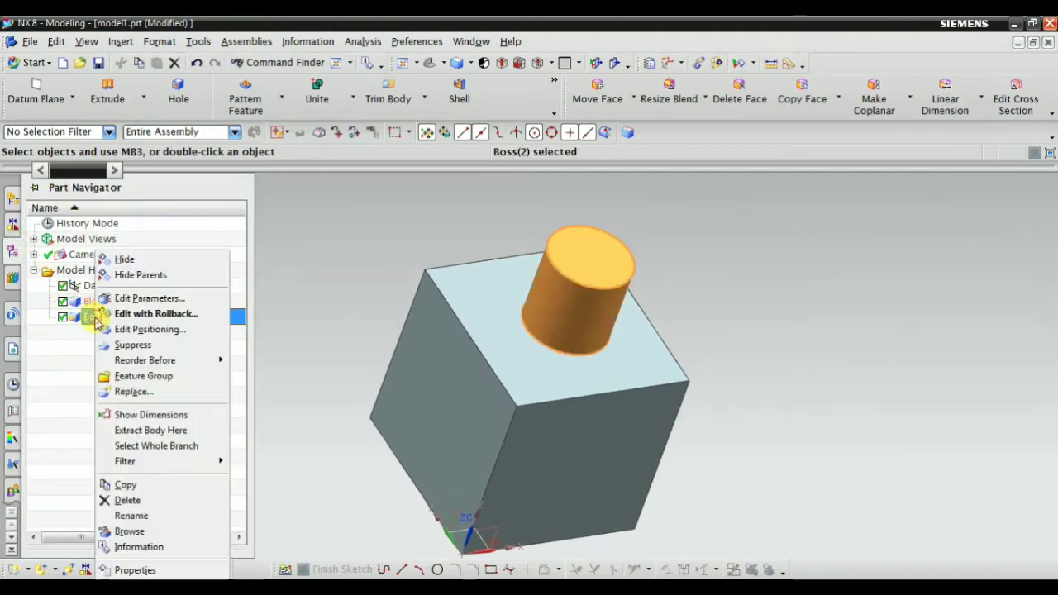
{"action": "left_click", "coordinate": [151, 298]}
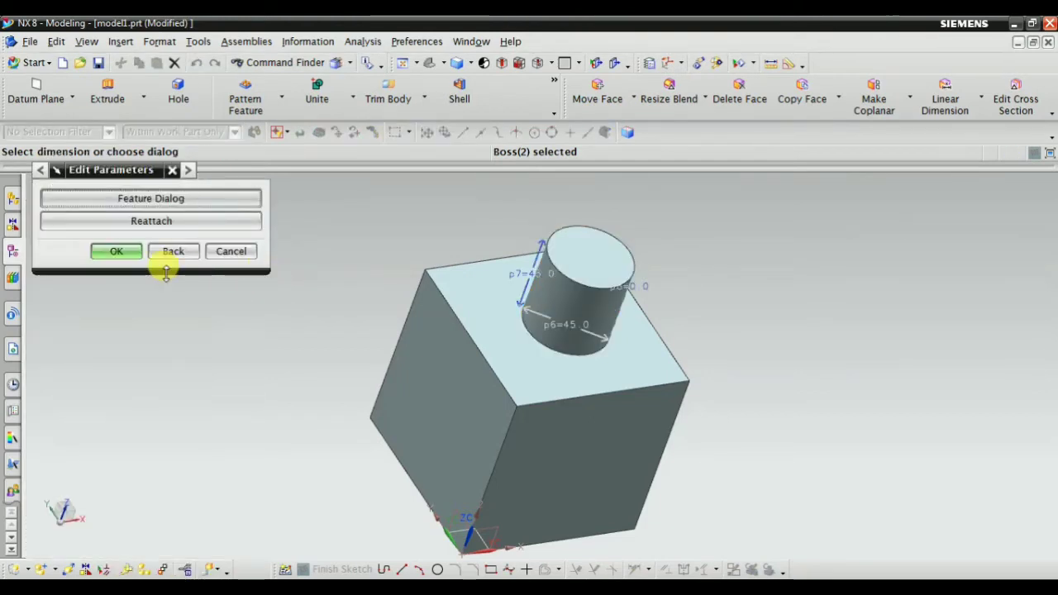
{"action": "left_click", "coordinate": [143, 200]}
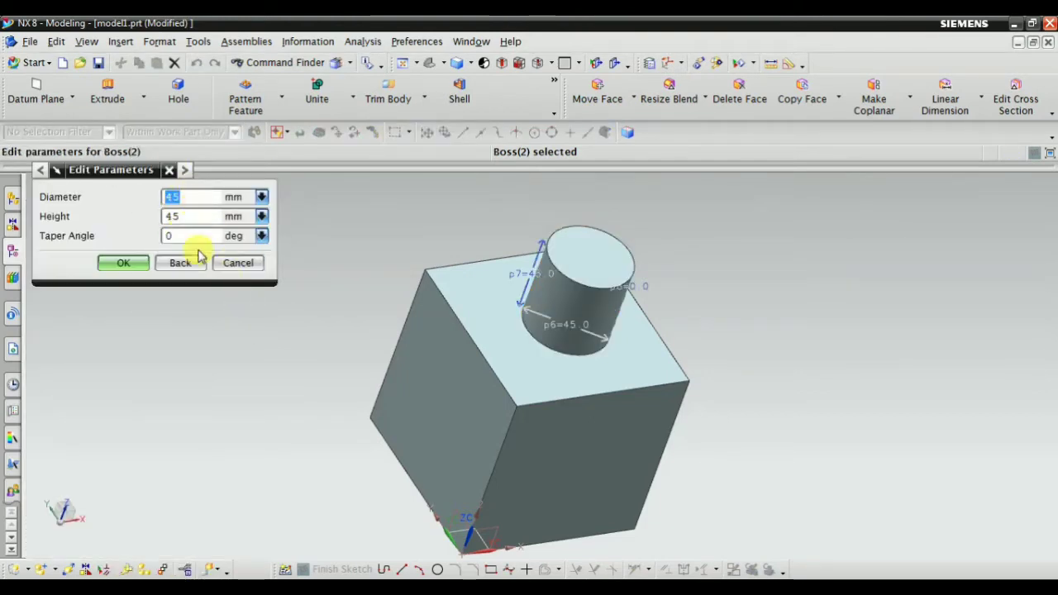
{"action": "left_click", "coordinate": [179, 262]}
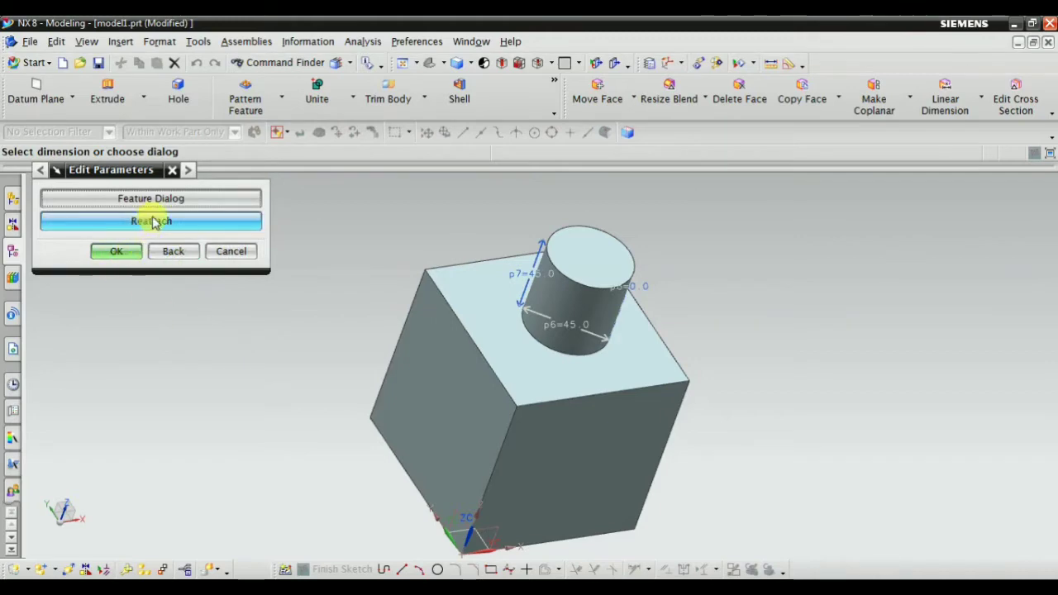
{"action": "left_click", "coordinate": [174, 253]}
Open the boss's positioning for editing, view the methods for adding a dimension, and leave without changes
{"action": "left_click", "coordinate": [13, 250]}
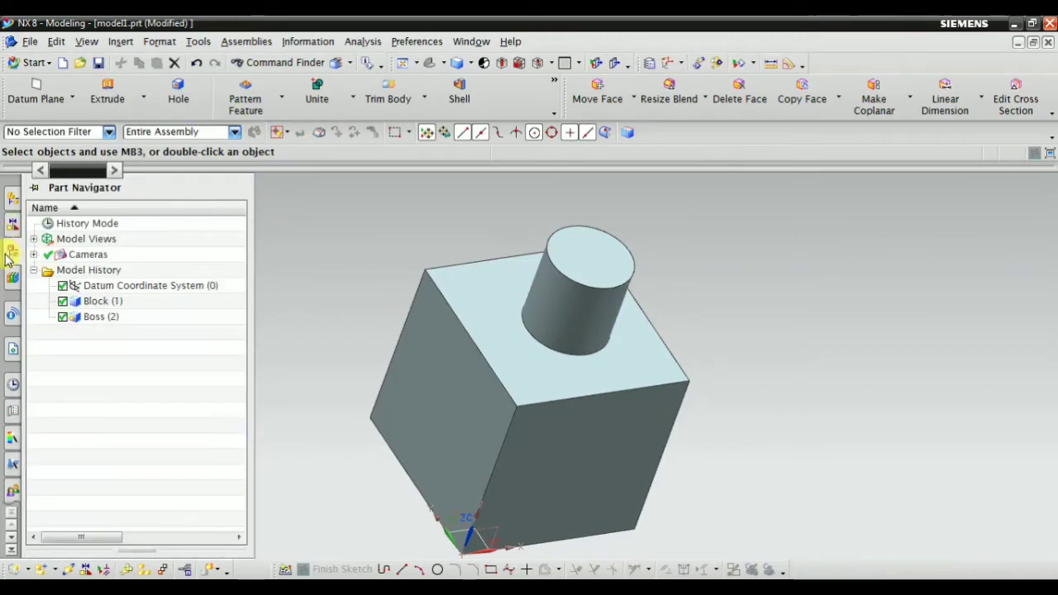
{"action": "left_click", "coordinate": [103, 319]}
{"action": "right_click", "coordinate": [105, 320]}
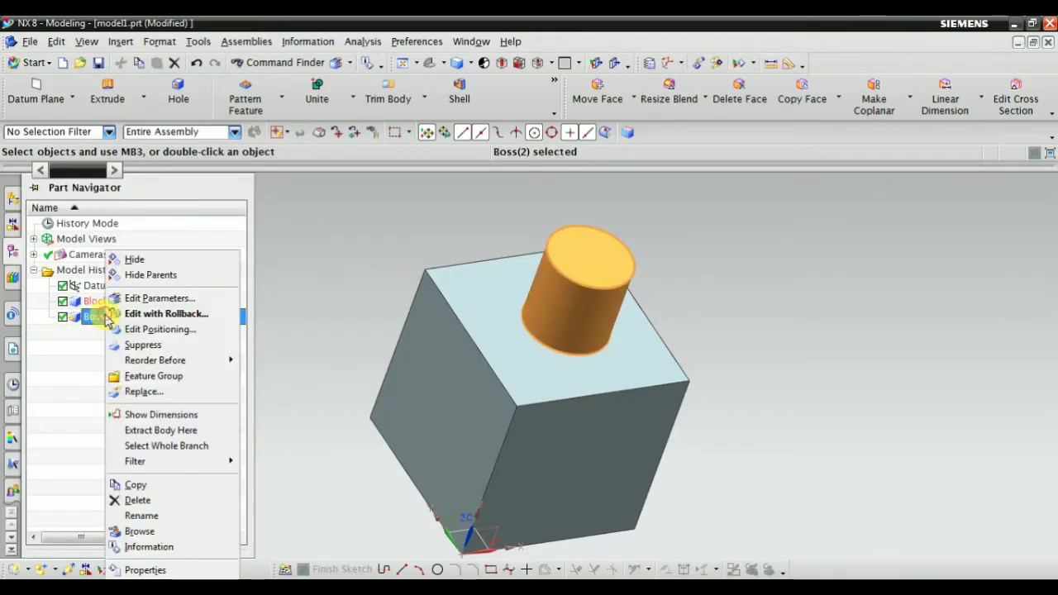
{"action": "left_click", "coordinate": [165, 335]}
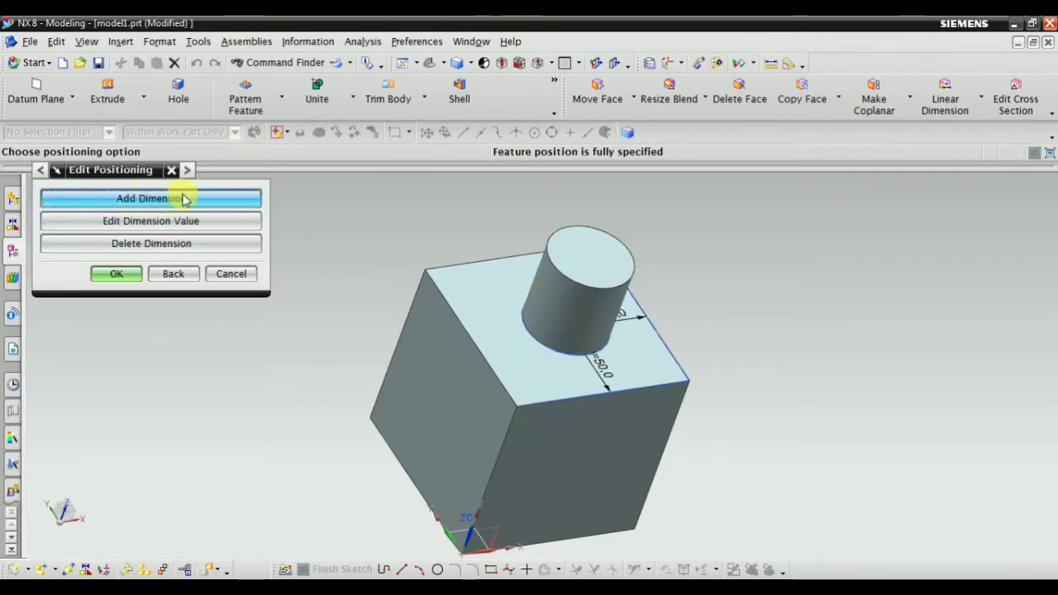
{"action": "left_click", "coordinate": [184, 198]}
{"action": "middle_click_drag", "start_coordinate": [403, 401], "coordinate": [338, 424]}
{"action": "scroll", "coordinate": [571, 364], "scroll_direction": "up", "scroll_amount": 3}
{"action": "scroll", "coordinate": [626, 373], "scroll_direction": "up", "scroll_amount": 1}
{"action": "scroll", "coordinate": [616, 277], "scroll_direction": "down", "scroll_amount": 2}
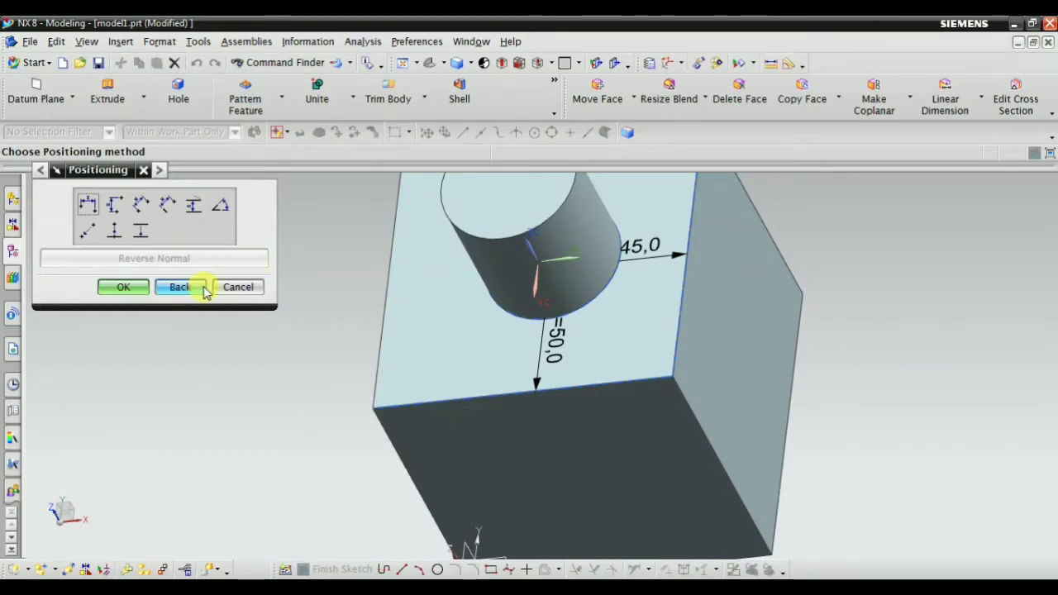
{"action": "left_click", "coordinate": [179, 287]}
{"action": "left_click", "coordinate": [235, 282]}
{"action": "scroll", "coordinate": [340, 412], "scroll_direction": "down", "scroll_amount": 2}
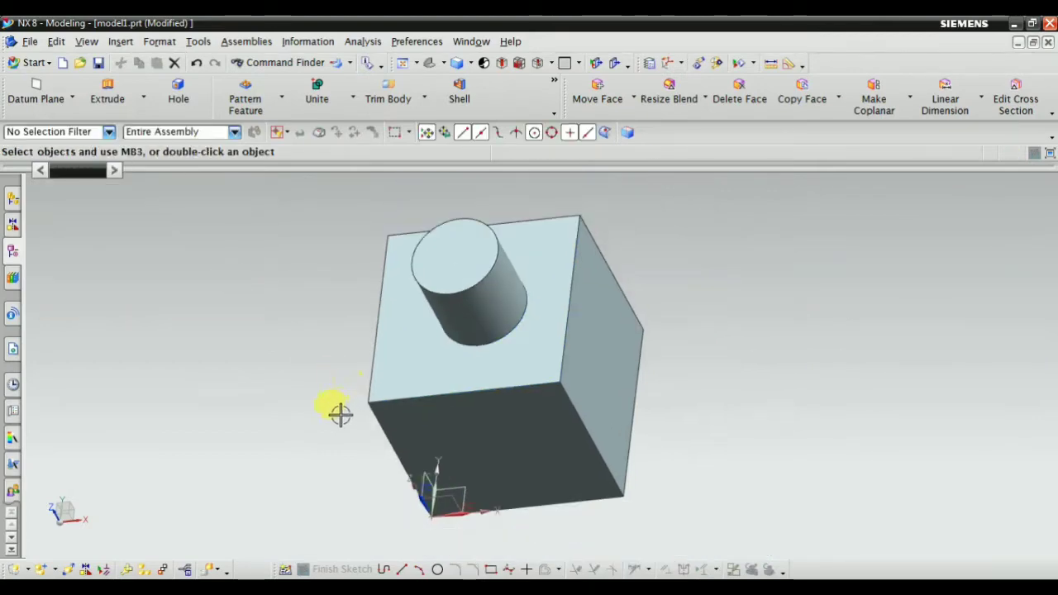
Start another boss and select the block's plain side face next to the first boss's face as the placement face
{"action": "middle_click_drag", "start_coordinate": [340, 413], "coordinate": [364, 366]}
{"action": "left_click", "coordinate": [121, 42]}
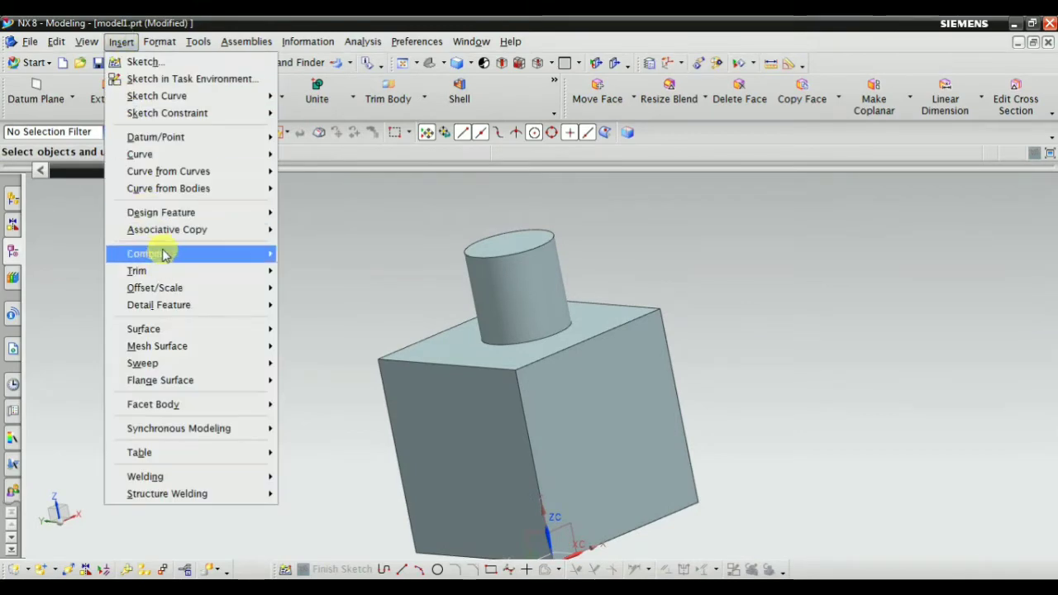
{"action": "mouse_move", "coordinate": [161, 212]}
{"action": "left_click", "coordinate": [312, 342]}
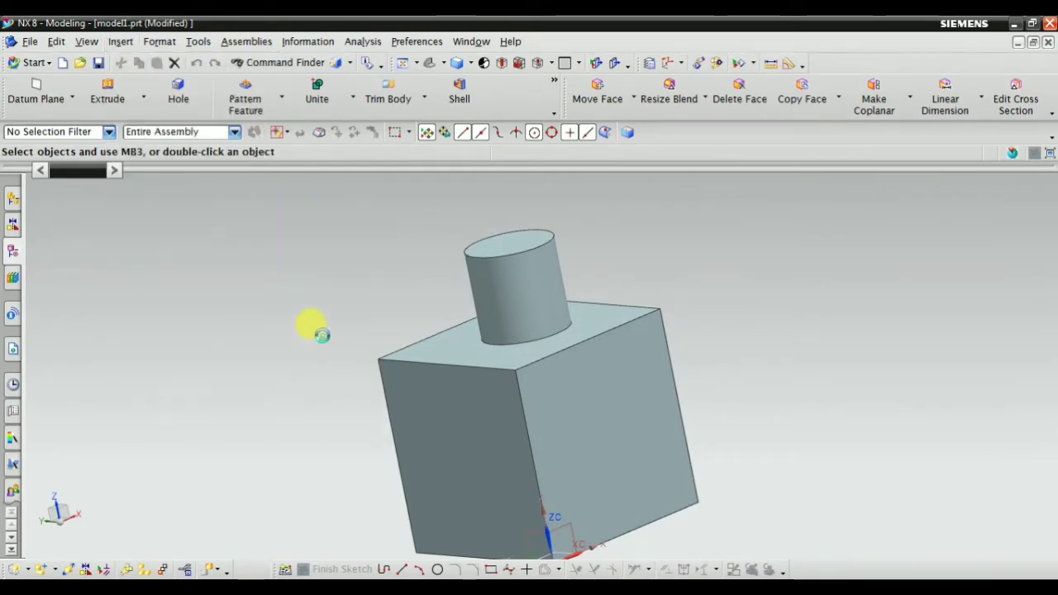
{"action": "middle_click_drag", "start_coordinate": [324, 433], "coordinate": [593, 244]}
{"action": "middle_click_drag", "start_coordinate": [496, 372], "coordinate": [480, 418]}
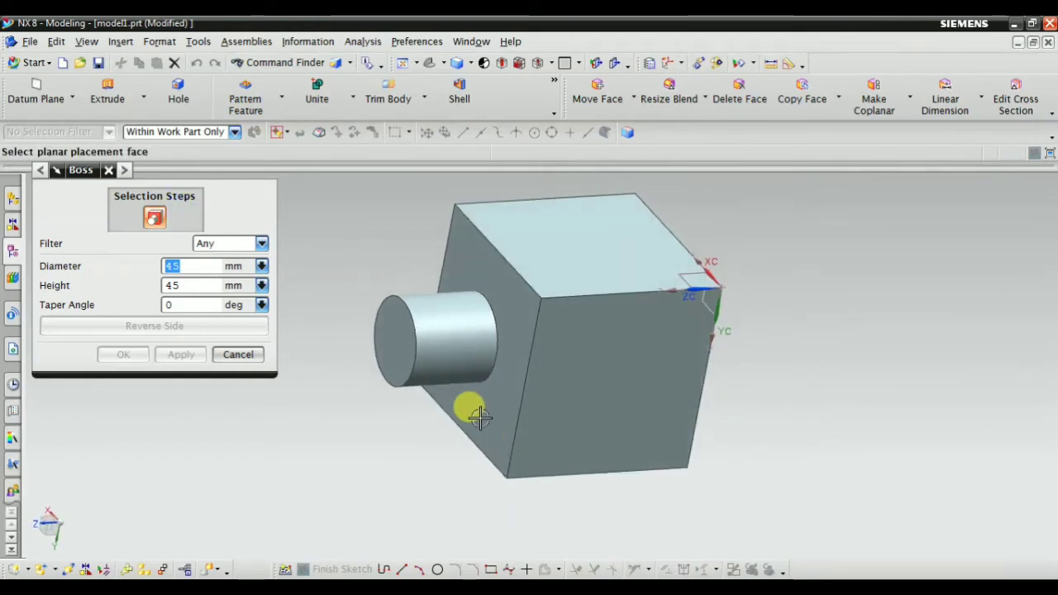
{"action": "left_click", "coordinate": [543, 245]}
Set the new boss to 30 mm diameter and 100 mm height, and apply it to the selected face
{"action": "scroll", "coordinate": [624, 495], "scroll_direction": "down", "scroll_amount": 2}
{"action": "left_click", "coordinate": [227, 246]}
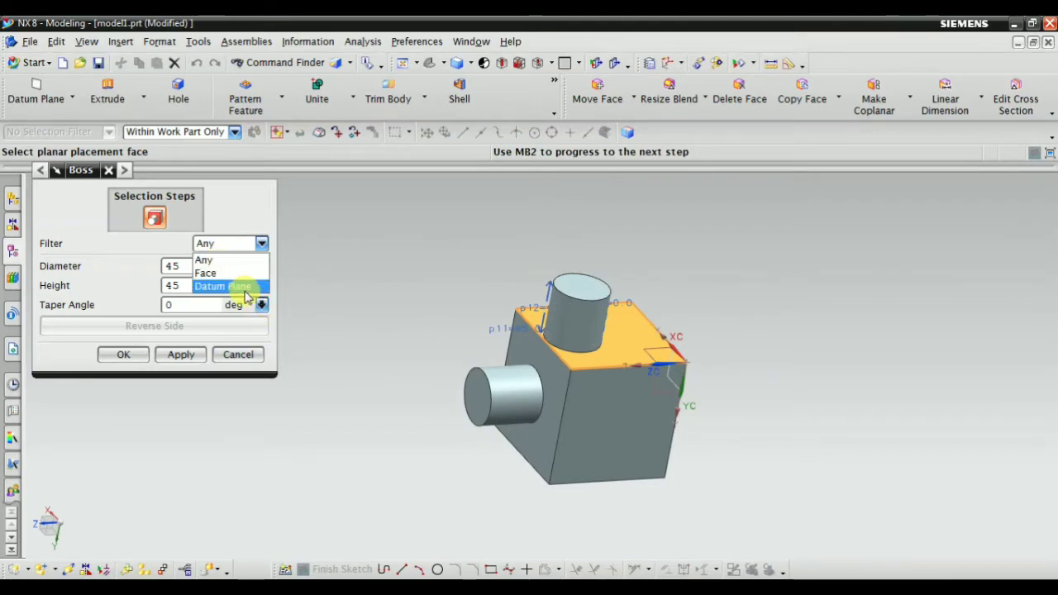
{"action": "left_click", "coordinate": [243, 211]}
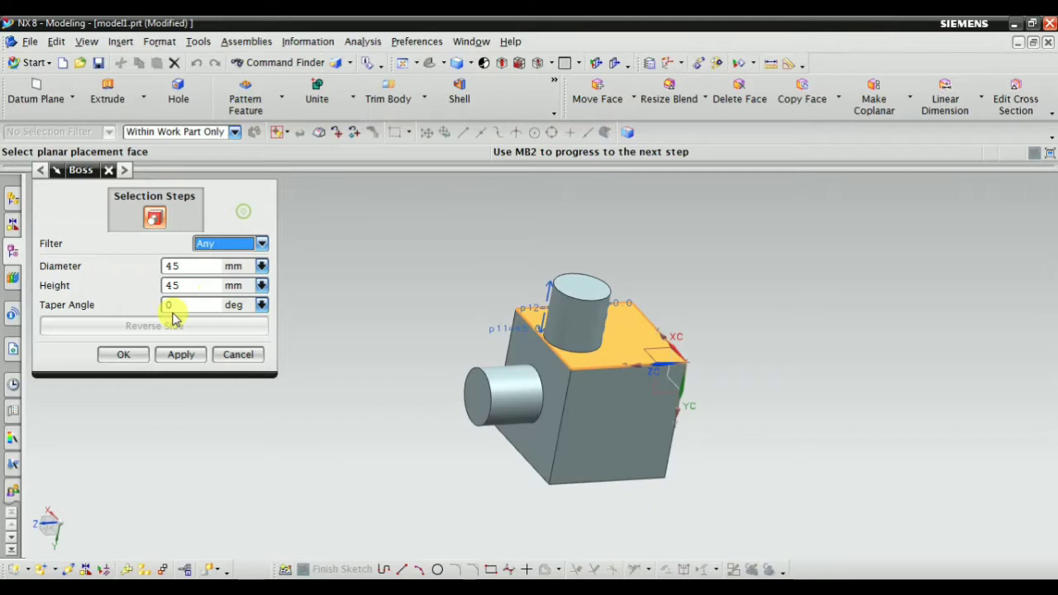
{"action": "left_click", "coordinate": [198, 266]}
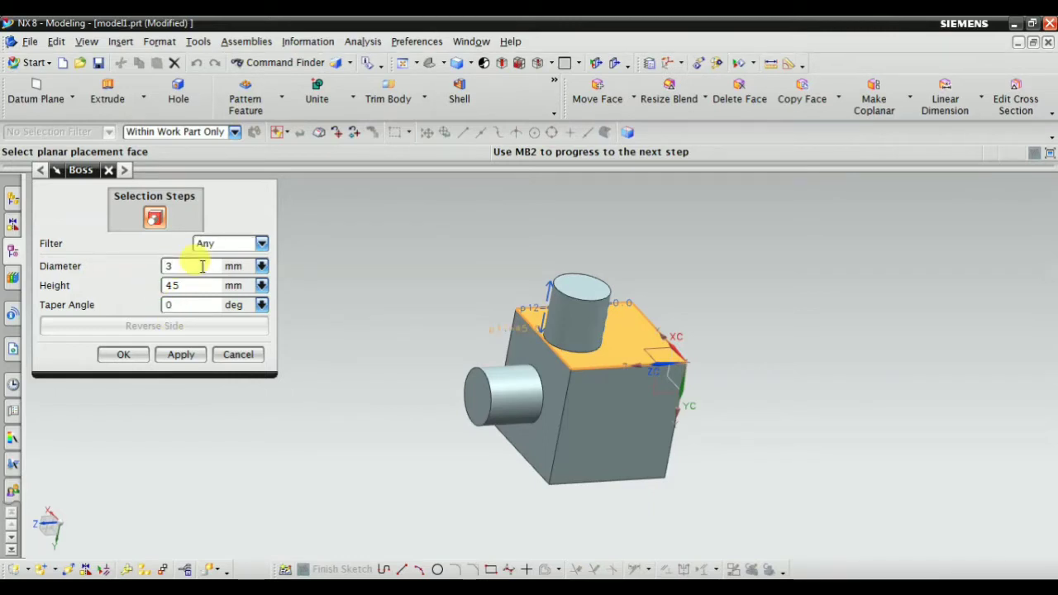
{"action": "left_click", "coordinate": [199, 283]}
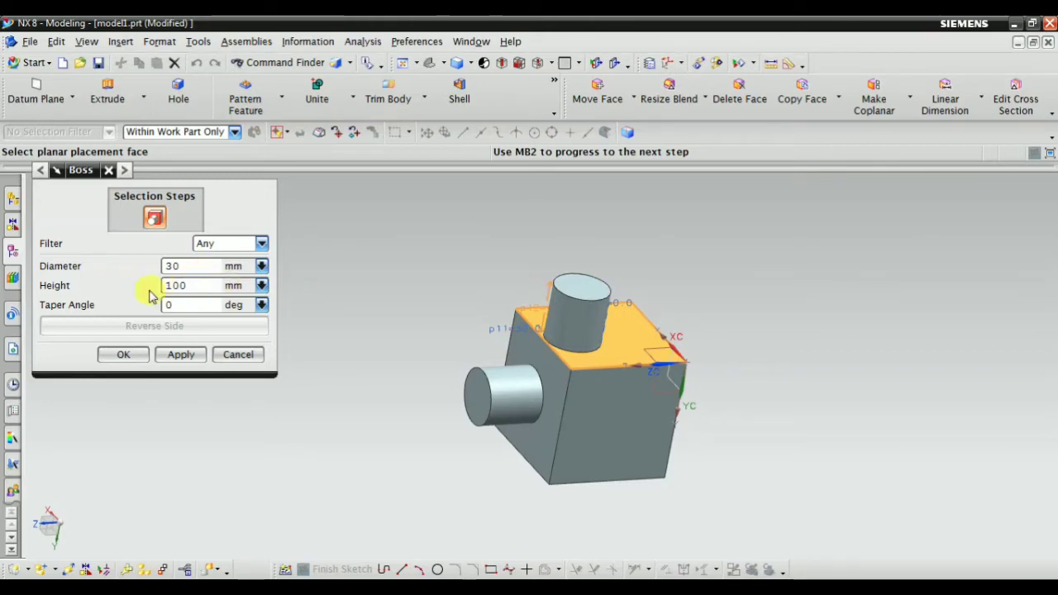
{"action": "left_click", "coordinate": [180, 354]}
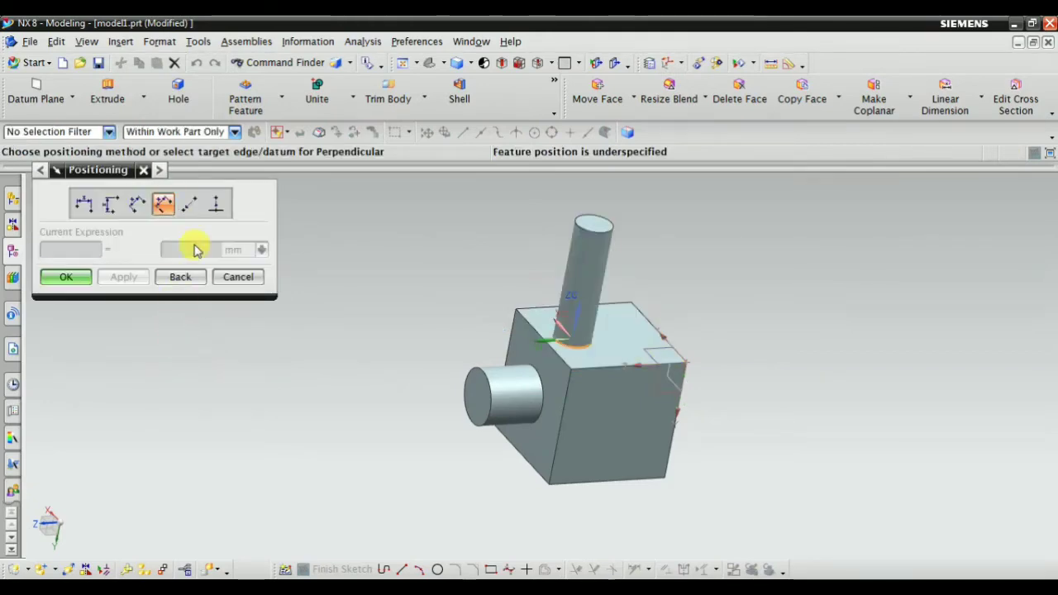
Position the new boss point onto point at the face corner nearest the first boss, inspect the overhang, and leave the Boss command
{"action": "left_click", "coordinate": [192, 210]}
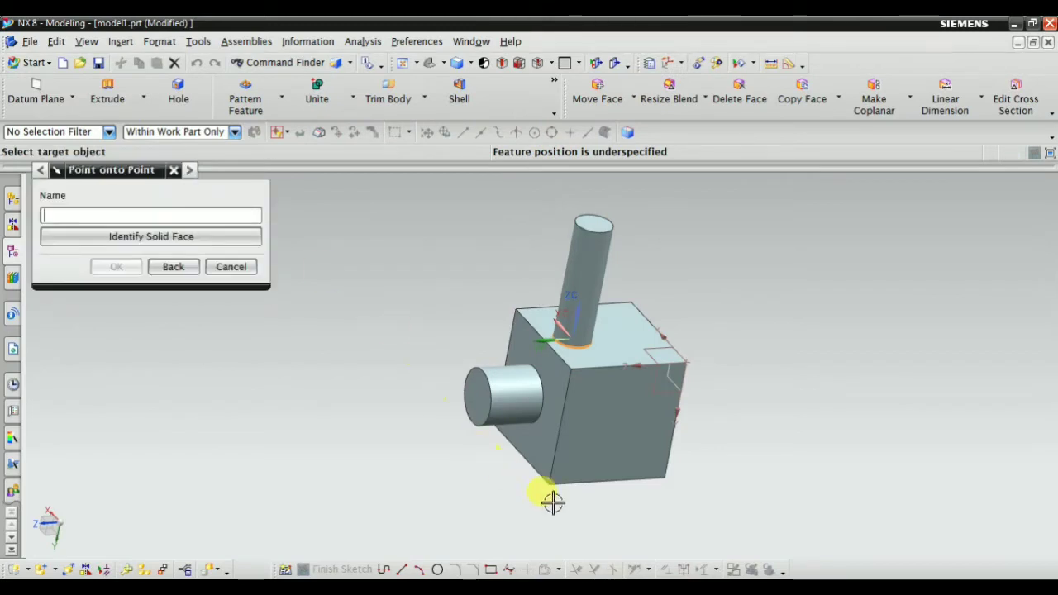
{"action": "scroll", "coordinate": [780, 355], "scroll_direction": "up", "scroll_amount": 3}
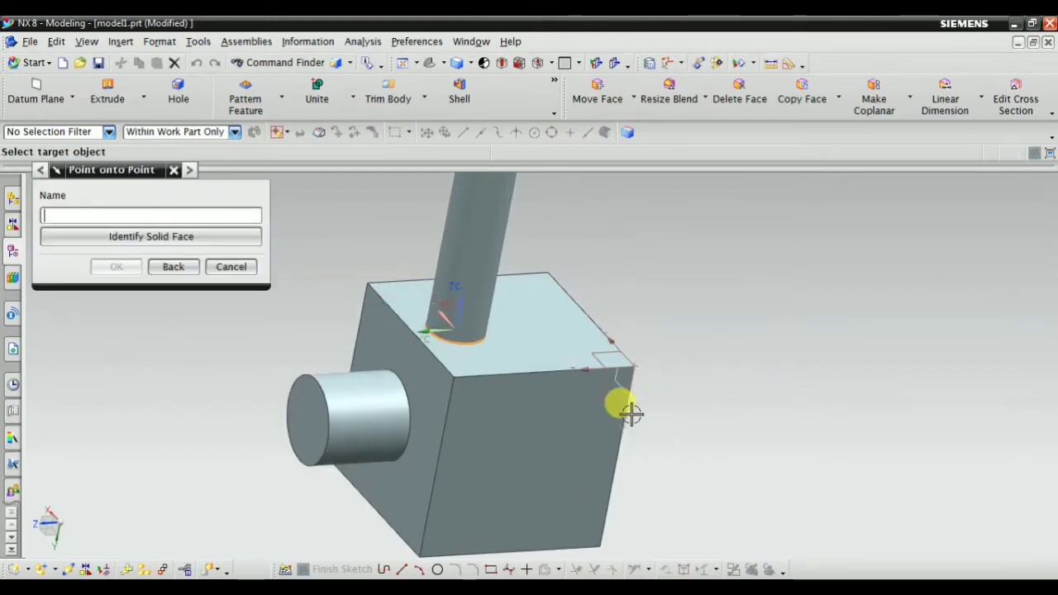
{"action": "left_click", "coordinate": [538, 369]}
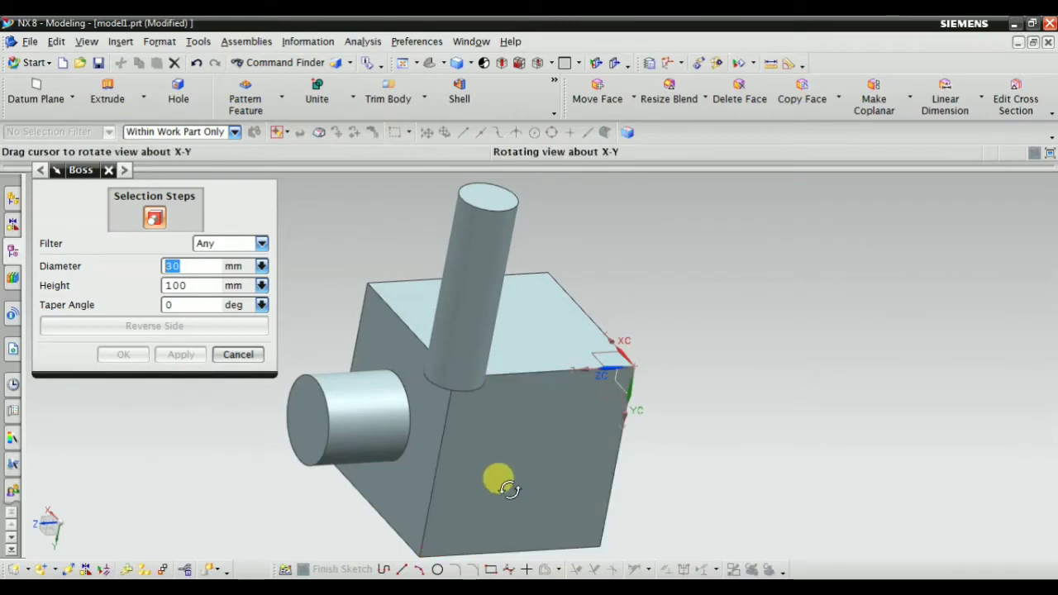
{"action": "middle_click_drag", "start_coordinate": [507, 488], "coordinate": [491, 416]}
{"action": "scroll", "coordinate": [437, 267], "scroll_direction": "up", "scroll_amount": 4}
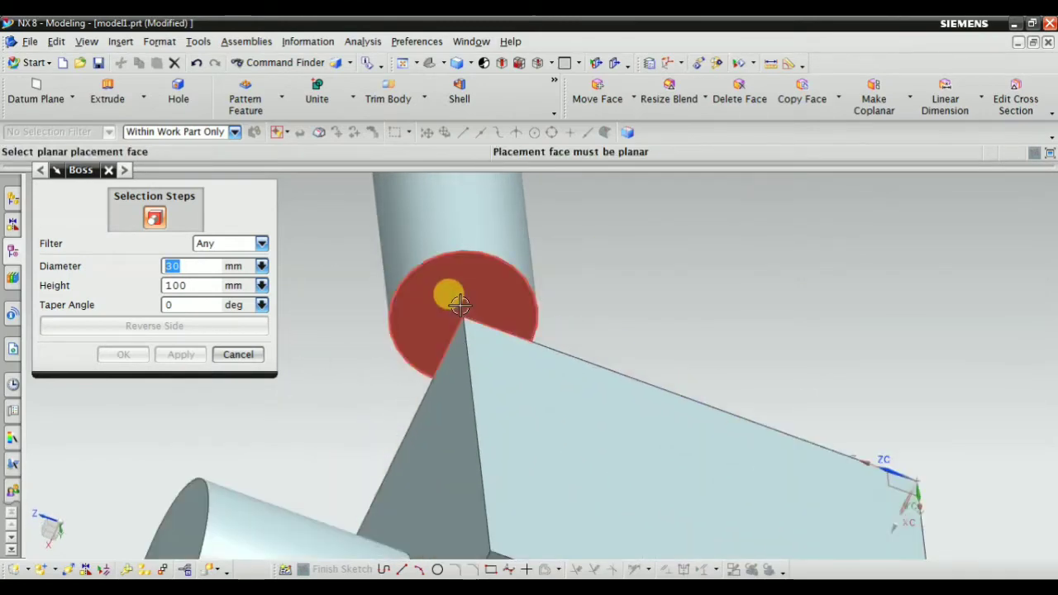
{"action": "scroll", "coordinate": [459, 306], "scroll_direction": "down", "scroll_amount": 3}
{"action": "middle_click_drag", "start_coordinate": [449, 307], "coordinate": [567, 406]}
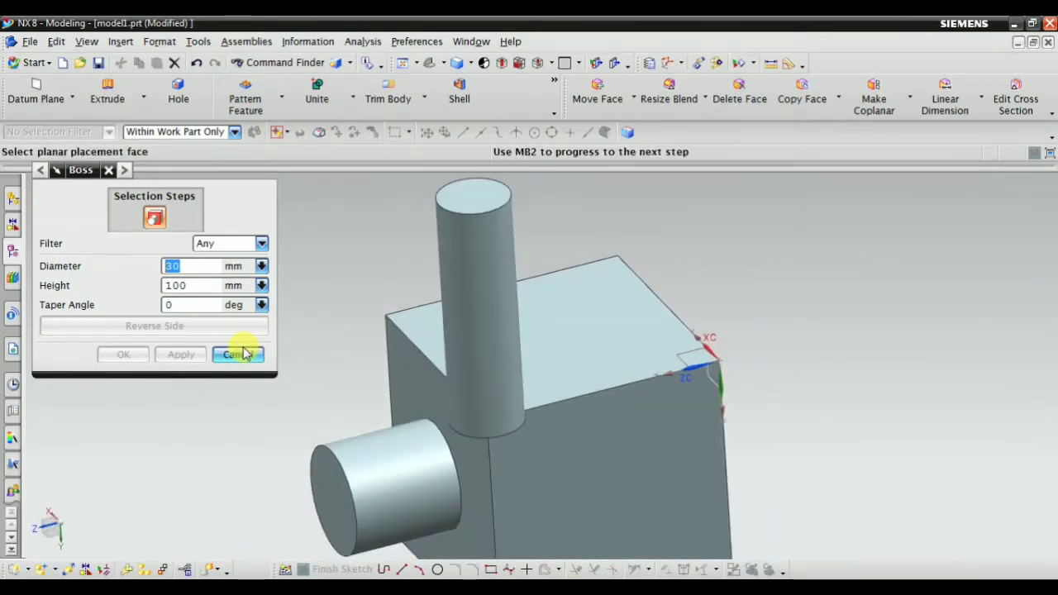
{"action": "left_click", "coordinate": [242, 356]}
Start a cylindrical pocket and choose the block face opposite the first boss as its placement face
{"action": "middle_click_drag", "start_coordinate": [496, 405], "coordinate": [546, 394]}
{"action": "middle_click_drag", "start_coordinate": [231, 296], "coordinate": [467, 383]}
{"action": "scroll", "coordinate": [467, 383], "scroll_direction": "up", "scroll_amount": 3}
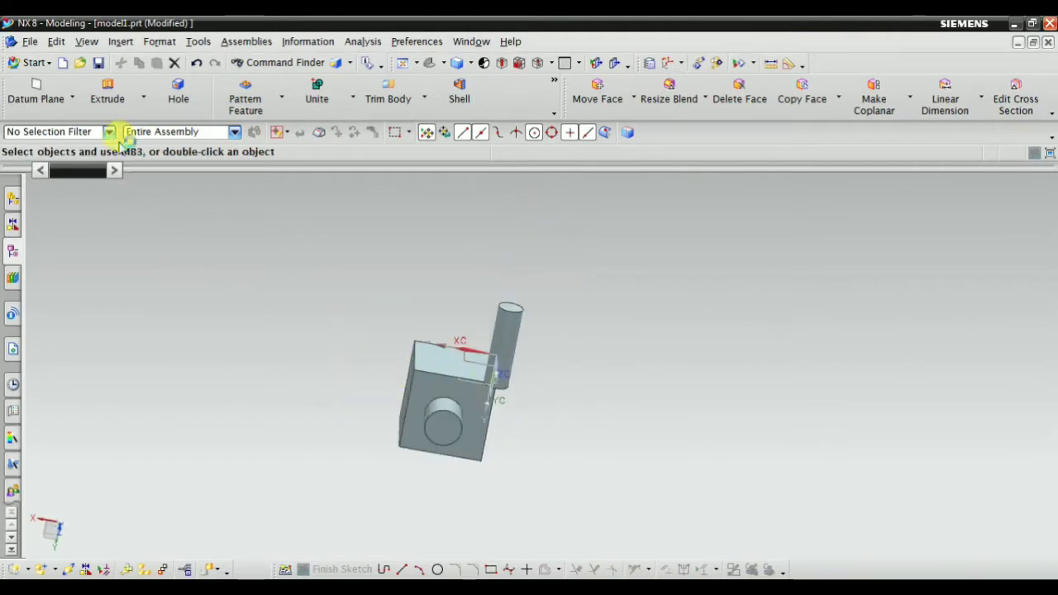
{"action": "left_click", "coordinate": [122, 43]}
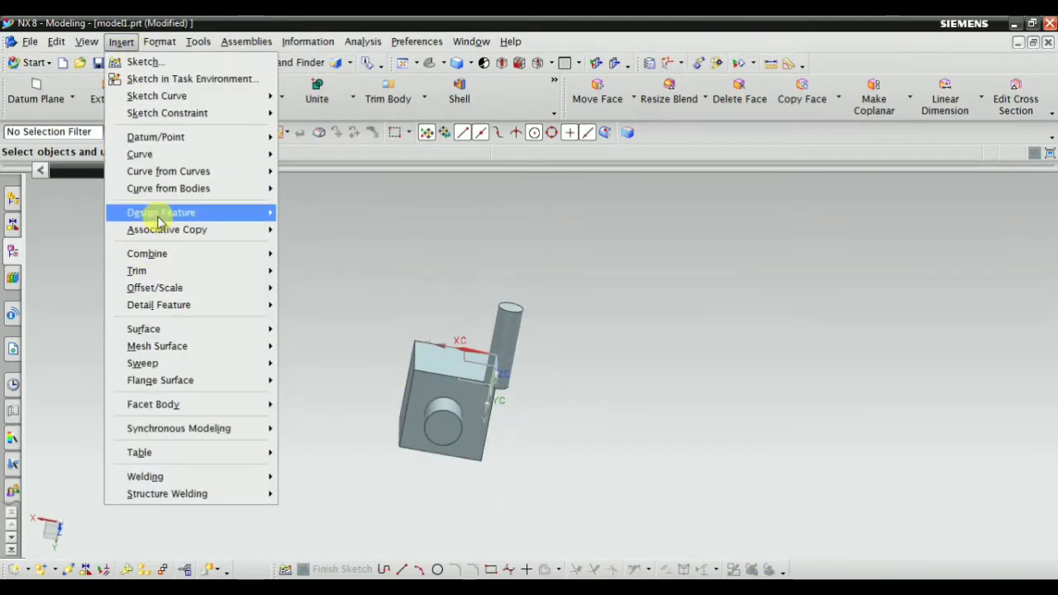
{"action": "mouse_move", "coordinate": [160, 217]}
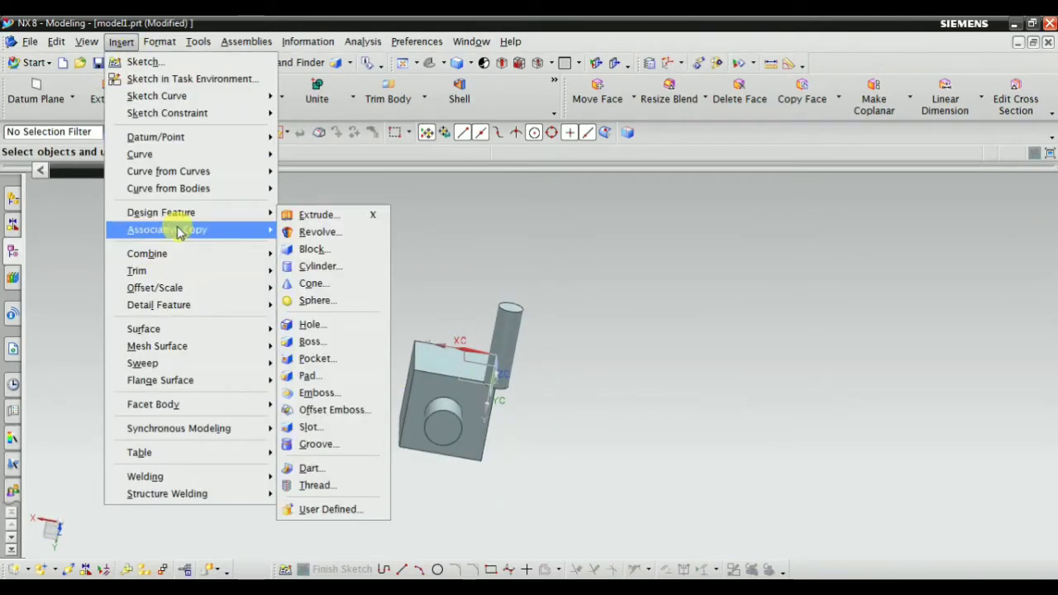
{"action": "left_click", "coordinate": [340, 361]}
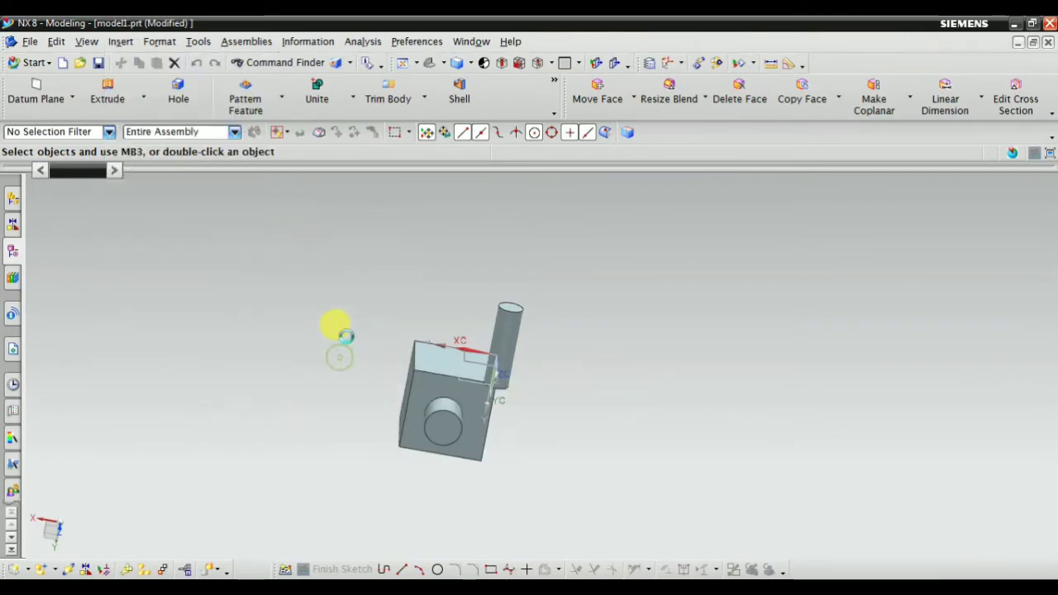
{"action": "middle_click_drag", "start_coordinate": [456, 226], "coordinate": [475, 293]}
{"action": "scroll", "coordinate": [463, 286], "scroll_direction": "up", "scroll_amount": 6}
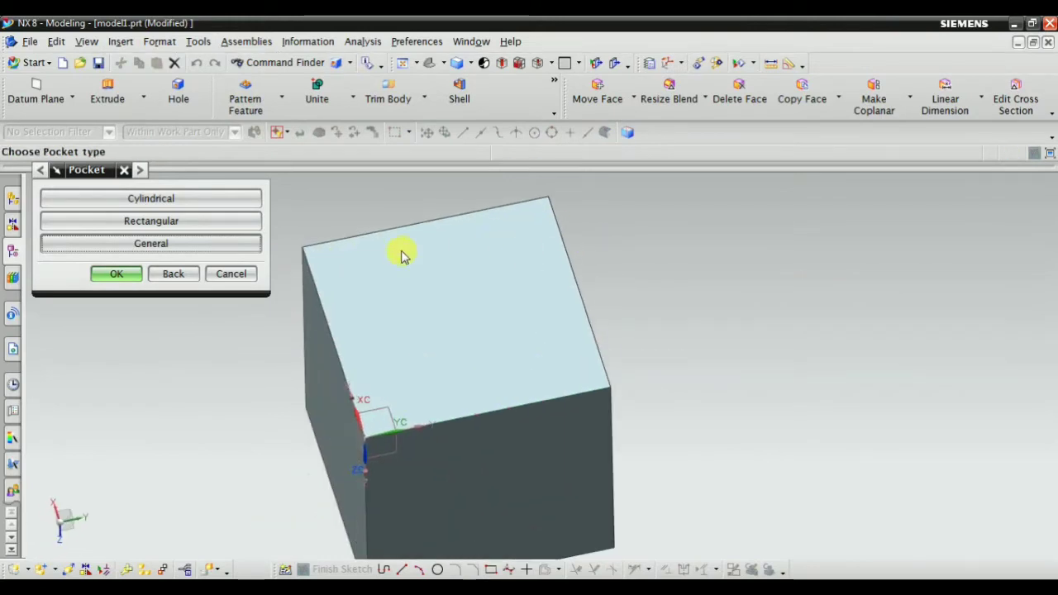
{"action": "scroll", "coordinate": [158, 246], "scroll_direction": "down", "scroll_amount": 2}
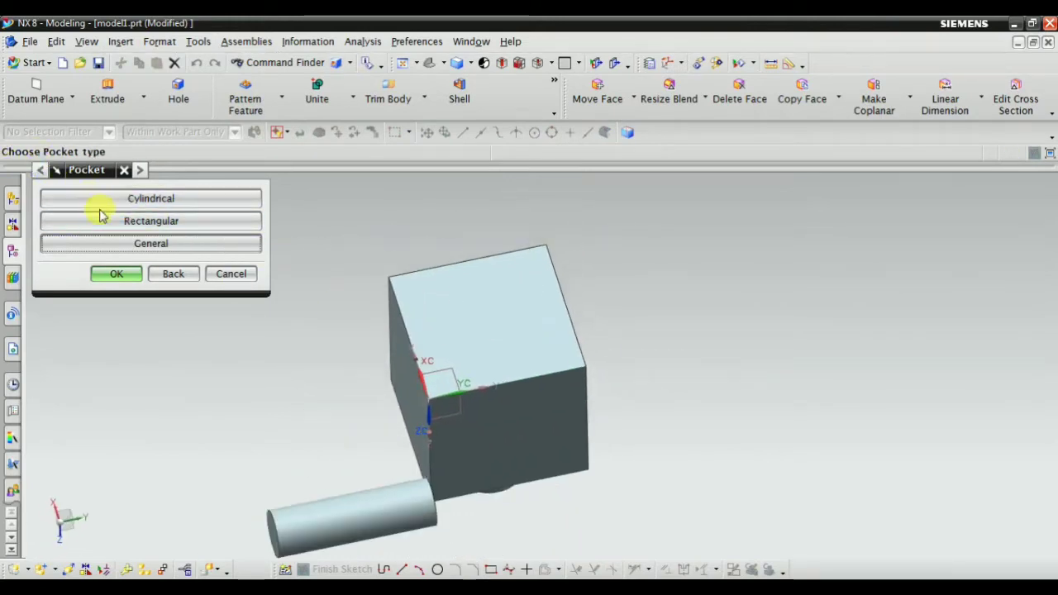
{"action": "middle_click_drag", "start_coordinate": [313, 314], "coordinate": [342, 295]}
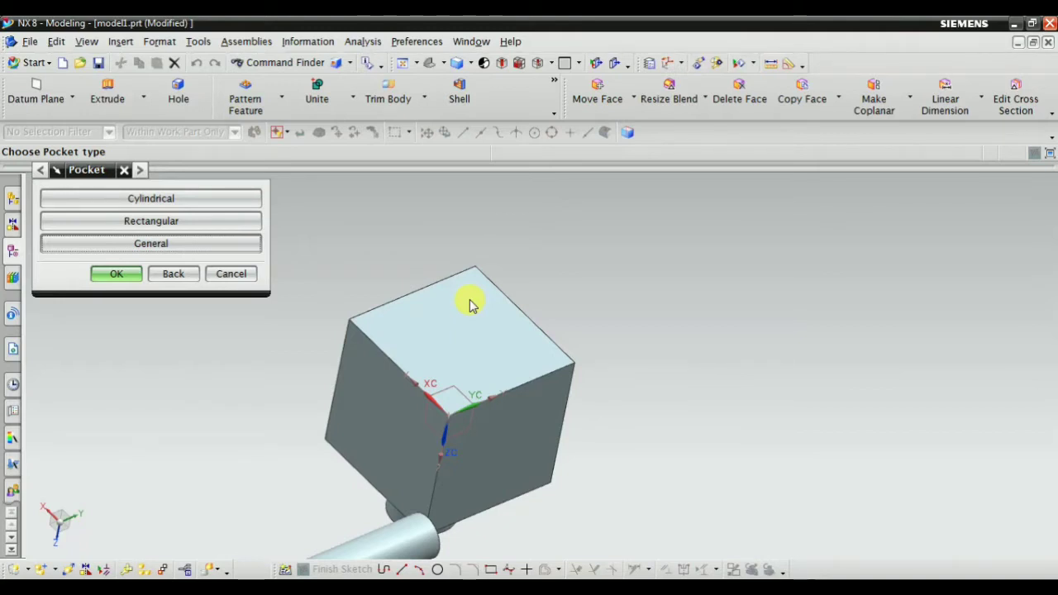
{"action": "left_click", "coordinate": [149, 202]}
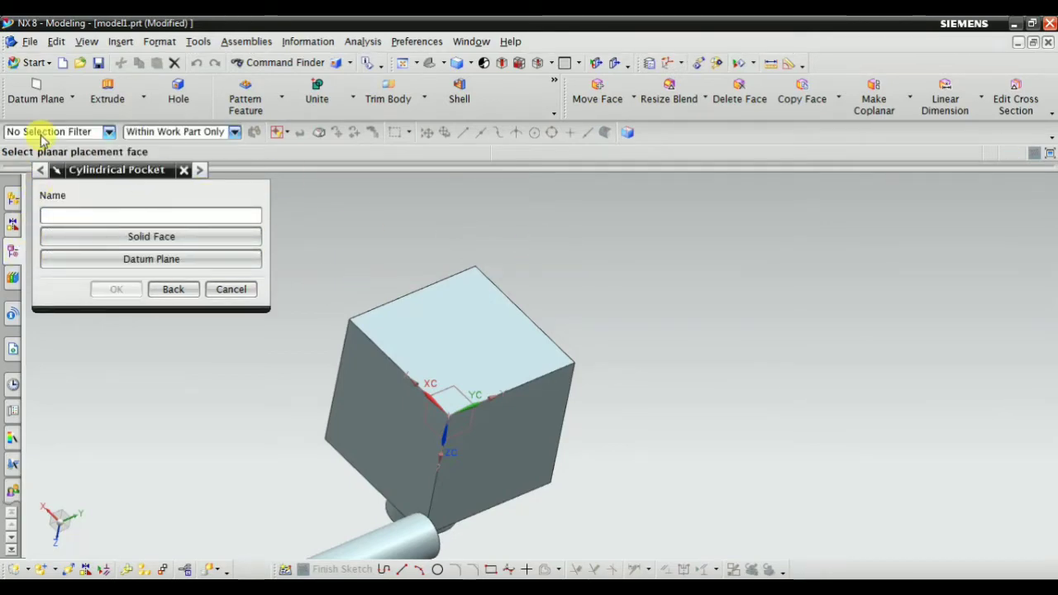
{"action": "left_click", "coordinate": [435, 314]}
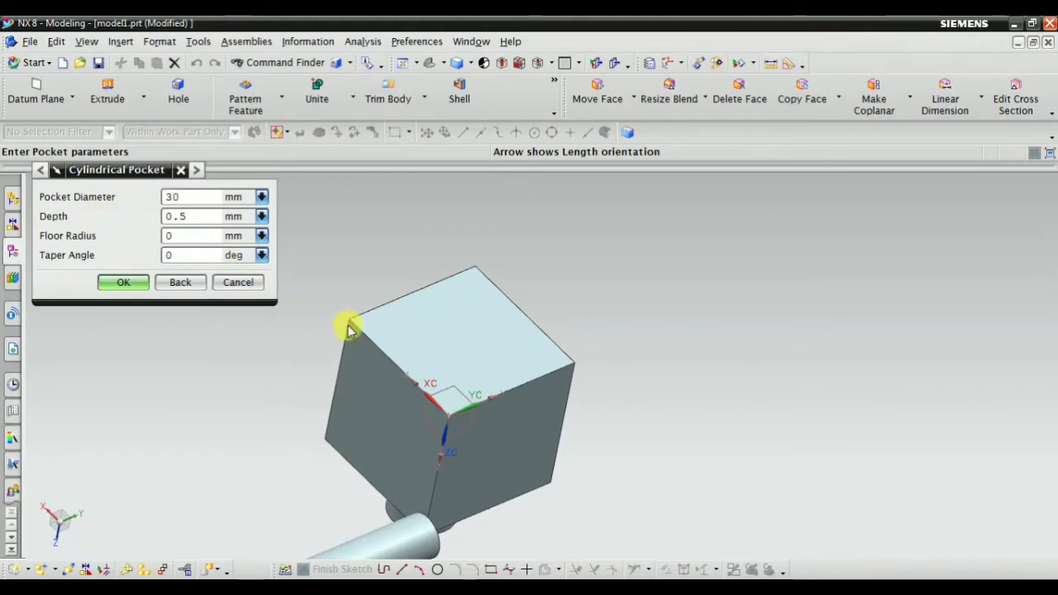
Set the cylindrical pocket's depth to 20 mm and accept its parameters with a 30 mm diameter
{"action": "double_click", "coordinate": [209, 216]}
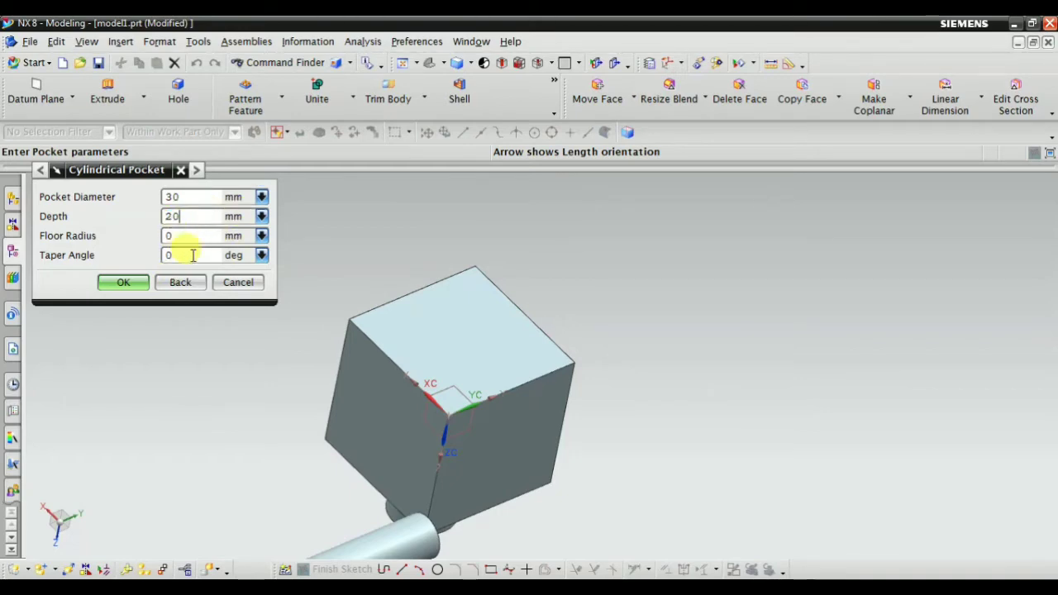
{"action": "middle_click_drag", "start_coordinate": [357, 339], "coordinate": [378, 371]}
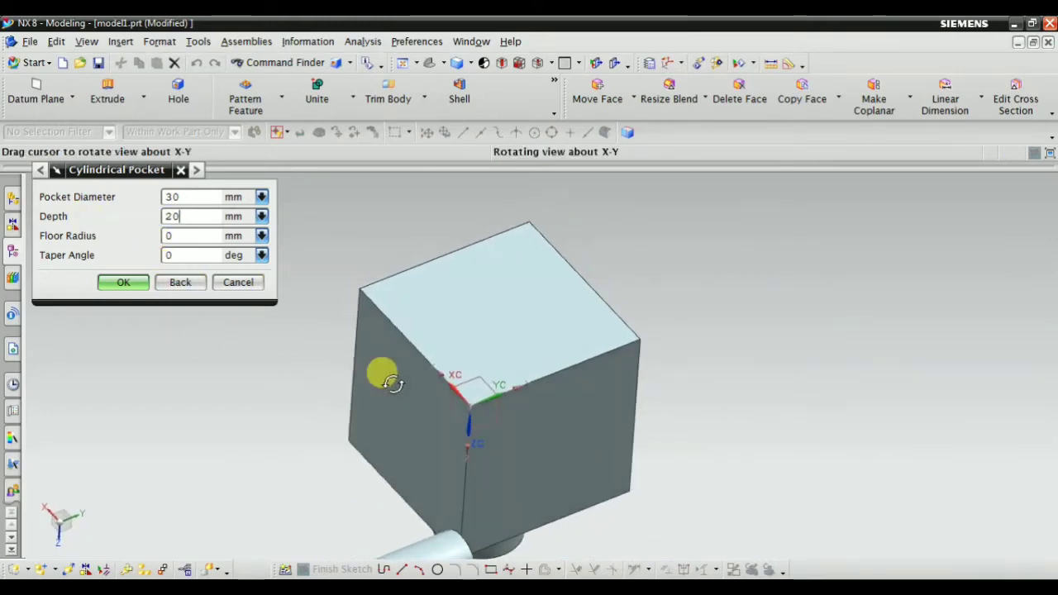
{"action": "left_click", "coordinate": [124, 282]}
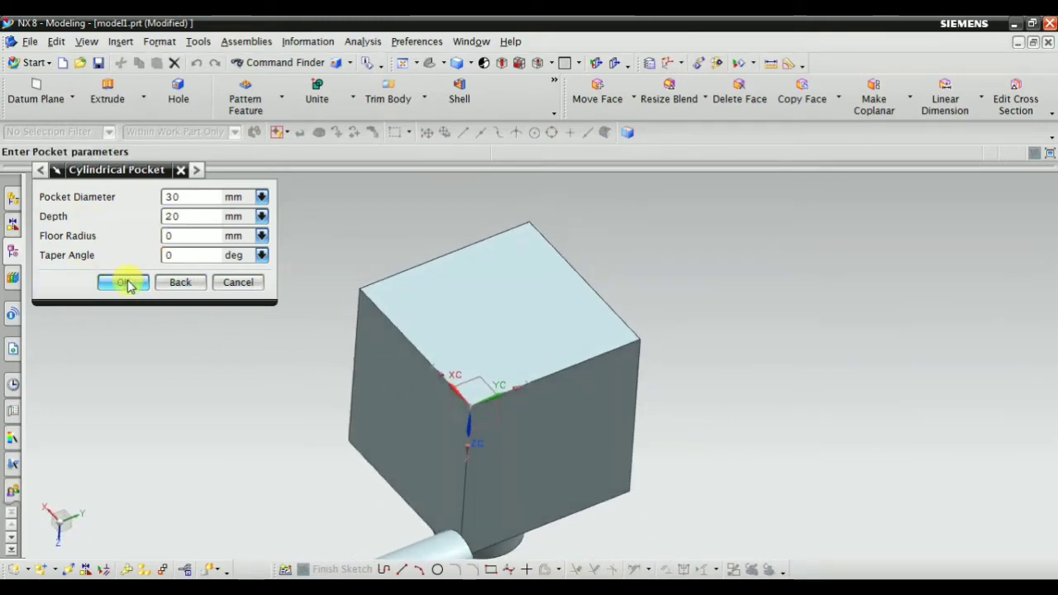
Begin a vertical positioning dimension for the pocket, using the placement-face edge closest to it as the horizontal reference
{"action": "middle_click_drag", "start_coordinate": [359, 350], "coordinate": [486, 364]}
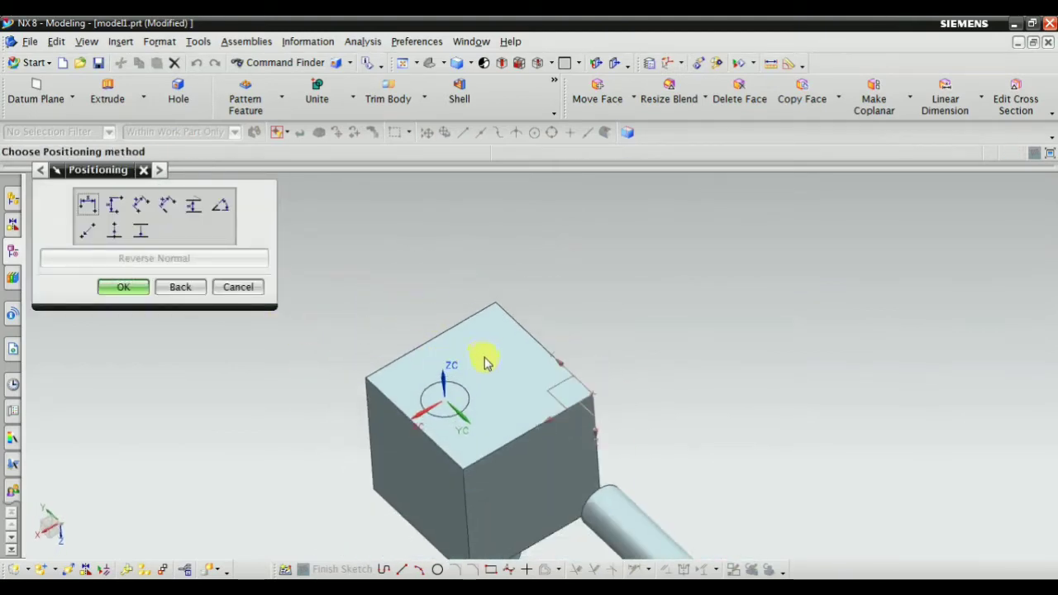
{"action": "scroll", "coordinate": [486, 363], "scroll_direction": "up", "scroll_amount": 2}
{"action": "middle_click_drag", "start_coordinate": [430, 314], "coordinate": [360, 290]}
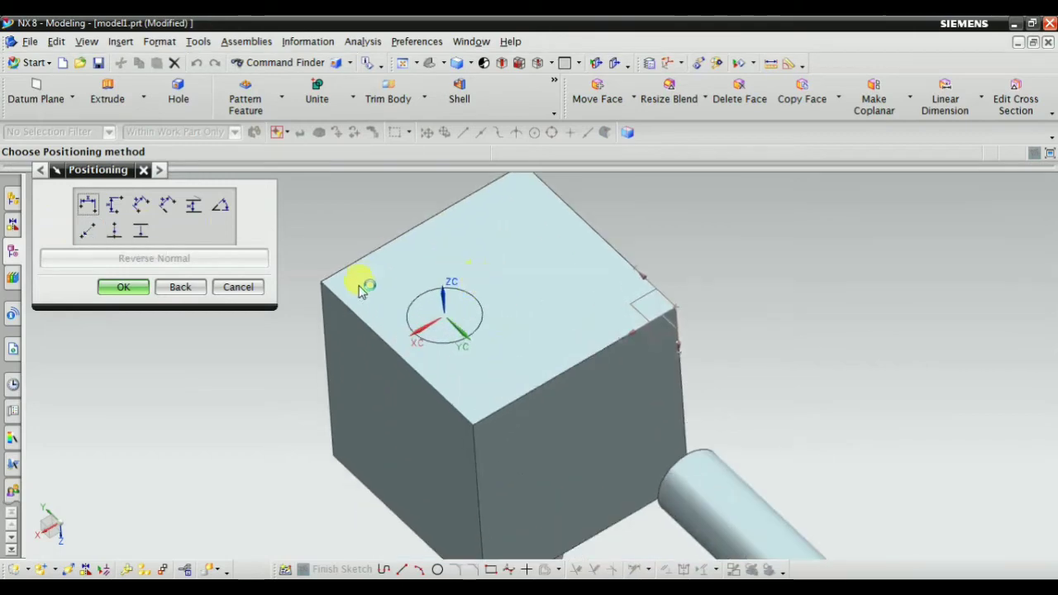
{"action": "left_click", "coordinate": [115, 207]}
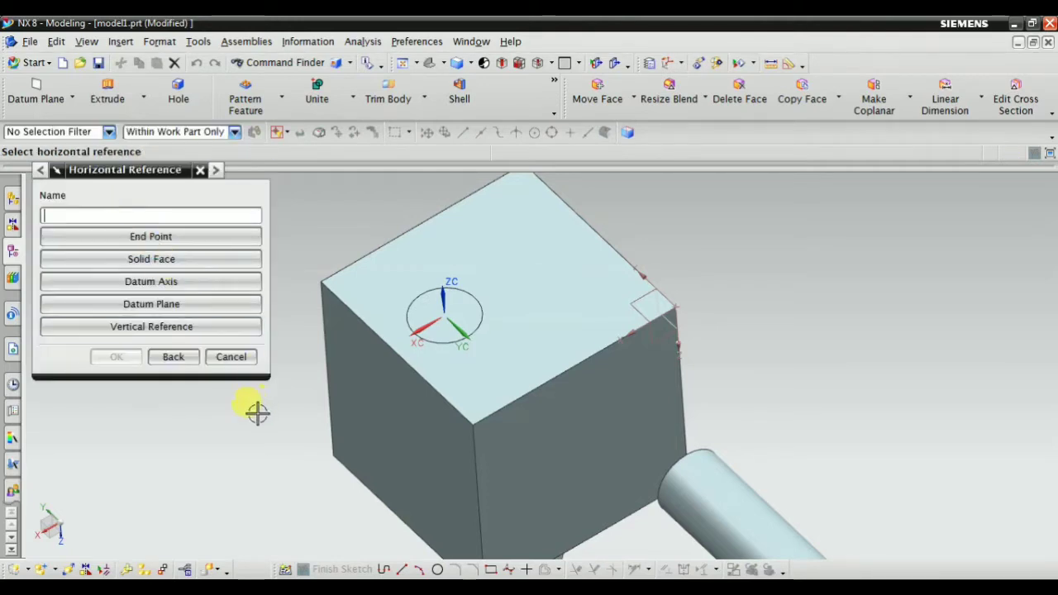
{"action": "left_click", "coordinate": [354, 310]}
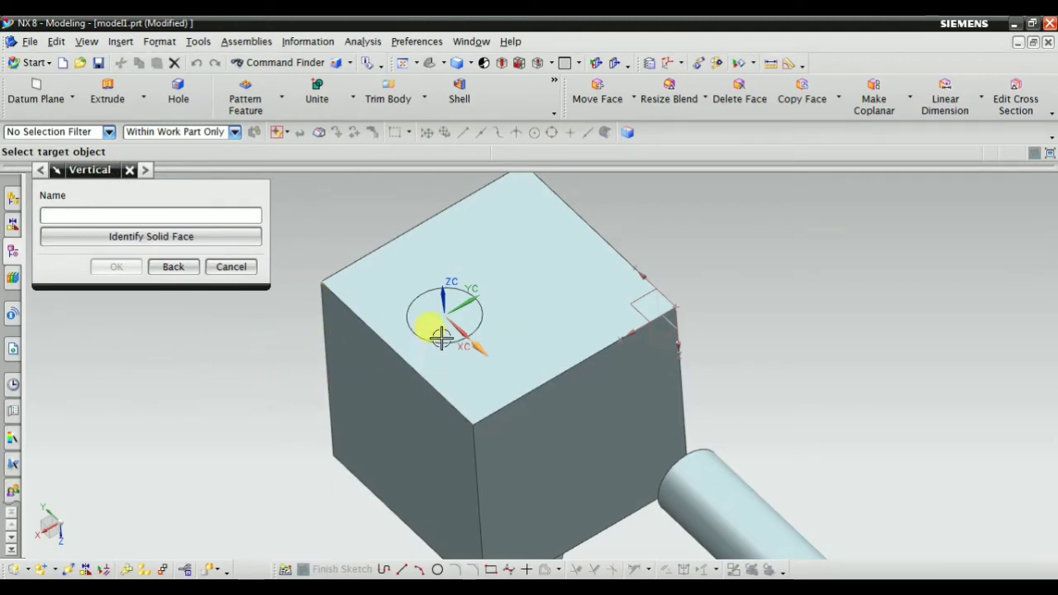
Switch the model display to wireframe to expose the pocket's geometry inside the block
{"action": "middle_click_drag", "start_coordinate": [472, 281], "coordinate": [472, 324]}
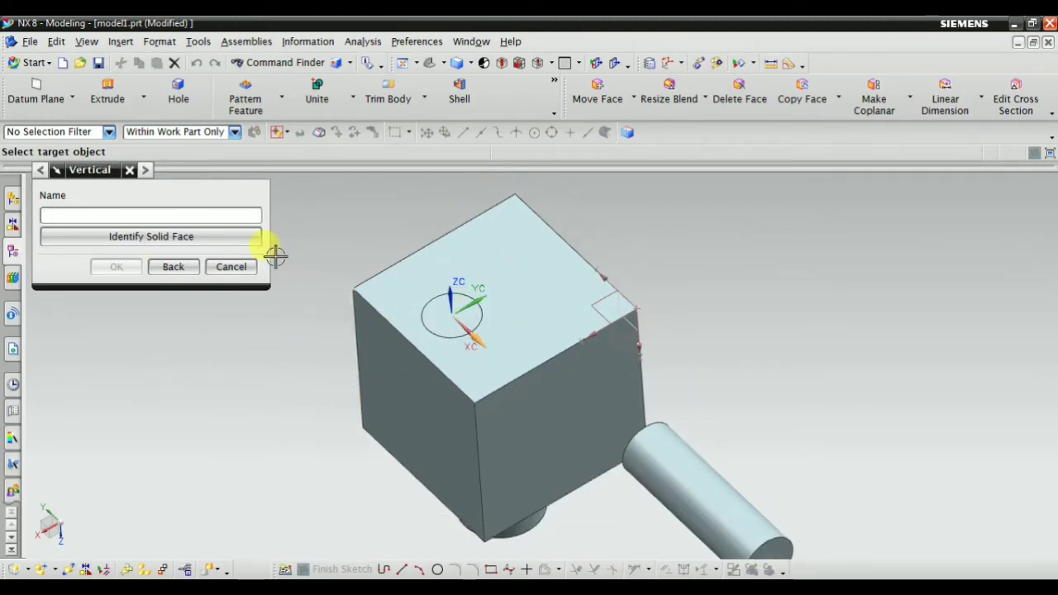
{"action": "left_click", "coordinate": [478, 65]}
{"action": "left_click", "coordinate": [513, 154]}
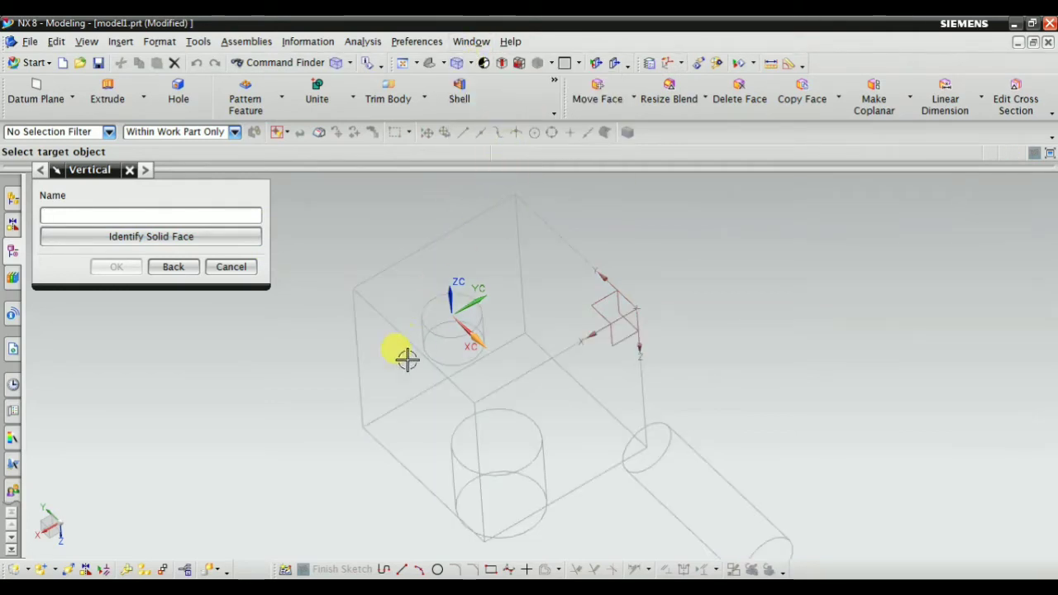
Create the vertical positioning dimension from the nearest placement-face block edge to the arc center of the pocket's circular edge
{"action": "scroll", "coordinate": [406, 359], "scroll_direction": "down", "scroll_amount": 3}
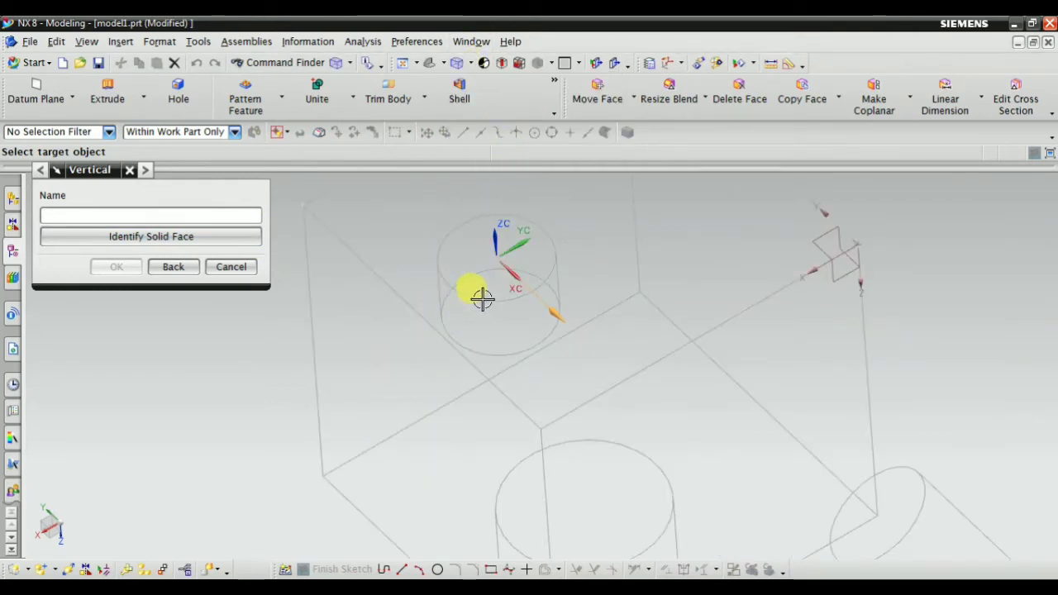
{"action": "right_click", "coordinate": [482, 298]}
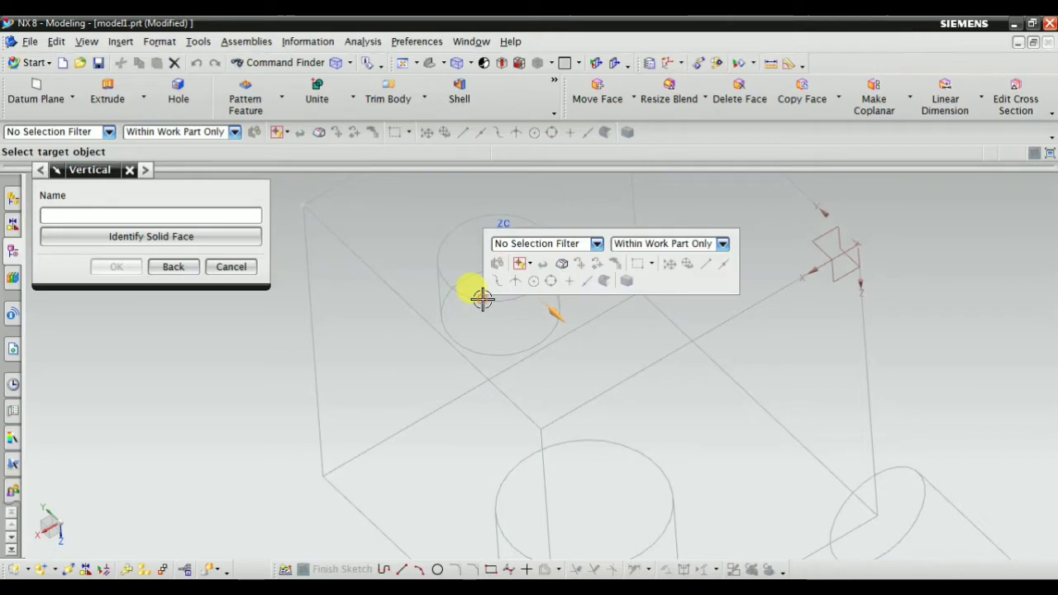
{"action": "left_click", "coordinate": [333, 292]}
{"action": "scroll", "coordinate": [507, 319], "scroll_direction": "up", "scroll_amount": 2}
{"action": "scroll", "coordinate": [507, 318], "scroll_direction": "down", "scroll_amount": 1}
{"action": "left_click", "coordinate": [142, 237]}
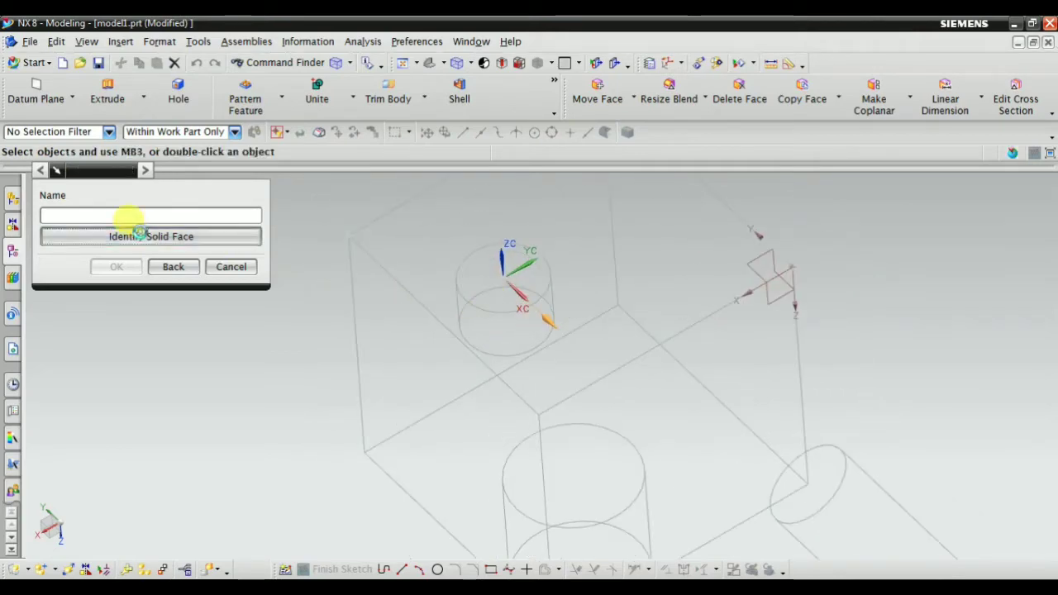
{"action": "left_click", "coordinate": [428, 289]}
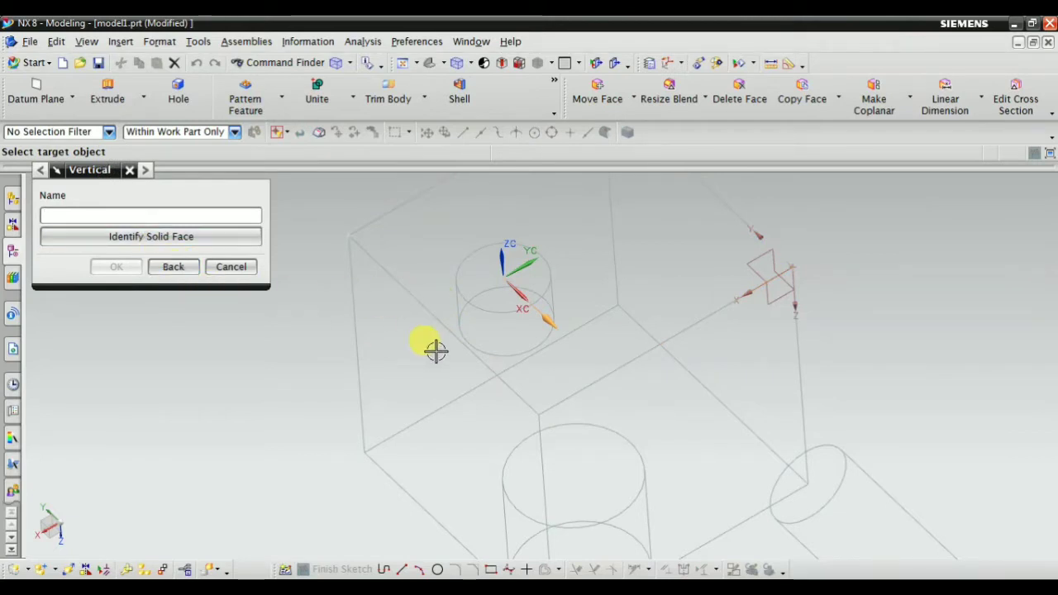
{"action": "left_click", "coordinate": [447, 329]}
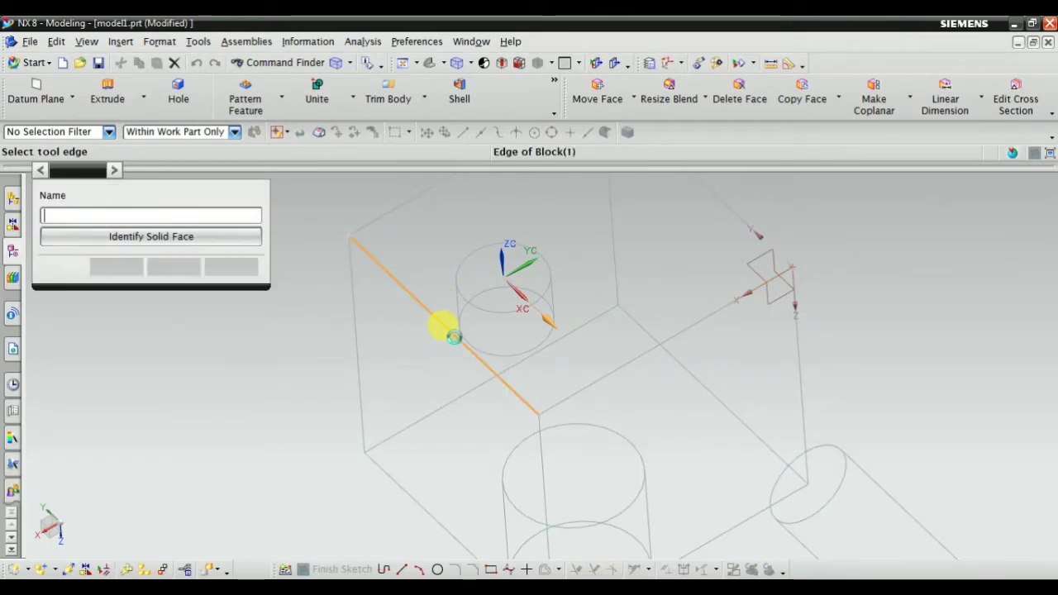
{"action": "left_click", "coordinate": [503, 349]}
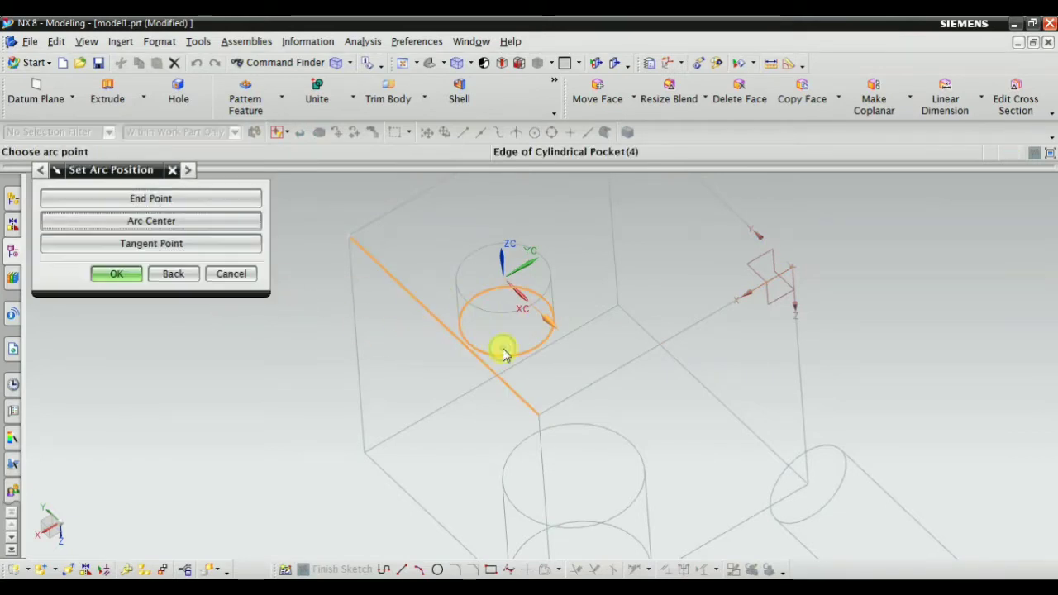
{"action": "left_click", "coordinate": [151, 230]}
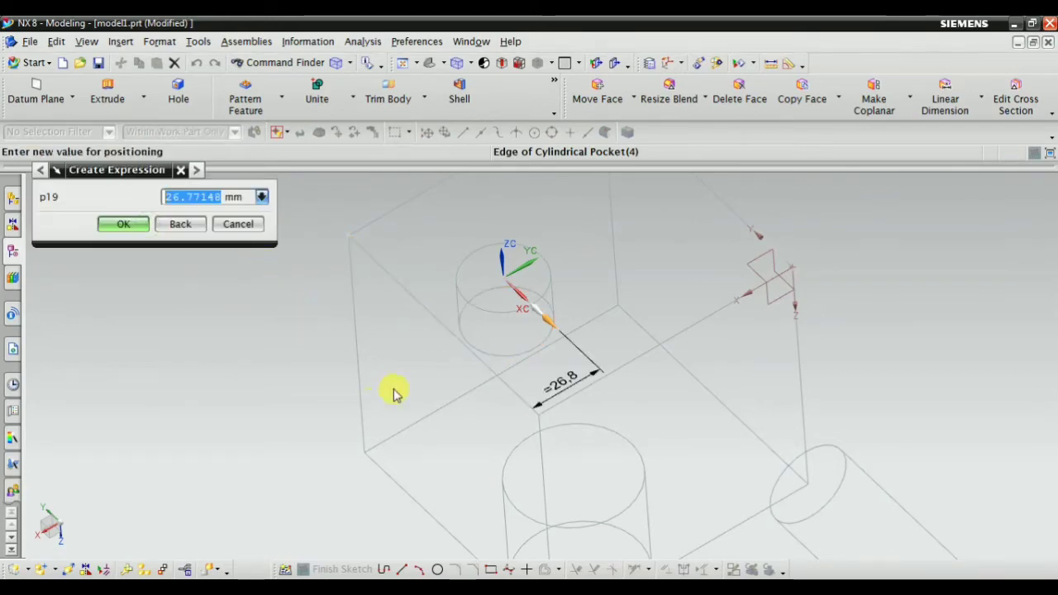
Set the pocket's vertical positioning distance to 30 mm and accept it
{"action": "middle_click_drag", "start_coordinate": [395, 392], "coordinate": [472, 366]}
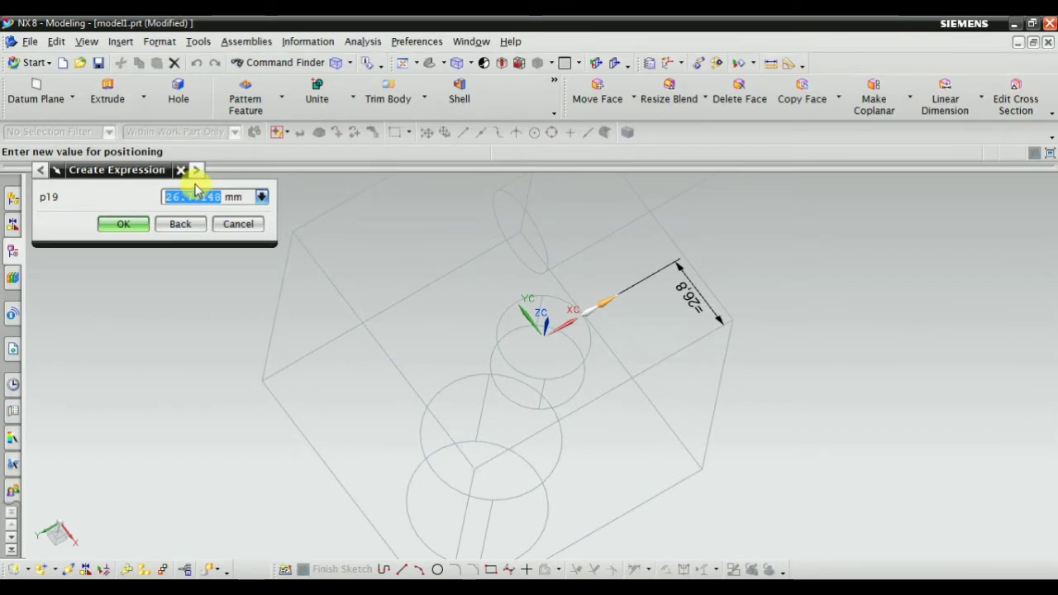
{"action": "type", "text": "30"}
{"action": "left_click", "coordinate": [133, 227]}
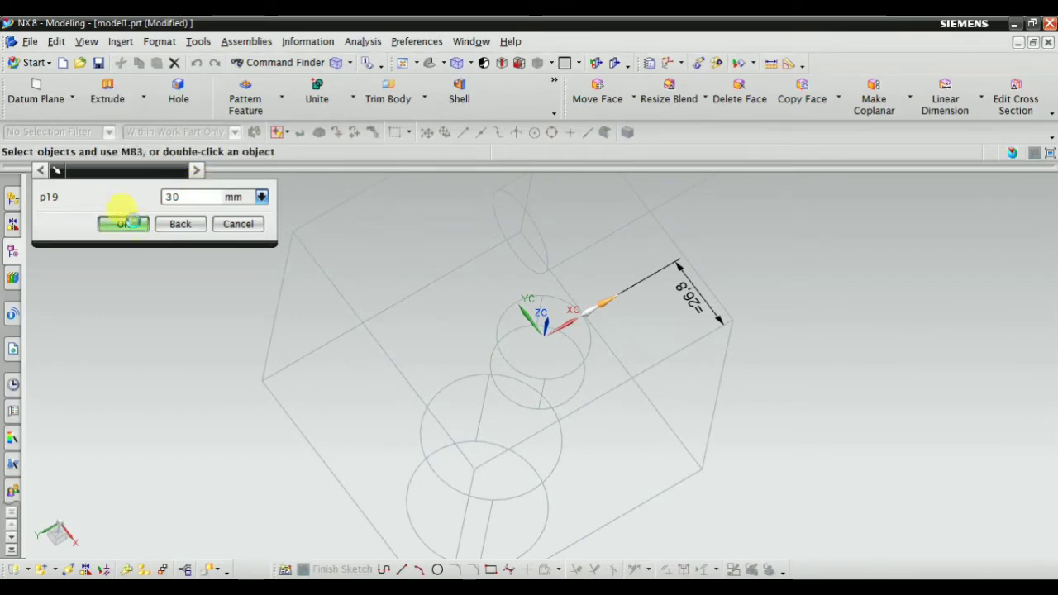
{"action": "middle_click_drag", "start_coordinate": [534, 392], "coordinate": [521, 314]}
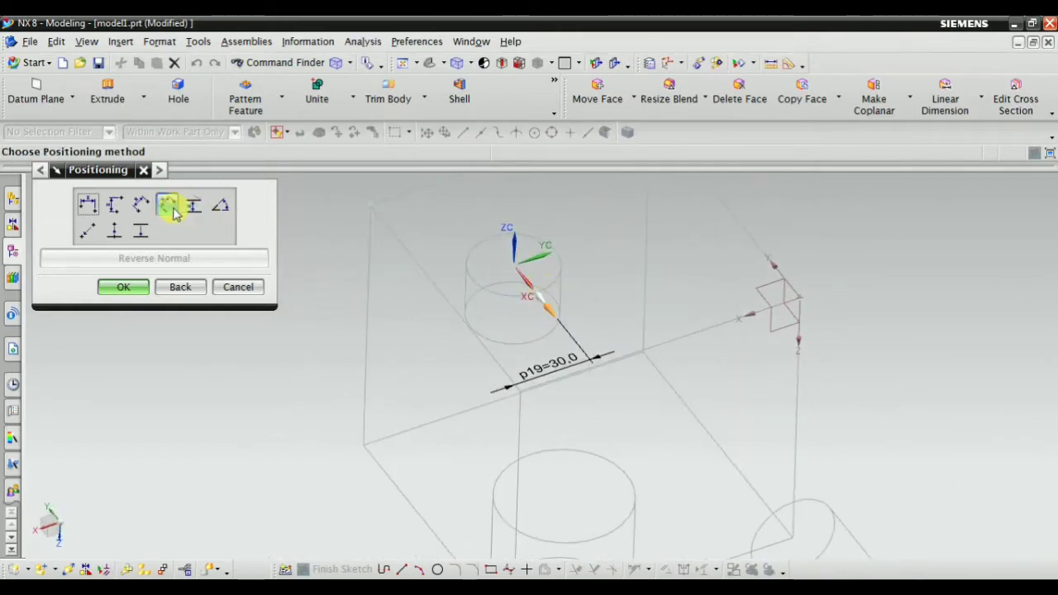
{"action": "left_click", "coordinate": [120, 207]}
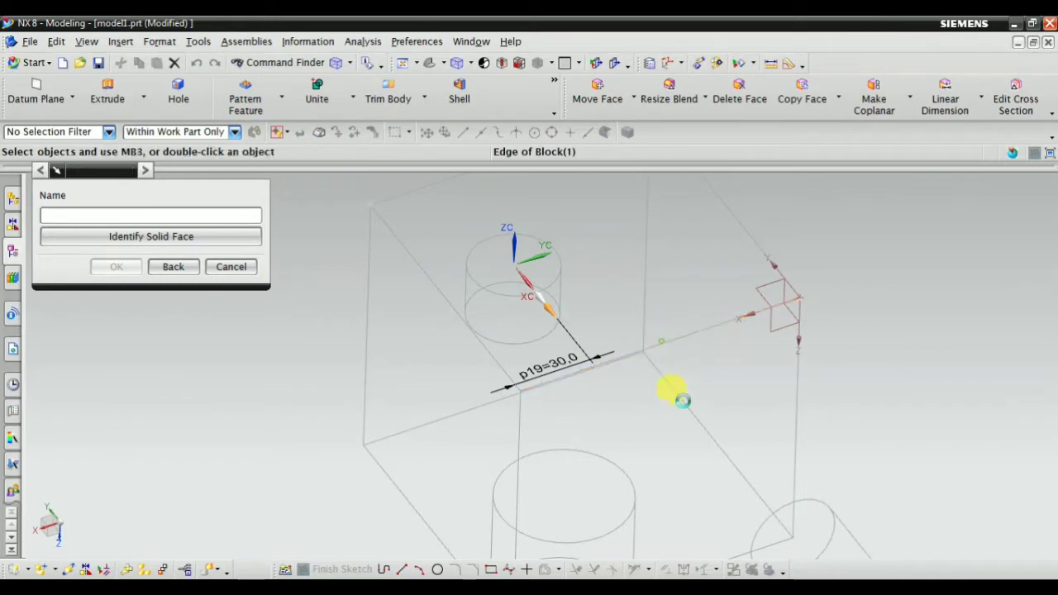
{"action": "left_click", "coordinate": [516, 387]}
{"action": "middle_click_drag", "start_coordinate": [419, 391], "coordinate": [460, 361]}
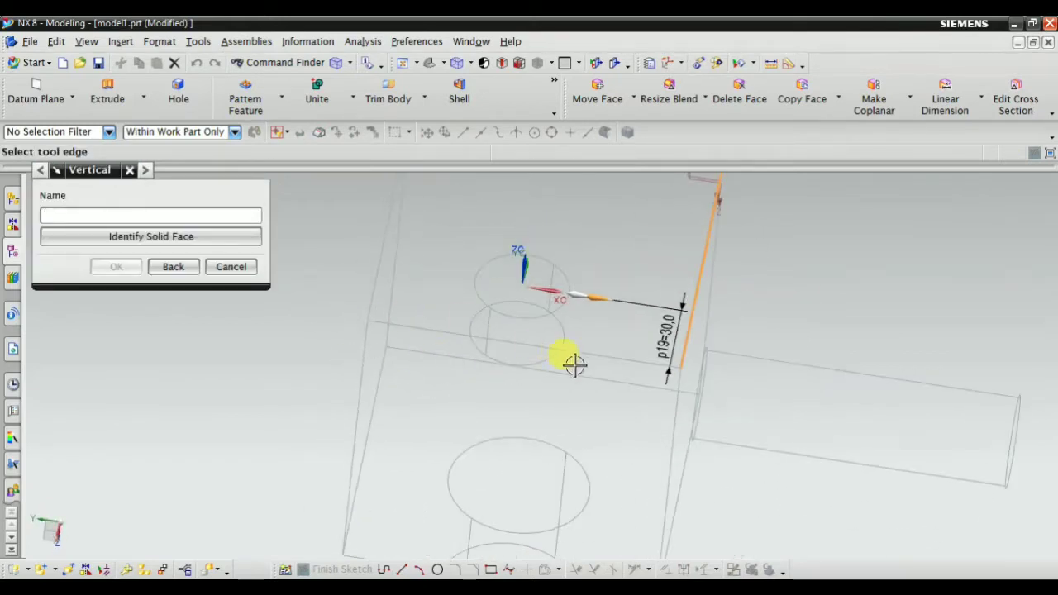
{"action": "left_click", "coordinate": [566, 335]}
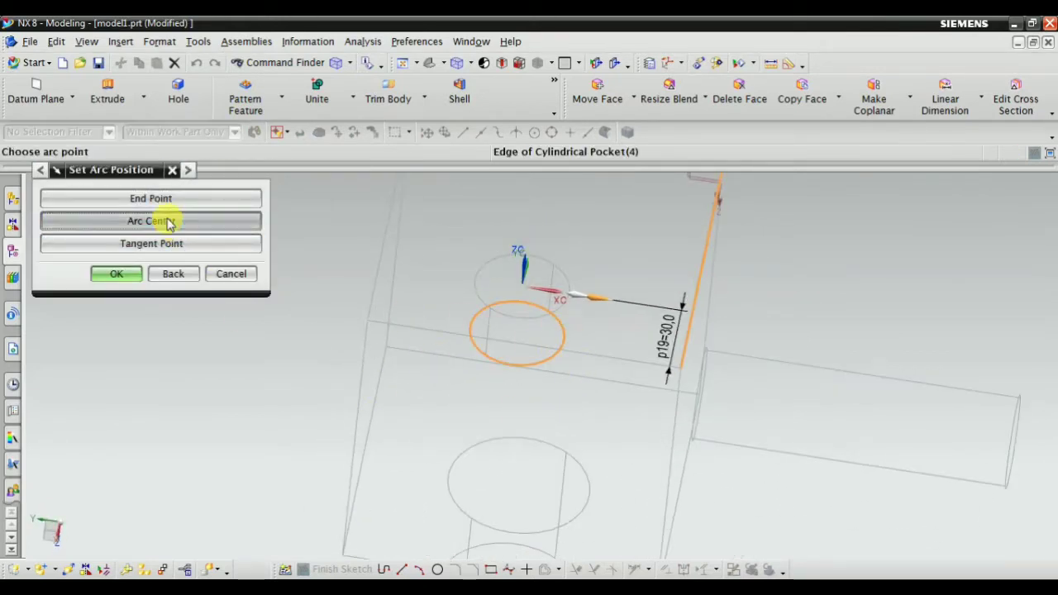
{"action": "left_click", "coordinate": [200, 220]}
{"action": "mouse_move", "coordinate": [494, 367]}
{"action": "middle_mouse_down"}
{"action": "mouse_move", "coordinate": [472, 421]}
{"action": "mouse_move", "coordinate": [477, 366]}
{"action": "middle_mouse_up"}
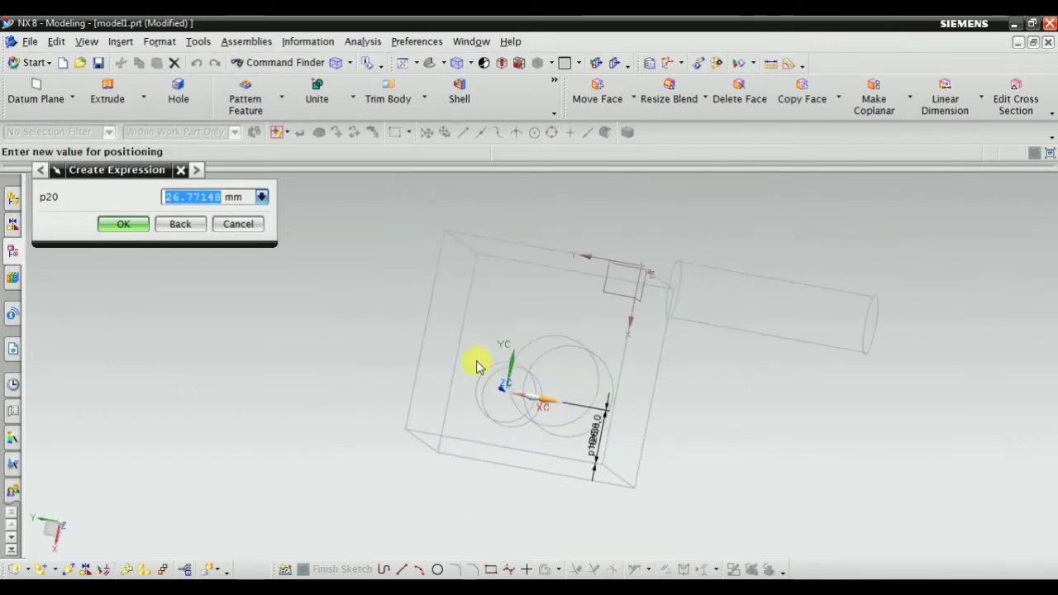
{"action": "middle_click_drag", "start_coordinate": [407, 416], "coordinate": [266, 267]}
{"action": "left_click", "coordinate": [175, 225]}
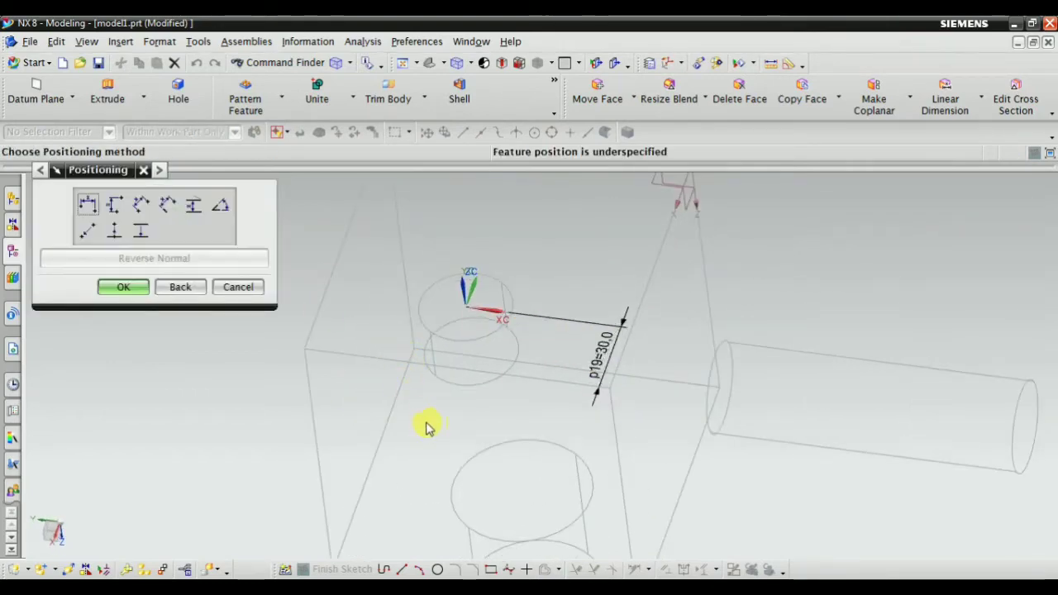
{"action": "middle_click_drag", "start_coordinate": [425, 428], "coordinate": [137, 217]}
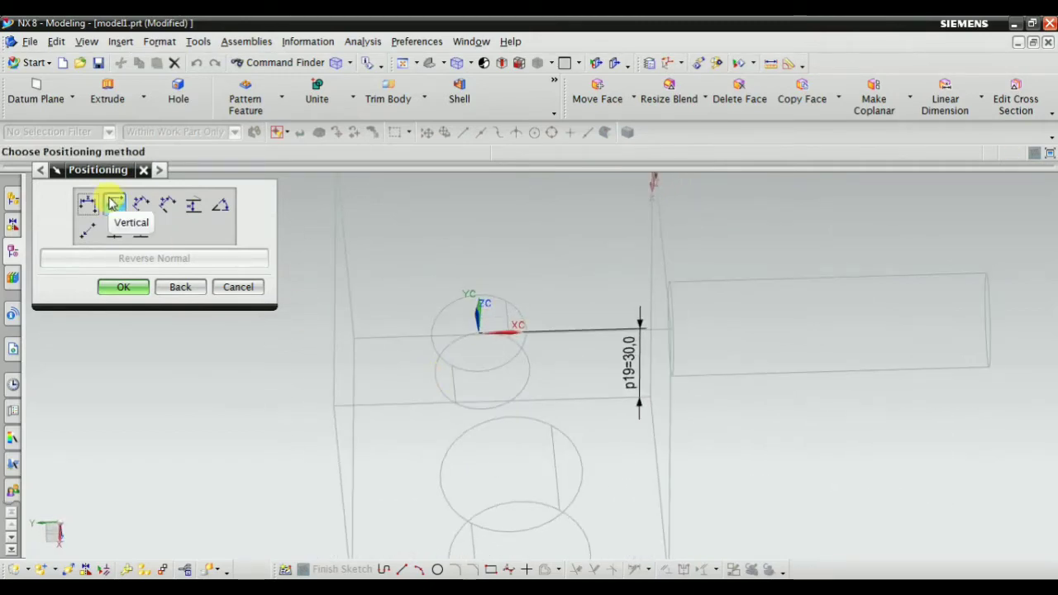
{"action": "left_click", "coordinate": [113, 203]}
{"action": "mouse_move", "coordinate": [439, 427]}
{"action": "middle_mouse_down"}
{"action": "mouse_move", "coordinate": [459, 468]}
{"action": "mouse_move", "coordinate": [454, 406]}
{"action": "mouse_move", "coordinate": [446, 438]}
{"action": "middle_mouse_up"}
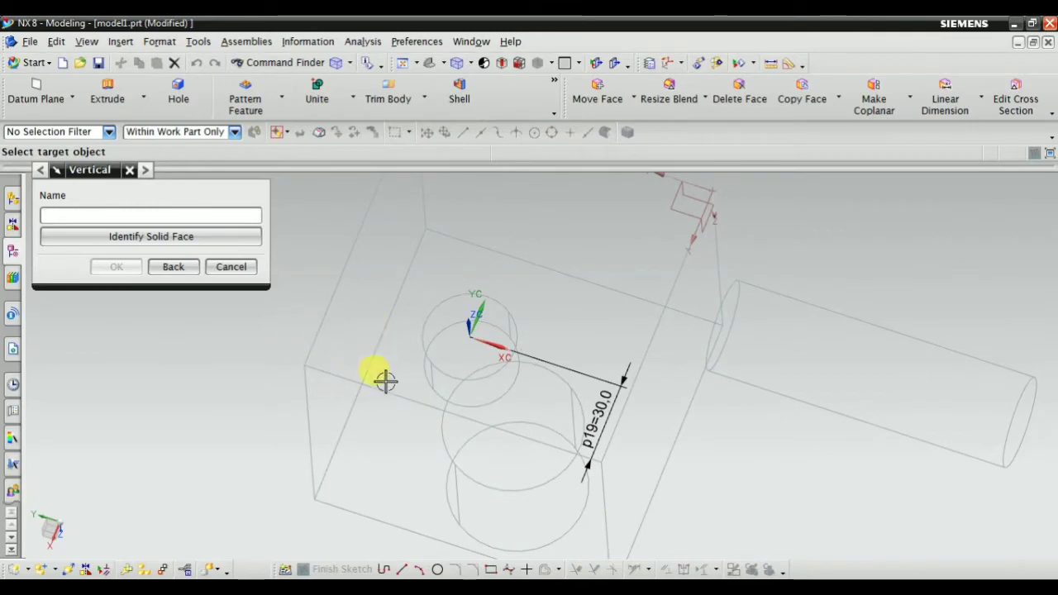
{"action": "left_click", "coordinate": [328, 369]}
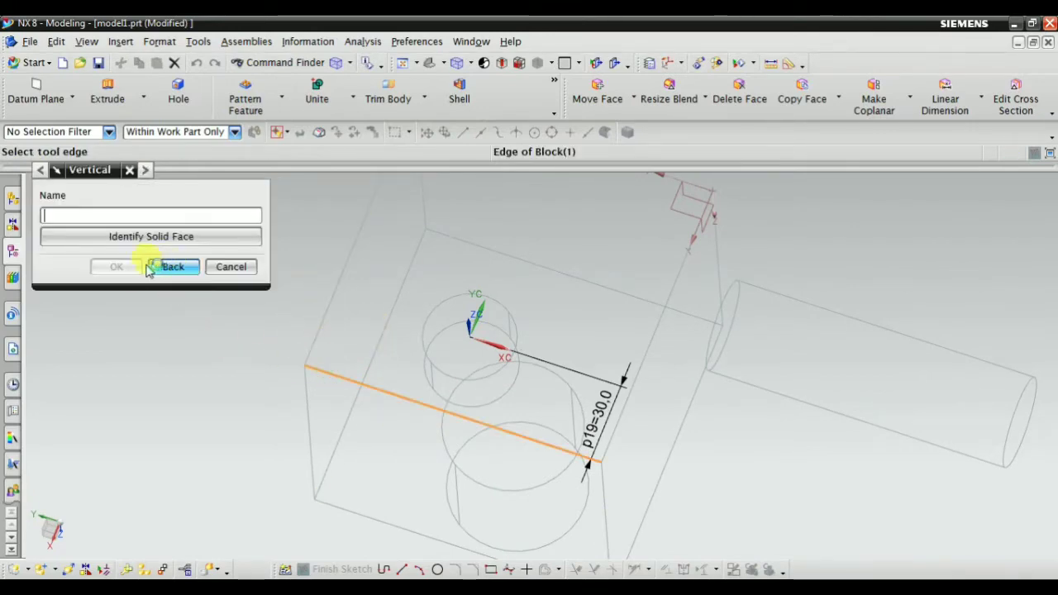
{"action": "left_click", "coordinate": [425, 386]}
{"action": "left_click", "coordinate": [168, 219]}
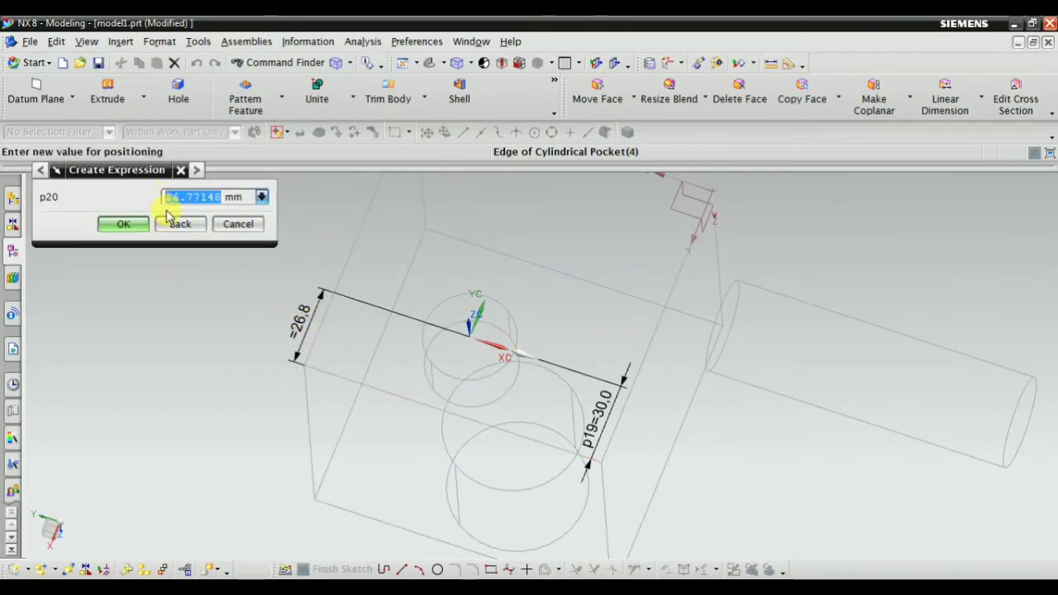
{"action": "left_click", "coordinate": [195, 220]}
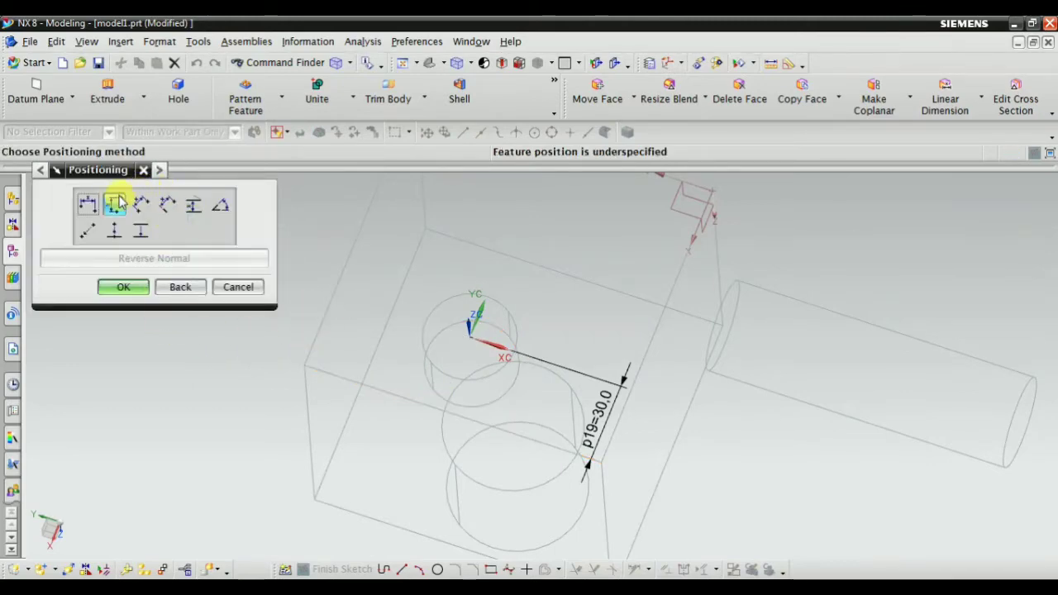
Try to add a second vertical positioning dimension from another placement-face block edge to the pocket's arc center, keeping the proposed distance
{"action": "left_click", "coordinate": [115, 204]}
{"action": "middle_click_drag", "start_coordinate": [430, 413], "coordinate": [402, 355]}
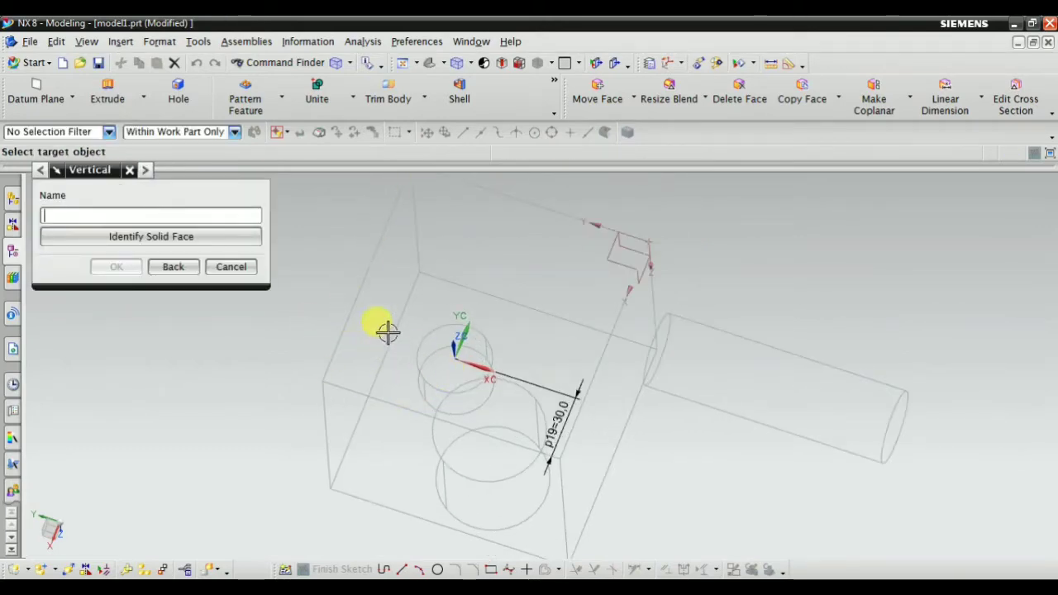
{"action": "left_click", "coordinate": [377, 262]}
{"action": "left_click", "coordinate": [151, 237]}
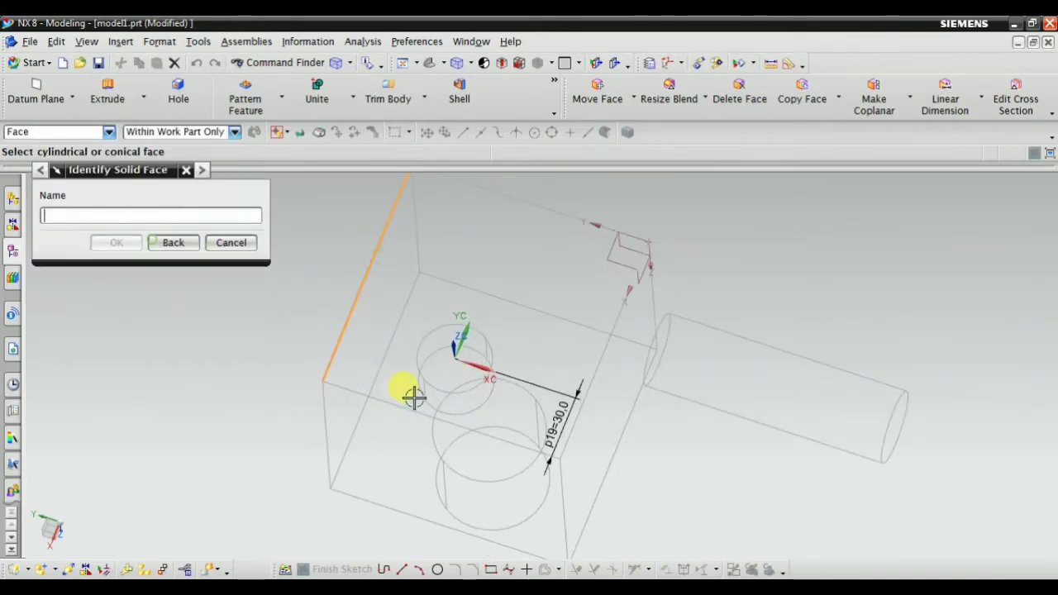
{"action": "scroll", "coordinate": [453, 399], "scroll_direction": "up", "scroll_amount": 4}
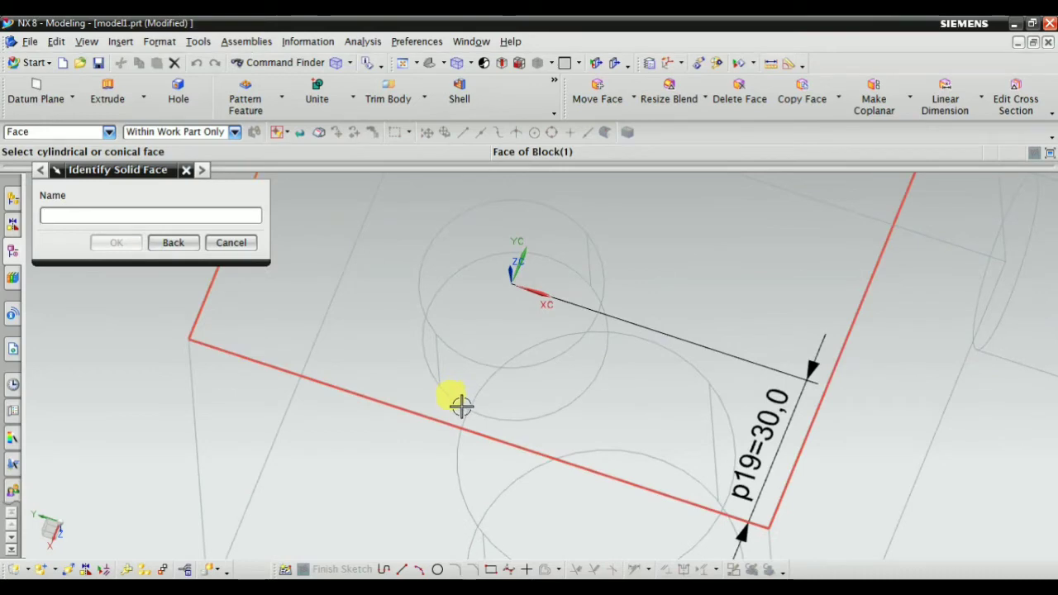
{"action": "scroll", "coordinate": [463, 404], "scroll_direction": "down", "scroll_amount": 3}
{"action": "scroll", "coordinate": [487, 381], "scroll_direction": "up", "scroll_amount": 3}
{"action": "scroll", "coordinate": [500, 346], "scroll_direction": "down", "scroll_amount": 3}
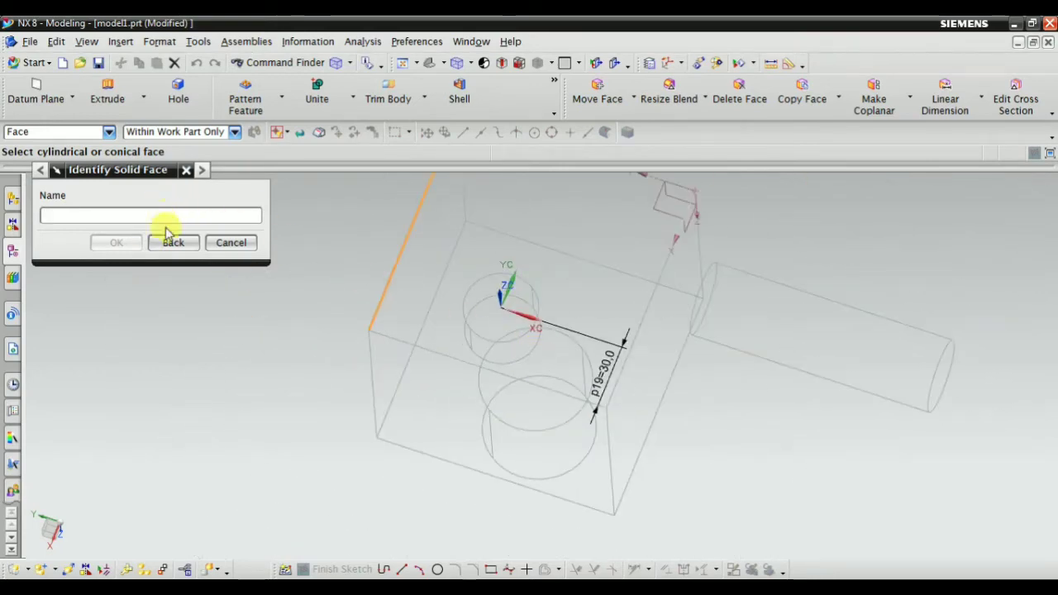
{"action": "left_click", "coordinate": [173, 242]}
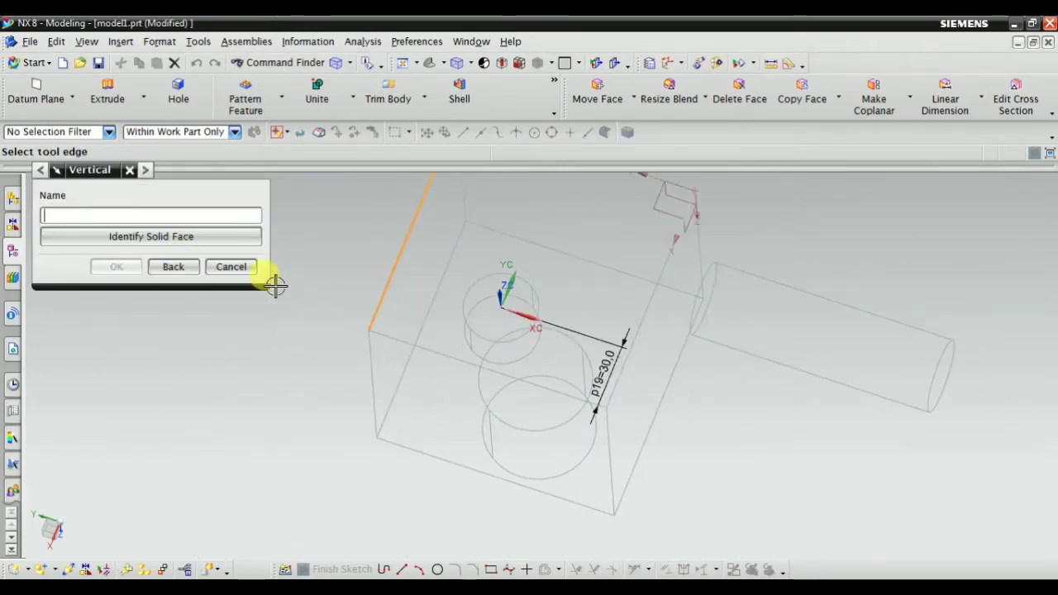
{"action": "left_click", "coordinate": [514, 354]}
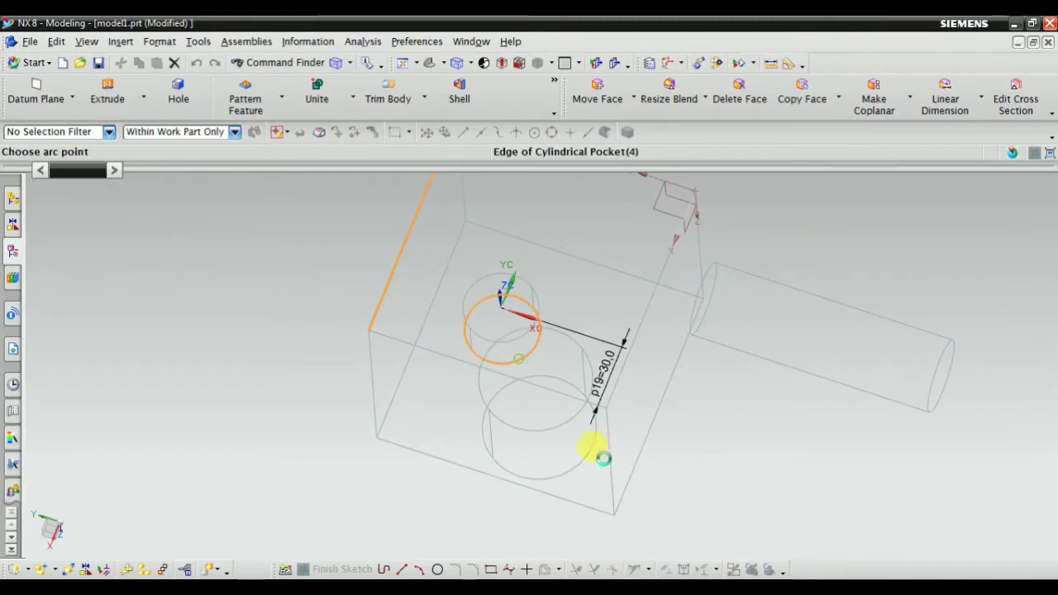
{"action": "left_click", "coordinate": [157, 220]}
{"action": "middle_click_drag", "start_coordinate": [307, 305], "coordinate": [457, 320]}
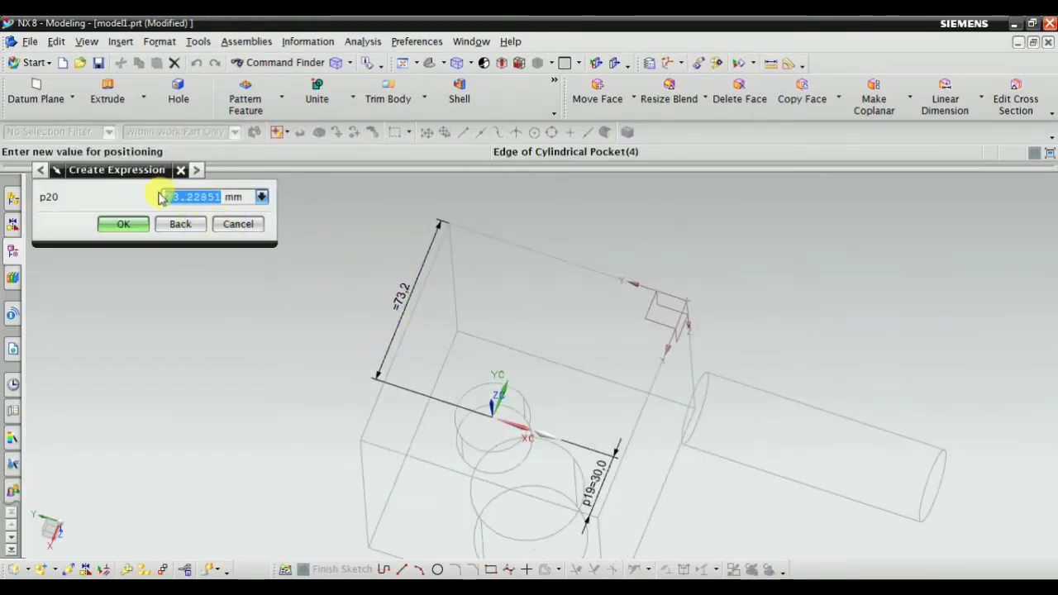
{"action": "left_click", "coordinate": [124, 222]}
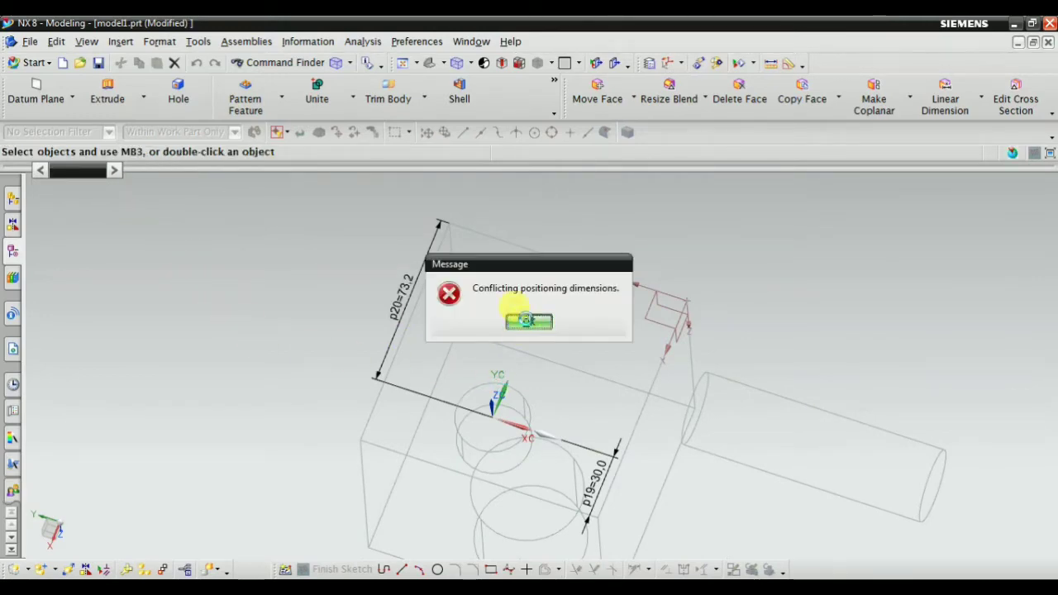
{"action": "left_click", "coordinate": [528, 322]}
Accept the pocket's positioning to create it, and leave the cylindrical pocket command
{"action": "scroll", "coordinate": [427, 333], "scroll_direction": "down", "scroll_amount": 3}
{"action": "scroll", "coordinate": [571, 375], "scroll_direction": "up", "scroll_amount": 4}
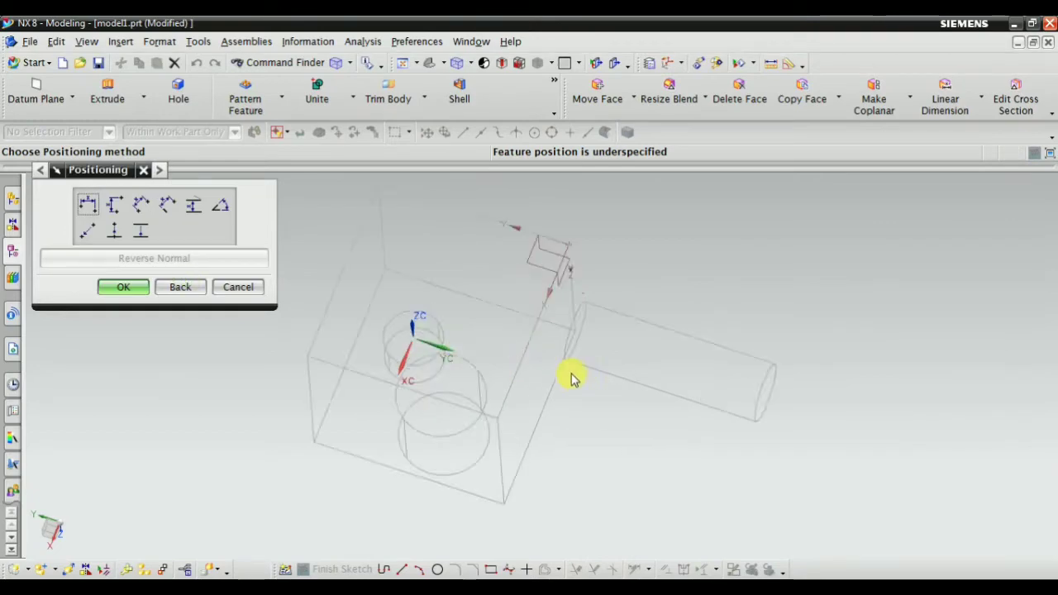
{"action": "left_click", "coordinate": [123, 286]}
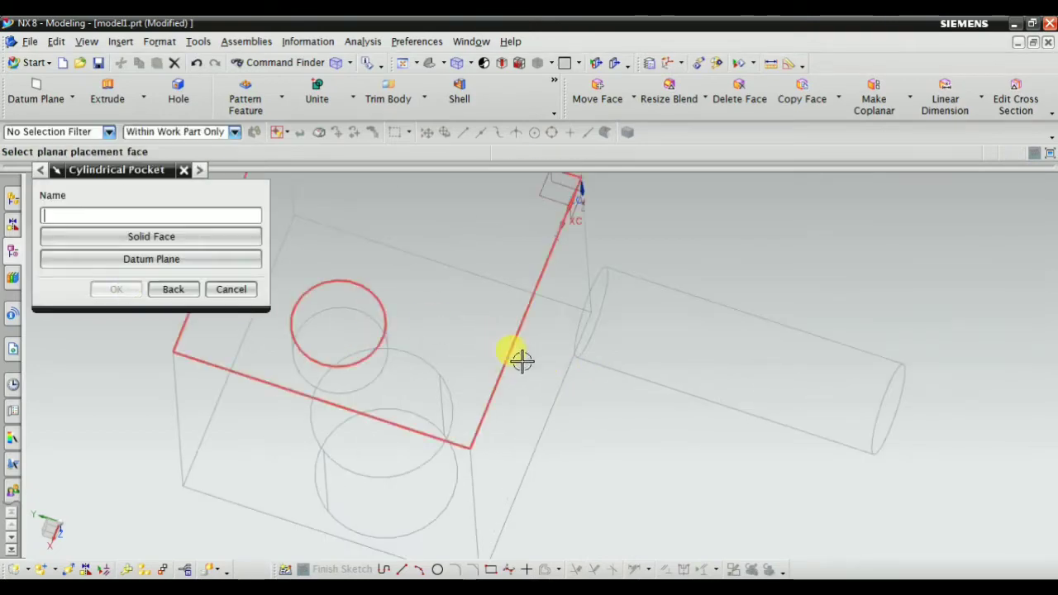
{"action": "scroll", "coordinate": [519, 359], "scroll_direction": "down", "scroll_amount": 3}
{"action": "left_click", "coordinate": [246, 286]}
Examine the finished cylindrical pocket and the bosses on the shaded block from several angles
{"action": "mouse_move", "coordinate": [158, 279]}
{"action": "middle_mouse_down"}
{"action": "mouse_move", "coordinate": [389, 361]}
{"action": "mouse_move", "coordinate": [373, 338]}
{"action": "mouse_move", "coordinate": [396, 328]}
{"action": "middle_mouse_up"}
{"action": "scroll", "coordinate": [374, 303], "scroll_direction": "down", "scroll_amount": 2}
{"action": "scroll", "coordinate": [375, 296], "scroll_direction": "up", "scroll_amount": 4}
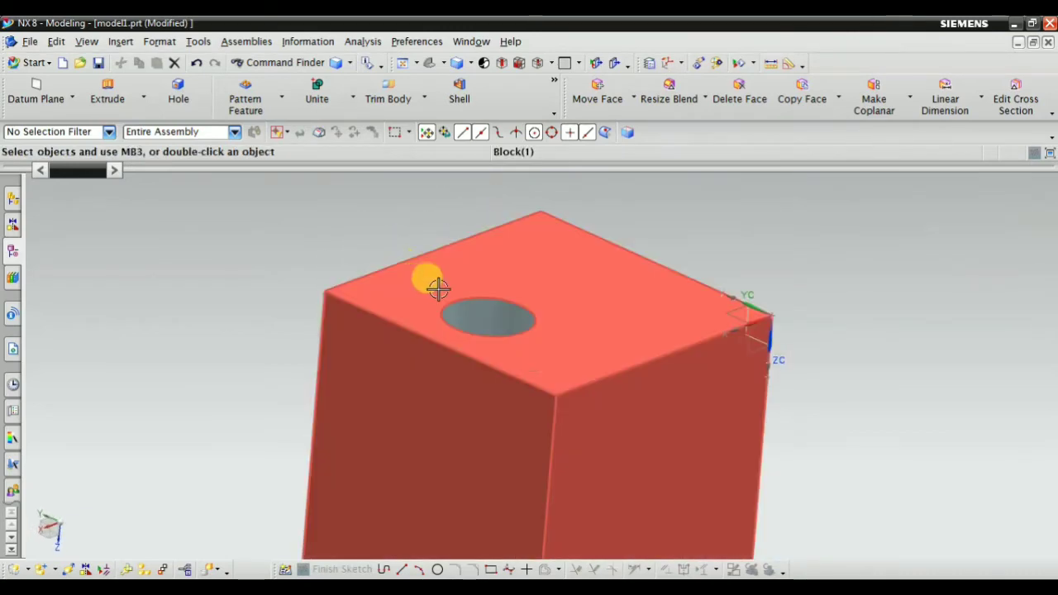
{"action": "mouse_move", "coordinate": [439, 289]}
{"action": "middle_mouse_down"}
{"action": "mouse_move", "coordinate": [471, 356]}
{"action": "mouse_move", "coordinate": [499, 381]}
{"action": "mouse_move", "coordinate": [555, 286]}
{"action": "mouse_move", "coordinate": [489, 359]}
{"action": "mouse_move", "coordinate": [436, 291]}
{"action": "middle_mouse_up"}
{"action": "scroll", "coordinate": [502, 385], "scroll_direction": "down", "scroll_amount": 1}
{"action": "middle_click_drag", "start_coordinate": [504, 256], "coordinate": [561, 329]}
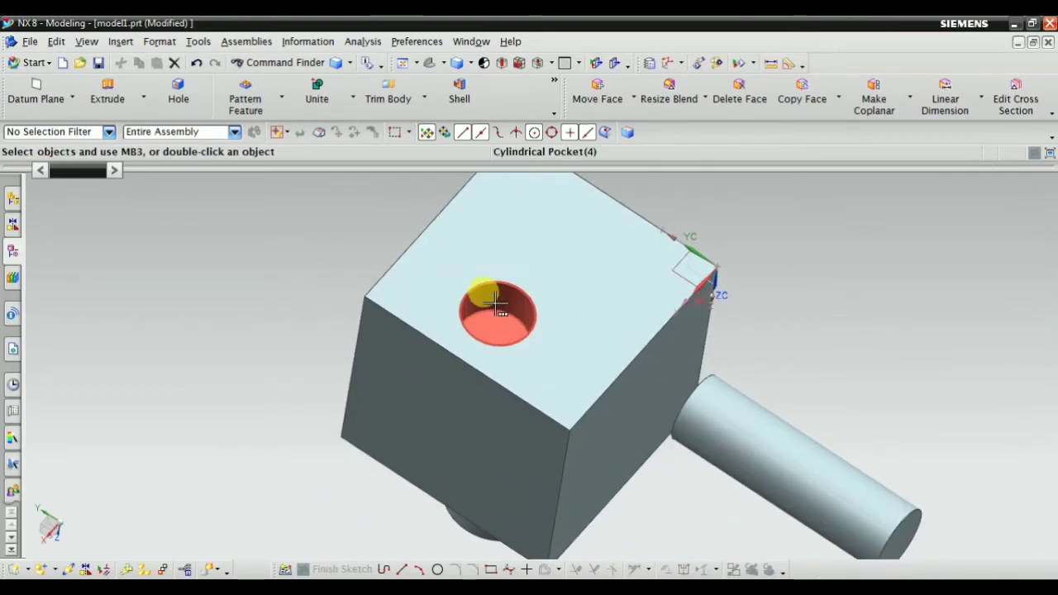
{"action": "middle_click_drag", "start_coordinate": [497, 305], "coordinate": [515, 414]}
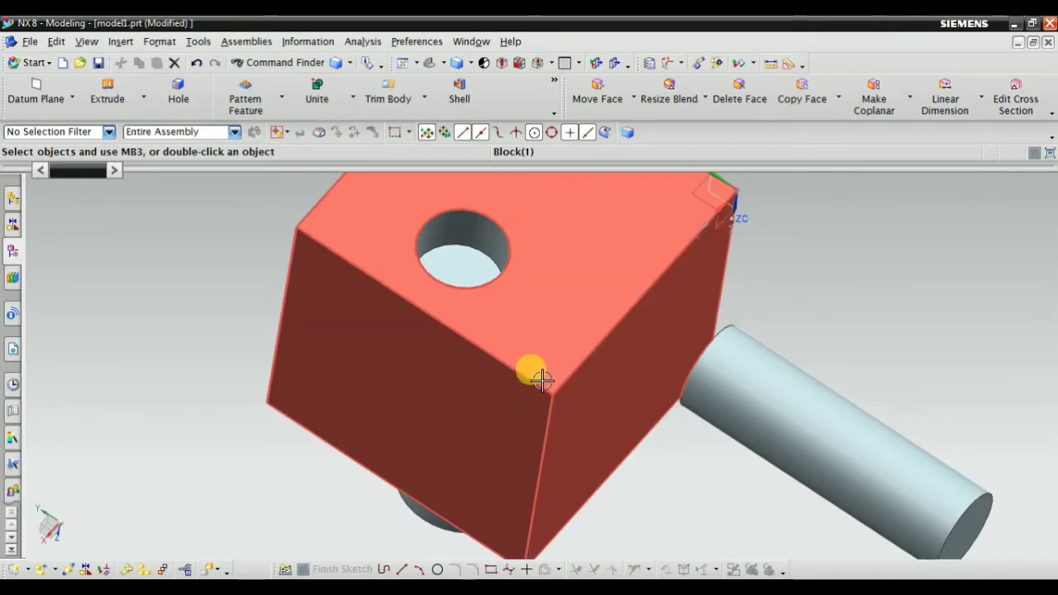
{"action": "middle_click_drag", "start_coordinate": [532, 371], "coordinate": [687, 309]}
{"action": "middle_click_drag", "start_coordinate": [524, 302], "coordinate": [553, 303]}
{"action": "scroll", "coordinate": [449, 243], "scroll_direction": "up", "scroll_amount": 3}
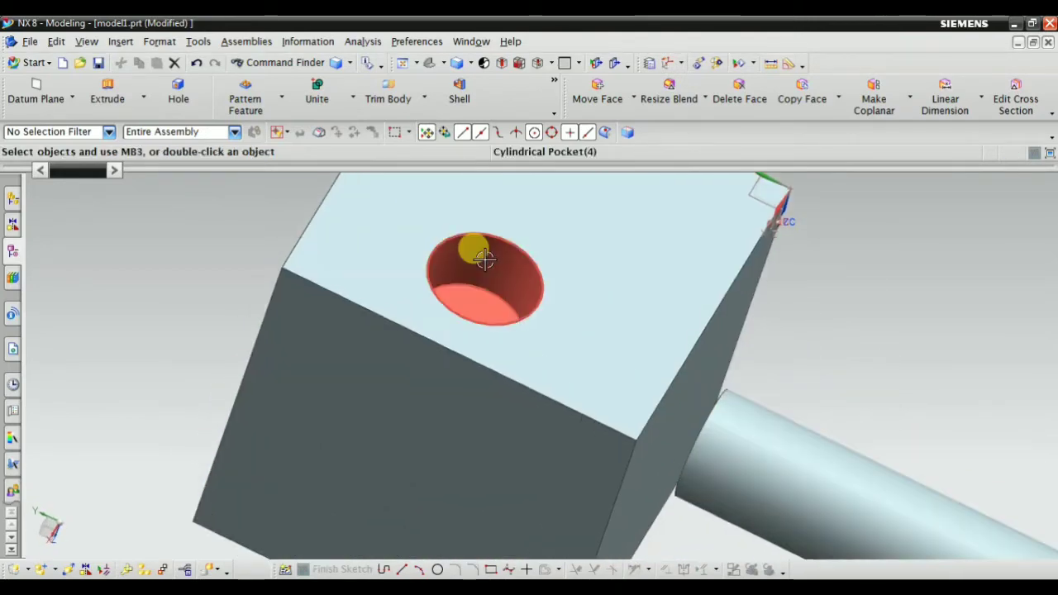
{"action": "scroll", "coordinate": [500, 273], "scroll_direction": "down", "scroll_amount": 3}
{"action": "middle_click_drag", "start_coordinate": [549, 326], "coordinate": [517, 331]}
{"action": "scroll", "coordinate": [517, 332], "scroll_direction": "down", "scroll_amount": 3}
{"action": "scroll", "coordinate": [596, 224], "scroll_direction": "up", "scroll_amount": 2}
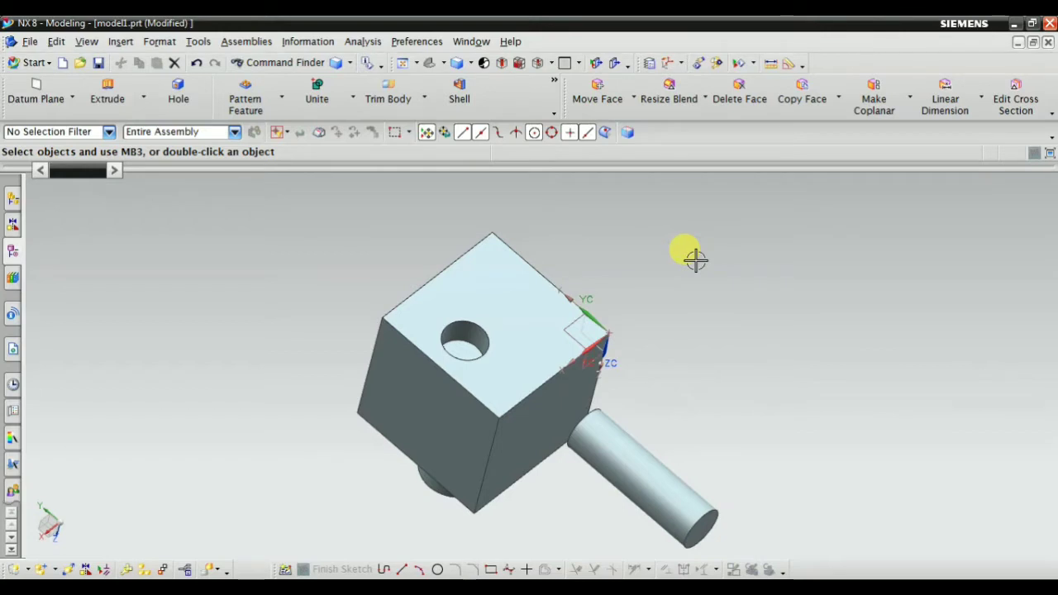
Examine the cylindrical pocket in the block's face at close range, clearing any accidental selection of the block
{"action": "scroll", "coordinate": [397, 274], "scroll_direction": "up", "scroll_amount": 2}
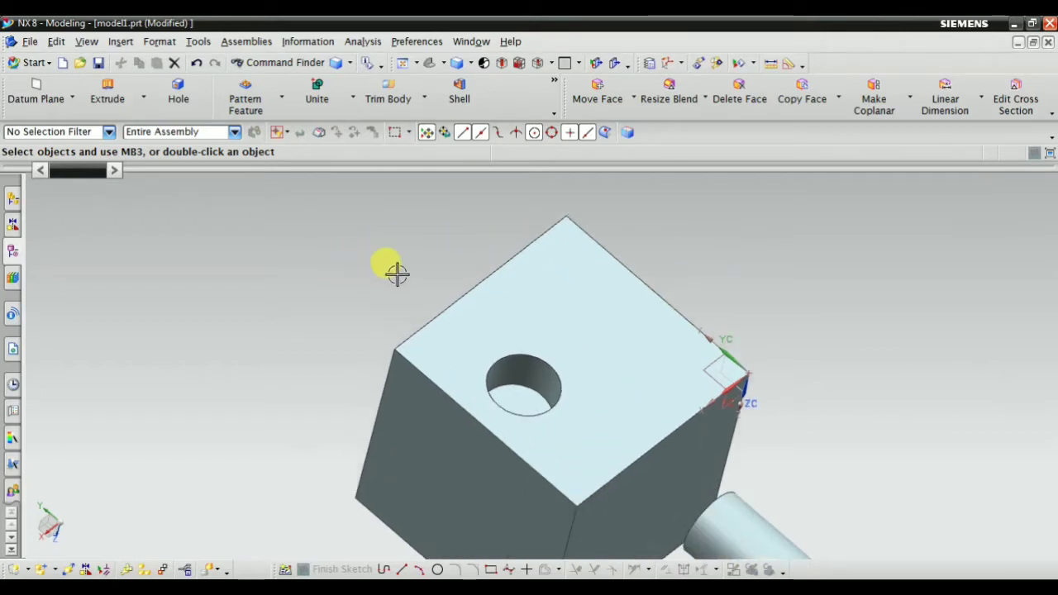
{"action": "scroll", "coordinate": [511, 390], "scroll_direction": "up", "scroll_amount": 2}
{"action": "scroll", "coordinate": [631, 282], "scroll_direction": "down", "scroll_amount": 3}
{"action": "left_click", "coordinate": [631, 282]}
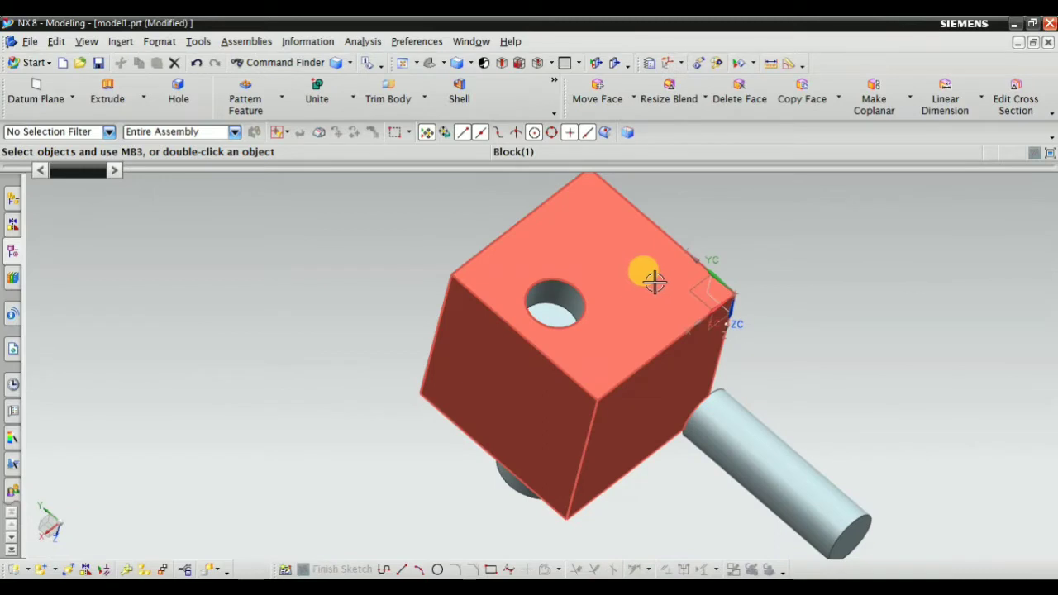
{"action": "key", "text": "Escape"}
{"action": "scroll", "coordinate": [745, 273], "scroll_direction": "up", "scroll_amount": 2}
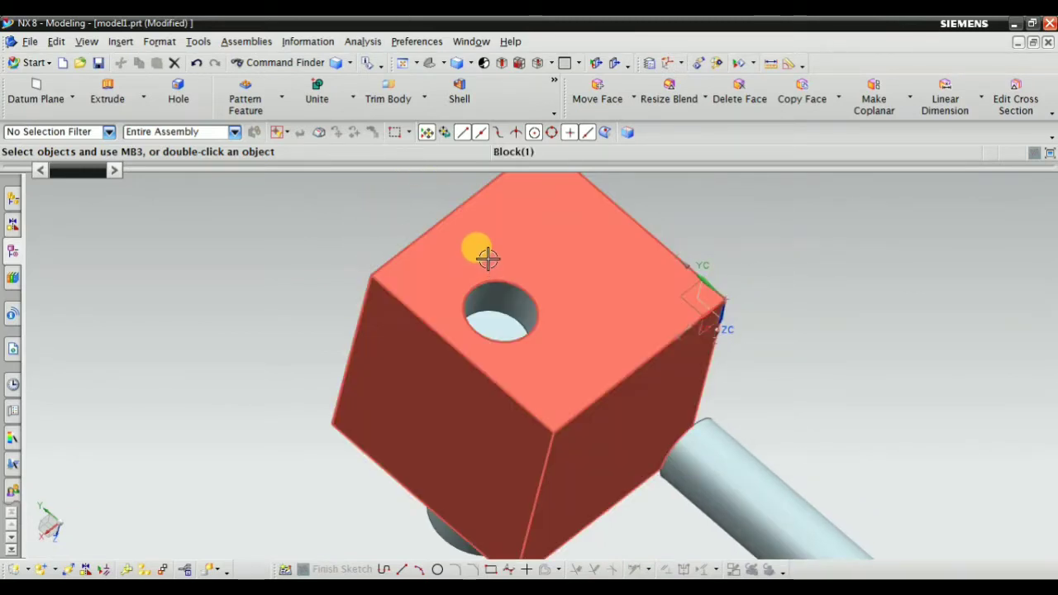
{"action": "scroll", "coordinate": [504, 334], "scroll_direction": "up", "scroll_amount": 2}
{"action": "middle_click_drag", "start_coordinate": [498, 319], "coordinate": [504, 303]}
{"action": "scroll", "coordinate": [508, 253], "scroll_direction": "down", "scroll_amount": 3}
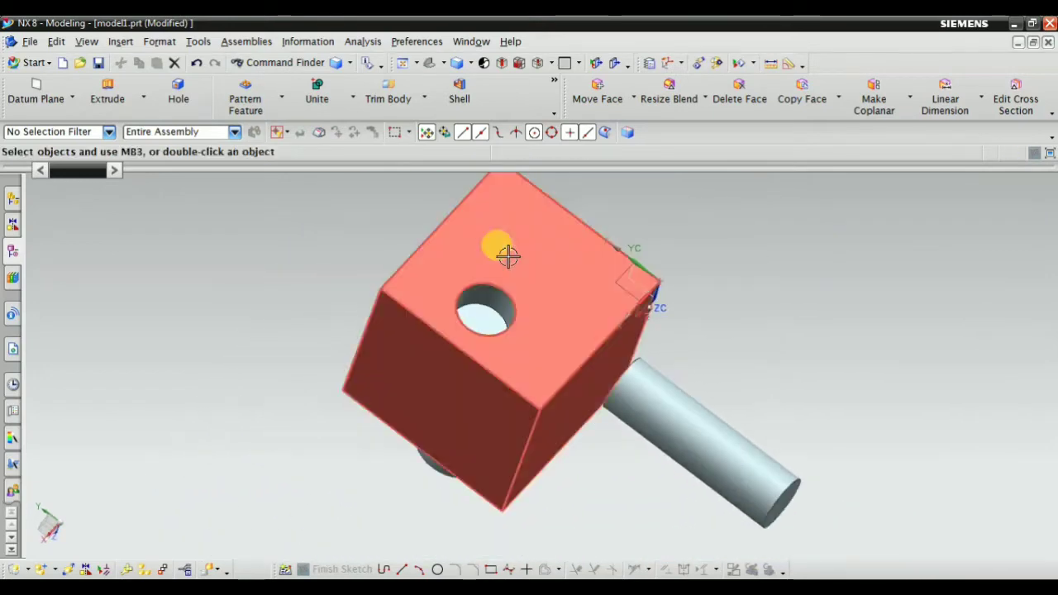
{"action": "scroll", "coordinate": [314, 253], "scroll_direction": "up", "scroll_amount": 3}
{"action": "scroll", "coordinate": [440, 310], "scroll_direction": "down", "scroll_amount": 1}
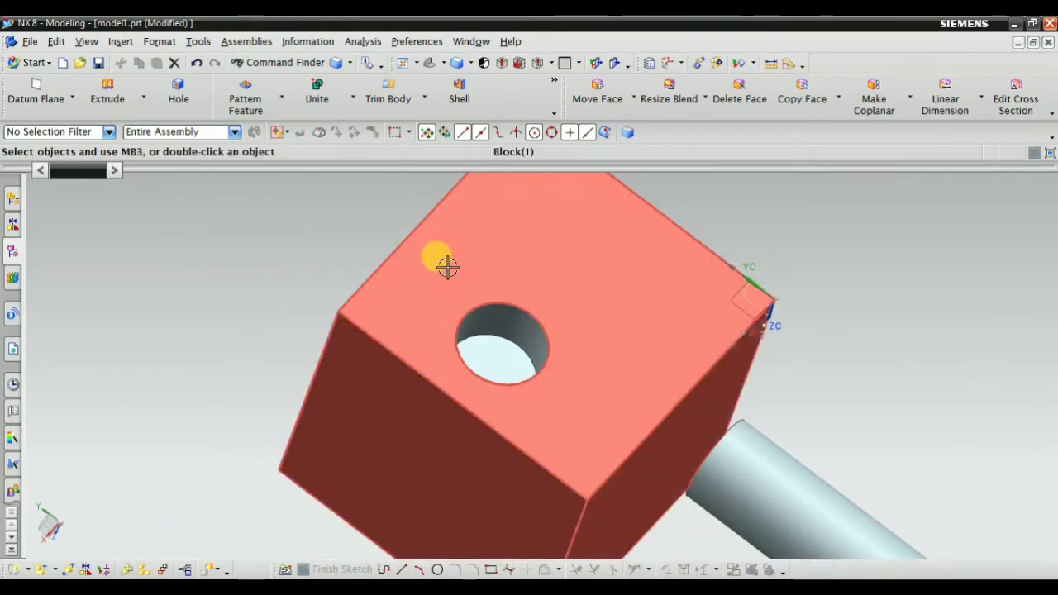
{"action": "scroll", "coordinate": [345, 279], "scroll_direction": "down", "scroll_amount": 2}
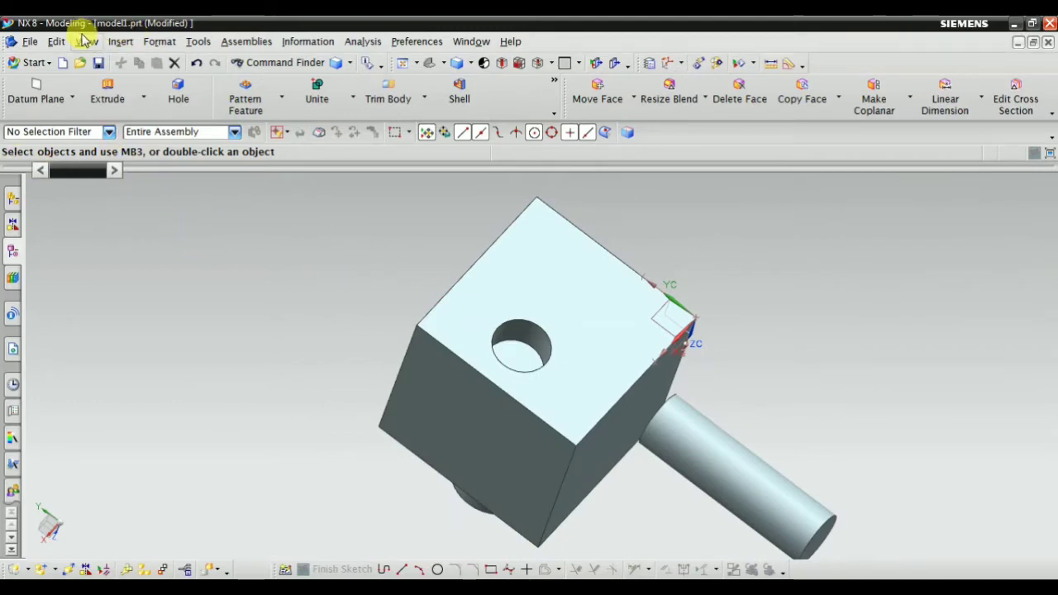
{"action": "left_click", "coordinate": [123, 43]}
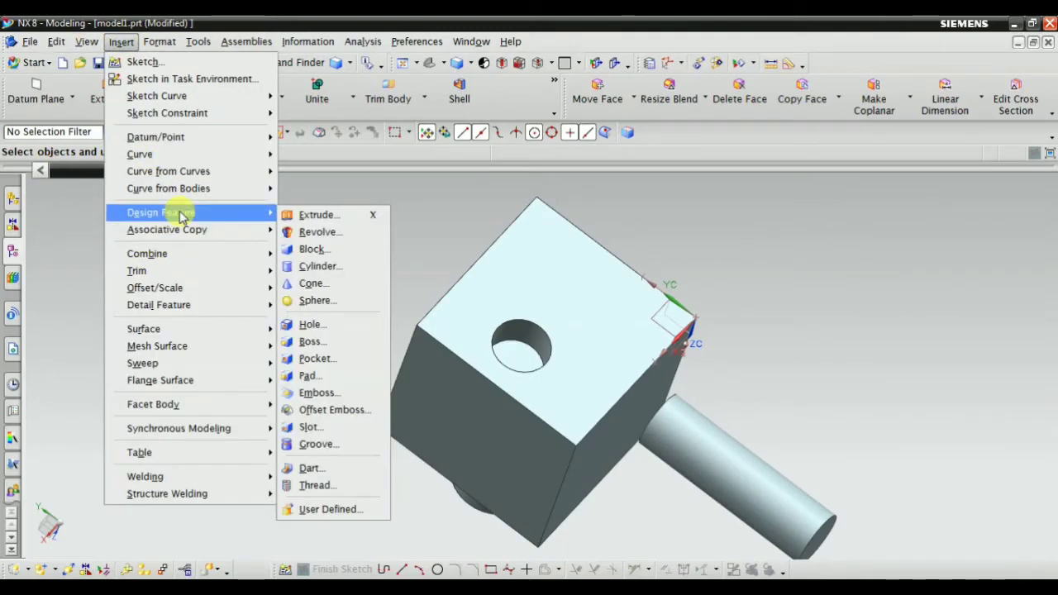
{"action": "left_click", "coordinate": [384, 230]}
{"action": "scroll", "coordinate": [526, 333], "scroll_direction": "up", "scroll_amount": 2}
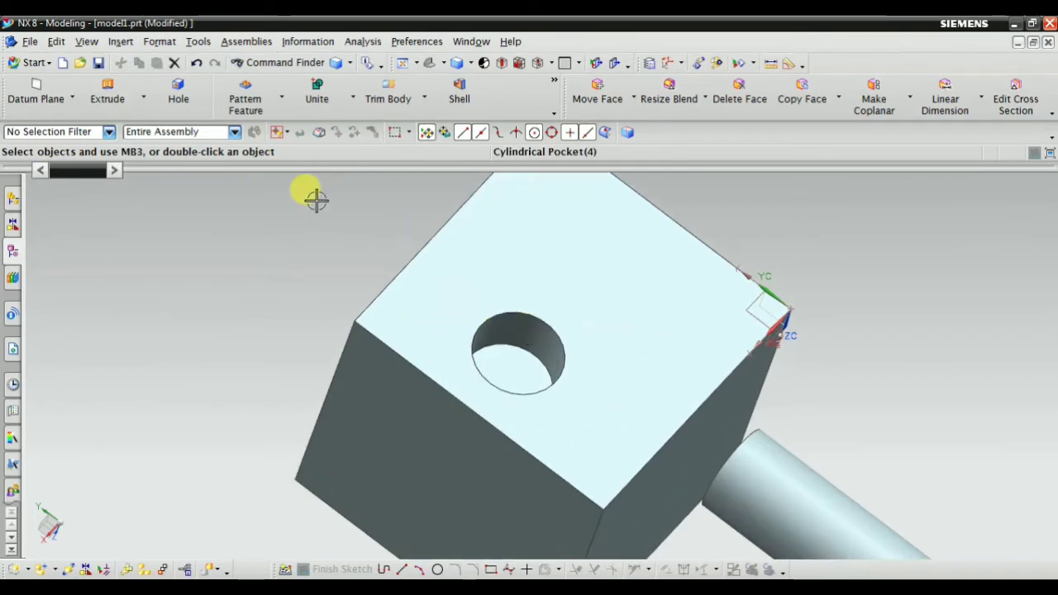
Create a second cylindrical pocket on the same block face, 30 mm diameter, 20 mm deep, 3 mm floor radius and 0° taper, without positioning dimensions
{"action": "left_click", "coordinate": [125, 44]}
{"action": "mouse_move", "coordinate": [165, 213]}
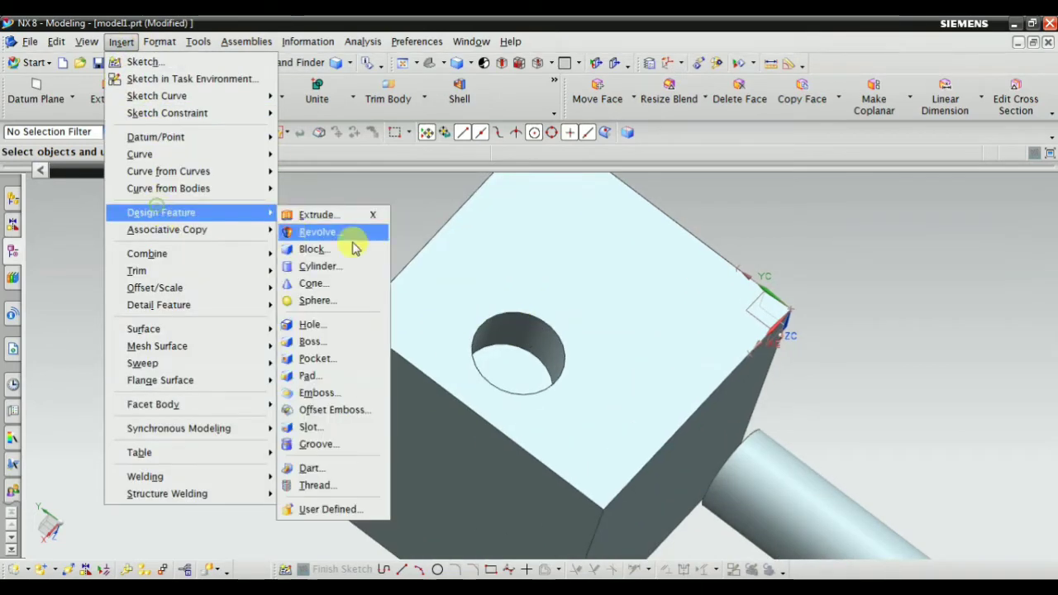
{"action": "left_click", "coordinate": [325, 363]}
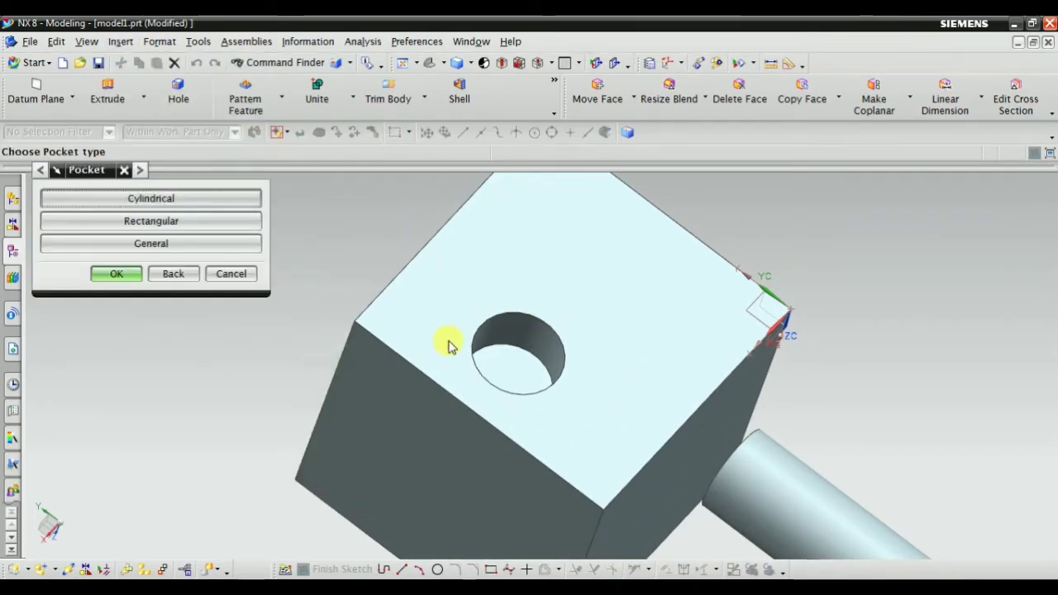
{"action": "scroll", "coordinate": [449, 345], "scroll_direction": "down", "scroll_amount": 2}
{"action": "left_click", "coordinate": [186, 203]}
{"action": "scroll", "coordinate": [416, 278], "scroll_direction": "up", "scroll_amount": 2}
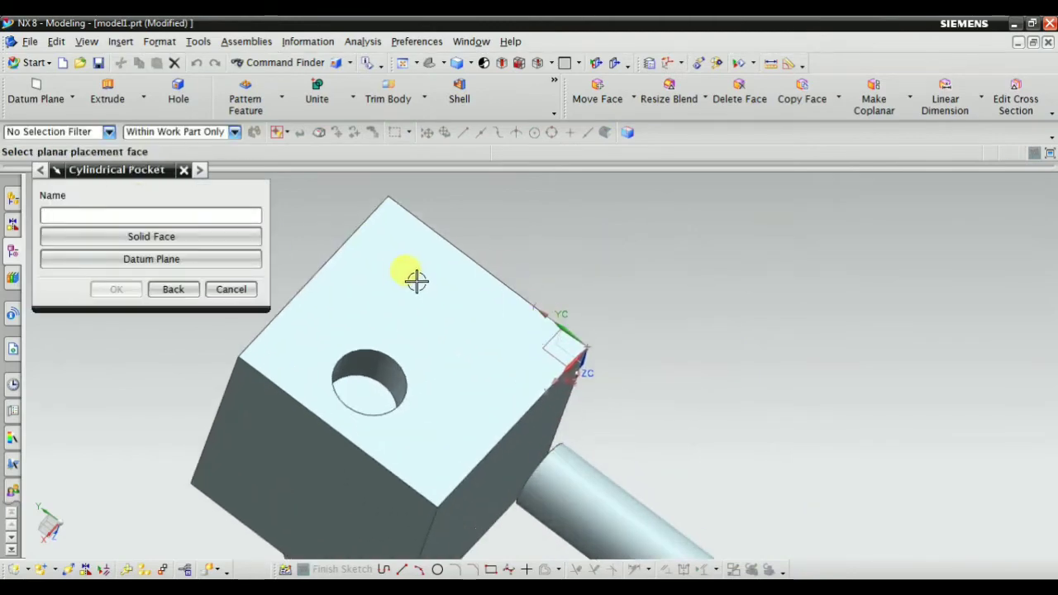
{"action": "left_click", "coordinate": [414, 279]}
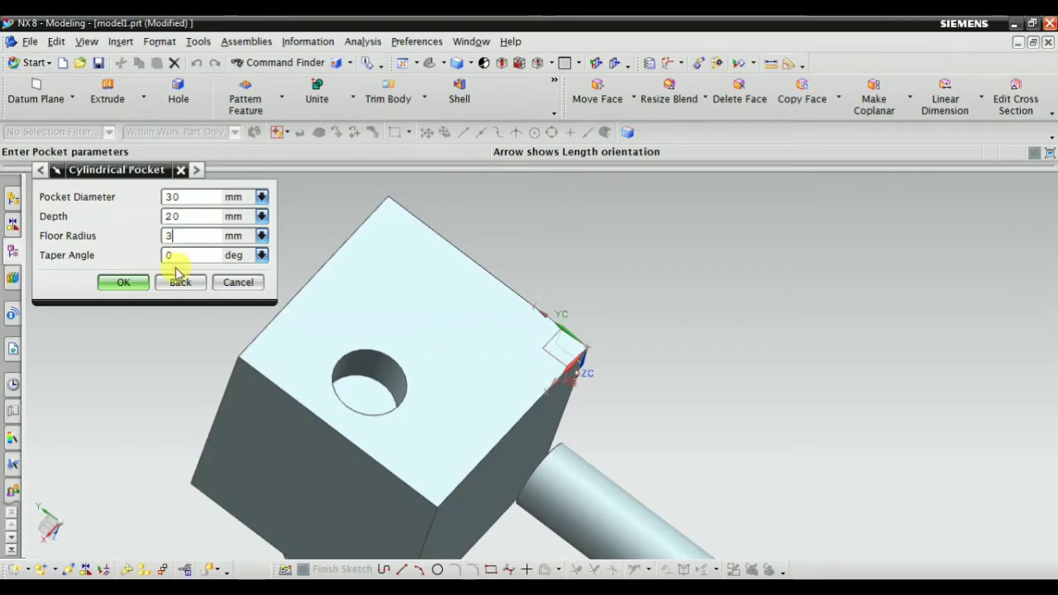
{"action": "left_click", "coordinate": [118, 284]}
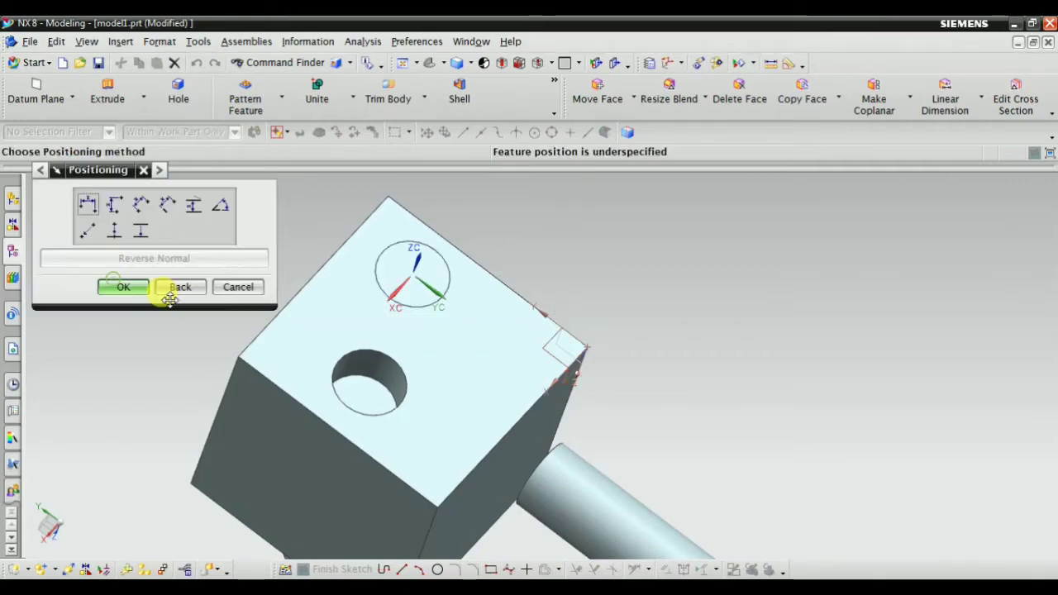
{"action": "left_click", "coordinate": [121, 287]}
Examine the new pocket's rounded floor and compare it with the first pocket's floor
{"action": "scroll", "coordinate": [431, 241], "scroll_direction": "up", "scroll_amount": 5}
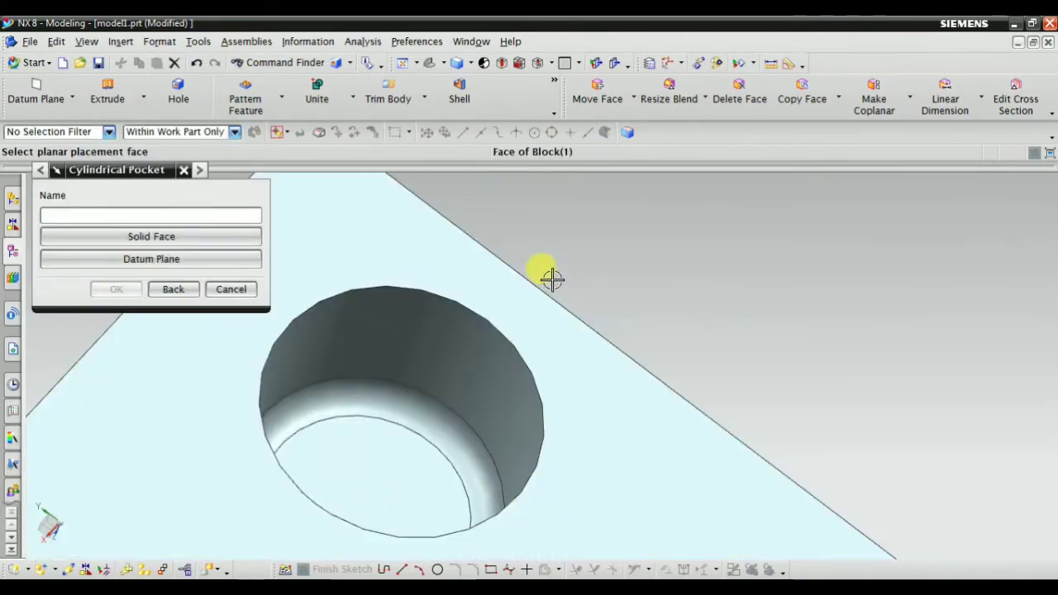
{"action": "middle_click_drag", "start_coordinate": [551, 278], "coordinate": [508, 291]}
{"action": "scroll", "coordinate": [497, 315], "scroll_direction": "up", "scroll_amount": 2}
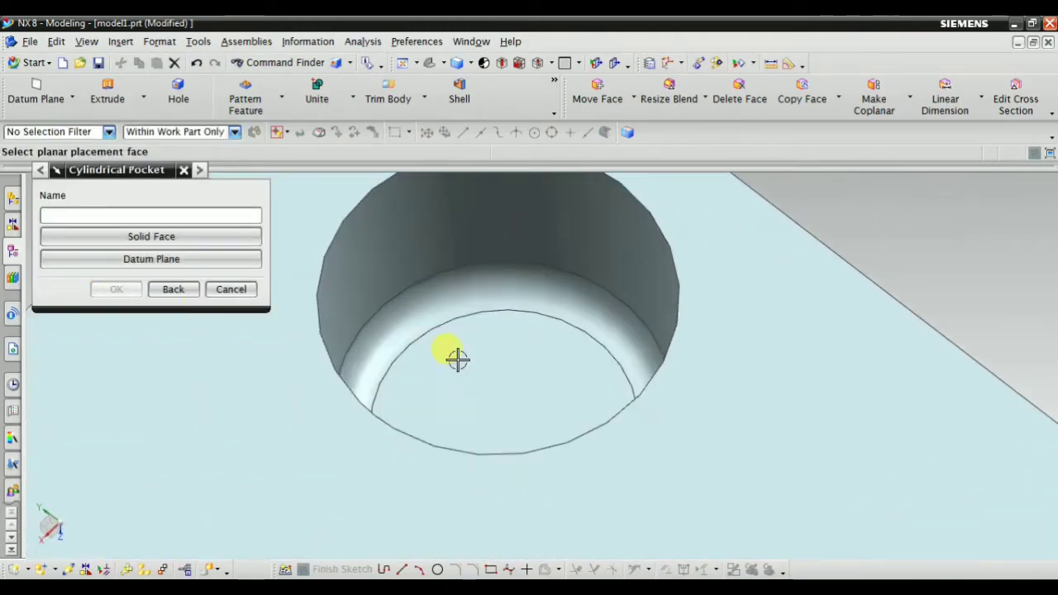
{"action": "scroll", "coordinate": [497, 334], "scroll_direction": "down", "scroll_amount": 3}
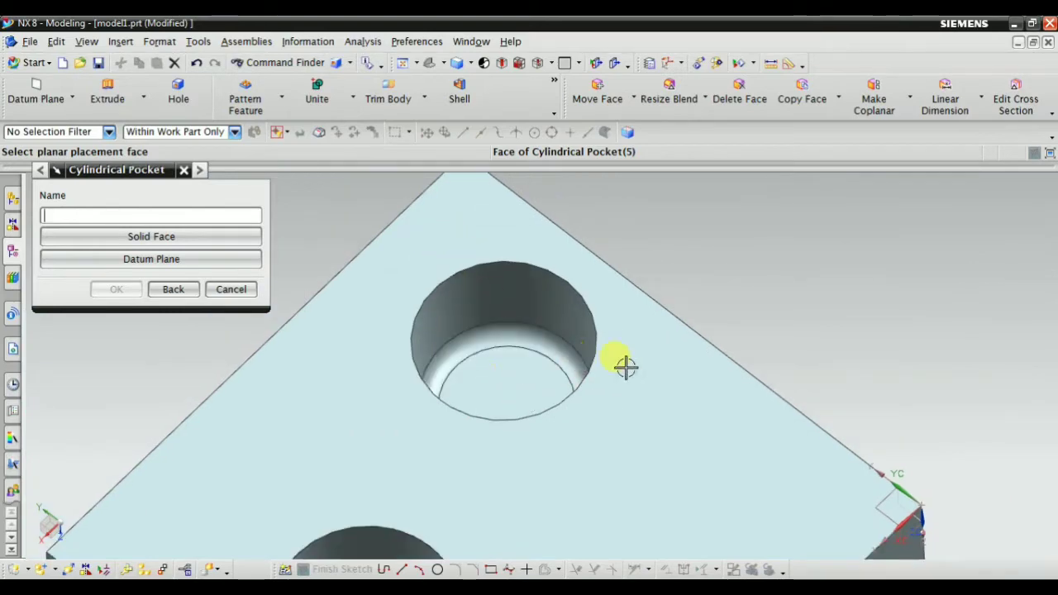
{"action": "scroll", "coordinate": [551, 347], "scroll_direction": "down", "scroll_amount": 3}
{"action": "scroll", "coordinate": [561, 335], "scroll_direction": "down", "scroll_amount": 2}
{"action": "middle_click_drag", "start_coordinate": [648, 356], "coordinate": [590, 351]}
{"action": "scroll", "coordinate": [590, 351], "scroll_direction": "up", "scroll_amount": 3}
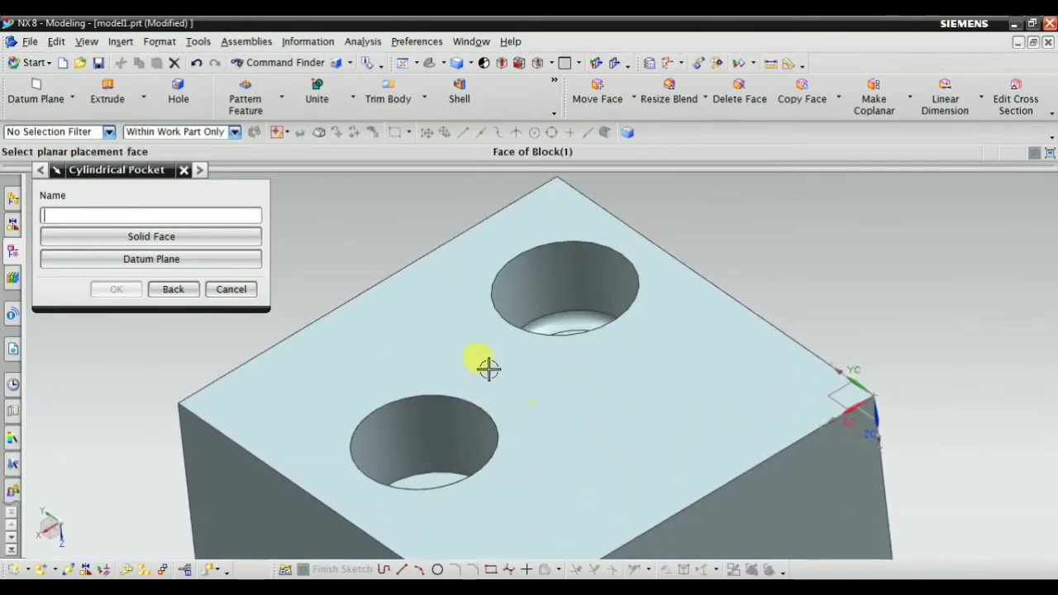
{"action": "middle_click_drag", "start_coordinate": [487, 366], "coordinate": [574, 304]}
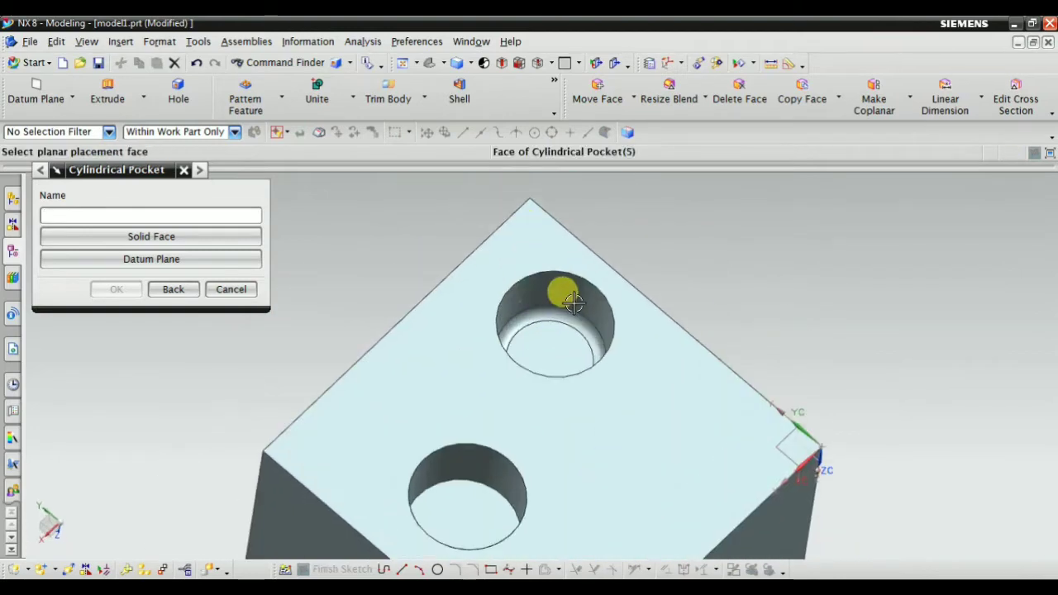
Leave the pocket command without adding another cylindrical pocket
{"action": "left_click", "coordinate": [174, 289]}
{"action": "key", "text": "Home"}
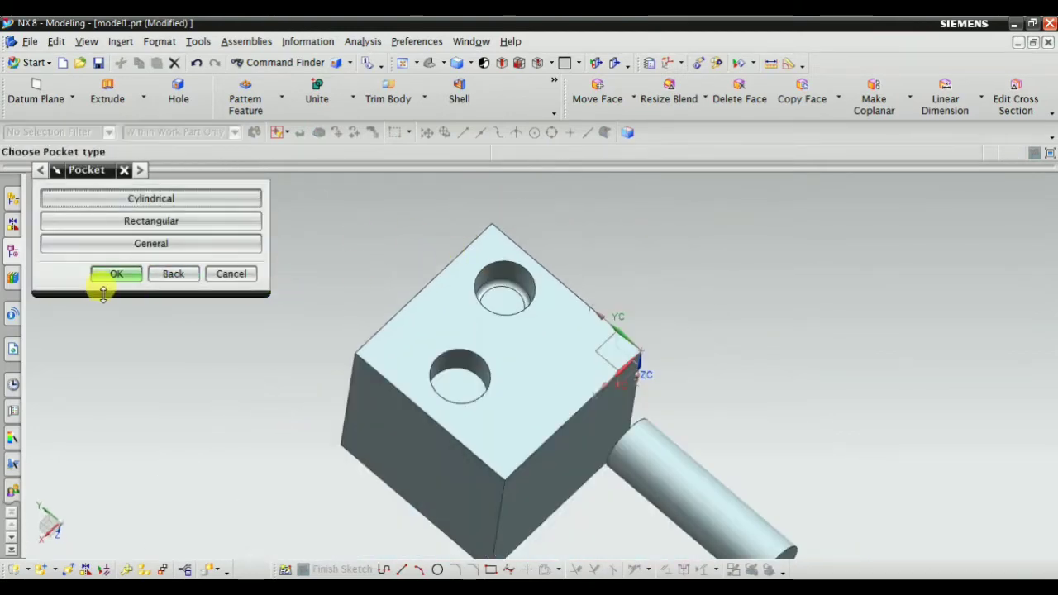
{"action": "left_click", "coordinate": [124, 281]}
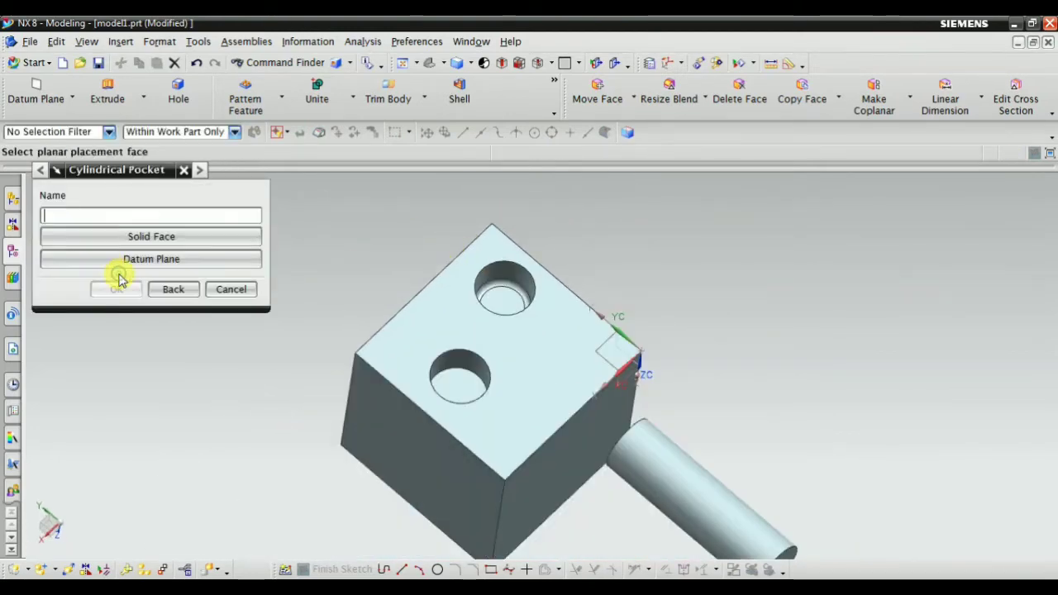
{"action": "left_click", "coordinate": [176, 285]}
{"action": "left_click", "coordinate": [224, 274]}
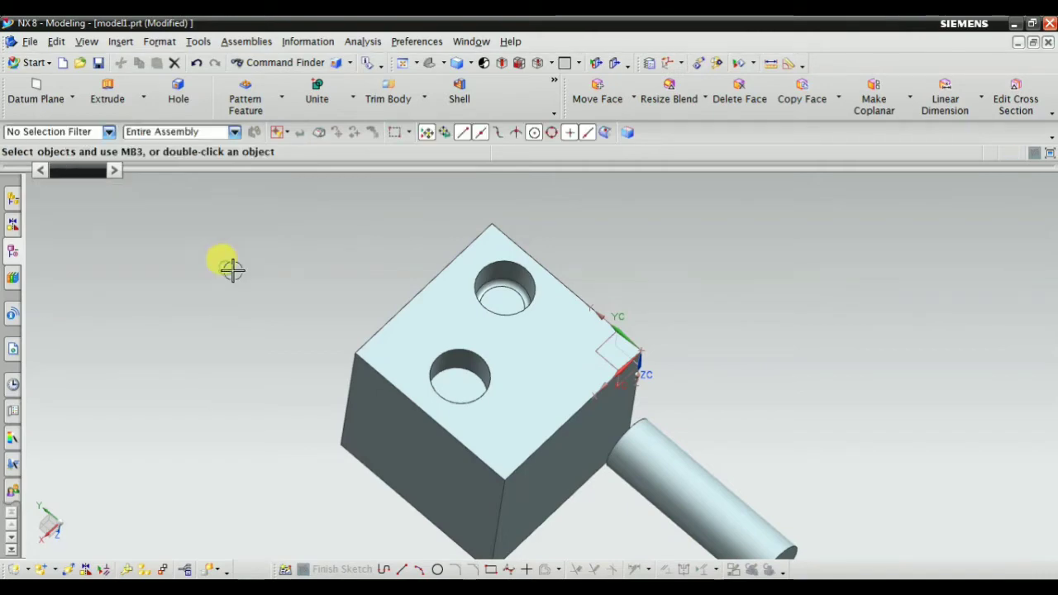
Start a rectangular pocket and place it on a plain block face that has no boss or pocket
{"action": "left_click", "coordinate": [120, 42]}
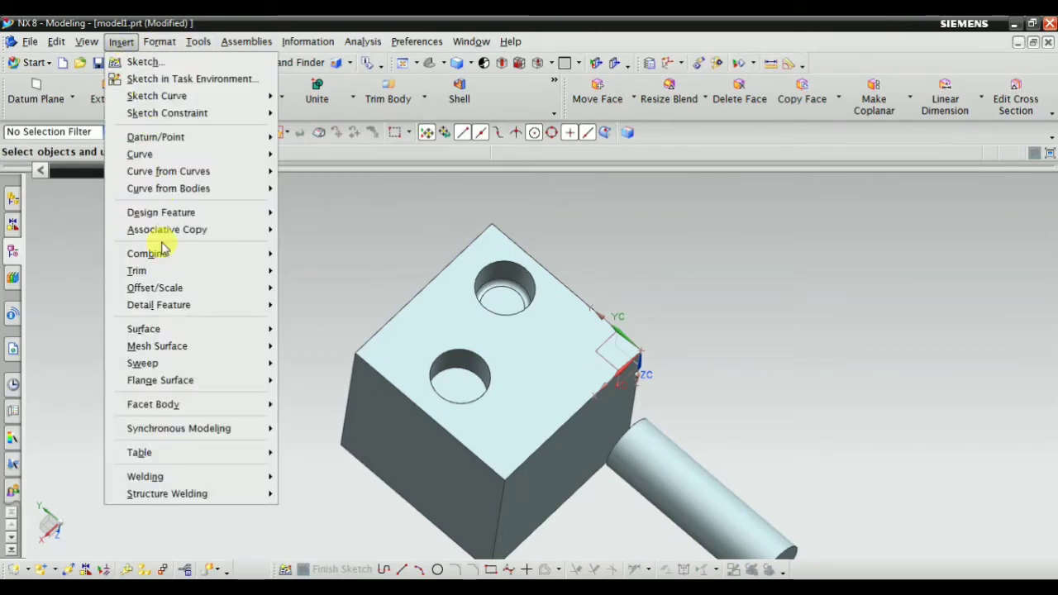
{"action": "mouse_move", "coordinate": [162, 213]}
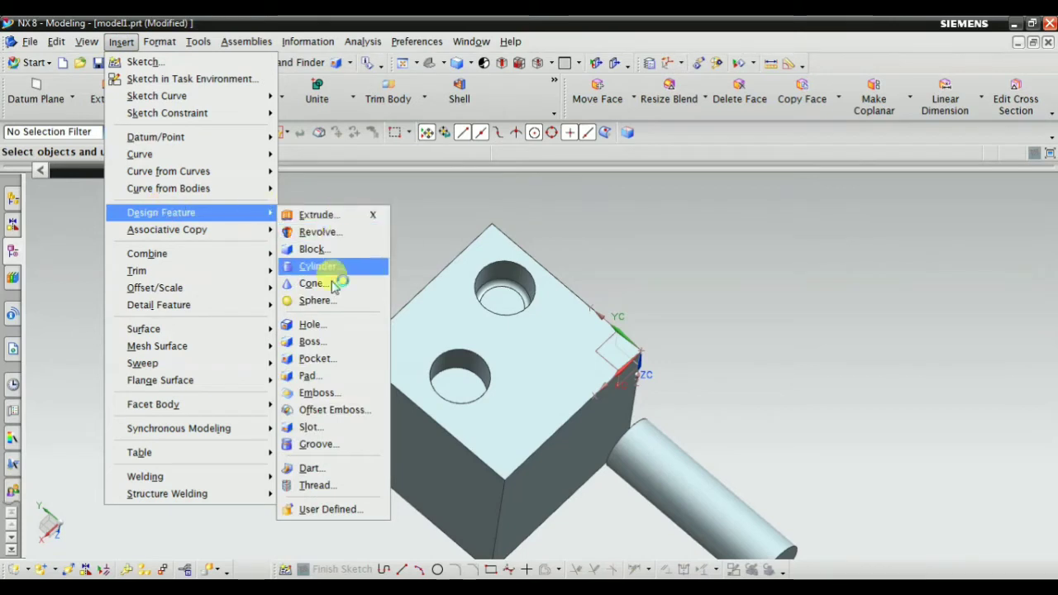
{"action": "left_click", "coordinate": [330, 361]}
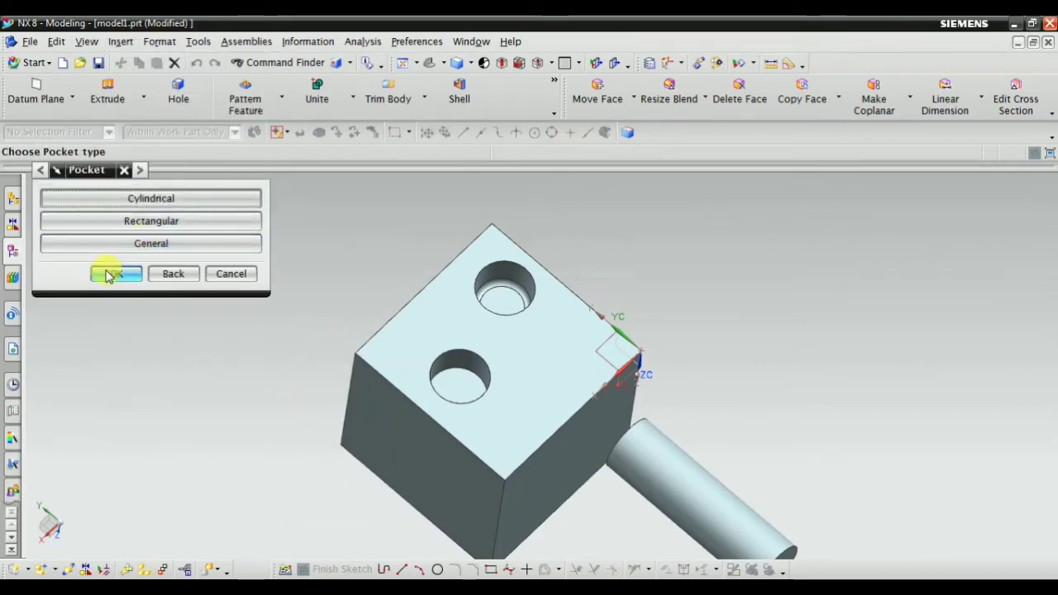
{"action": "left_click", "coordinate": [162, 220]}
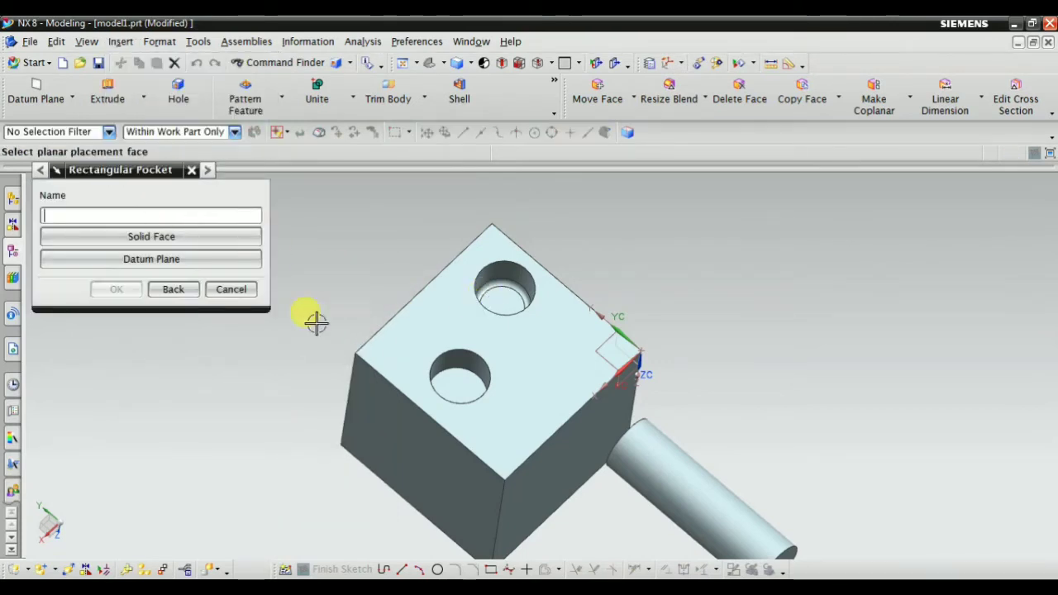
{"action": "middle_click_drag", "start_coordinate": [314, 319], "coordinate": [444, 357]}
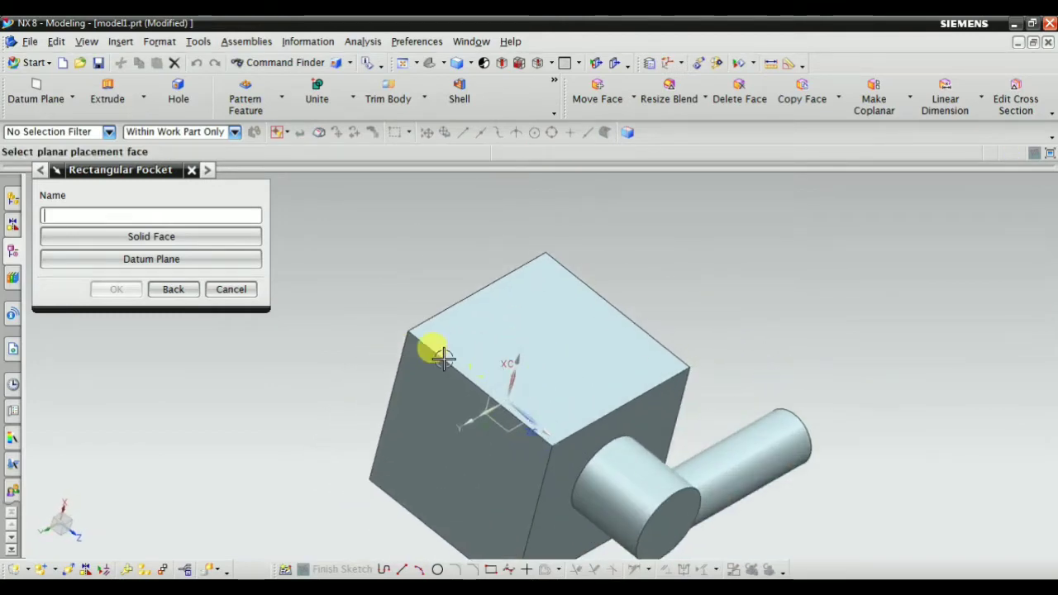
{"action": "left_click", "coordinate": [525, 311]}
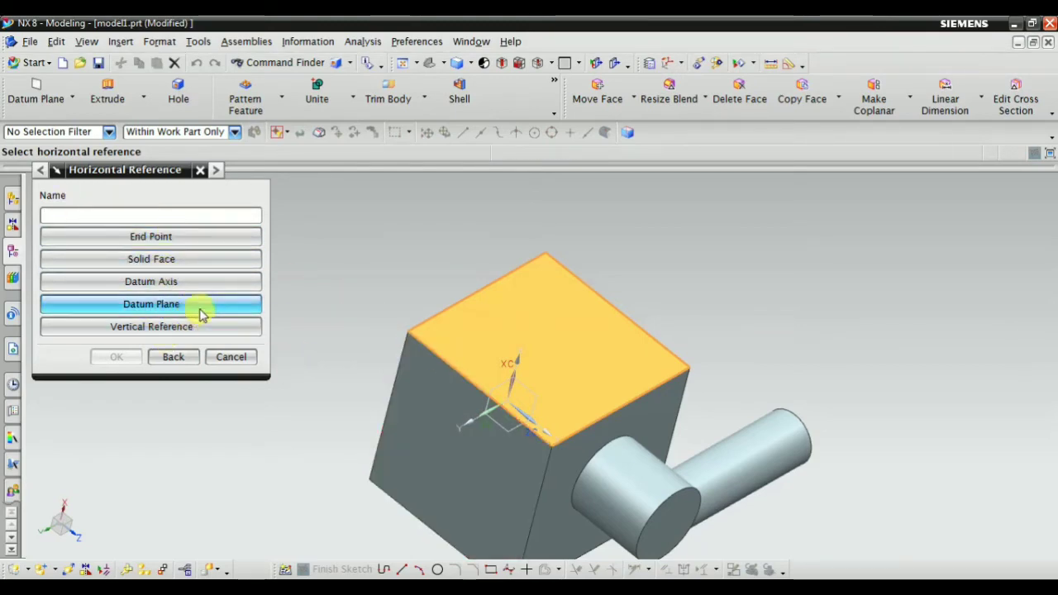
Use an edge end point of the face as horizontal reference and define the pocket as 20 mm long, 10 mm wide, 15 mm deep, with zero radii and taper
{"action": "left_click", "coordinate": [165, 239]}
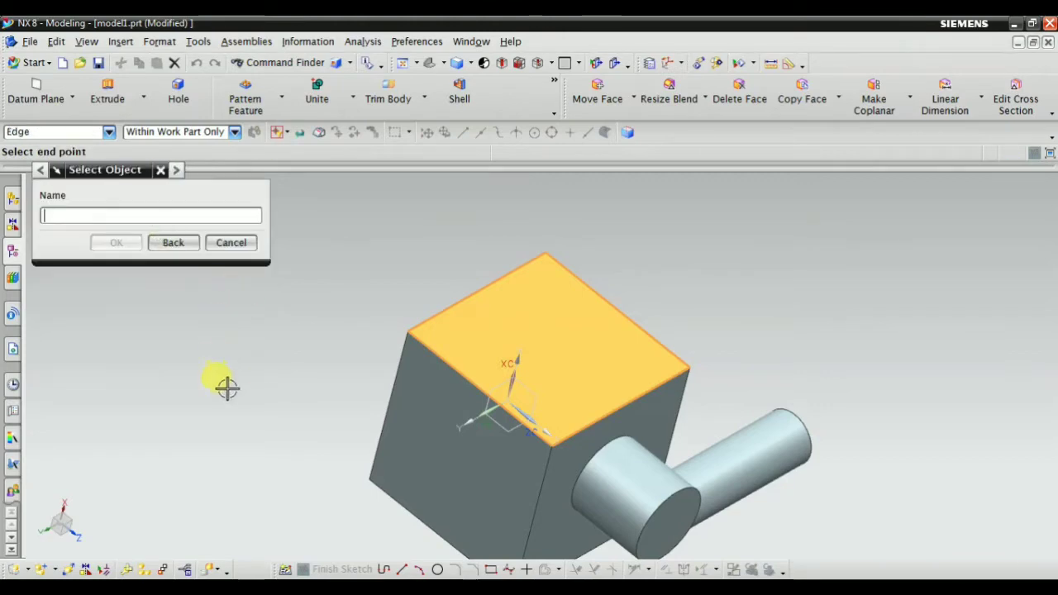
{"action": "left_click", "coordinate": [434, 315]}
{"action": "middle_click_drag", "start_coordinate": [368, 406], "coordinate": [385, 319]}
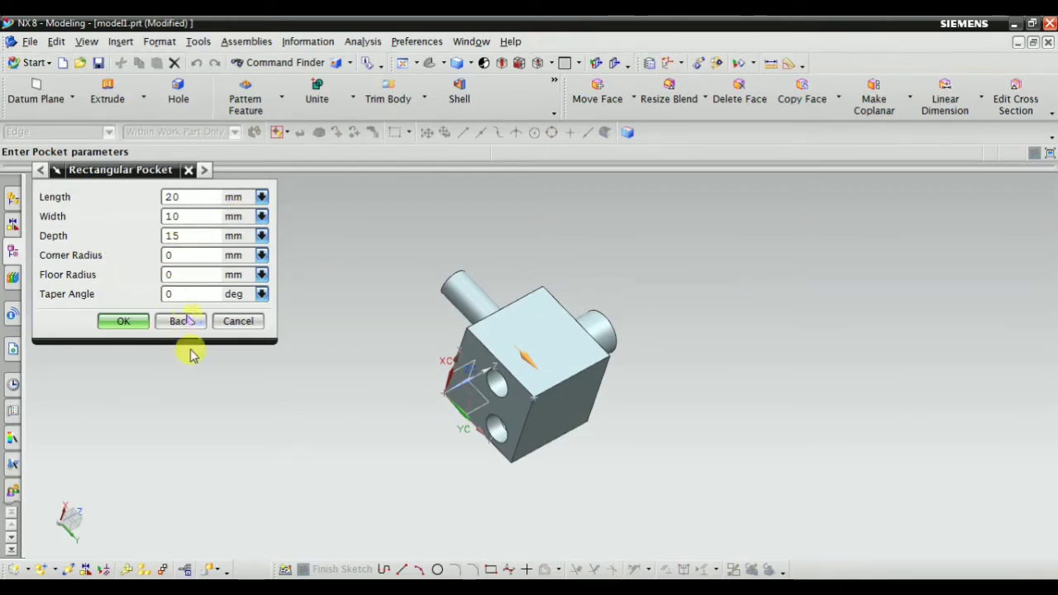
{"action": "left_click", "coordinate": [132, 322]}
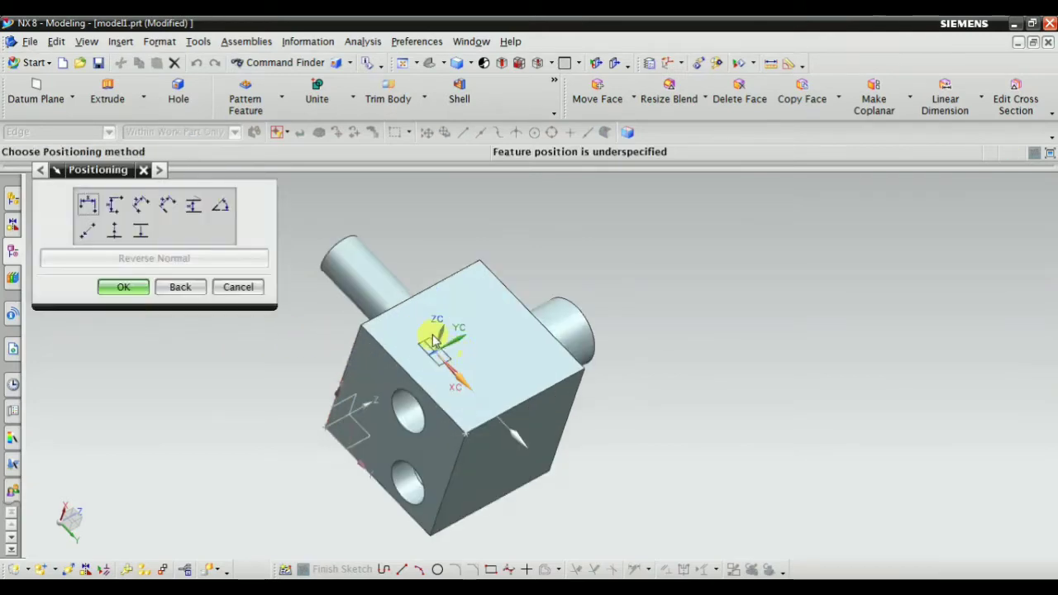
Examine the rectangular pocket's placement outline and centre lines on the block face
{"action": "scroll", "coordinate": [433, 340], "scroll_direction": "down", "scroll_amount": 5}
{"action": "scroll", "coordinate": [401, 404], "scroll_direction": "up", "scroll_amount": 3}
{"action": "scroll", "coordinate": [409, 406], "scroll_direction": "down", "scroll_amount": 2}
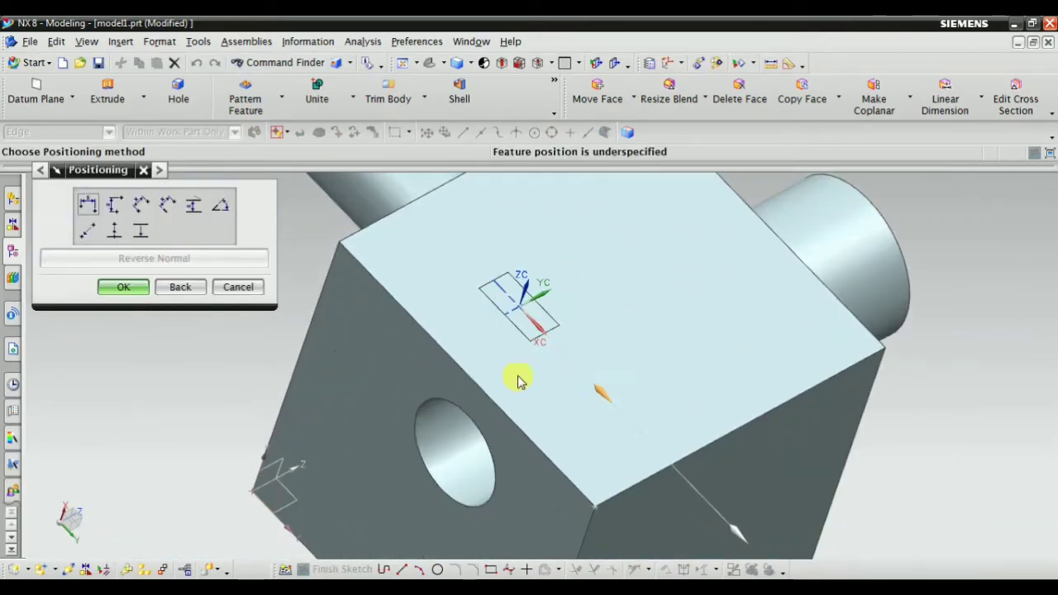
{"action": "scroll", "coordinate": [472, 295], "scroll_direction": "up", "scroll_amount": 2}
{"action": "scroll", "coordinate": [494, 330], "scroll_direction": "down", "scroll_amount": 1}
{"action": "middle_click_drag", "start_coordinate": [494, 331], "coordinate": [491, 273]}
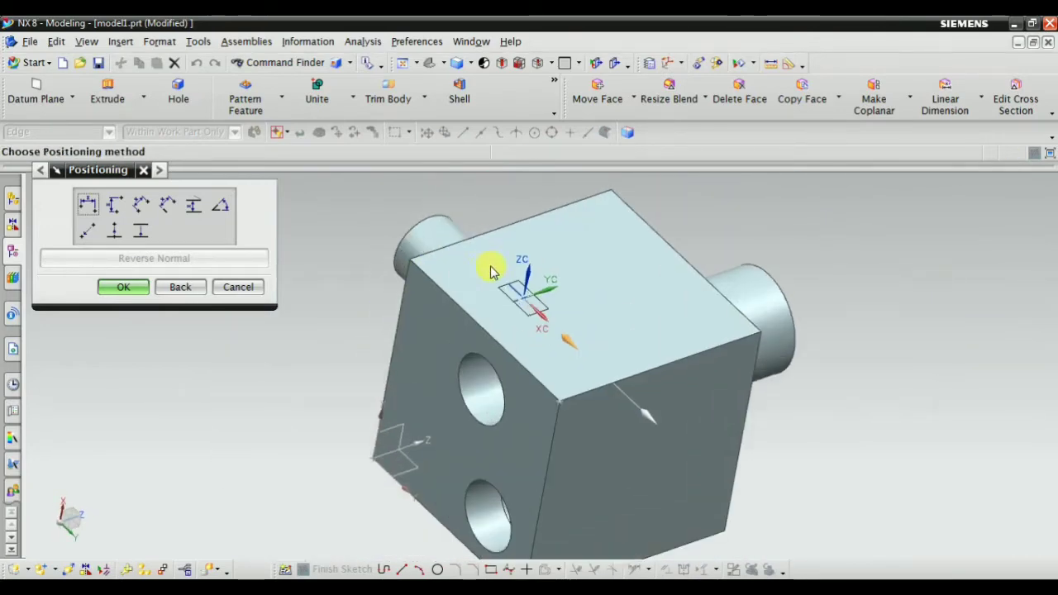
{"action": "scroll", "coordinate": [490, 273], "scroll_direction": "down", "scroll_amount": 2}
{"action": "scroll", "coordinate": [532, 310], "scroll_direction": "up", "scroll_amount": 2}
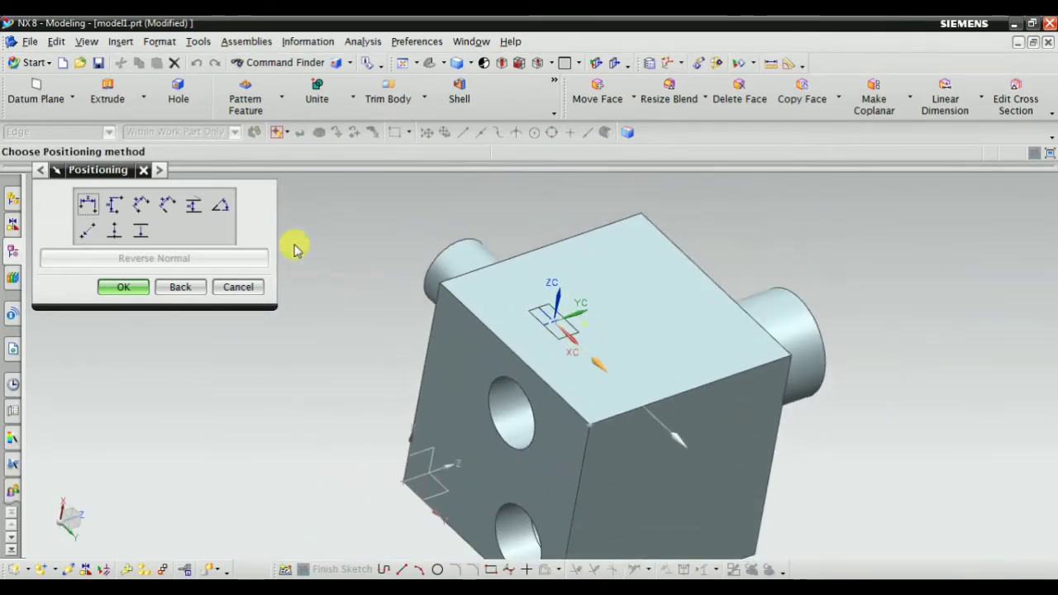
Position the pocket with a 30 mm vertical dimension from the nearest parallel block edge to its lengthwise centre line
{"action": "left_click", "coordinate": [116, 205]}
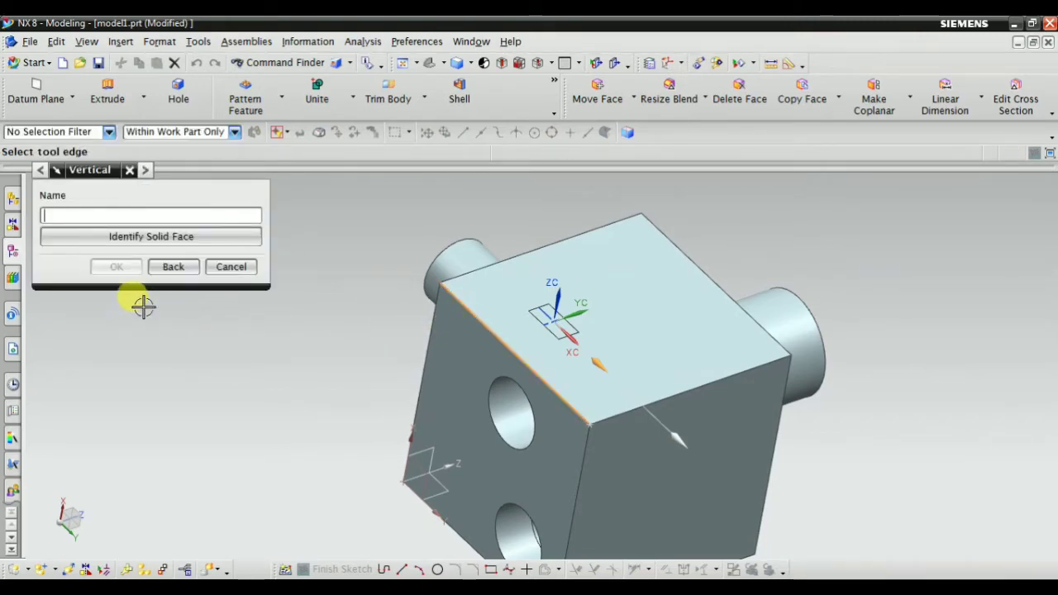
{"action": "scroll", "coordinate": [521, 306], "scroll_direction": "down", "scroll_amount": 3}
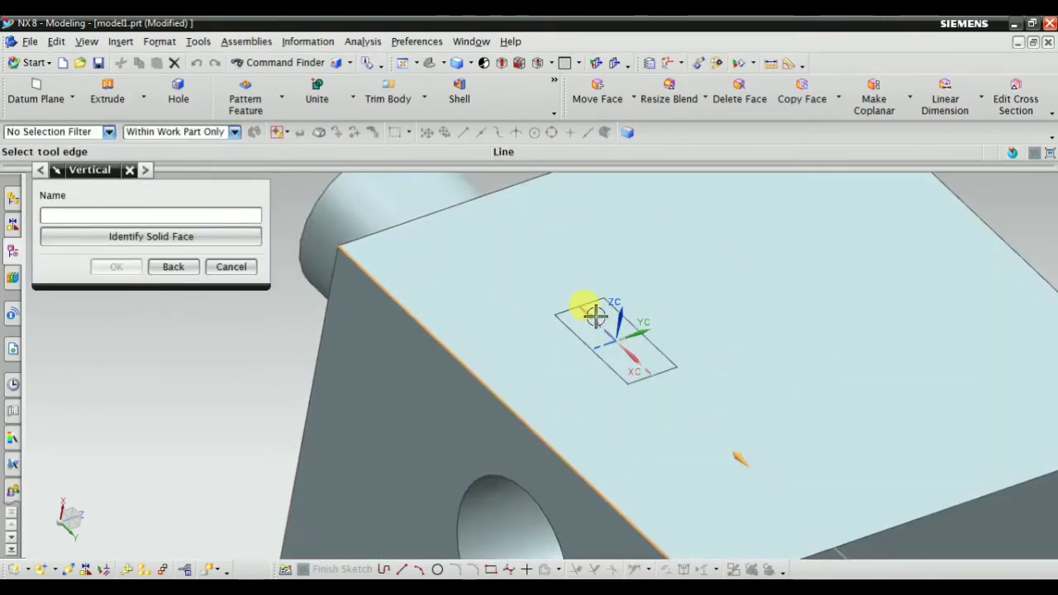
{"action": "left_click", "coordinate": [596, 317]}
{"action": "middle_click_drag", "start_coordinate": [500, 292], "coordinate": [543, 381], "text": "shift"}
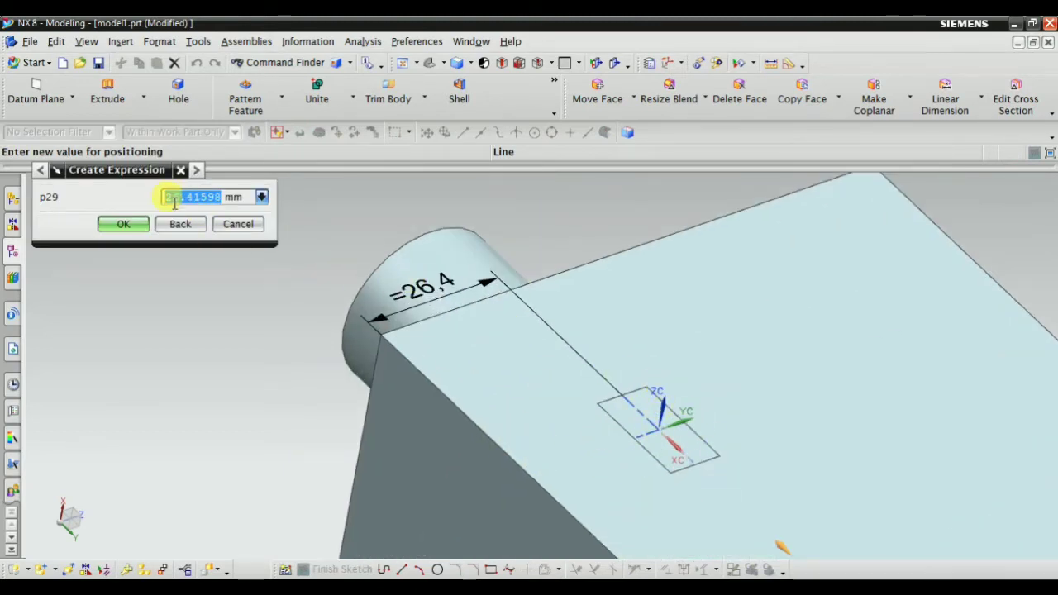
{"action": "left_click", "coordinate": [123, 224]}
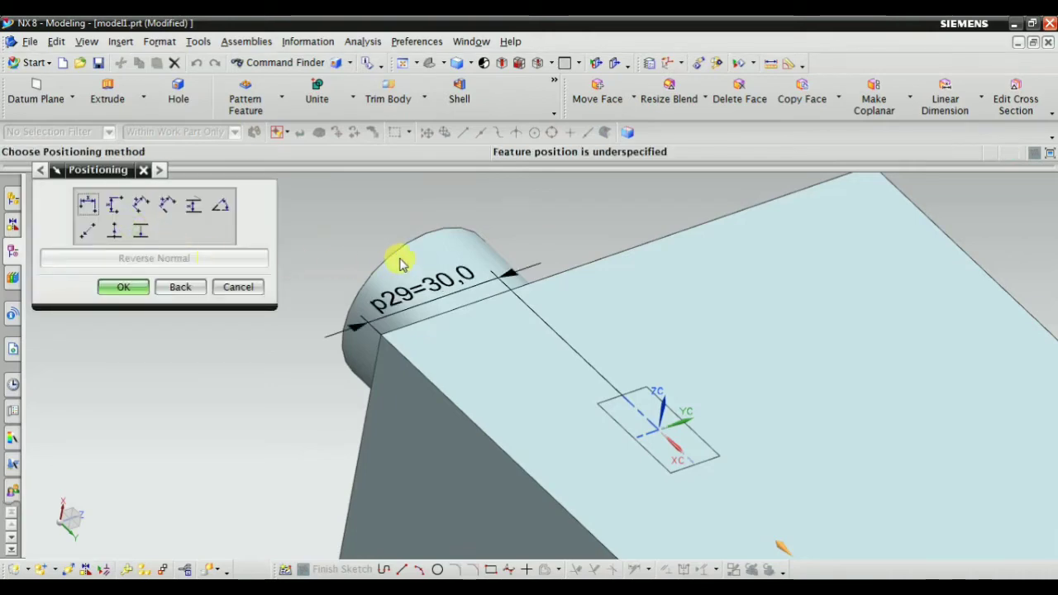
{"action": "middle_click_drag", "start_coordinate": [402, 260], "coordinate": [463, 273]}
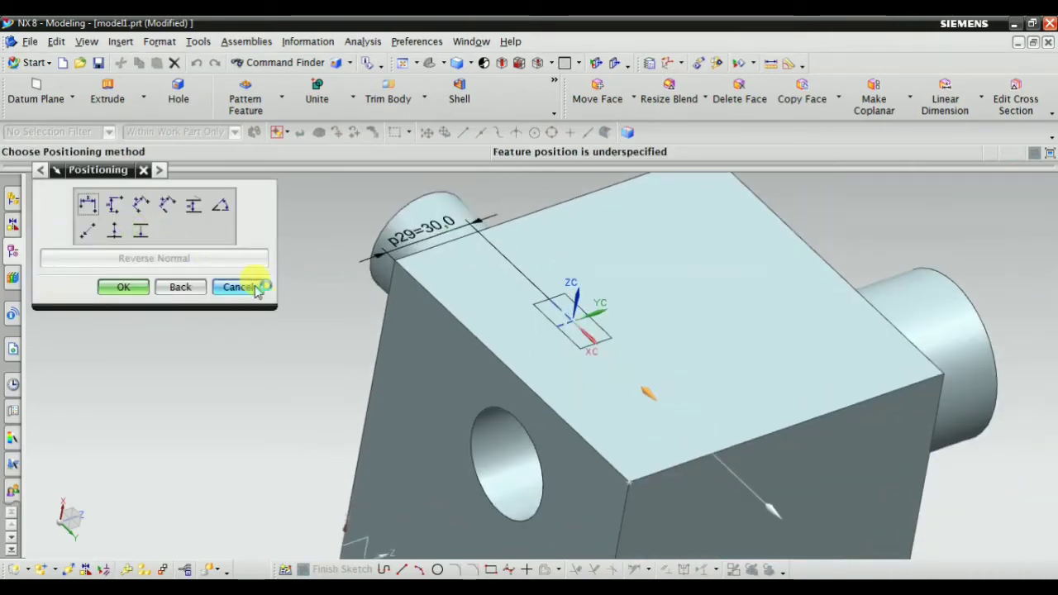
{"action": "left_click", "coordinate": [124, 205]}
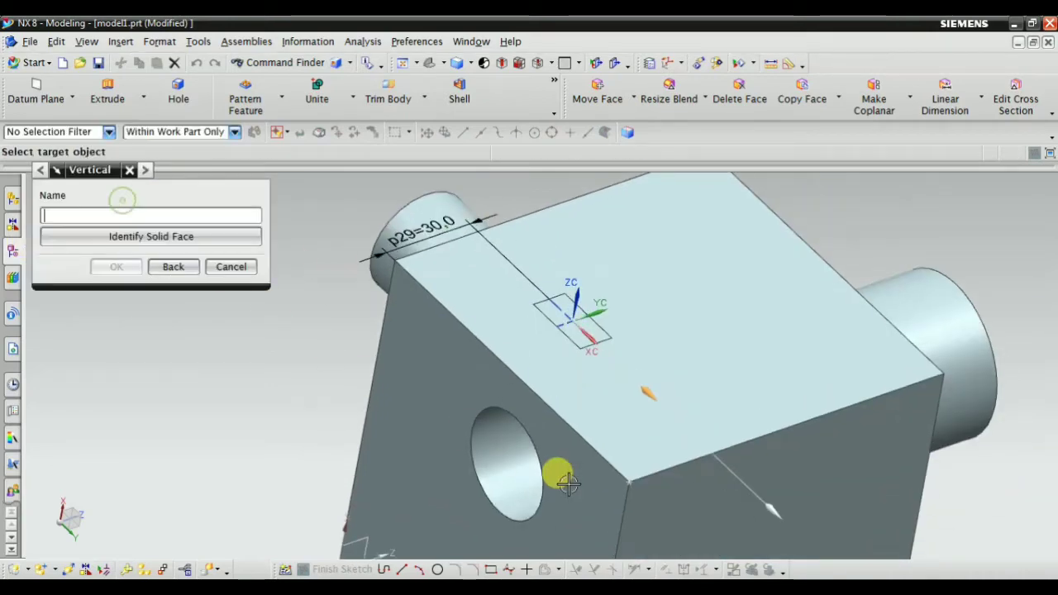
{"action": "left_click", "coordinate": [801, 416]}
{"action": "scroll", "coordinate": [590, 395], "scroll_direction": "up", "scroll_amount": 5}
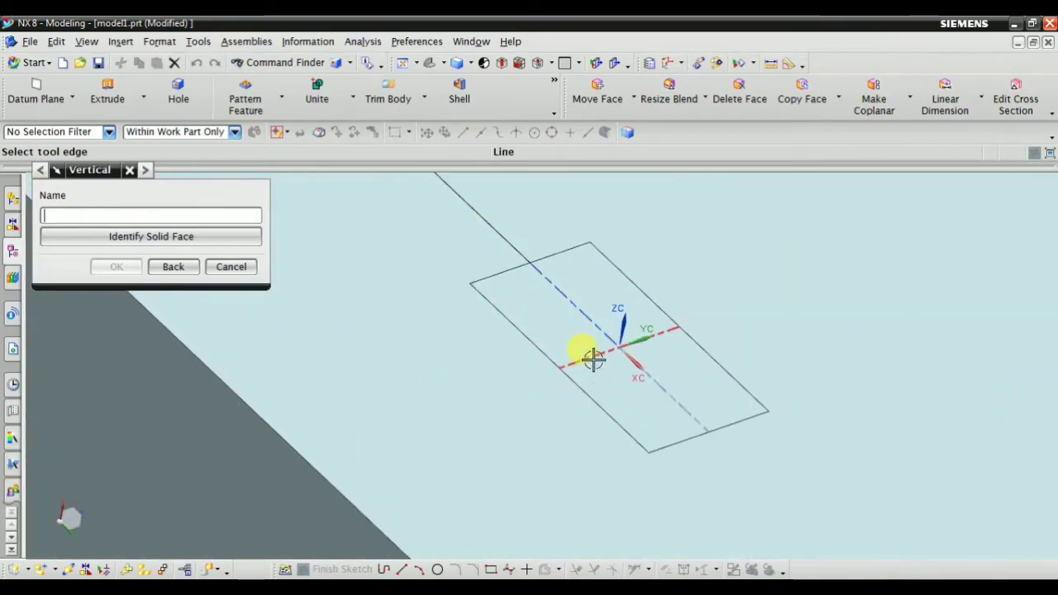
{"action": "left_click", "coordinate": [594, 357]}
{"action": "scroll", "coordinate": [612, 372], "scroll_direction": "down", "scroll_amount": 5}
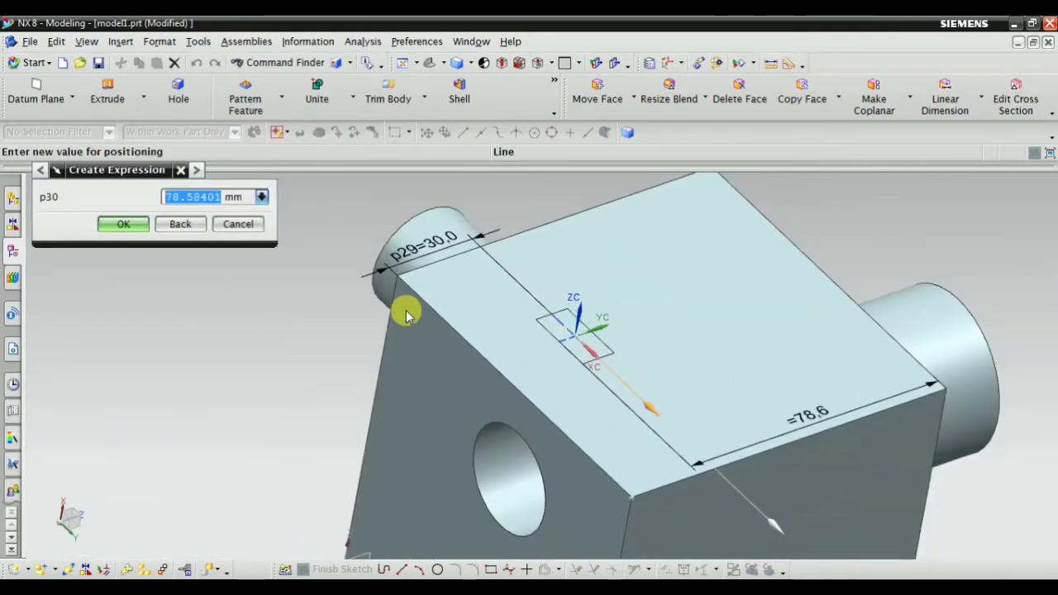
{"action": "left_click", "coordinate": [180, 224]}
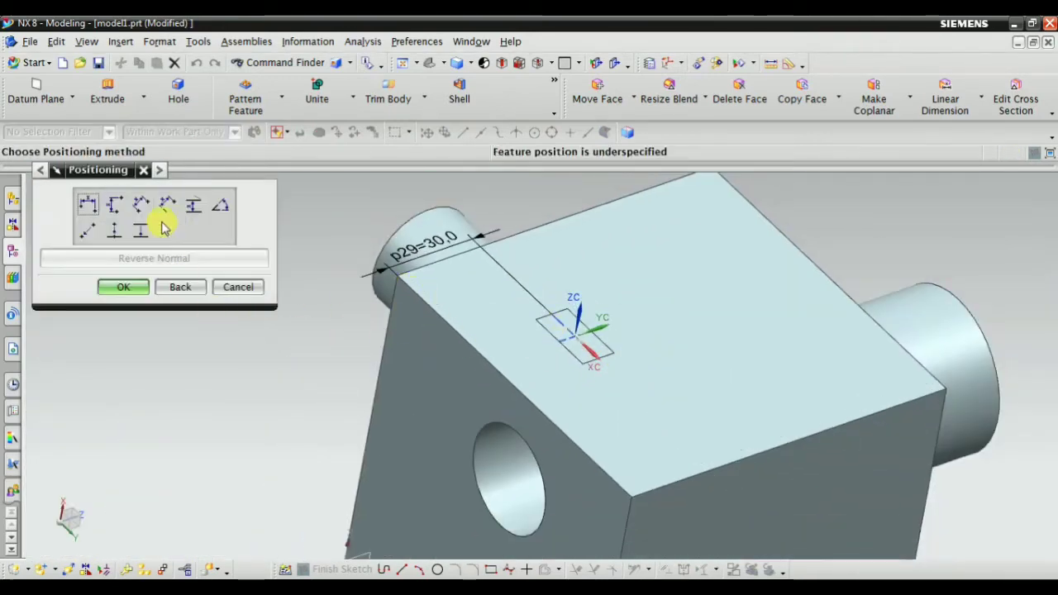
Add a 60 mm horizontal dimension from the adjacent block edge to the pocket's widthwise centre line and create the pocket
{"action": "left_click", "coordinate": [88, 205]}
{"action": "left_click", "coordinate": [784, 443]}
{"action": "scroll", "coordinate": [575, 342], "scroll_direction": "up", "scroll_amount": 7}
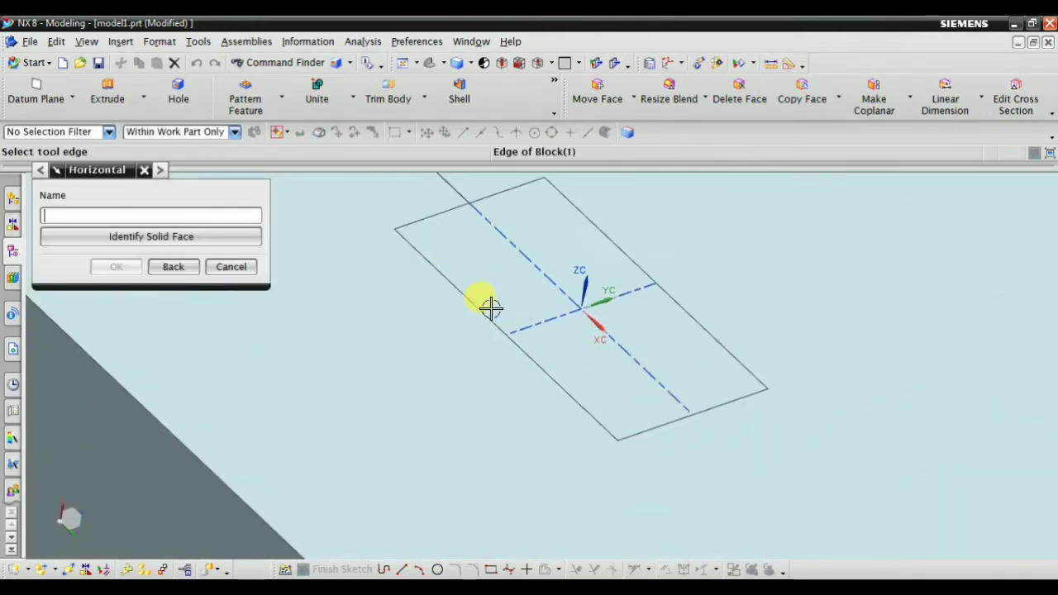
{"action": "left_click", "coordinate": [537, 322]}
{"action": "scroll", "coordinate": [511, 297], "scroll_direction": "down", "scroll_amount": 7}
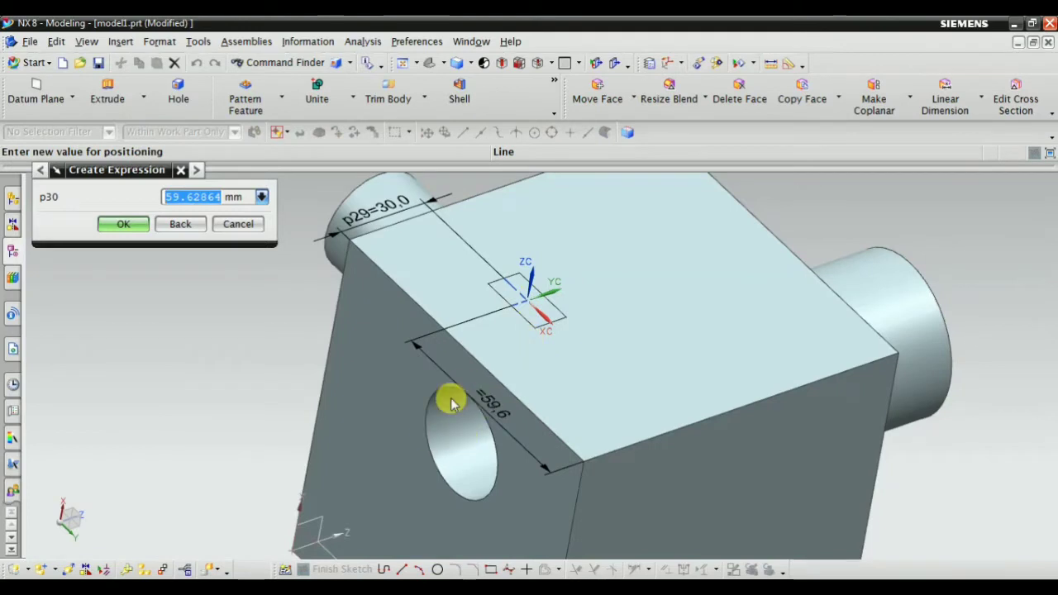
{"action": "type", "text": "60"}
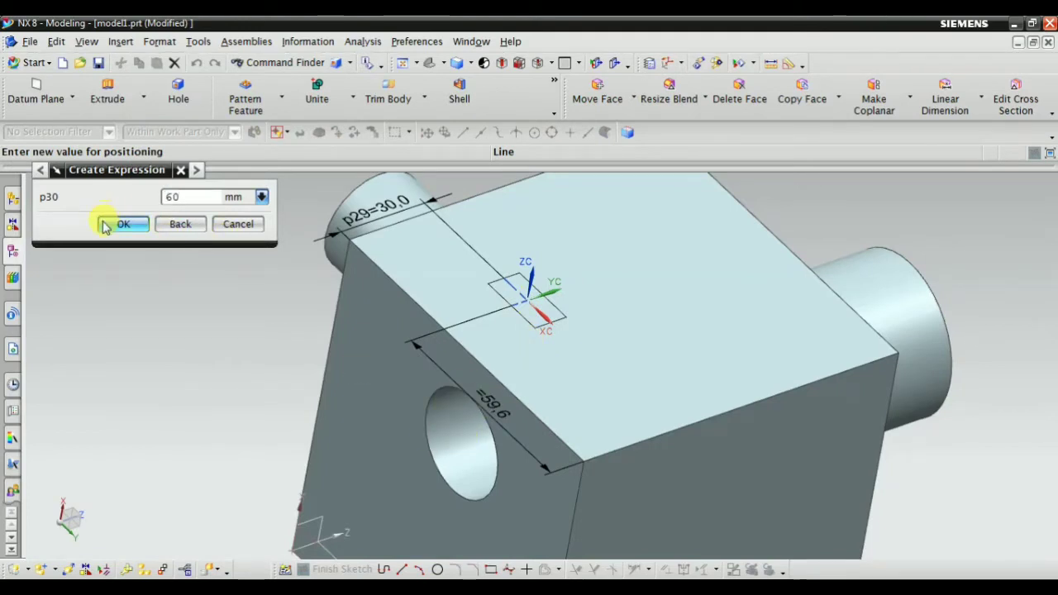
{"action": "left_click", "coordinate": [115, 225]}
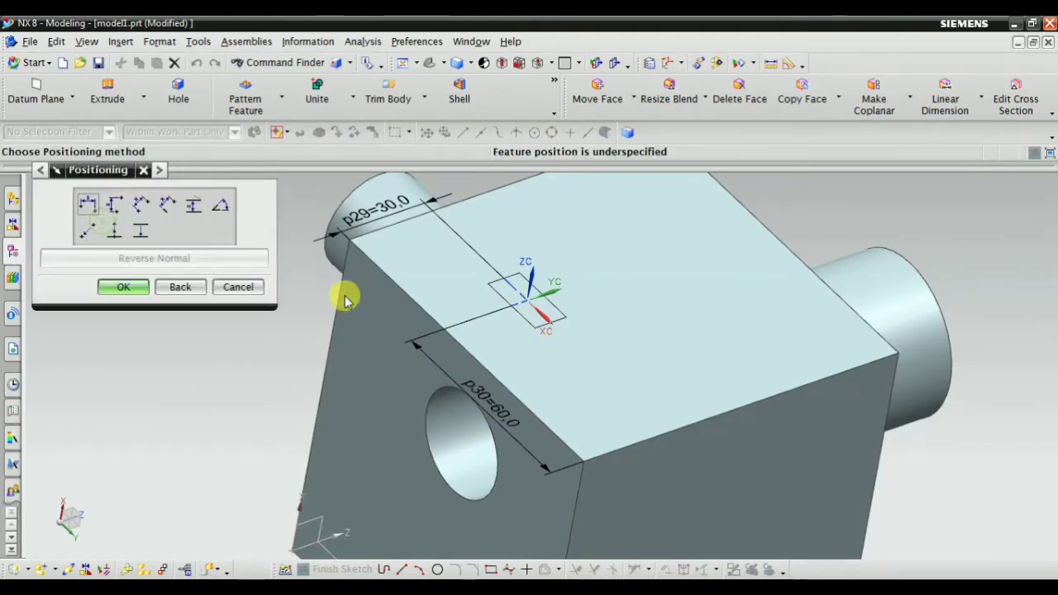
{"action": "left_click", "coordinate": [99, 288]}
Examine the finished rectangular pocket from several angles and leave the pocket command
{"action": "middle_click_drag", "start_coordinate": [489, 418], "coordinate": [527, 331]}
{"action": "scroll", "coordinate": [527, 325], "scroll_direction": "down", "scroll_amount": 4}
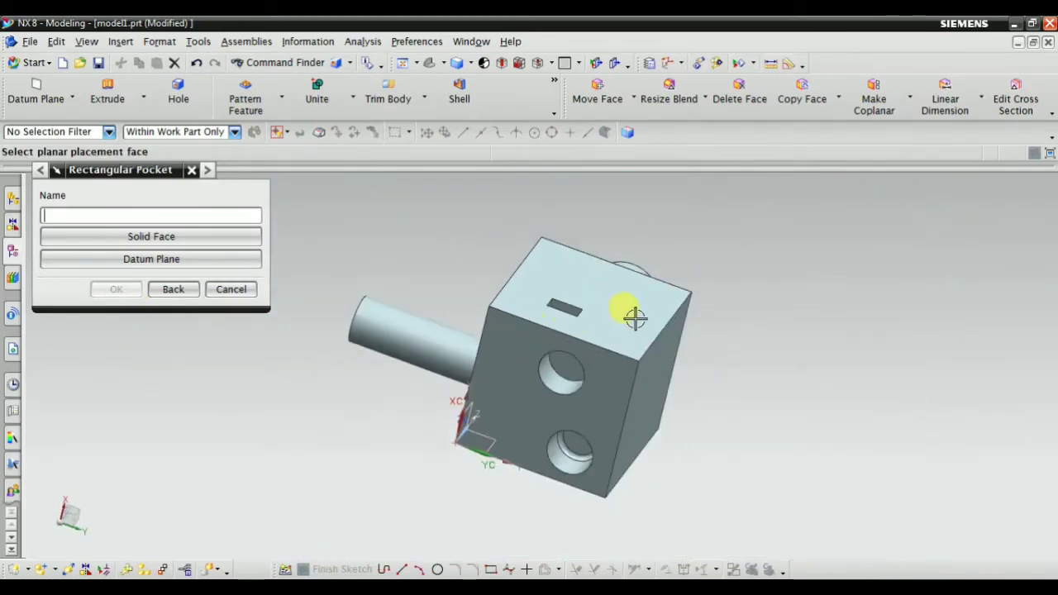
{"action": "scroll", "coordinate": [635, 318], "scroll_direction": "up", "scroll_amount": 3}
{"action": "middle_click_drag", "start_coordinate": [635, 317], "coordinate": [603, 315]}
{"action": "scroll", "coordinate": [615, 418], "scroll_direction": "down", "scroll_amount": 3}
{"action": "scroll", "coordinate": [615, 419], "scroll_direction": "up", "scroll_amount": 3}
{"action": "left_click", "coordinate": [173, 289]}
{"action": "scroll", "coordinate": [526, 391], "scroll_direction": "down", "scroll_amount": 2}
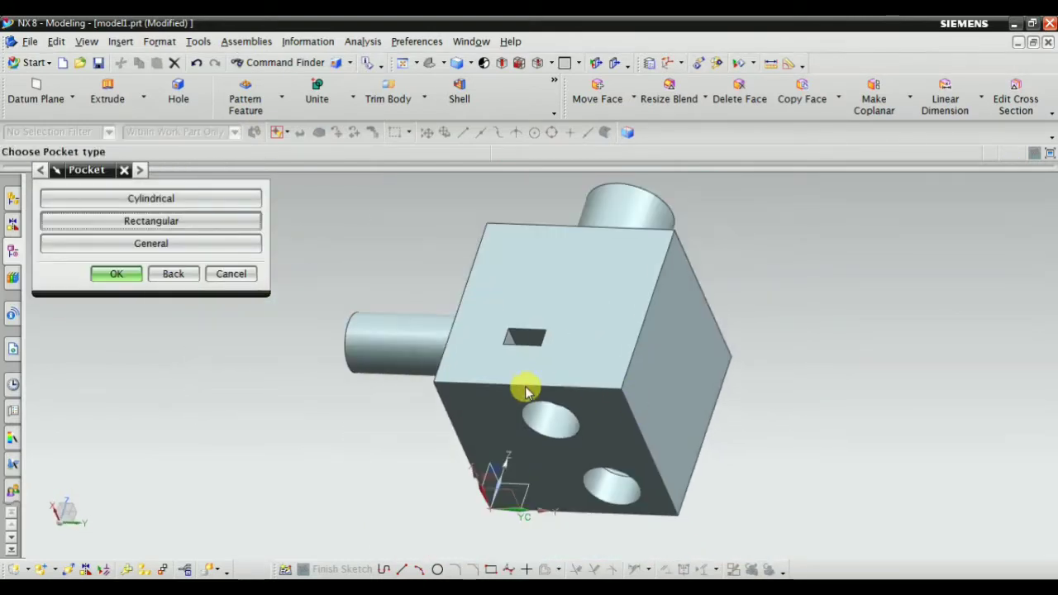
{"action": "left_click", "coordinate": [228, 275]}
Start another rectangular pocket on the face with the existing rectangular pocket, using an edge end point as horizontal reference
{"action": "right_click", "coordinate": [144, 229]}
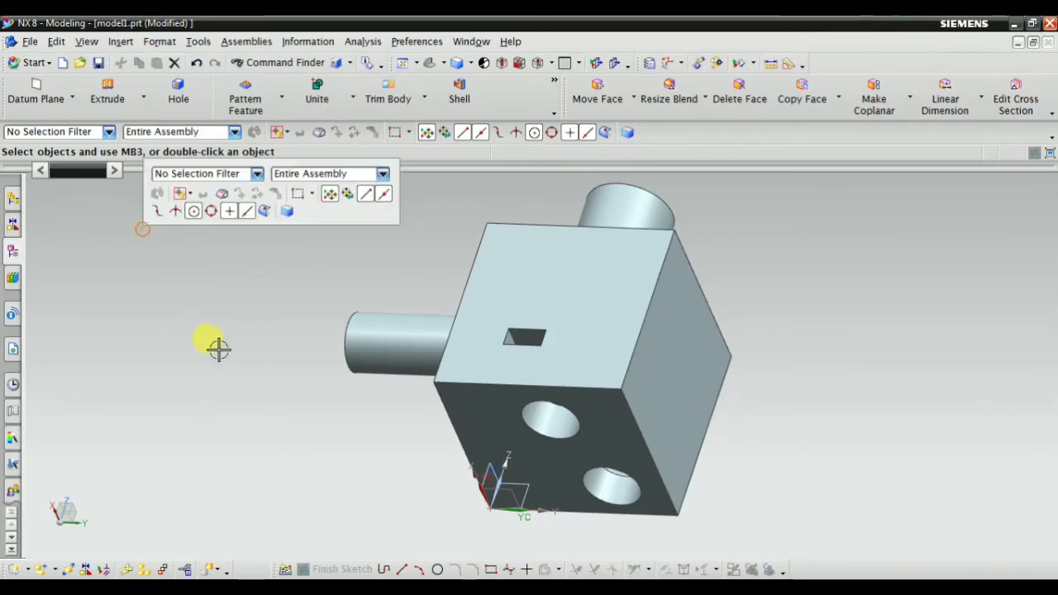
{"action": "mouse_move", "coordinate": [210, 406]}
{"action": "left_click", "coordinate": [313, 406]}
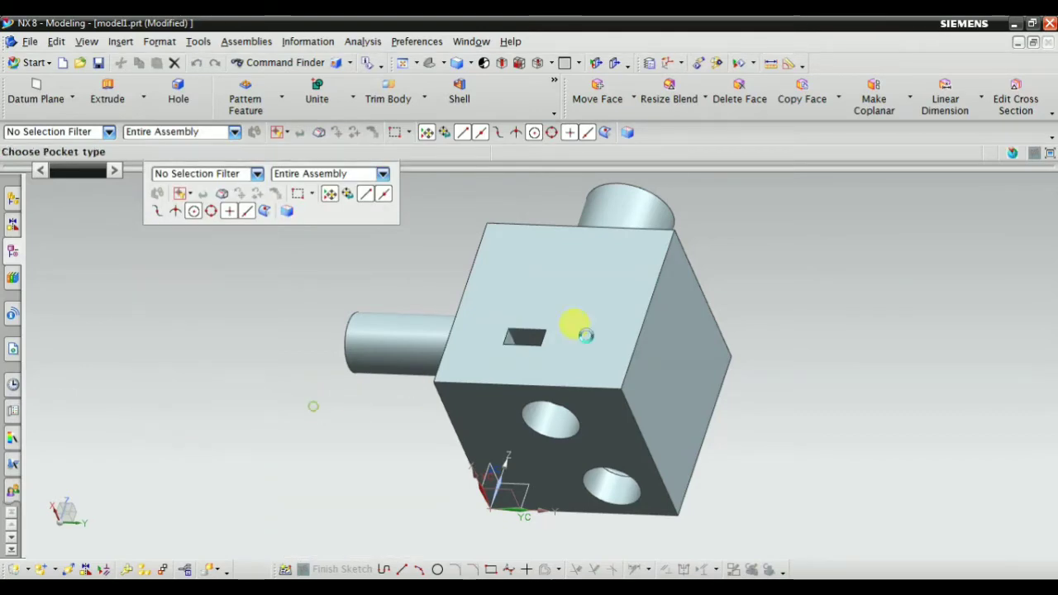
{"action": "scroll", "coordinate": [570, 323], "scroll_direction": "up", "scroll_amount": 1}
{"action": "scroll", "coordinate": [496, 338], "scroll_direction": "up", "scroll_amount": 1}
{"action": "middle_click_drag", "start_coordinate": [511, 346], "coordinate": [534, 327]}
{"action": "left_click", "coordinate": [201, 229]}
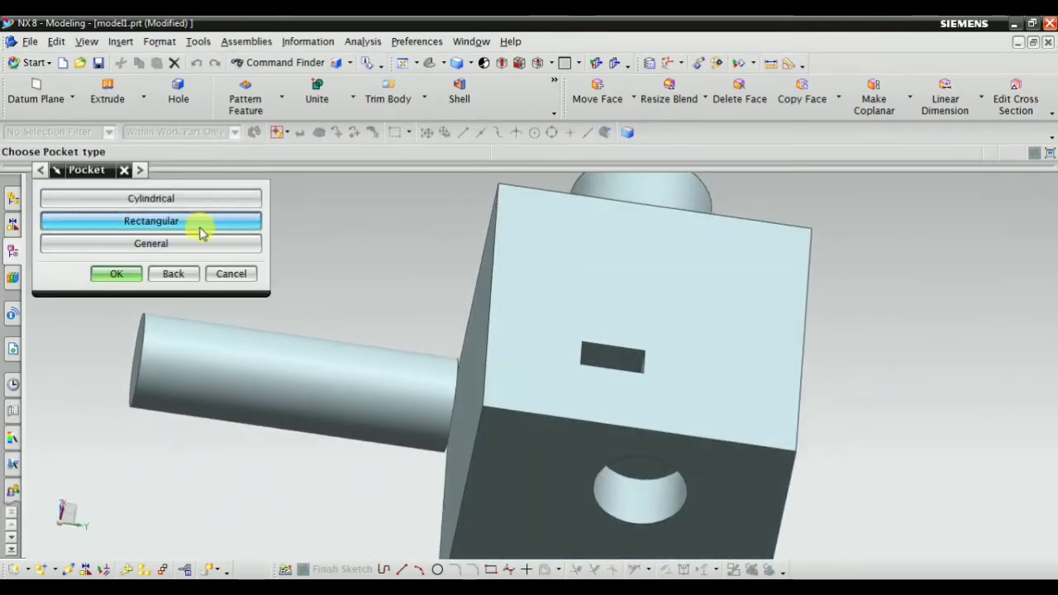
{"action": "scroll", "coordinate": [504, 386], "scroll_direction": "down", "scroll_amount": 2}
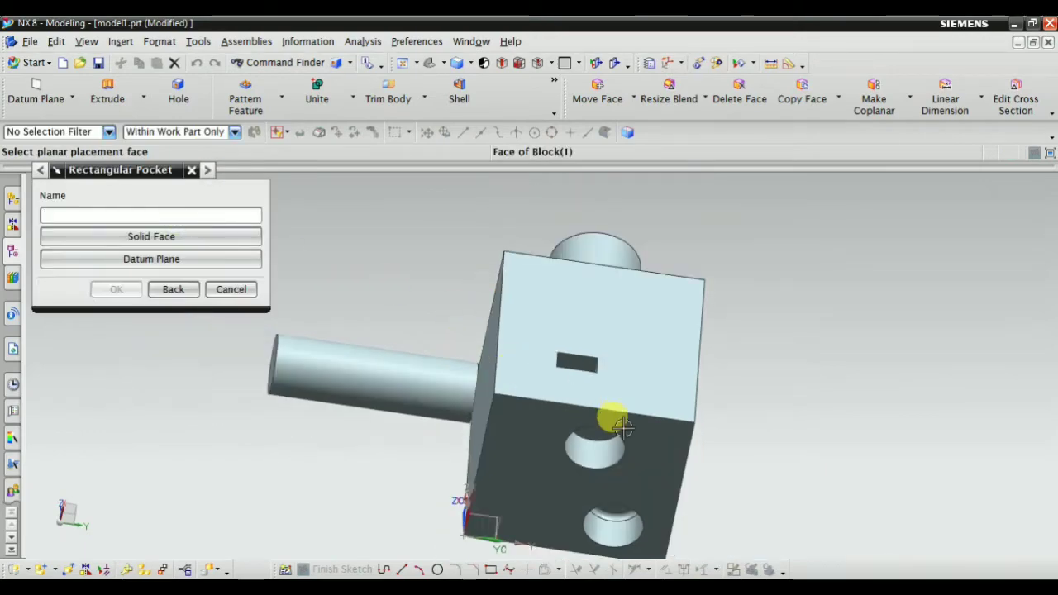
{"action": "left_click", "coordinate": [647, 314]}
{"action": "middle_click_drag", "start_coordinate": [460, 316], "coordinate": [397, 265]}
{"action": "left_click", "coordinate": [151, 237]}
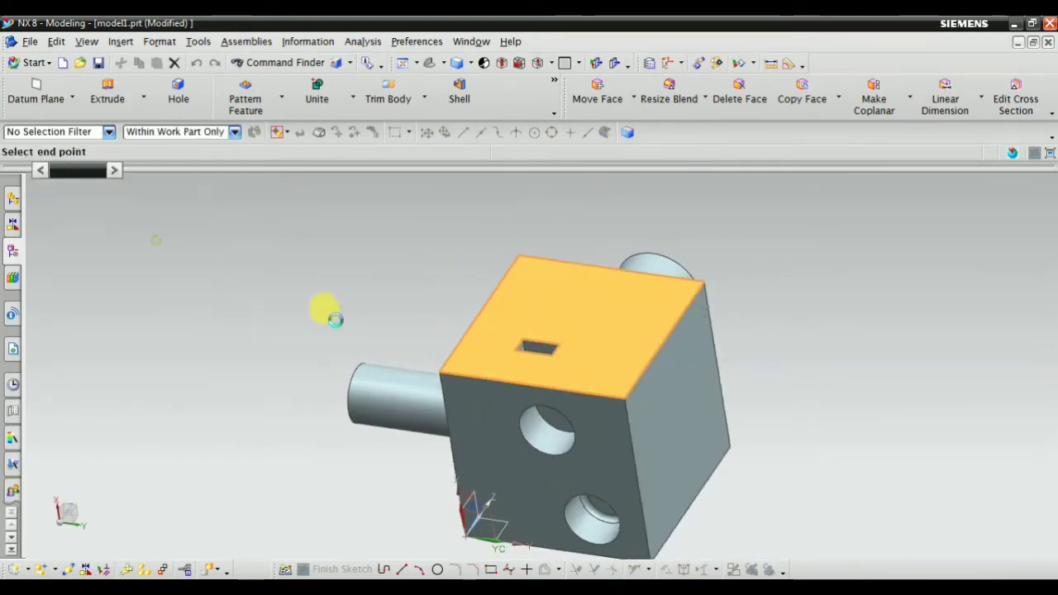
{"action": "left_click", "coordinate": [683, 321]}
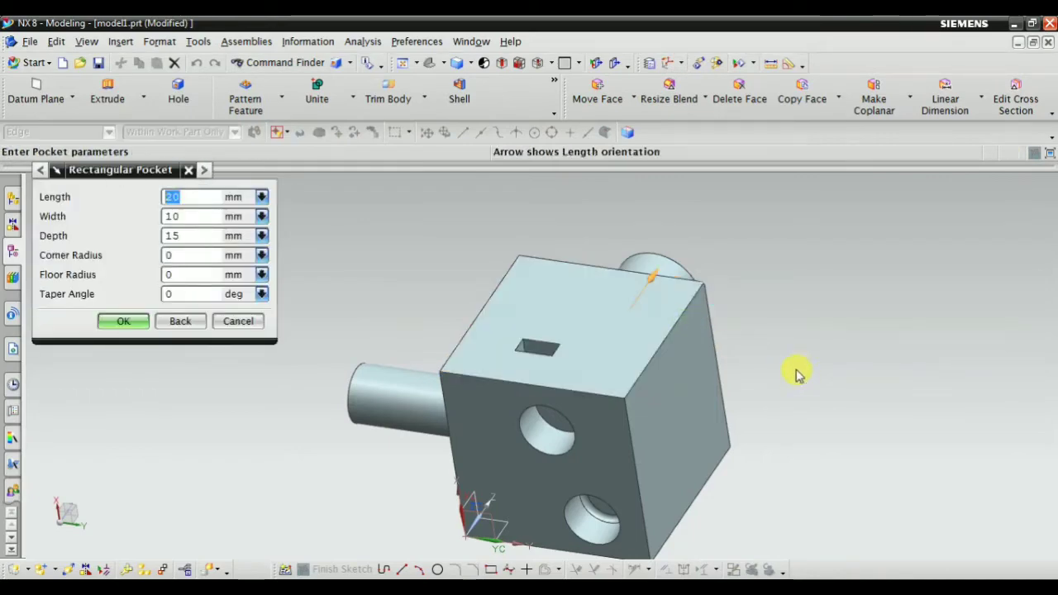
Try to define the pocket as 45 mm long, 20 mm wide, 30 mm deep, with 2 mm corner and floor radii and 3° taper
{"action": "middle_click_drag", "start_coordinate": [799, 372], "coordinate": [709, 418]}
{"action": "scroll", "coordinate": [550, 387], "scroll_direction": "up", "scroll_amount": 3}
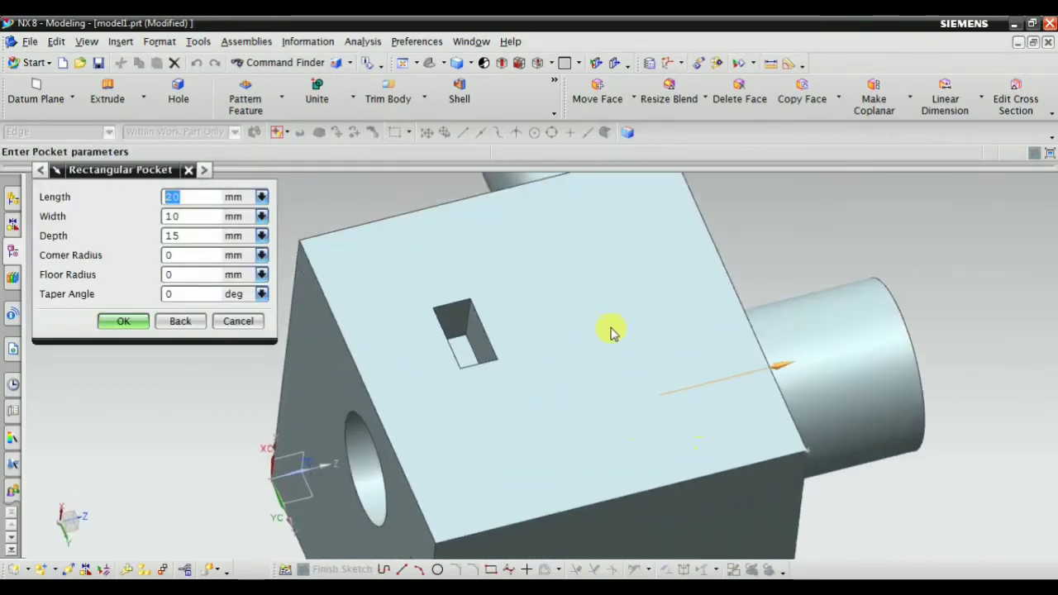
{"action": "scroll", "coordinate": [612, 331], "scroll_direction": "down", "scroll_amount": 3}
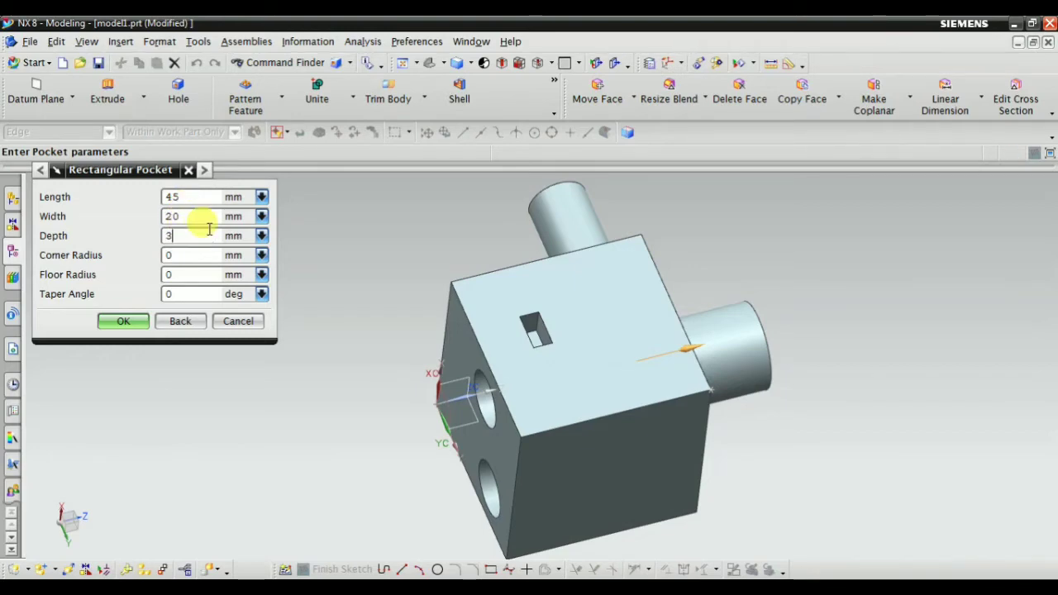
{"action": "left_click", "coordinate": [190, 254]}
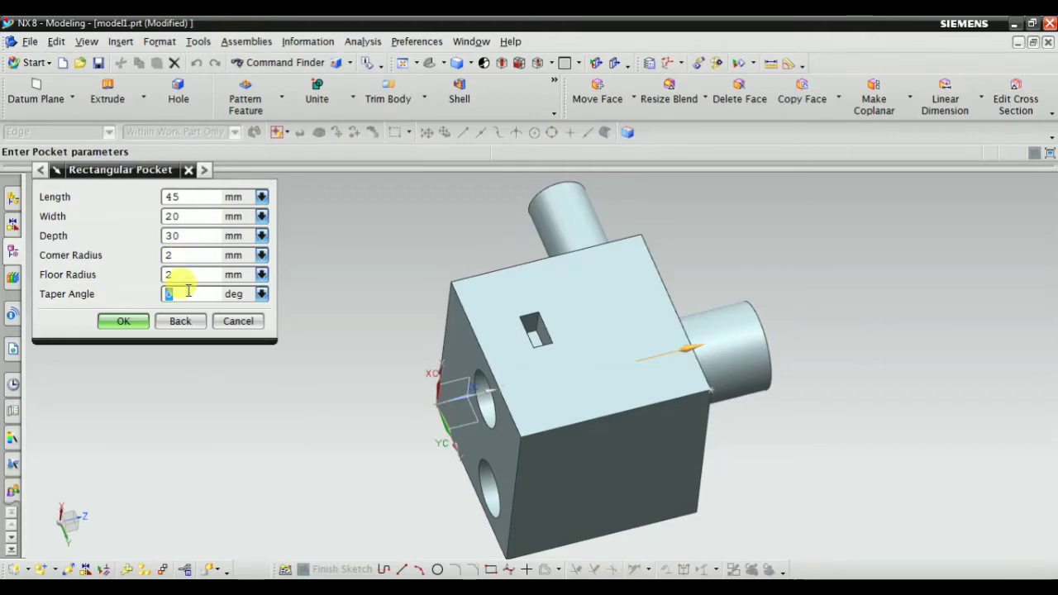
{"action": "left_click", "coordinate": [114, 322]}
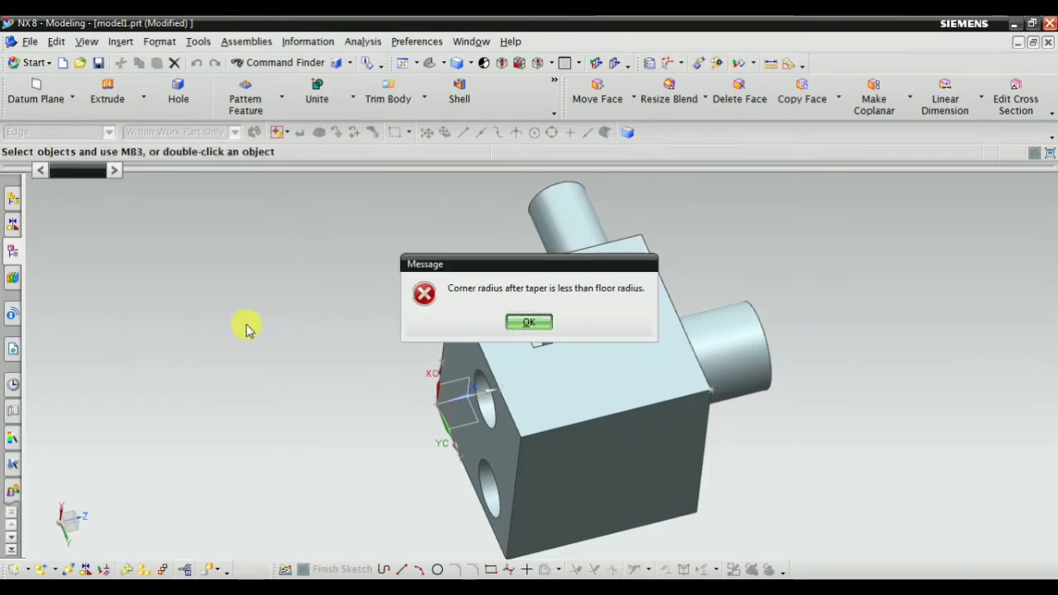
{"action": "left_click", "coordinate": [530, 323]}
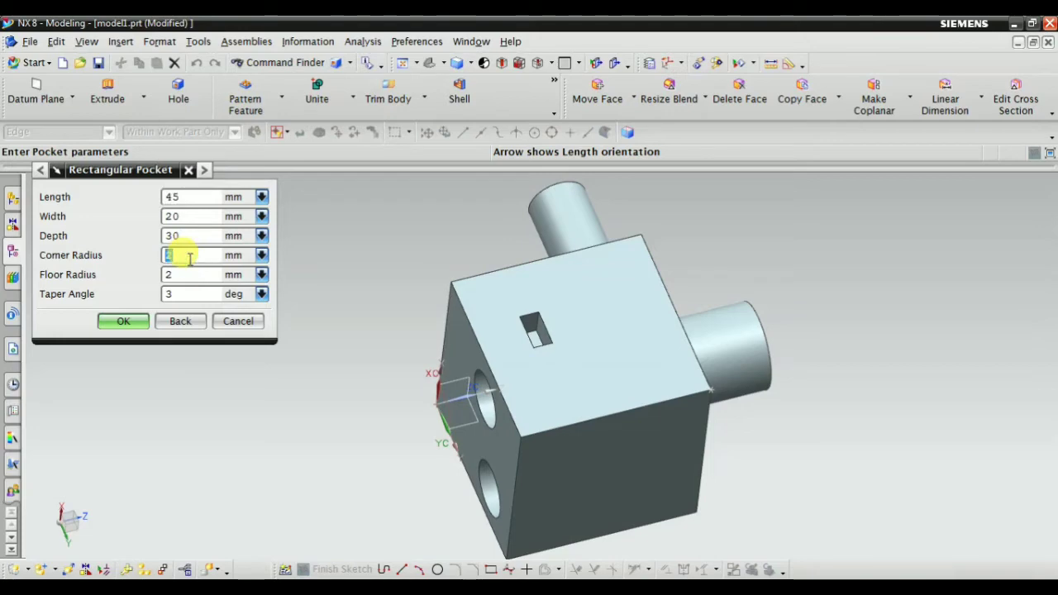
Enter a larger corner radius for the pocket, accept its parameters and check the rounded outline on the face
{"action": "left_click", "coordinate": [122, 321]}
{"action": "scroll", "coordinate": [674, 349], "scroll_direction": "up", "scroll_amount": 5}
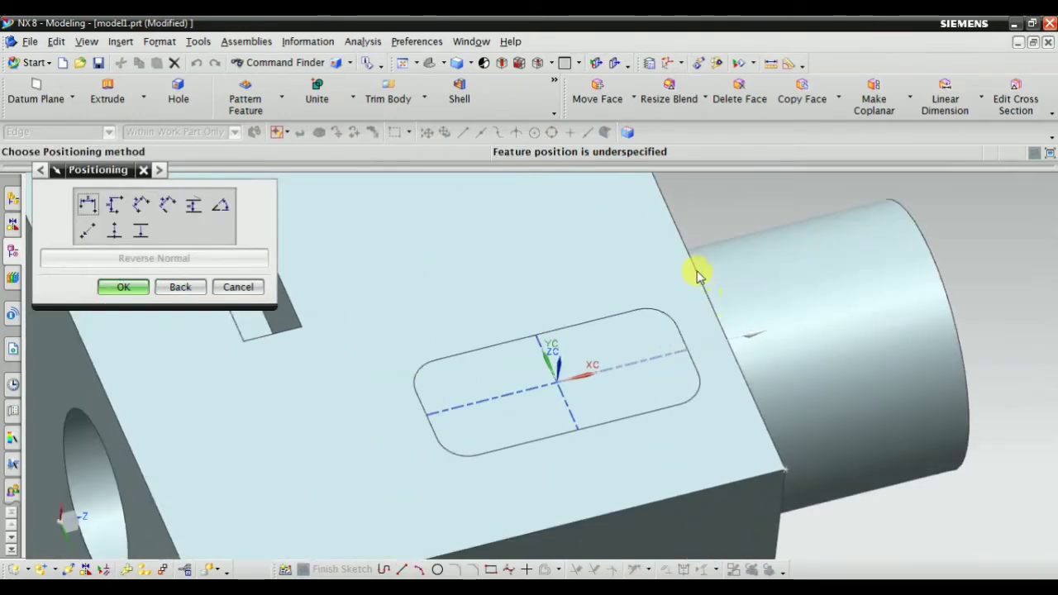
{"action": "scroll", "coordinate": [697, 274], "scroll_direction": "down", "scroll_amount": 2}
{"action": "middle_click_drag", "start_coordinate": [711, 383], "coordinate": [643, 300]}
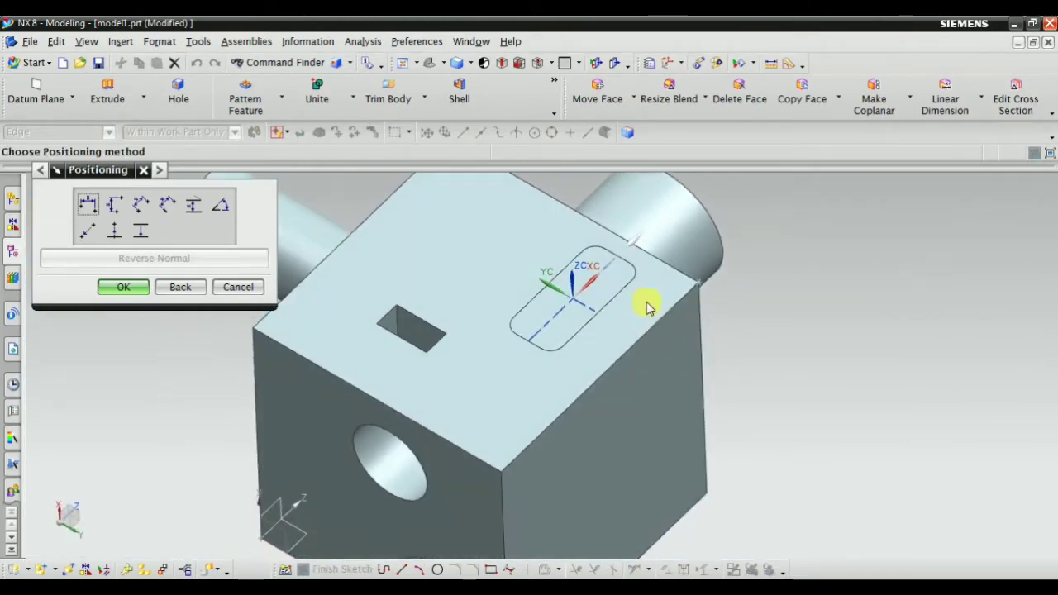
{"action": "scroll", "coordinate": [610, 258], "scroll_direction": "up", "scroll_amount": 3}
{"action": "scroll", "coordinate": [643, 372], "scroll_direction": "down", "scroll_amount": 4}
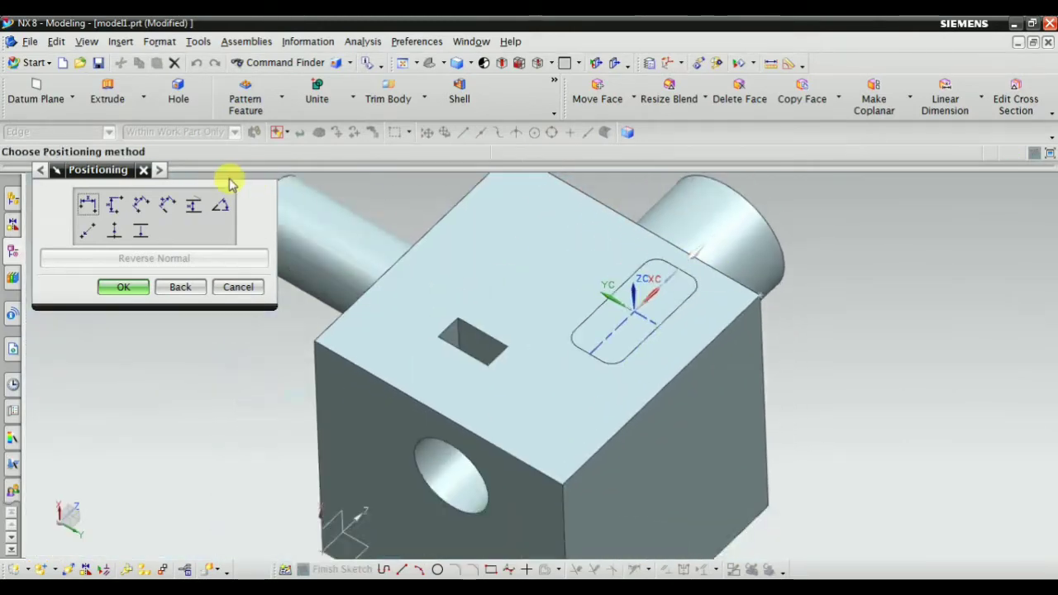
Position the pocket vertically with its lengthwise centre line 25 mm from the neighbouring long edge of the face
{"action": "left_click", "coordinate": [116, 206]}
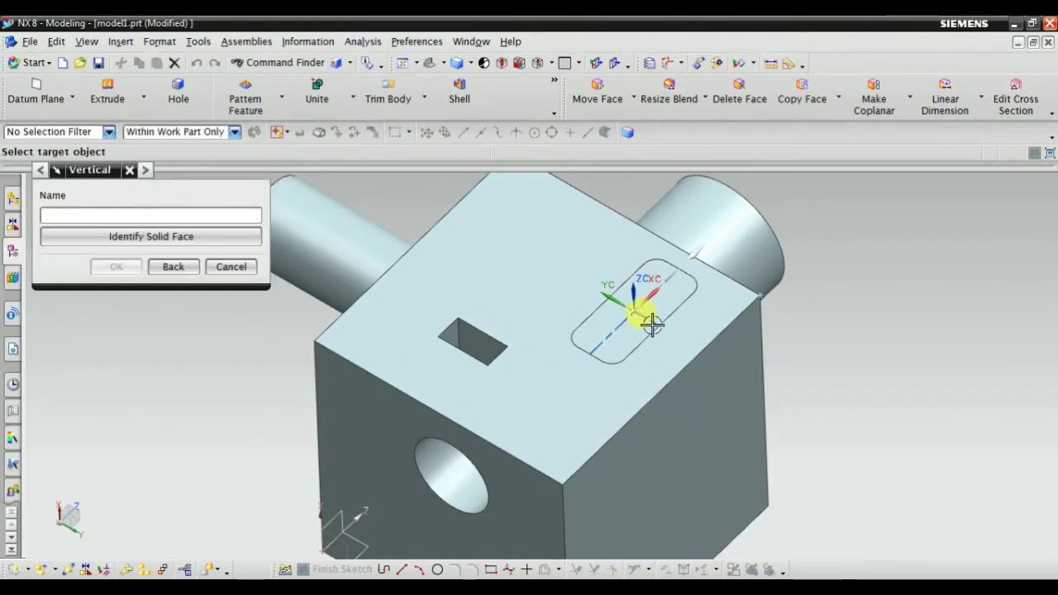
{"action": "left_click", "coordinate": [652, 390]}
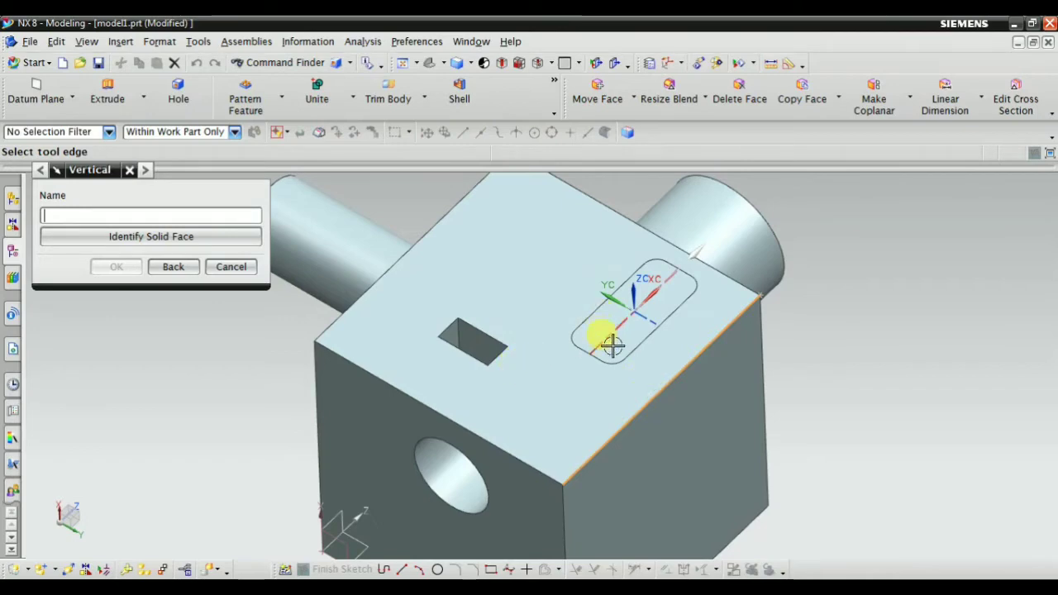
{"action": "scroll", "coordinate": [612, 342], "scroll_direction": "up", "scroll_amount": 3}
{"action": "left_click", "coordinate": [600, 324]}
{"action": "scroll", "coordinate": [649, 337], "scroll_direction": "down", "scroll_amount": 6}
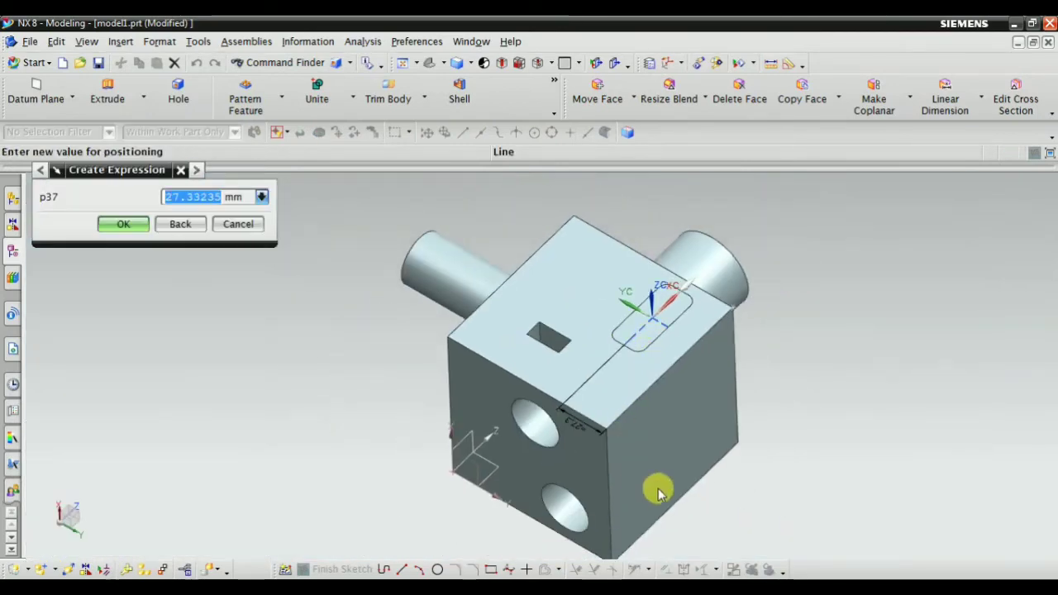
{"action": "middle_click_drag", "start_coordinate": [673, 440], "coordinate": [748, 419]}
{"action": "scroll", "coordinate": [749, 420], "scroll_direction": "up", "scroll_amount": 2}
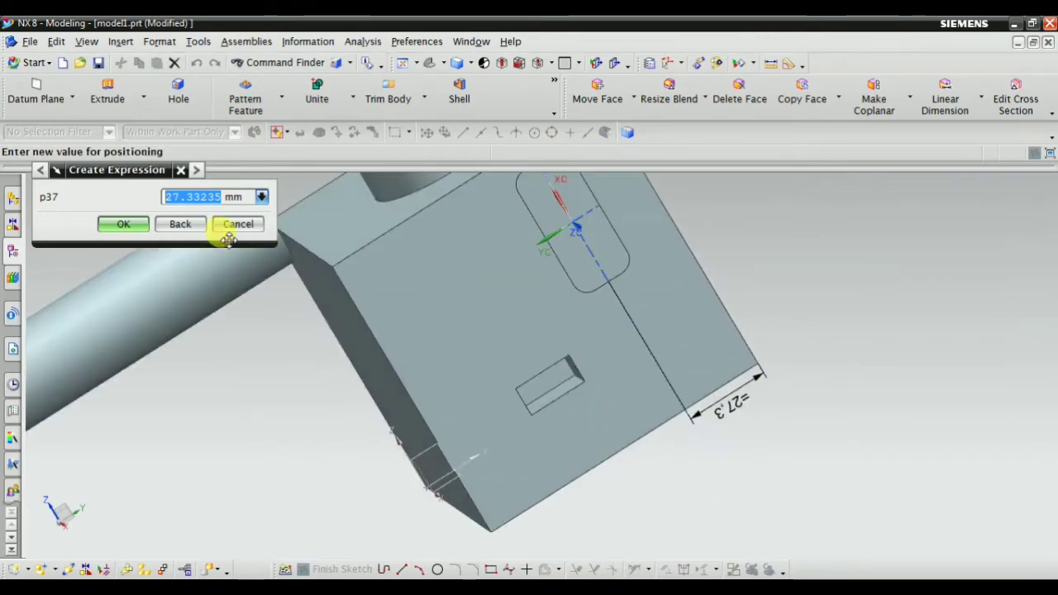
{"action": "type", "text": "25"}
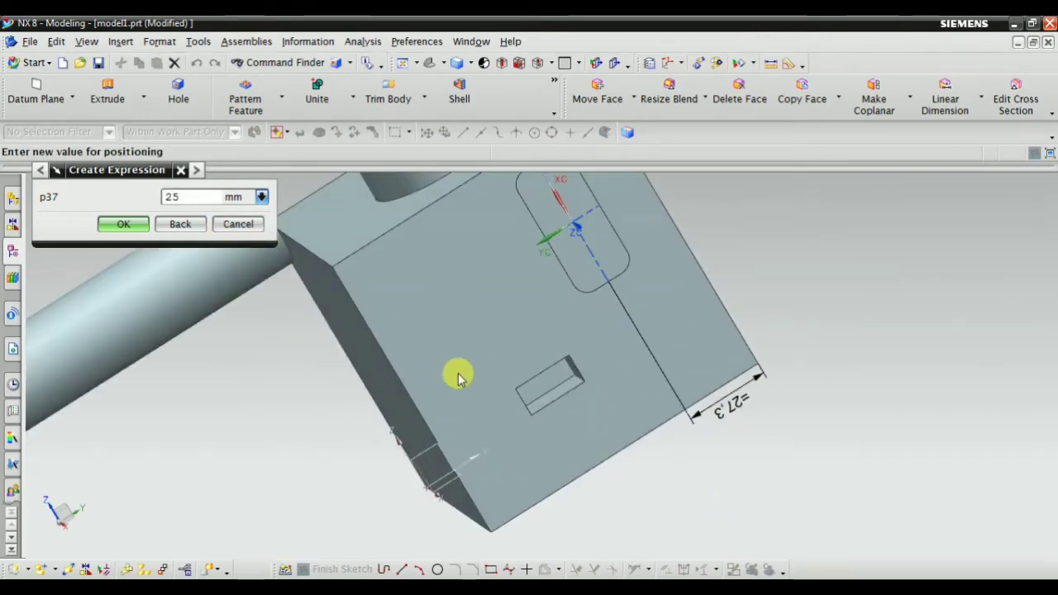
{"action": "middle_click_drag", "start_coordinate": [455, 373], "coordinate": [175, 269]}
{"action": "left_click", "coordinate": [114, 228]}
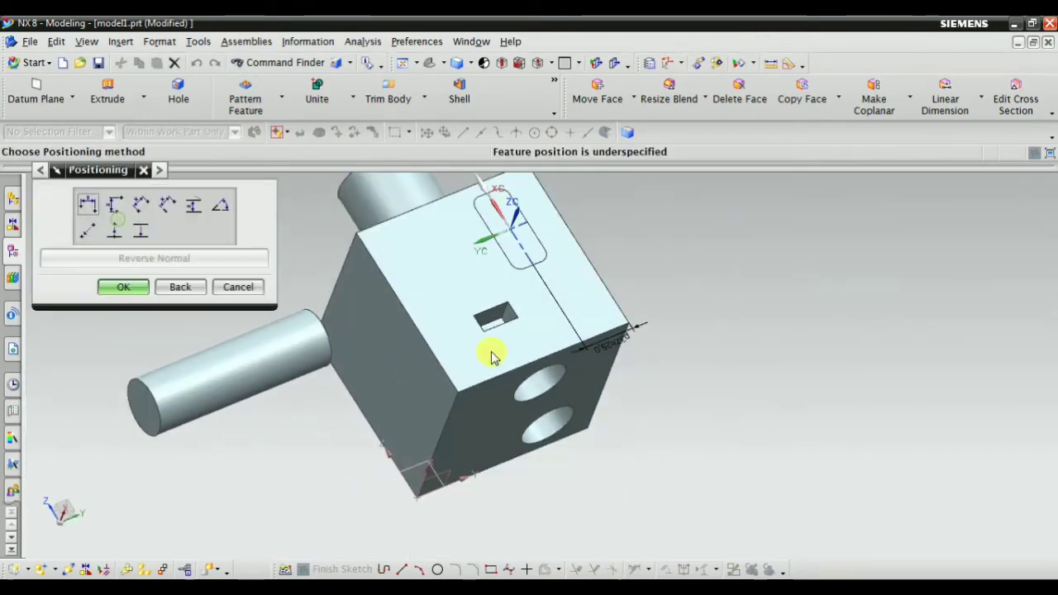
Position the pocket's crosswise centre line horizontally 70 mm from the face edge above the cylindrical holes, create the pocket and leave the command
{"action": "scroll", "coordinate": [569, 418], "scroll_direction": "down", "scroll_amount": 2}
{"action": "scroll", "coordinate": [625, 250], "scroll_direction": "up", "scroll_amount": 2}
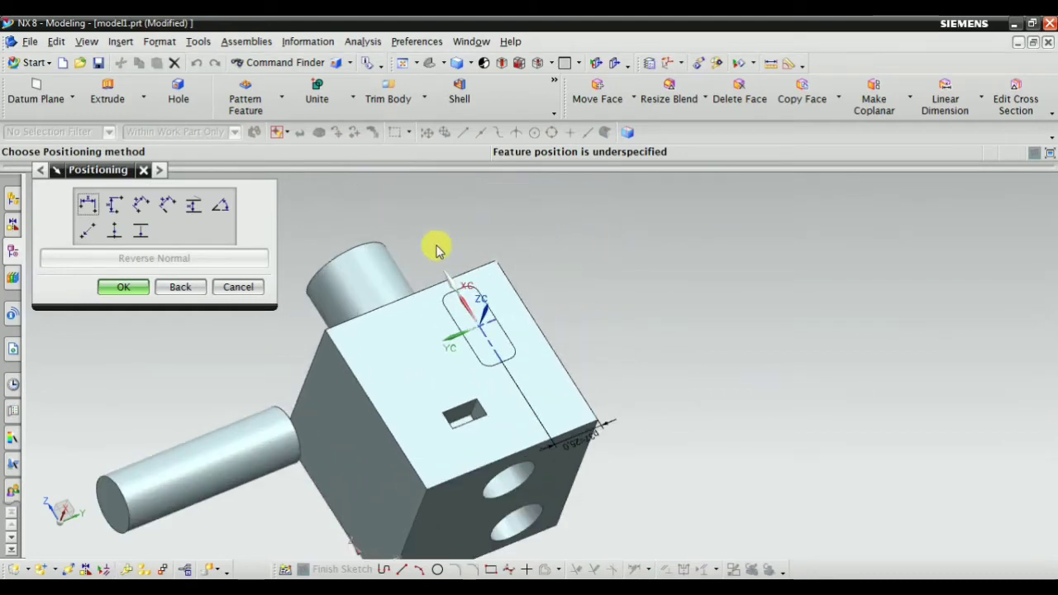
{"action": "left_click", "coordinate": [88, 206]}
{"action": "scroll", "coordinate": [657, 430], "scroll_direction": "up", "scroll_amount": 4}
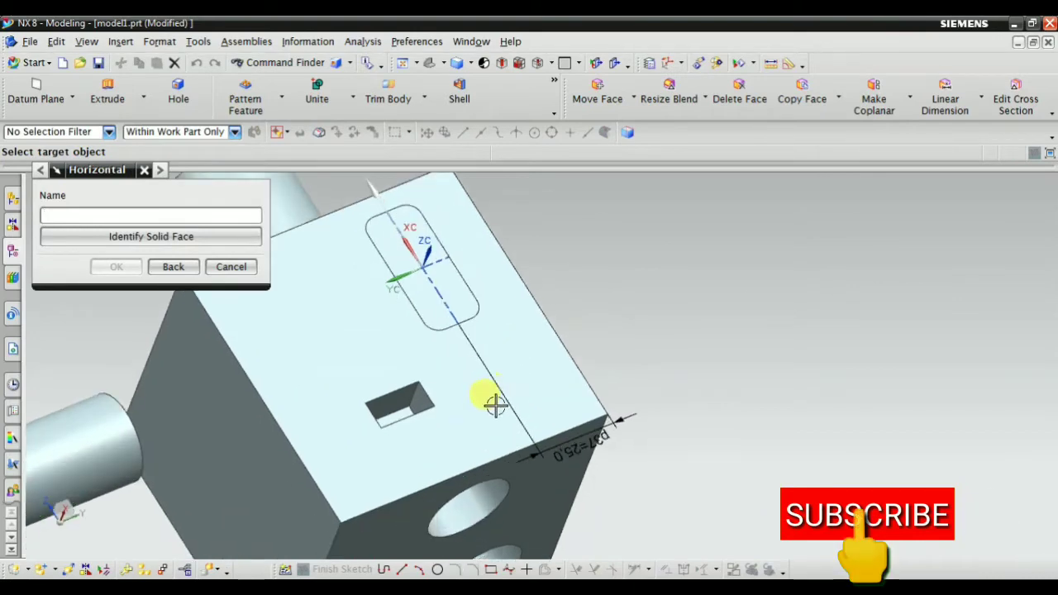
{"action": "left_click", "coordinate": [480, 463]}
{"action": "scroll", "coordinate": [479, 283], "scroll_direction": "up", "scroll_amount": 4}
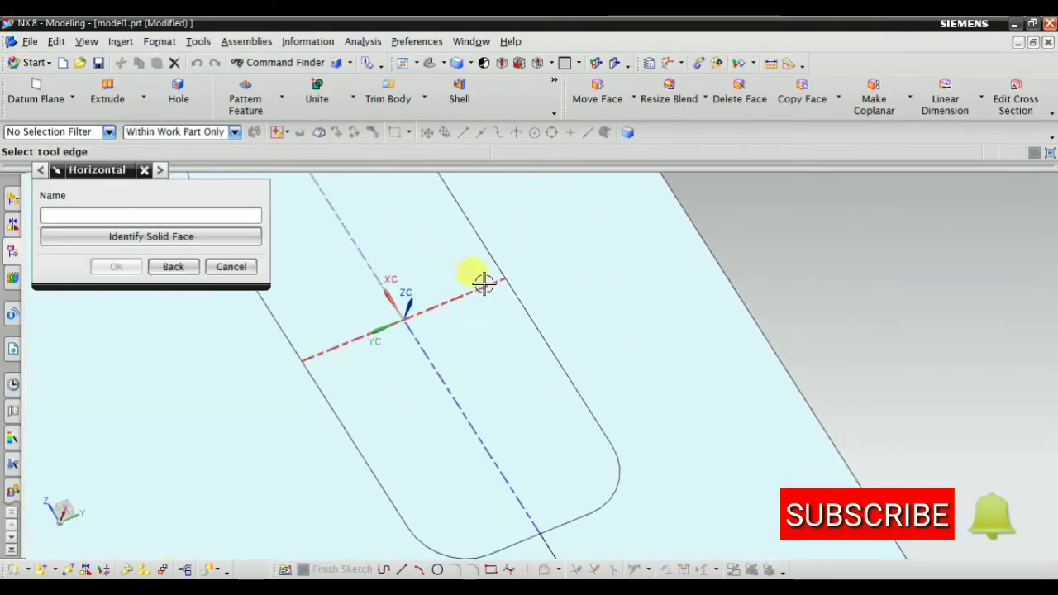
{"action": "left_click", "coordinate": [474, 289]}
{"action": "scroll", "coordinate": [498, 328], "scroll_direction": "down", "scroll_amount": 2}
{"action": "scroll", "coordinate": [498, 327], "scroll_direction": "down", "scroll_amount": 2}
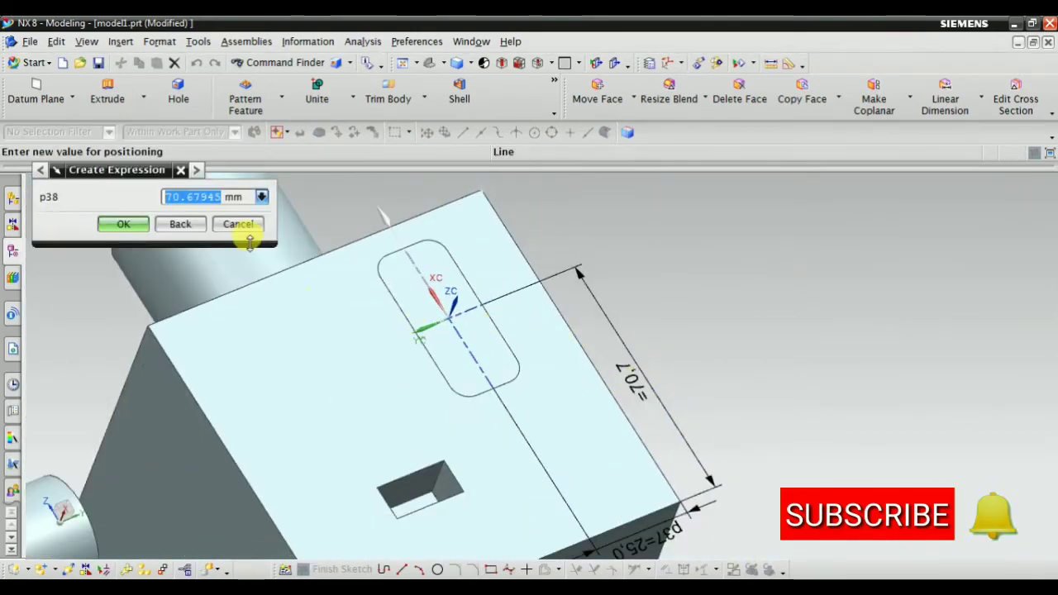
{"action": "type", "text": "70"}
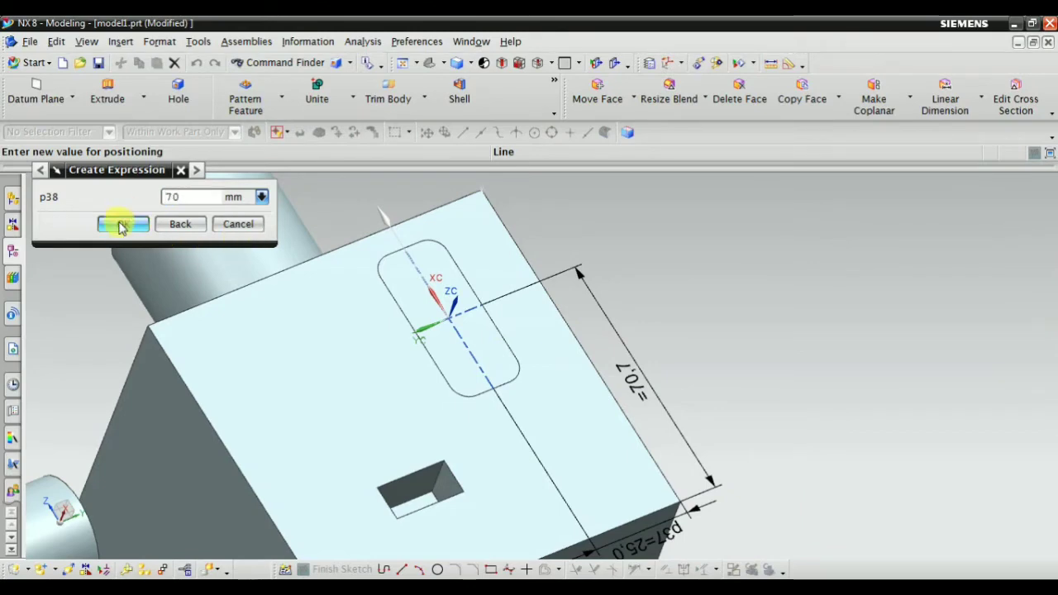
{"action": "left_click", "coordinate": [121, 225]}
{"action": "scroll", "coordinate": [501, 279], "scroll_direction": "down", "scroll_amount": 2}
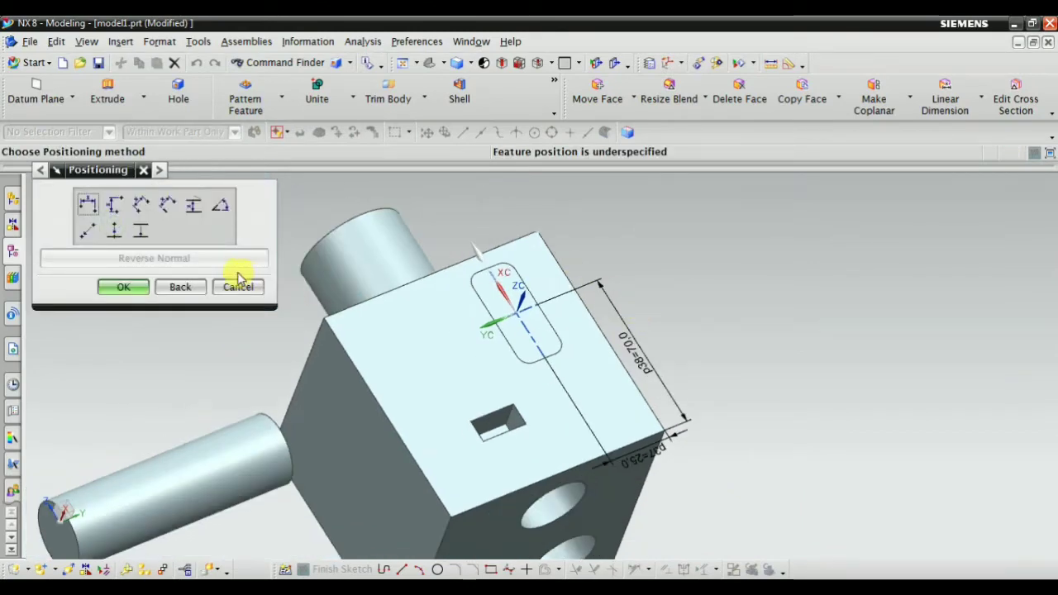
{"action": "left_click", "coordinate": [116, 289]}
{"action": "scroll", "coordinate": [501, 298], "scroll_direction": "up", "scroll_amount": 3}
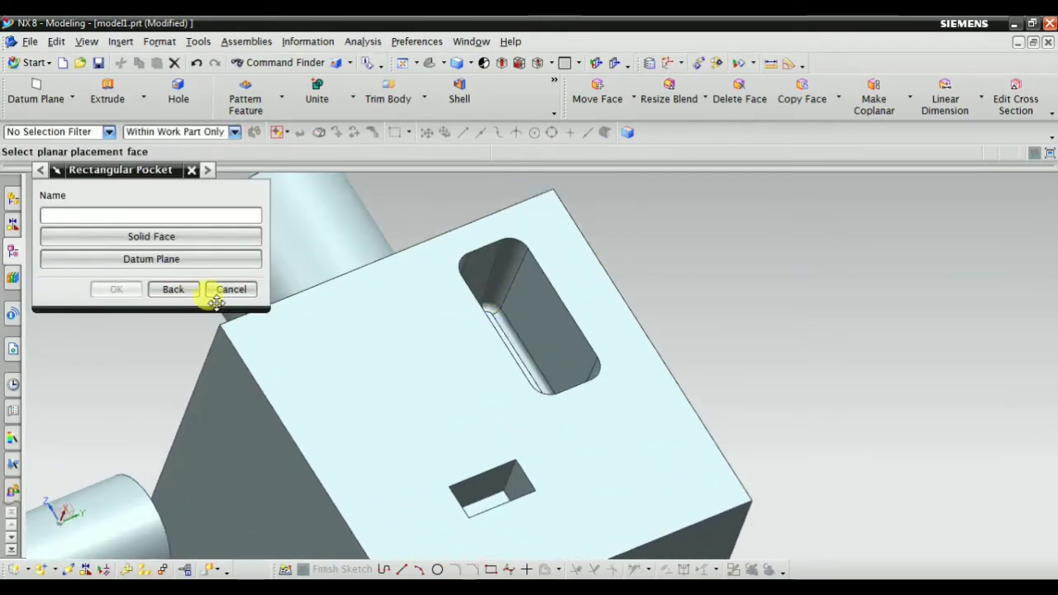
{"action": "left_click", "coordinate": [233, 289]}
Examine the new pocket's corner radius, floor radius and tapered walls from several angles
{"action": "scroll", "coordinate": [378, 386], "scroll_direction": "down", "scroll_amount": 2}
{"action": "middle_click_drag", "start_coordinate": [378, 386], "coordinate": [493, 460]}
{"action": "scroll", "coordinate": [572, 388], "scroll_direction": "up", "scroll_amount": 2}
{"action": "middle_click_drag", "start_coordinate": [598, 356], "coordinate": [543, 388]}
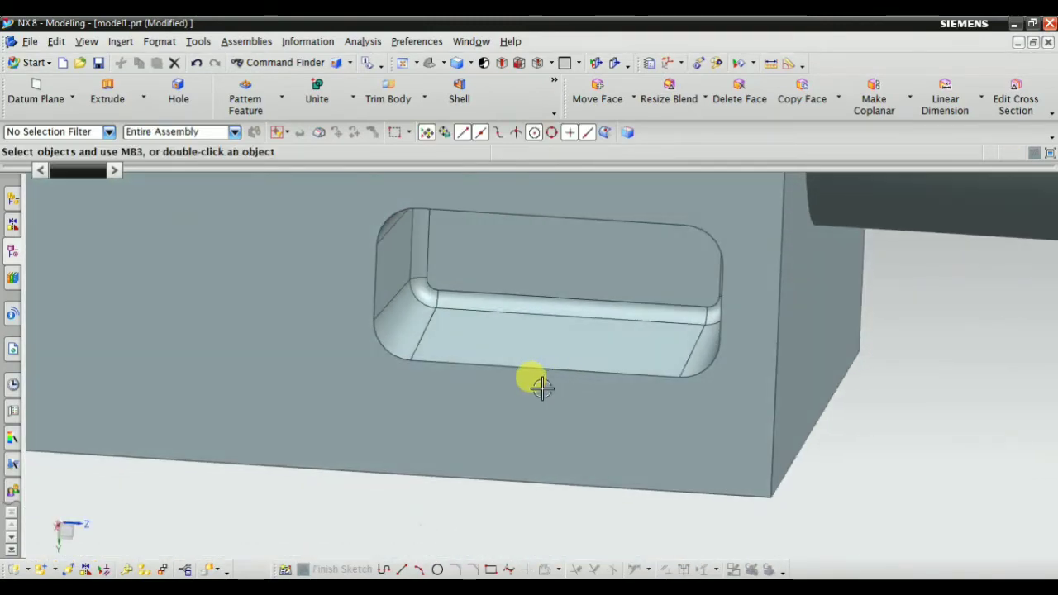
{"action": "scroll", "coordinate": [544, 388], "scroll_direction": "down", "scroll_amount": 4}
{"action": "middle_click_drag", "start_coordinate": [678, 357], "coordinate": [687, 381]}
{"action": "scroll", "coordinate": [561, 383], "scroll_direction": "up", "scroll_amount": 3}
{"action": "middle_click_drag", "start_coordinate": [561, 383], "coordinate": [359, 307]}
{"action": "scroll", "coordinate": [352, 278], "scroll_direction": "up", "scroll_amount": 3}
{"action": "scroll", "coordinate": [375, 314], "scroll_direction": "down", "scroll_amount": 3}
{"action": "scroll", "coordinate": [372, 312], "scroll_direction": "up", "scroll_amount": 3}
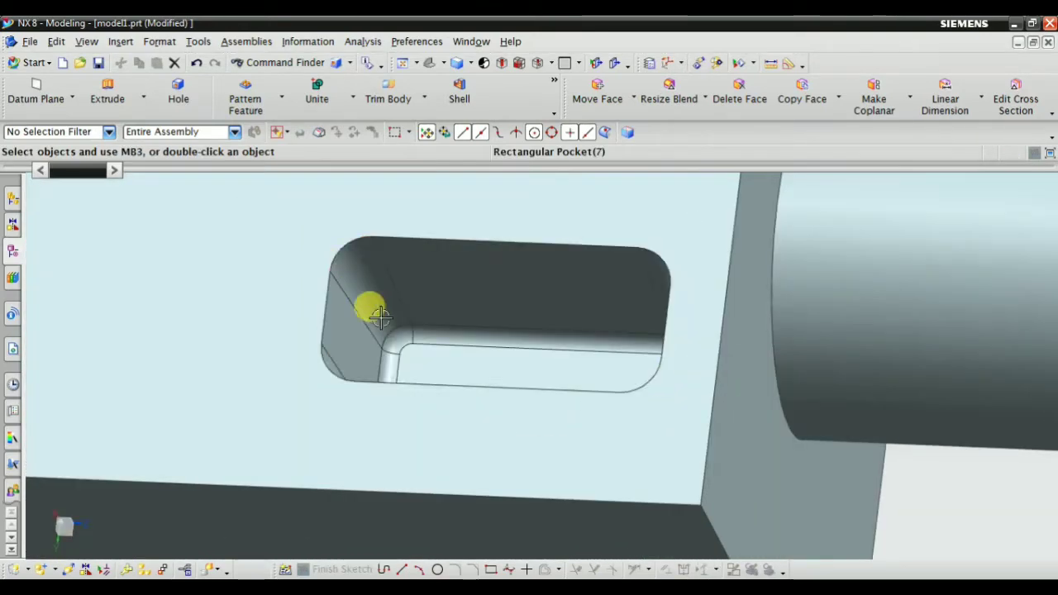
{"action": "scroll", "coordinate": [381, 317], "scroll_direction": "up", "scroll_amount": 1}
{"action": "scroll", "coordinate": [385, 308], "scroll_direction": "down", "scroll_amount": 3}
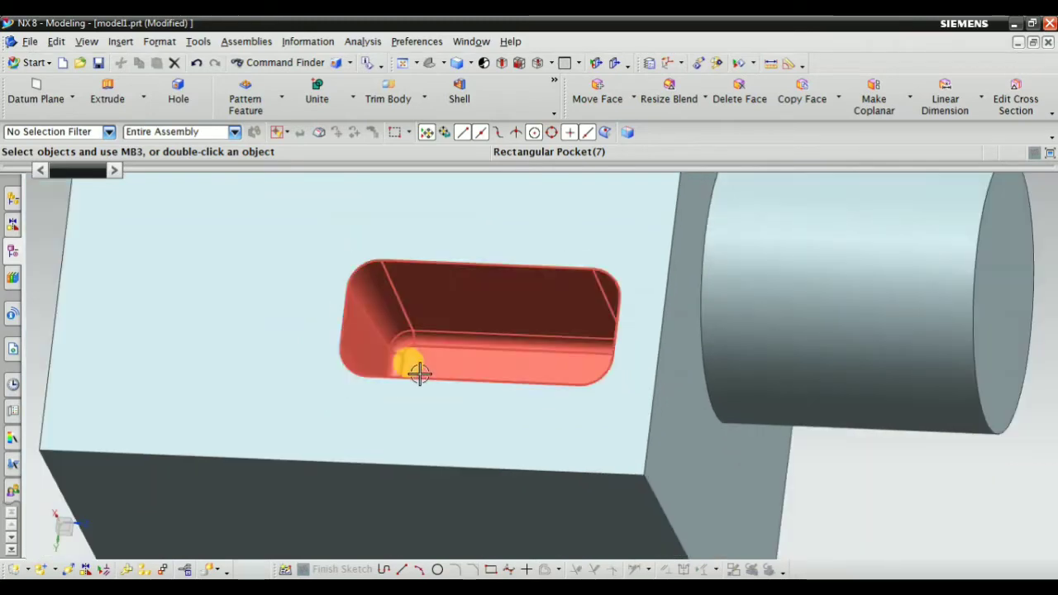
{"action": "middle_click_drag", "start_coordinate": [416, 371], "coordinate": [560, 366]}
{"action": "scroll", "coordinate": [560, 366], "scroll_direction": "down", "scroll_amount": 2}
{"action": "scroll", "coordinate": [786, 306], "scroll_direction": "down", "scroll_amount": 2}
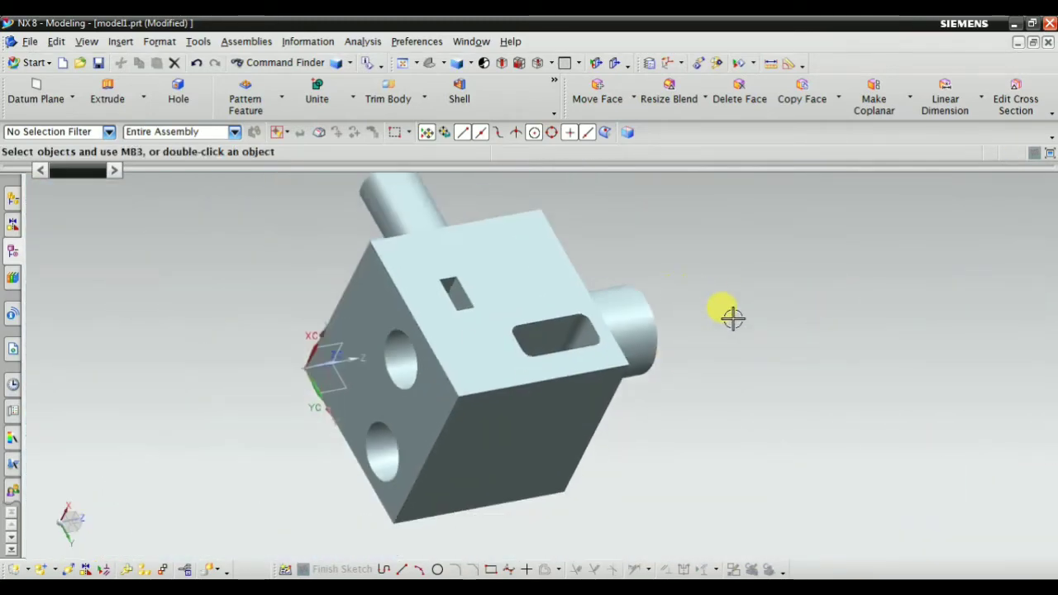
Switch the model's rendering style to shaded without edges
{"action": "mouse_move", "coordinate": [733, 314]}
{"action": "middle_mouse_down"}
{"action": "mouse_move", "coordinate": [739, 366]}
{"action": "mouse_move", "coordinate": [728, 331]}
{"action": "middle_mouse_up"}
{"action": "scroll", "coordinate": [721, 289], "scroll_direction": "up", "scroll_amount": 2}
{"action": "right_click", "coordinate": [734, 263]}
{"action": "scroll", "coordinate": [753, 295], "scroll_direction": "down", "scroll_amount": 3}
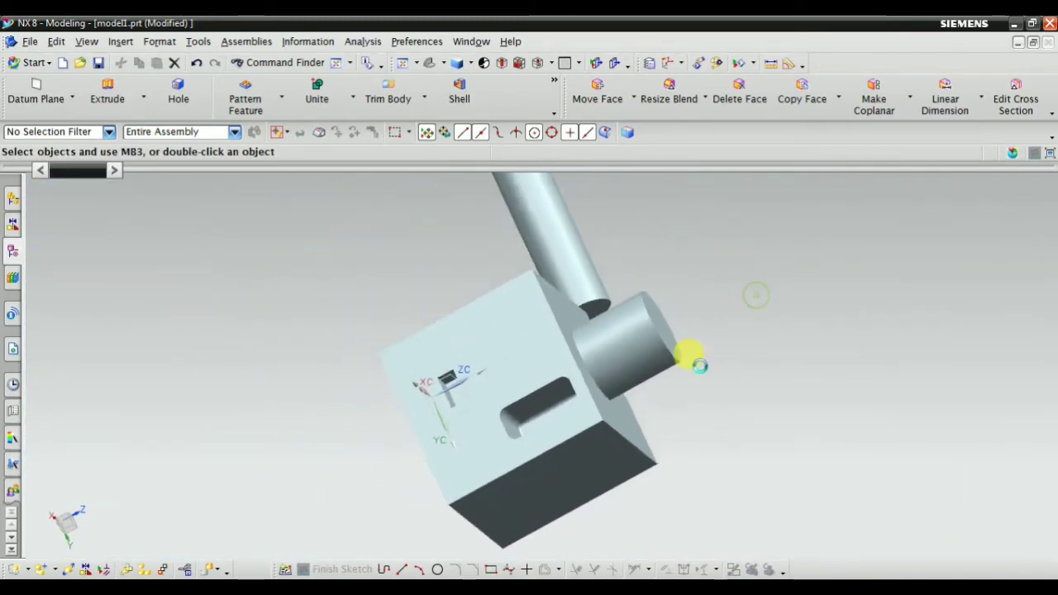
Examine both rectangular pockets and the rest of the block in the shaded display without edges
{"action": "scroll", "coordinate": [642, 323], "scroll_direction": "up", "scroll_amount": 4}
{"action": "middle_click_drag", "start_coordinate": [643, 323], "coordinate": [631, 345]}
{"action": "scroll", "coordinate": [517, 330], "scroll_direction": "down", "scroll_amount": 3}
{"action": "scroll", "coordinate": [516, 329], "scroll_direction": "up", "scroll_amount": 2}
{"action": "scroll", "coordinate": [619, 360], "scroll_direction": "down", "scroll_amount": 2}
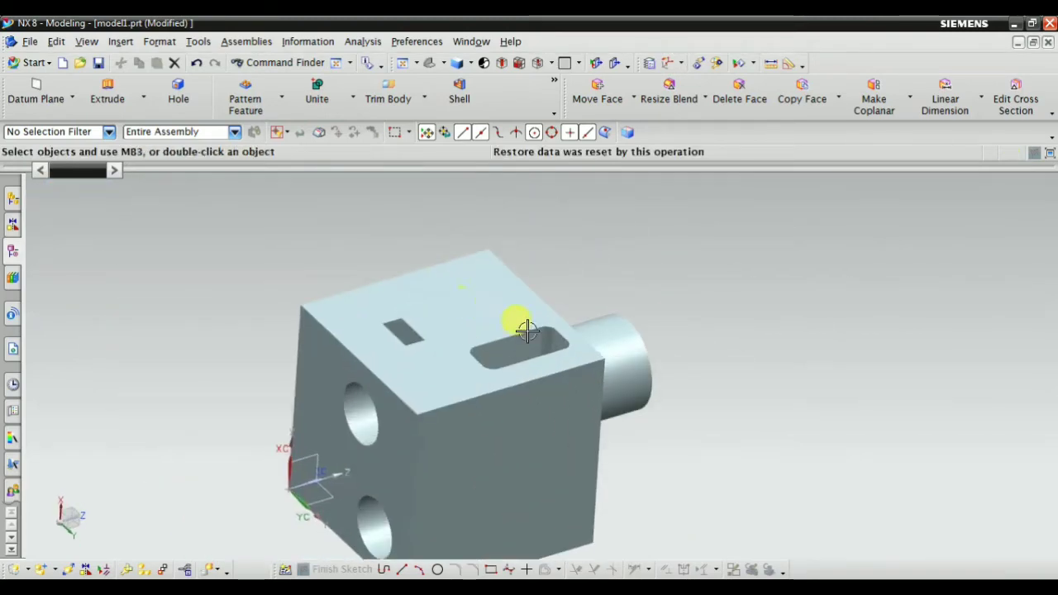
{"action": "middle_click_drag", "start_coordinate": [515, 326], "coordinate": [671, 383]}
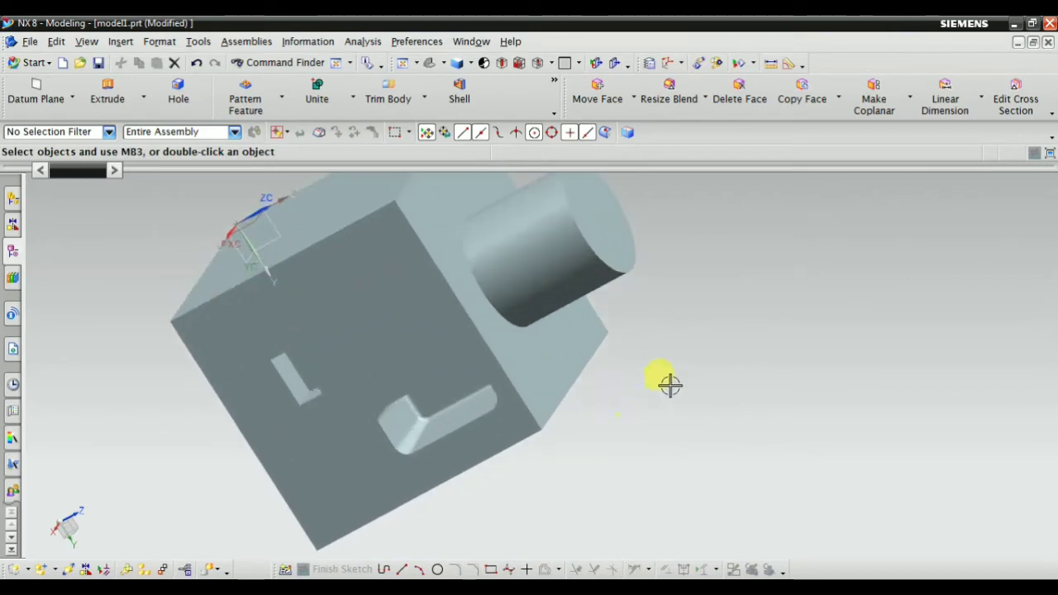
{"action": "middle_click_drag", "start_coordinate": [586, 382], "coordinate": [599, 362]}
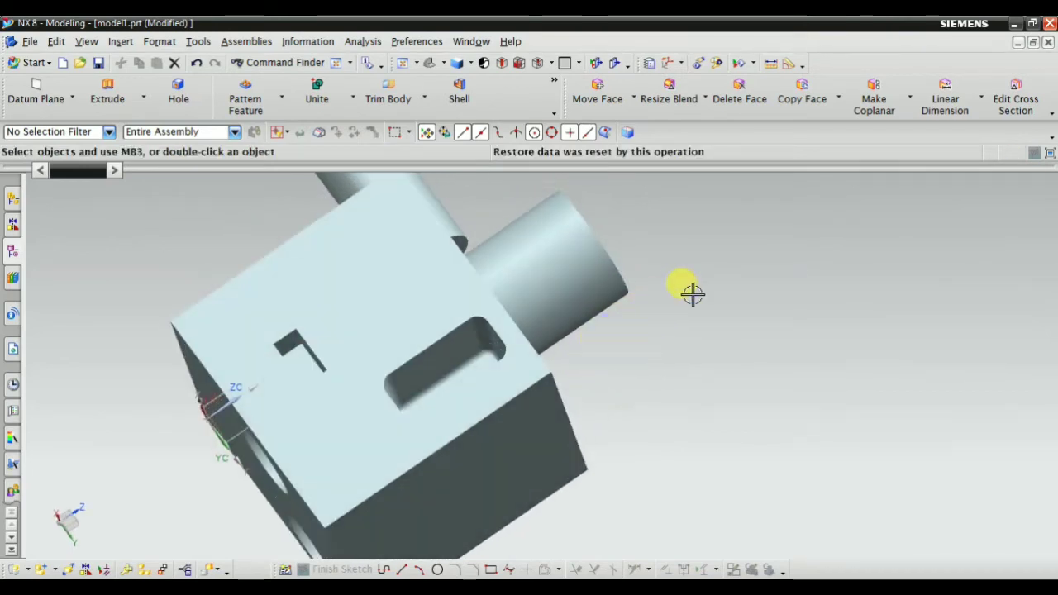
{"action": "scroll", "coordinate": [508, 284], "scroll_direction": "up", "scroll_amount": 2}
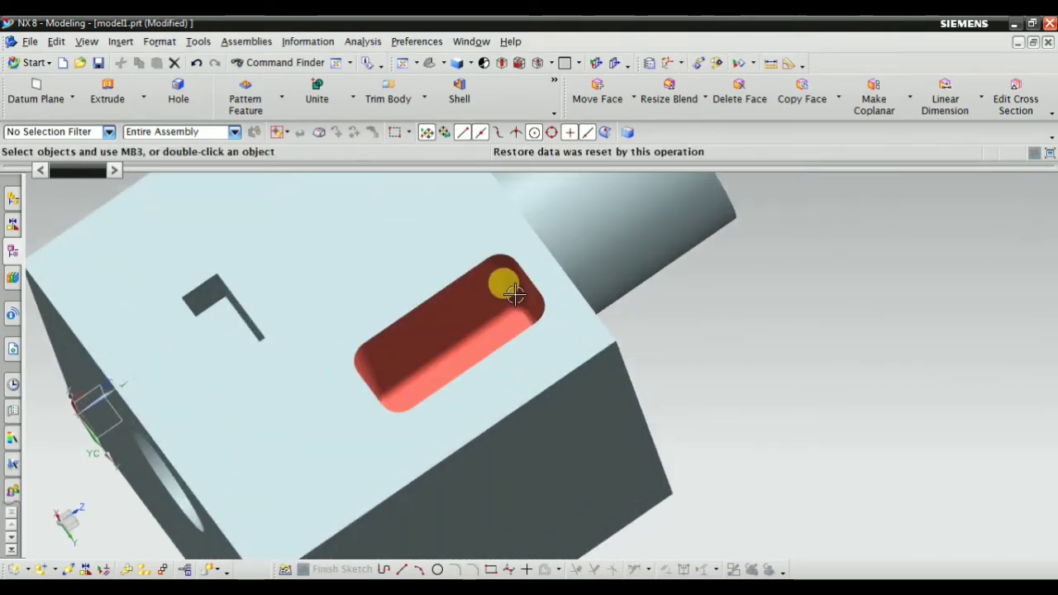
{"action": "scroll", "coordinate": [524, 359], "scroll_direction": "down", "scroll_amount": 2}
{"action": "middle_click_drag", "start_coordinate": [524, 359], "coordinate": [579, 363]}
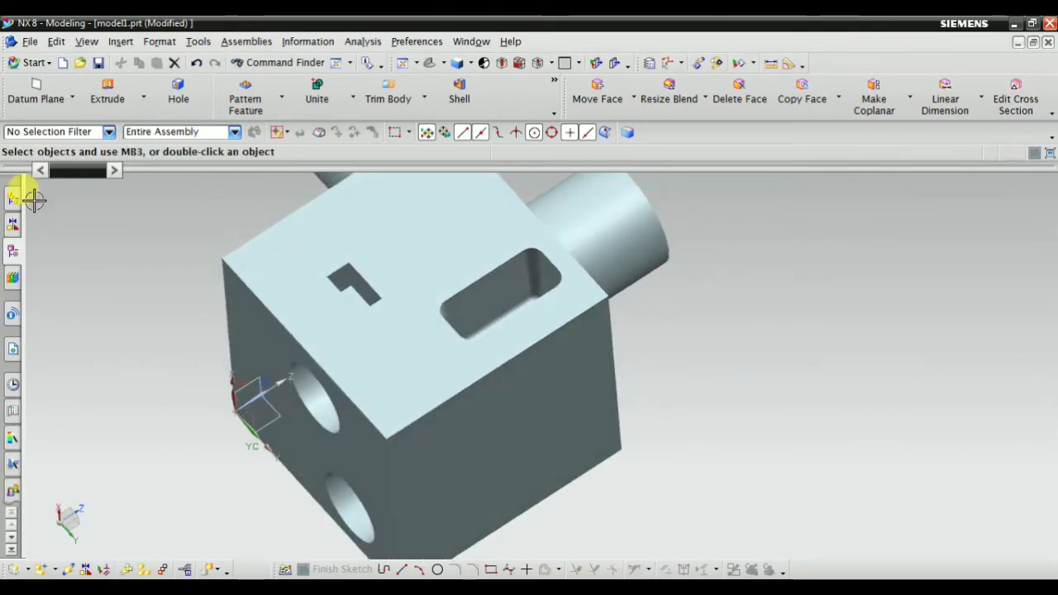
Try to increase the corner radius of Rectangular Pocket (7) by editing its feature parameters
{"action": "left_click", "coordinate": [14, 252]}
{"action": "left_click", "coordinate": [97, 379]}
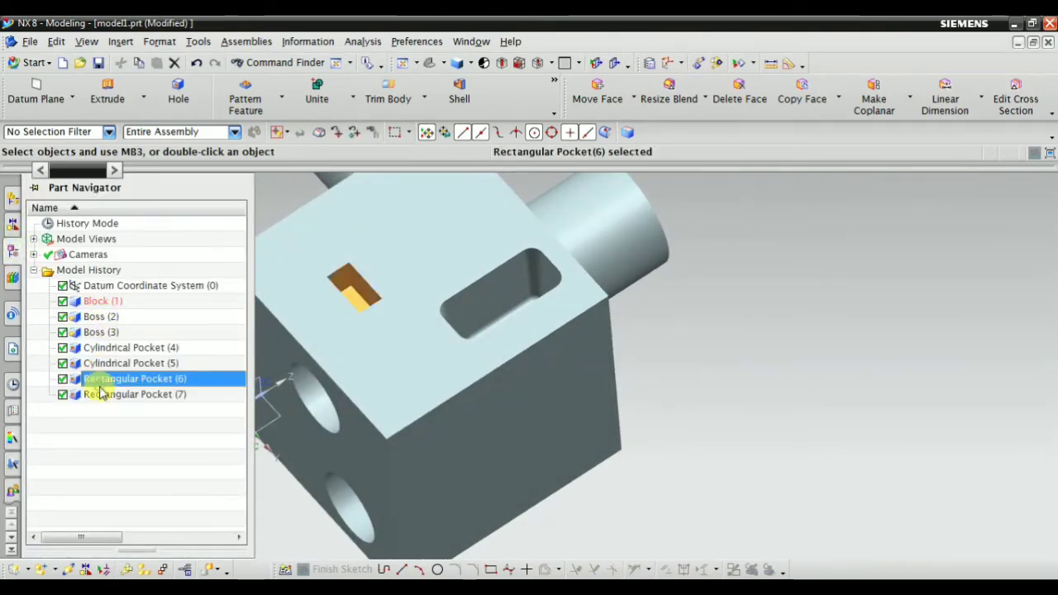
{"action": "left_click", "coordinate": [99, 394]}
{"action": "right_click", "coordinate": [100, 394]}
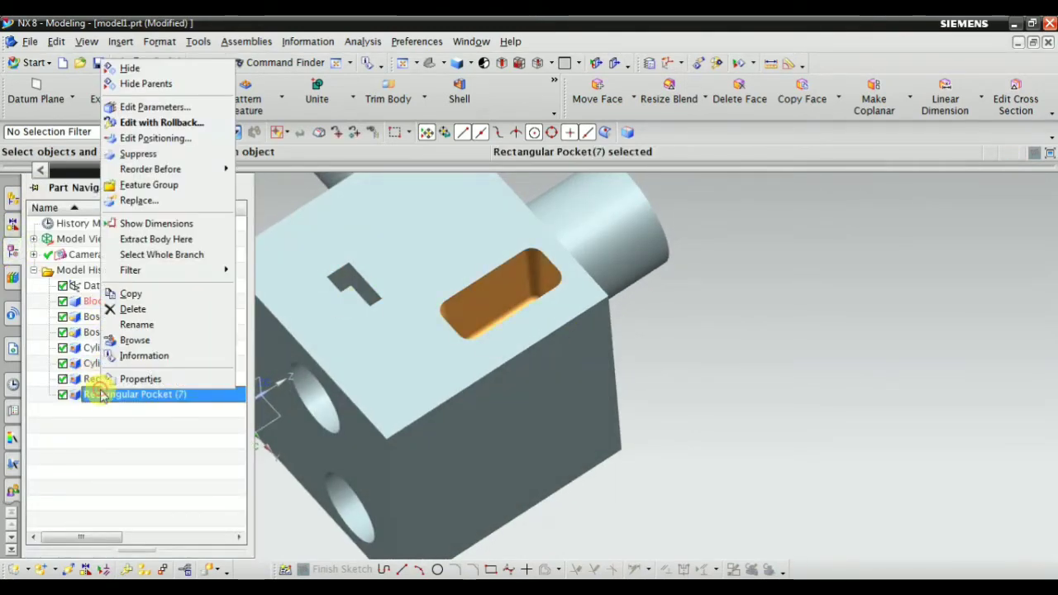
{"action": "left_click", "coordinate": [150, 107]}
{"action": "left_click", "coordinate": [153, 198]}
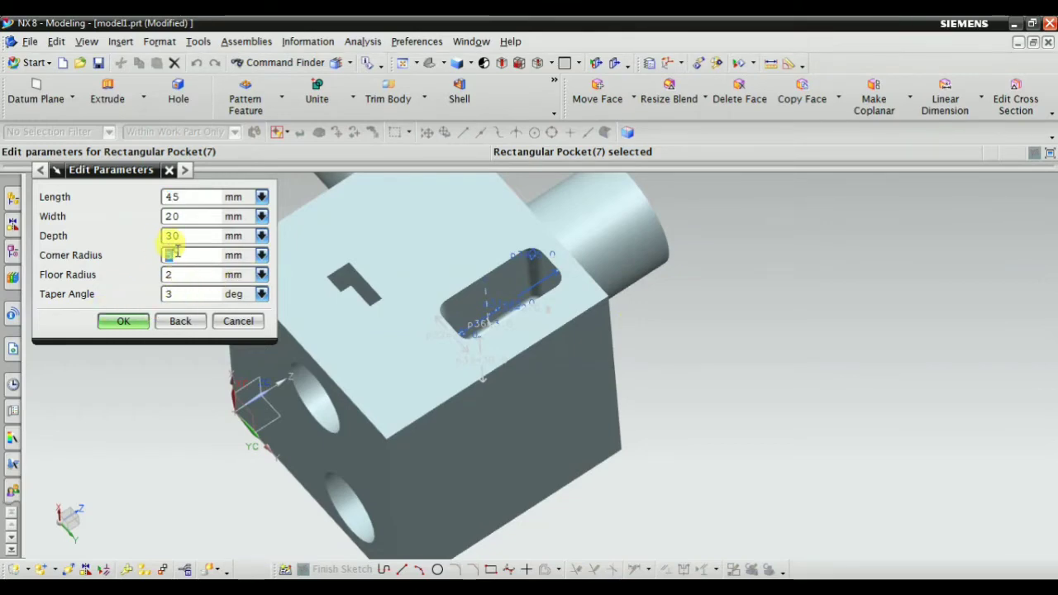
{"action": "scroll", "coordinate": [469, 250], "scroll_direction": "up", "scroll_amount": 3}
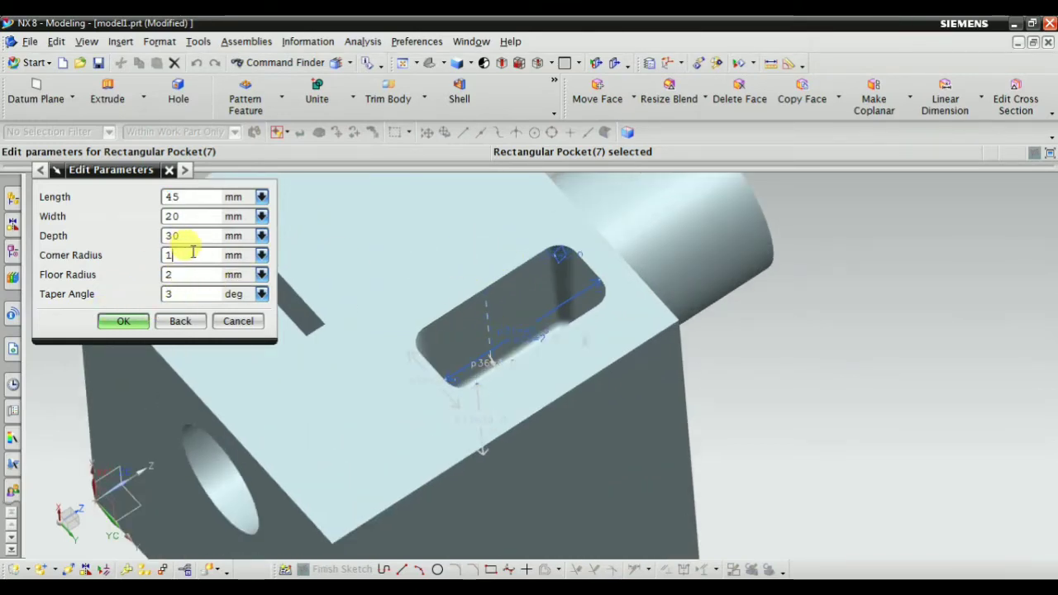
{"action": "left_click", "coordinate": [139, 318]}
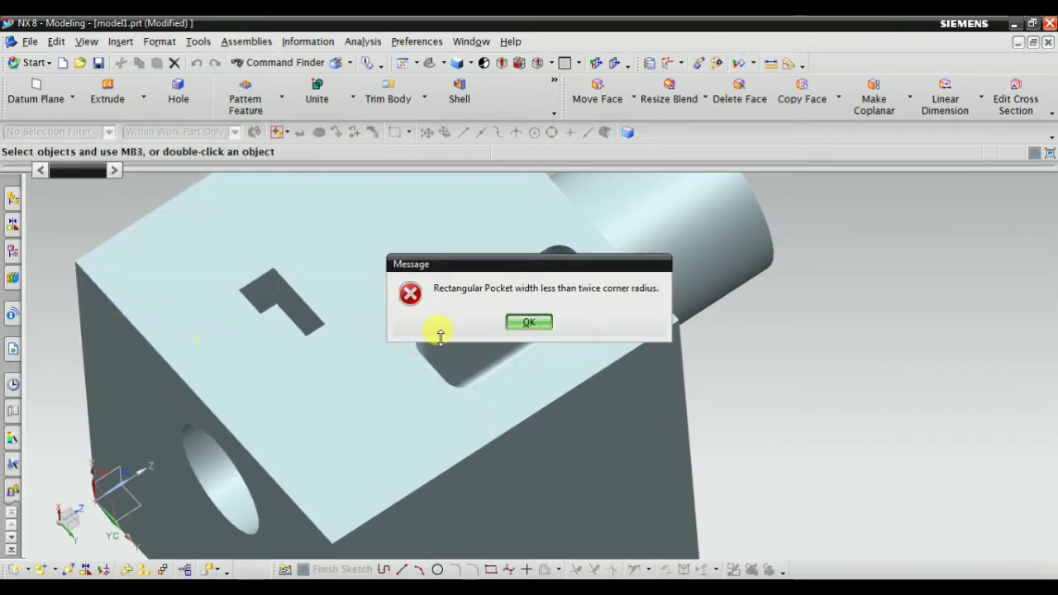
{"action": "left_click", "coordinate": [530, 323]}
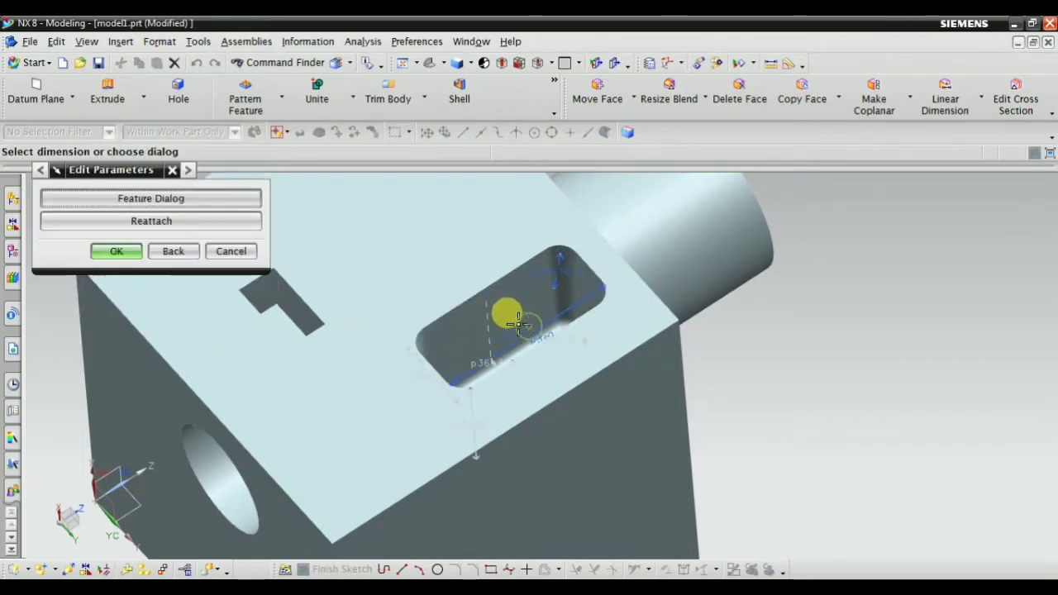
Finish the parameter edit, close the information window and undo the pocket change
{"action": "left_click", "coordinate": [137, 248]}
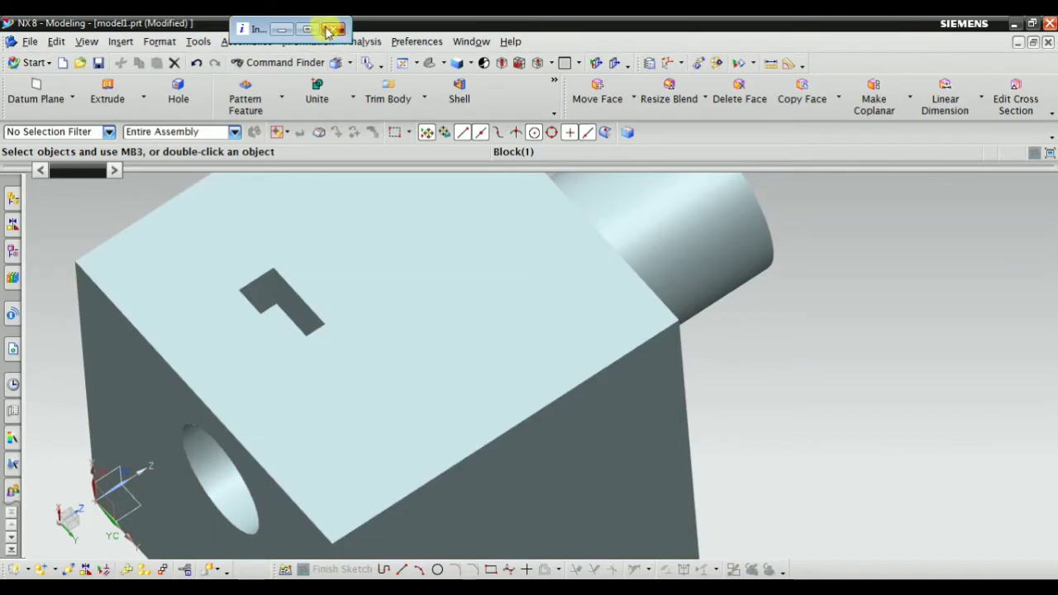
{"action": "left_click", "coordinate": [339, 29]}
{"action": "left_click", "coordinate": [196, 62]}
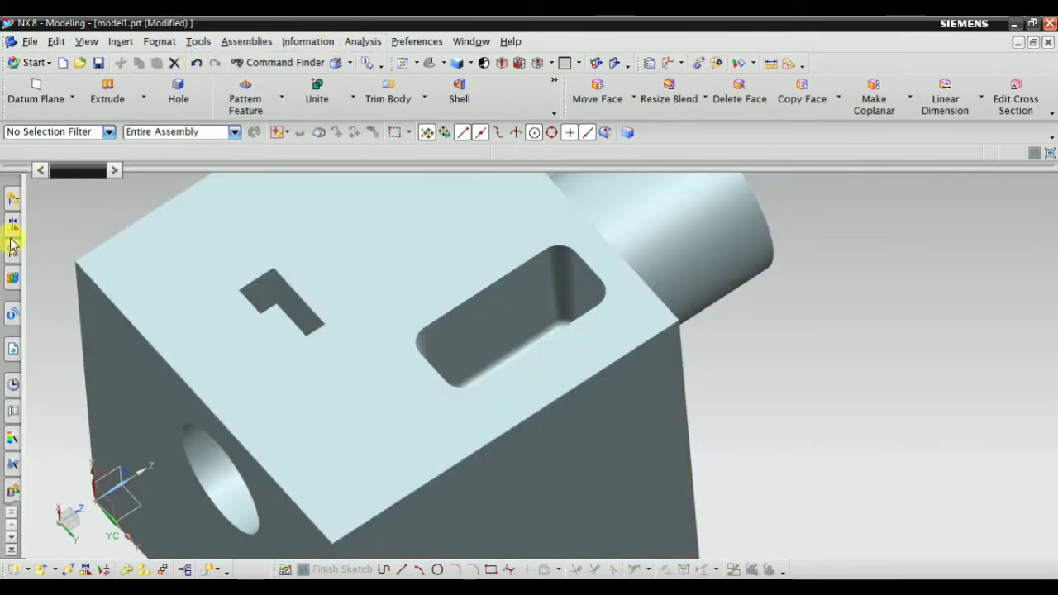
Edit the parameters of Rectangular Pocket (7), setting the floor radius to 3 mm and a larger corner radius, and apply them
{"action": "left_click", "coordinate": [12, 242]}
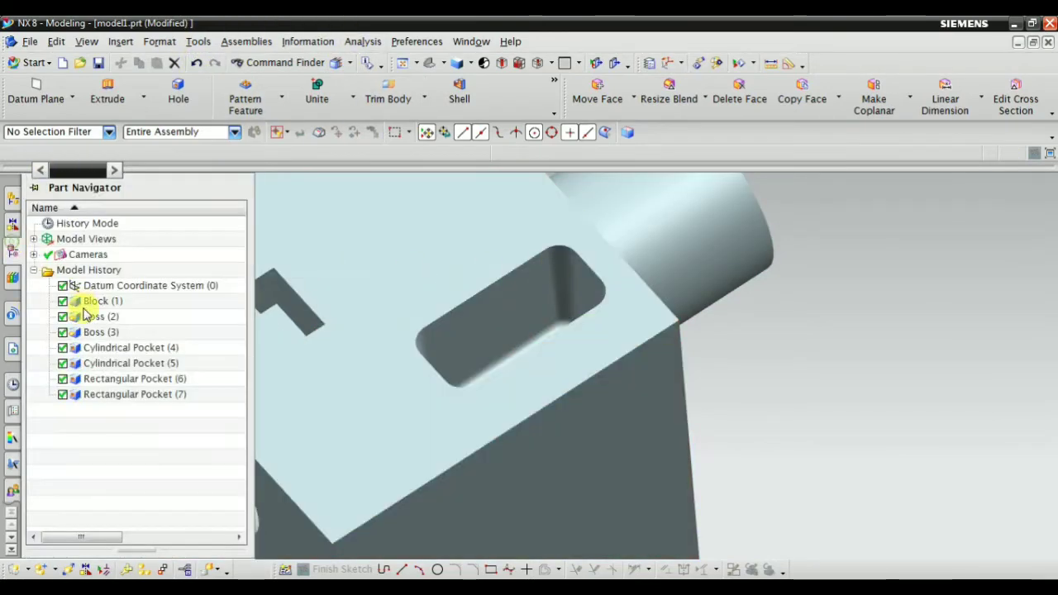
{"action": "double_click", "coordinate": [113, 397]}
{"action": "left_click", "coordinate": [240, 204]}
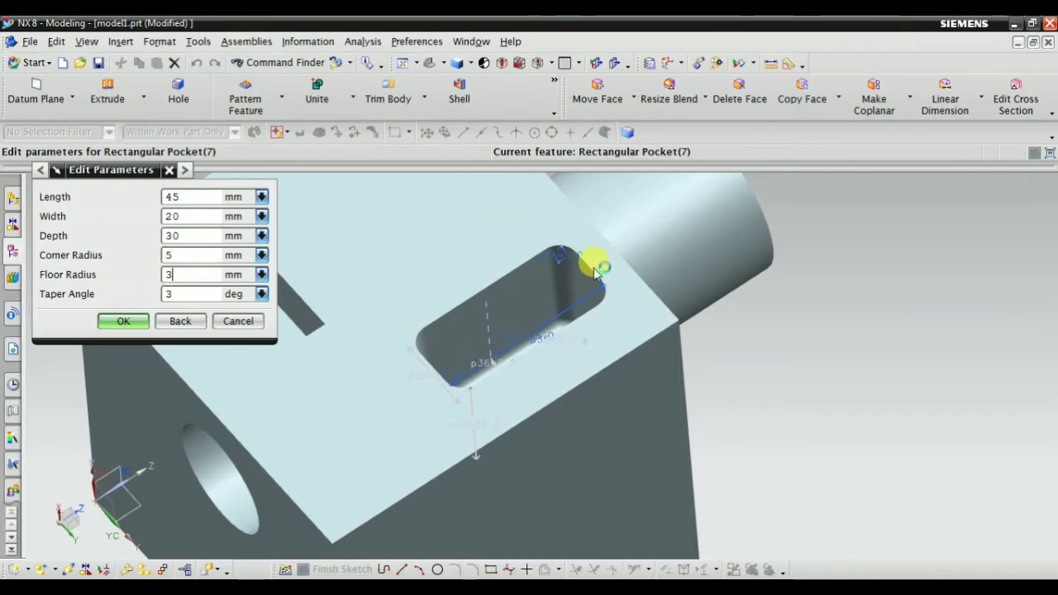
{"action": "scroll", "coordinate": [492, 234], "scroll_direction": "up", "scroll_amount": 2}
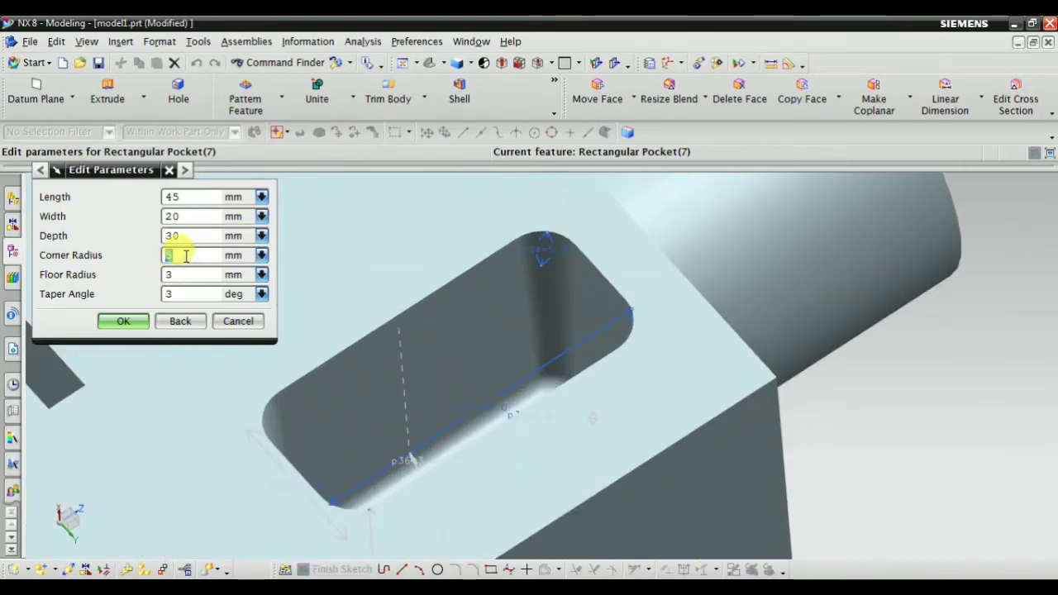
{"action": "left_click", "coordinate": [126, 324]}
{"action": "left_click", "coordinate": [118, 249]}
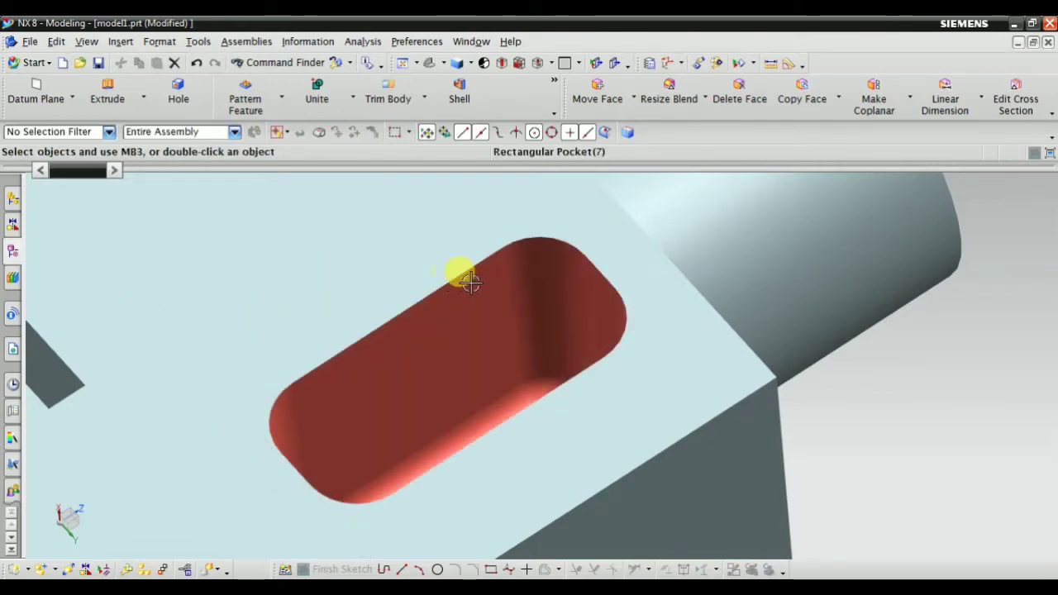
Set the display style to Shaded with Edges and look over the block with its pockets and bosses
{"action": "middle_click_drag", "start_coordinate": [470, 282], "coordinate": [534, 390]}
{"action": "scroll", "coordinate": [533, 391], "scroll_direction": "down", "scroll_amount": 2}
{"action": "right_click_drag", "start_coordinate": [836, 468], "coordinate": [697, 348]}
{"action": "scroll", "coordinate": [447, 387], "scroll_direction": "up", "scroll_amount": 1}
{"action": "scroll", "coordinate": [363, 343], "scroll_direction": "down", "scroll_amount": 2}
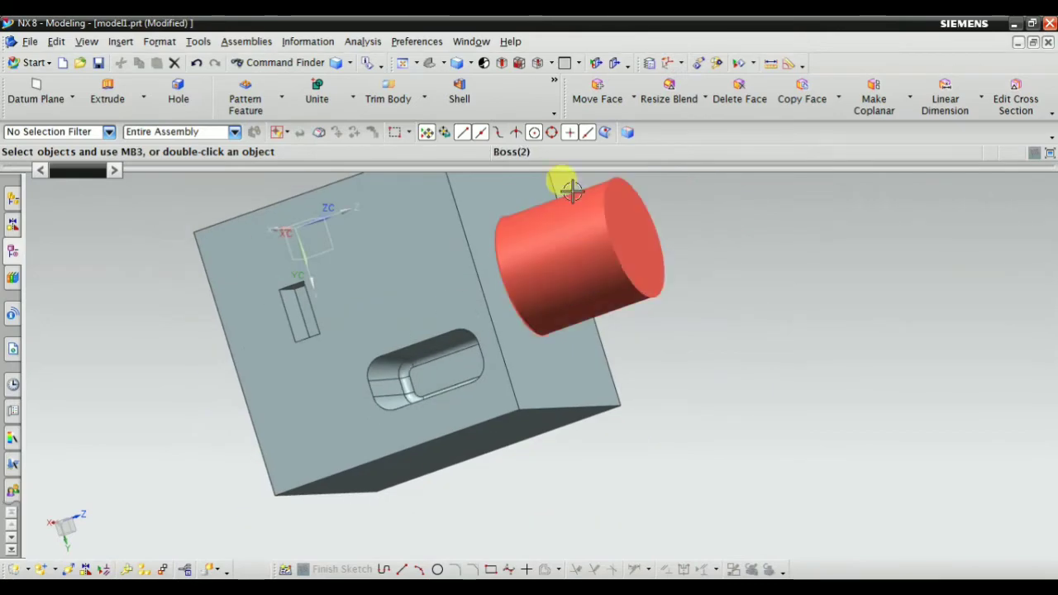
{"action": "left_click", "coordinate": [478, 68]}
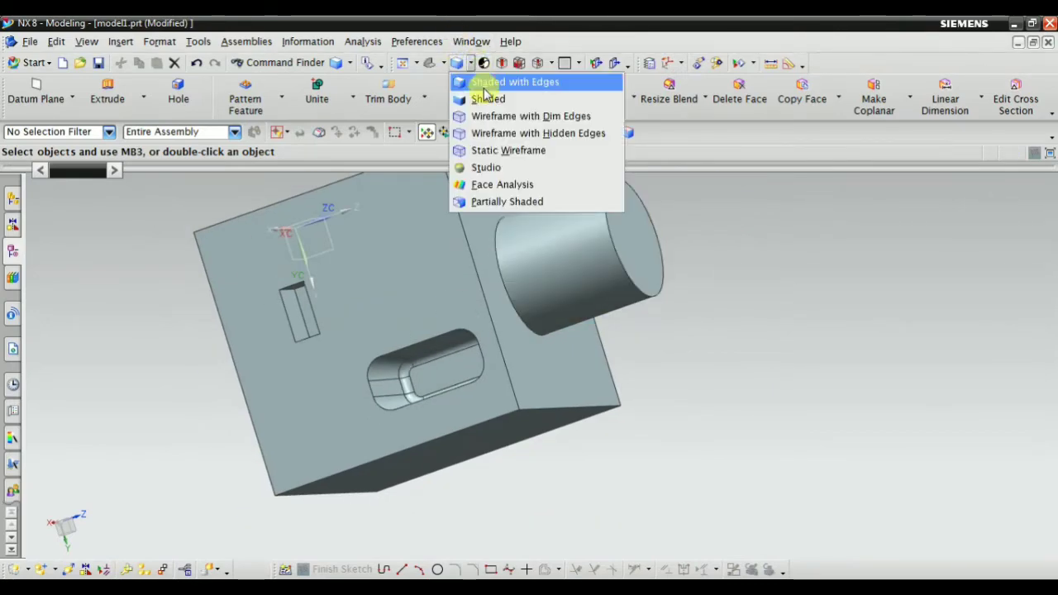
{"action": "left_click", "coordinate": [481, 80]}
{"action": "middle_click_drag", "start_coordinate": [799, 366], "coordinate": [716, 358]}
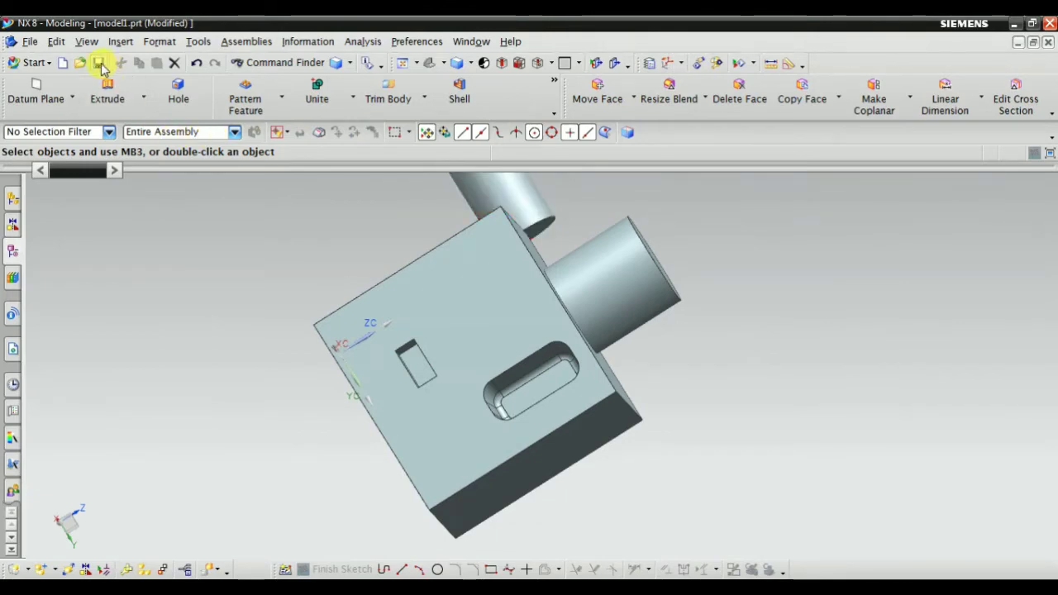
{"action": "left_click", "coordinate": [121, 42]}
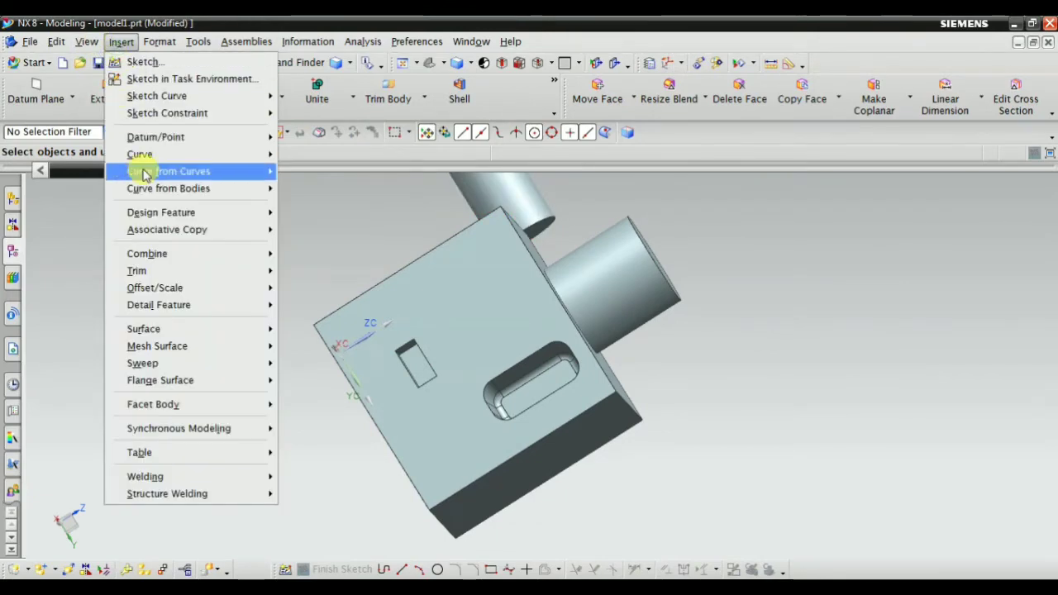
{"action": "mouse_move", "coordinate": [161, 214]}
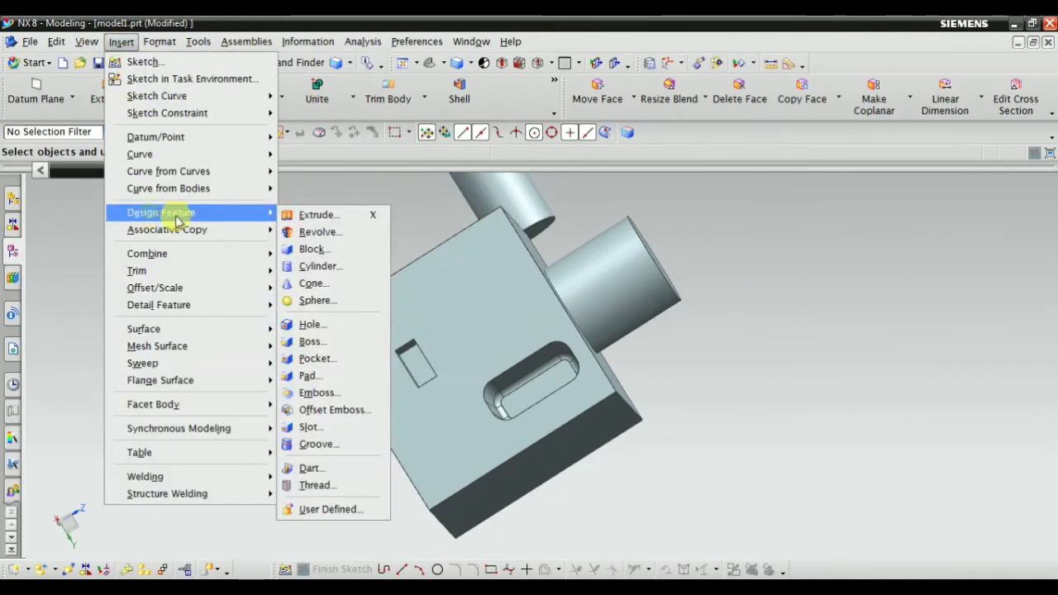
{"action": "left_click", "coordinate": [318, 360]}
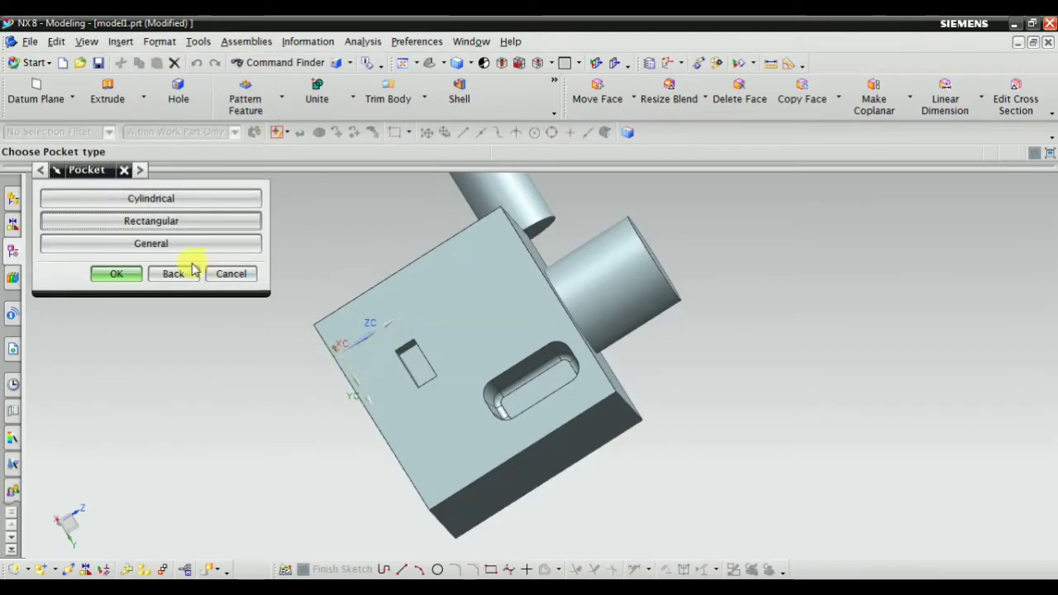
{"action": "left_click", "coordinate": [157, 244]}
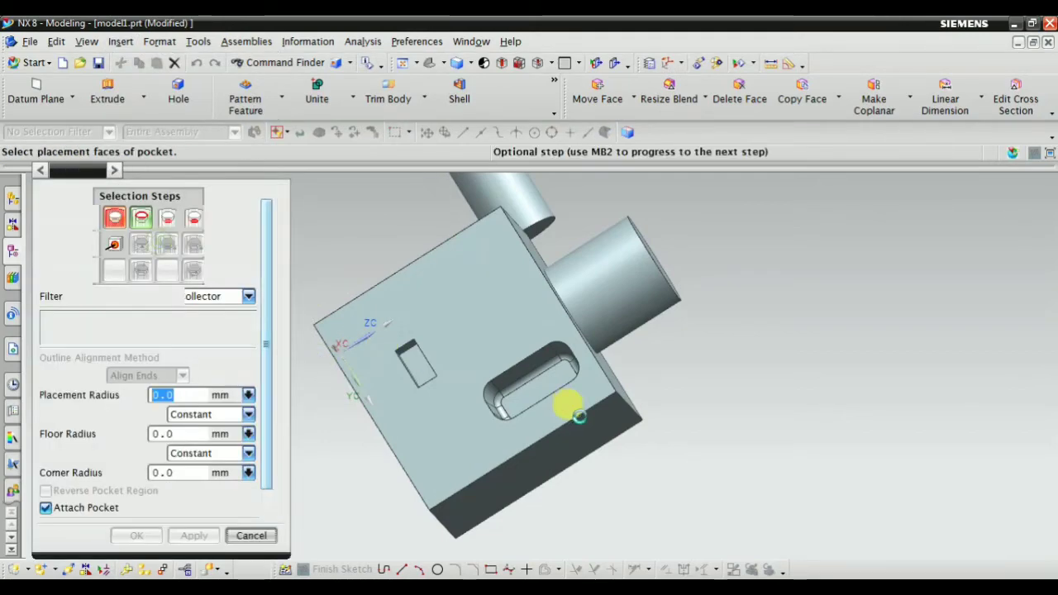
{"action": "middle_click_drag", "start_coordinate": [567, 406], "coordinate": [720, 207]}
{"action": "scroll", "coordinate": [323, 350], "scroll_direction": "down", "scroll_amount": 3}
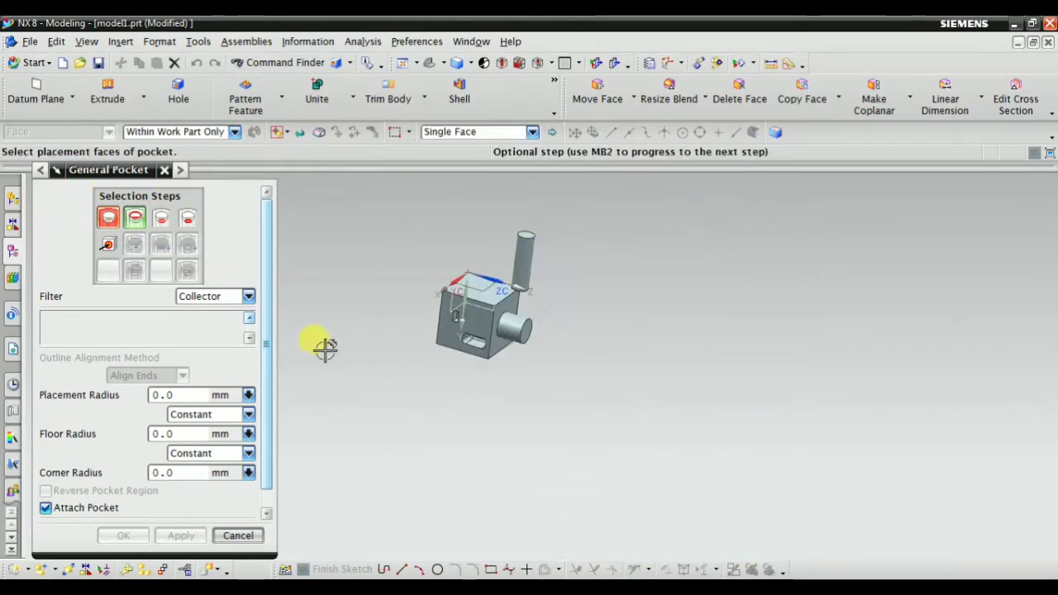
{"action": "scroll", "coordinate": [438, 253], "scroll_direction": "up", "scroll_amount": 5}
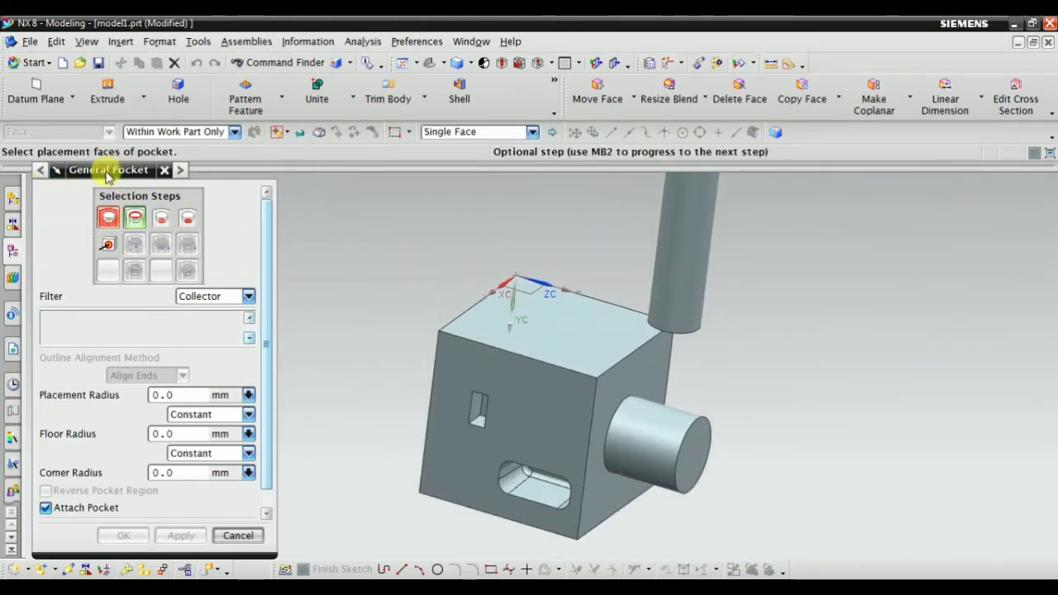
{"action": "left_click", "coordinate": [237, 536]}
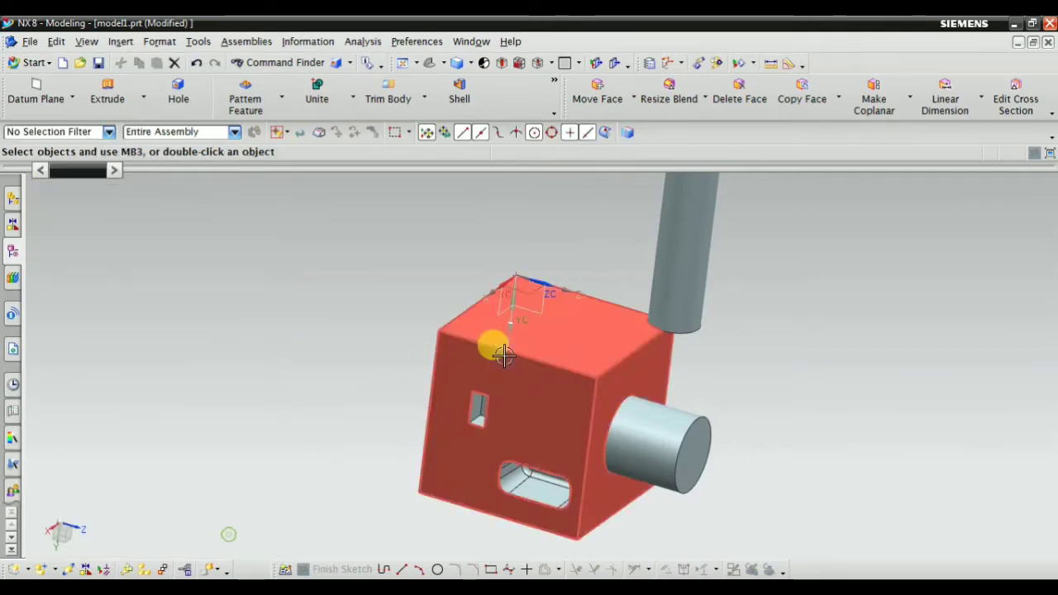
Create a sketch in the task environment on the block's plain side face that has no holes, pockets or bosses
{"action": "middle_click_drag", "start_coordinate": [491, 342], "coordinate": [421, 272]}
{"action": "scroll", "coordinate": [421, 272], "scroll_direction": "up", "scroll_amount": 2}
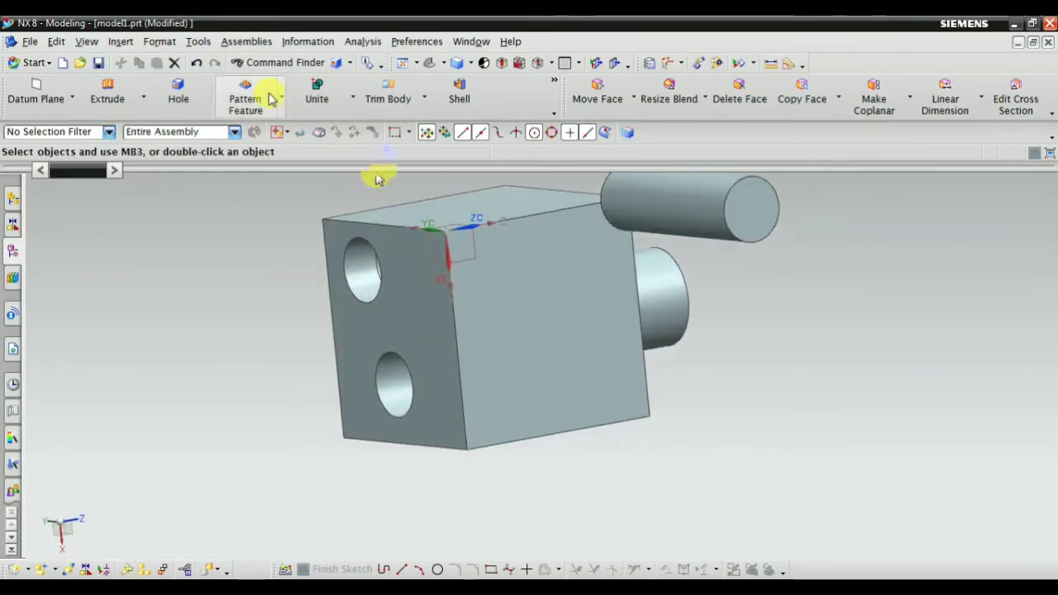
{"action": "left_click", "coordinate": [86, 42]}
{"action": "mouse_move", "coordinate": [121, 41]}
{"action": "left_click", "coordinate": [172, 80]}
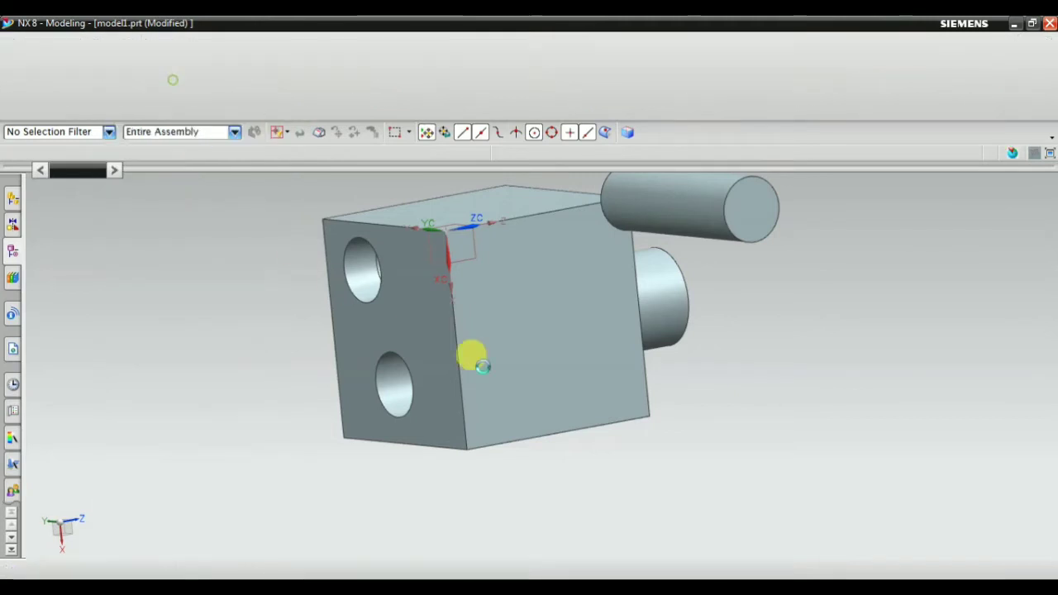
{"action": "left_click", "coordinate": [541, 348]}
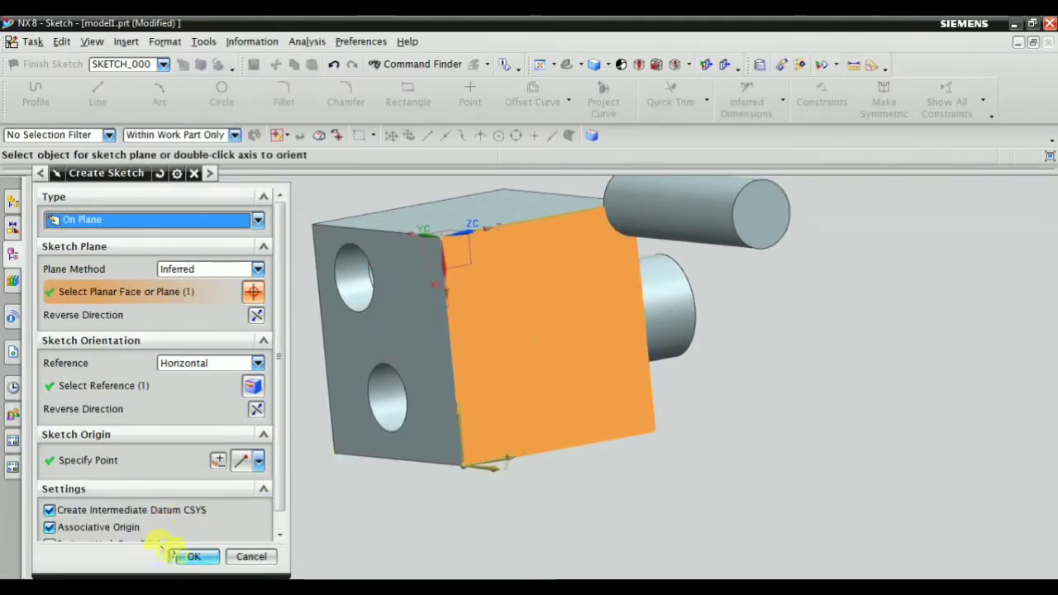
{"action": "left_click", "coordinate": [190, 554]}
Sketch a rectangle about 44 by 24 mm, about 24 mm from two adjacent edges of the face, and finish the sketch
{"action": "left_click", "coordinate": [408, 95]}
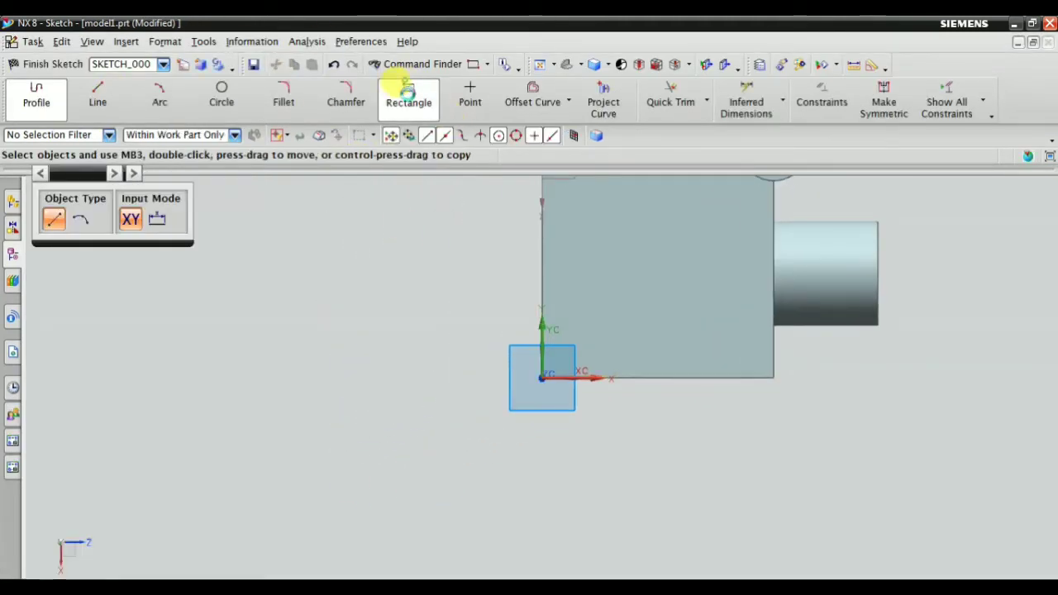
{"action": "scroll", "coordinate": [678, 355], "scroll_direction": "up", "scroll_amount": 2}
{"action": "left_click", "coordinate": [548, 212]}
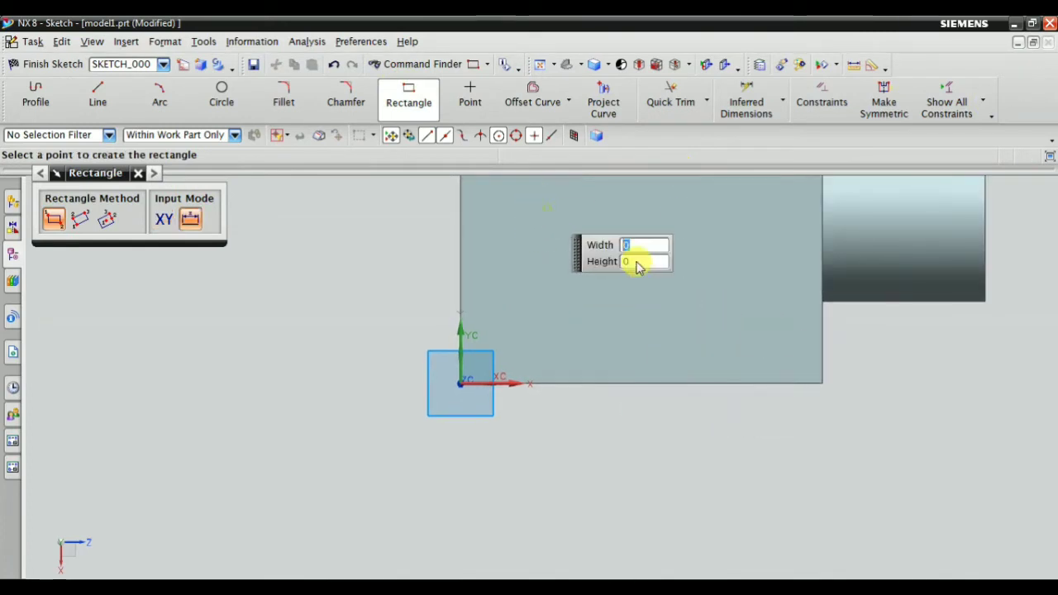
{"action": "left_click", "coordinate": [724, 317]}
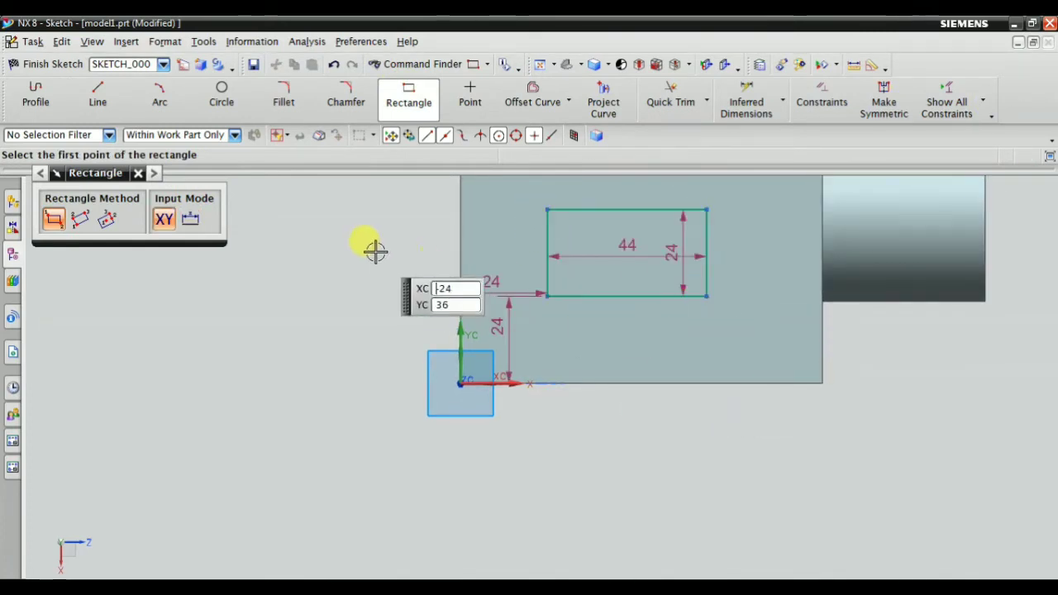
{"action": "middle_click", "coordinate": [326, 205]}
{"action": "key", "text": "ctrl+q"}
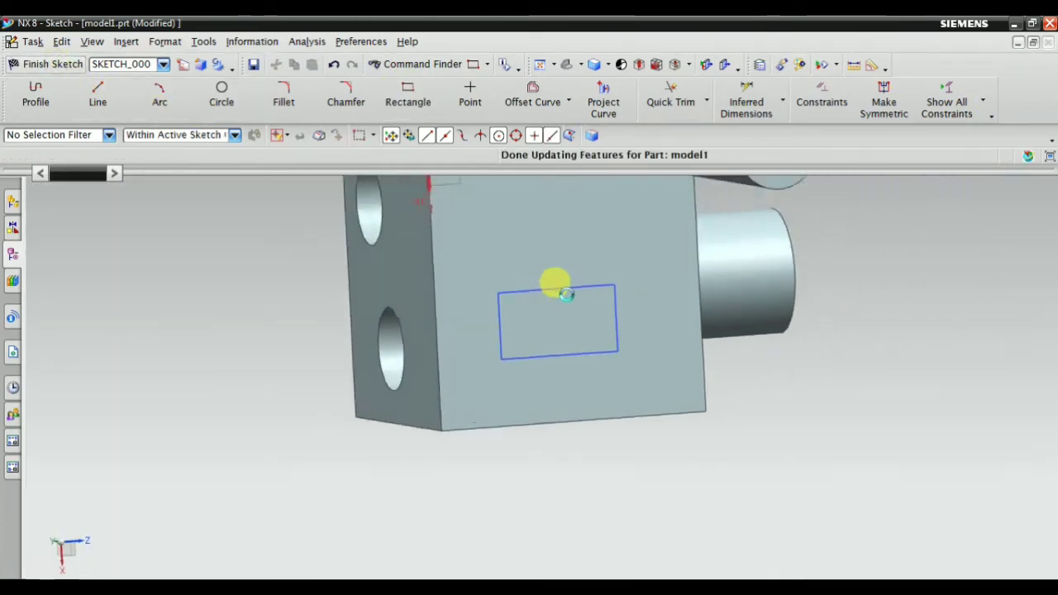
Start a General pocket and select the face carrying the sketched rectangle as the placement face
{"action": "mouse_move", "coordinate": [554, 283]}
{"action": "middle_mouse_down"}
{"action": "mouse_move", "coordinate": [543, 373]}
{"action": "mouse_move", "coordinate": [555, 342]}
{"action": "mouse_move", "coordinate": [515, 306]}
{"action": "mouse_move", "coordinate": [372, 300]}
{"action": "middle_mouse_up"}
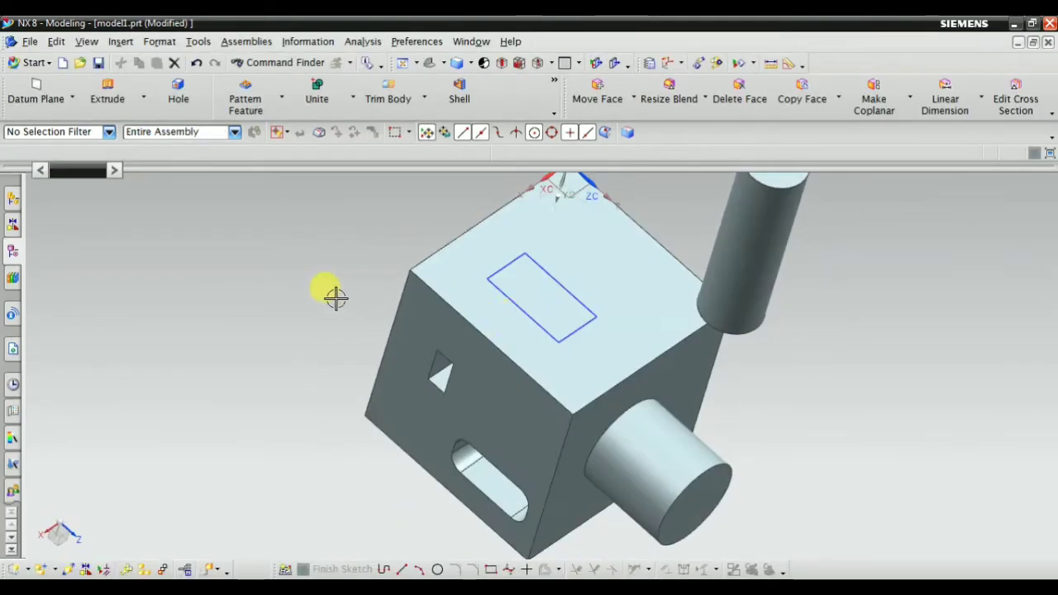
{"action": "mouse_move", "coordinate": [543, 318]}
{"action": "middle_mouse_down"}
{"action": "mouse_move", "coordinate": [584, 278]}
{"action": "mouse_move", "coordinate": [542, 306]}
{"action": "middle_mouse_up"}
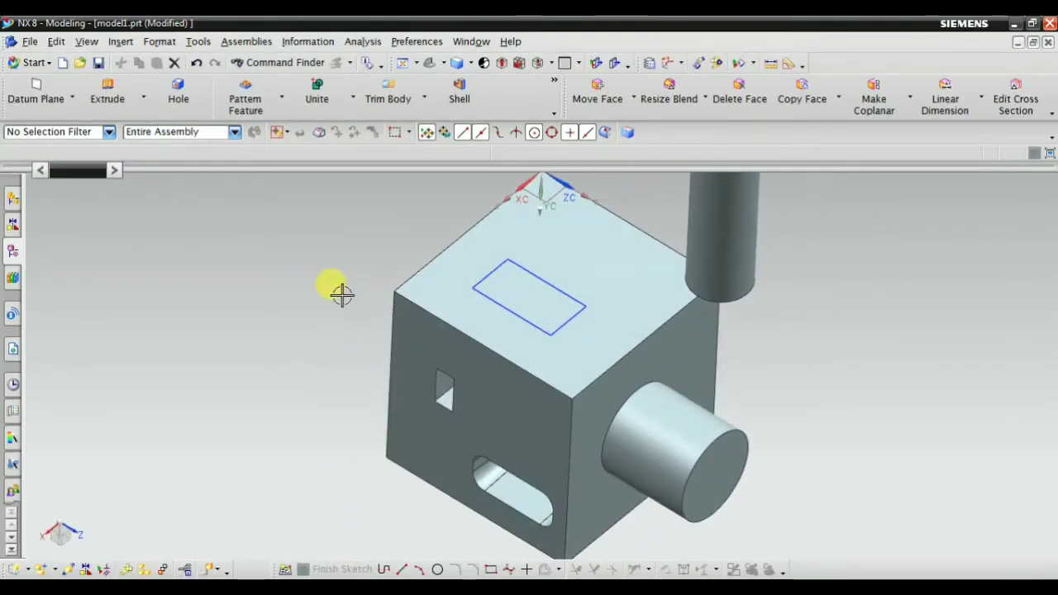
{"action": "left_click", "coordinate": [120, 42]}
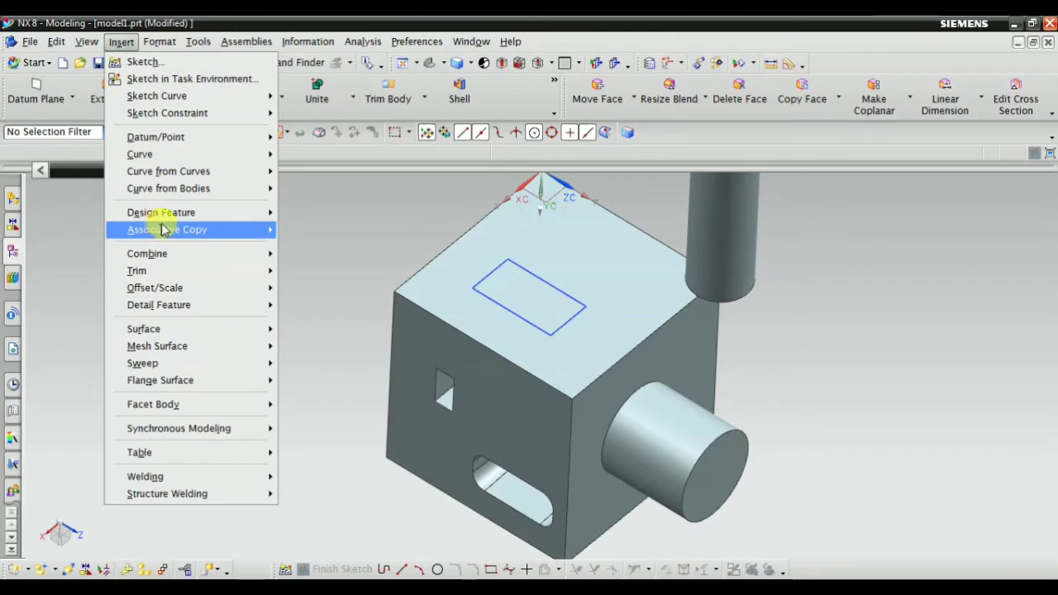
{"action": "mouse_move", "coordinate": [224, 216]}
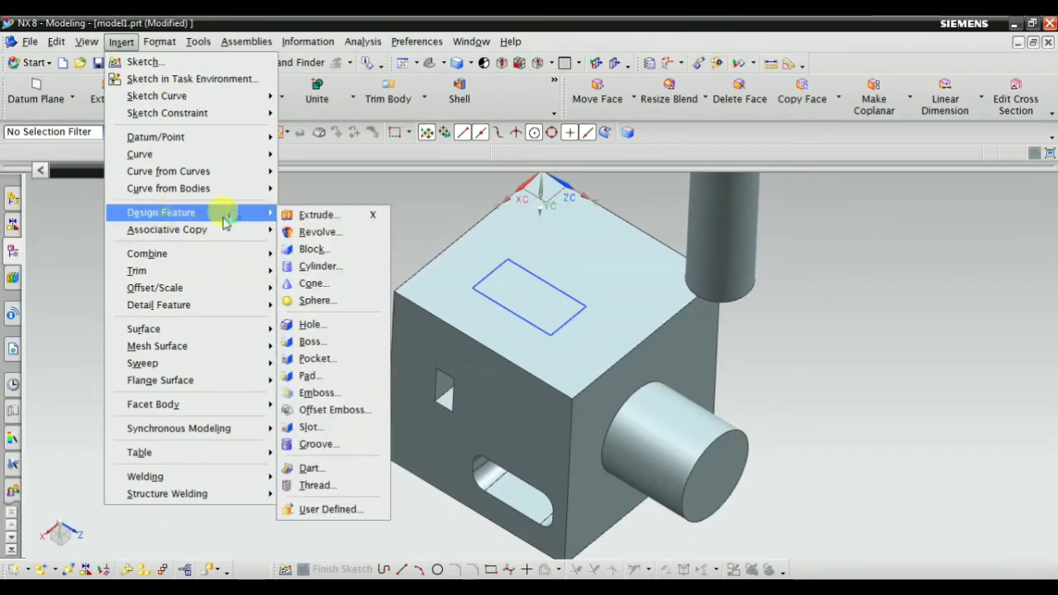
{"action": "left_click", "coordinate": [327, 360]}
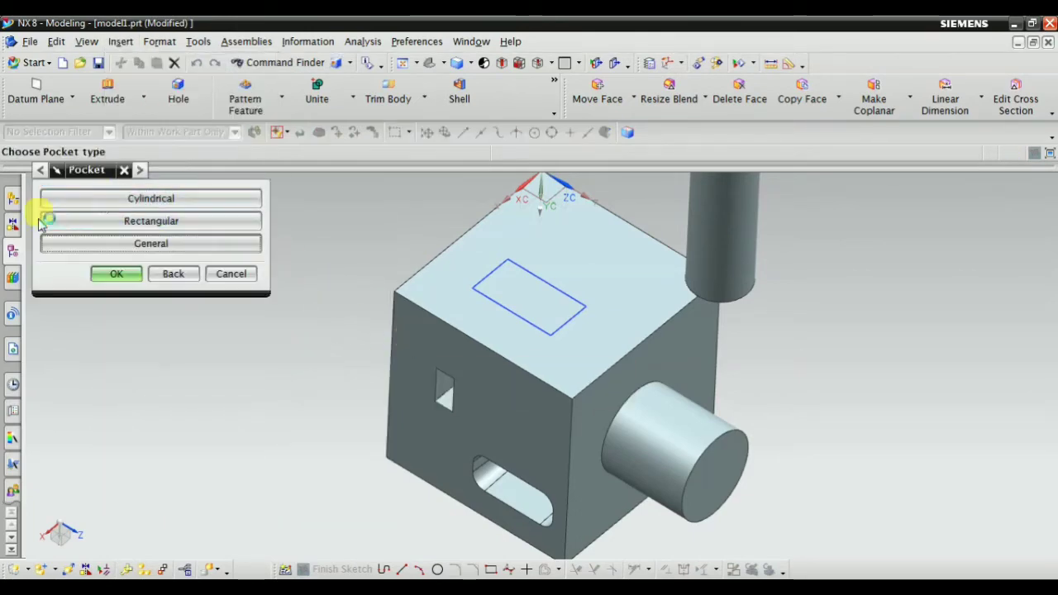
{"action": "left_click", "coordinate": [135, 238]}
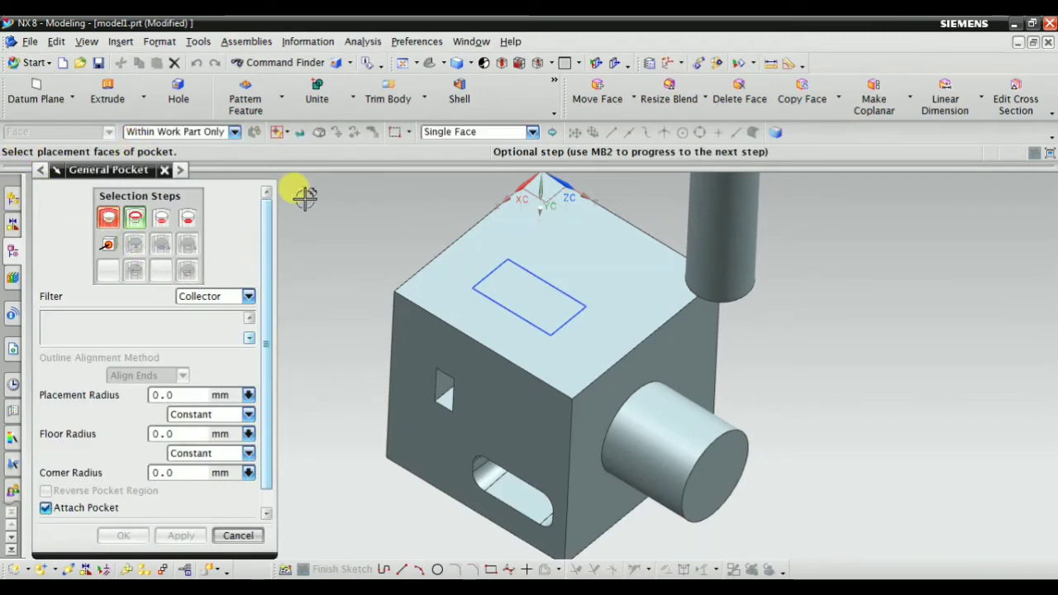
{"action": "scroll", "coordinate": [463, 269], "scroll_direction": "up", "scroll_amount": 3}
{"action": "left_click", "coordinate": [472, 266]}
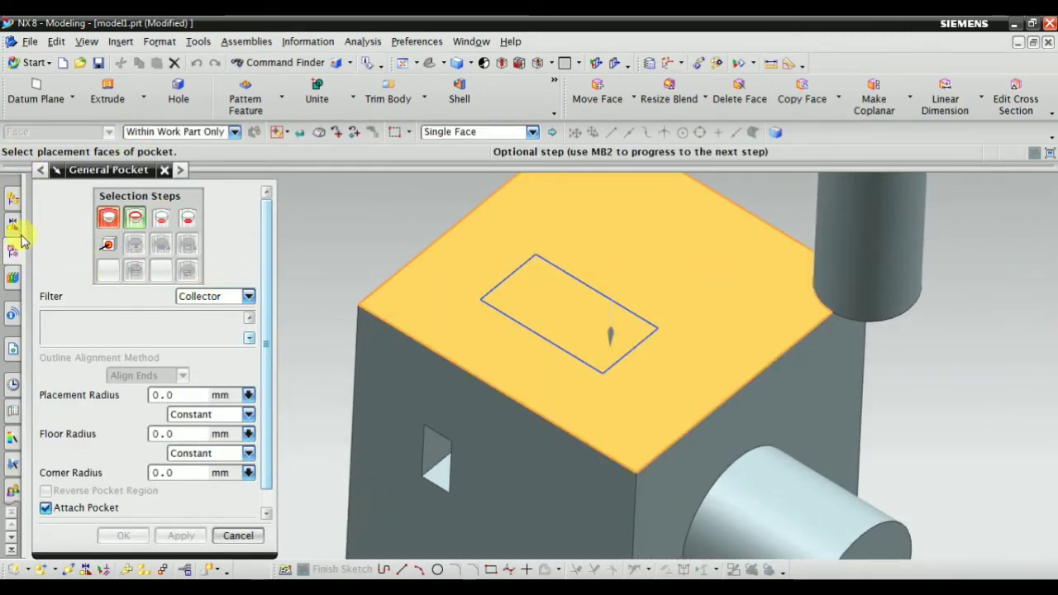
Select the sketched rectangle as the pocket's placement outline using the Connected Curves rule
{"action": "left_click", "coordinate": [138, 221]}
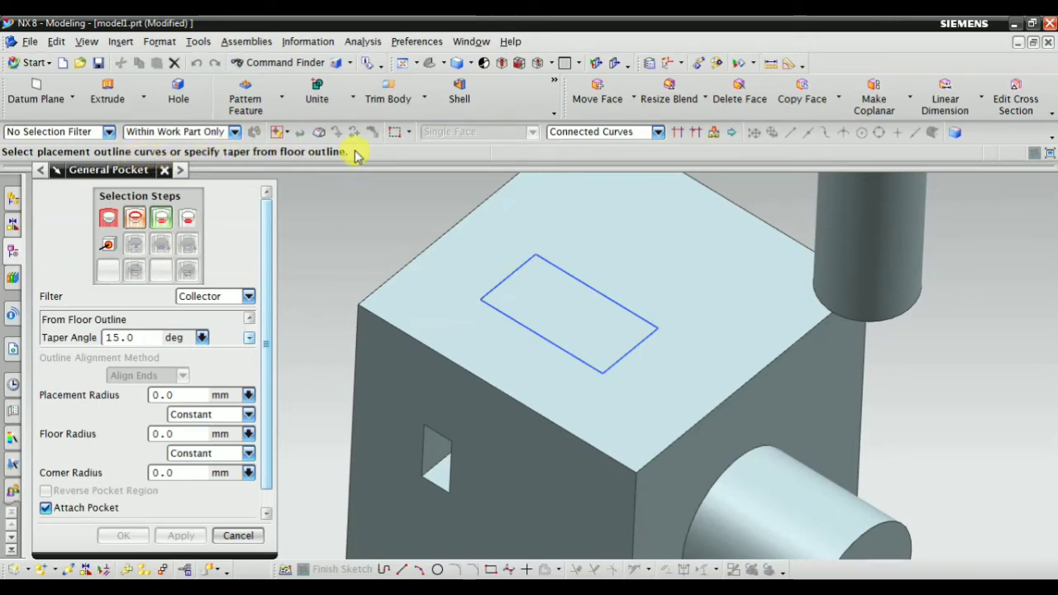
{"action": "scroll", "coordinate": [555, 350], "scroll_direction": "down", "scroll_amount": 3}
{"action": "scroll", "coordinate": [521, 240], "scroll_direction": "up", "scroll_amount": 5}
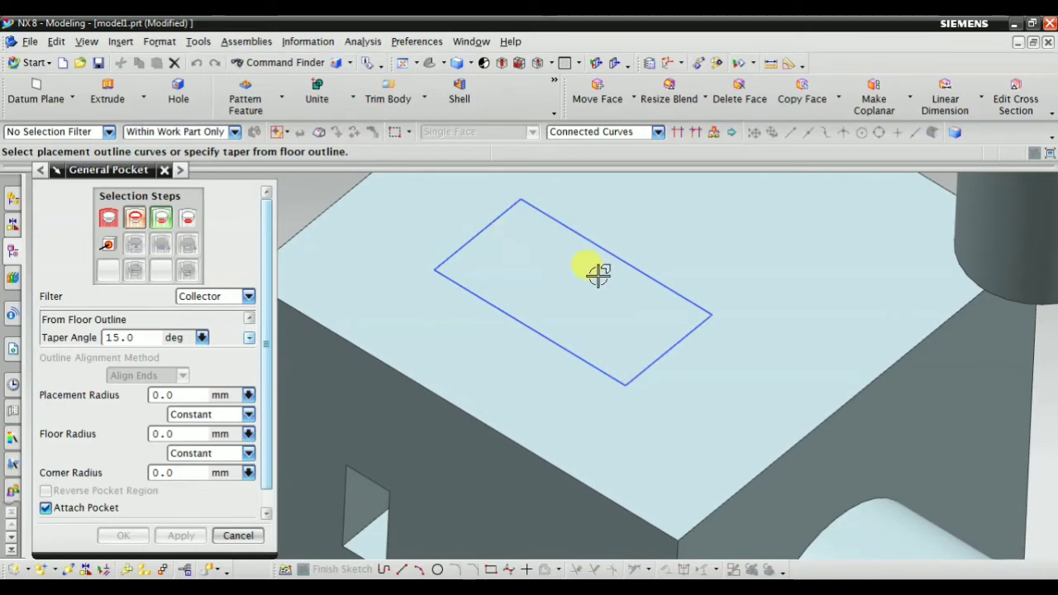
{"action": "scroll", "coordinate": [600, 265], "scroll_direction": "down", "scroll_amount": 2}
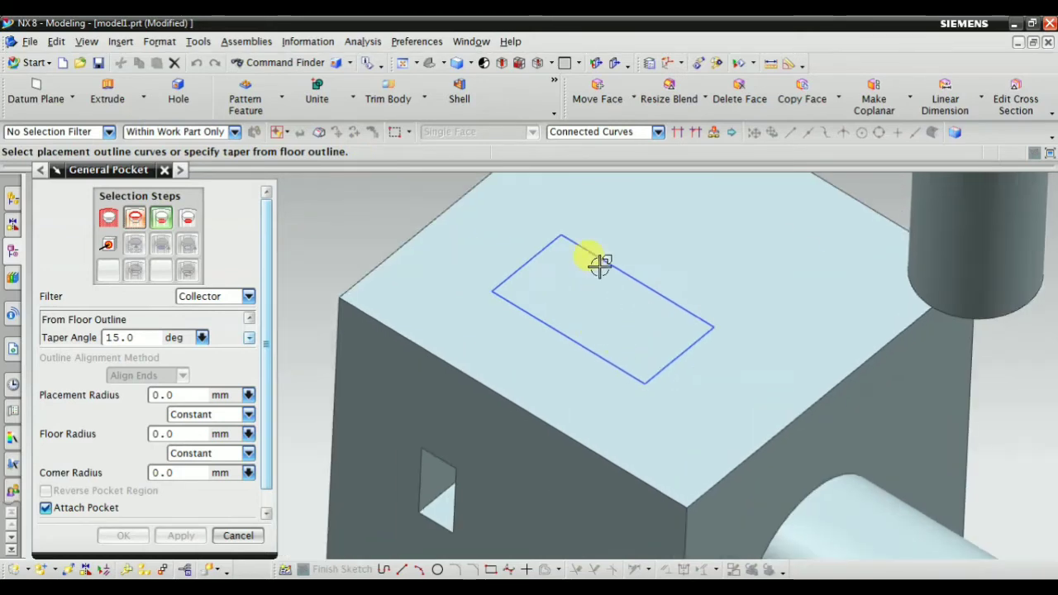
{"action": "left_click", "coordinate": [576, 134]}
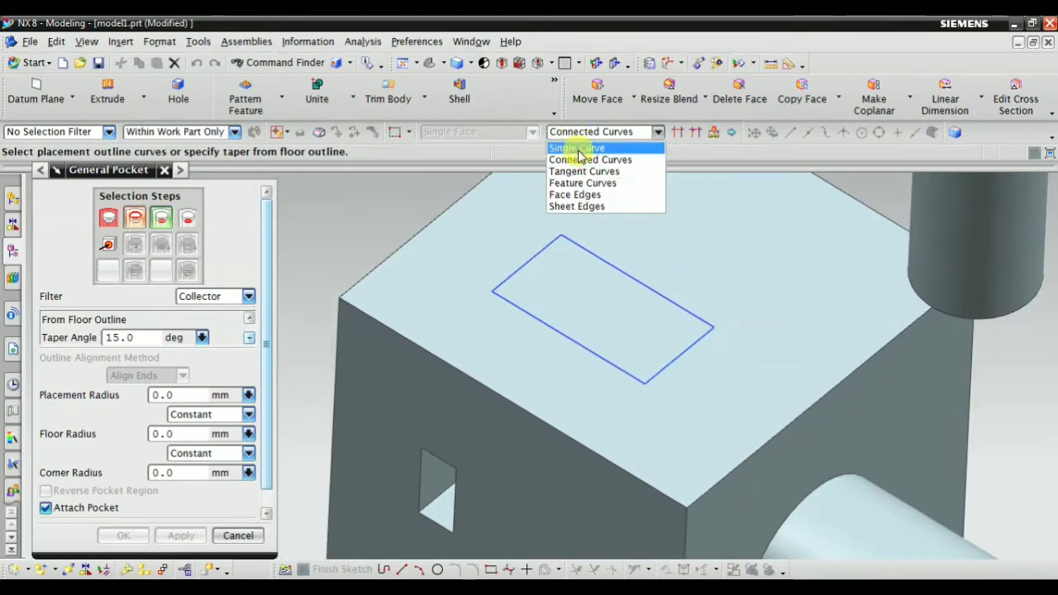
{"action": "left_click", "coordinate": [580, 149]}
{"action": "left_click", "coordinate": [587, 135]}
{"action": "left_click", "coordinate": [591, 160]}
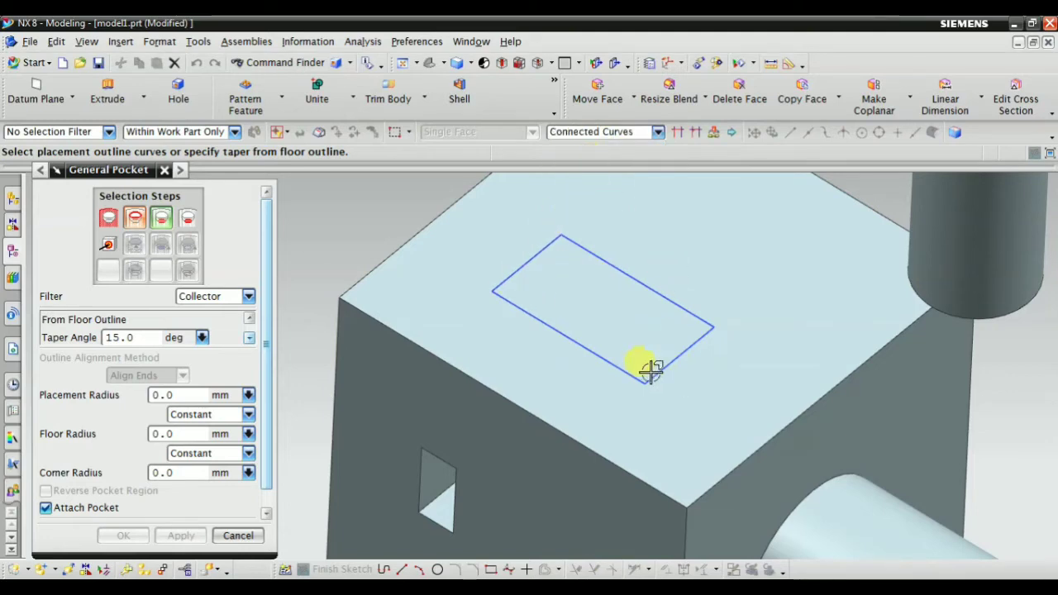
{"action": "left_click", "coordinate": [535, 250]}
{"action": "scroll", "coordinate": [620, 309], "scroll_direction": "down", "scroll_amount": 2}
{"action": "scroll", "coordinate": [623, 334], "scroll_direction": "up", "scroll_amount": 2}
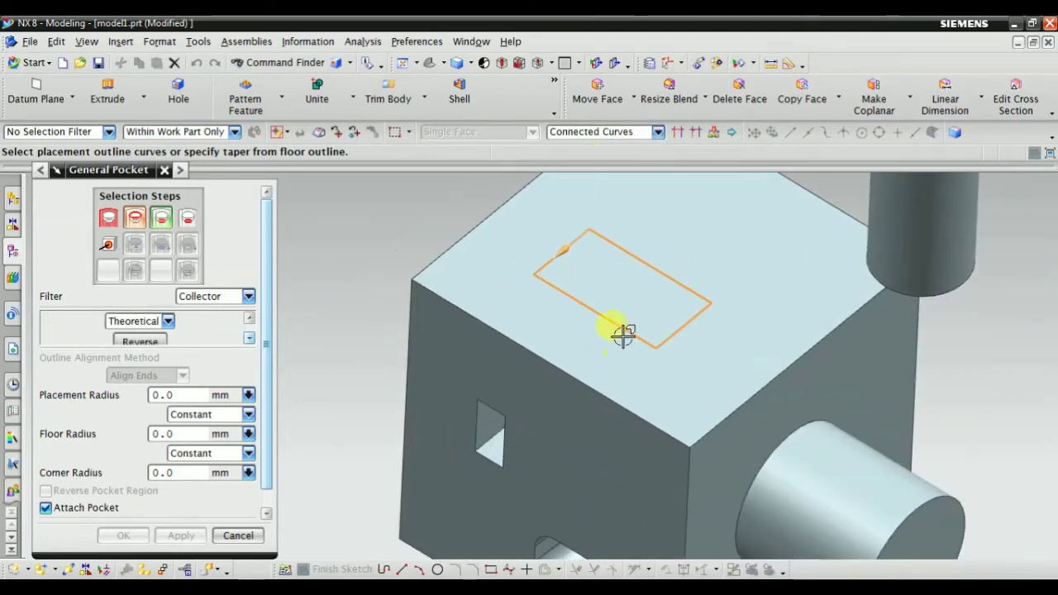
{"action": "middle_click_drag", "start_coordinate": [623, 334], "coordinate": [615, 314]}
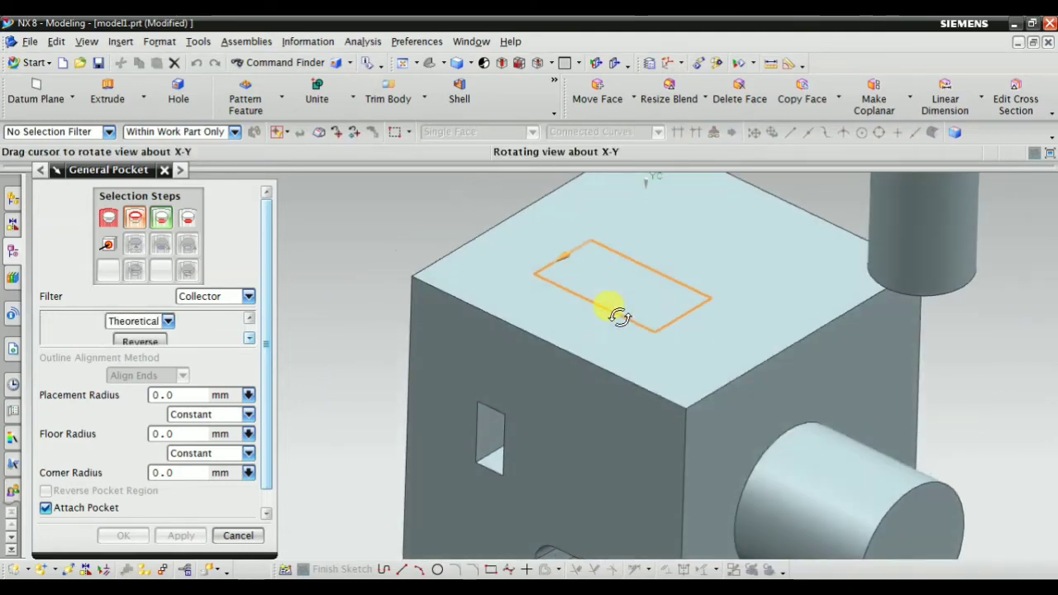
Define the pocket's floor face as an offset of 20 mm from the placement face
{"action": "left_click", "coordinate": [162, 217]}
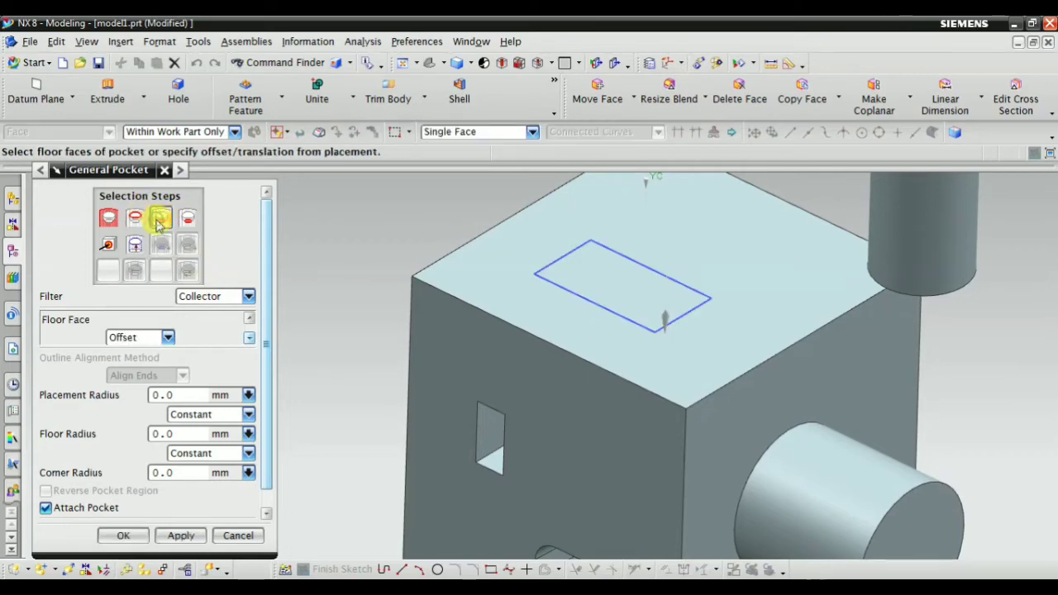
{"action": "left_click", "coordinate": [248, 340]}
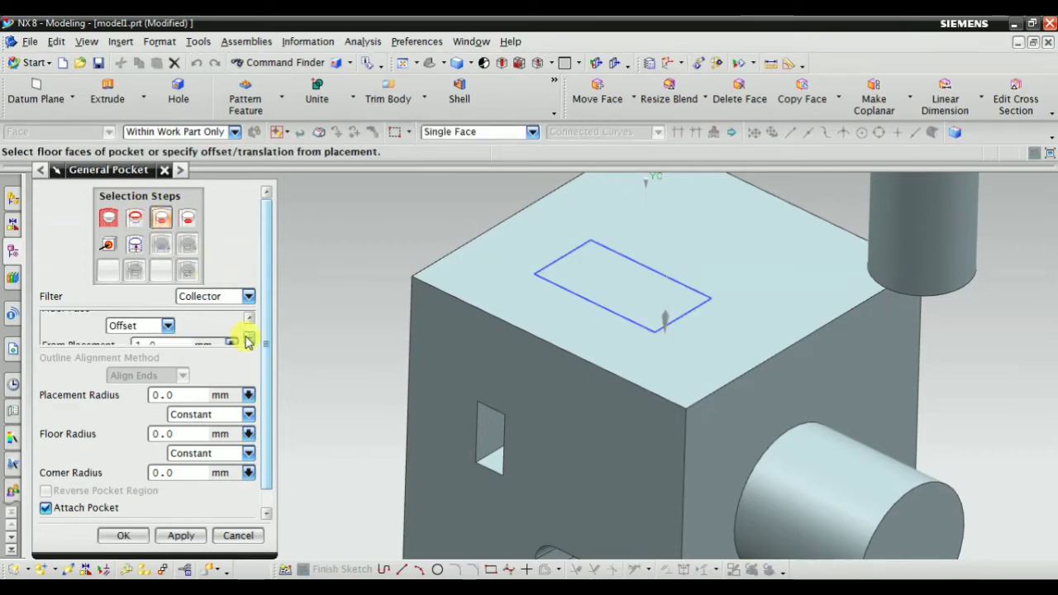
{"action": "left_click", "coordinate": [249, 339]}
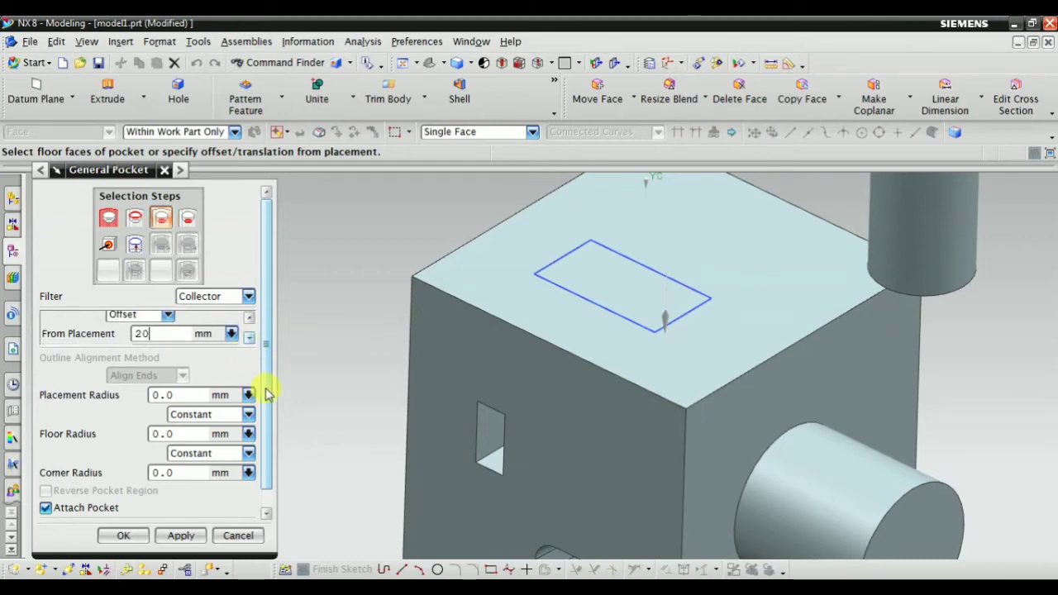
{"action": "left_click", "coordinate": [249, 340]}
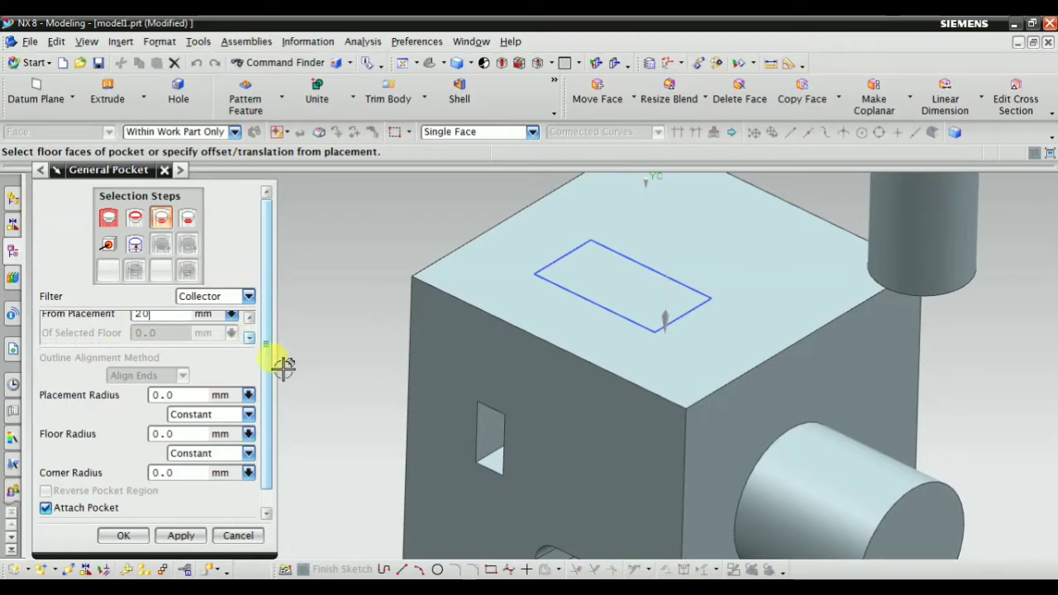
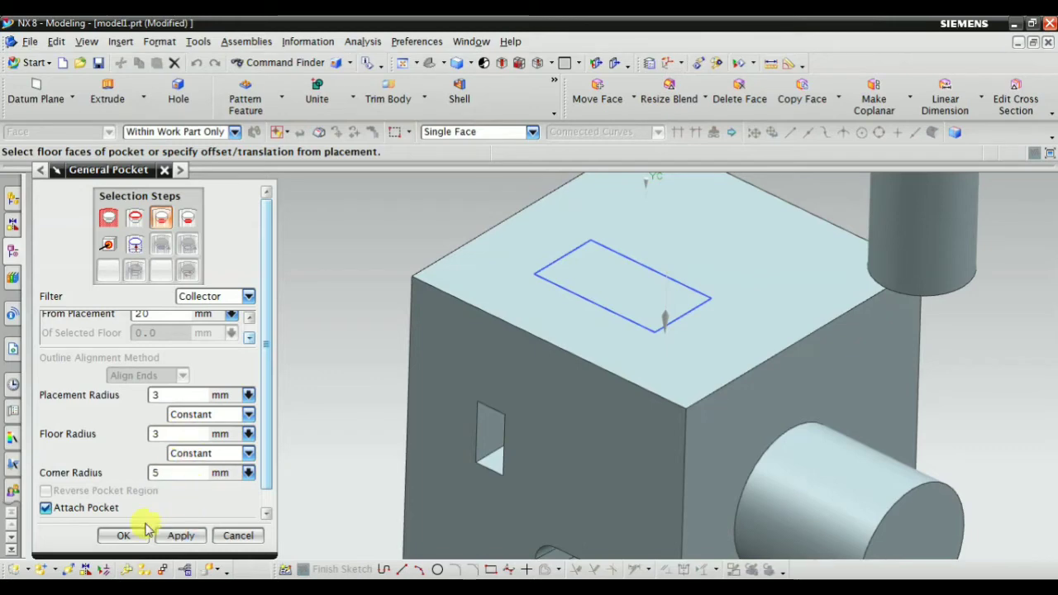
Create the general pocket with constant placement and floor radii of 3 mm and a corner radius of 5 mm
{"action": "left_click", "coordinate": [179, 536]}
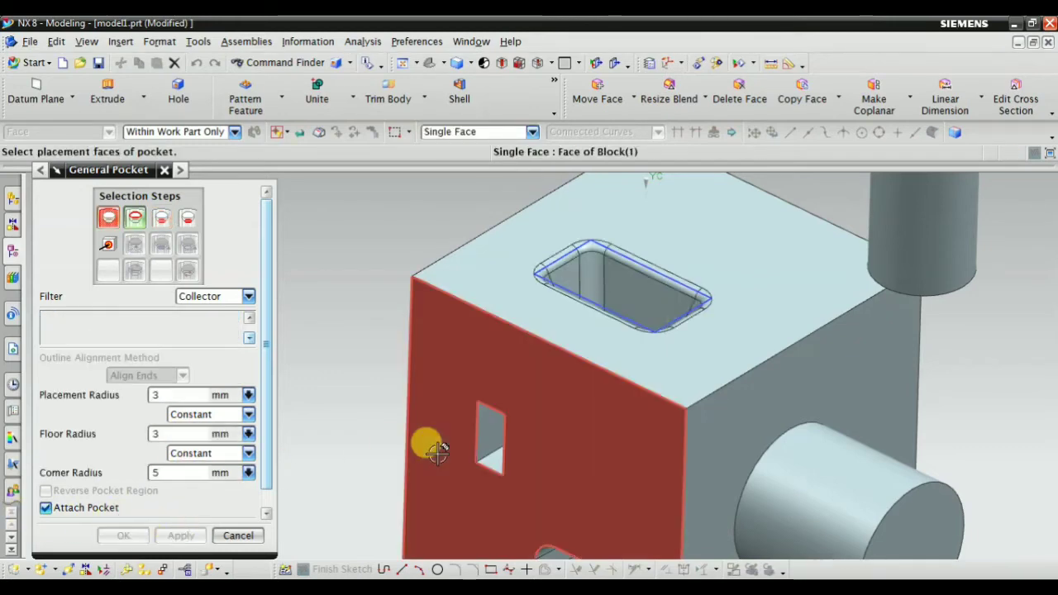
{"action": "middle_click_drag", "start_coordinate": [425, 439], "coordinate": [505, 413]}
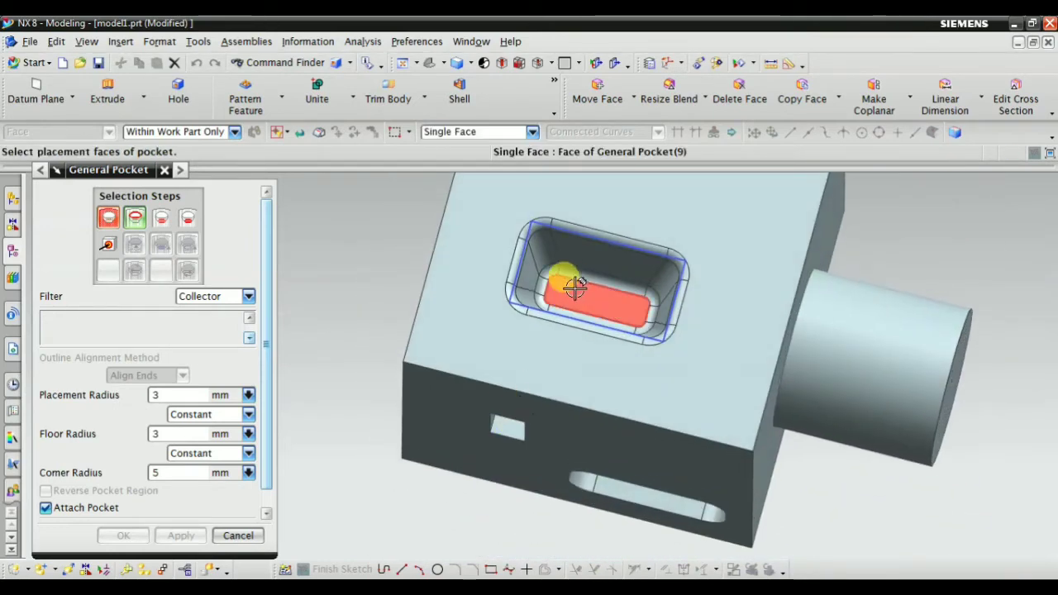
{"action": "left_click", "coordinate": [237, 536]}
Examine the general pocket's walls, floor and rounded edges from several angles
{"action": "scroll", "coordinate": [574, 300], "scroll_direction": "up", "scroll_amount": 3}
{"action": "middle_click_drag", "start_coordinate": [574, 300], "coordinate": [545, 423]}
{"action": "scroll", "coordinate": [545, 424], "scroll_direction": "down", "scroll_amount": 2}
{"action": "scroll", "coordinate": [453, 335], "scroll_direction": "up", "scroll_amount": 1}
{"action": "mouse_move", "coordinate": [452, 335]}
{"action": "middle_mouse_down"}
{"action": "mouse_move", "coordinate": [445, 362]}
{"action": "mouse_move", "coordinate": [471, 370]}
{"action": "mouse_move", "coordinate": [455, 366]}
{"action": "mouse_move", "coordinate": [463, 336]}
{"action": "middle_mouse_up"}
{"action": "scroll", "coordinate": [484, 373], "scroll_direction": "up", "scroll_amount": 2}
{"action": "scroll", "coordinate": [421, 264], "scroll_direction": "up", "scroll_amount": 2}
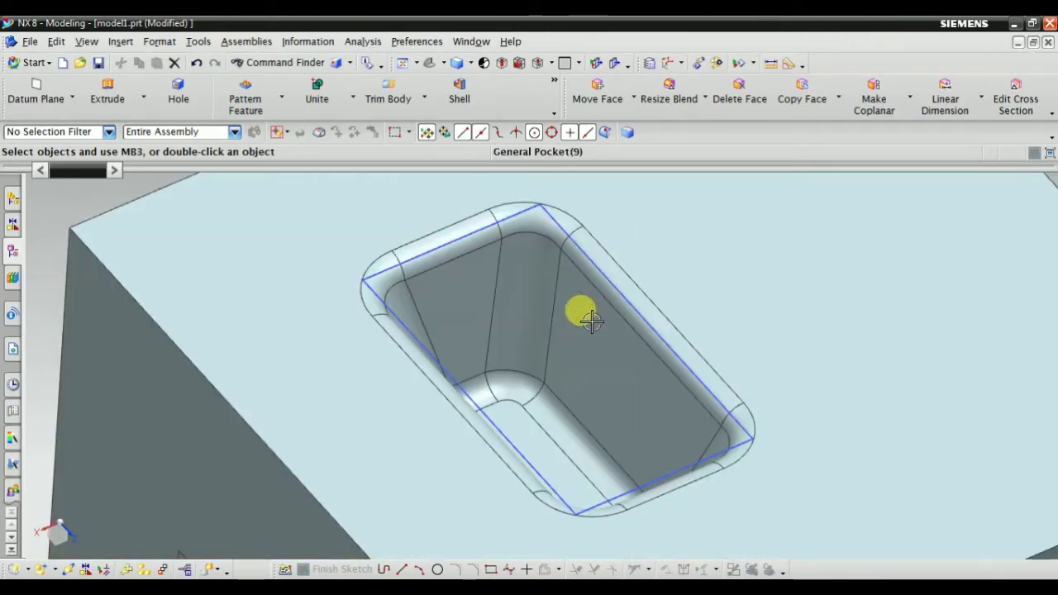
{"action": "middle_click_drag", "start_coordinate": [514, 409], "coordinate": [507, 376]}
Open the general pocket's parameters for editing and review its placement face, placement outline and floor face definitions
{"action": "left_click", "coordinate": [11, 252]}
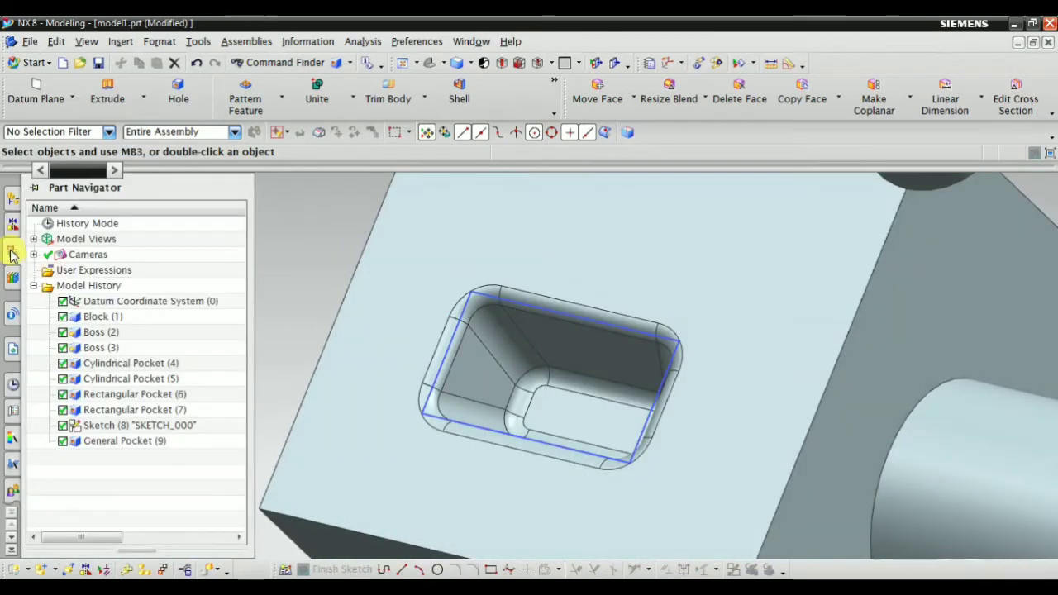
{"action": "left_click", "coordinate": [104, 445]}
{"action": "right_click", "coordinate": [90, 441]}
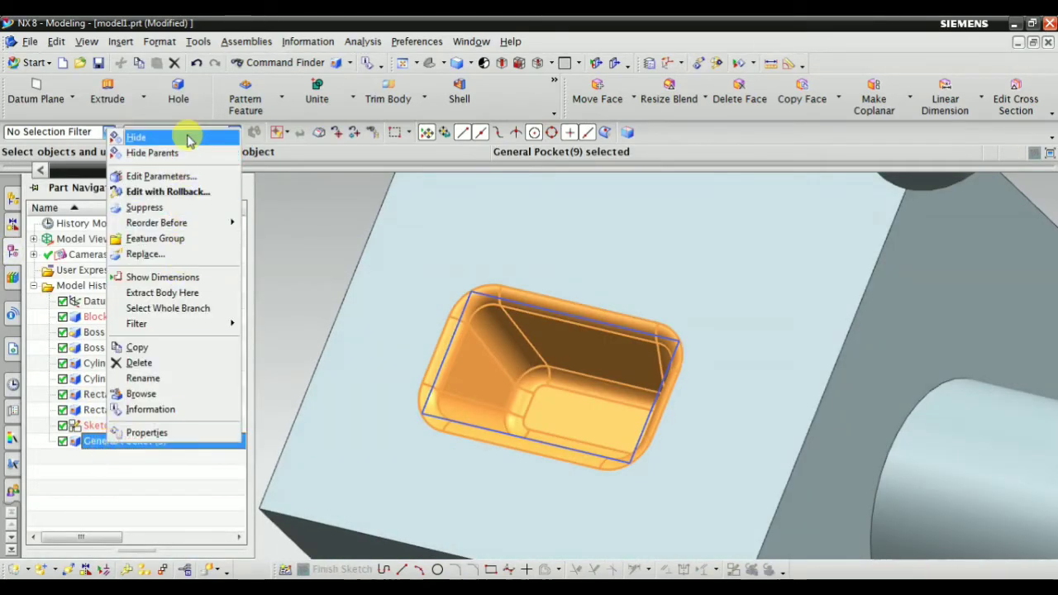
{"action": "left_click", "coordinate": [175, 177]}
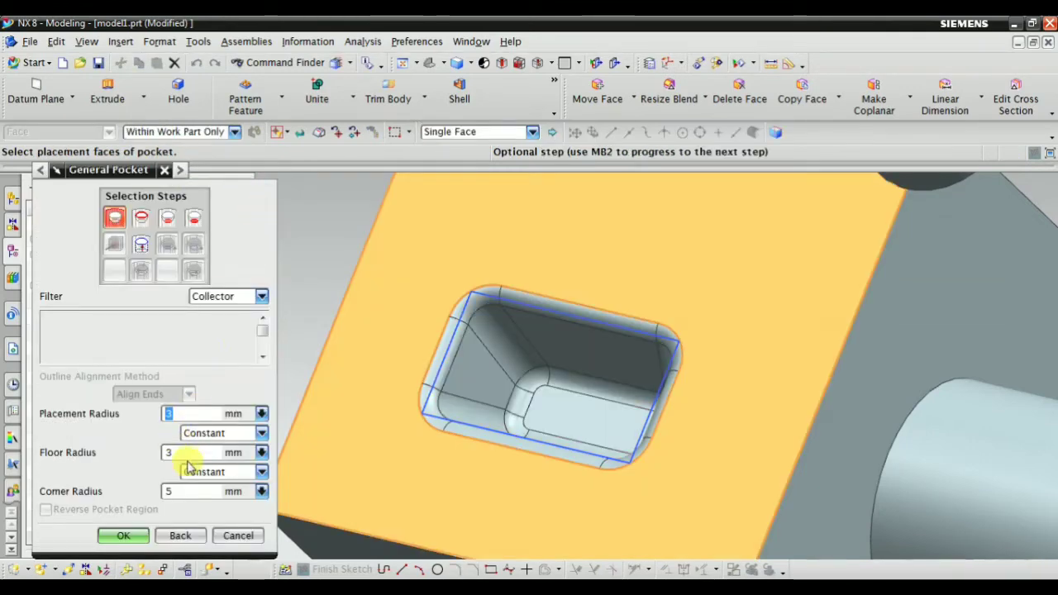
{"action": "middle_click", "coordinate": [163, 221]}
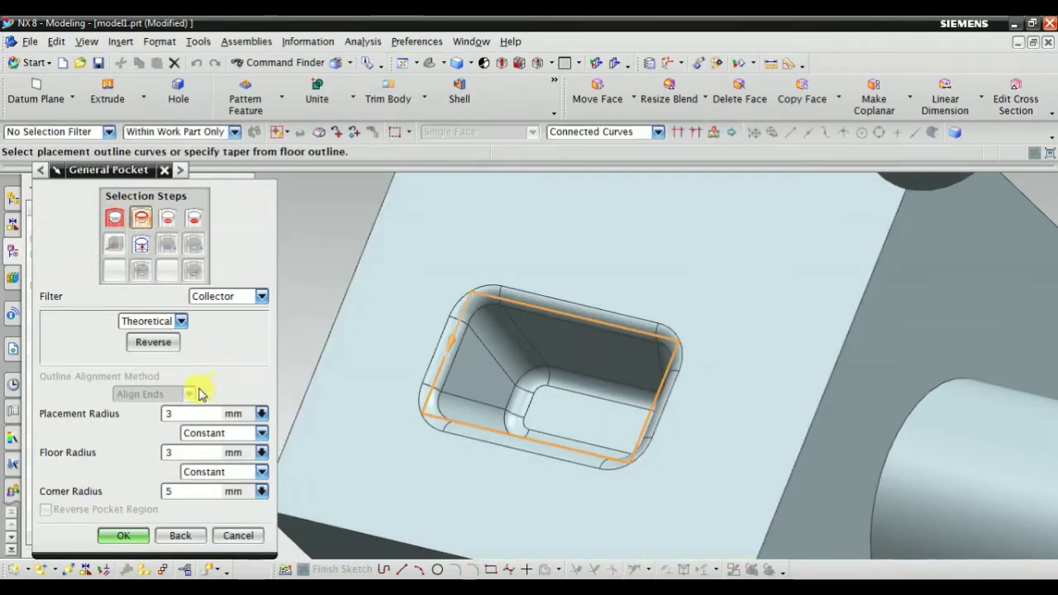
{"action": "left_click", "coordinate": [167, 219]}
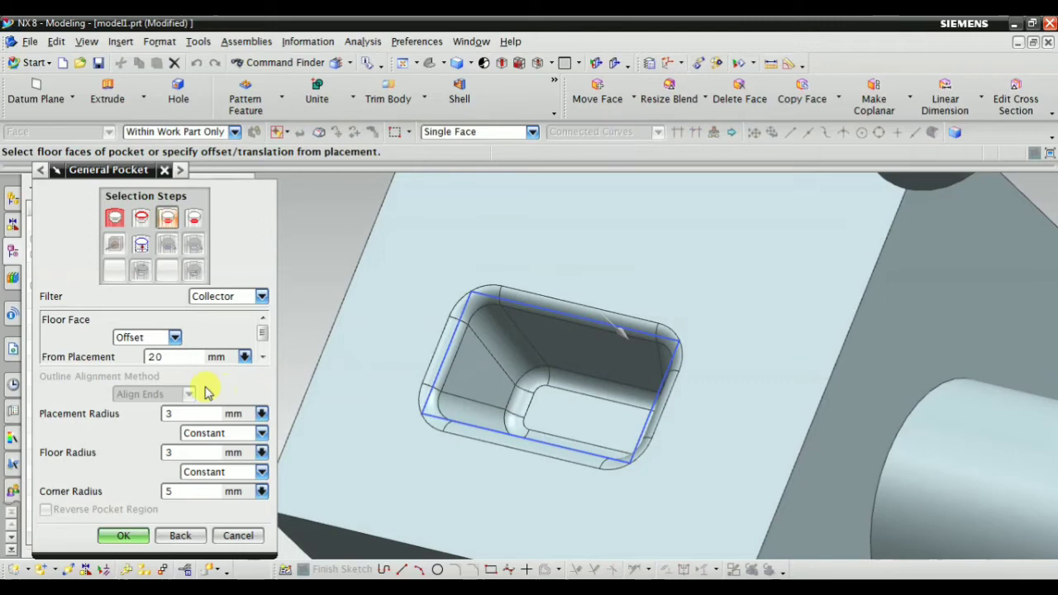
{"action": "scroll", "coordinate": [264, 351], "scroll_direction": "down", "scroll_amount": 1}
{"action": "left_click", "coordinate": [263, 320]}
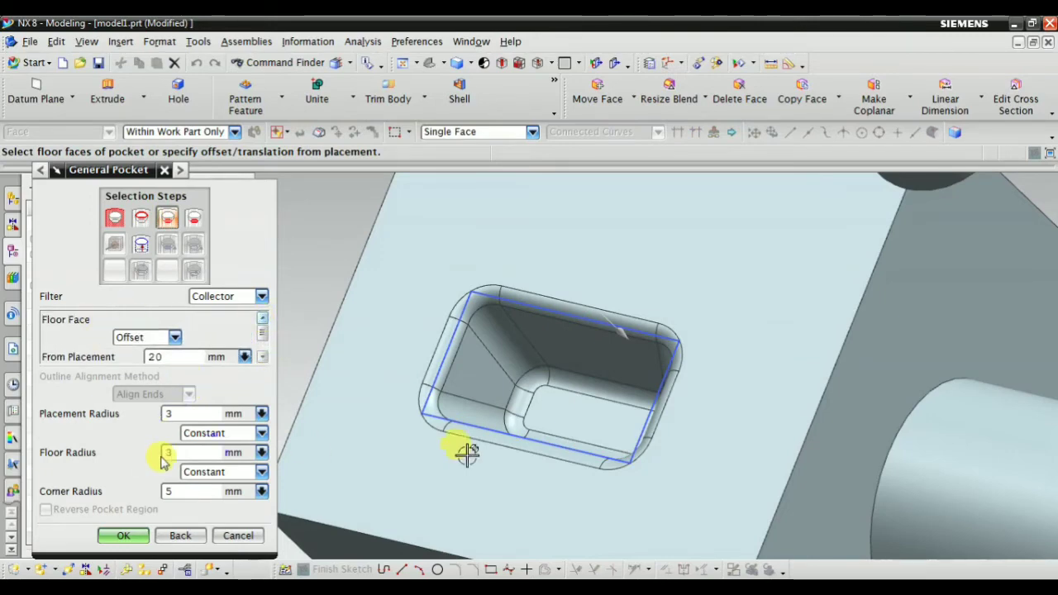
{"action": "middle_click_drag", "start_coordinate": [468, 453], "coordinate": [413, 348]}
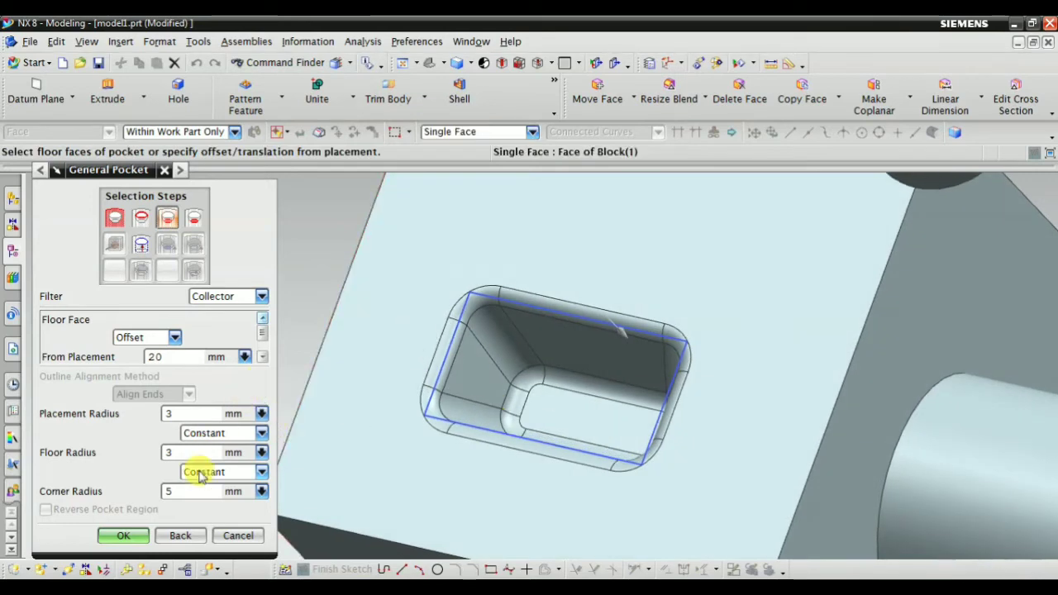
{"action": "left_click", "coordinate": [111, 218]}
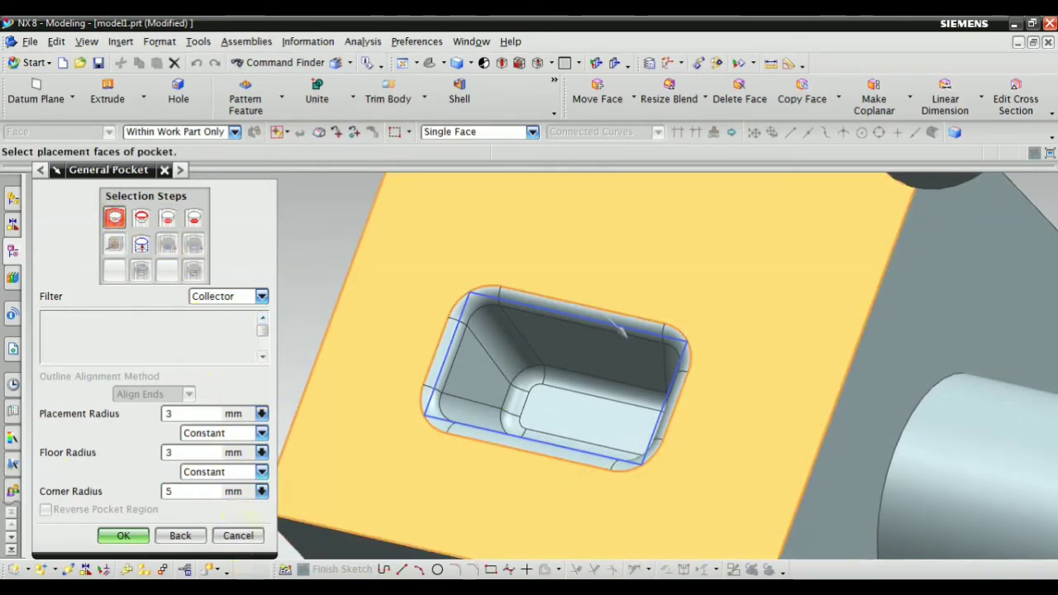
{"action": "left_click", "coordinate": [140, 218]}
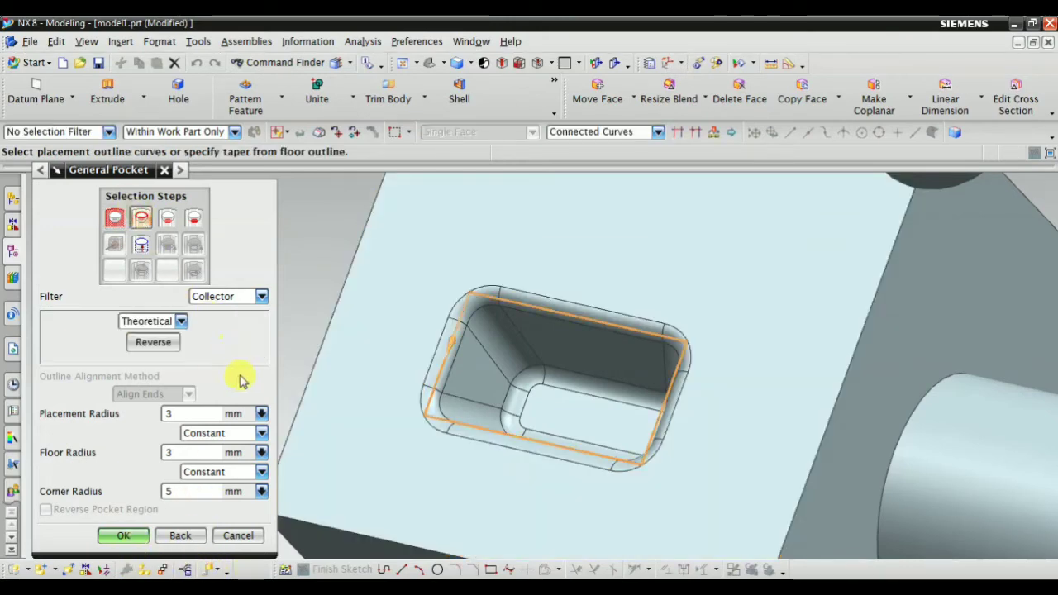
{"action": "left_click", "coordinate": [165, 218]}
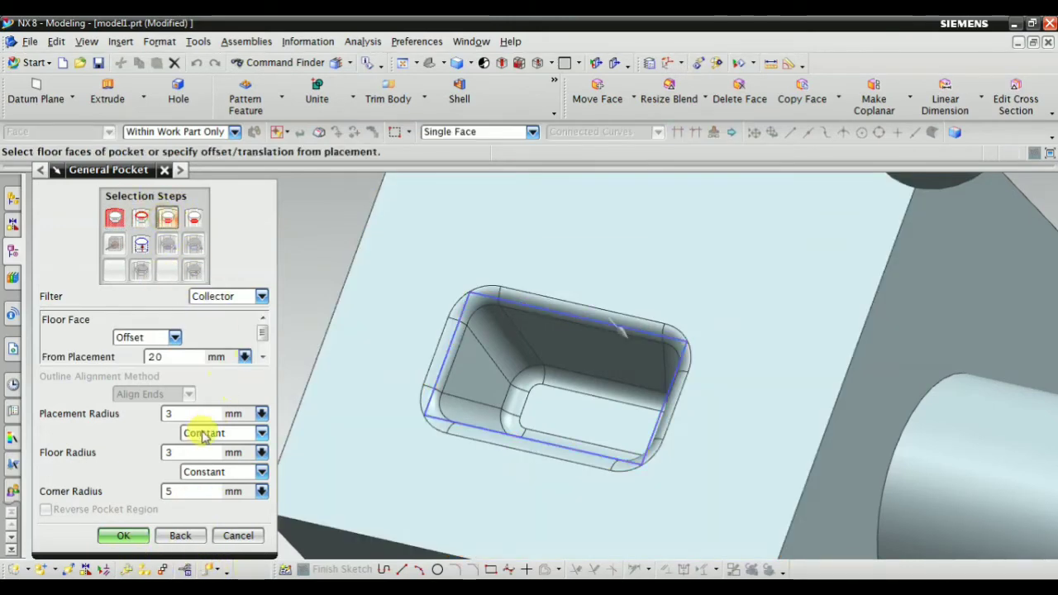
Edit the taper angle of the pocket's floor outline from the placement outline and update the feature
{"action": "left_click", "coordinate": [201, 223]}
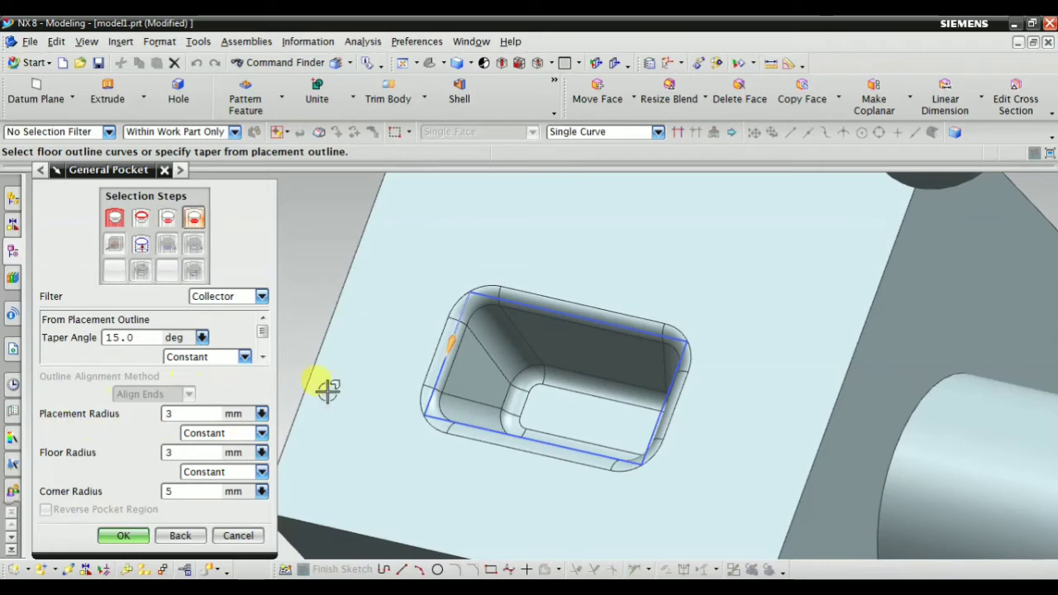
{"action": "scroll", "coordinate": [328, 389], "scroll_direction": "down", "scroll_amount": 3}
{"action": "middle_click_drag", "start_coordinate": [555, 437], "coordinate": [583, 426]}
{"action": "scroll", "coordinate": [587, 361], "scroll_direction": "up", "scroll_amount": 3}
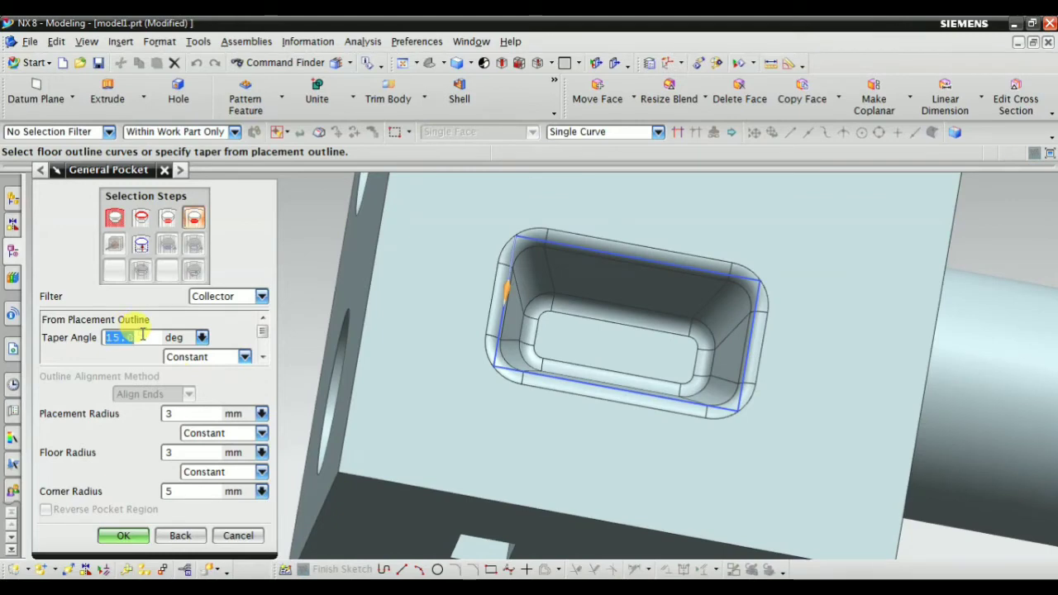
{"action": "middle_click", "coordinate": [150, 542]}
{"action": "left_click", "coordinate": [110, 540]}
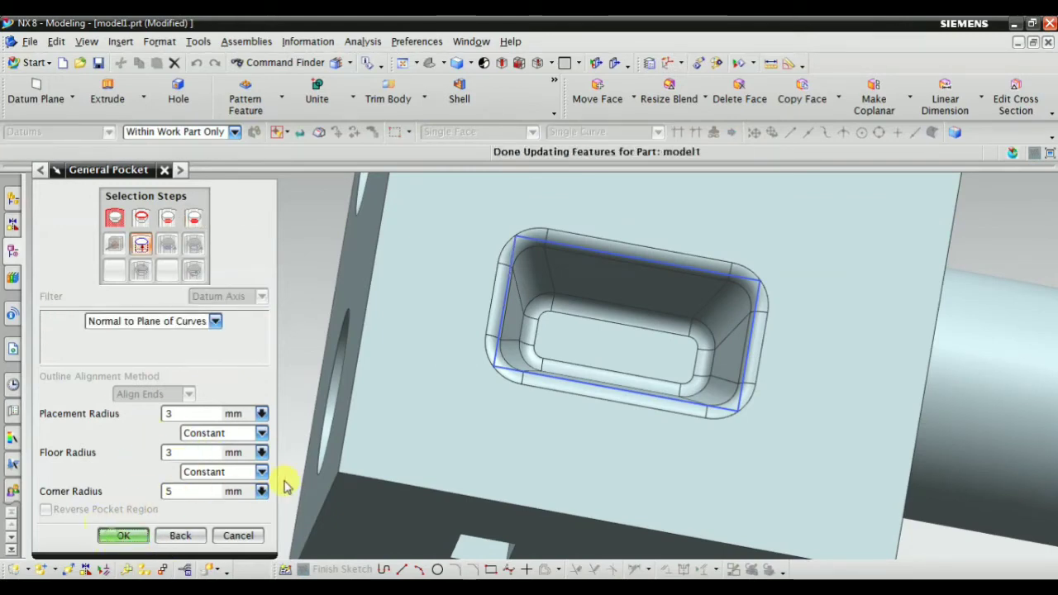
Hide the sketched rectangle around the general pocket's opening
{"action": "middle_click_drag", "start_coordinate": [530, 331], "coordinate": [507, 279]}
{"action": "scroll", "coordinate": [507, 280], "scroll_direction": "up", "scroll_amount": 2}
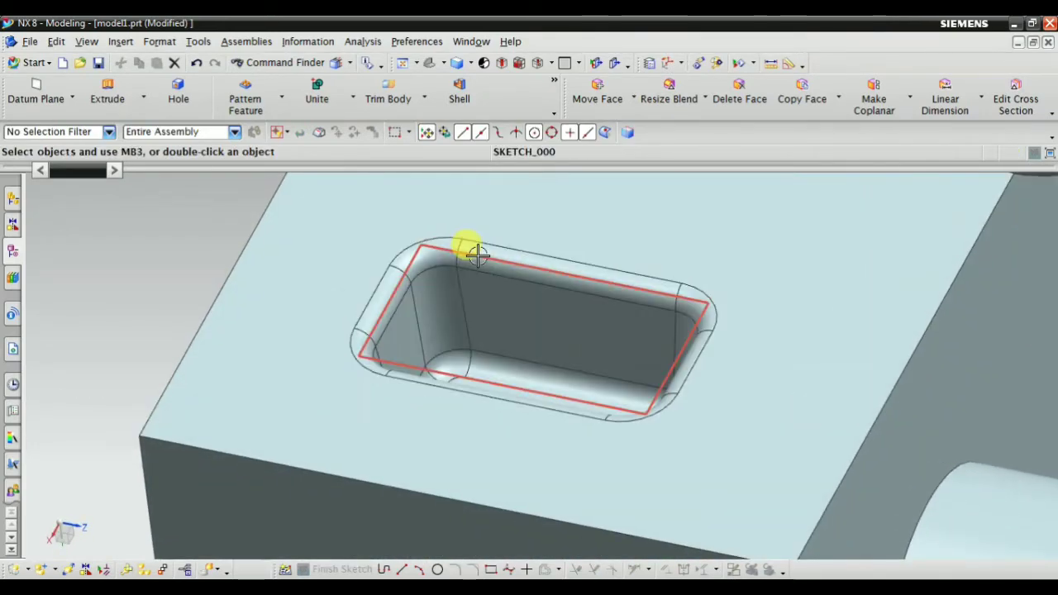
{"action": "right_click", "coordinate": [504, 278]}
{"action": "left_click", "coordinate": [529, 281]}
{"action": "scroll", "coordinate": [378, 295], "scroll_direction": "down", "scroll_amount": 3}
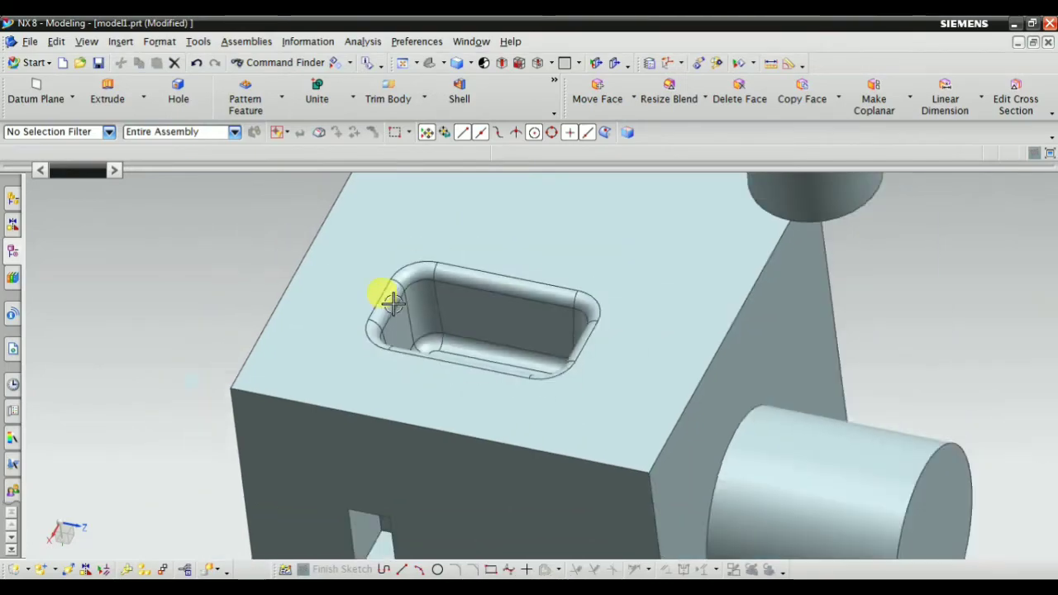
Start a Rectangular pad and select the block's plain face next to the two cylindrical pockets as its placement face
{"action": "mouse_move", "coordinate": [378, 295]}
{"action": "middle_mouse_down"}
{"action": "mouse_move", "coordinate": [511, 385]}
{"action": "mouse_move", "coordinate": [503, 425]}
{"action": "mouse_move", "coordinate": [503, 389]}
{"action": "mouse_move", "coordinate": [449, 397]}
{"action": "mouse_move", "coordinate": [497, 373]}
{"action": "mouse_move", "coordinate": [421, 371]}
{"action": "middle_mouse_up"}
{"action": "scroll", "coordinate": [421, 371], "scroll_direction": "down", "scroll_amount": 4}
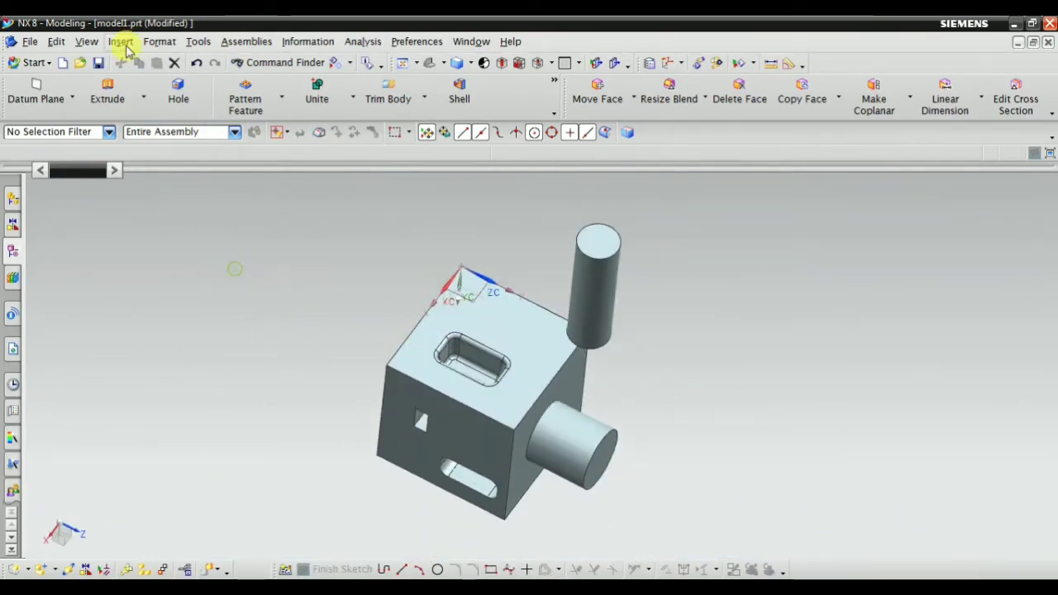
{"action": "left_click", "coordinate": [90, 43]}
{"action": "mouse_move", "coordinate": [115, 43]}
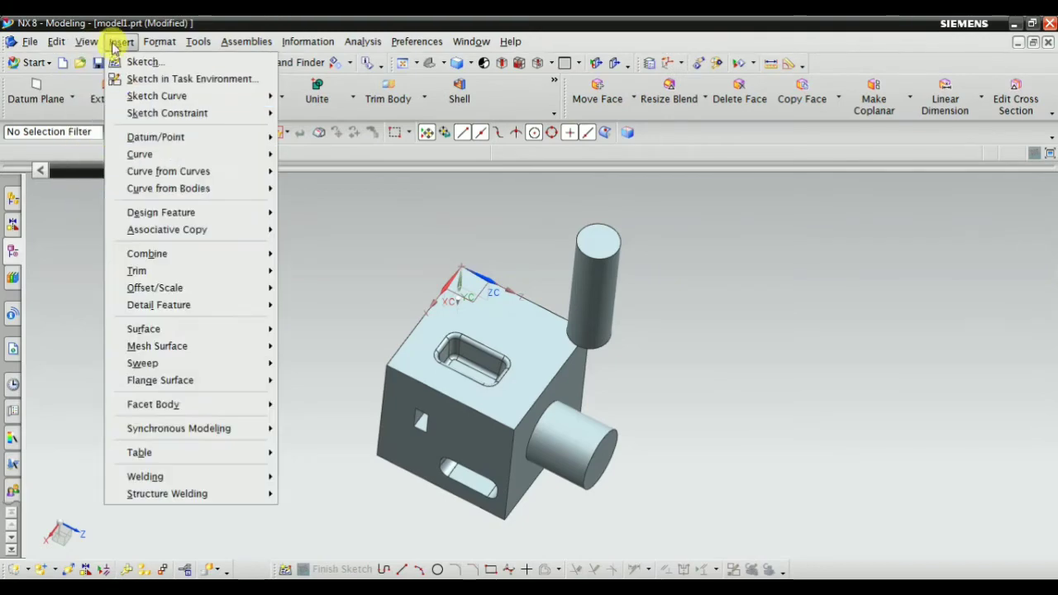
{"action": "mouse_move", "coordinate": [141, 218]}
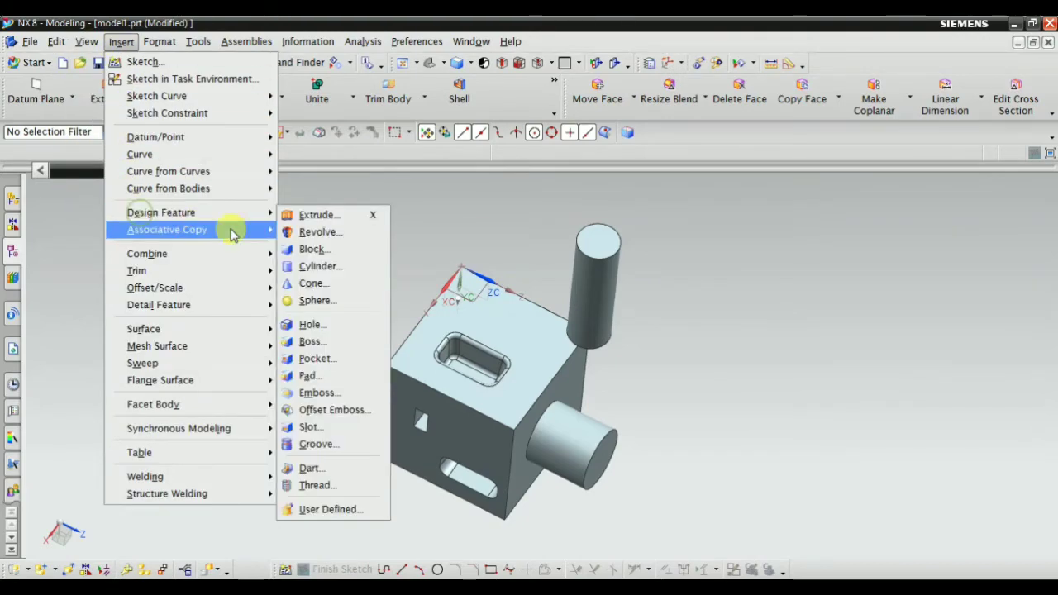
{"action": "left_click", "coordinate": [335, 375]}
{"action": "middle_click_drag", "start_coordinate": [750, 399], "coordinate": [511, 289]}
{"action": "scroll", "coordinate": [394, 366], "scroll_direction": "up", "scroll_amount": 2}
{"action": "middle_click_drag", "start_coordinate": [393, 367], "coordinate": [335, 298]}
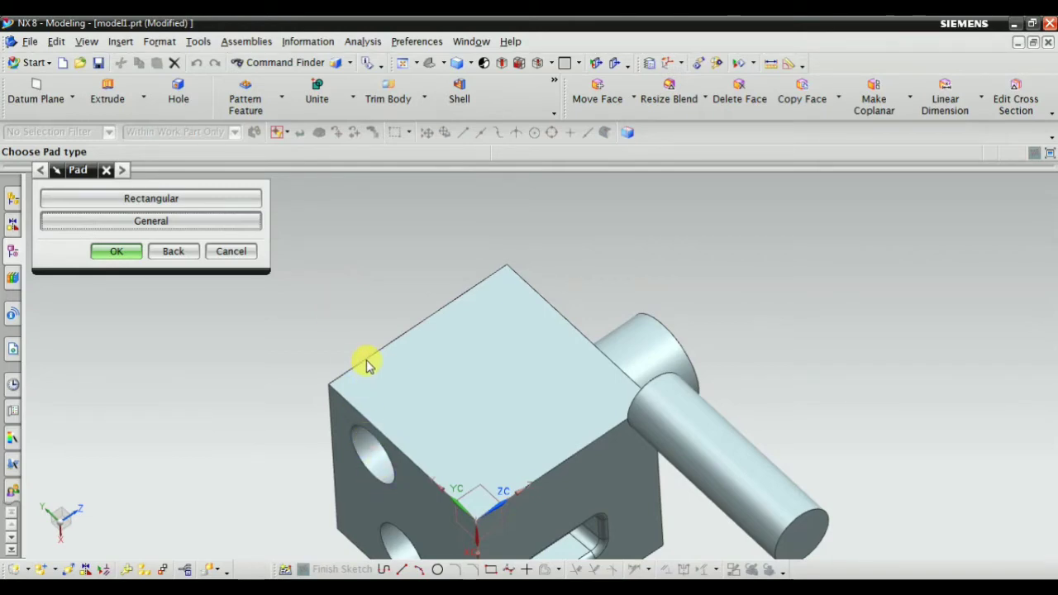
{"action": "middle_click_drag", "start_coordinate": [461, 346], "coordinate": [367, 333]}
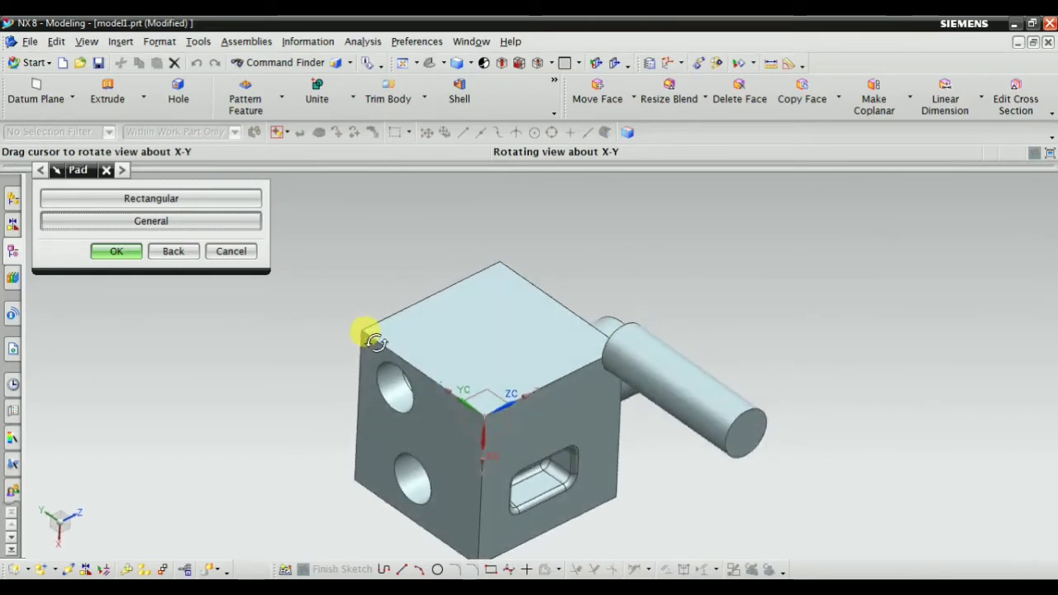
{"action": "left_click", "coordinate": [120, 203]}
{"action": "middle_click_drag", "start_coordinate": [264, 405], "coordinate": [516, 350]}
{"action": "left_click", "coordinate": [518, 323]}
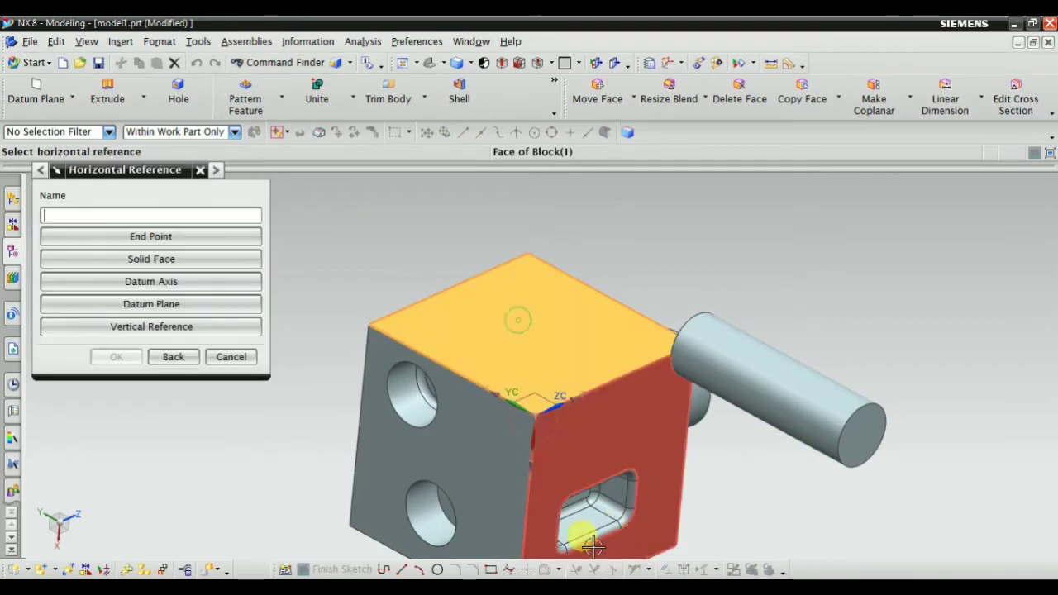
Use the edge shared with the cylindrical-pocket face as horizontal reference and size the pad 25 mm long, 10 mm wide and 10 mm high
{"action": "left_click", "coordinate": [156, 237]}
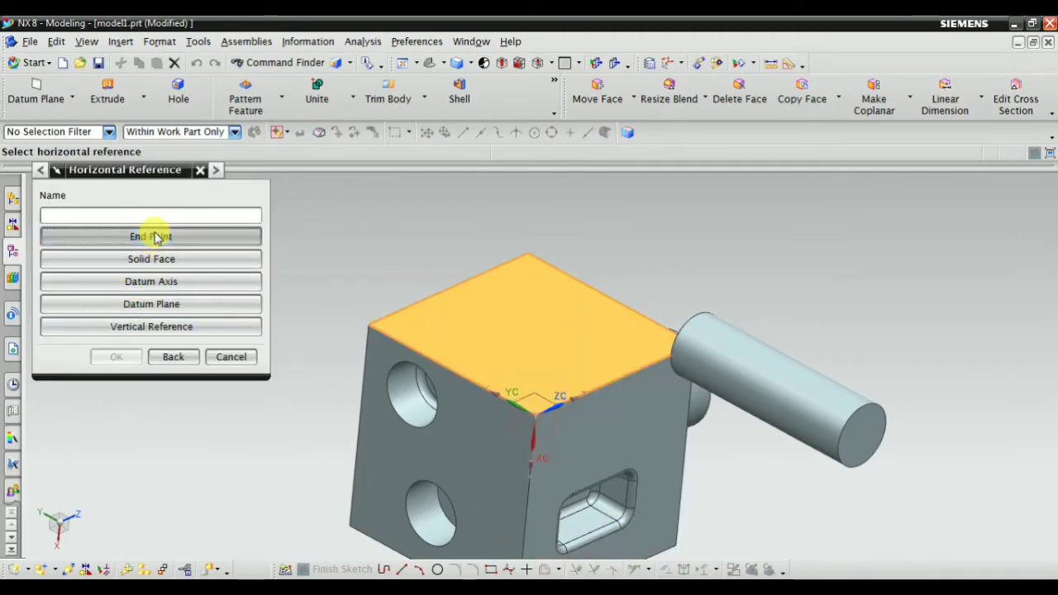
{"action": "left_click", "coordinate": [407, 347]}
{"action": "middle_click_drag", "start_coordinate": [193, 386], "coordinate": [484, 275]}
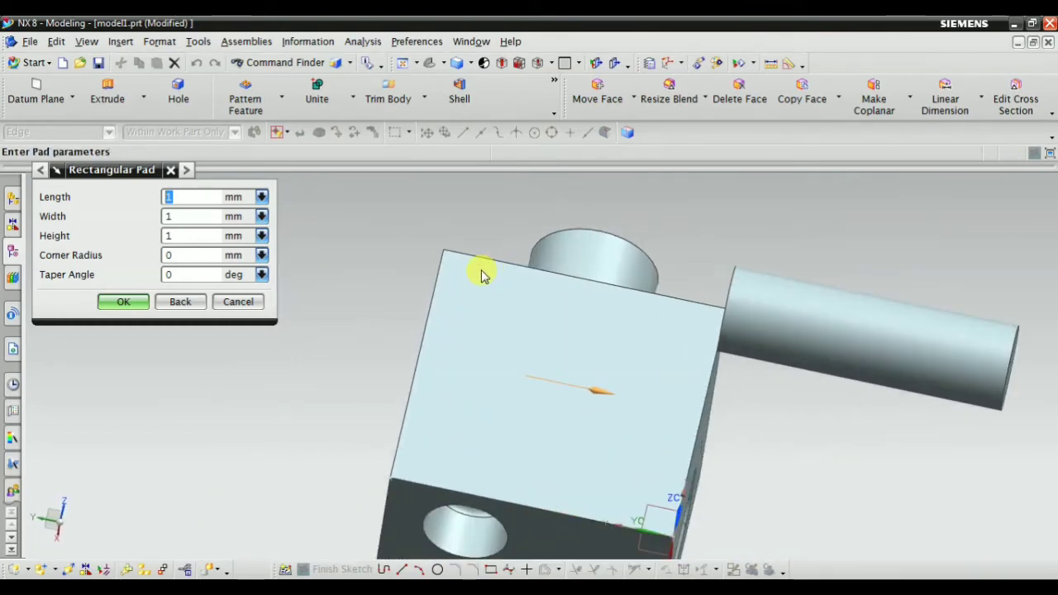
{"action": "scroll", "coordinate": [484, 275], "scroll_direction": "down", "scroll_amount": 2}
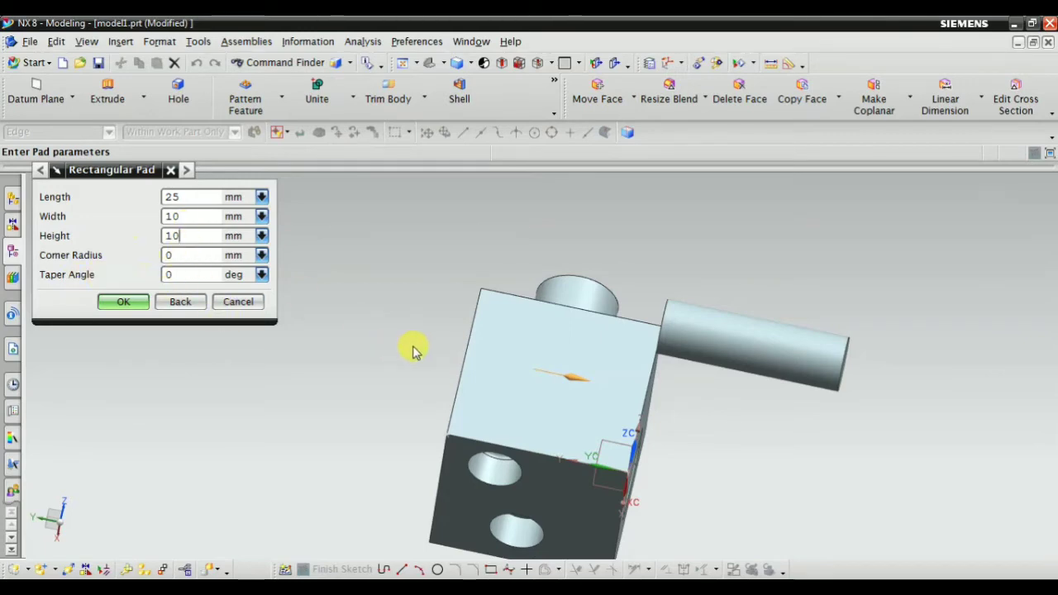
{"action": "left_click", "coordinate": [133, 310]}
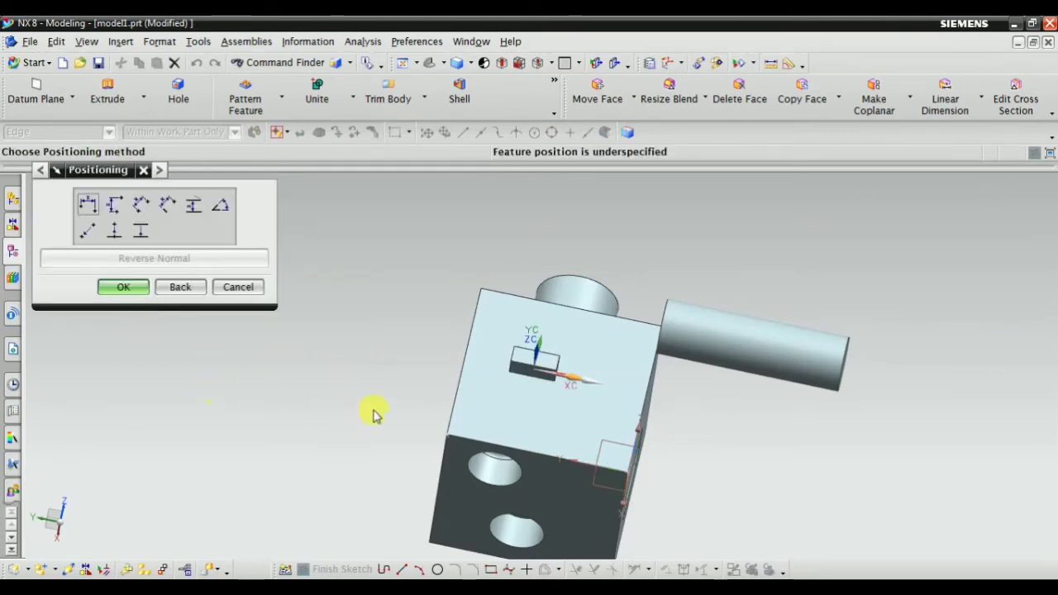
Position the pad with a Horizontal dimension of 20 mm between the block's nearest crosswise edge and the pad's facing short base edge
{"action": "scroll", "coordinate": [529, 356], "scroll_direction": "up", "scroll_amount": 4}
{"action": "middle_click_drag", "start_coordinate": [454, 411], "coordinate": [581, 366]}
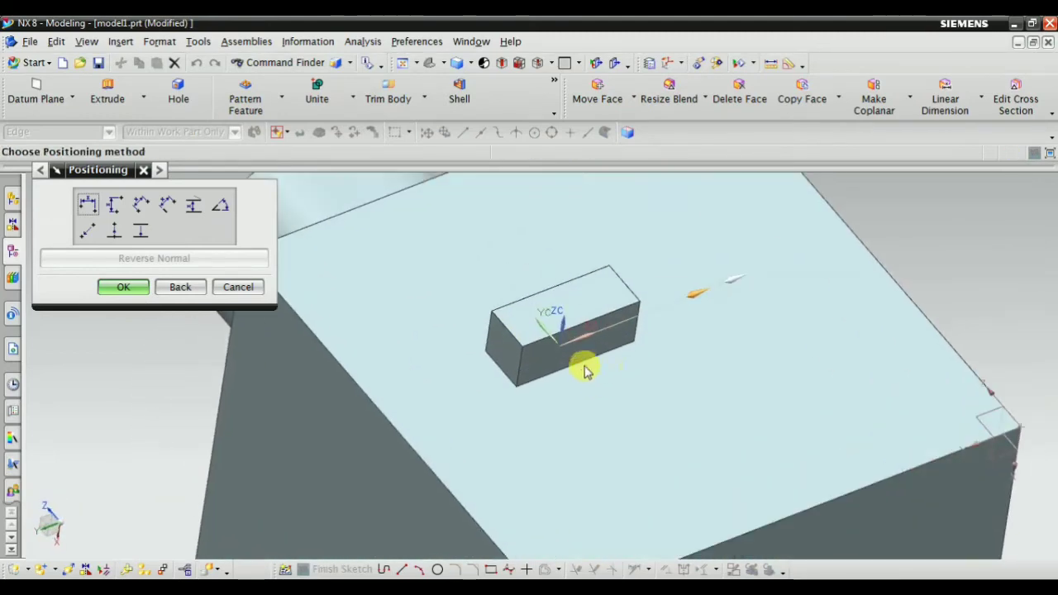
{"action": "scroll", "coordinate": [501, 336], "scroll_direction": "down", "scroll_amount": 2}
{"action": "scroll", "coordinate": [453, 285], "scroll_direction": "up", "scroll_amount": 4}
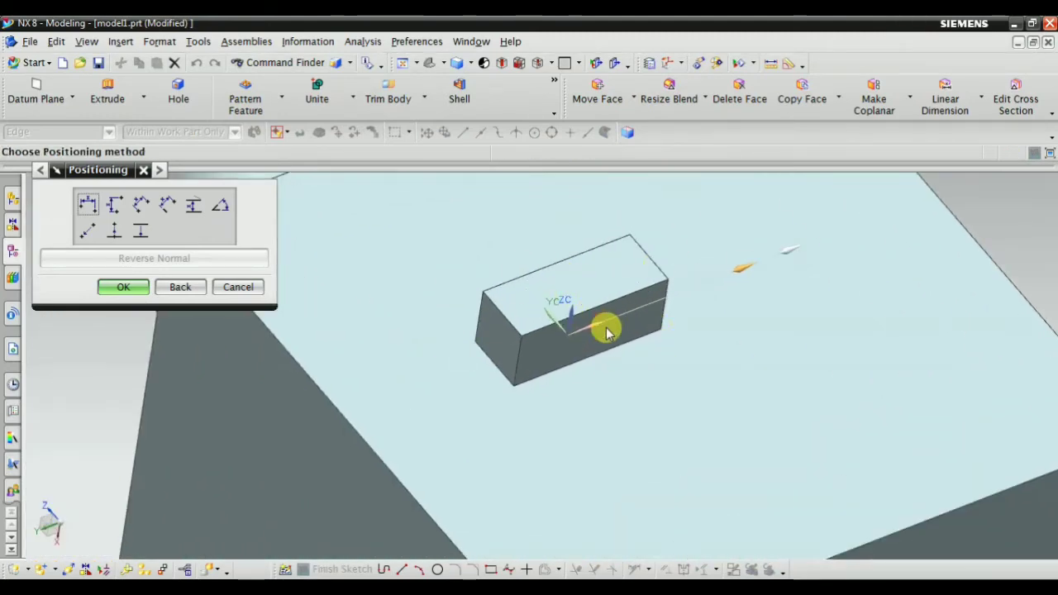
{"action": "middle_click_drag", "start_coordinate": [606, 330], "coordinate": [609, 372]}
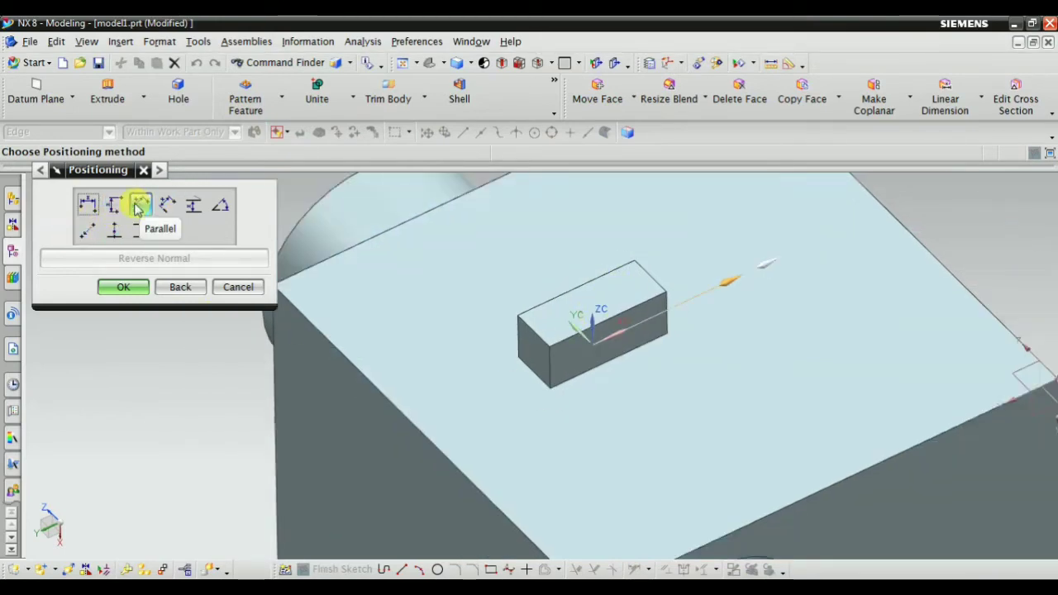
{"action": "left_click", "coordinate": [93, 206]}
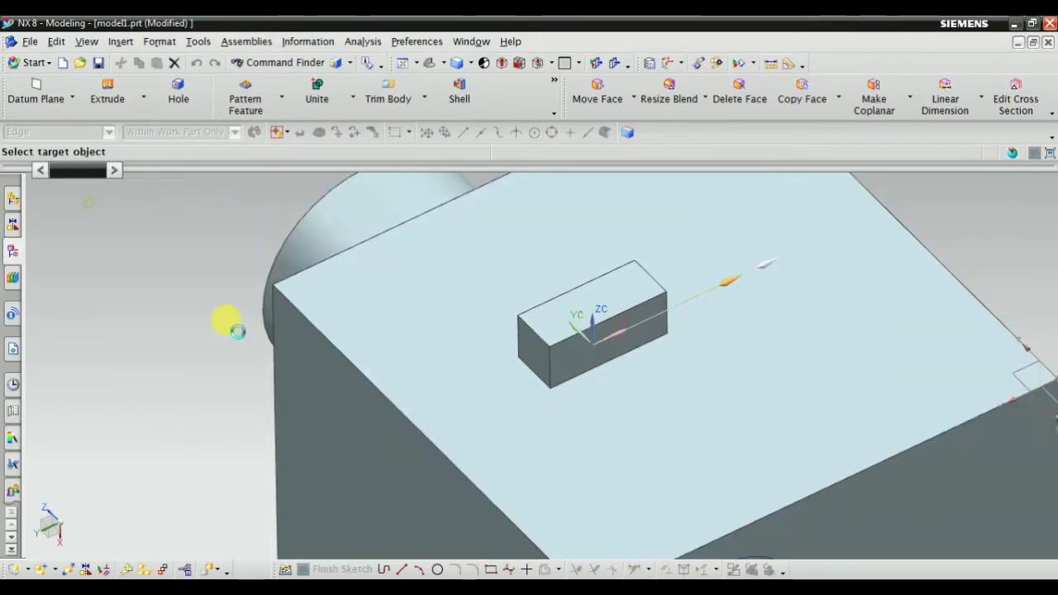
{"action": "scroll", "coordinate": [517, 313], "scroll_direction": "down", "scroll_amount": 2}
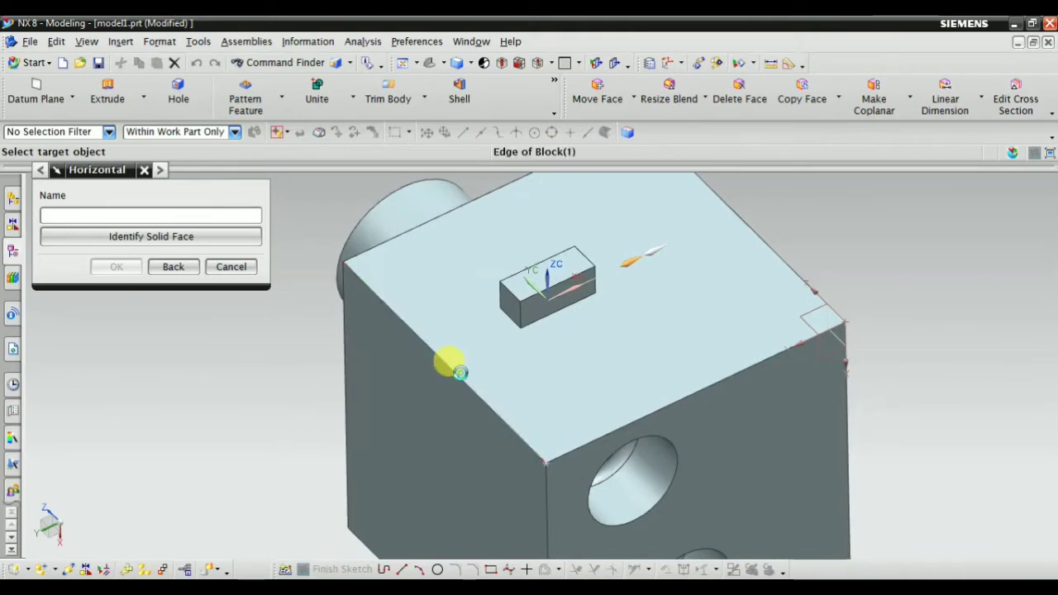
{"action": "left_click", "coordinate": [460, 373]}
{"action": "middle_click_drag", "start_coordinate": [361, 412], "coordinate": [408, 390]}
{"action": "scroll", "coordinate": [408, 389], "scroll_direction": "up", "scroll_amount": 3}
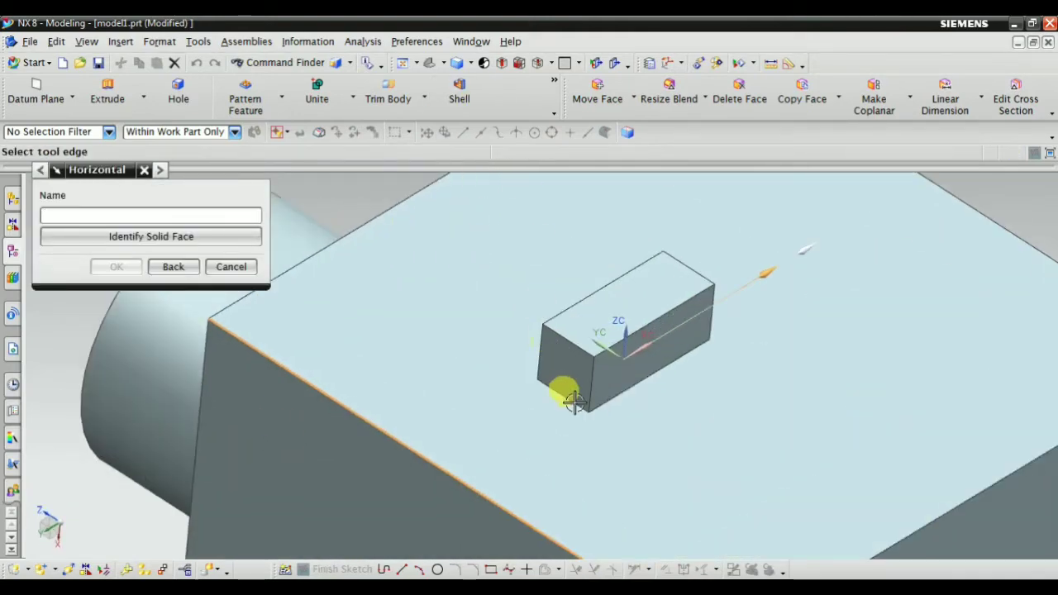
{"action": "scroll", "coordinate": [574, 401], "scroll_direction": "up", "scroll_amount": 3}
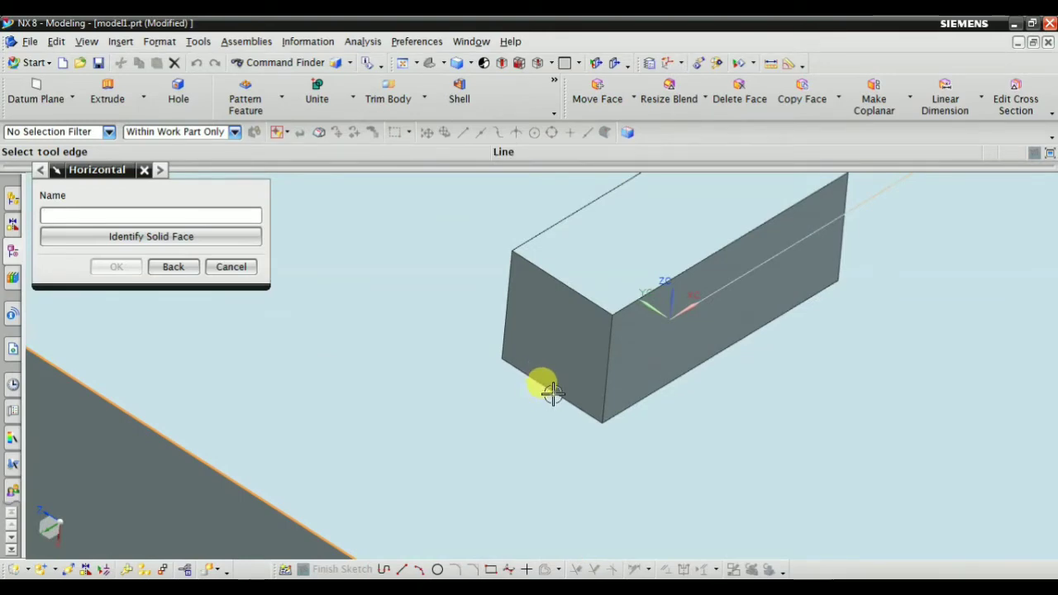
{"action": "left_click", "coordinate": [553, 393]}
{"action": "scroll", "coordinate": [579, 353], "scroll_direction": "down", "scroll_amount": 3}
{"action": "mouse_move", "coordinate": [695, 457]}
{"action": "middle_mouse_down"}
{"action": "mouse_move", "coordinate": [726, 418]}
{"action": "mouse_move", "coordinate": [707, 441]}
{"action": "middle_mouse_up"}
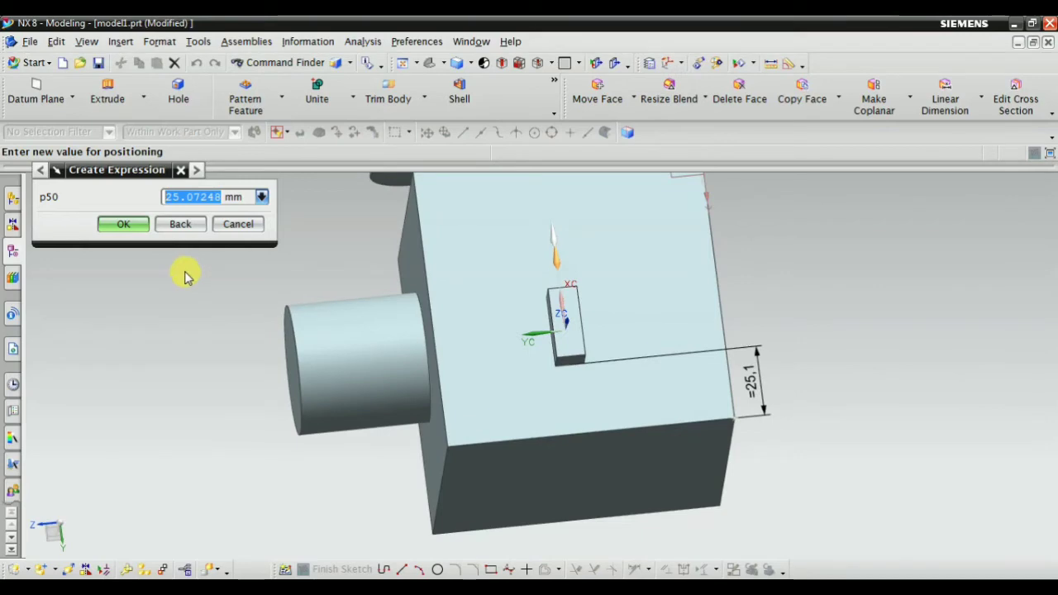
{"action": "type", "text": "20"}
{"action": "key", "text": "Return"}
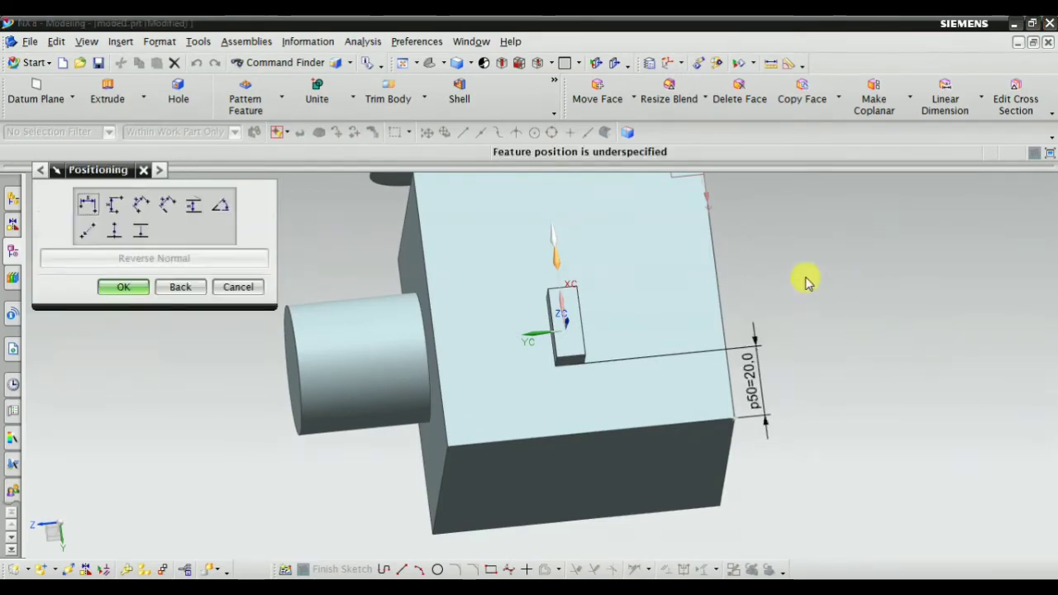
Add a 45 mm Vertical dimension from the block edge bordering the cylindrical-pocket face to the pad's long base edge, and finish the pad
{"action": "left_click", "coordinate": [117, 210]}
{"action": "middle_click_drag", "start_coordinate": [670, 317], "coordinate": [573, 279]}
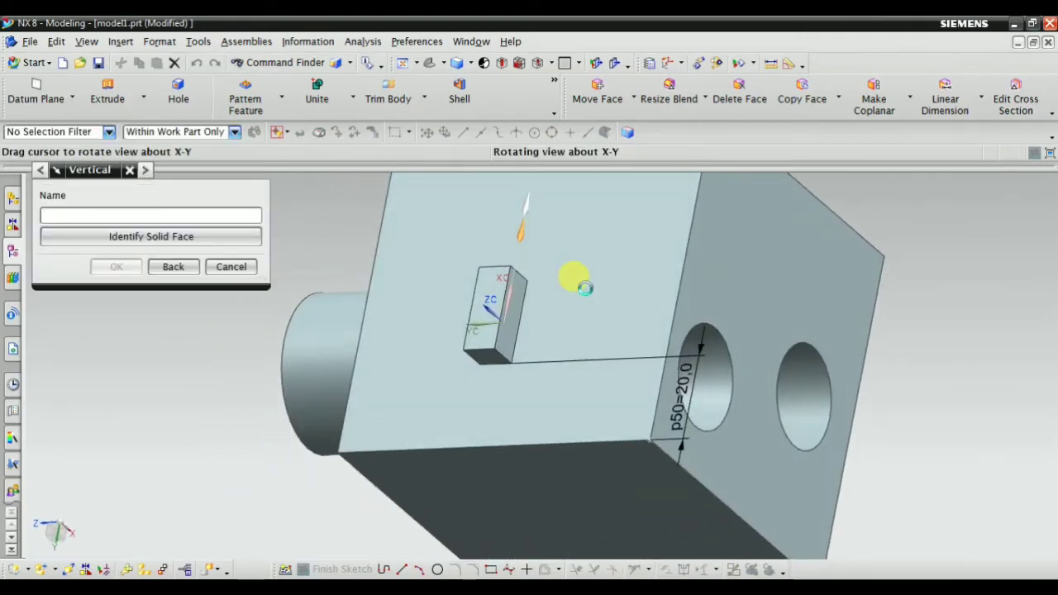
{"action": "left_click", "coordinate": [686, 240]}
{"action": "middle_click_drag", "start_coordinate": [465, 338], "coordinate": [492, 345]}
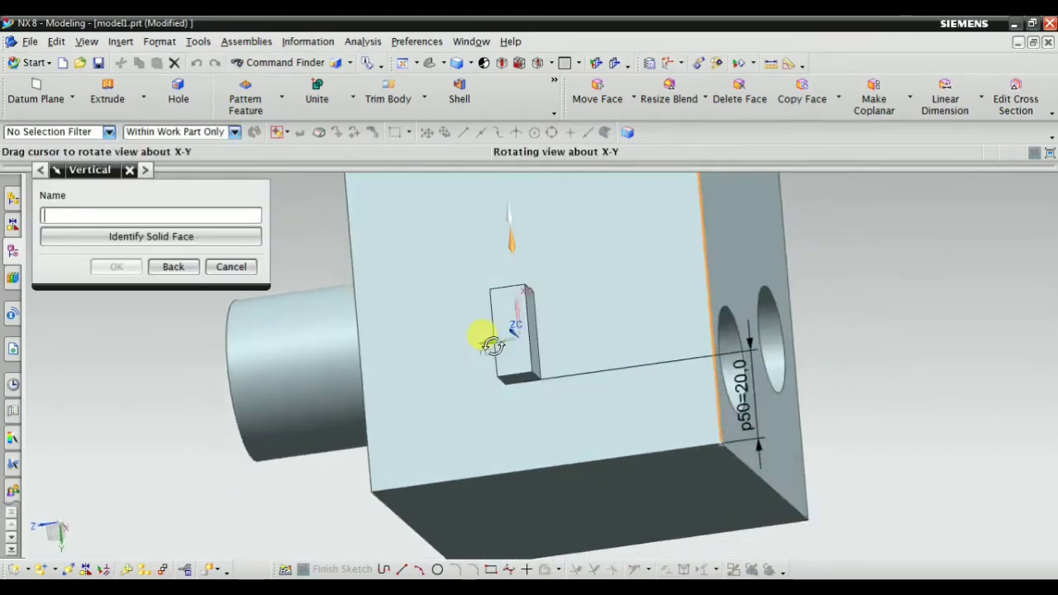
{"action": "scroll", "coordinate": [512, 355], "scroll_direction": "up", "scroll_amount": 3}
{"action": "left_click", "coordinate": [516, 322]}
{"action": "scroll", "coordinate": [538, 350], "scroll_direction": "down", "scroll_amount": 3}
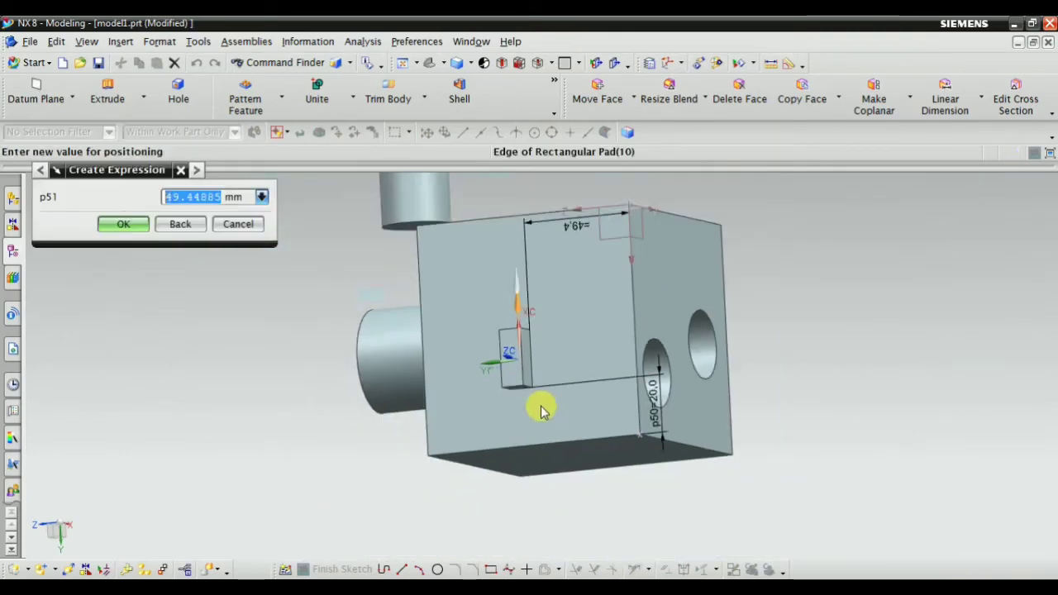
{"action": "scroll", "coordinate": [560, 243], "scroll_direction": "up", "scroll_amount": 3}
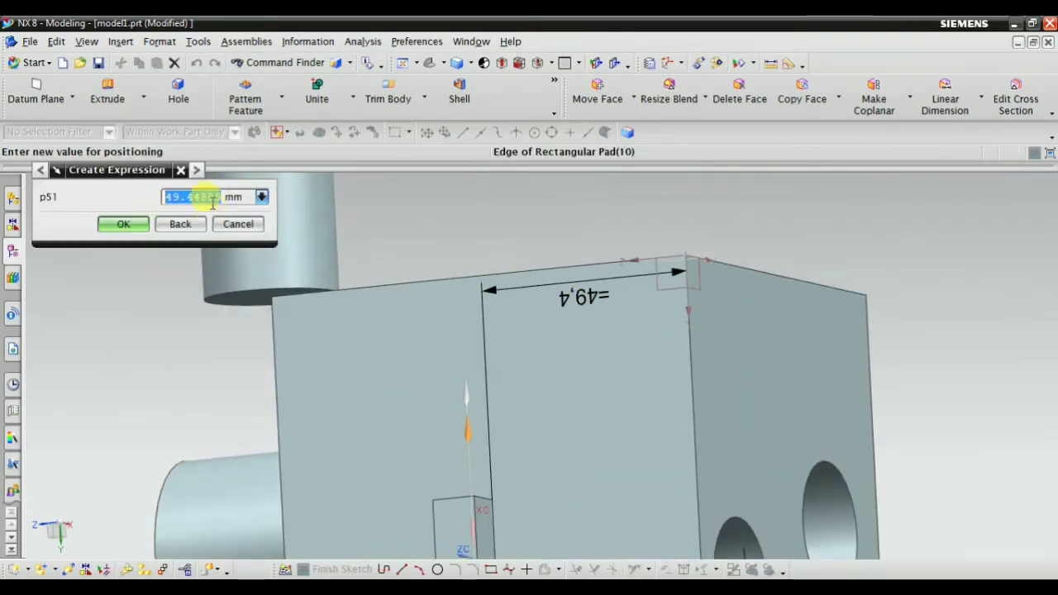
{"action": "type", "text": "45"}
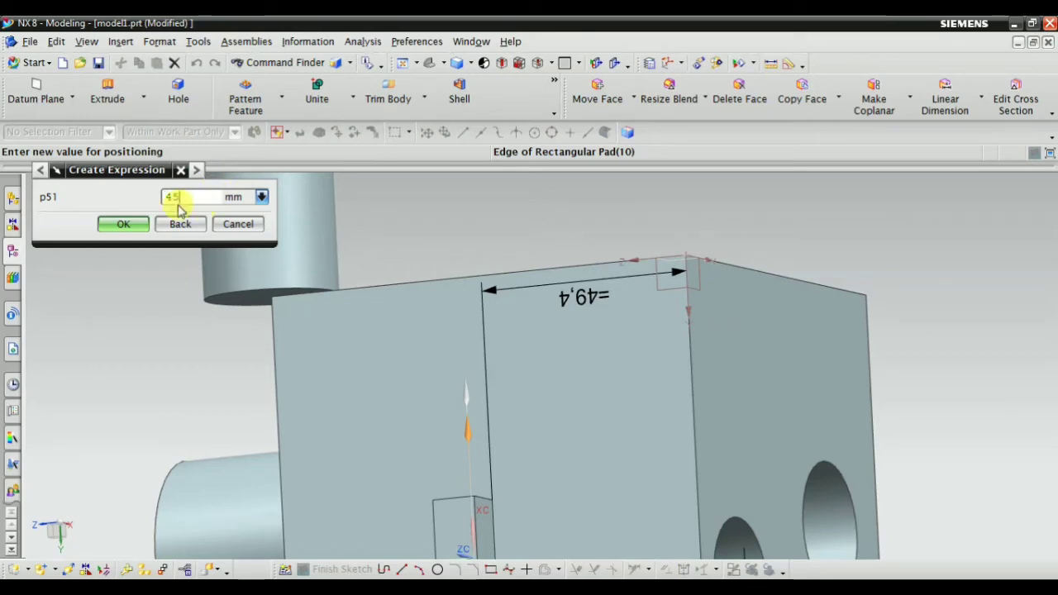
{"action": "left_click", "coordinate": [120, 225]}
{"action": "scroll", "coordinate": [609, 307], "scroll_direction": "down", "scroll_amount": 3}
{"action": "middle_click_drag", "start_coordinate": [567, 355], "coordinate": [572, 289]}
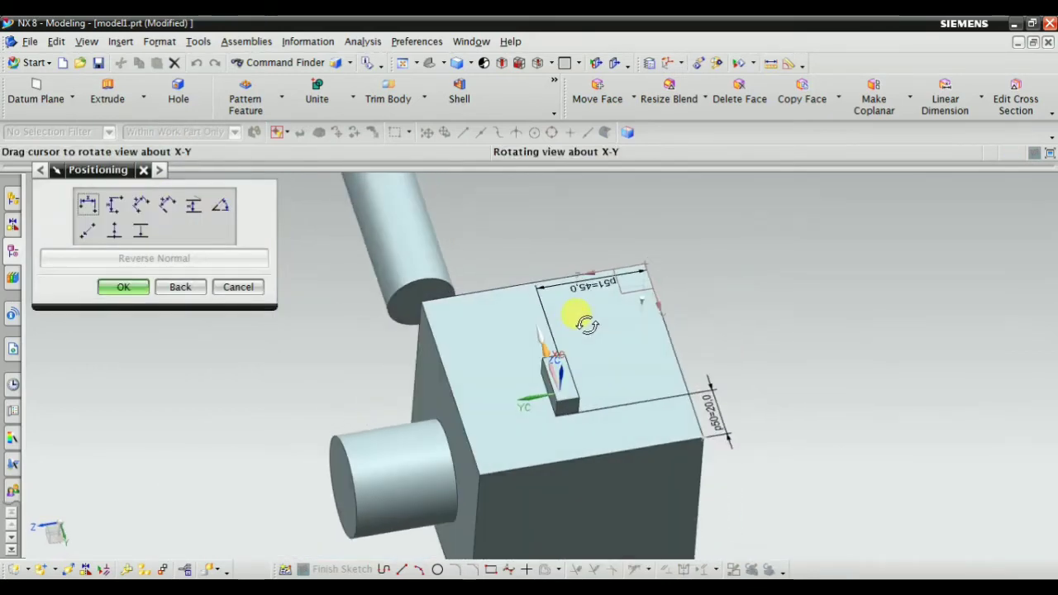
{"action": "left_click", "coordinate": [124, 287]}
{"action": "middle_click_drag", "start_coordinate": [614, 355], "coordinate": [692, 347]}
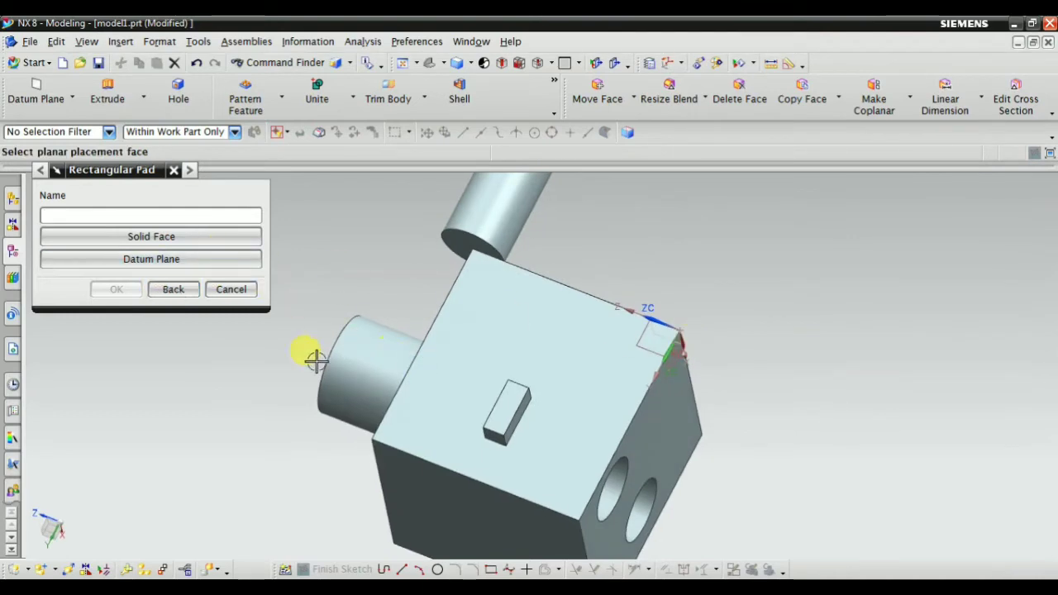
{"action": "left_click", "coordinate": [230, 292]}
Edit the rectangular pad to a 1 mm corner radius and a 5 degree taper angle
{"action": "scroll", "coordinate": [501, 435], "scroll_direction": "up", "scroll_amount": 1}
{"action": "middle_click_drag", "start_coordinate": [499, 439], "coordinate": [658, 400]}
{"action": "scroll", "coordinate": [659, 404], "scroll_direction": "up", "scroll_amount": 2}
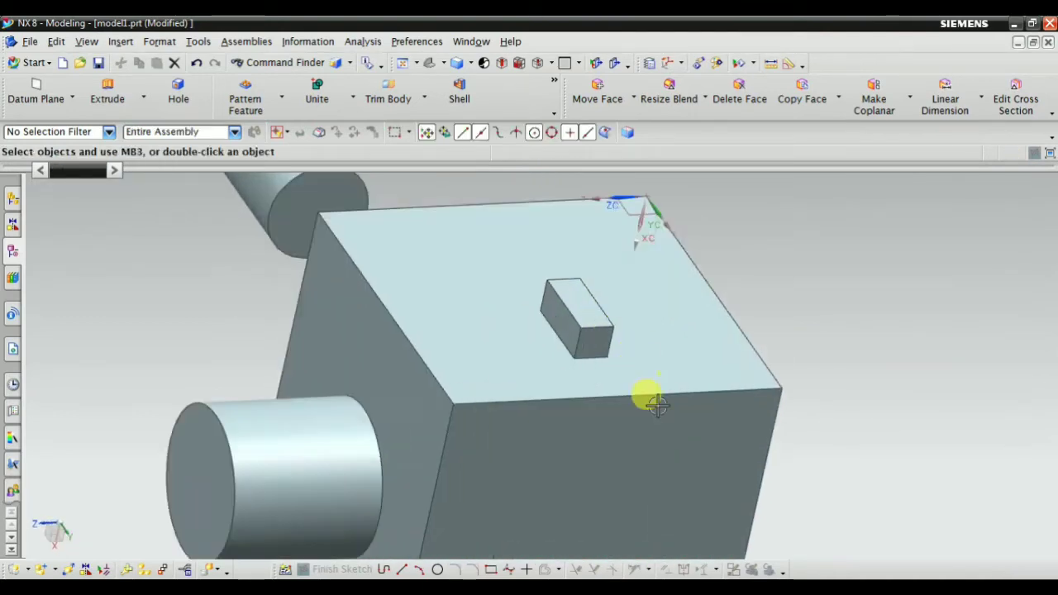
{"action": "left_click", "coordinate": [16, 255]}
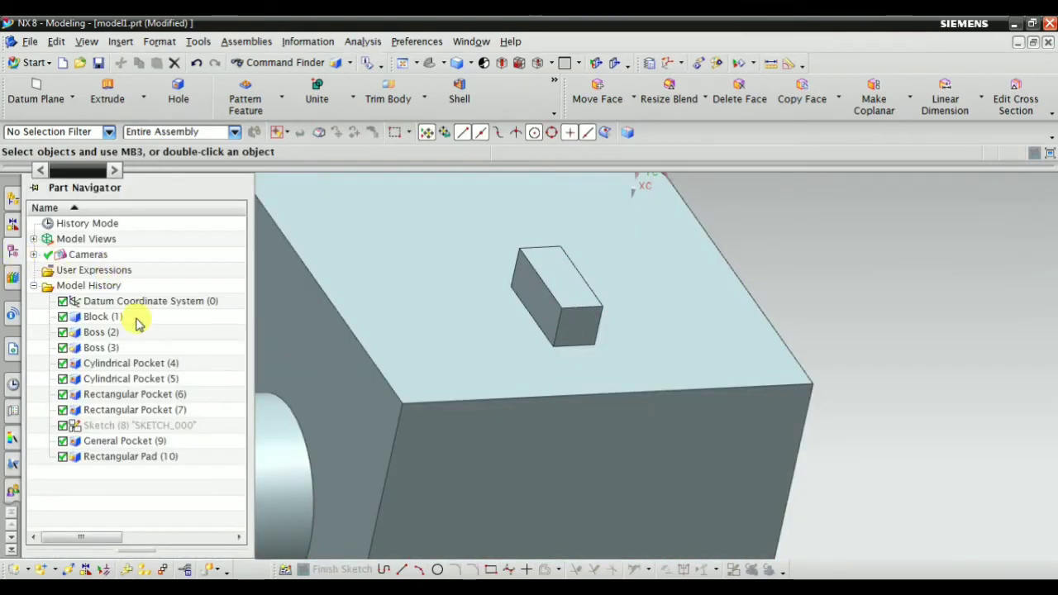
{"action": "double_click", "coordinate": [108, 463]}
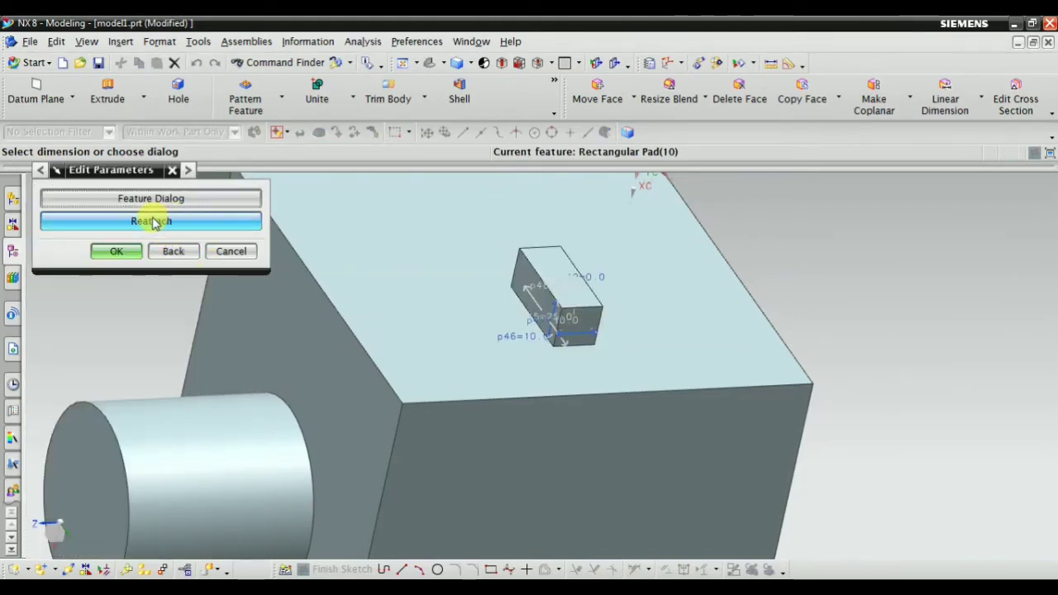
{"action": "left_click", "coordinate": [151, 198]}
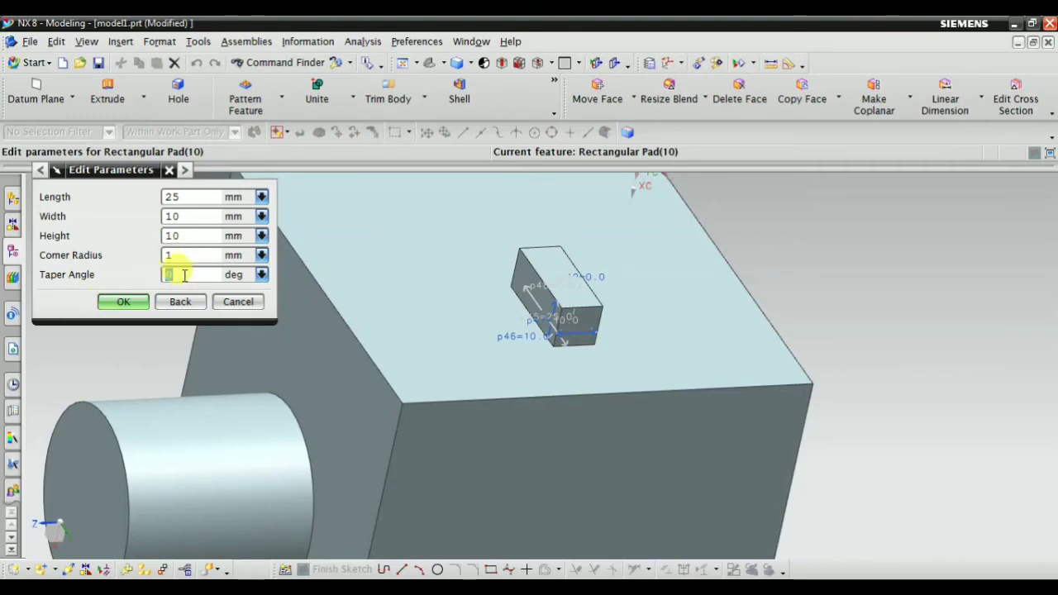
{"action": "left_click", "coordinate": [120, 304]}
{"action": "left_click", "coordinate": [133, 252]}
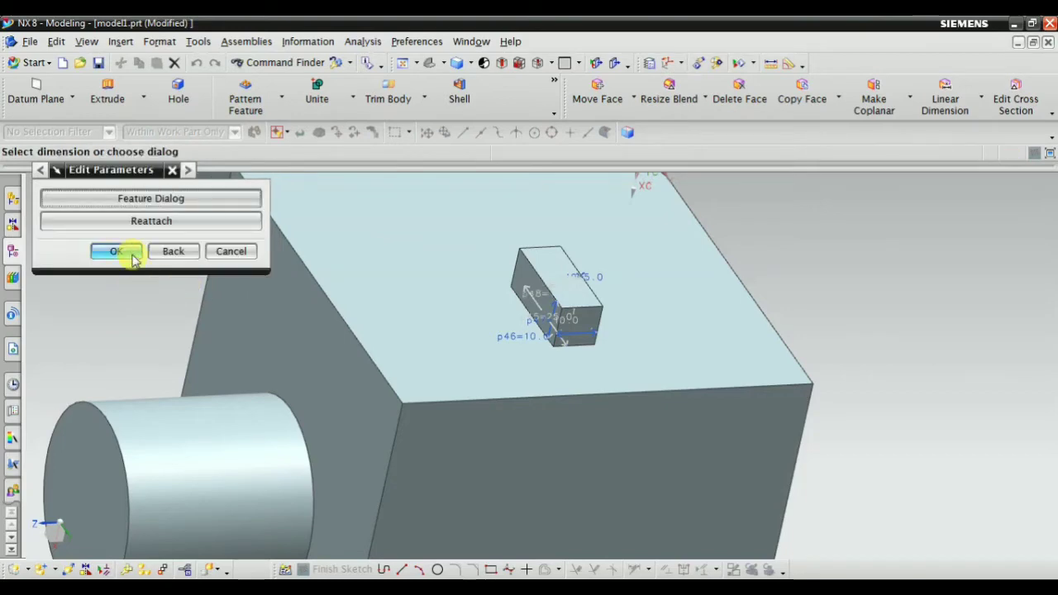
Examine the rectangular pad's tapered sides and rounded corners from several angles
{"action": "middle_click_drag", "start_coordinate": [486, 315], "coordinate": [569, 332]}
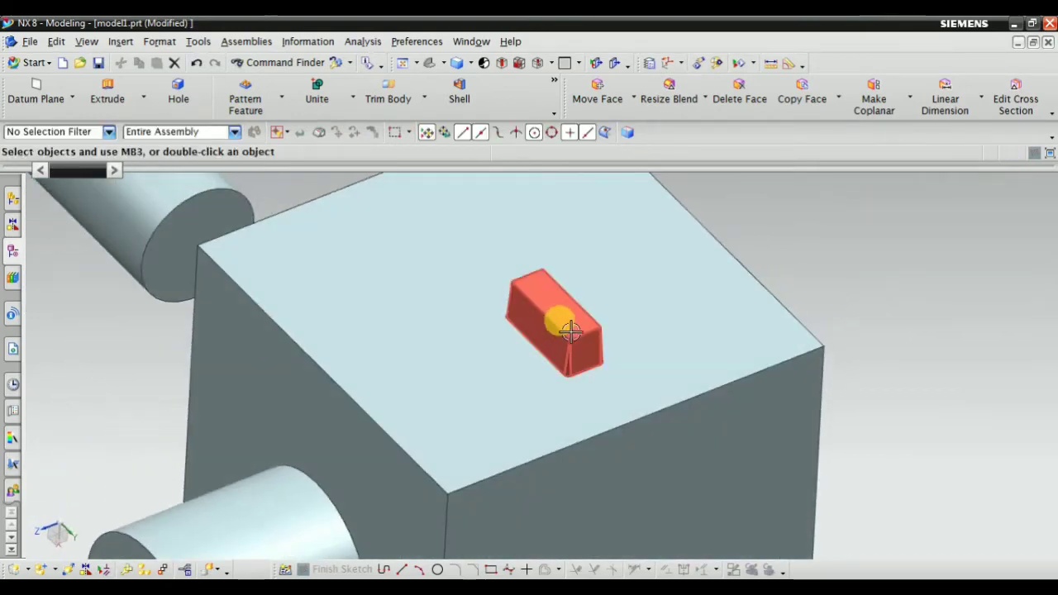
{"action": "scroll", "coordinate": [570, 366], "scroll_direction": "up", "scroll_amount": 6}
{"action": "scroll", "coordinate": [514, 421], "scroll_direction": "down", "scroll_amount": 4}
{"action": "scroll", "coordinate": [514, 422], "scroll_direction": "down", "scroll_amount": 4}
{"action": "middle_click_drag", "start_coordinate": [538, 426], "coordinate": [649, 404]}
{"action": "scroll", "coordinate": [649, 232], "scroll_direction": "up", "scroll_amount": 8}
{"action": "scroll", "coordinate": [708, 273], "scroll_direction": "down", "scroll_amount": 5}
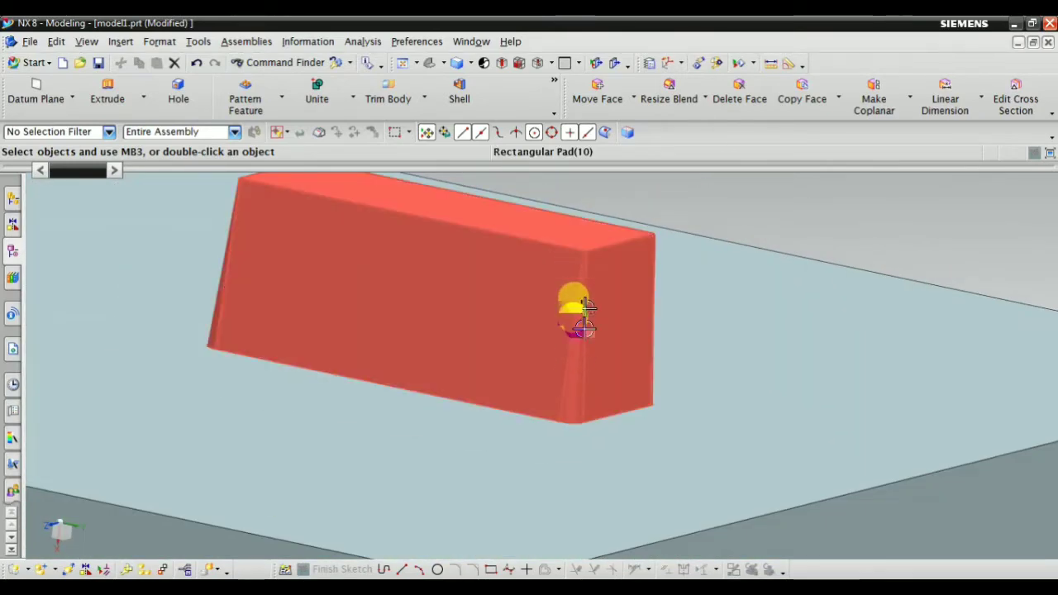
{"action": "middle_click_drag", "start_coordinate": [574, 307], "coordinate": [426, 453]}
{"action": "scroll", "coordinate": [551, 312], "scroll_direction": "down", "scroll_amount": 5}
{"action": "middle_click_drag", "start_coordinate": [550, 312], "coordinate": [511, 297]}
{"action": "scroll", "coordinate": [511, 298], "scroll_direction": "down", "scroll_amount": 1}
{"action": "scroll", "coordinate": [510, 297], "scroll_direction": "up", "scroll_amount": 1}
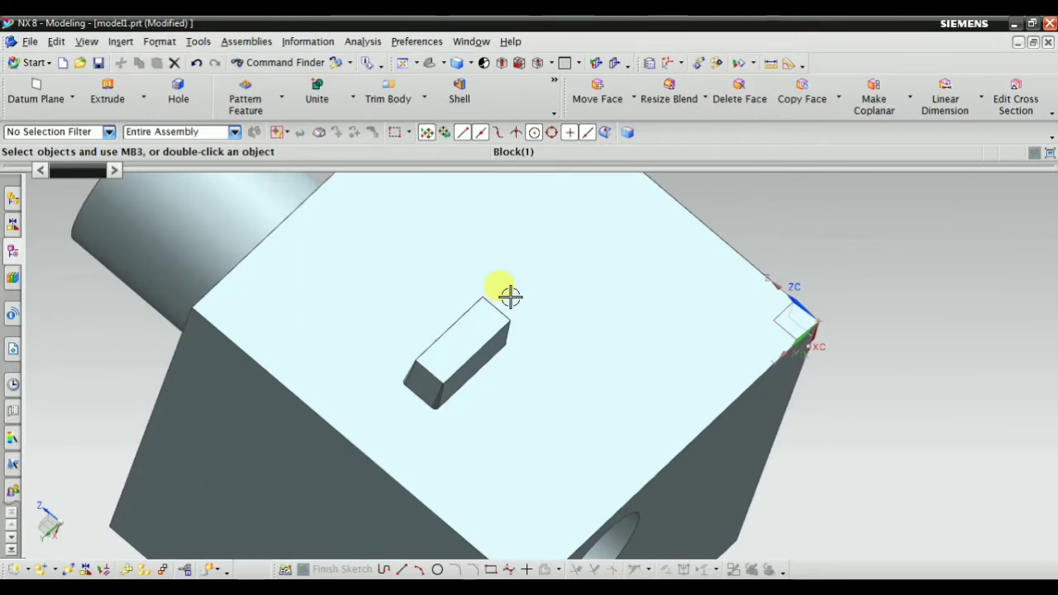
{"action": "scroll", "coordinate": [510, 298], "scroll_direction": "down", "scroll_amount": 3}
{"action": "middle_click_drag", "start_coordinate": [437, 344], "coordinate": [420, 350]}
{"action": "scroll", "coordinate": [420, 350], "scroll_direction": "up", "scroll_amount": 2}
{"action": "scroll", "coordinate": [479, 319], "scroll_direction": "up", "scroll_amount": 2}
{"action": "scroll", "coordinate": [531, 319], "scroll_direction": "down", "scroll_amount": 3}
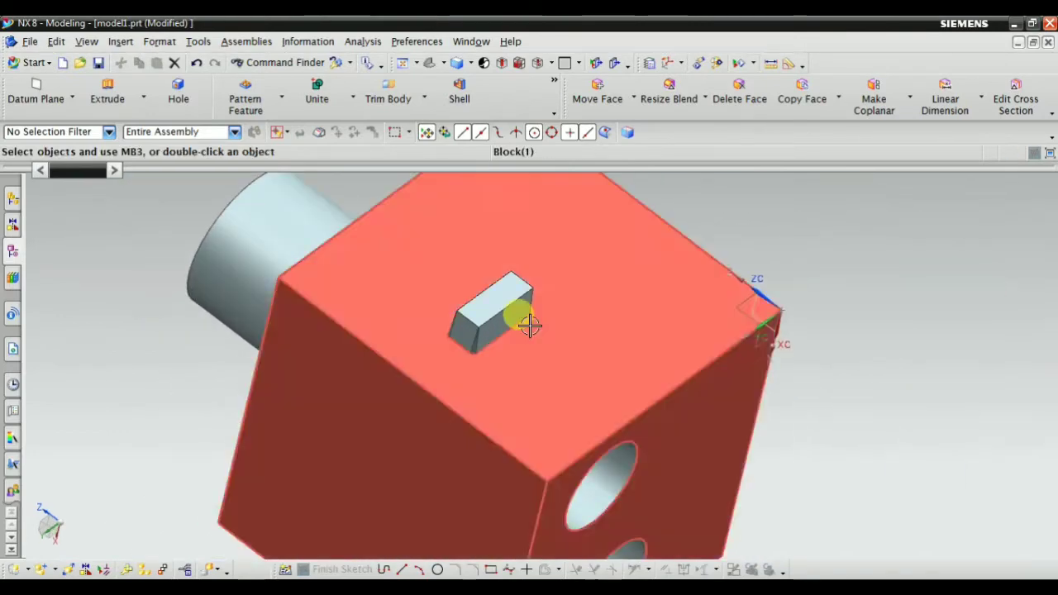
{"action": "scroll", "coordinate": [515, 274], "scroll_direction": "up", "scroll_amount": 3}
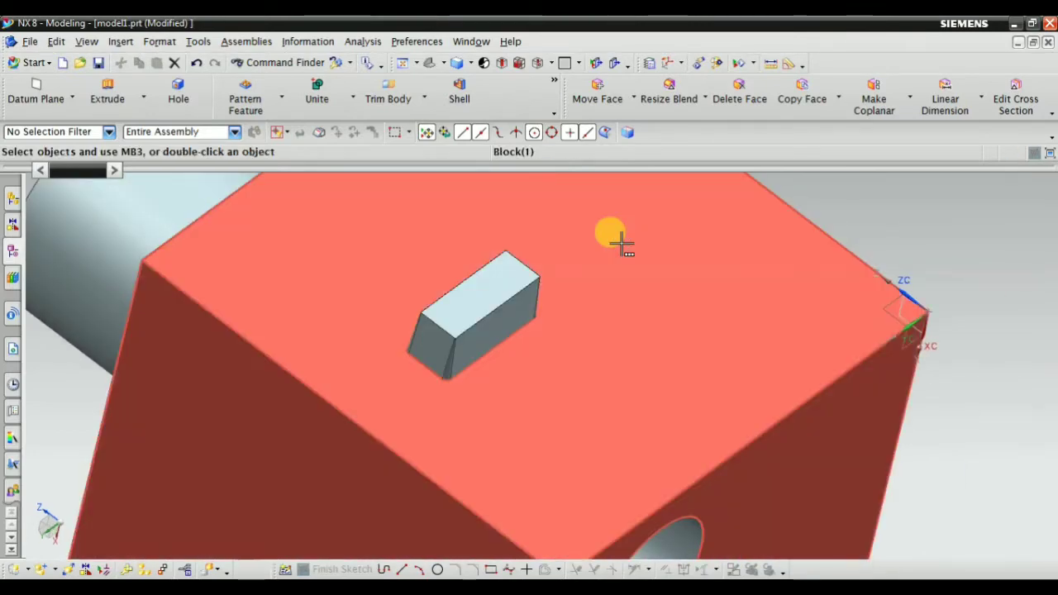
{"action": "scroll", "coordinate": [551, 326], "scroll_direction": "down", "scroll_amount": 3}
{"action": "scroll", "coordinate": [614, 314], "scroll_direction": "up", "scroll_amount": 3}
{"action": "scroll", "coordinate": [567, 306], "scroll_direction": "down", "scroll_amount": 2}
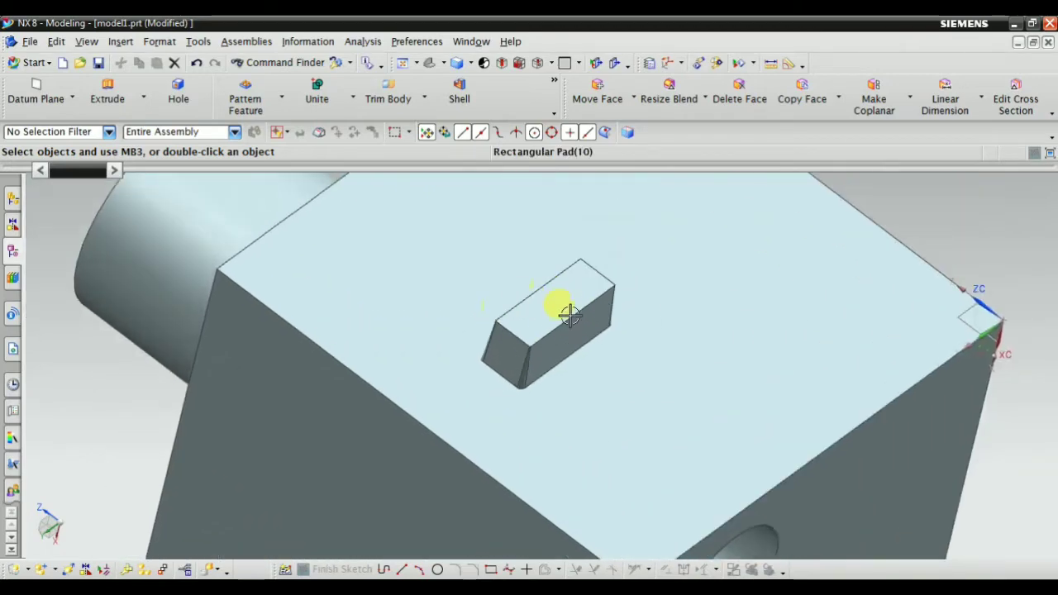
{"action": "scroll", "coordinate": [538, 318], "scroll_direction": "up", "scroll_amount": 3}
{"action": "middle_click_drag", "start_coordinate": [538, 318], "coordinate": [472, 366]}
{"action": "scroll", "coordinate": [657, 283], "scroll_direction": "up", "scroll_amount": 2}
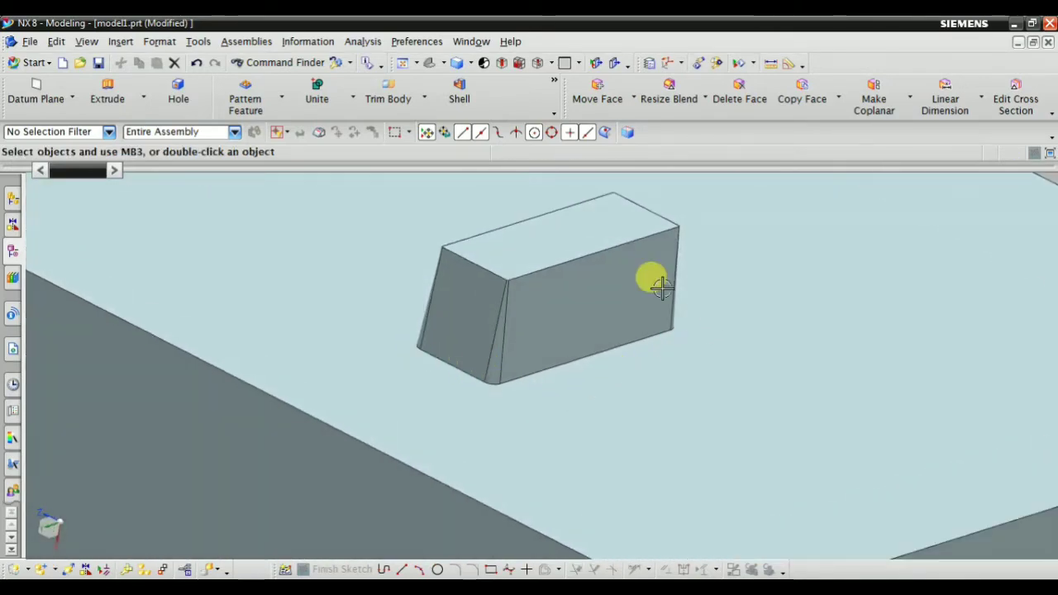
{"action": "scroll", "coordinate": [538, 392], "scroll_direction": "up", "scroll_amount": 2}
{"action": "scroll", "coordinate": [538, 393], "scroll_direction": "down", "scroll_amount": 3}
{"action": "scroll", "coordinate": [479, 320], "scroll_direction": "up", "scroll_amount": 3}
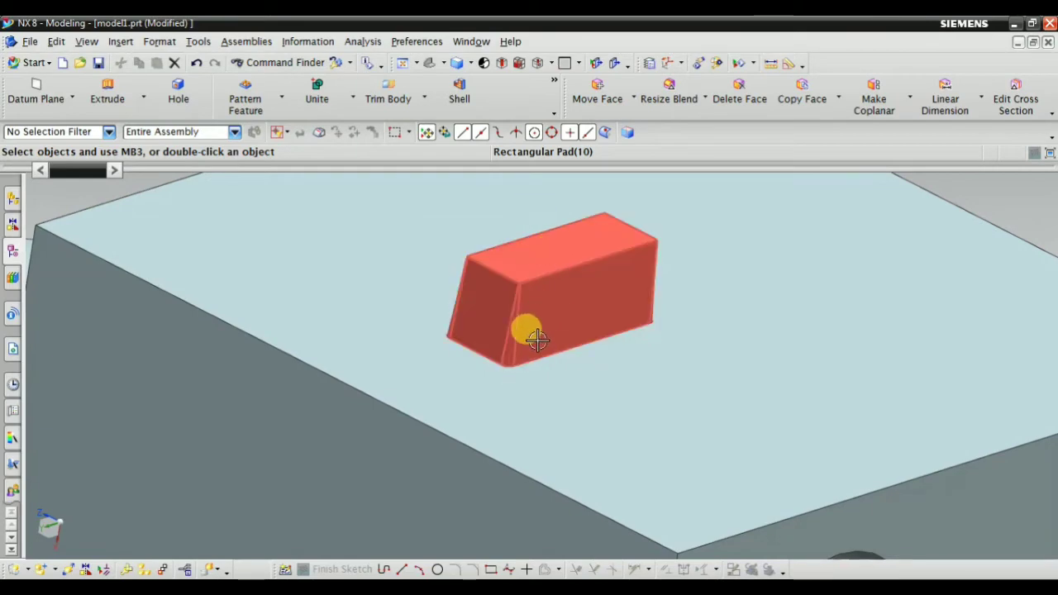
{"action": "scroll", "coordinate": [530, 331], "scroll_direction": "down", "scroll_amount": 3}
{"action": "middle_click_drag", "start_coordinate": [529, 330], "coordinate": [576, 350]}
{"action": "scroll", "coordinate": [558, 408], "scroll_direction": "up", "scroll_amount": 4}
{"action": "scroll", "coordinate": [425, 314], "scroll_direction": "down", "scroll_amount": 4}
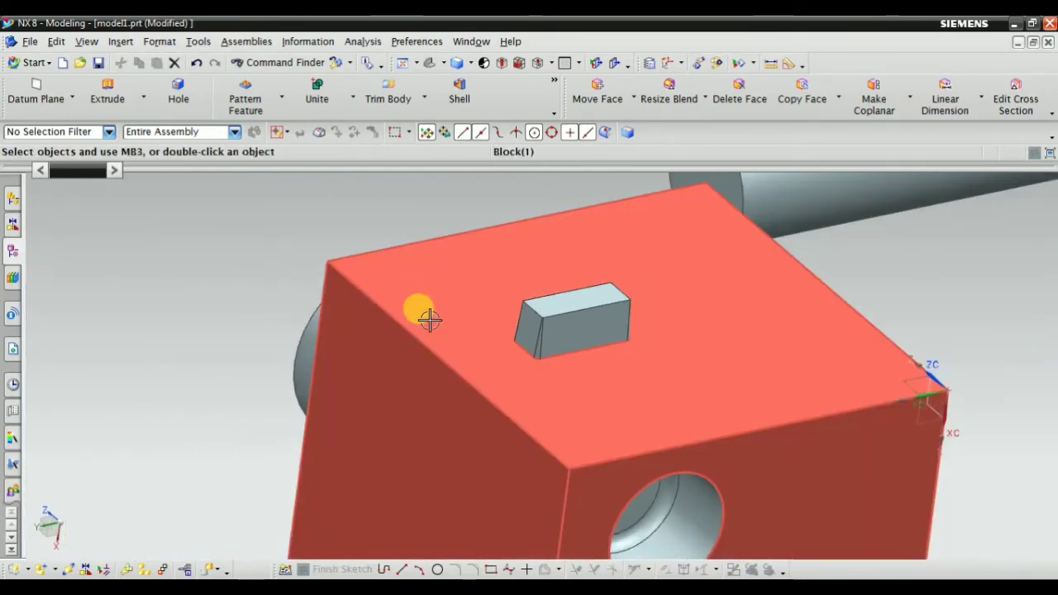
{"action": "middle_click_drag", "start_coordinate": [425, 315], "coordinate": [322, 300]}
{"action": "right_click", "coordinate": [226, 237]}
{"action": "scroll", "coordinate": [231, 236], "scroll_direction": "down", "scroll_amount": 2}
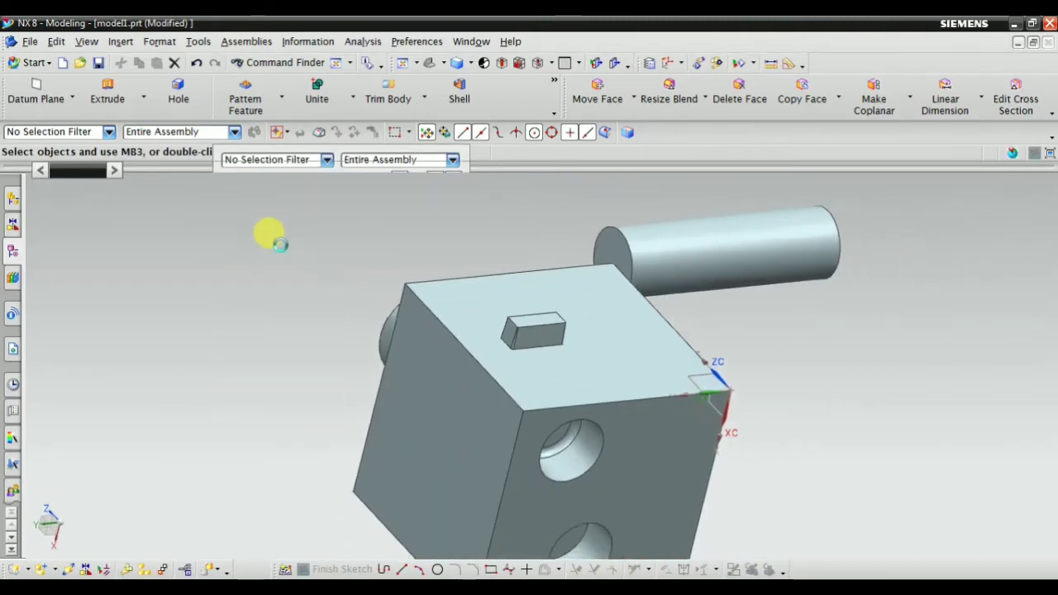
{"action": "left_click", "coordinate": [119, 43]}
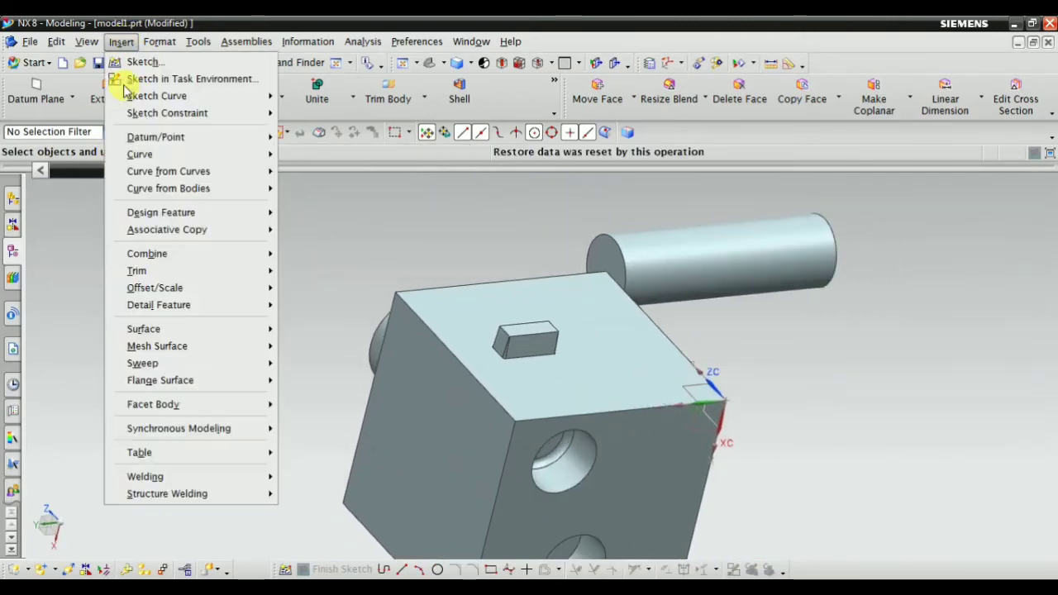
{"action": "mouse_move", "coordinate": [179, 215]}
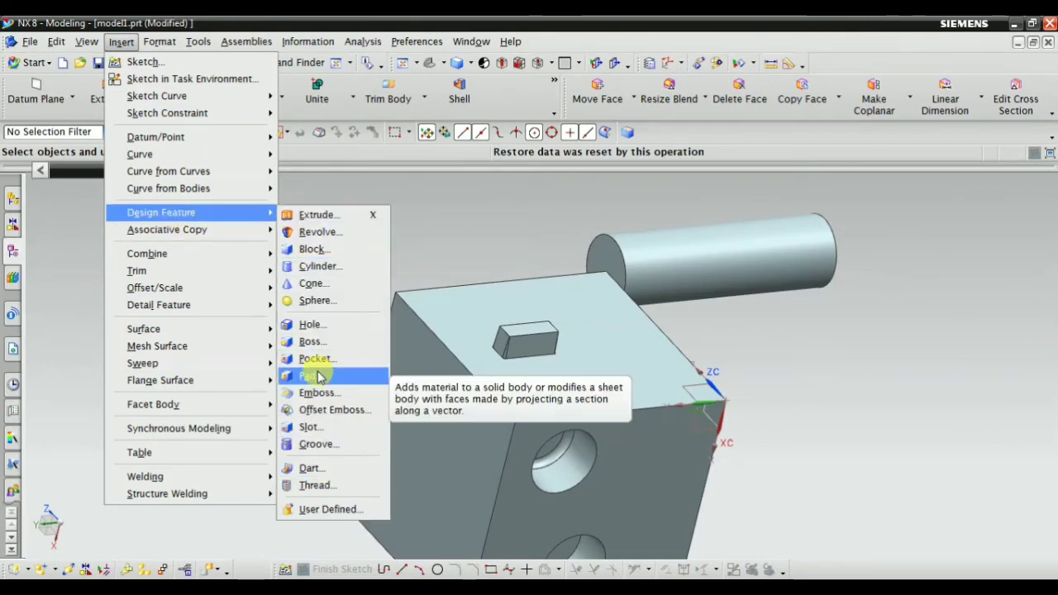
{"action": "left_click", "coordinate": [319, 376]}
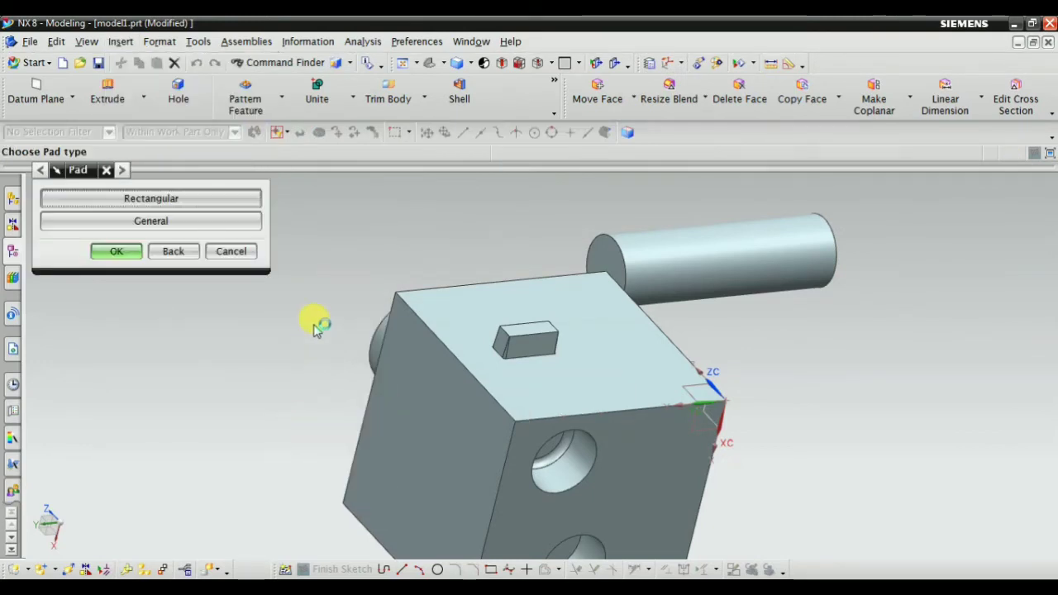
{"action": "left_click", "coordinate": [154, 224]}
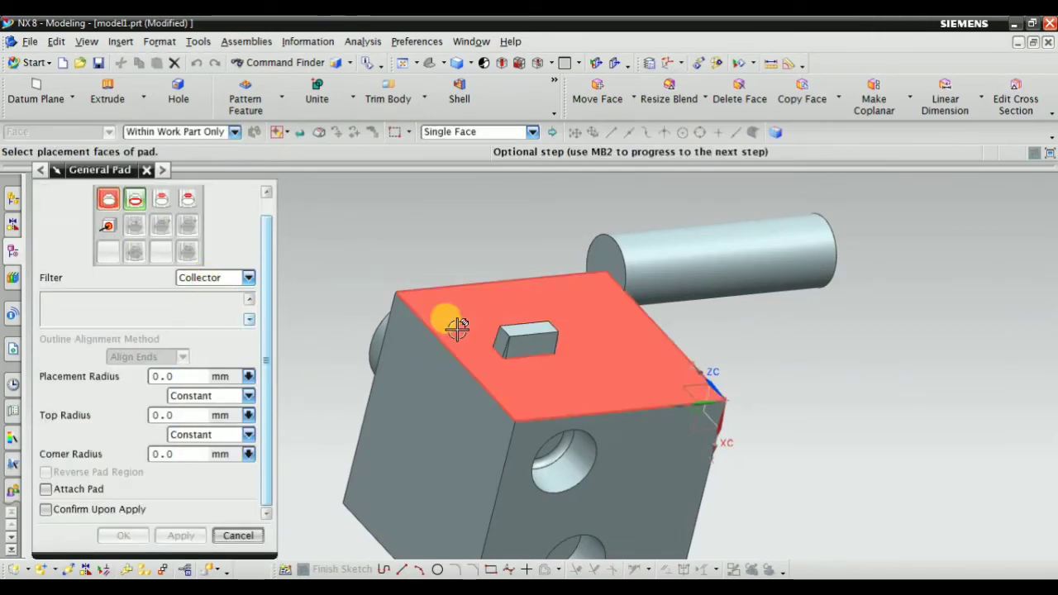
{"action": "key", "text": "Escape"}
Create an on-plane sketch in the task environment on the block's plain face adjoining the face with the two round pockets
{"action": "scroll", "coordinate": [491, 266], "scroll_direction": "down", "scroll_amount": 3}
{"action": "middle_click_drag", "start_coordinate": [491, 266], "coordinate": [515, 331]}
{"action": "scroll", "coordinate": [596, 250], "scroll_direction": "up", "scroll_amount": 3}
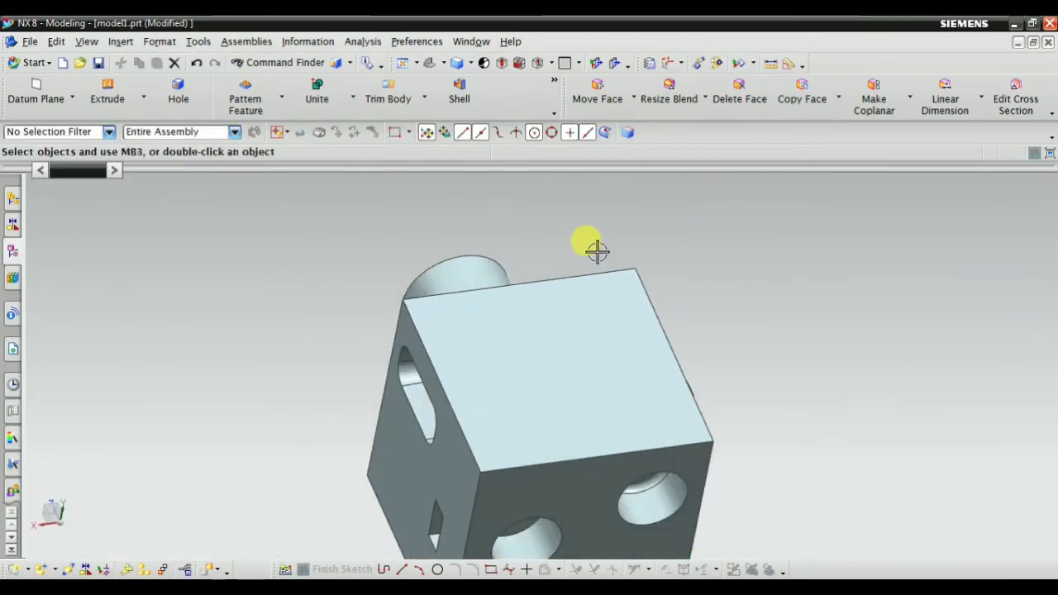
{"action": "middle_click_drag", "start_coordinate": [457, 236], "coordinate": [609, 343]}
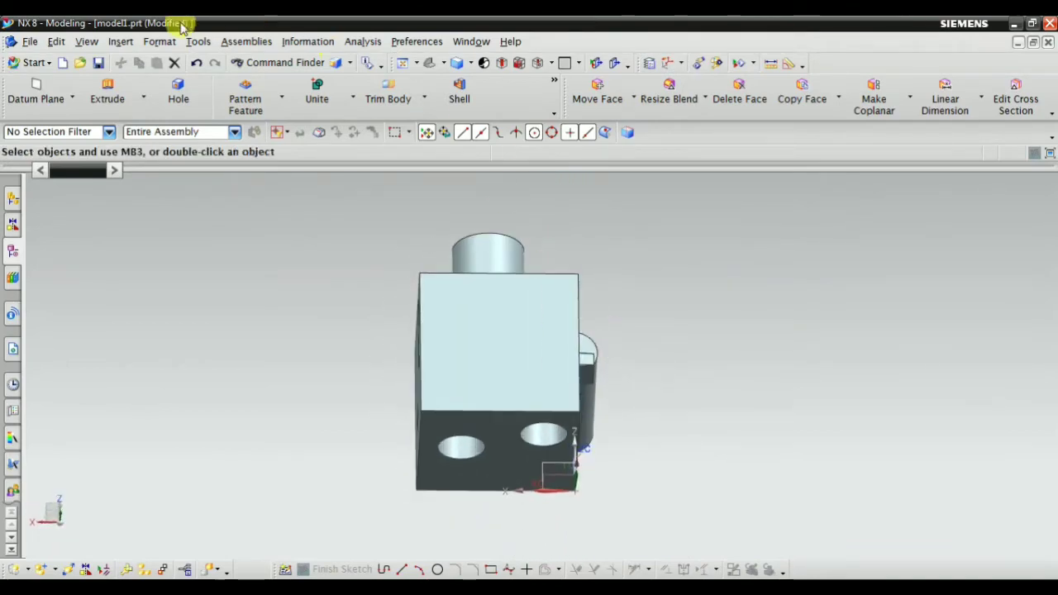
{"action": "left_click", "coordinate": [121, 42]}
{"action": "left_click", "coordinate": [189, 75]}
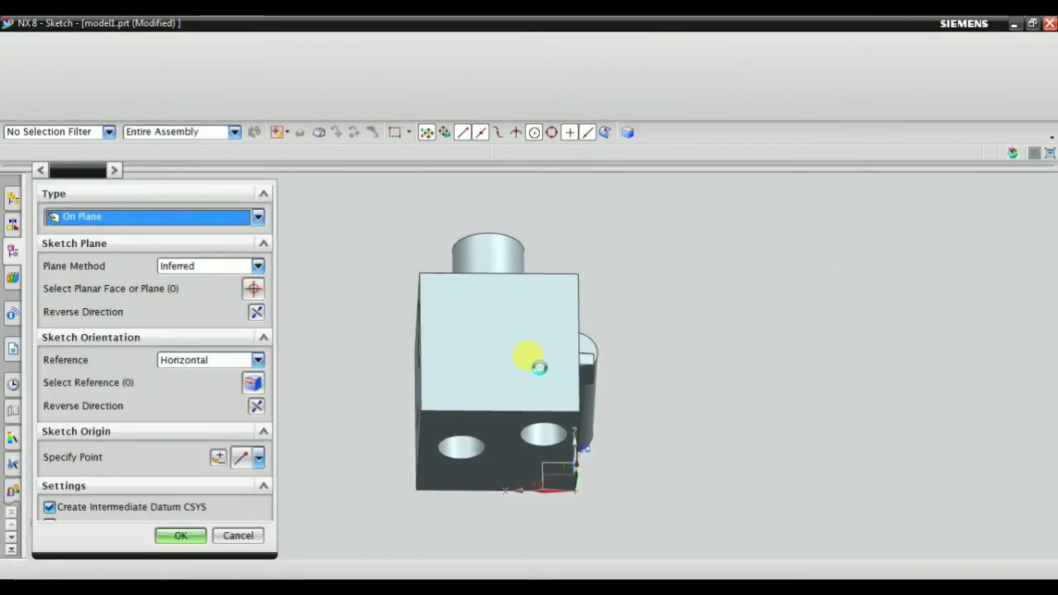
{"action": "left_click", "coordinate": [484, 332]}
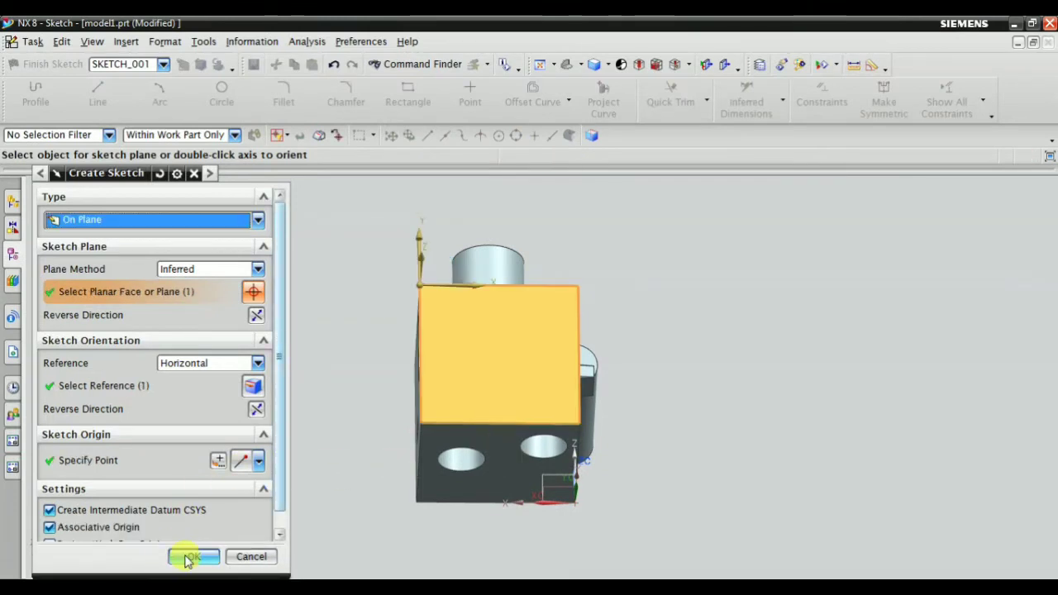
{"action": "left_click", "coordinate": [190, 558]}
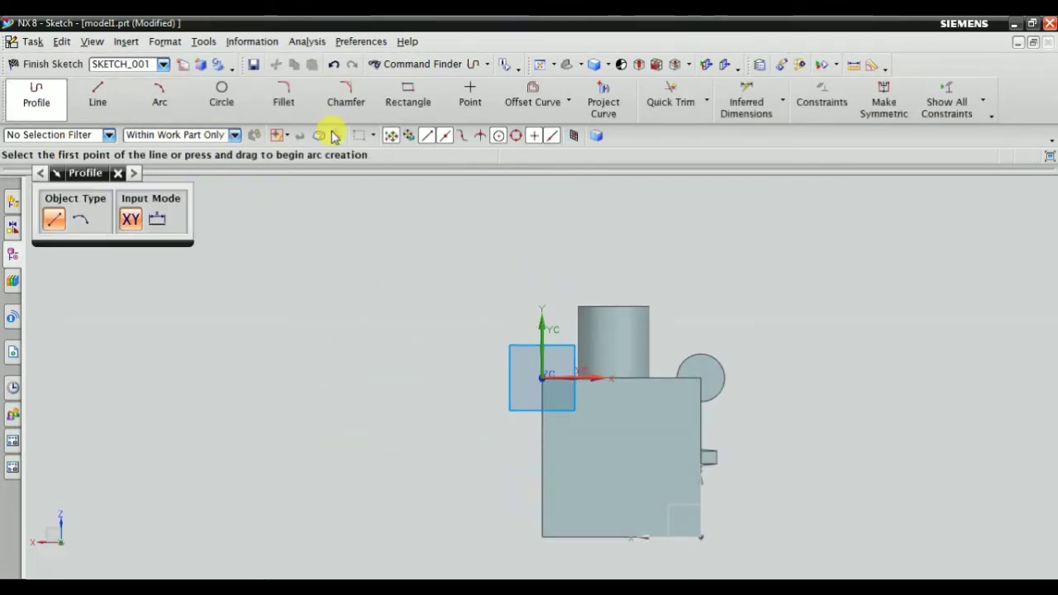
Sketch a rectangle about 50 mm wide and 54 mm high, about 23 mm below the sketch's X axis, and finish the sketch
{"action": "left_click", "coordinate": [409, 95]}
{"action": "scroll", "coordinate": [546, 372], "scroll_direction": "up", "scroll_amount": 3}
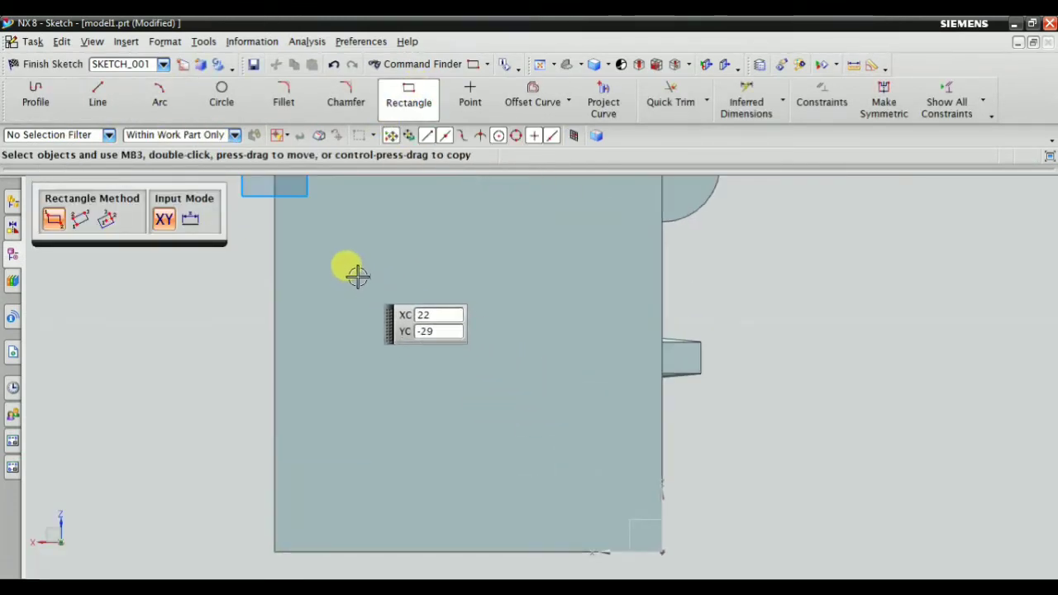
{"action": "left_click", "coordinate": [368, 254]}
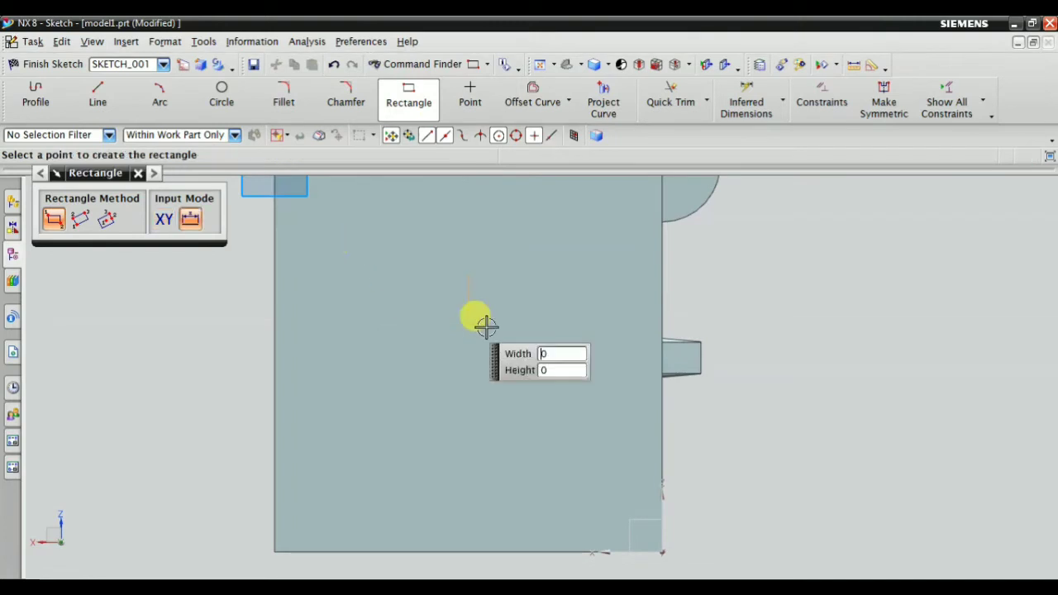
{"action": "left_click", "coordinate": [561, 464]}
{"action": "left_click", "coordinate": [53, 65]}
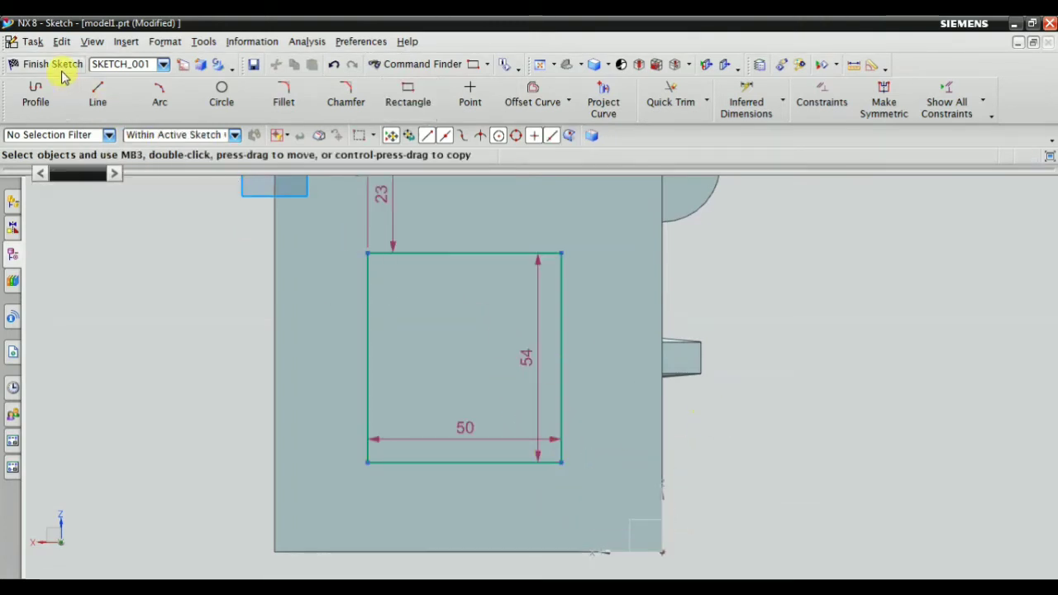
Start a pad feature for the block face carrying the rectangle sketch
{"action": "middle_click_drag", "start_coordinate": [329, 308], "coordinate": [316, 284]}
{"action": "left_click", "coordinate": [116, 42]}
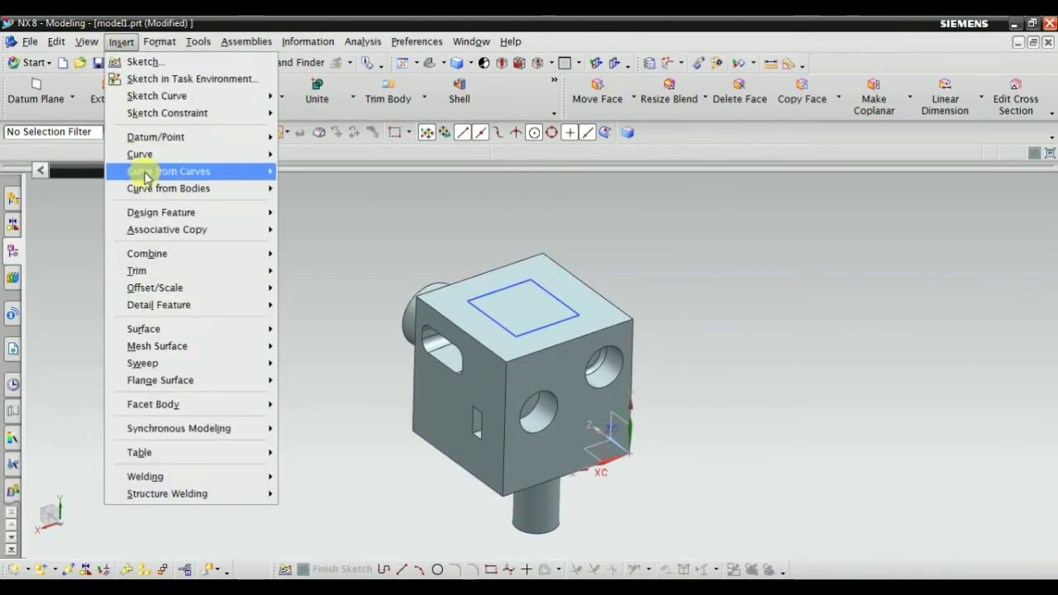
Start a general pad with the block's upper face as placement face and the sketched rectangle as placement outline
{"action": "mouse_move", "coordinate": [166, 213]}
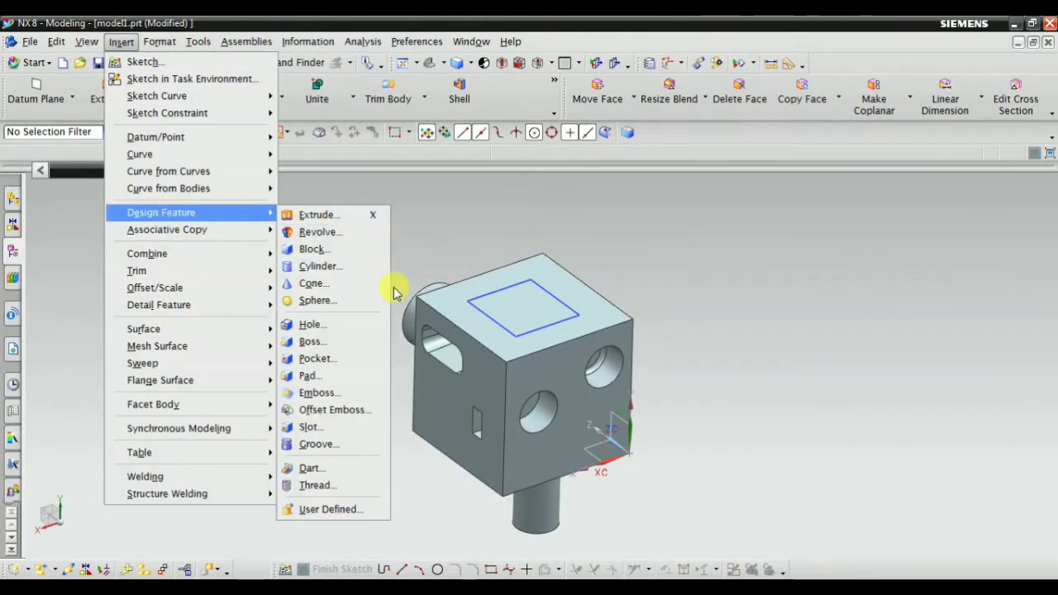
{"action": "left_click", "coordinate": [330, 373]}
{"action": "left_click", "coordinate": [94, 248]}
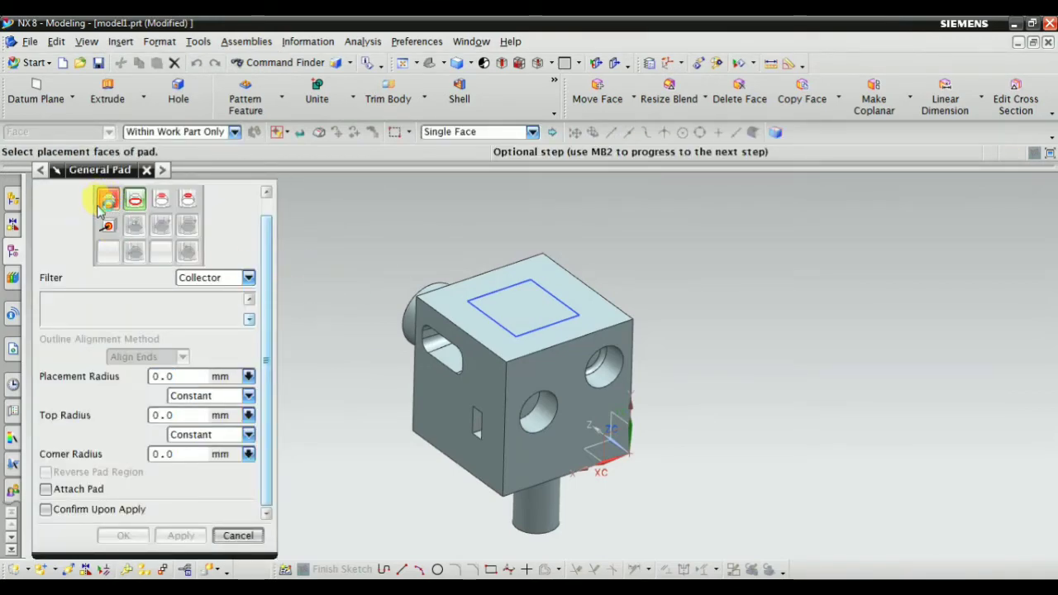
{"action": "scroll", "coordinate": [515, 284], "scroll_direction": "down", "scroll_amount": 3}
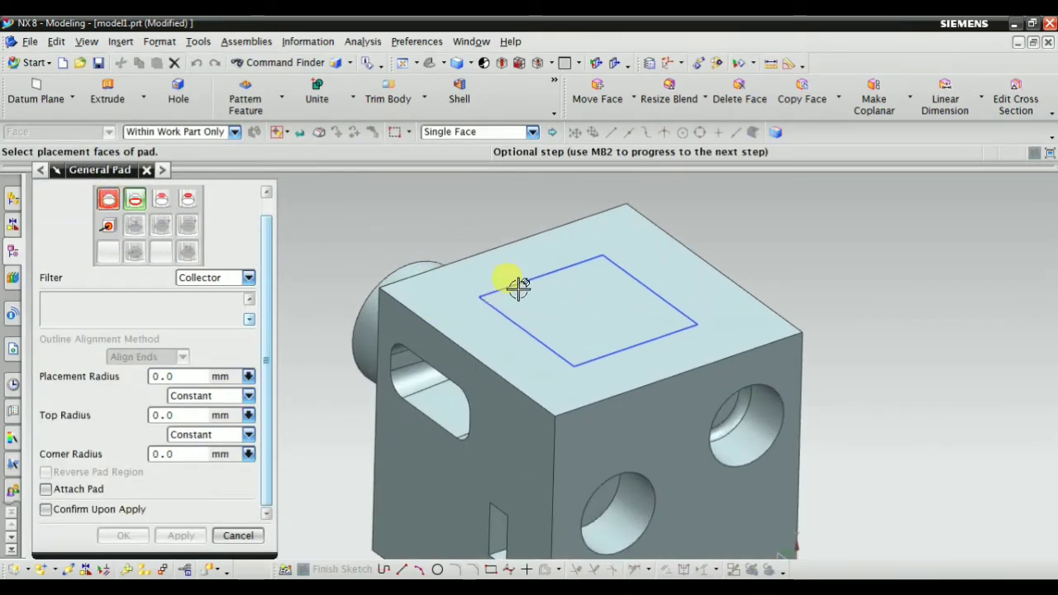
{"action": "left_click", "coordinate": [374, 259]}
{"action": "left_click", "coordinate": [134, 203]}
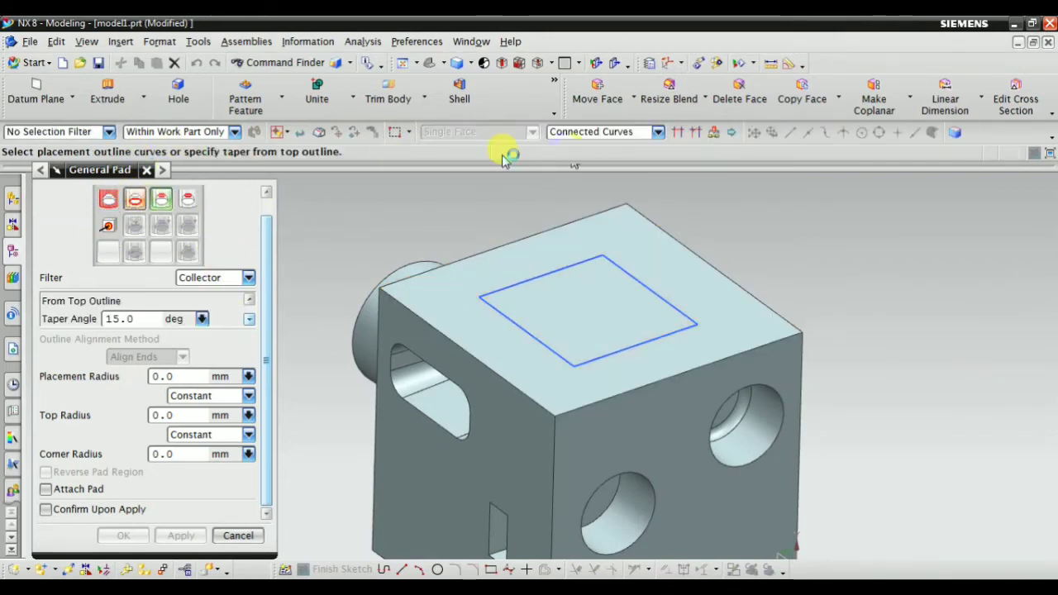
{"action": "left_click", "coordinate": [532, 280]}
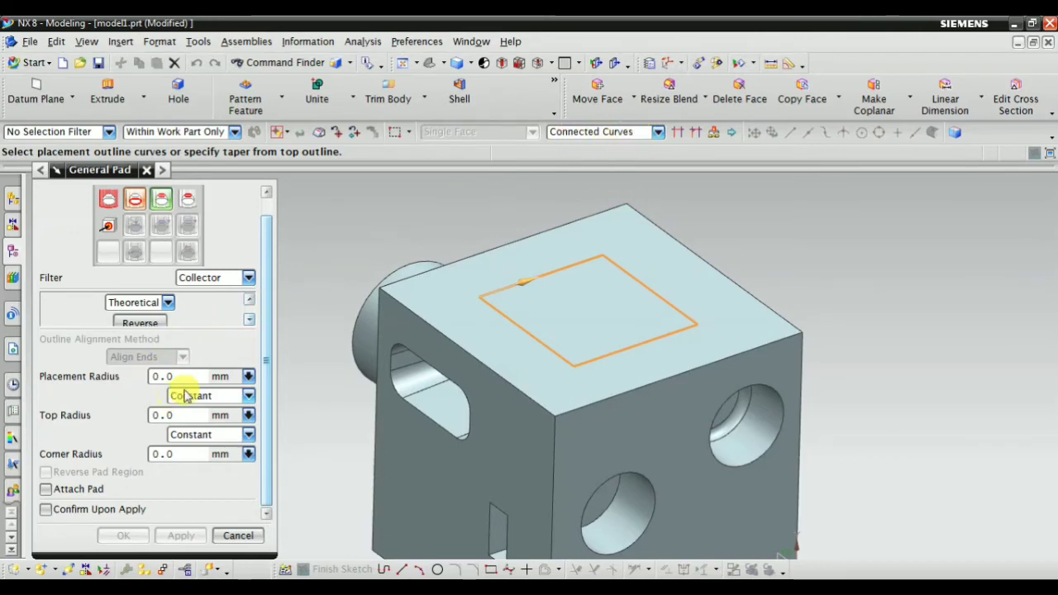
{"action": "left_click", "coordinate": [108, 218]}
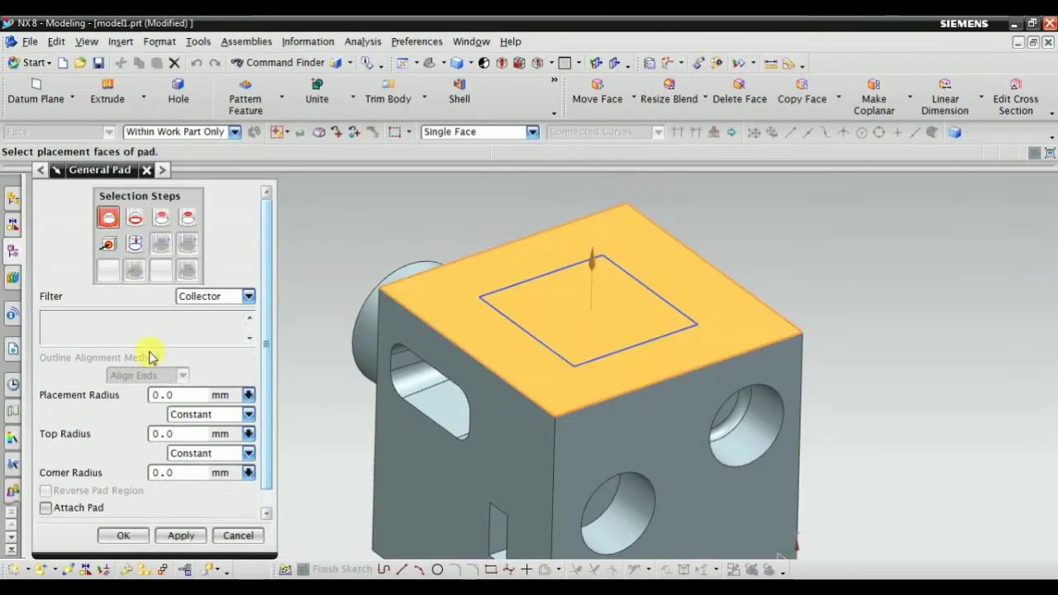
{"action": "left_click", "coordinate": [135, 218]}
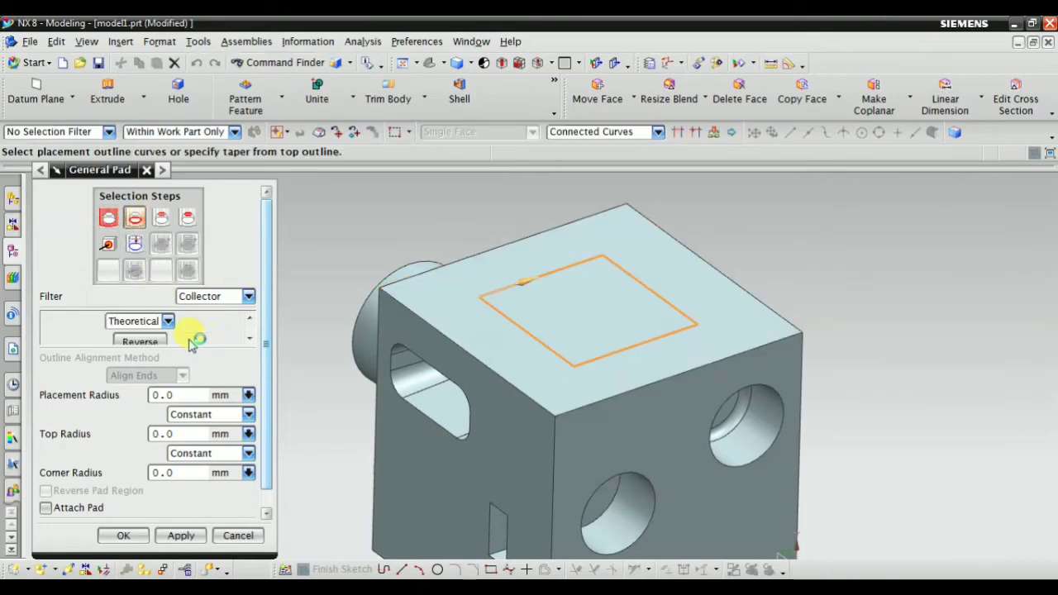
Create the attached pad with a 45 mm top-face offset, 3 mm placement radius, 3 mm top radius and 6 mm corner radius
{"action": "scroll", "coordinate": [191, 307], "scroll_direction": "down", "scroll_amount": 1}
{"action": "scroll", "coordinate": [188, 307], "scroll_direction": "down", "scroll_amount": 1}
{"action": "left_click", "coordinate": [161, 201]}
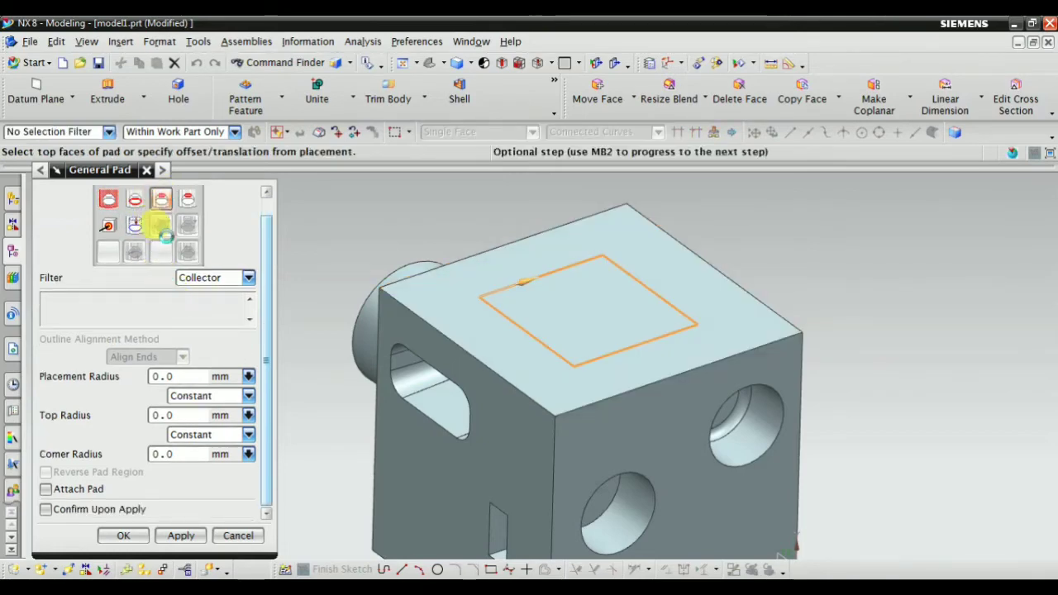
{"action": "scroll", "coordinate": [246, 318], "scroll_direction": "down", "scroll_amount": 1}
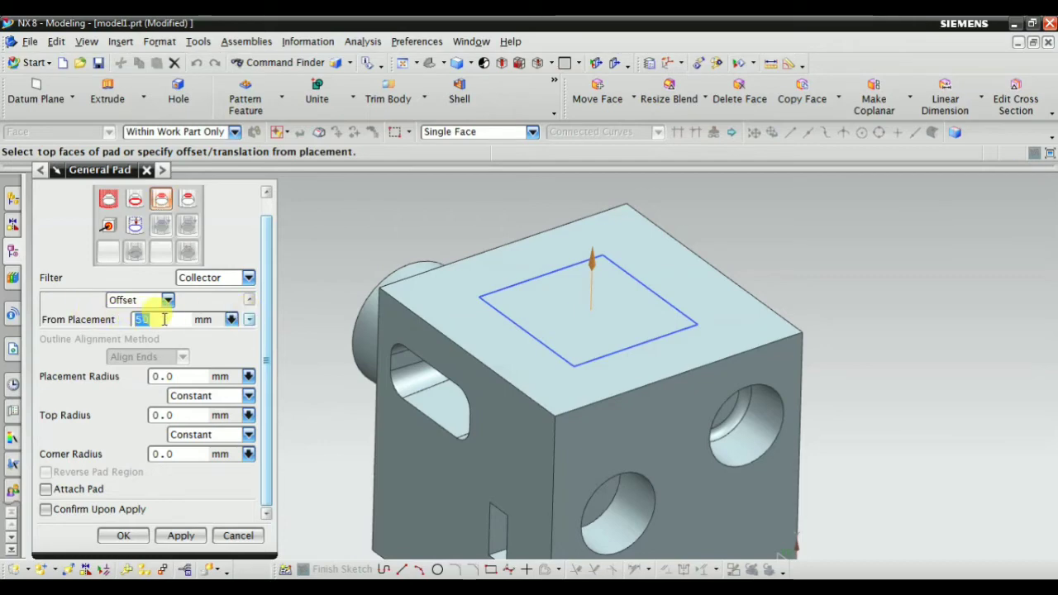
{"action": "scroll", "coordinate": [653, 341], "scroll_direction": "up", "scroll_amount": 2}
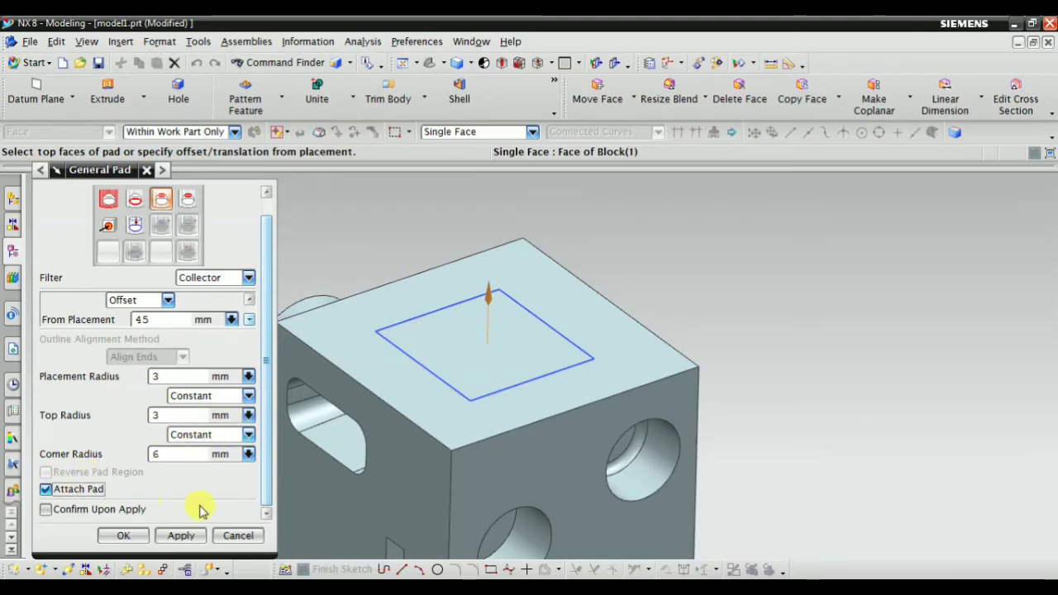
{"action": "left_click", "coordinate": [179, 539]}
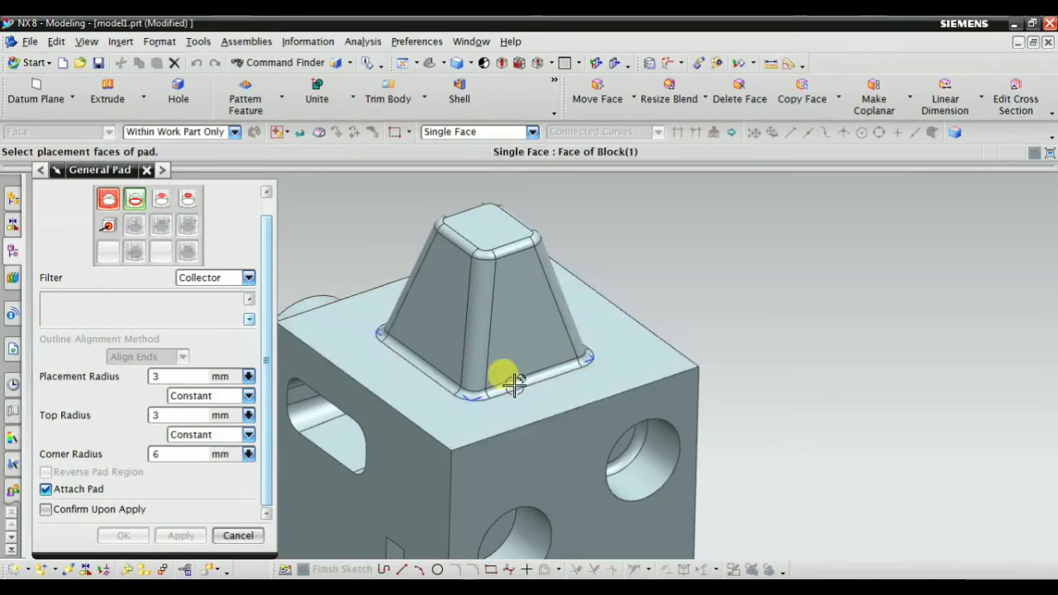
Examine the tapered pad's rounded base, top and corner edges from several angles, and end the General Pad command
{"action": "scroll", "coordinate": [822, 309], "scroll_direction": "down", "scroll_amount": 3}
{"action": "scroll", "coordinate": [719, 326], "scroll_direction": "up", "scroll_amount": 3}
{"action": "middle_click_drag", "start_coordinate": [799, 432], "coordinate": [822, 320]}
{"action": "scroll", "coordinate": [822, 320], "scroll_direction": "down", "scroll_amount": 3}
{"action": "scroll", "coordinate": [869, 432], "scroll_direction": "up", "scroll_amount": 4}
{"action": "middle_click_drag", "start_coordinate": [869, 433], "coordinate": [644, 291]}
{"action": "scroll", "coordinate": [644, 291], "scroll_direction": "up", "scroll_amount": 3}
{"action": "middle_click_drag", "start_coordinate": [637, 342], "coordinate": [645, 232]}
{"action": "scroll", "coordinate": [645, 231], "scroll_direction": "up", "scroll_amount": 2}
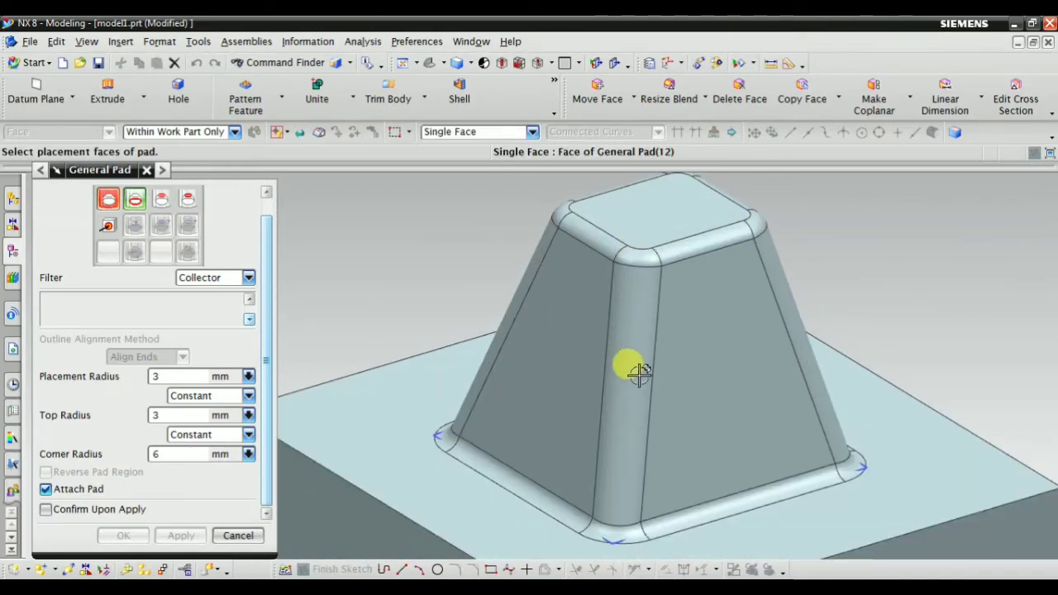
{"action": "scroll", "coordinate": [633, 401], "scroll_direction": "down", "scroll_amount": 2}
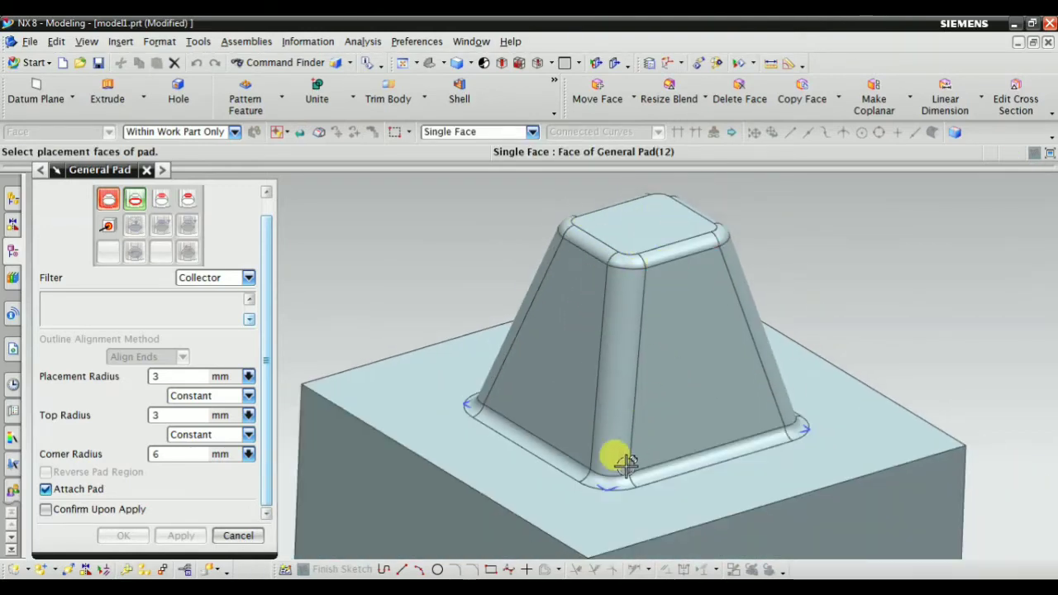
{"action": "scroll", "coordinate": [619, 459], "scroll_direction": "up", "scroll_amount": 2}
{"action": "left_click", "coordinate": [238, 536]}
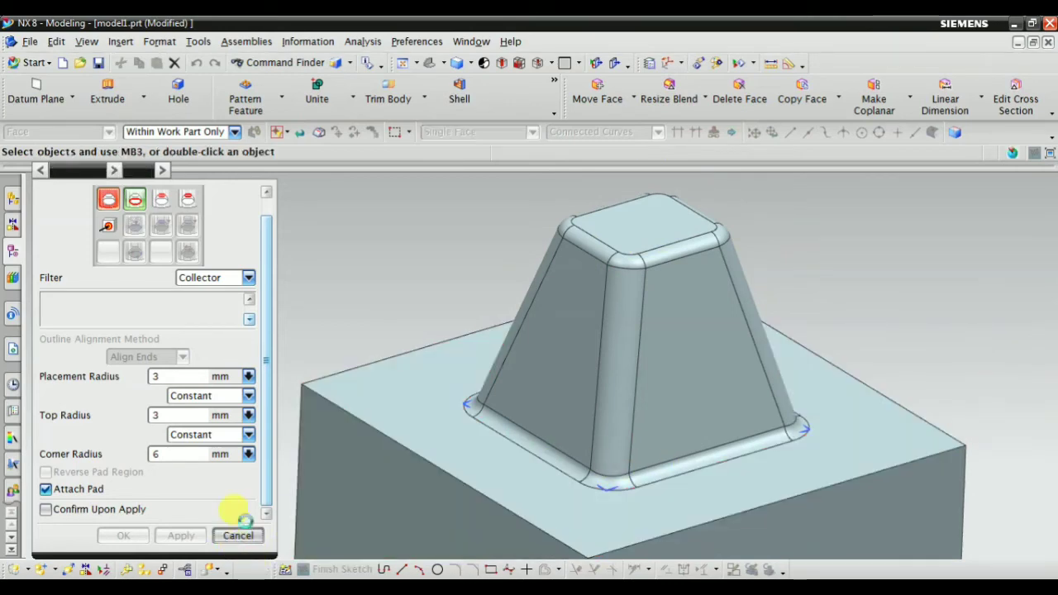
Edit the general pad's radii: 6 mm placement radius, 5 mm top radius and 10 mm corner radius
{"action": "scroll", "coordinate": [172, 273], "scroll_direction": "down", "scroll_amount": 3}
{"action": "left_click", "coordinate": [13, 277]}
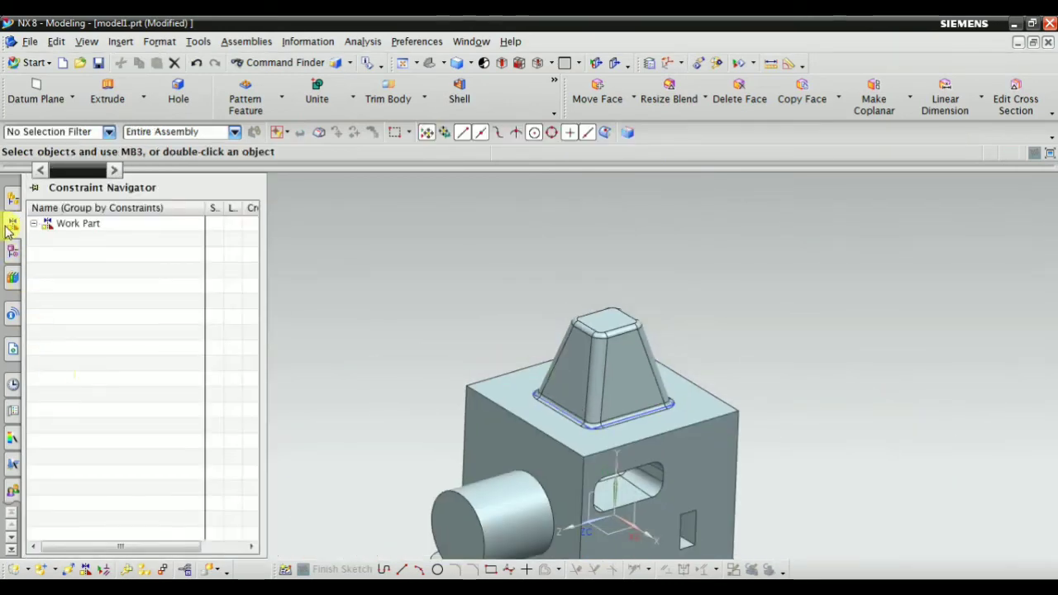
{"action": "left_click", "coordinate": [20, 258]}
{"action": "double_click", "coordinate": [106, 487]}
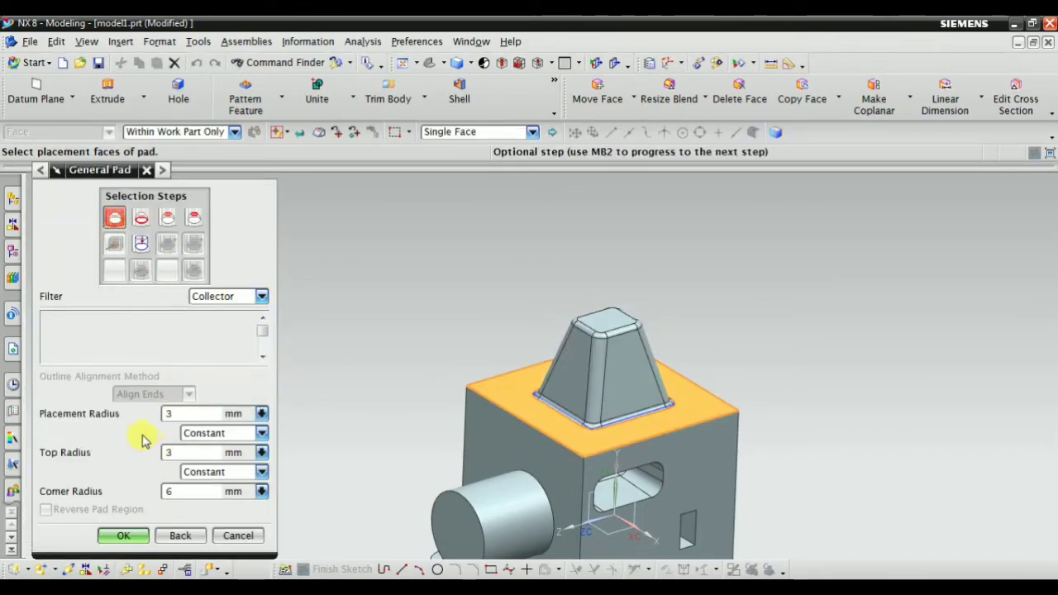
{"action": "double_click", "coordinate": [180, 414]}
{"action": "scroll", "coordinate": [543, 406], "scroll_direction": "up", "scroll_amount": 2}
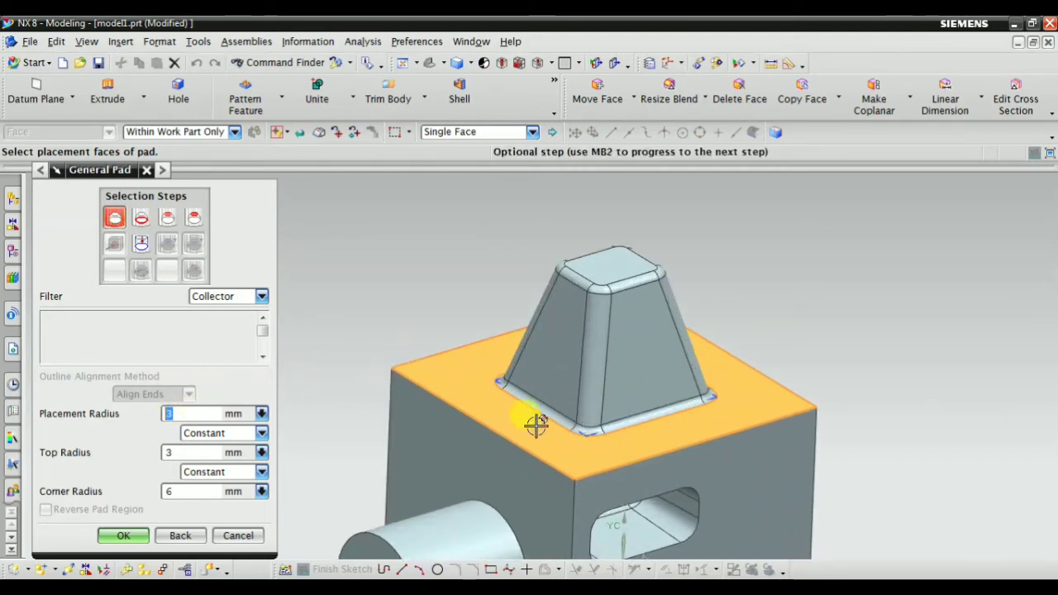
{"action": "scroll", "coordinate": [537, 424], "scroll_direction": "up", "scroll_amount": 2}
{"action": "scroll", "coordinate": [453, 431], "scroll_direction": "down", "scroll_amount": 1}
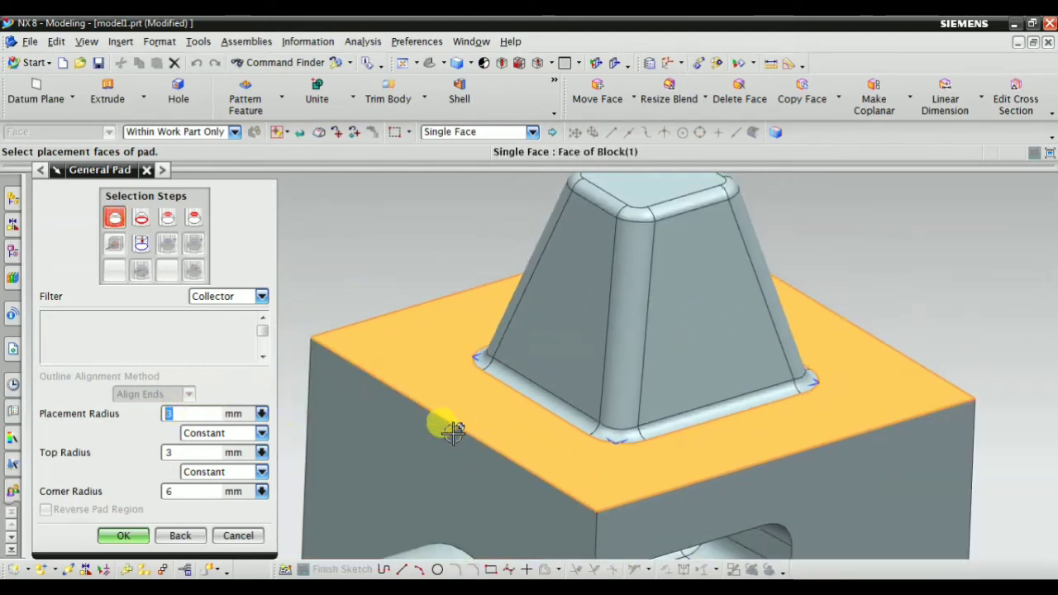
{"action": "type", "text": "6"}
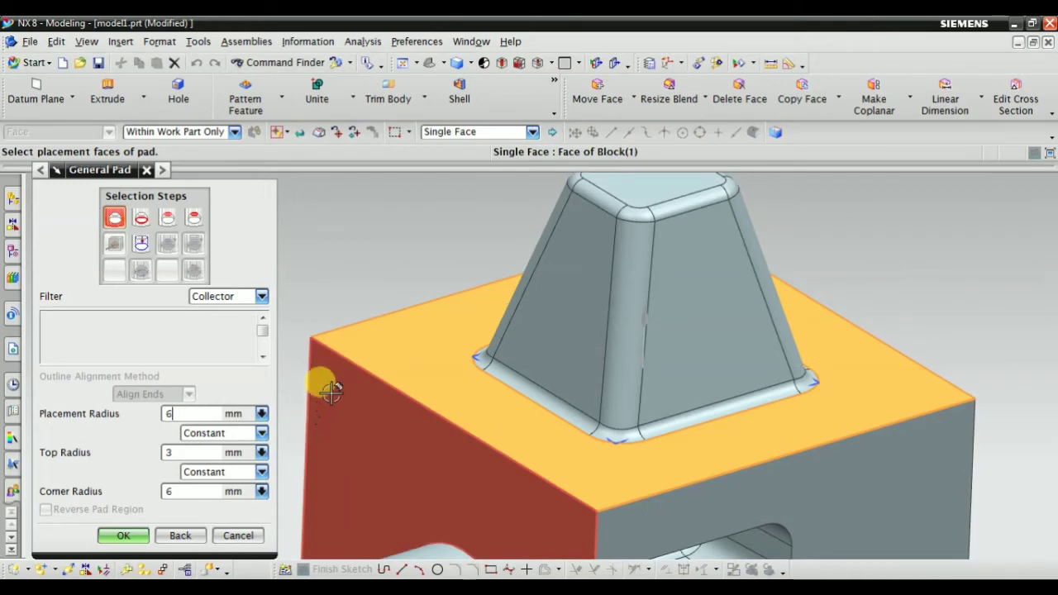
{"action": "left_click", "coordinate": [185, 453]}
{"action": "scroll", "coordinate": [496, 397], "scroll_direction": "down", "scroll_amount": 1}
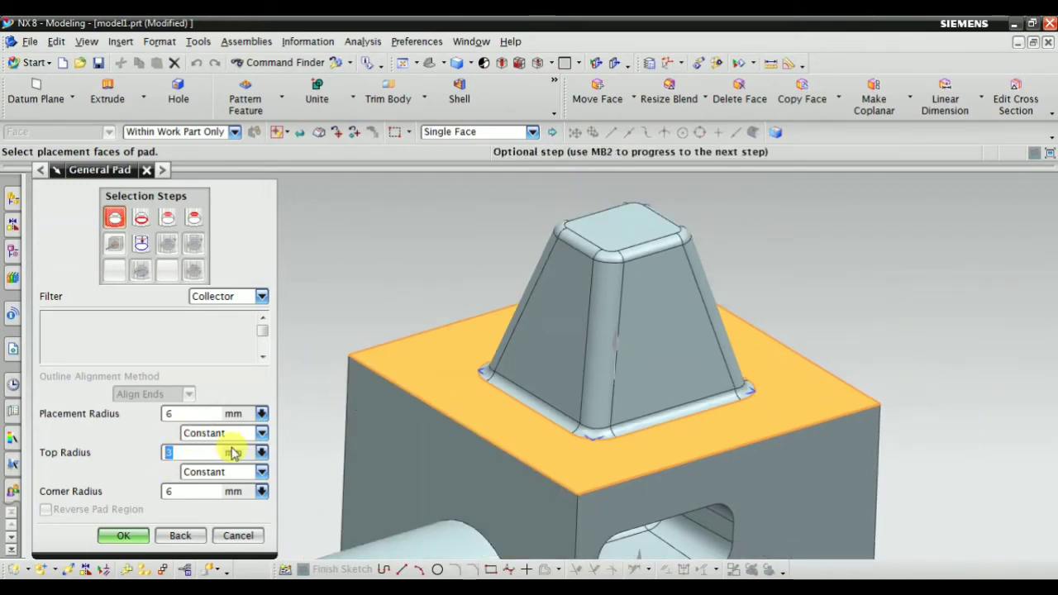
{"action": "type", "text": "5"}
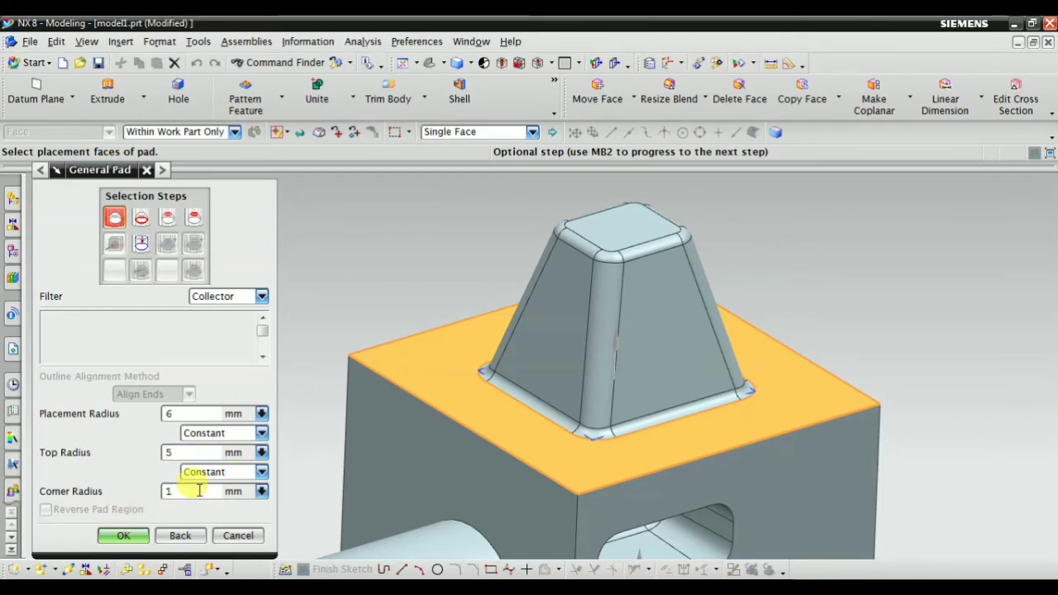
Set the pad's taper angle from the placement outline to 5 degrees and apply the edited parameters to the model
{"action": "left_click", "coordinate": [141, 215]}
{"action": "left_click", "coordinate": [168, 219]}
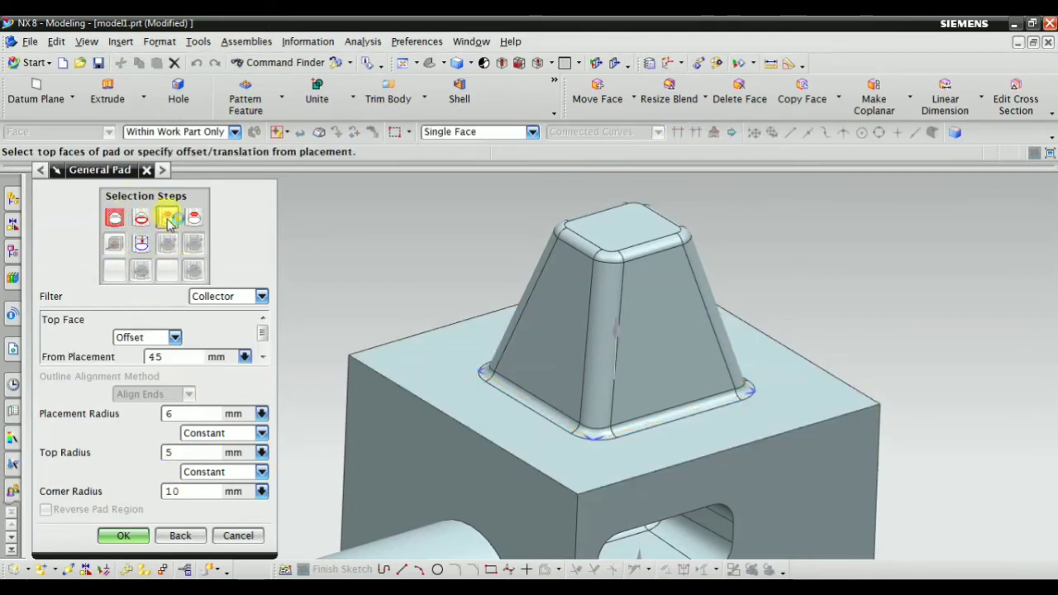
{"action": "left_click", "coordinate": [194, 217]}
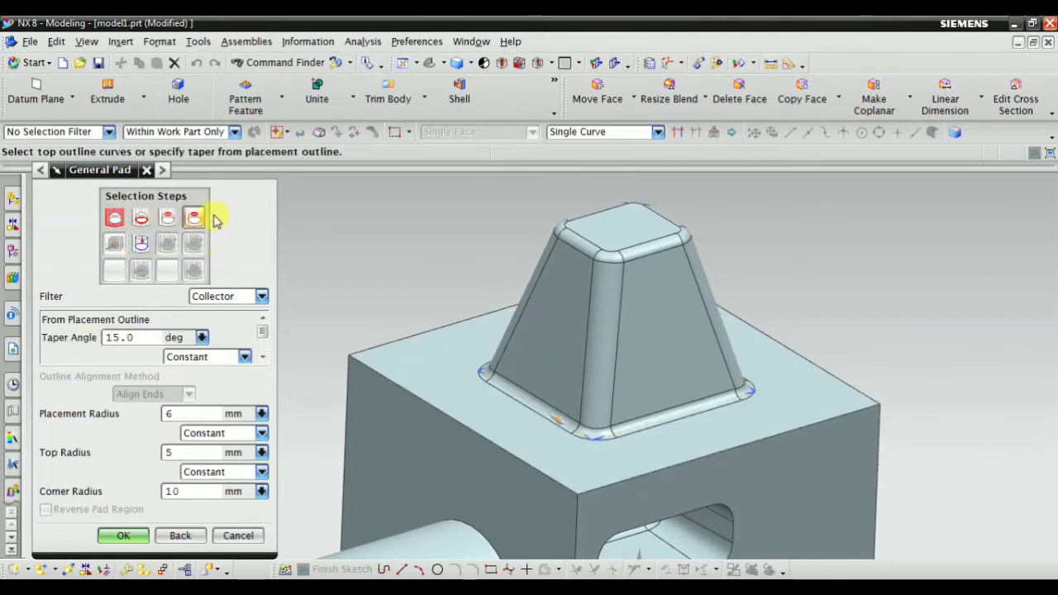
{"action": "double_click", "coordinate": [132, 339]}
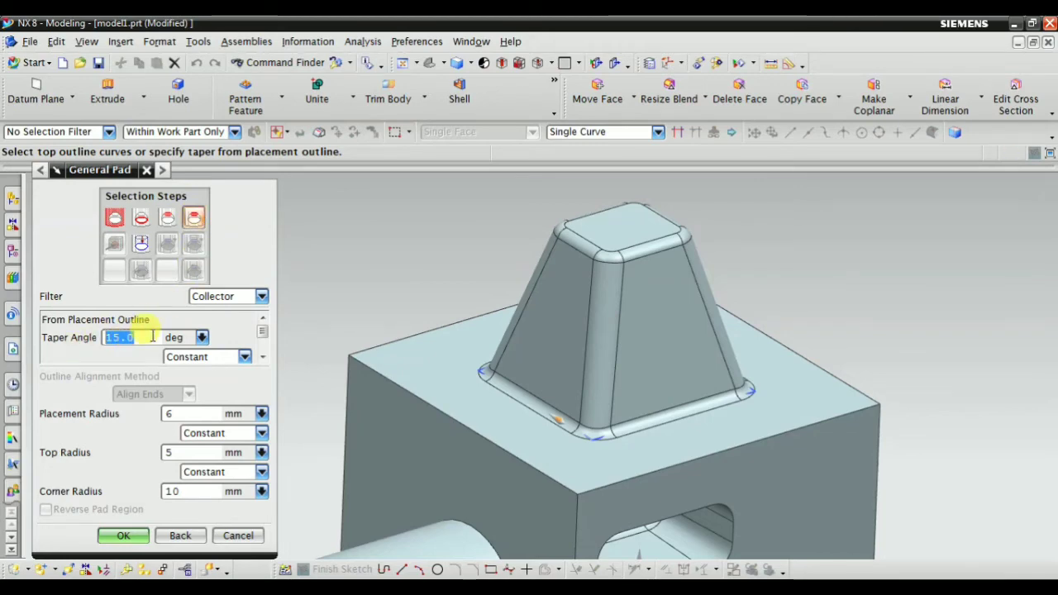
{"action": "type", "text": "5"}
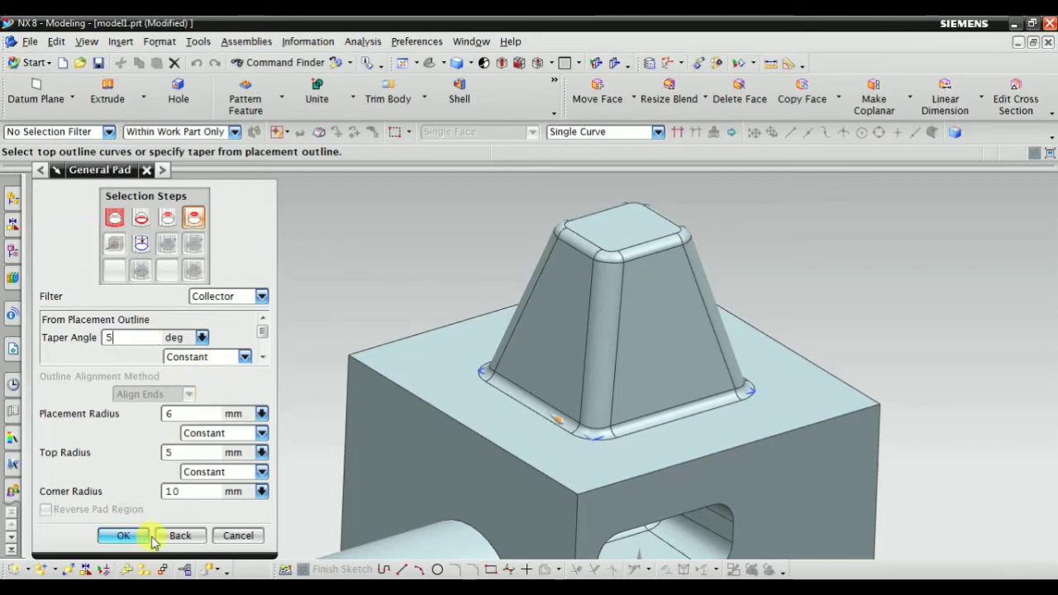
{"action": "left_click", "coordinate": [119, 536]}
{"action": "left_click", "coordinate": [124, 536]}
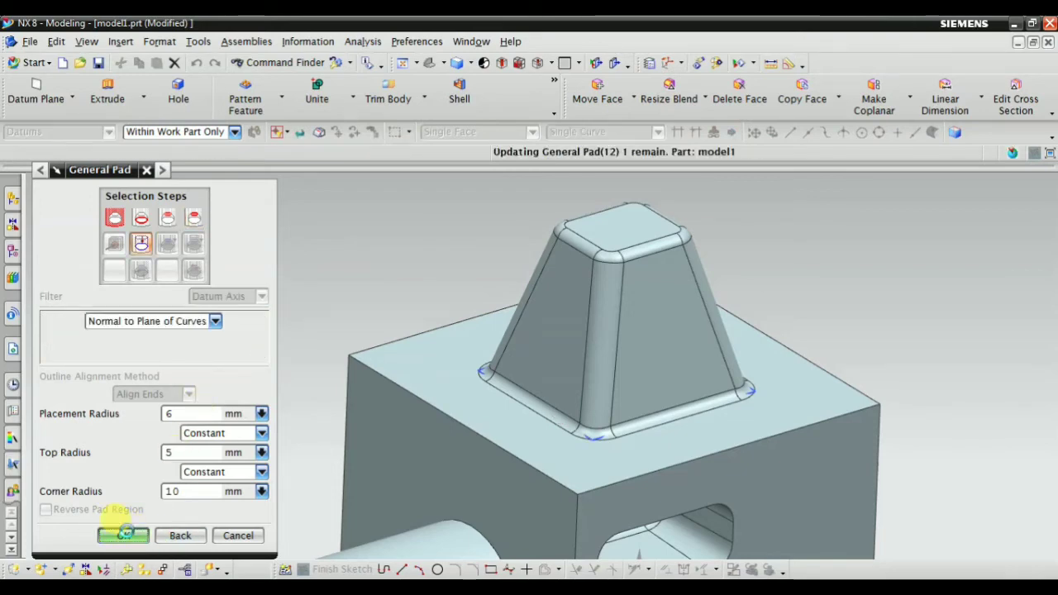
Examine the edited pad's side taper and its base, top and corner rounding from above and from the sides
{"action": "middle_click_drag", "start_coordinate": [465, 451], "coordinate": [438, 483]}
{"action": "scroll", "coordinate": [439, 483], "scroll_direction": "down", "scroll_amount": 5}
{"action": "scroll", "coordinate": [544, 511], "scroll_direction": "up", "scroll_amount": 6}
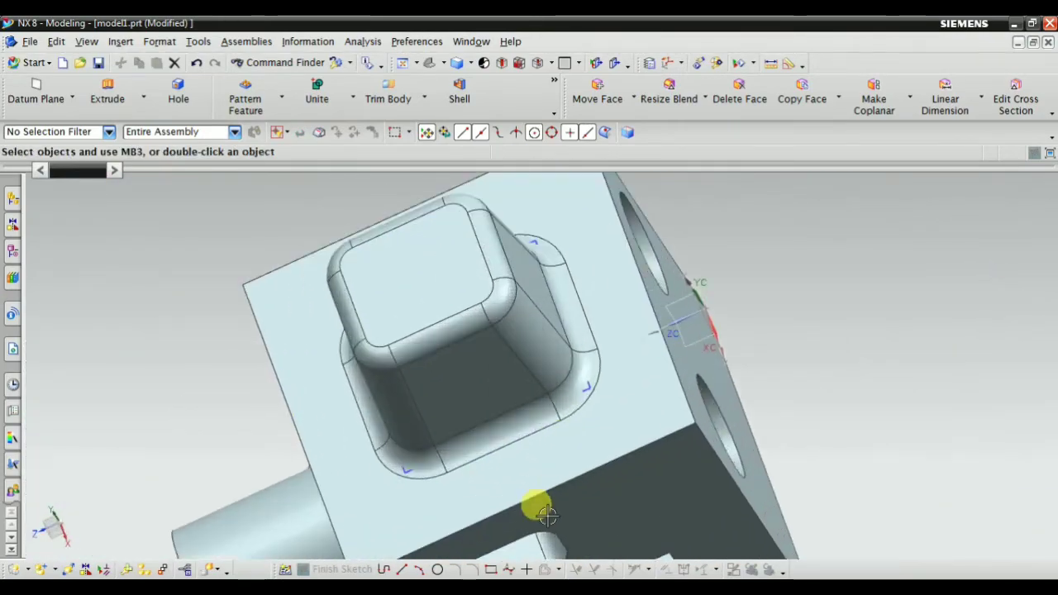
{"action": "middle_click_drag", "start_coordinate": [546, 513], "coordinate": [579, 442]}
{"action": "scroll", "coordinate": [594, 414], "scroll_direction": "down", "scroll_amount": 5}
{"action": "scroll", "coordinate": [703, 413], "scroll_direction": "up", "scroll_amount": 2}
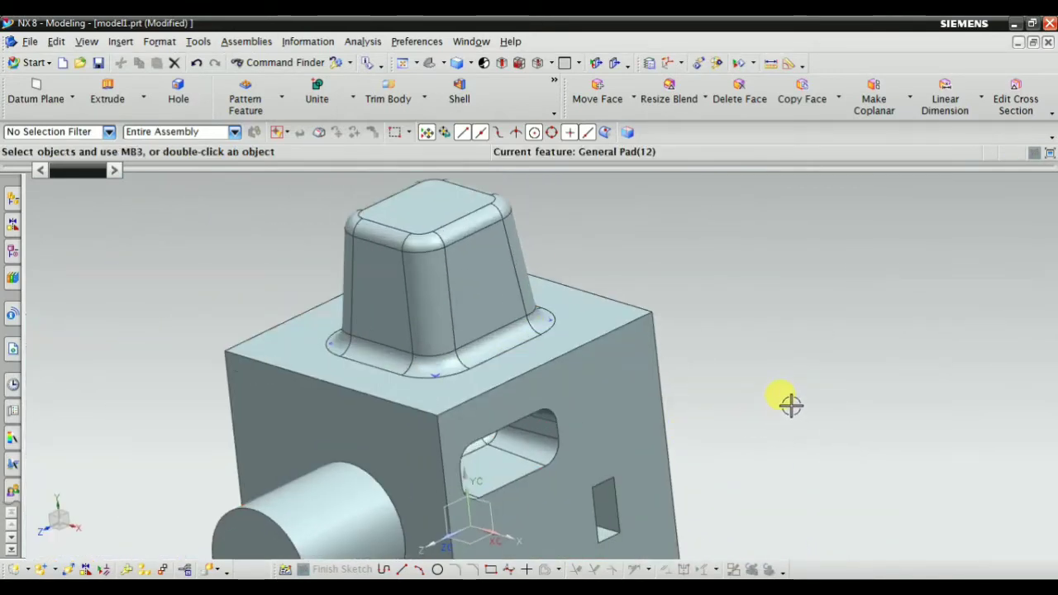
{"action": "scroll", "coordinate": [769, 387], "scroll_direction": "down", "scroll_amount": 2}
{"action": "scroll", "coordinate": [686, 329], "scroll_direction": "up", "scroll_amount": 2}
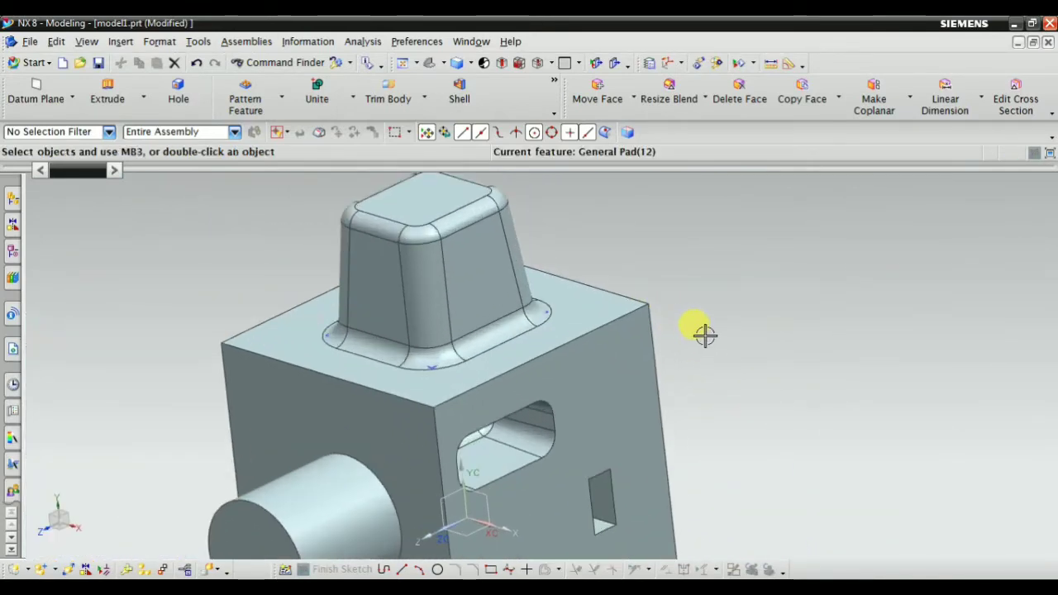
{"action": "scroll", "coordinate": [670, 315], "scroll_direction": "down", "scroll_amount": 2}
{"action": "scroll", "coordinate": [666, 335], "scroll_direction": "up", "scroll_amount": 2}
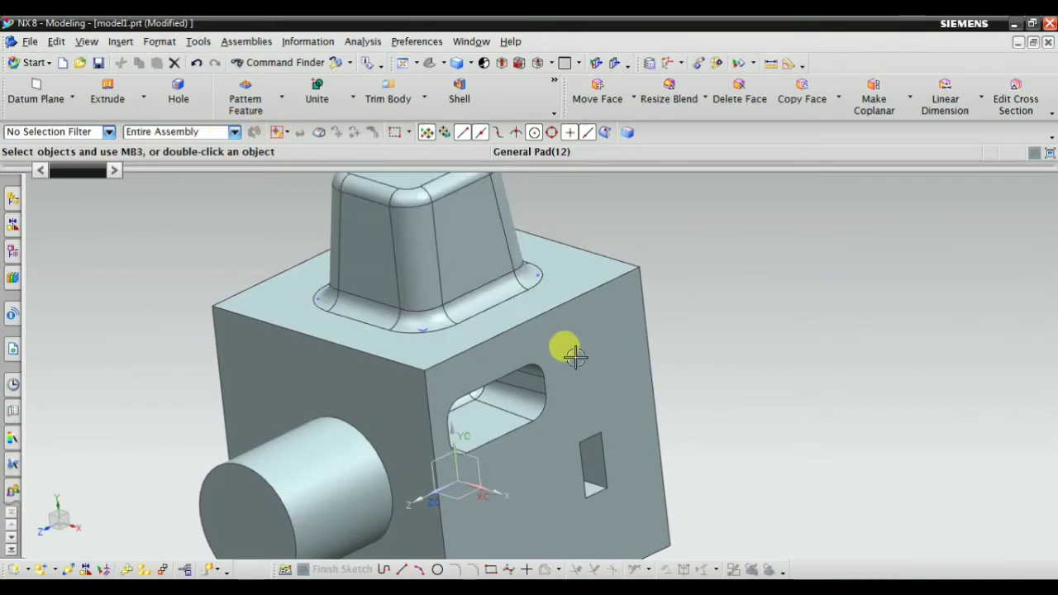
{"action": "scroll", "coordinate": [575, 356], "scroll_direction": "down", "scroll_amount": 2}
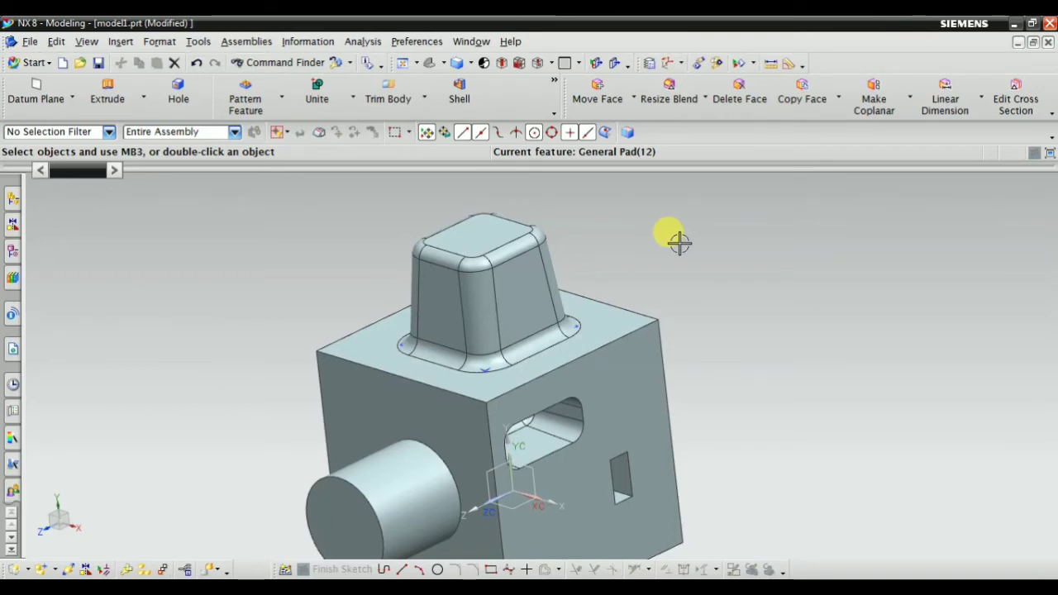
{"action": "scroll", "coordinate": [449, 249], "scroll_direction": "up", "scroll_amount": 4}
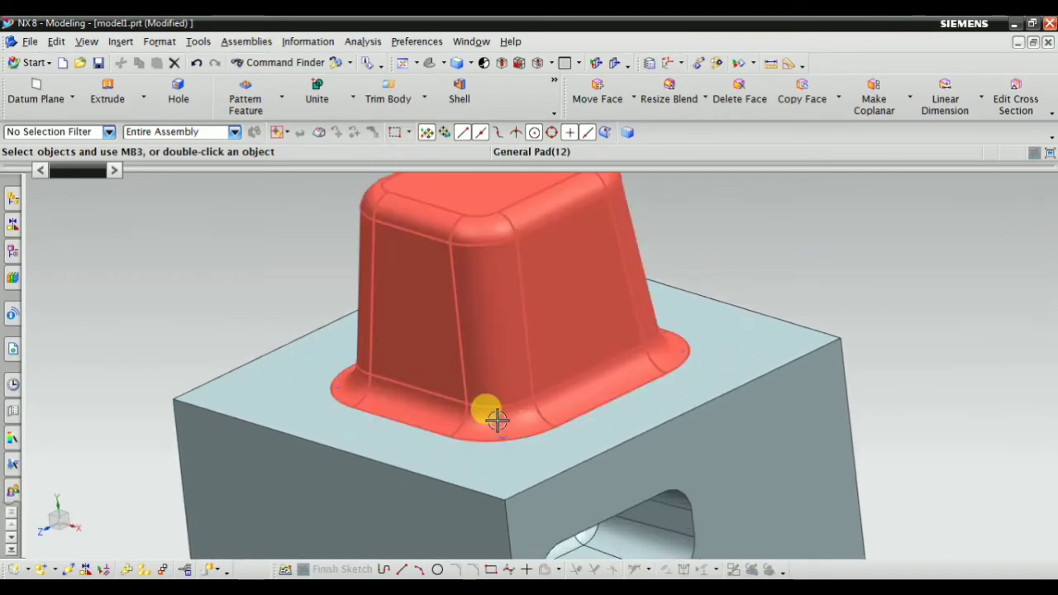
{"action": "scroll", "coordinate": [506, 417], "scroll_direction": "down", "scroll_amount": 2}
{"action": "scroll", "coordinate": [482, 330], "scroll_direction": "up", "scroll_amount": 2}
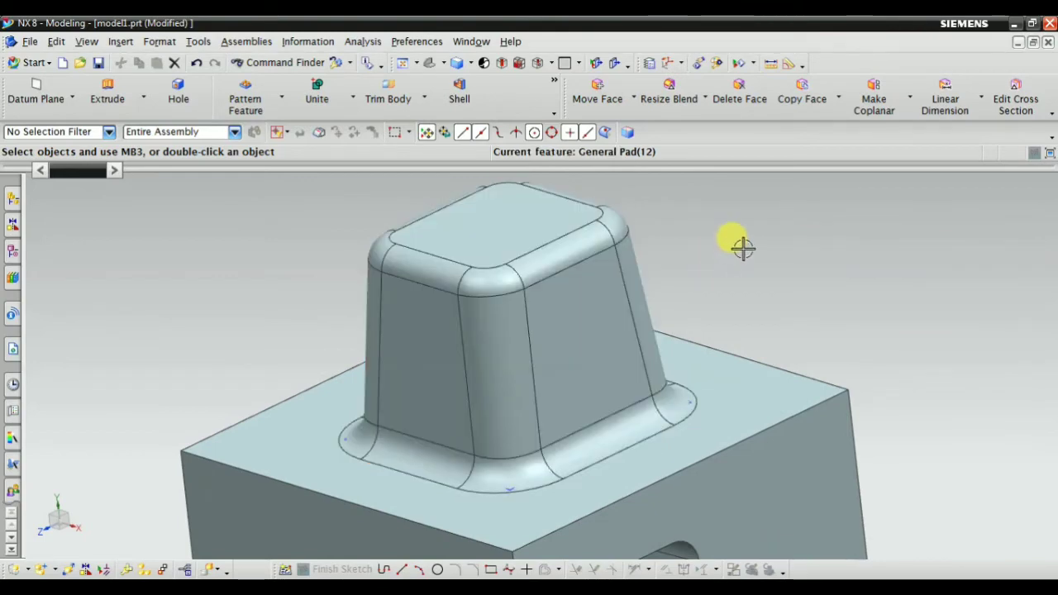
{"action": "scroll", "coordinate": [573, 206], "scroll_direction": "down", "scroll_amount": 2}
{"action": "scroll", "coordinate": [677, 298], "scroll_direction": "up", "scroll_amount": 2}
{"action": "scroll", "coordinate": [715, 300], "scroll_direction": "down", "scroll_amount": 2}
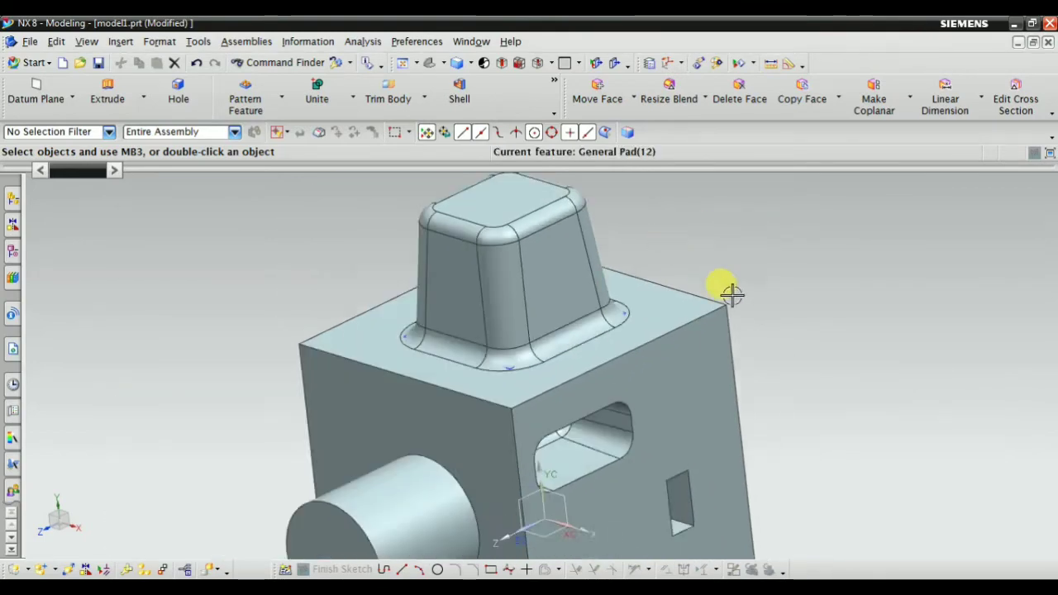
{"action": "scroll", "coordinate": [637, 291], "scroll_direction": "up", "scroll_amount": 2}
{"action": "middle_click_drag", "start_coordinate": [588, 254], "coordinate": [496, 307]}
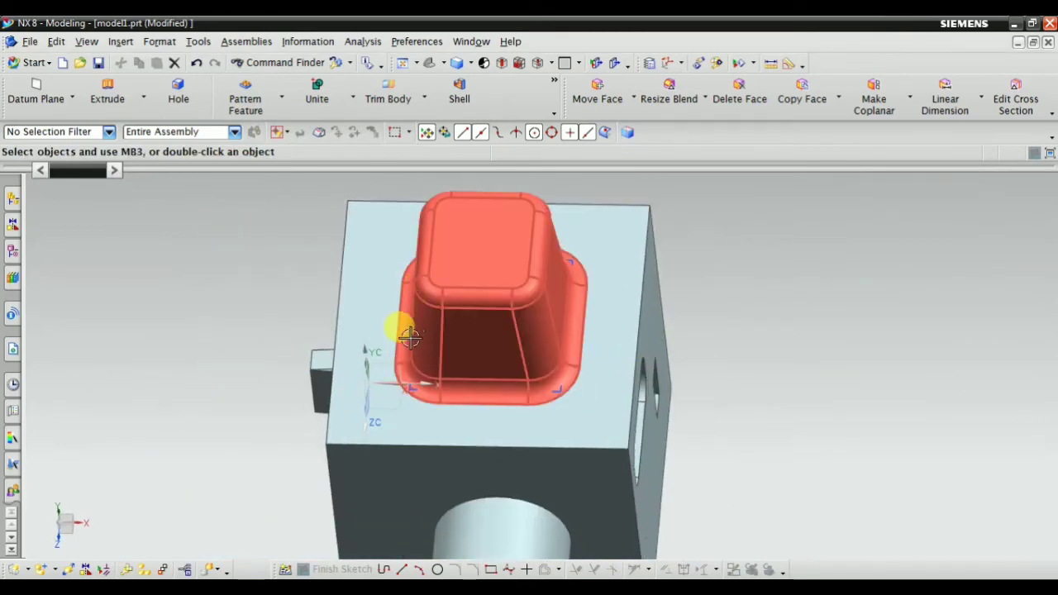
Review the edited pad from an angled view and fit the whole model in view
{"action": "middle_click_drag", "start_coordinate": [402, 330], "coordinate": [444, 321]}
{"action": "scroll", "coordinate": [472, 284], "scroll_direction": "down", "scroll_amount": 3}
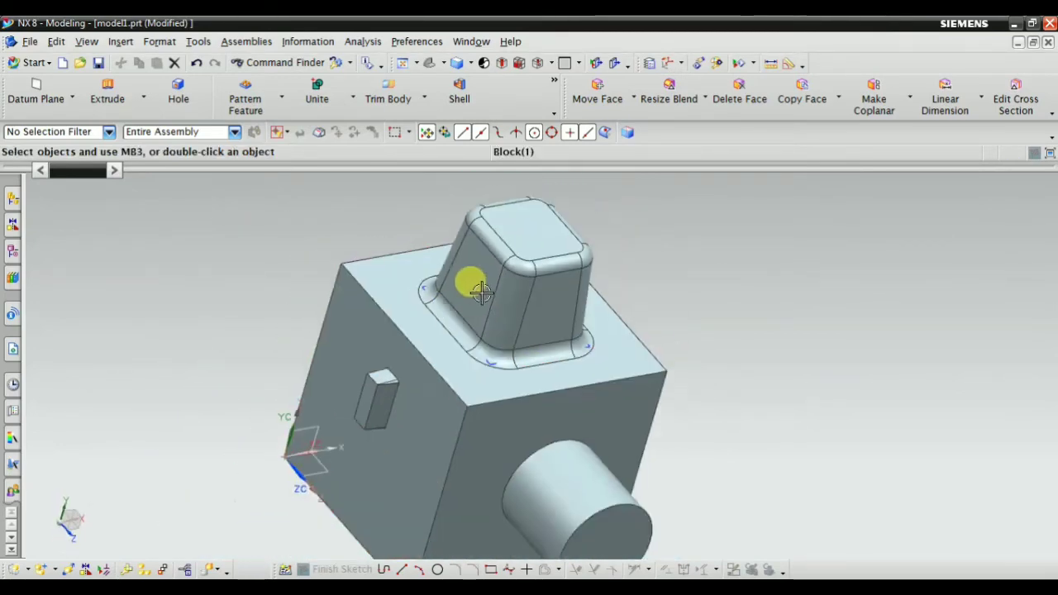
{"action": "middle_click_drag", "start_coordinate": [700, 341], "coordinate": [708, 282]}
{"action": "right_click", "coordinate": [709, 253]}
{"action": "left_click", "coordinate": [738, 277]}
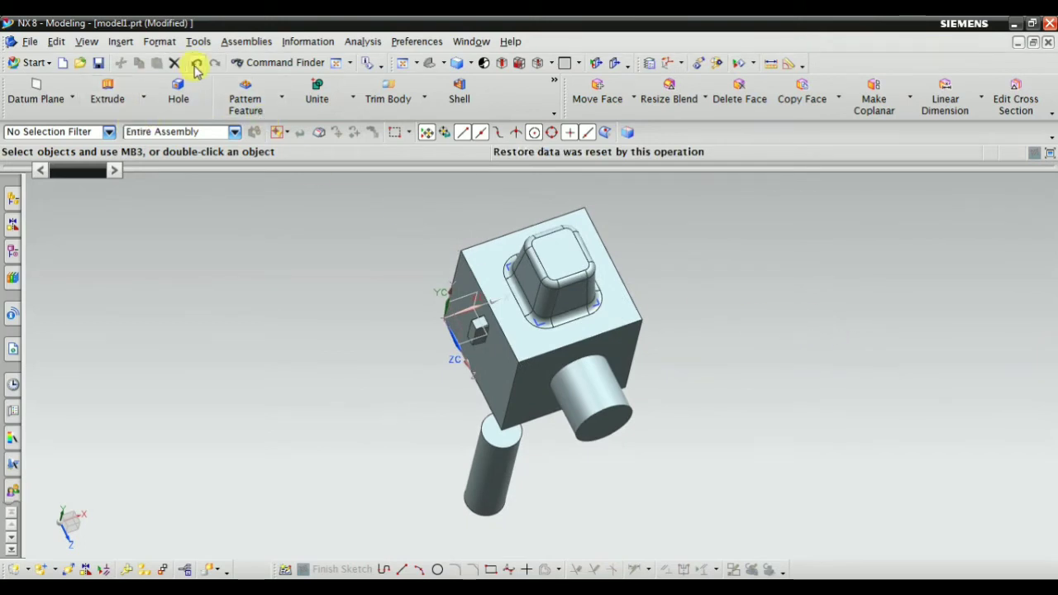
Start an Inferred datum axis and examine the short cylindrical boss and its centreline from several angles
{"action": "left_click", "coordinate": [121, 42]}
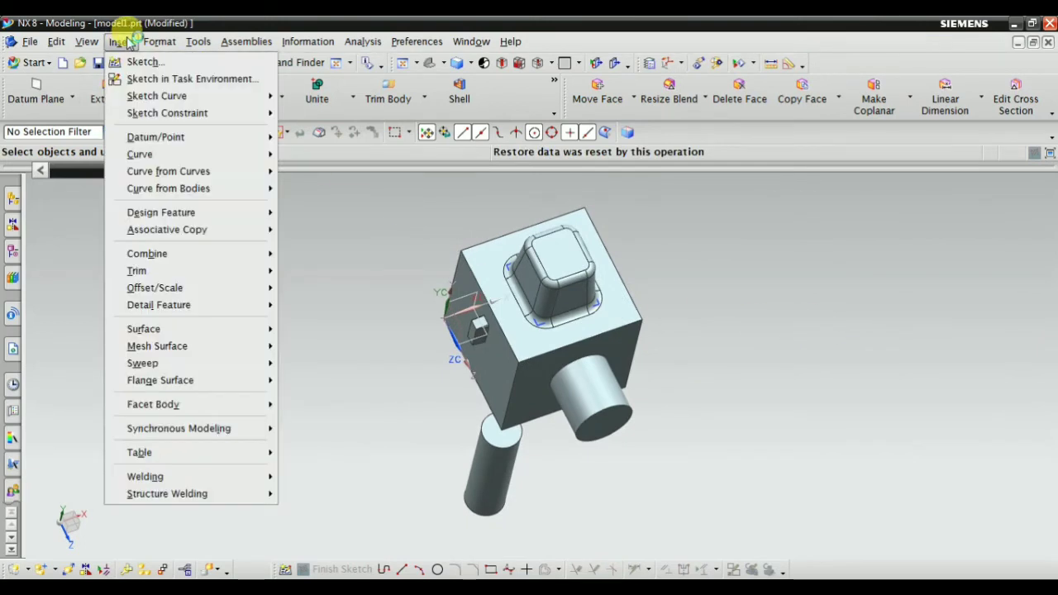
{"action": "mouse_move", "coordinate": [139, 141]}
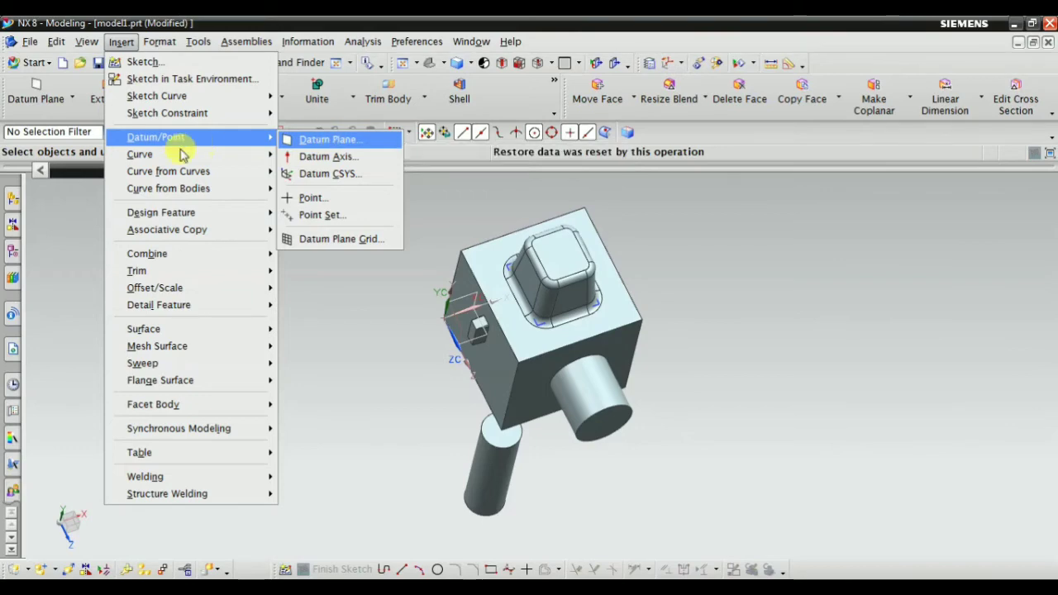
{"action": "left_click", "coordinate": [331, 158]}
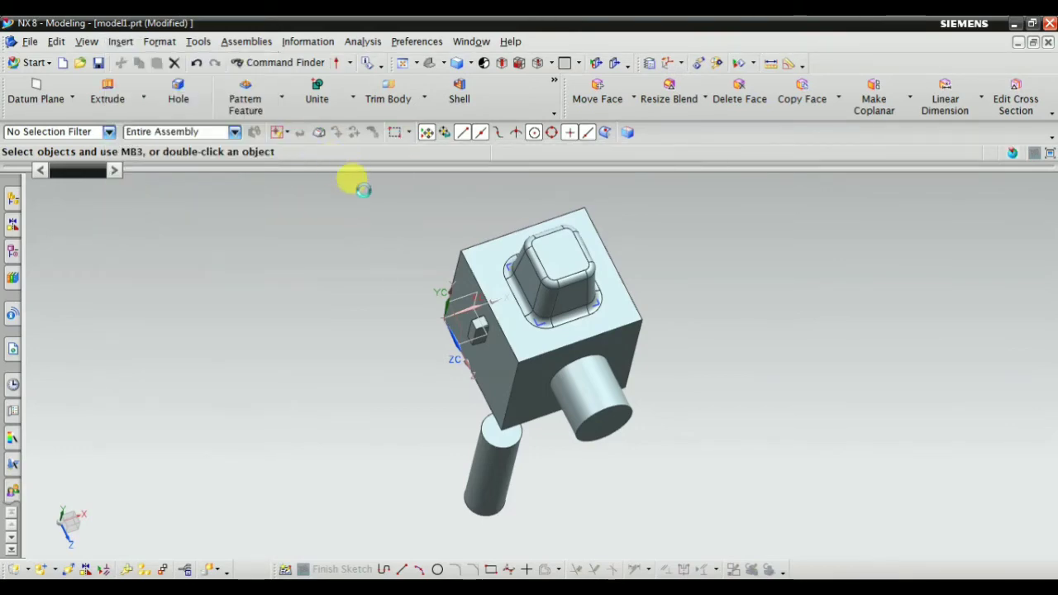
{"action": "middle_click_drag", "start_coordinate": [345, 359], "coordinate": [523, 285]}
{"action": "scroll", "coordinate": [496, 286], "scroll_direction": "down", "scroll_amount": 4}
{"action": "scroll", "coordinate": [342, 289], "scroll_direction": "up", "scroll_amount": 1}
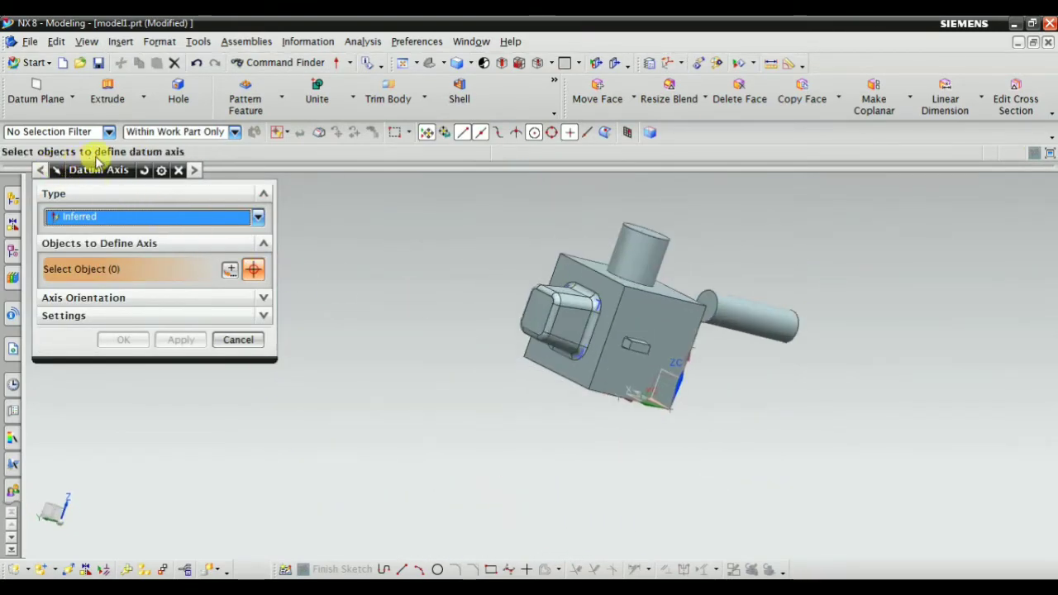
{"action": "scroll", "coordinate": [595, 297], "scroll_direction": "up", "scroll_amount": 2}
{"action": "middle_click_drag", "start_coordinate": [633, 286], "coordinate": [538, 352]}
{"action": "scroll", "coordinate": [591, 297], "scroll_direction": "down", "scroll_amount": 1}
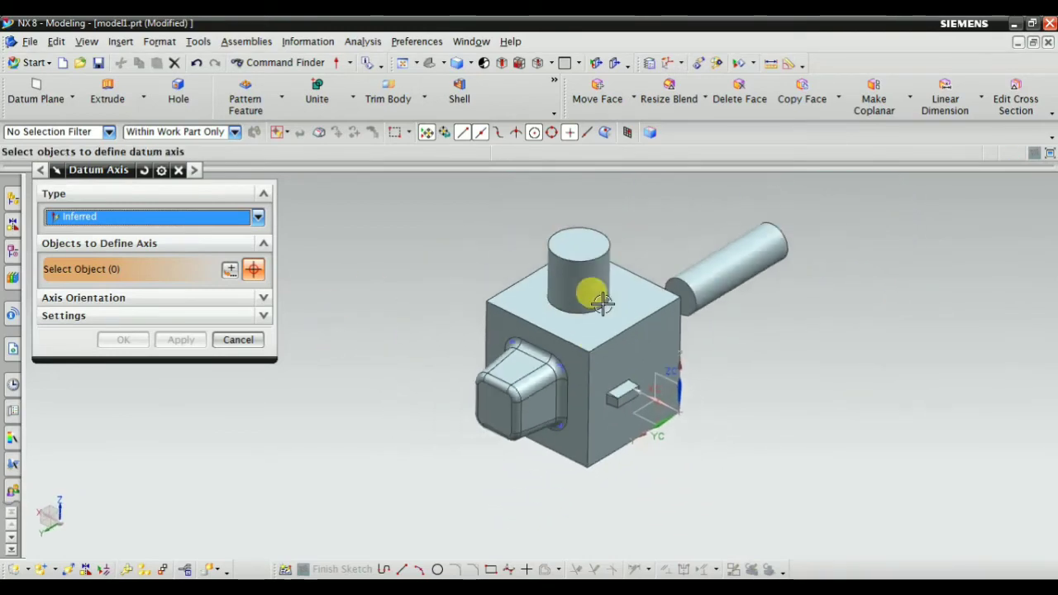
{"action": "scroll", "coordinate": [590, 297], "scroll_direction": "up", "scroll_amount": 1}
{"action": "scroll", "coordinate": [310, 324], "scroll_direction": "down", "scroll_amount": 1}
{"action": "scroll", "coordinate": [546, 393], "scroll_direction": "up", "scroll_amount": 3}
{"action": "scroll", "coordinate": [538, 381], "scroll_direction": "down", "scroll_amount": 4}
{"action": "scroll", "coordinate": [481, 303], "scroll_direction": "up", "scroll_amount": 1}
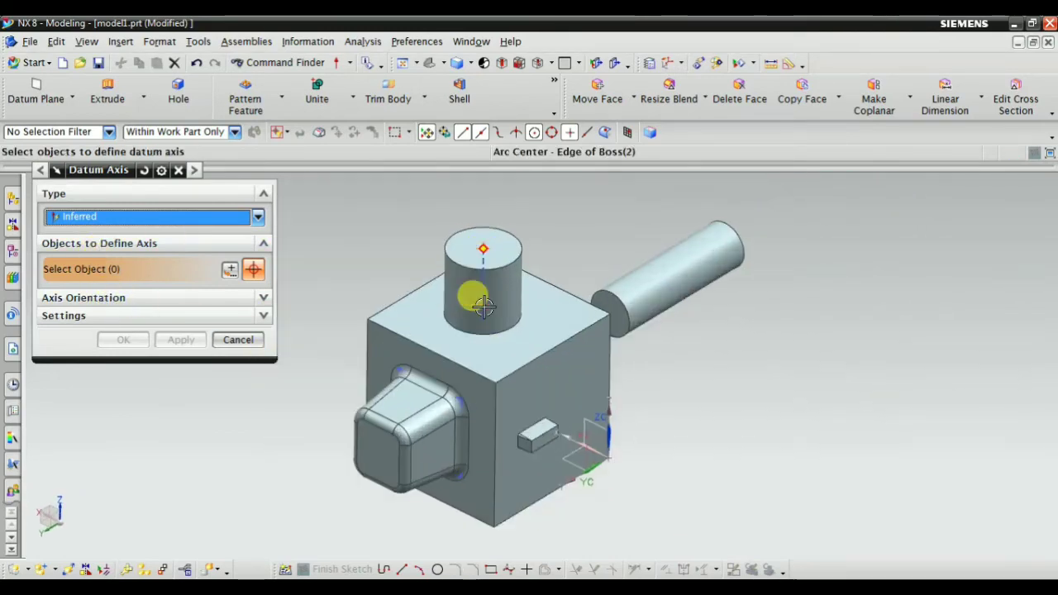
{"action": "scroll", "coordinate": [479, 303], "scroll_direction": "down", "scroll_amount": 1}
{"action": "scroll", "coordinate": [447, 289], "scroll_direction": "up", "scroll_amount": 2}
{"action": "scroll", "coordinate": [466, 380], "scroll_direction": "up", "scroll_amount": 4}
{"action": "scroll", "coordinate": [550, 311], "scroll_direction": "down", "scroll_amount": 2}
{"action": "scroll", "coordinate": [550, 295], "scroll_direction": "up", "scroll_amount": 2}
{"action": "scroll", "coordinate": [496, 310], "scroll_direction": "down", "scroll_amount": 2}
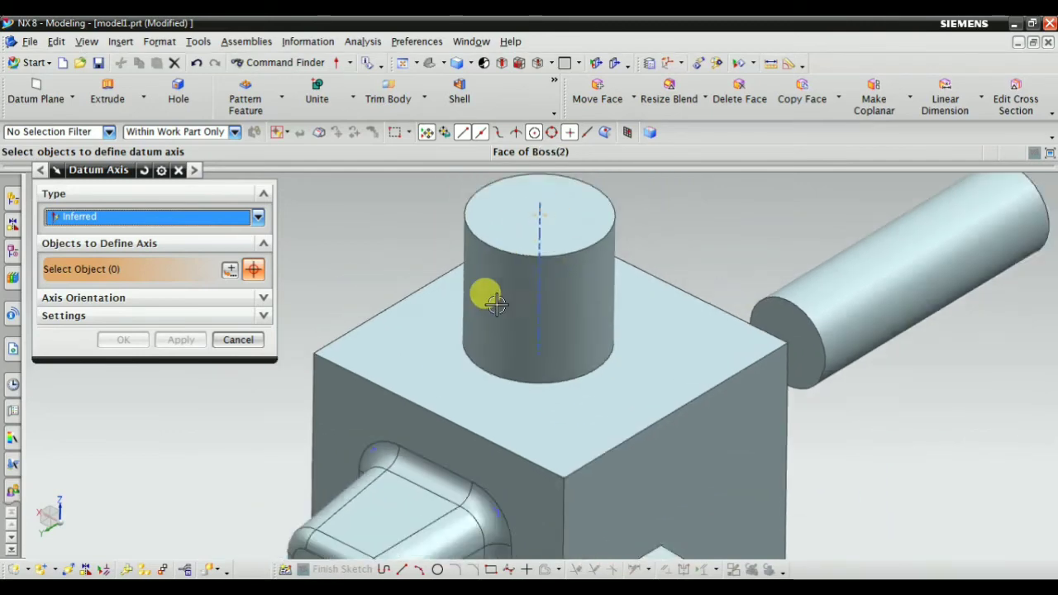
{"action": "scroll", "coordinate": [529, 294], "scroll_direction": "down", "scroll_amount": 2}
{"action": "middle_click_drag", "start_coordinate": [554, 309], "coordinate": [561, 253]}
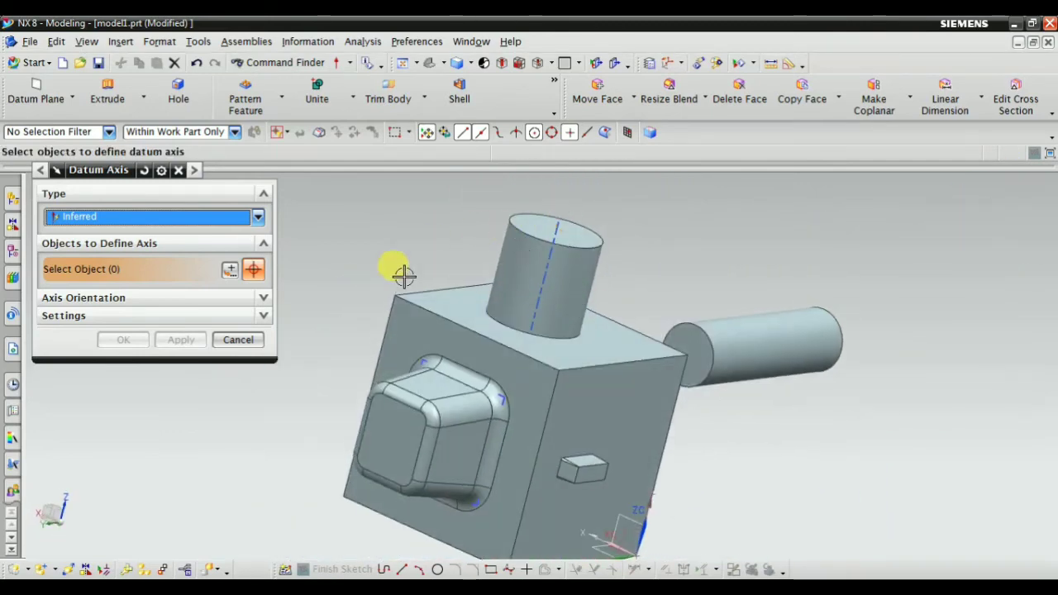
{"action": "scroll", "coordinate": [517, 352], "scroll_direction": "down", "scroll_amount": 1}
{"action": "scroll", "coordinate": [514, 299], "scroll_direction": "up", "scroll_amount": 1}
{"action": "mouse_move", "coordinate": [489, 315]}
{"action": "middle_mouse_down"}
{"action": "mouse_move", "coordinate": [473, 326]}
{"action": "mouse_move", "coordinate": [482, 333]}
{"action": "middle_mouse_up"}
{"action": "scroll", "coordinate": [482, 333], "scroll_direction": "up", "scroll_amount": 2}
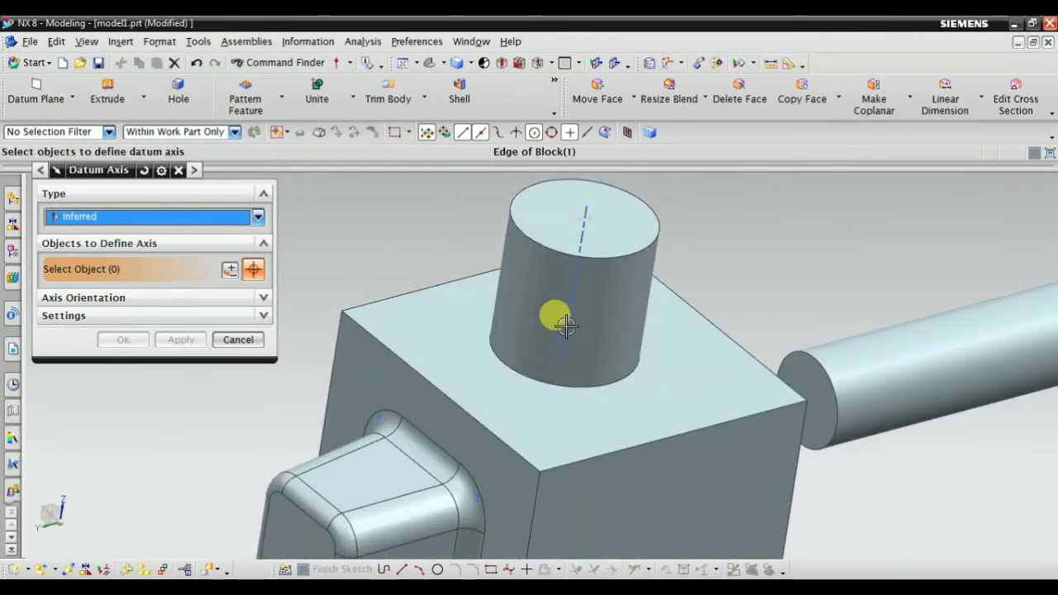
Create an associative Inferred datum axis through the short boss from its cylindrical face, pointing away from the block
{"action": "left_click", "coordinate": [532, 294]}
{"action": "scroll", "coordinate": [534, 303], "scroll_direction": "down", "scroll_amount": 2}
{"action": "middle_click_drag", "start_coordinate": [535, 303], "coordinate": [512, 253]}
{"action": "left_click_drag", "start_coordinate": [515, 274], "coordinate": [538, 244]}
{"action": "middle_click_drag", "start_coordinate": [560, 259], "coordinate": [577, 312]}
{"action": "left_click", "coordinate": [151, 298]}
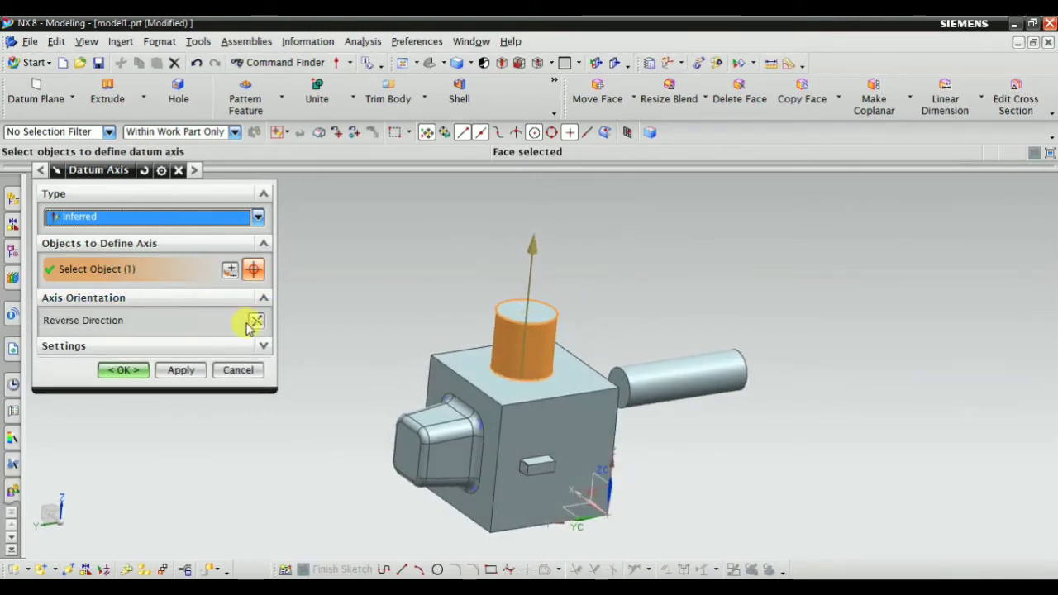
{"action": "left_click", "coordinate": [256, 321]}
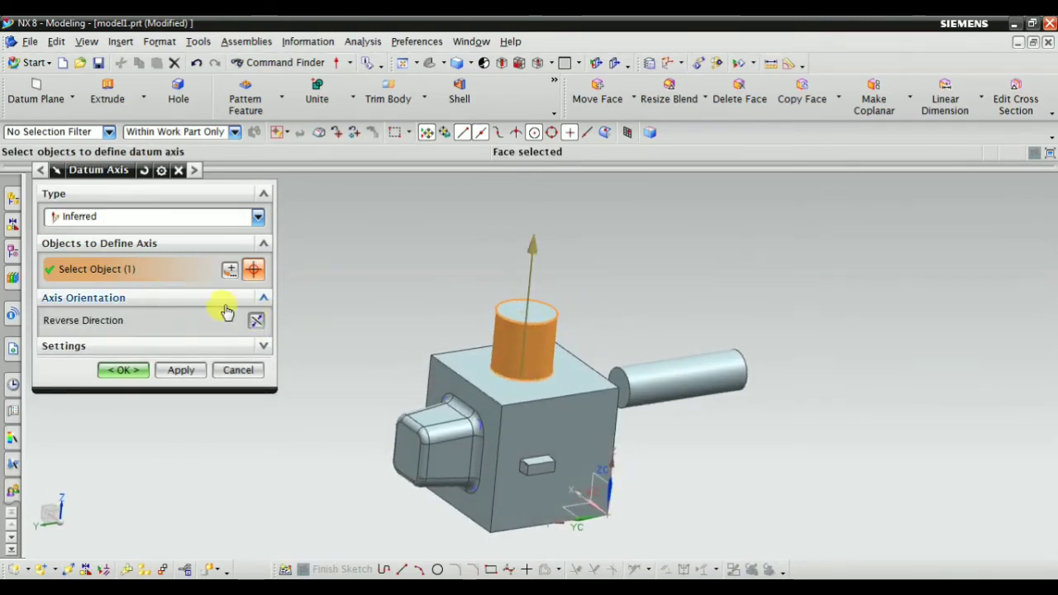
{"action": "left_click", "coordinate": [169, 345]}
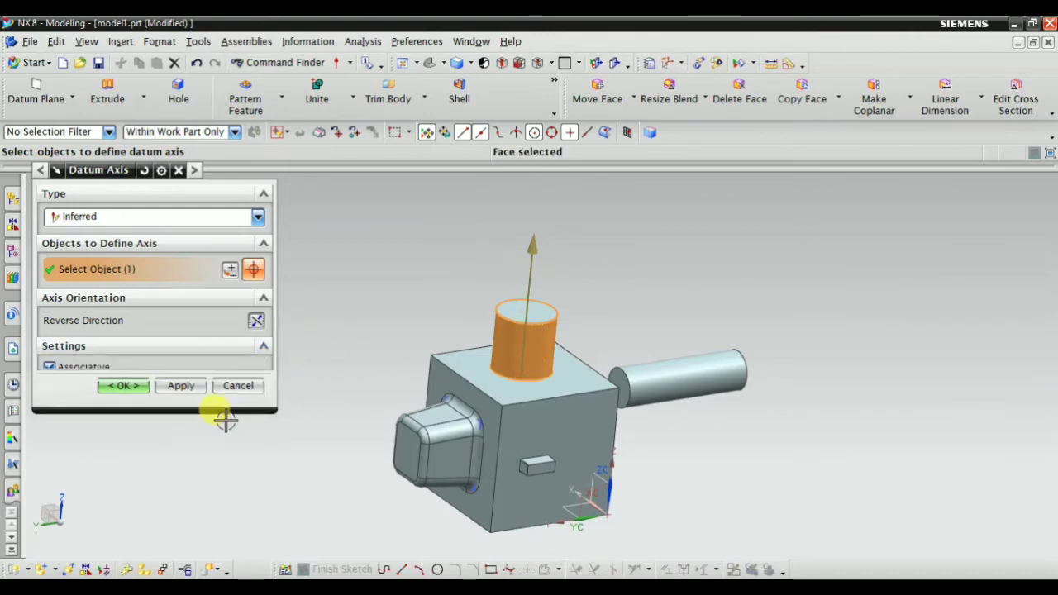
{"action": "left_click", "coordinate": [171, 399]}
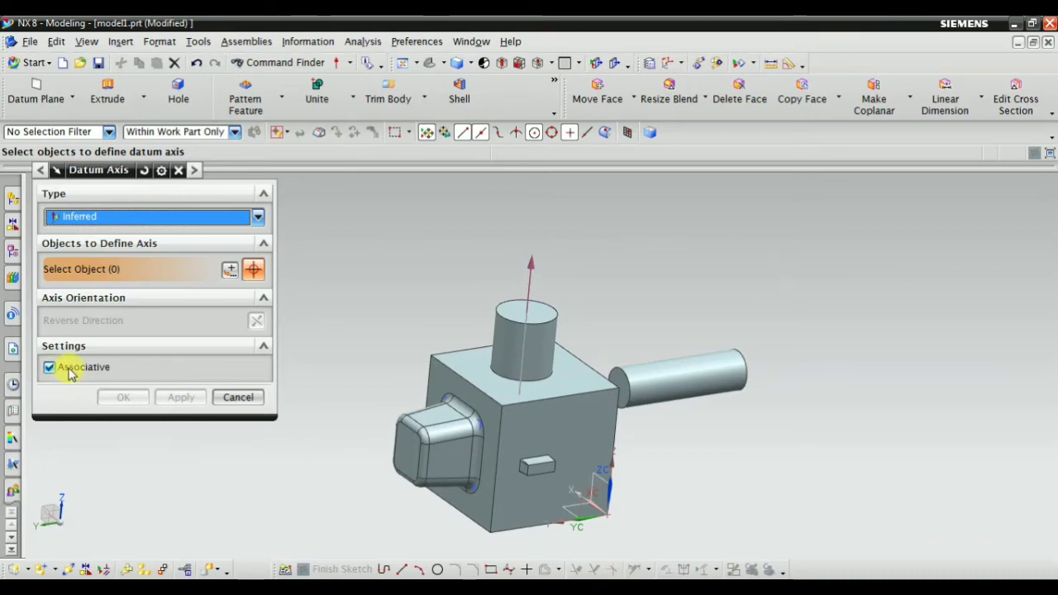
Create an Inferred datum axis through the long cylindrical boss, end the Datum Axis command and check the model history
{"action": "scroll", "coordinate": [439, 326], "scroll_direction": "up", "scroll_amount": 3}
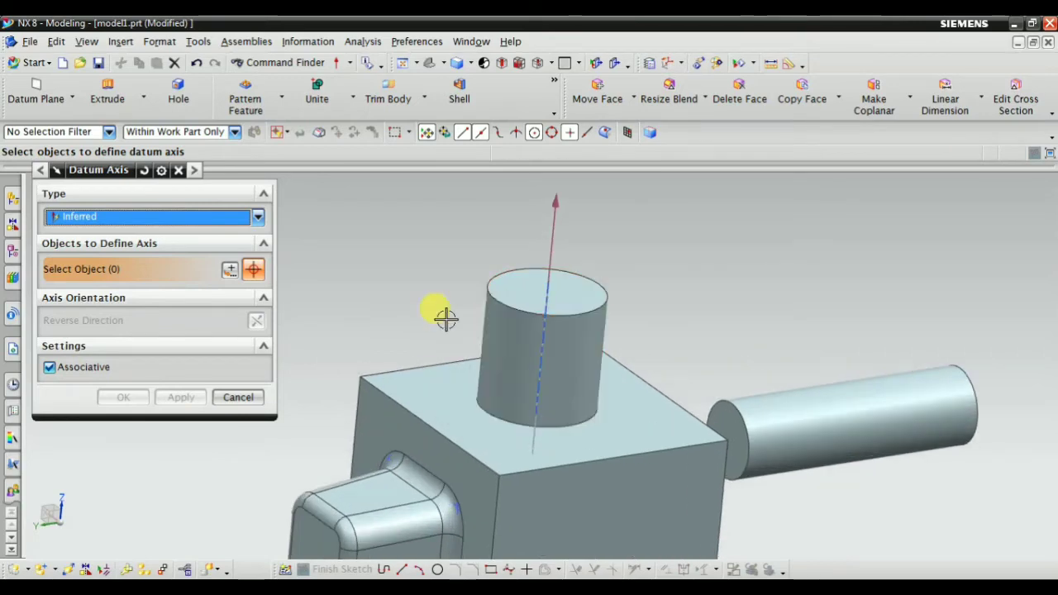
{"action": "scroll", "coordinate": [444, 314], "scroll_direction": "down", "scroll_amount": 1}
{"action": "middle_click_drag", "start_coordinate": [603, 334], "coordinate": [650, 425]}
{"action": "scroll", "coordinate": [747, 304], "scroll_direction": "up", "scroll_amount": 4}
{"action": "left_click", "coordinate": [747, 301]}
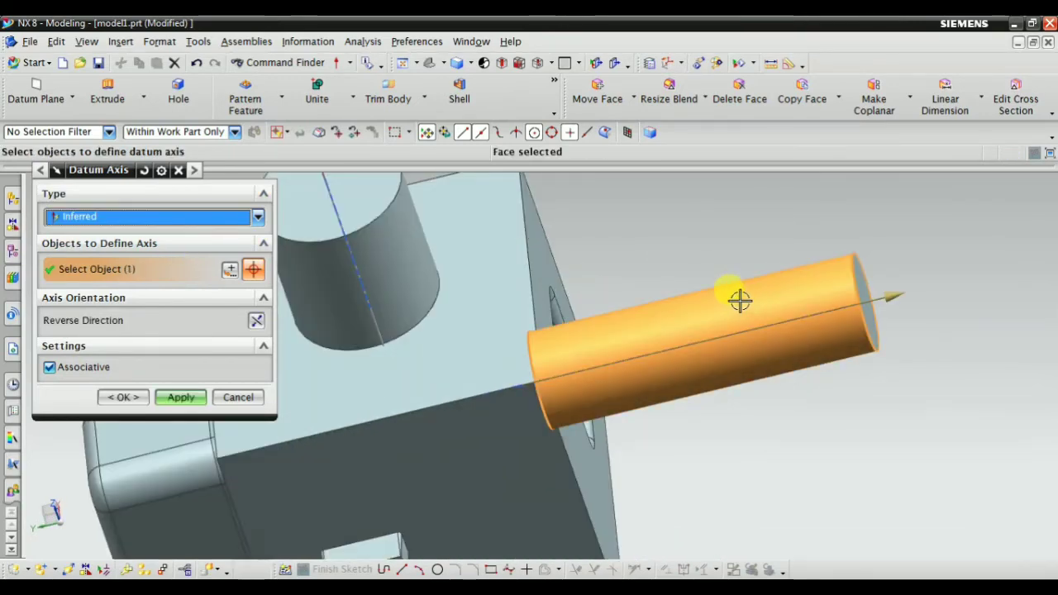
{"action": "scroll", "coordinate": [863, 338], "scroll_direction": "down", "scroll_amount": 3}
{"action": "scroll", "coordinate": [855, 300], "scroll_direction": "up", "scroll_amount": 3}
{"action": "scroll", "coordinate": [855, 301], "scroll_direction": "down", "scroll_amount": 3}
{"action": "left_click", "coordinate": [181, 398]}
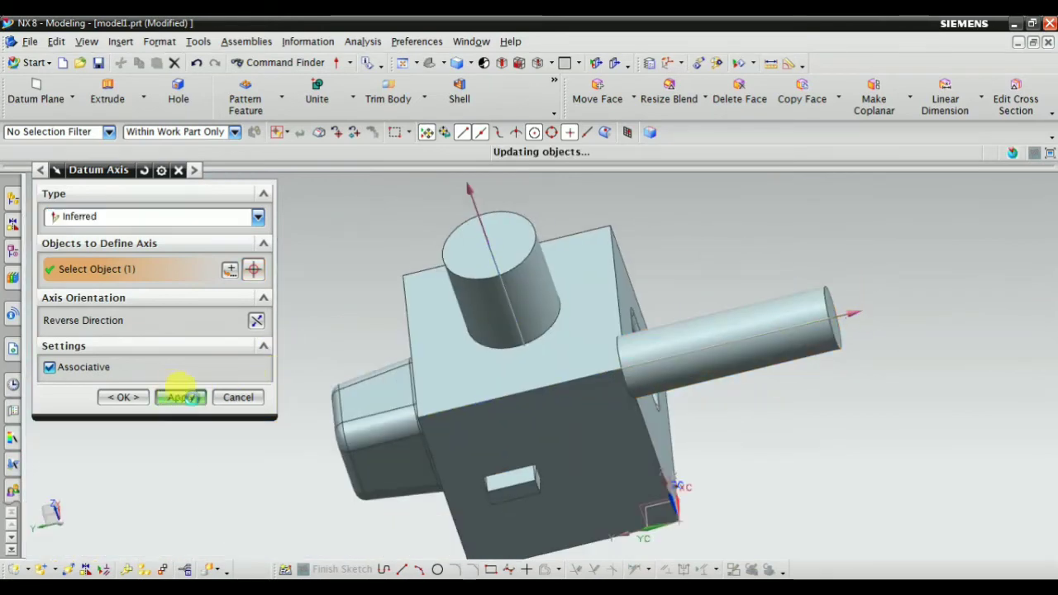
{"action": "left_click", "coordinate": [238, 398]}
{"action": "left_click", "coordinate": [12, 252]}
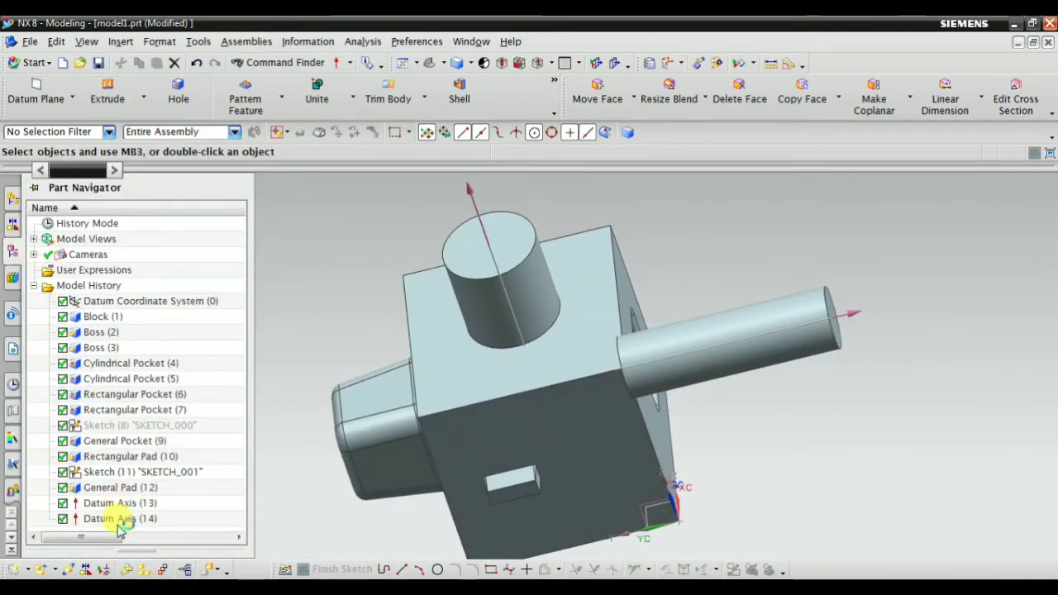
{"action": "middle_click_drag", "start_coordinate": [513, 463], "coordinate": [609, 456]}
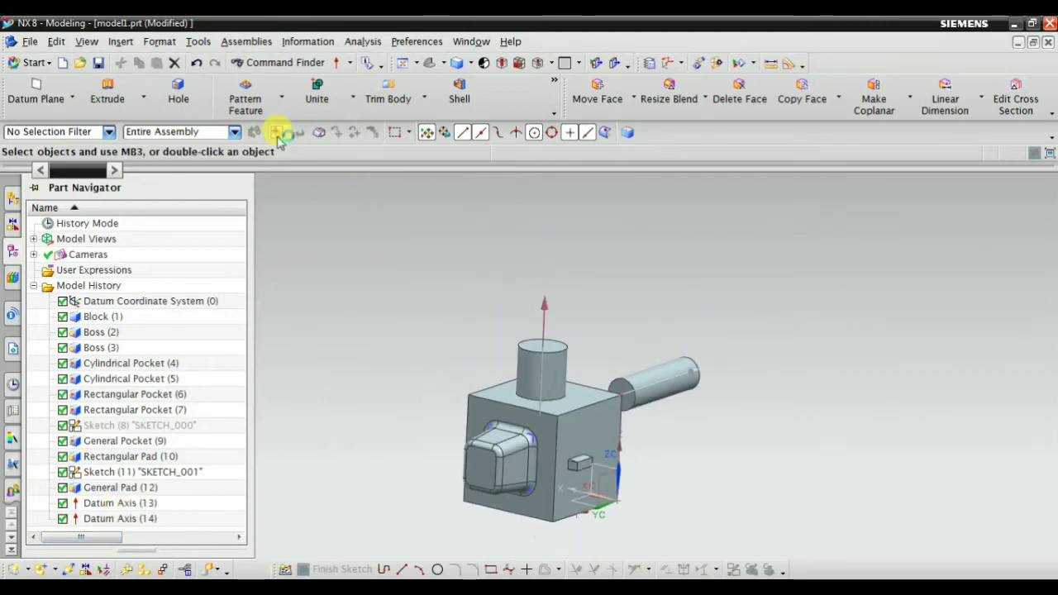
Create an associative Intersection datum axis between the block's rounded-pocket face and the adjoining face carrying the short boss
{"action": "left_click", "coordinate": [124, 44]}
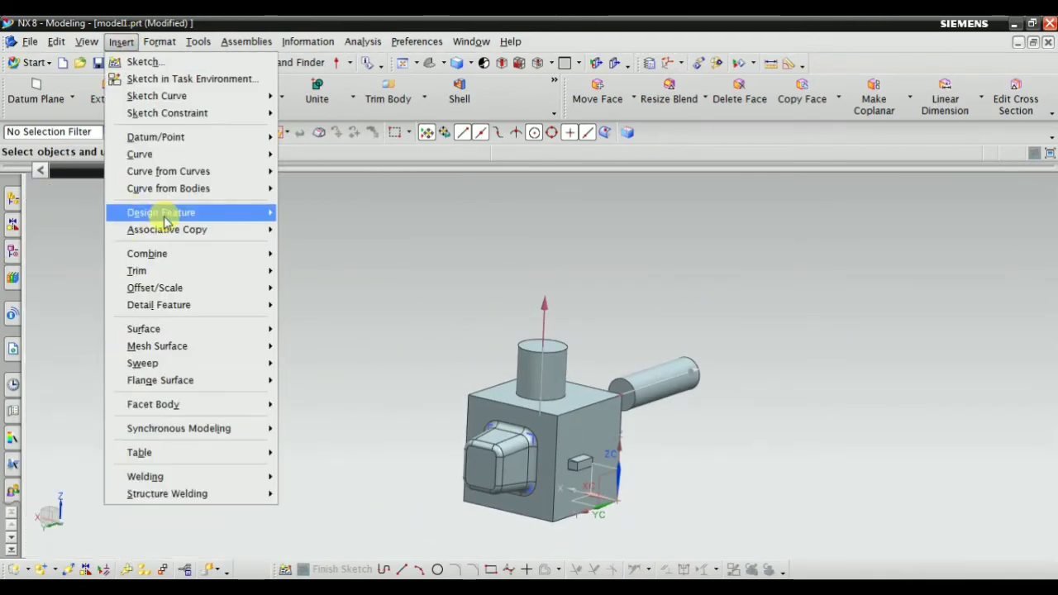
{"action": "mouse_move", "coordinate": [165, 220]}
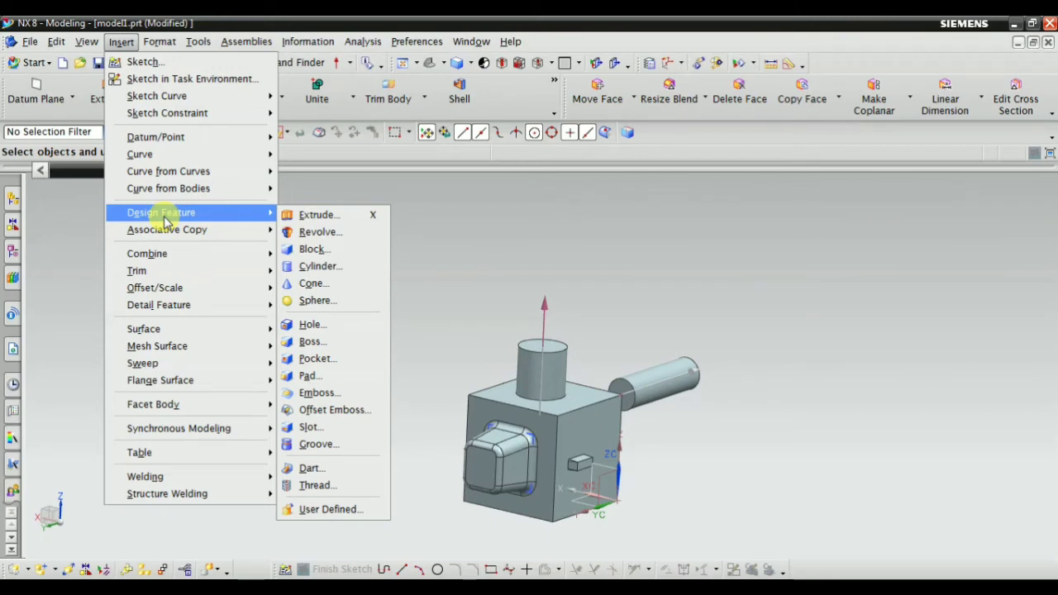
{"action": "mouse_move", "coordinate": [170, 137]}
{"action": "left_click", "coordinate": [328, 158]}
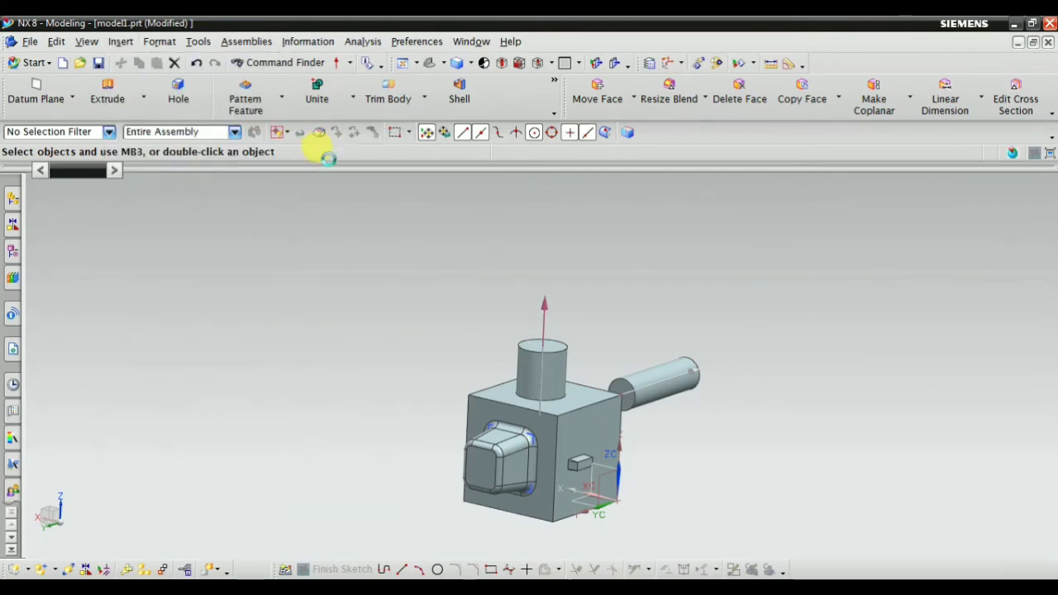
{"action": "scroll", "coordinate": [548, 402], "scroll_direction": "up", "scroll_amount": 3}
{"action": "middle_click_drag", "start_coordinate": [548, 402], "coordinate": [503, 431]}
{"action": "left_click", "coordinate": [165, 218]}
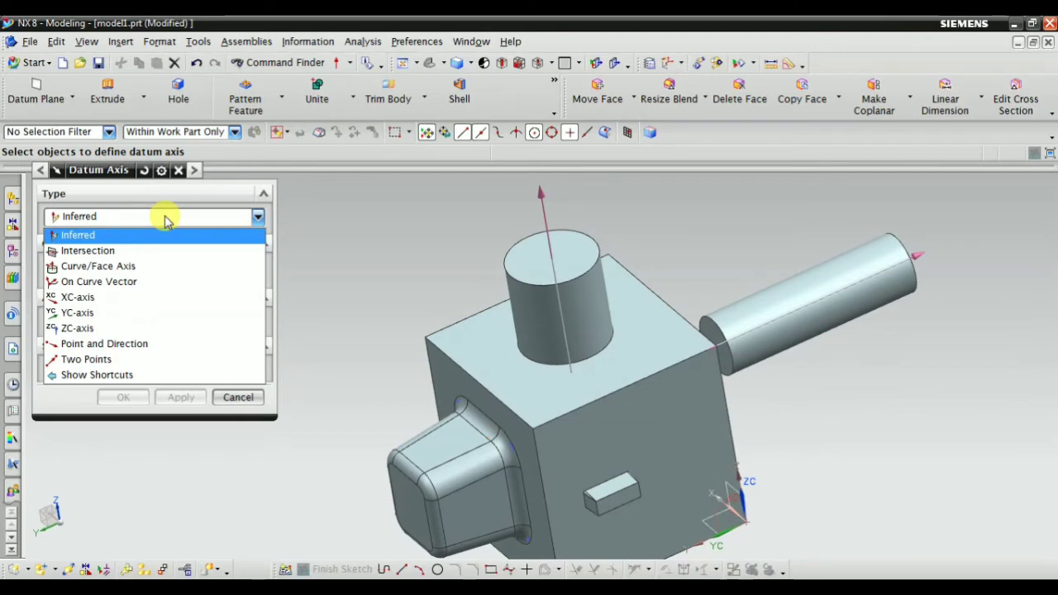
{"action": "left_click", "coordinate": [88, 252]}
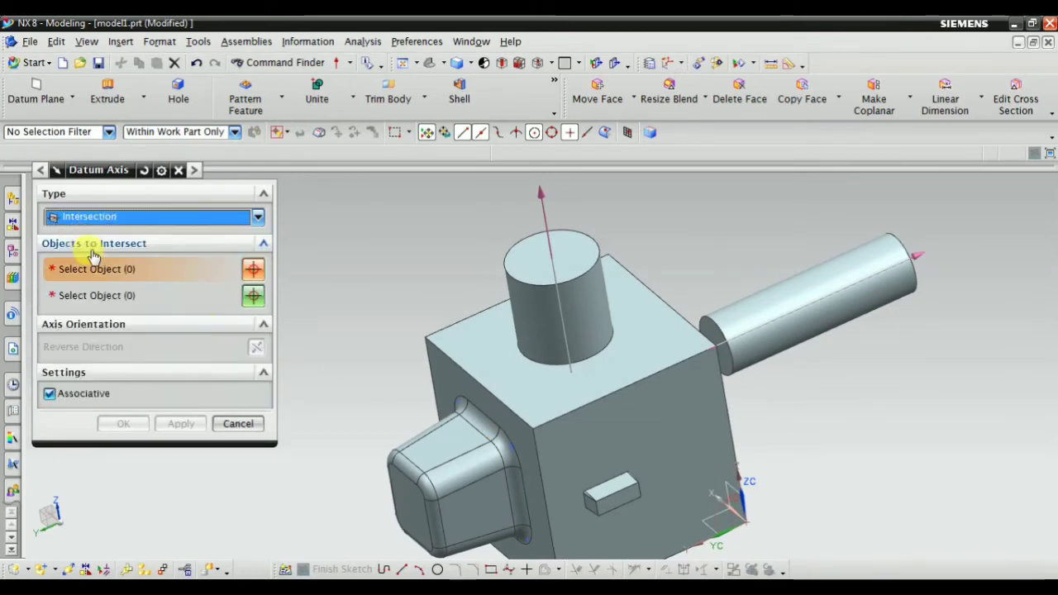
{"action": "middle_click_drag", "start_coordinate": [402, 340], "coordinate": [421, 307]}
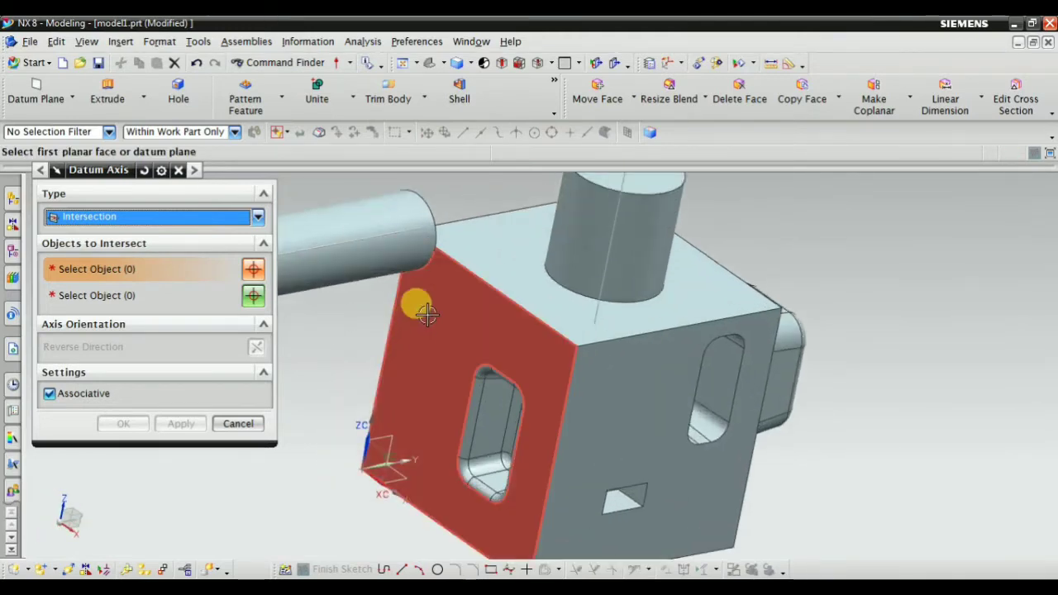
{"action": "left_click", "coordinate": [466, 381]}
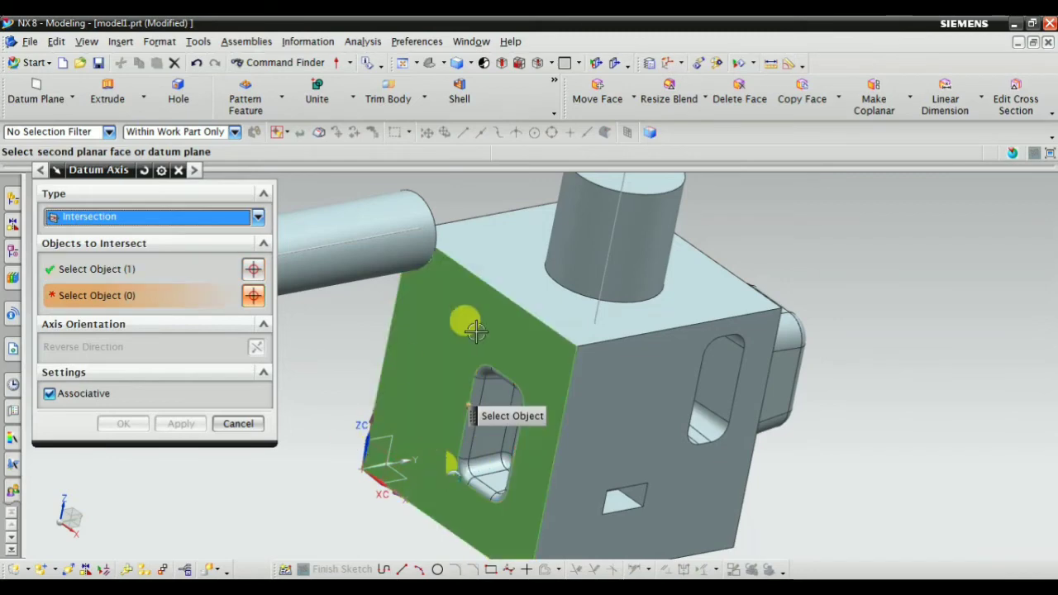
{"action": "left_click", "coordinate": [519, 270]}
{"action": "middle_click_drag", "start_coordinate": [485, 372], "coordinate": [401, 354]}
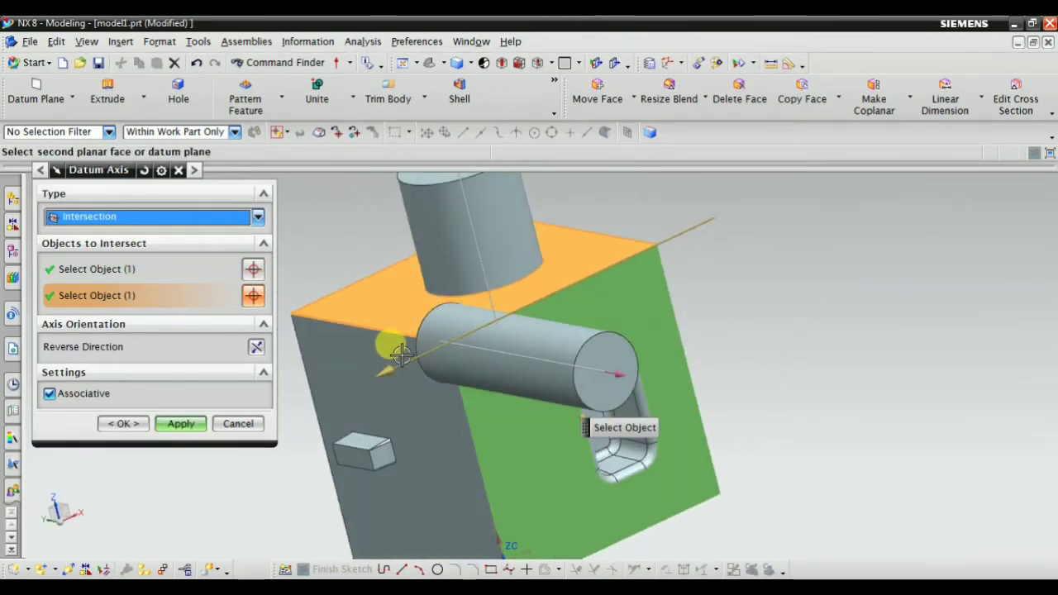
{"action": "middle_click_drag", "start_coordinate": [539, 274], "coordinate": [532, 397]}
{"action": "left_click", "coordinate": [179, 423]}
Create an Intersection datum axis between the block face carrying the small rectangular pad and the pad's long side face
{"action": "scroll", "coordinate": [531, 397], "scroll_direction": "down", "scroll_amount": 3}
{"action": "scroll", "coordinate": [424, 373], "scroll_direction": "up", "scroll_amount": 5}
{"action": "middle_click_drag", "start_coordinate": [463, 348], "coordinate": [586, 350]}
{"action": "scroll", "coordinate": [496, 308], "scroll_direction": "up", "scroll_amount": 3}
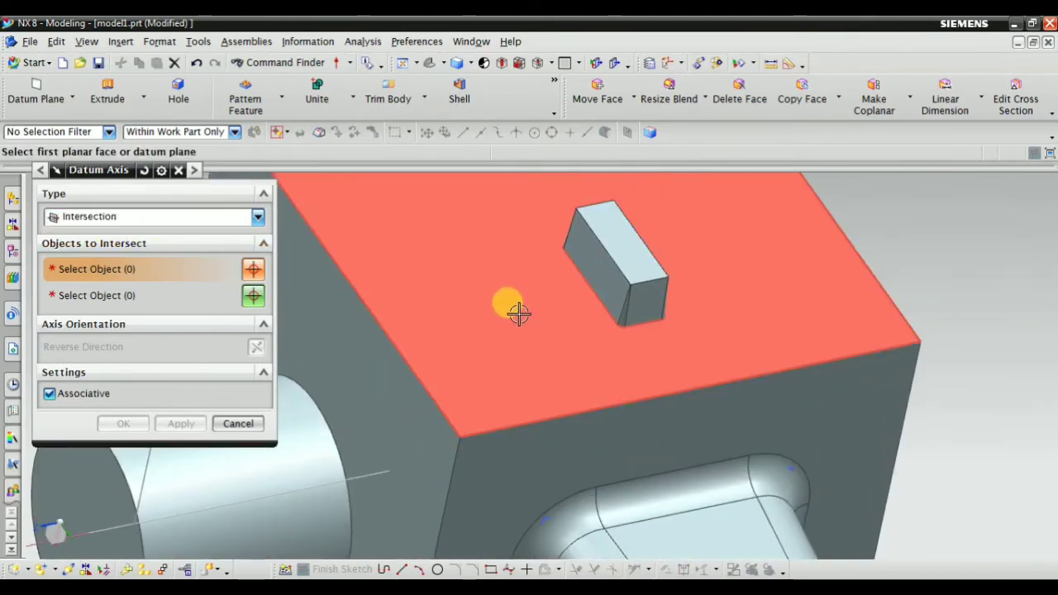
{"action": "left_click", "coordinate": [515, 309]}
{"action": "scroll", "coordinate": [596, 264], "scroll_direction": "up", "scroll_amount": 3}
{"action": "left_click", "coordinate": [596, 263]}
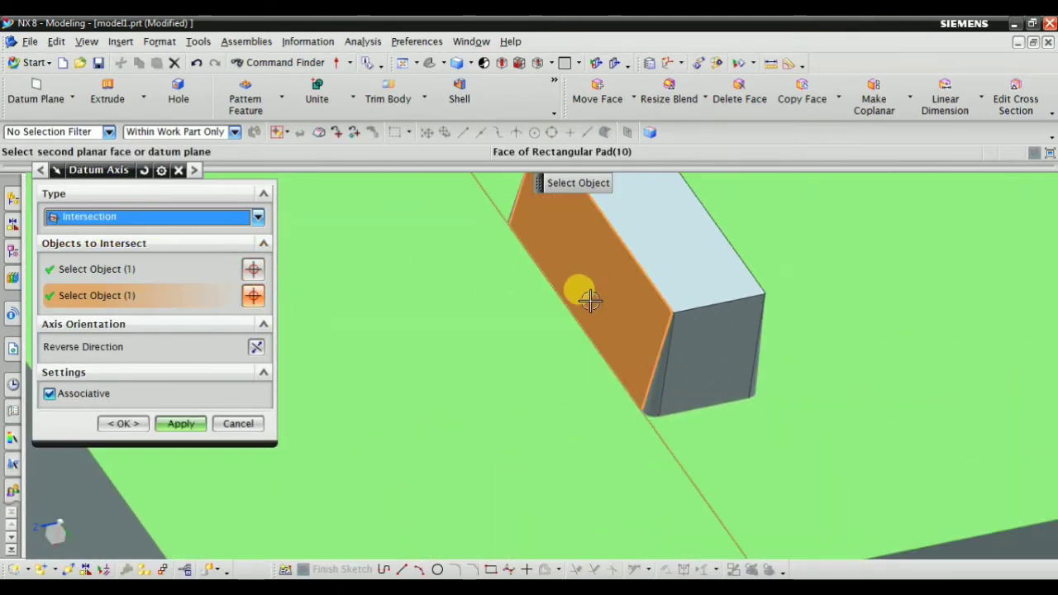
{"action": "scroll", "coordinate": [584, 388], "scroll_direction": "down", "scroll_amount": 3}
{"action": "scroll", "coordinate": [577, 349], "scroll_direction": "up", "scroll_amount": 3}
{"action": "scroll", "coordinate": [572, 349], "scroll_direction": "down", "scroll_amount": 2}
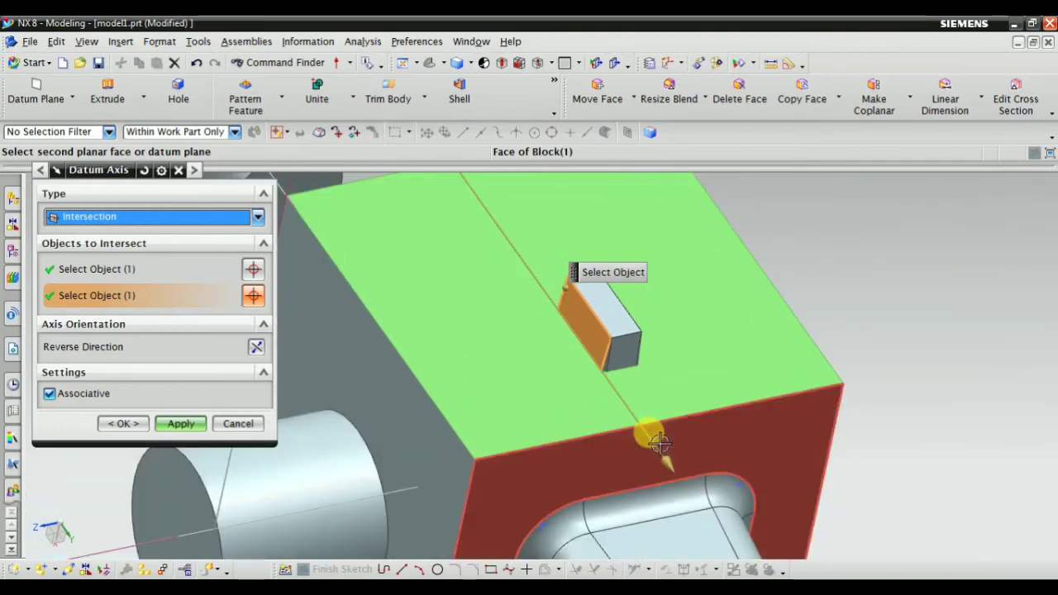
{"action": "left_click", "coordinate": [181, 424]}
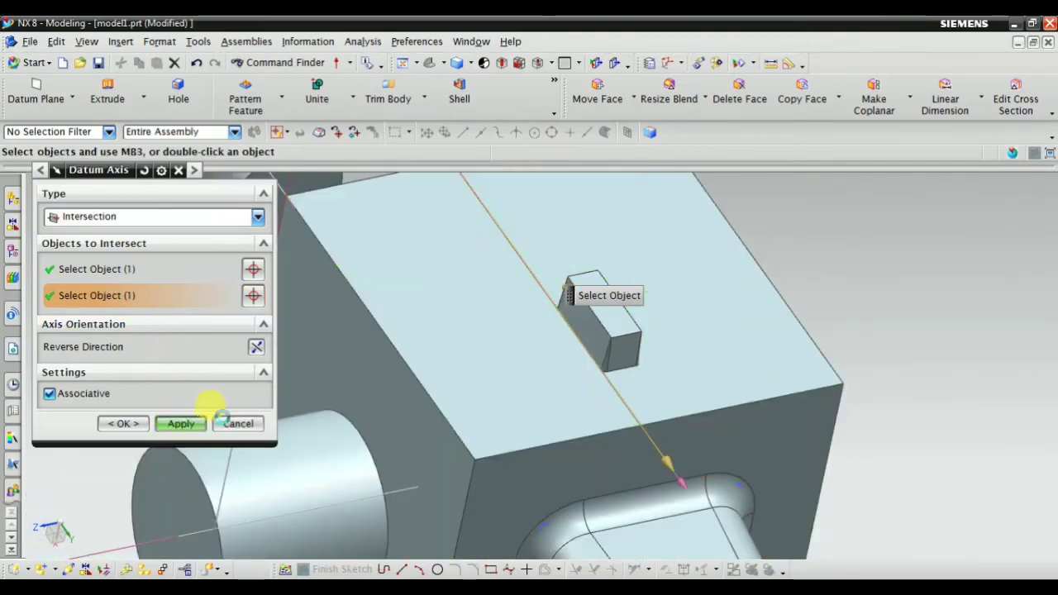
Create an associative Curve/Face Axis datum axis along the edge between the slotted face and the two-hole face, adjusting its end near the corner
{"action": "scroll", "coordinate": [538, 343], "scroll_direction": "down", "scroll_amount": 5}
{"action": "middle_click_drag", "start_coordinate": [502, 332], "coordinate": [497, 409]}
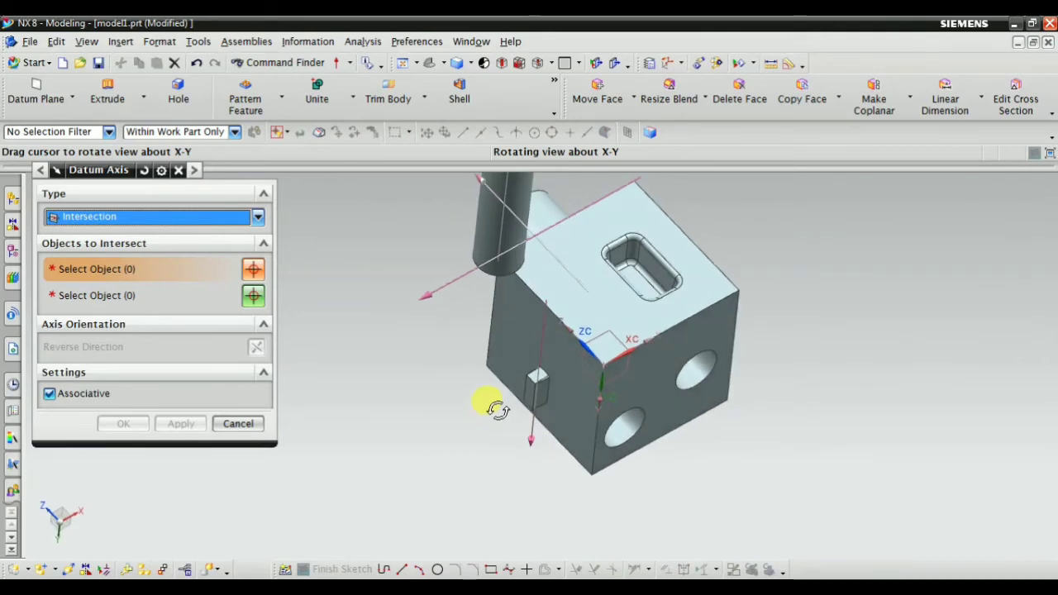
{"action": "left_click", "coordinate": [137, 219]}
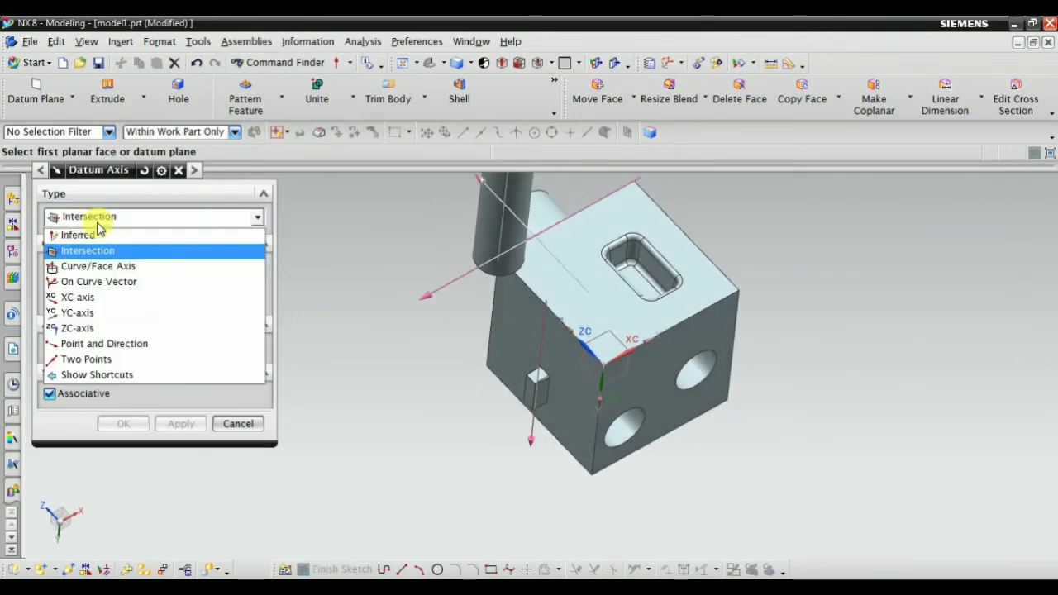
{"action": "left_click", "coordinate": [106, 269]}
{"action": "scroll", "coordinate": [451, 440], "scroll_direction": "down", "scroll_amount": 2}
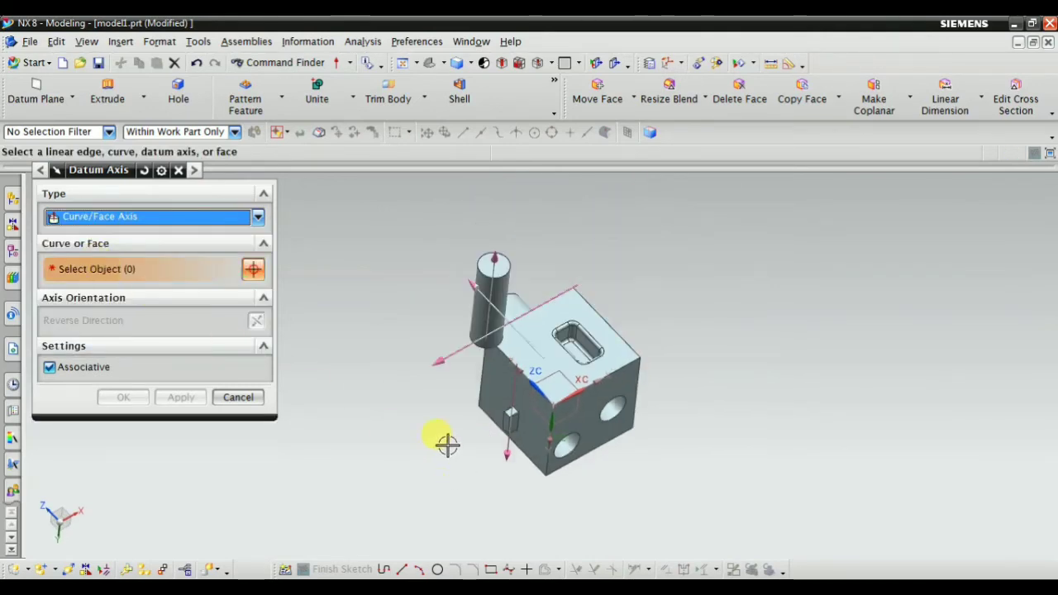
{"action": "scroll", "coordinate": [653, 372], "scroll_direction": "up", "scroll_amount": 3}
{"action": "middle_click_drag", "start_coordinate": [765, 404], "coordinate": [697, 333]}
{"action": "scroll", "coordinate": [674, 259], "scroll_direction": "up", "scroll_amount": 2}
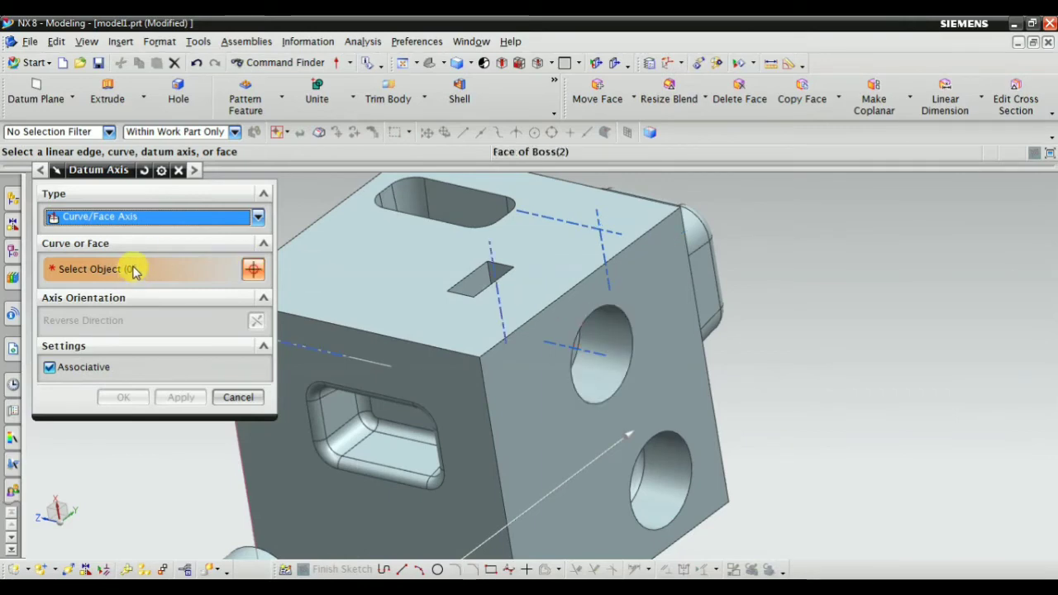
{"action": "left_click", "coordinate": [540, 296]}
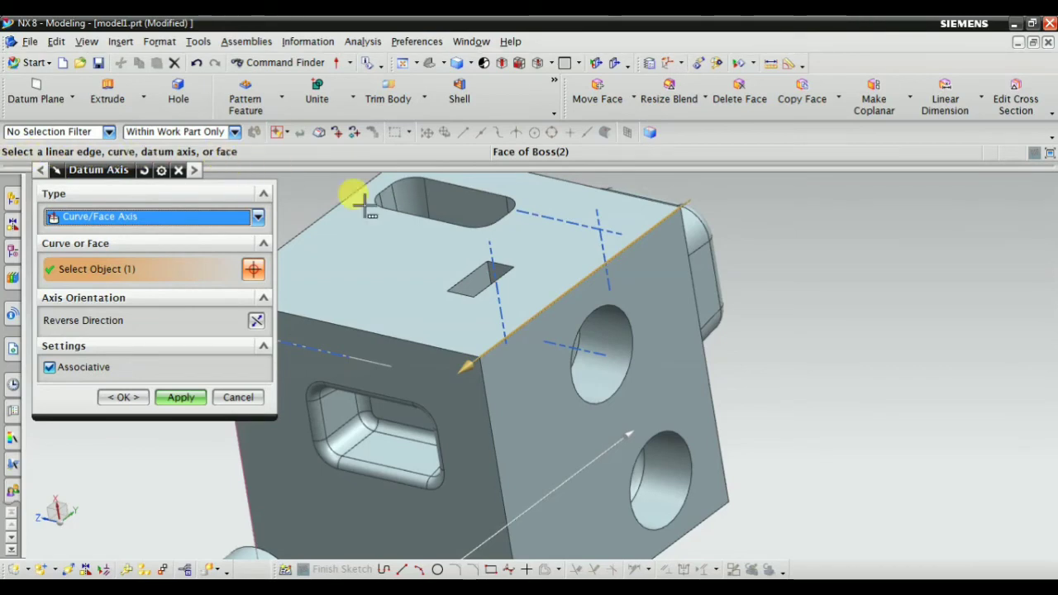
{"action": "scroll", "coordinate": [524, 331], "scroll_direction": "up", "scroll_amount": 5}
{"action": "scroll", "coordinate": [455, 406], "scroll_direction": "down", "scroll_amount": 4}
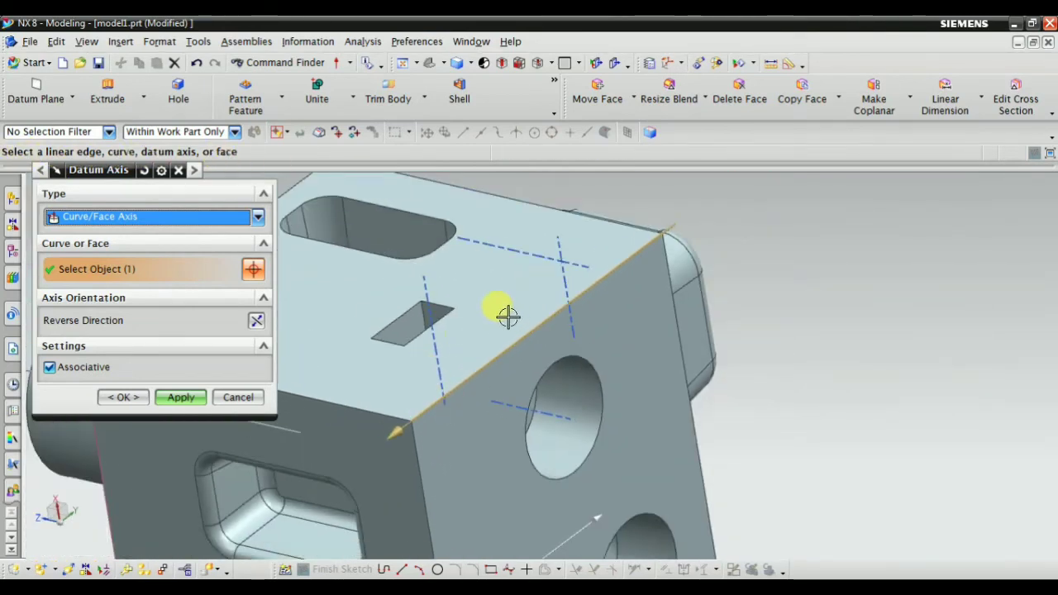
{"action": "scroll", "coordinate": [410, 384], "scroll_direction": "up", "scroll_amount": 4}
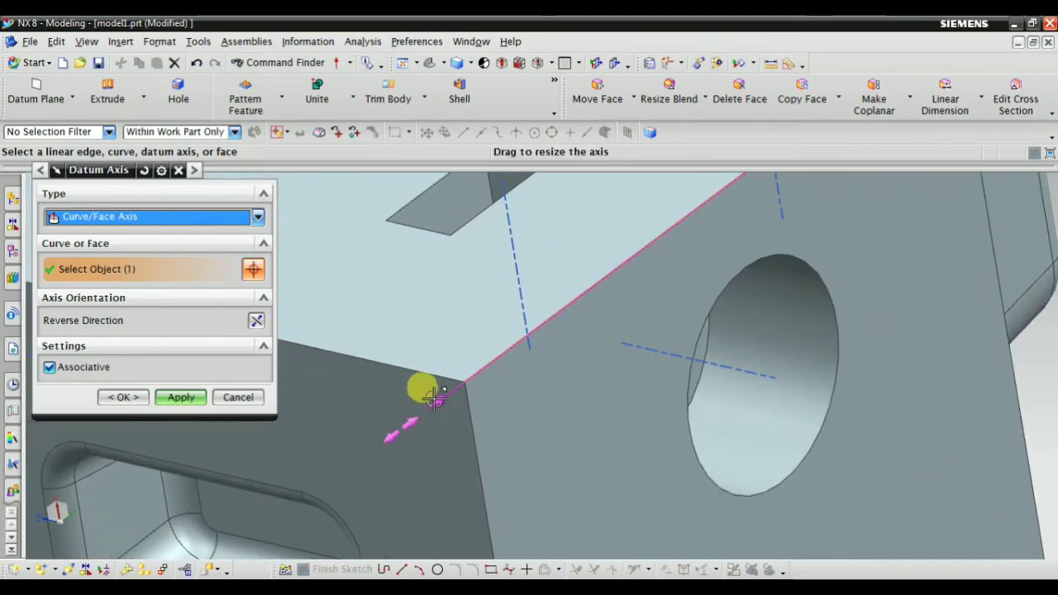
{"action": "left_click_drag", "start_coordinate": [435, 399], "coordinate": [451, 398]}
{"action": "left_click", "coordinate": [181, 397]}
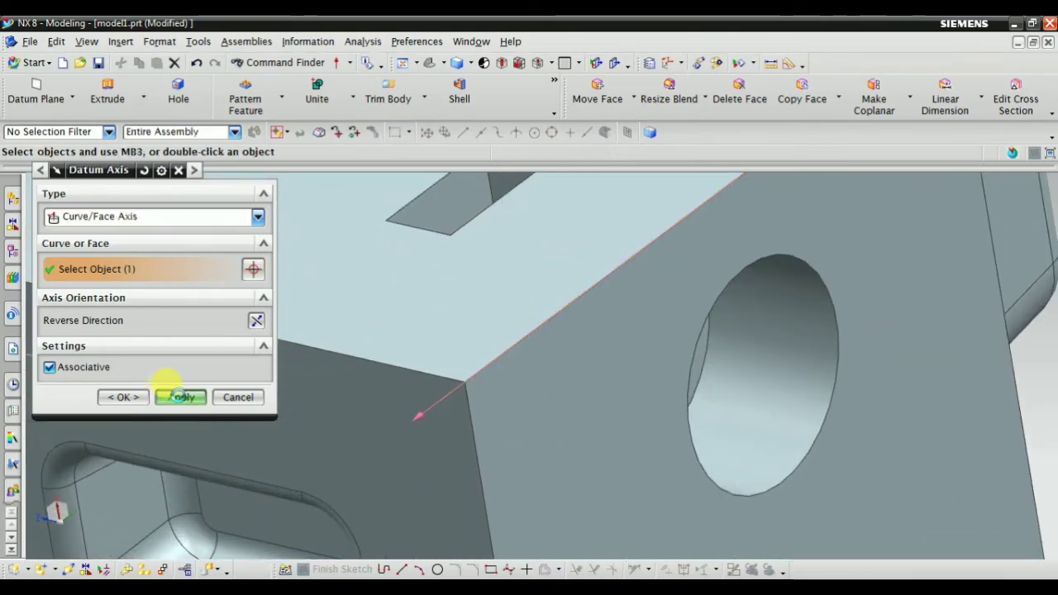
Create an associative On Curve Vector datum axis tangent to the edge between the short-boss face and the slotted face, at arc length about 35 mm
{"action": "scroll", "coordinate": [629, 389], "scroll_direction": "down", "scroll_amount": 5}
{"action": "middle_click_drag", "start_coordinate": [468, 399], "coordinate": [605, 416]}
{"action": "left_click", "coordinate": [129, 221]}
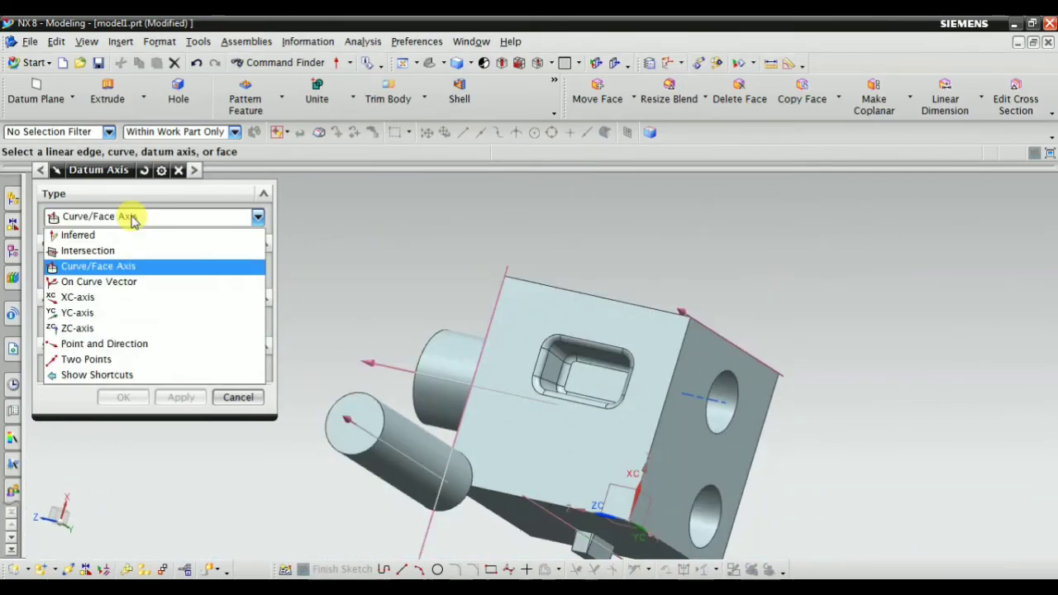
{"action": "left_click", "coordinate": [115, 285]}
{"action": "middle_click_drag", "start_coordinate": [383, 290], "coordinate": [472, 373]}
{"action": "left_click", "coordinate": [531, 302]}
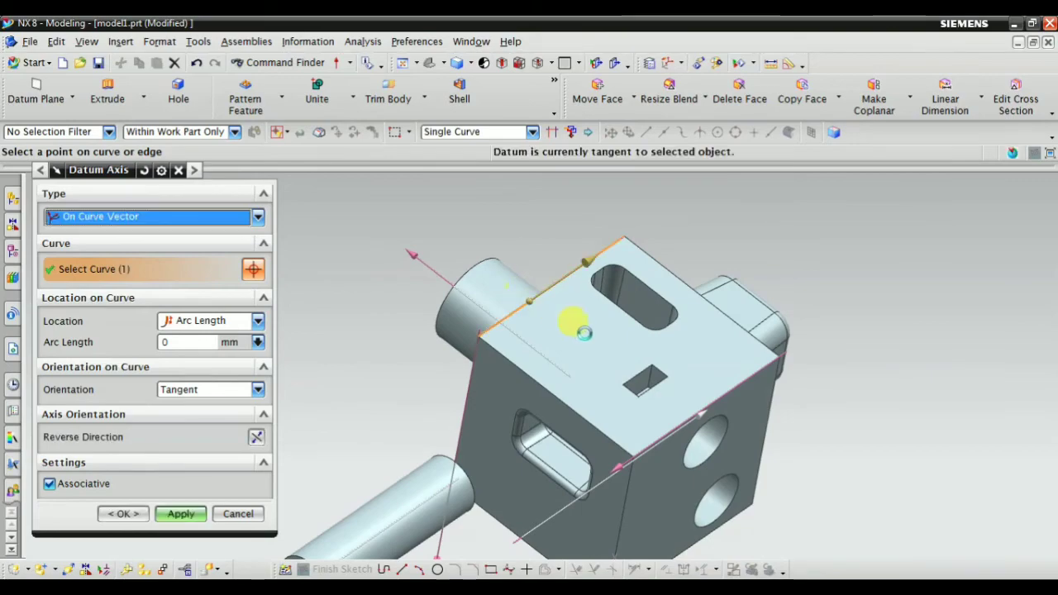
{"action": "middle_click_drag", "start_coordinate": [568, 326], "coordinate": [476, 265]}
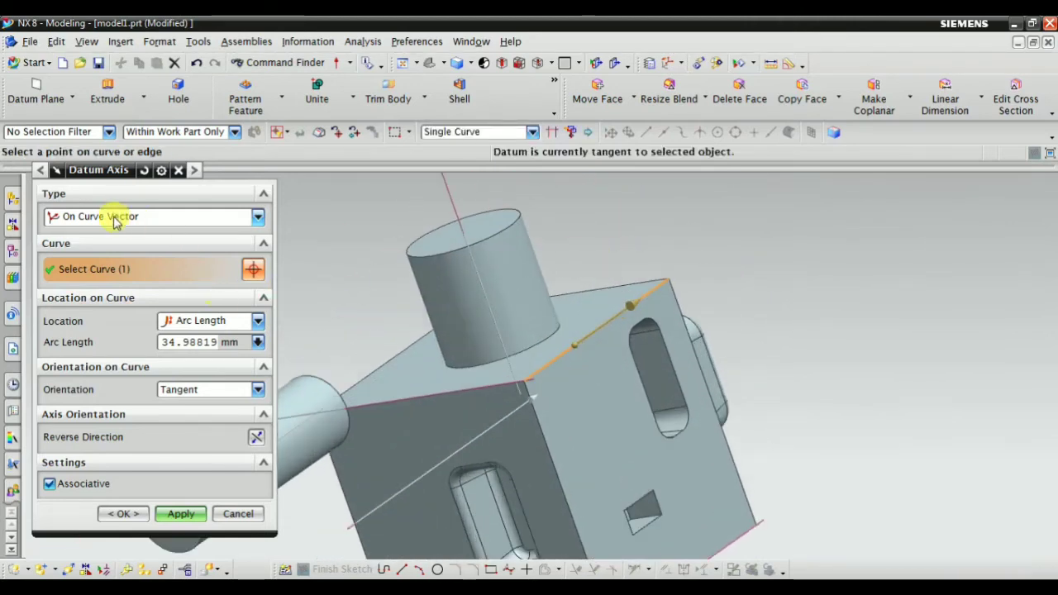
{"action": "left_click", "coordinate": [183, 514]}
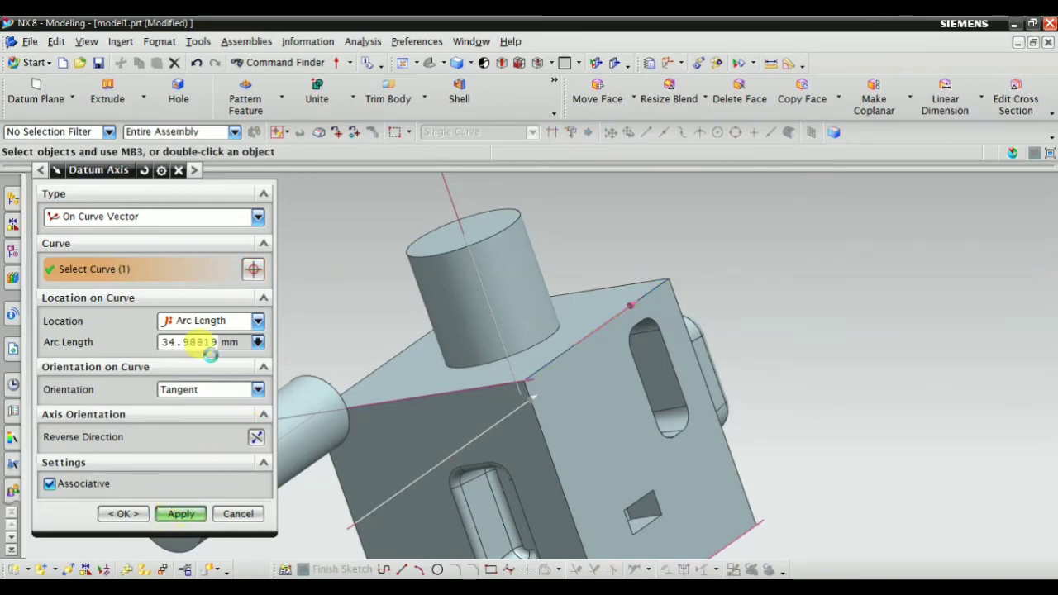
Create a datum axis along the XC-axis of the work coordinate system at the block's corner
{"action": "left_click", "coordinate": [131, 216]}
{"action": "left_click", "coordinate": [77, 297]}
{"action": "scroll", "coordinate": [615, 378], "scroll_direction": "down", "scroll_amount": 2}
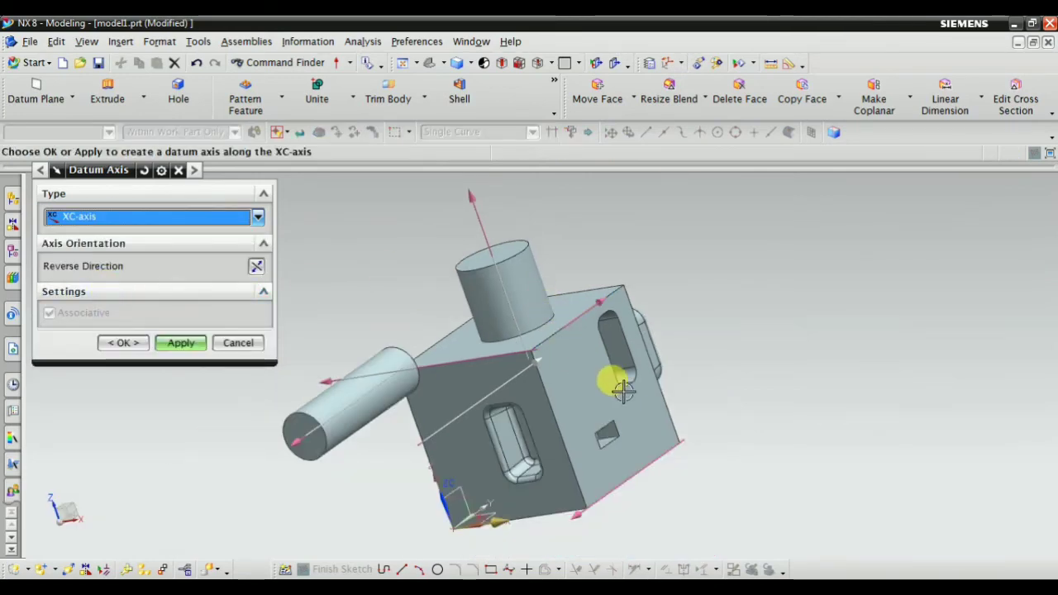
{"action": "middle_click_drag", "start_coordinate": [728, 306], "coordinate": [747, 289]}
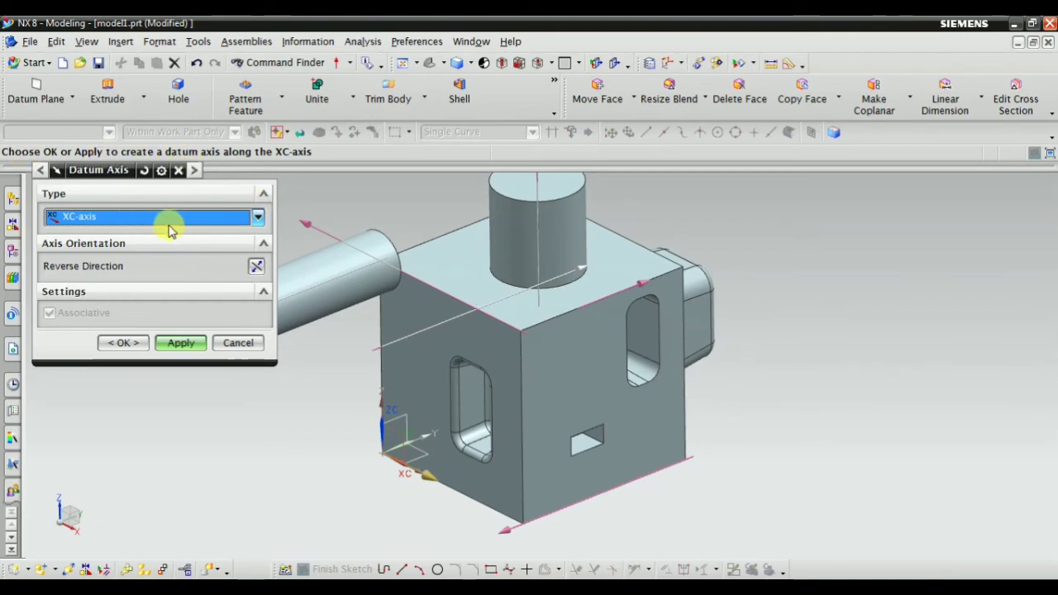
{"action": "scroll", "coordinate": [498, 526], "scroll_direction": "up", "scroll_amount": 5}
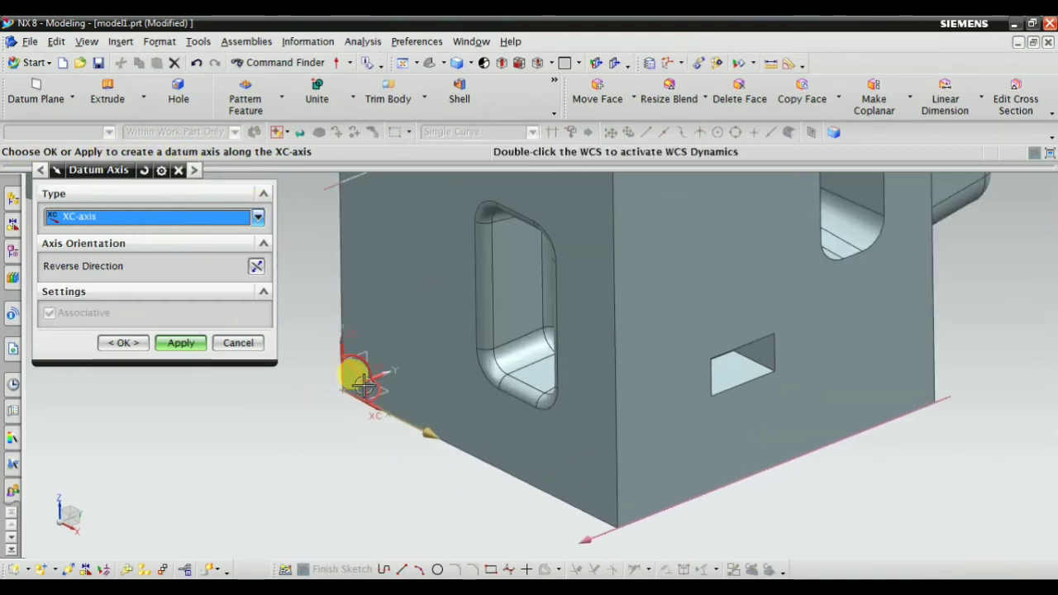
{"action": "left_click", "coordinate": [434, 431]}
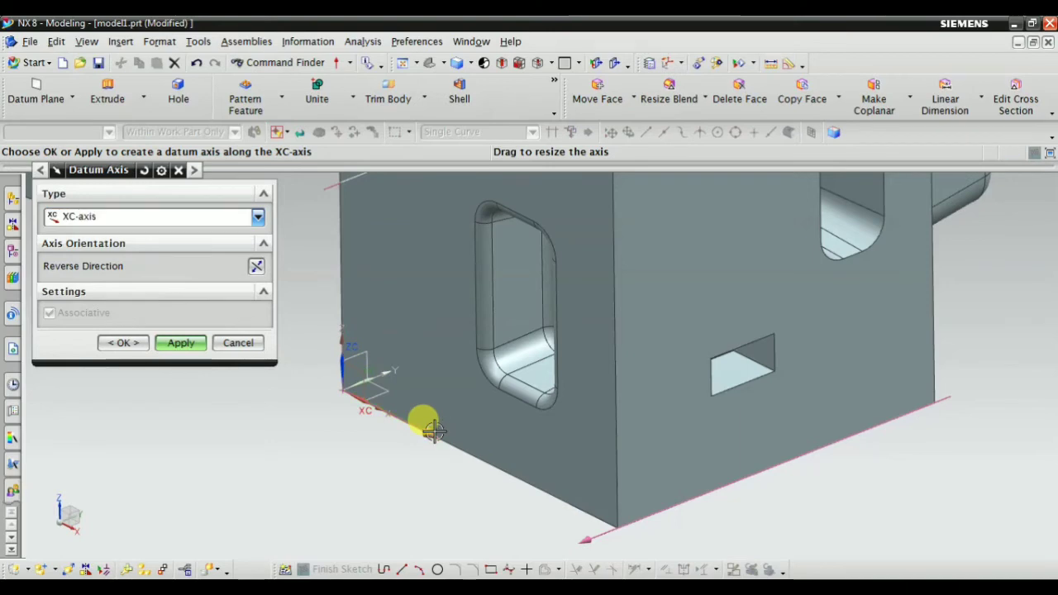
{"action": "scroll", "coordinate": [422, 451], "scroll_direction": "up", "scroll_amount": 2}
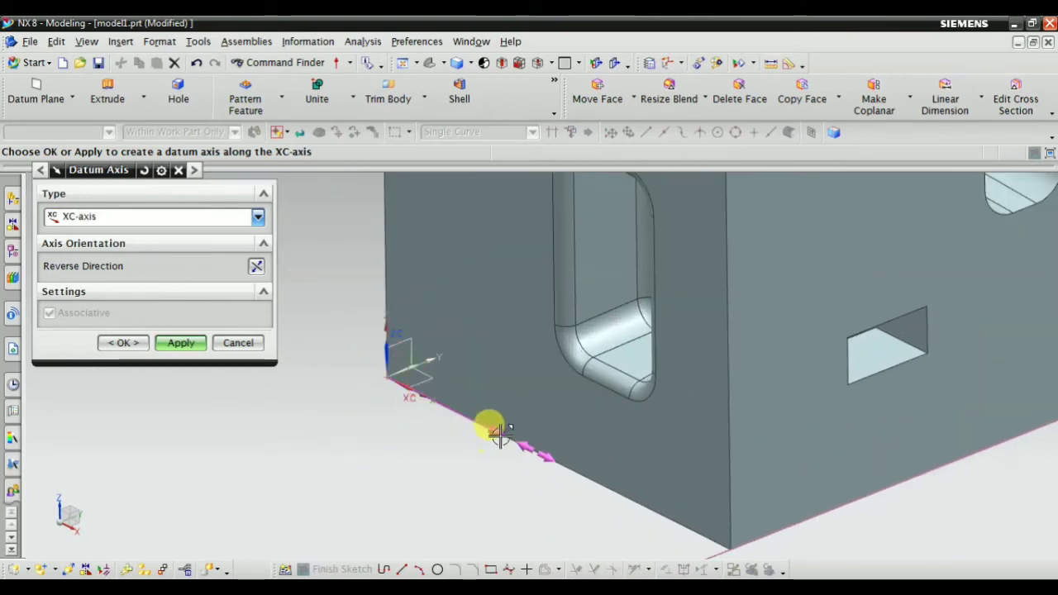
{"action": "left_click", "coordinate": [181, 343]}
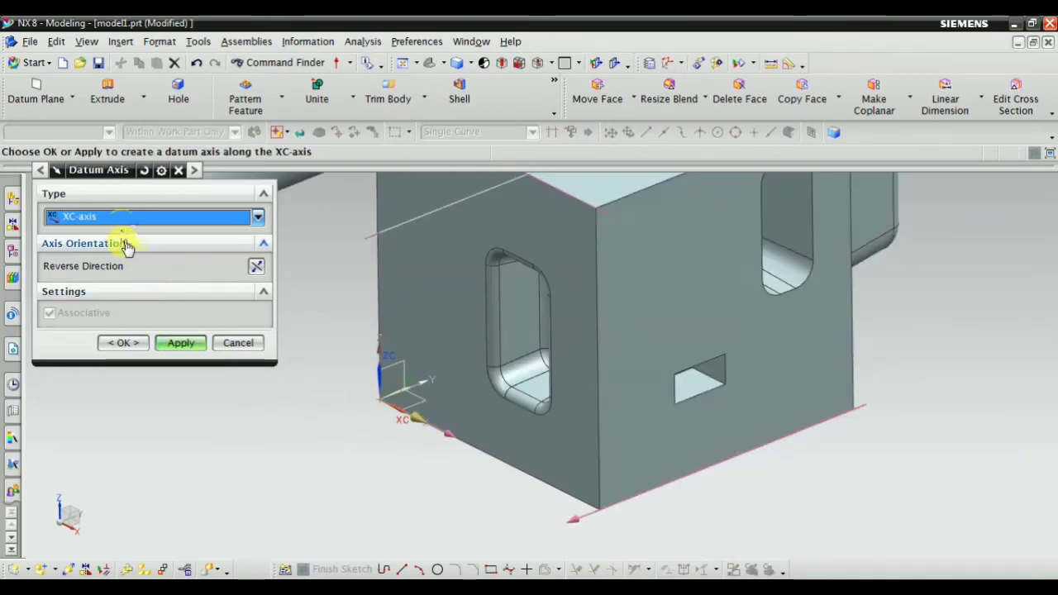
Create a datum axis along the YC-axis of the work coordinate system
{"action": "left_click", "coordinate": [120, 219]}
{"action": "left_click", "coordinate": [120, 312]}
{"action": "scroll", "coordinate": [377, 390], "scroll_direction": "up", "scroll_amount": 2}
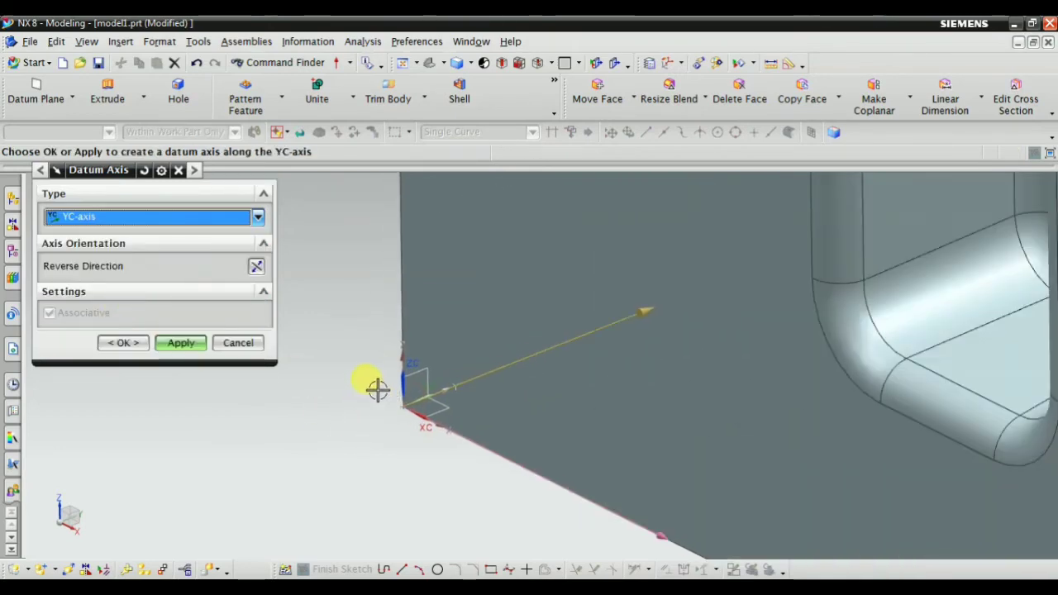
{"action": "scroll", "coordinate": [471, 389], "scroll_direction": "down", "scroll_amount": 3}
{"action": "left_click", "coordinate": [169, 339]}
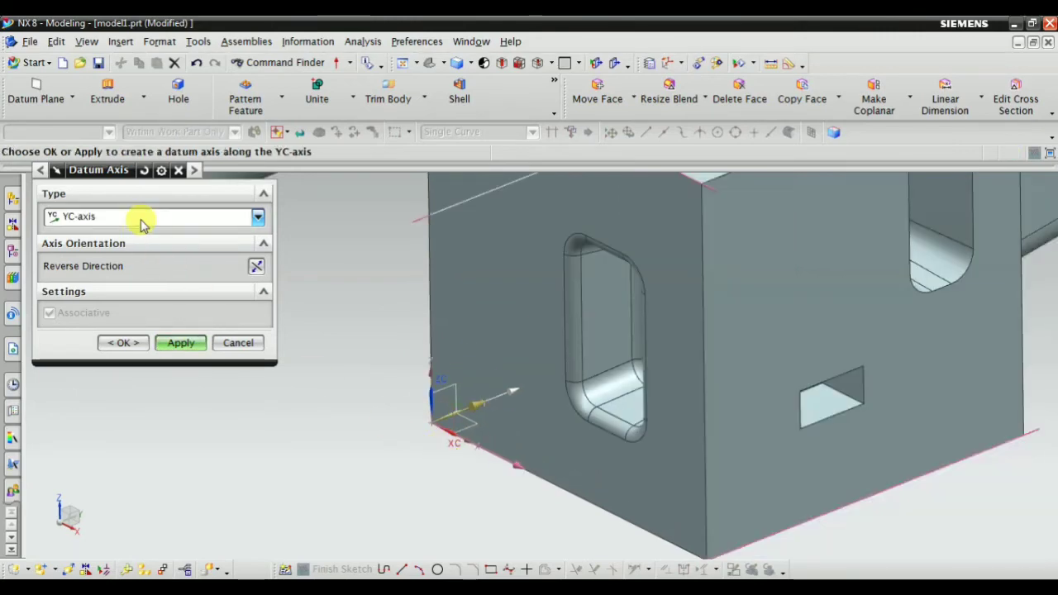
Create a datum axis along the ZC-axis of the work coordinate system
{"action": "left_click", "coordinate": [138, 218]}
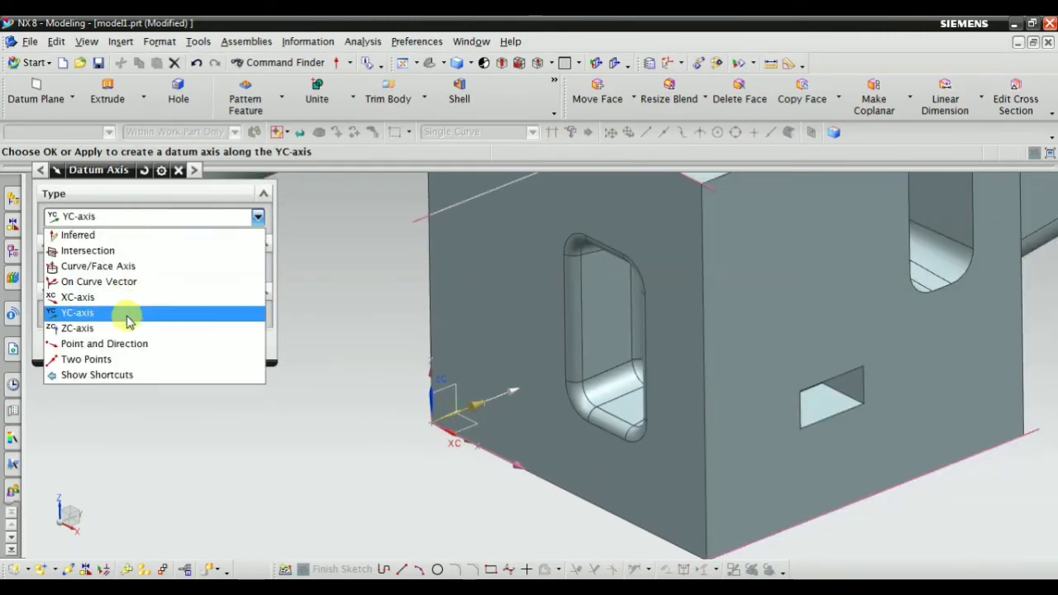
{"action": "left_click", "coordinate": [121, 327]}
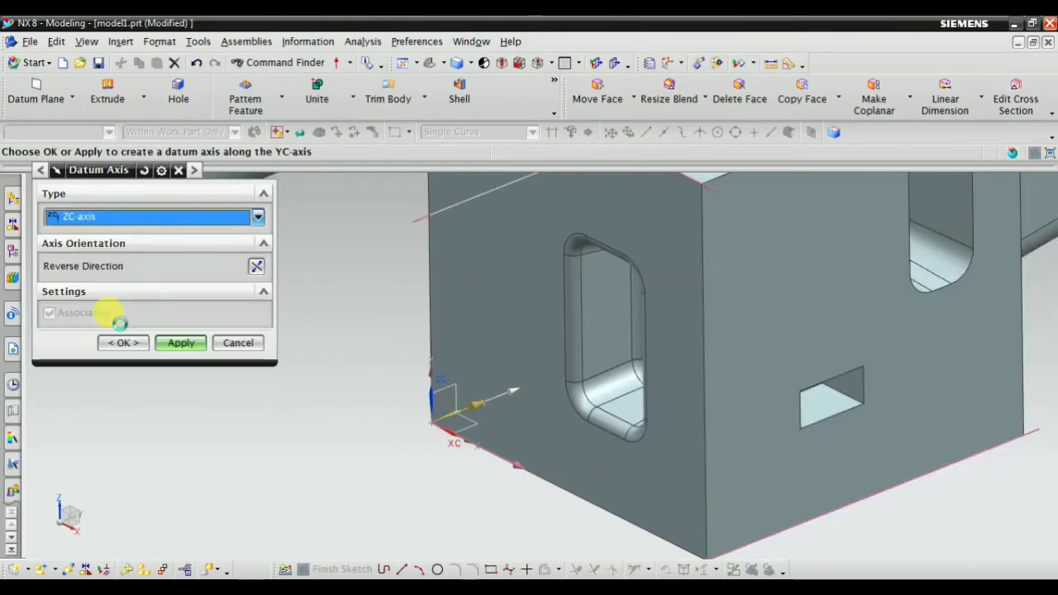
{"action": "left_click", "coordinate": [174, 344]}
Create an associative Point and Direction datum axis through a point on the slotted face's edge beside the short boss, parallel to the Z vector
{"action": "left_click", "coordinate": [128, 217]}
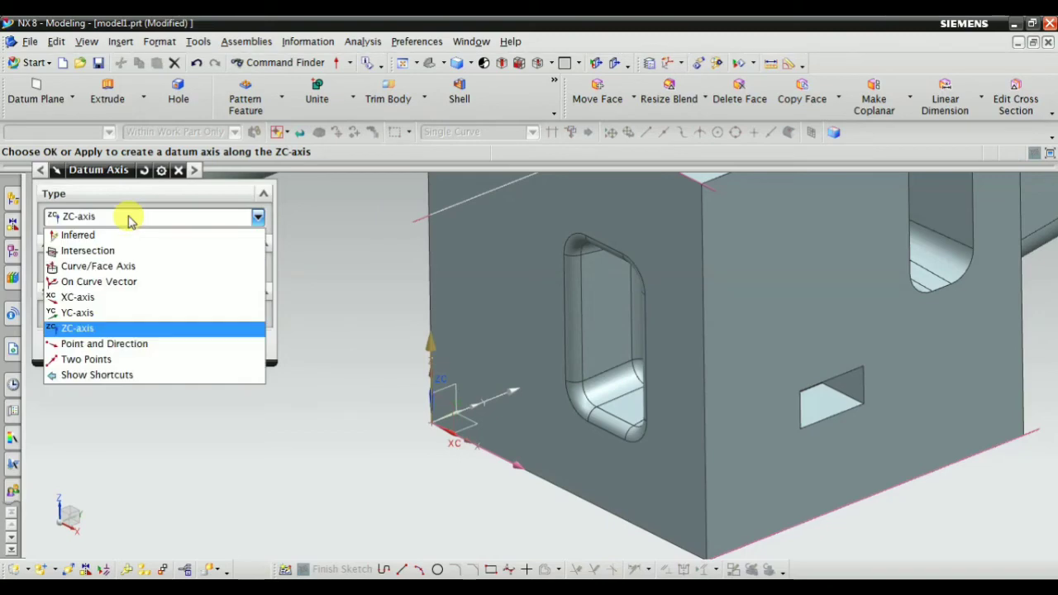
{"action": "left_click", "coordinate": [114, 347]}
{"action": "scroll", "coordinate": [558, 402], "scroll_direction": "down", "scroll_amount": 3}
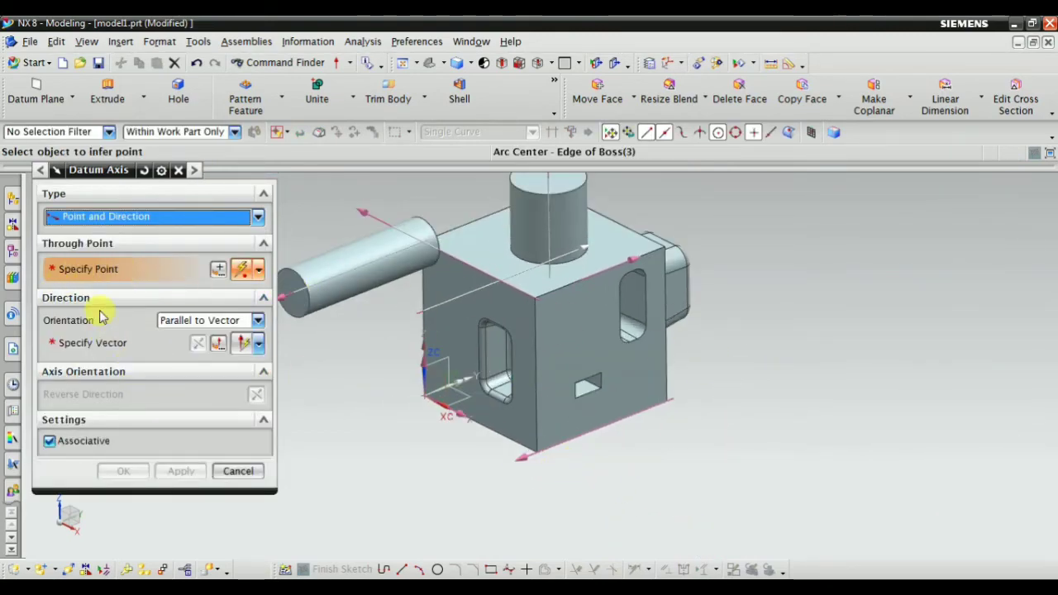
{"action": "scroll", "coordinate": [607, 253], "scroll_direction": "up", "scroll_amount": 5}
{"action": "scroll", "coordinate": [590, 298], "scroll_direction": "down", "scroll_amount": 2}
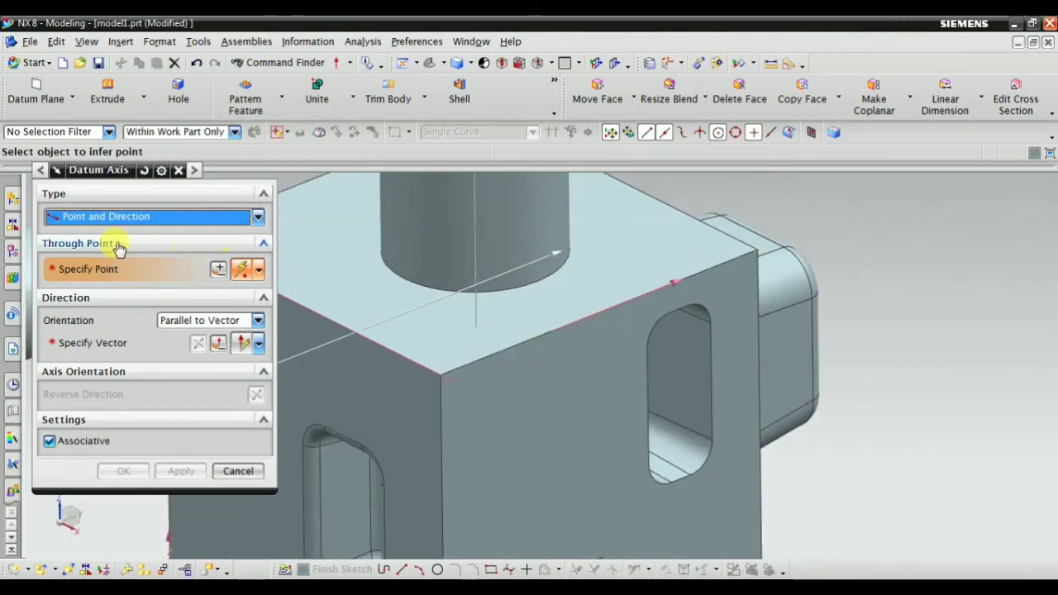
{"action": "left_click", "coordinate": [602, 313]}
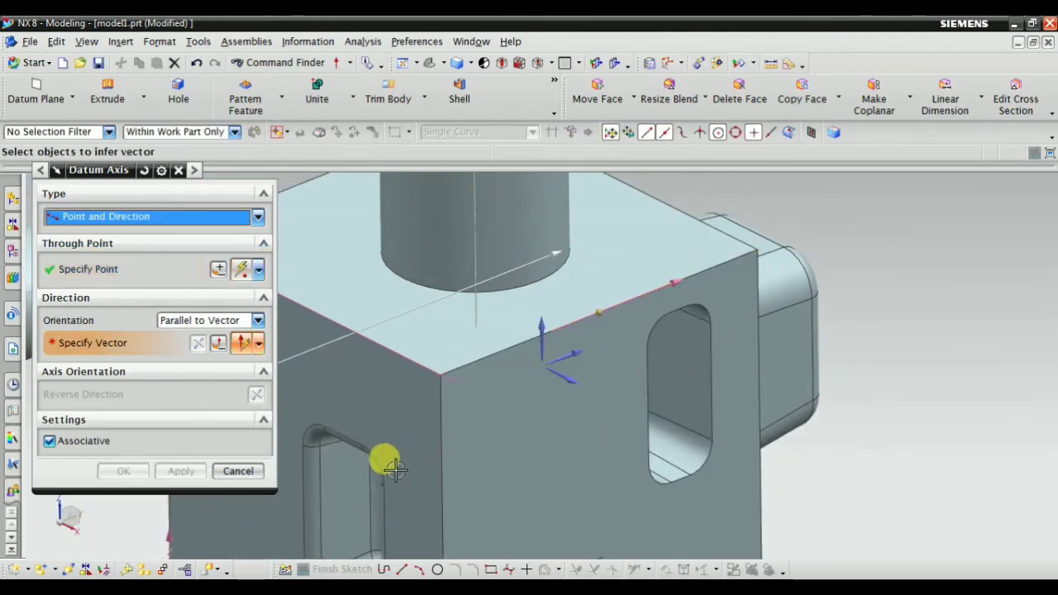
{"action": "left_click", "coordinate": [575, 380]}
{"action": "mouse_move", "coordinate": [583, 421]}
{"action": "middle_mouse_down"}
{"action": "mouse_move", "coordinate": [578, 406]}
{"action": "mouse_move", "coordinate": [598, 373]}
{"action": "mouse_move", "coordinate": [609, 406]}
{"action": "mouse_move", "coordinate": [595, 417]}
{"action": "middle_mouse_up"}
{"action": "left_click", "coordinate": [571, 345]}
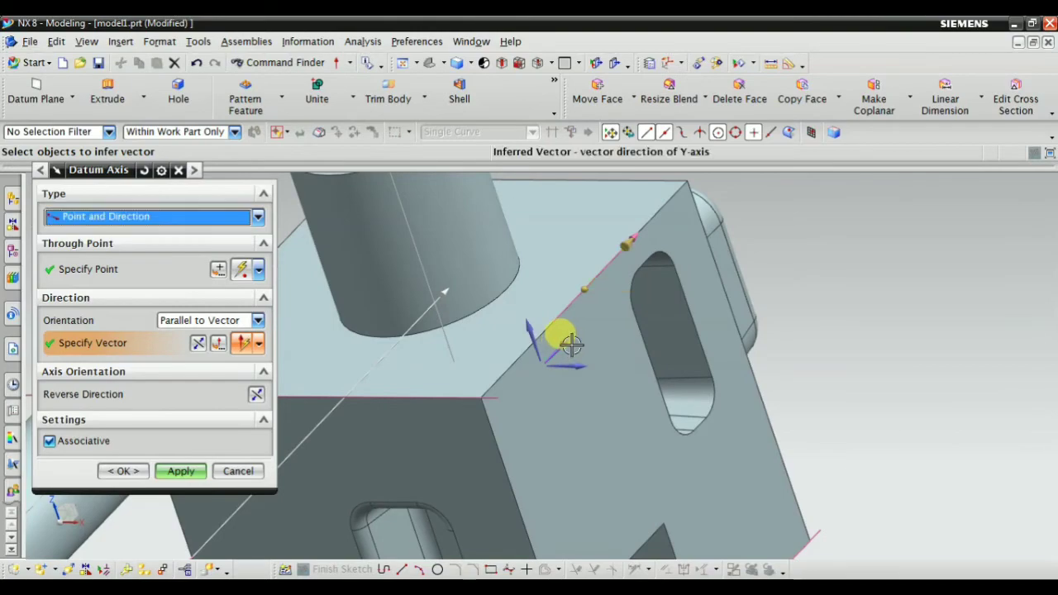
{"action": "left_click", "coordinate": [526, 322]}
{"action": "middle_click_drag", "start_coordinate": [601, 422], "coordinate": [637, 288]}
{"action": "left_click", "coordinate": [181, 471]}
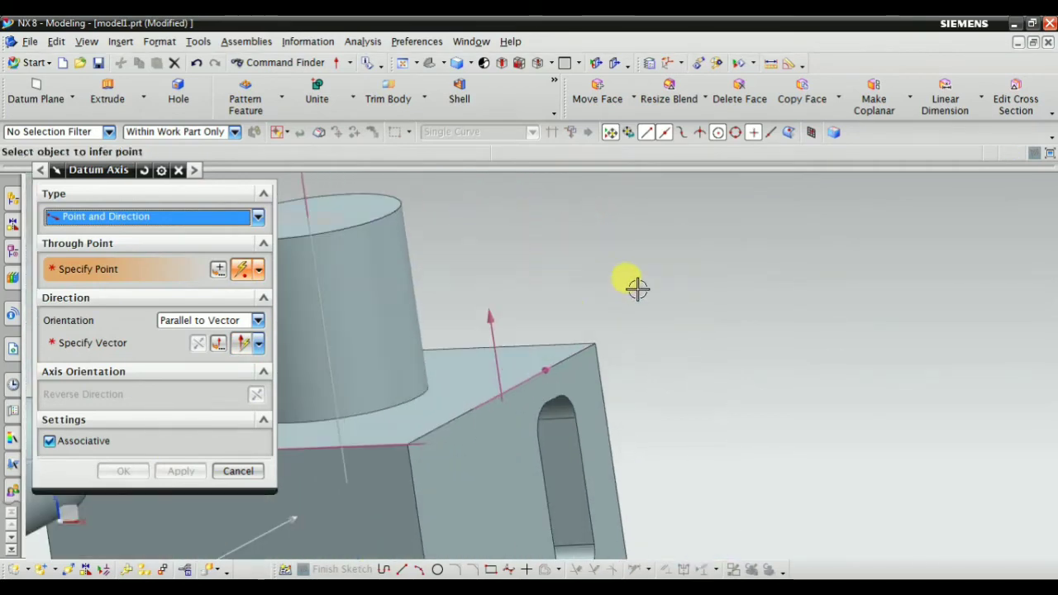
{"action": "middle_click_drag", "start_coordinate": [558, 334], "coordinate": [463, 265]}
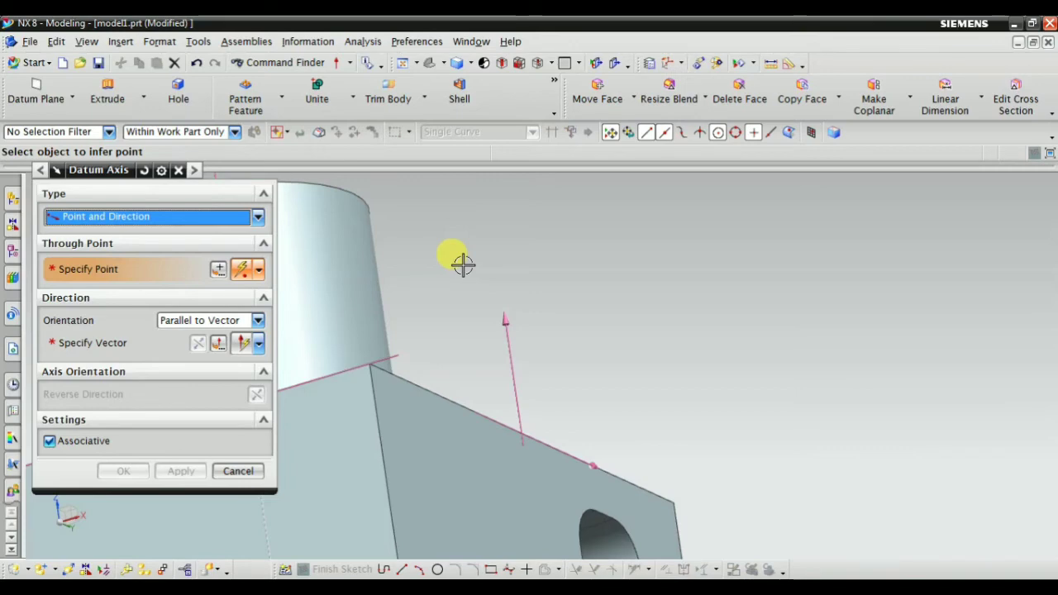
{"action": "middle_click_drag", "start_coordinate": [463, 264], "coordinate": [496, 317]}
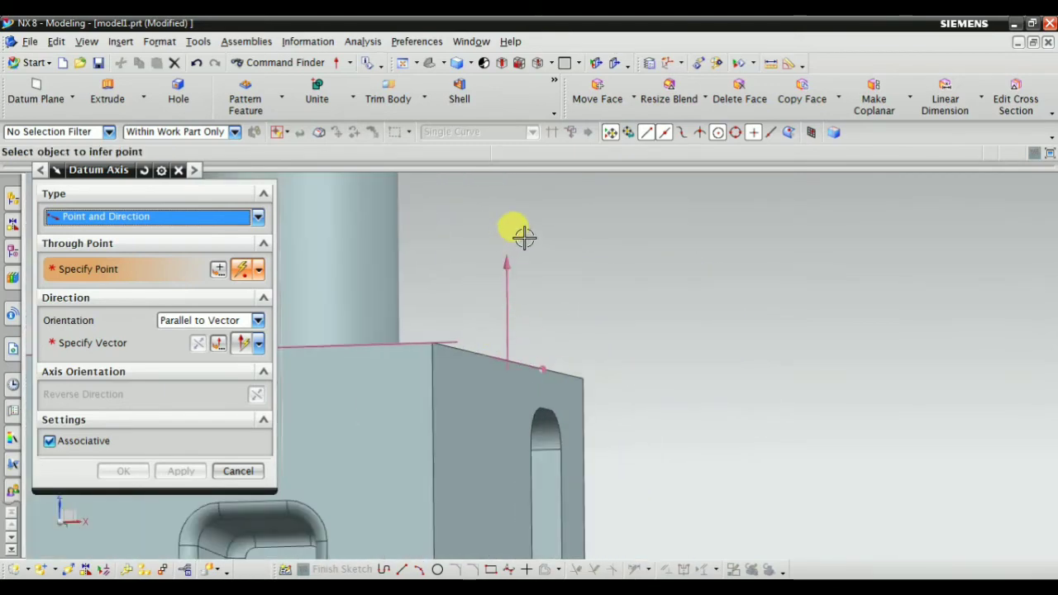
Create an associative Two Points datum axis between diagonally opposite corners of the block face carrying the tapered, rounded pad
{"action": "left_click", "coordinate": [120, 216]}
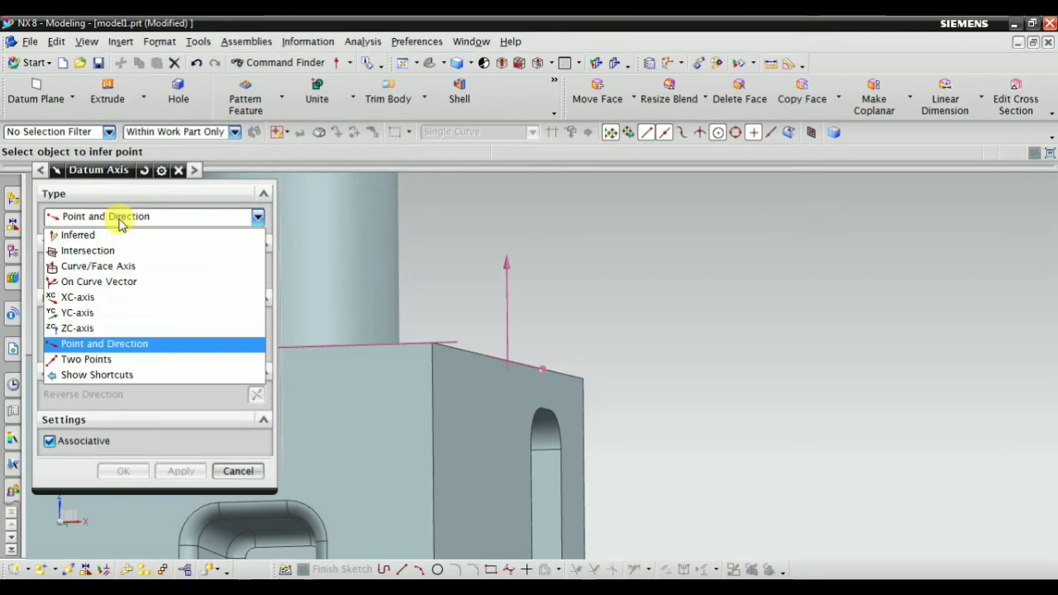
{"action": "left_click", "coordinate": [96, 365]}
{"action": "scroll", "coordinate": [489, 301], "scroll_direction": "down", "scroll_amount": 2}
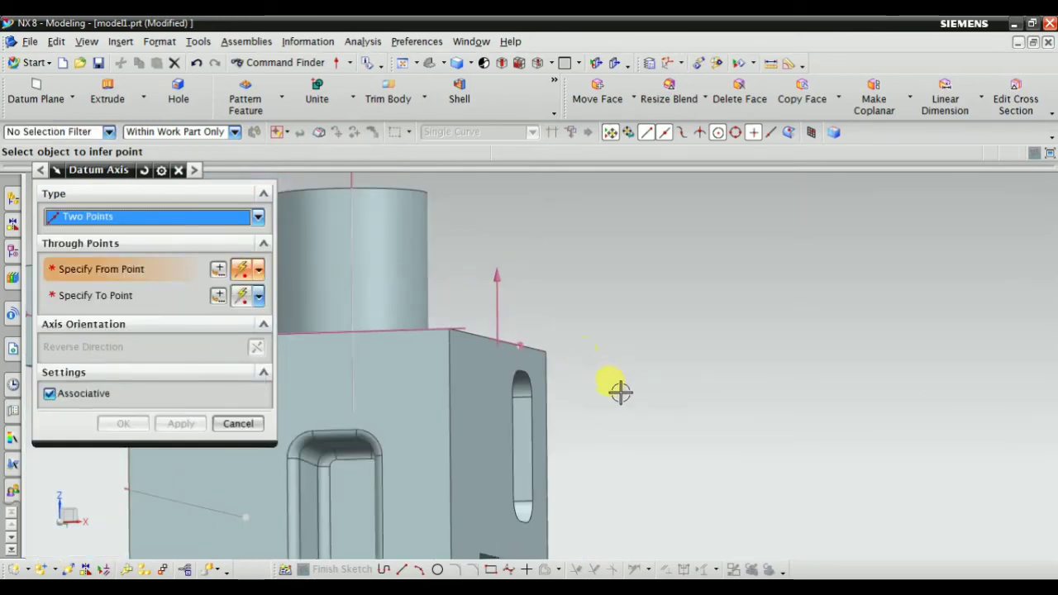
{"action": "middle_click_drag", "start_coordinate": [620, 392], "coordinate": [592, 423]}
{"action": "scroll", "coordinate": [690, 351], "scroll_direction": "down", "scroll_amount": 3}
{"action": "scroll", "coordinate": [703, 355], "scroll_direction": "up", "scroll_amount": 2}
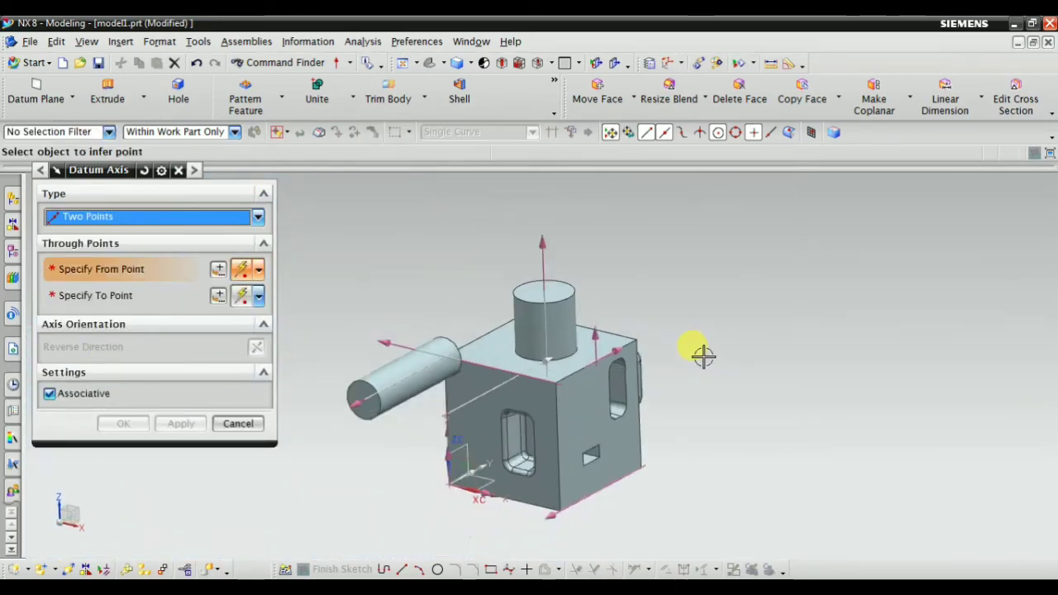
{"action": "middle_click_drag", "start_coordinate": [720, 367], "coordinate": [488, 331]}
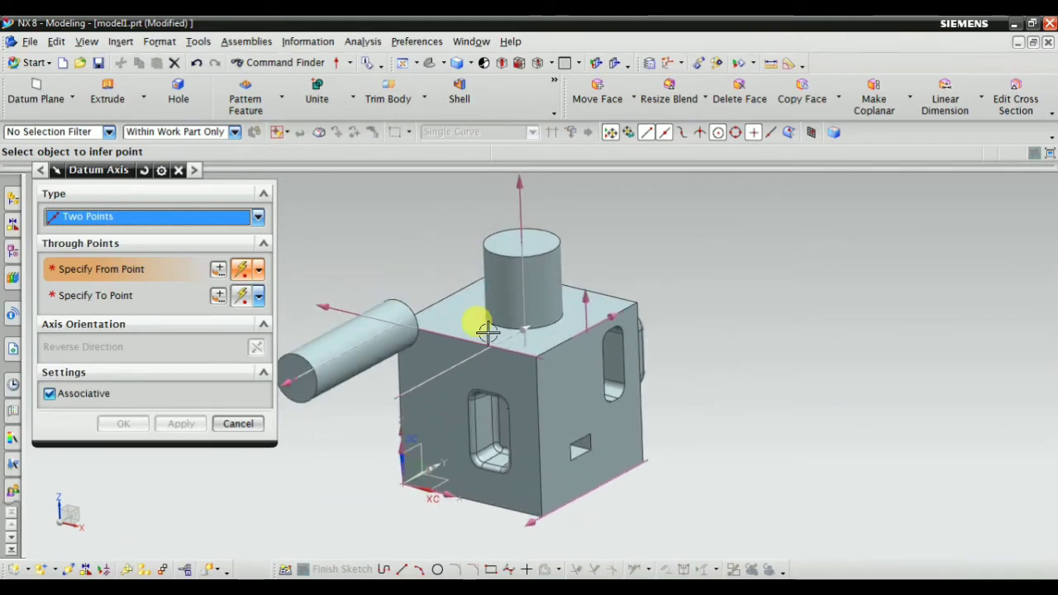
{"action": "middle_click_drag", "start_coordinate": [646, 438], "coordinate": [406, 290]}
{"action": "scroll", "coordinate": [538, 298], "scroll_direction": "up", "scroll_amount": 5}
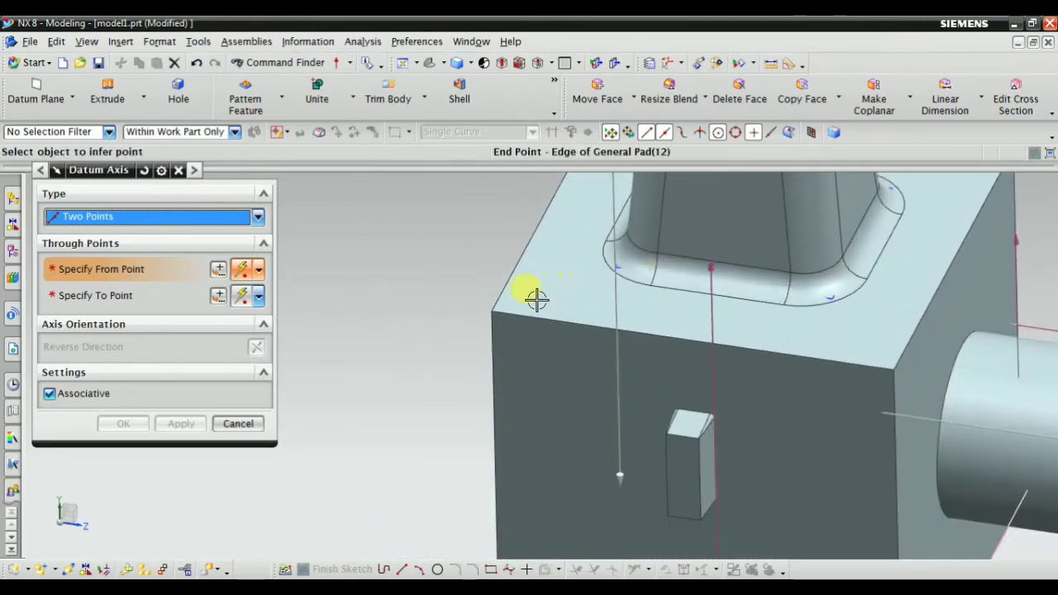
{"action": "left_click", "coordinate": [495, 301]}
{"action": "scroll", "coordinate": [539, 328], "scroll_direction": "down", "scroll_amount": 5}
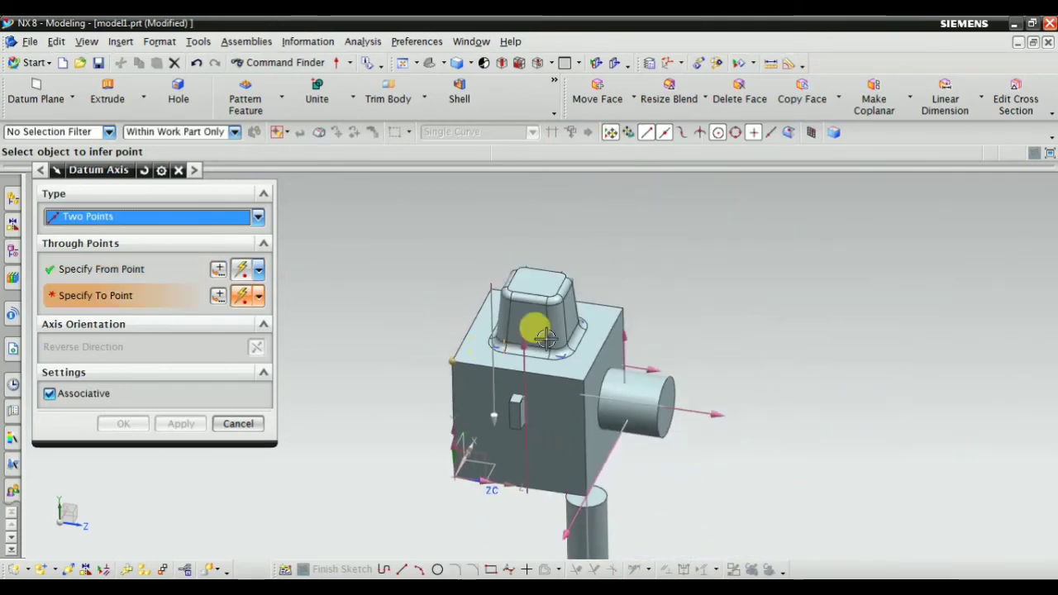
{"action": "scroll", "coordinate": [645, 310], "scroll_direction": "up", "scroll_amount": 5}
{"action": "left_click", "coordinate": [669, 229]}
{"action": "scroll", "coordinate": [783, 266], "scroll_direction": "down", "scroll_amount": 5}
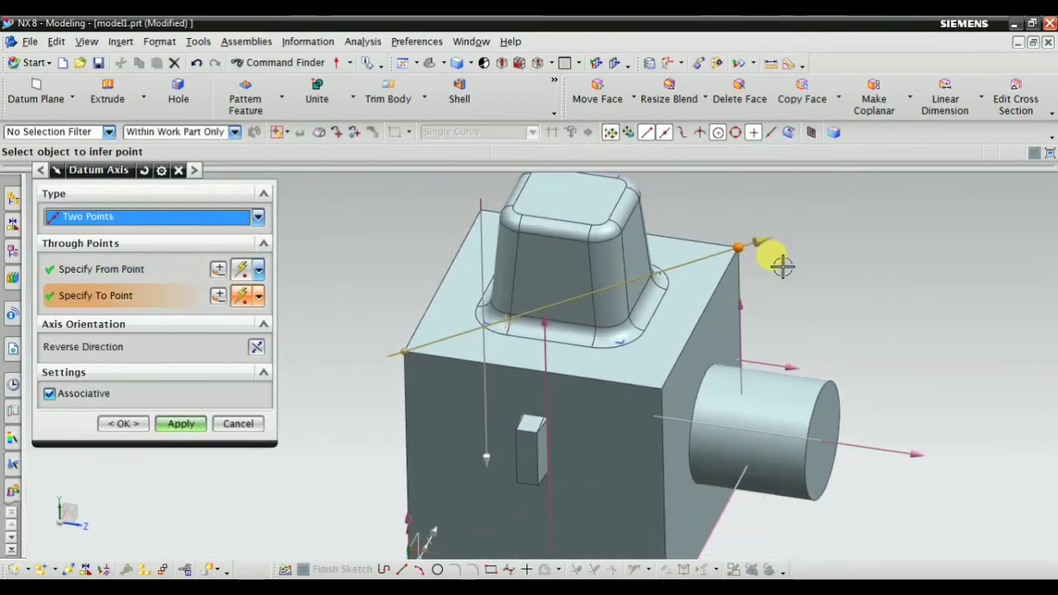
{"action": "middle_click_drag", "start_coordinate": [512, 340], "coordinate": [425, 344]}
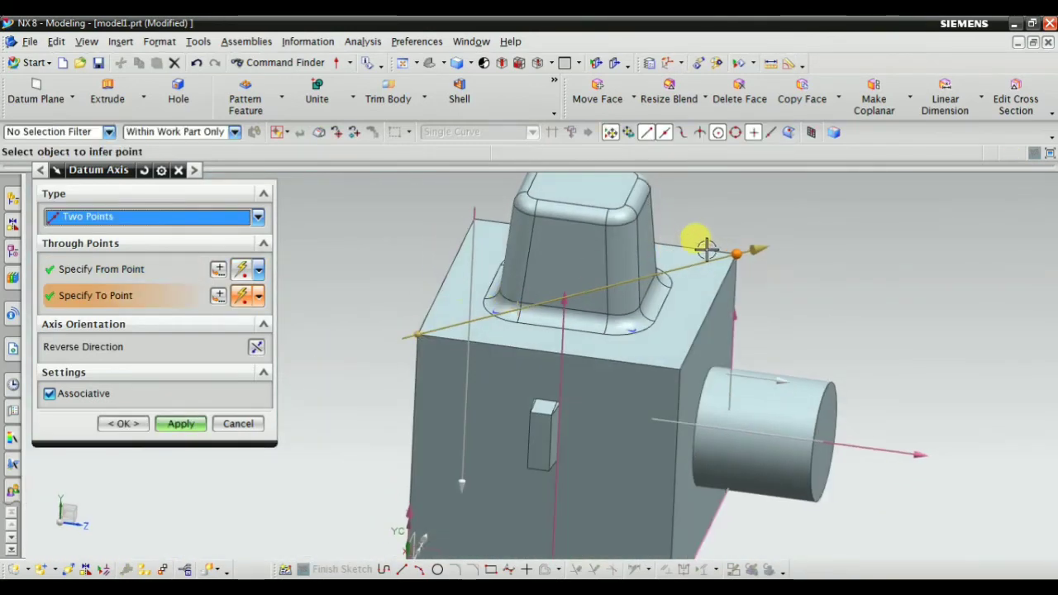
{"action": "middle_click_drag", "start_coordinate": [756, 279], "coordinate": [629, 419]}
{"action": "middle_click_drag", "start_coordinate": [570, 390], "coordinate": [460, 339]}
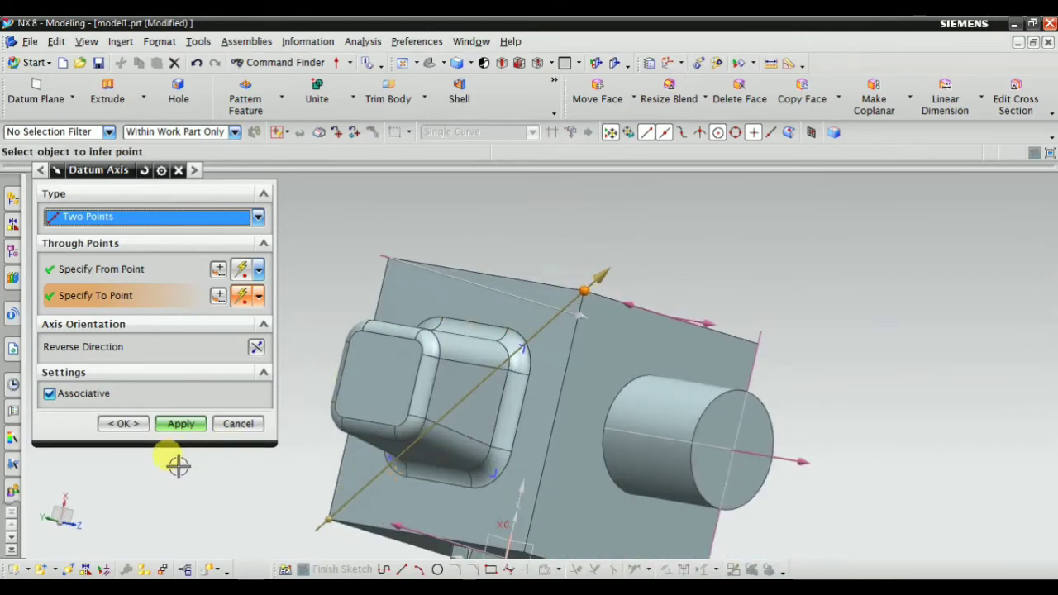
{"action": "left_click", "coordinate": [181, 424]}
Create an associative Two Points datum axis from the long boss's end-face centre to the short boss's end-face centre
{"action": "middle_click_drag", "start_coordinate": [576, 331], "coordinate": [567, 420]}
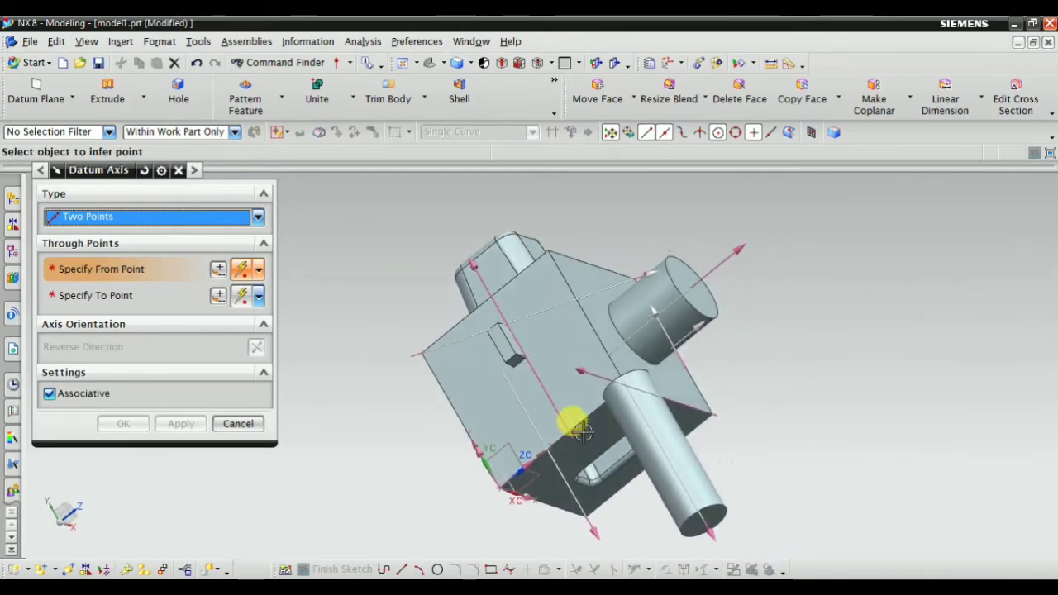
{"action": "left_click", "coordinate": [124, 264]}
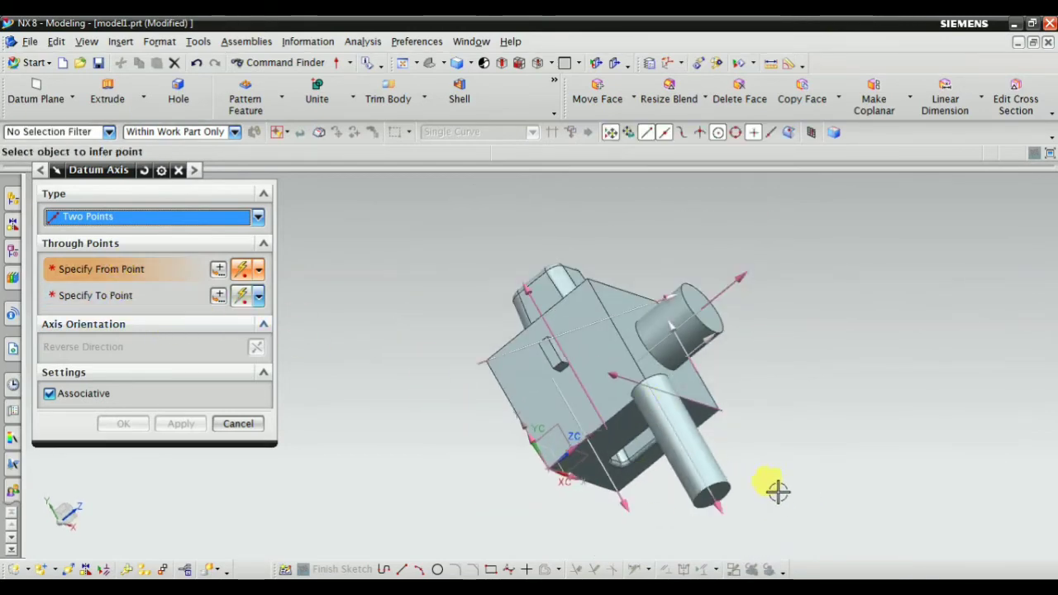
{"action": "scroll", "coordinate": [716, 497], "scroll_direction": "up", "scroll_amount": 5}
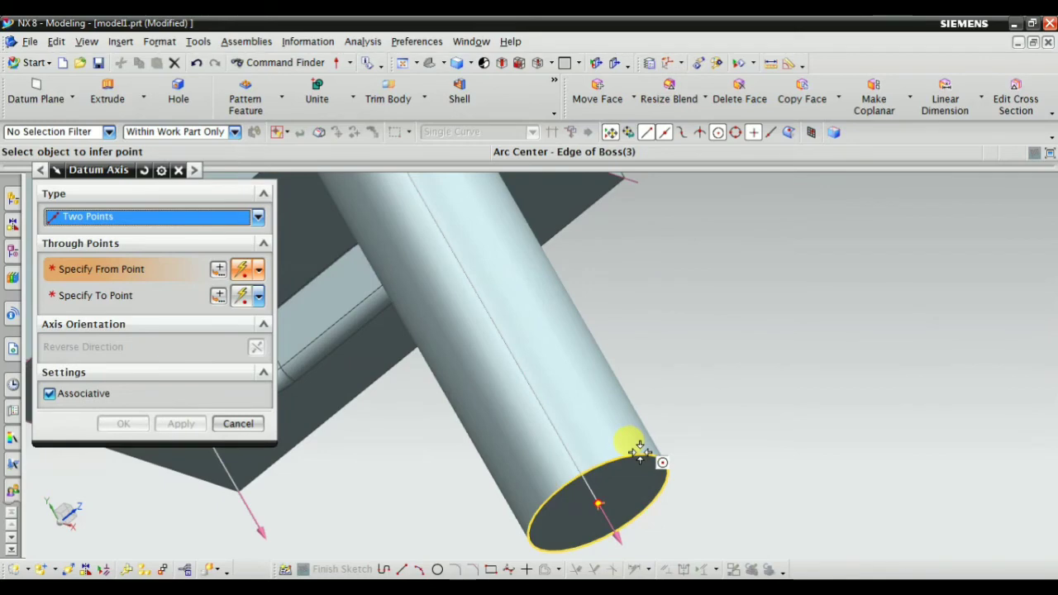
{"action": "left_click", "coordinate": [638, 452]}
{"action": "scroll", "coordinate": [583, 522], "scroll_direction": "down", "scroll_amount": 5}
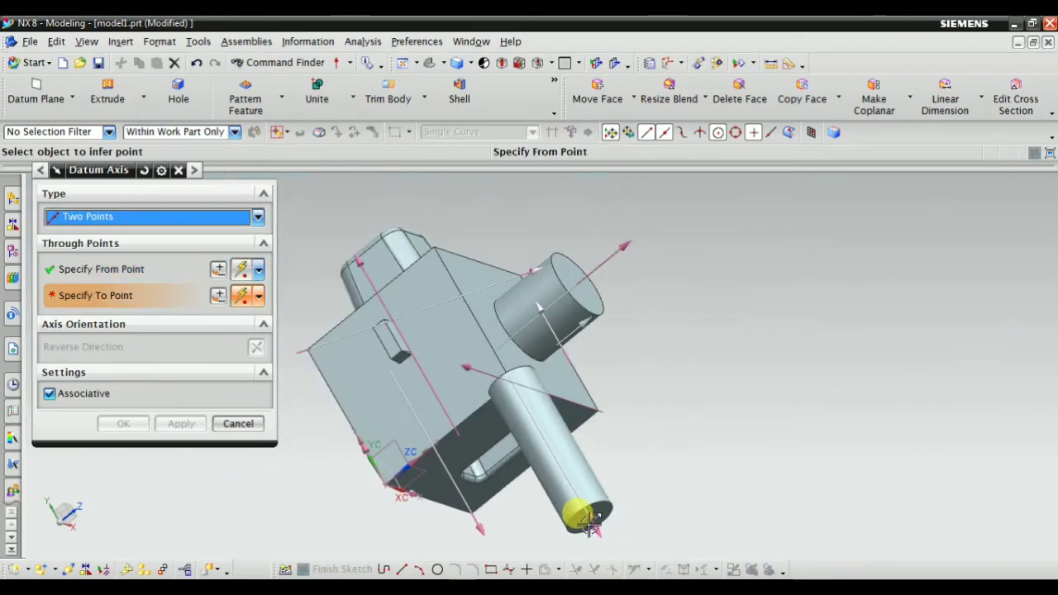
{"action": "scroll", "coordinate": [610, 397], "scroll_direction": "up", "scroll_amount": 5}
{"action": "left_click", "coordinate": [537, 405]}
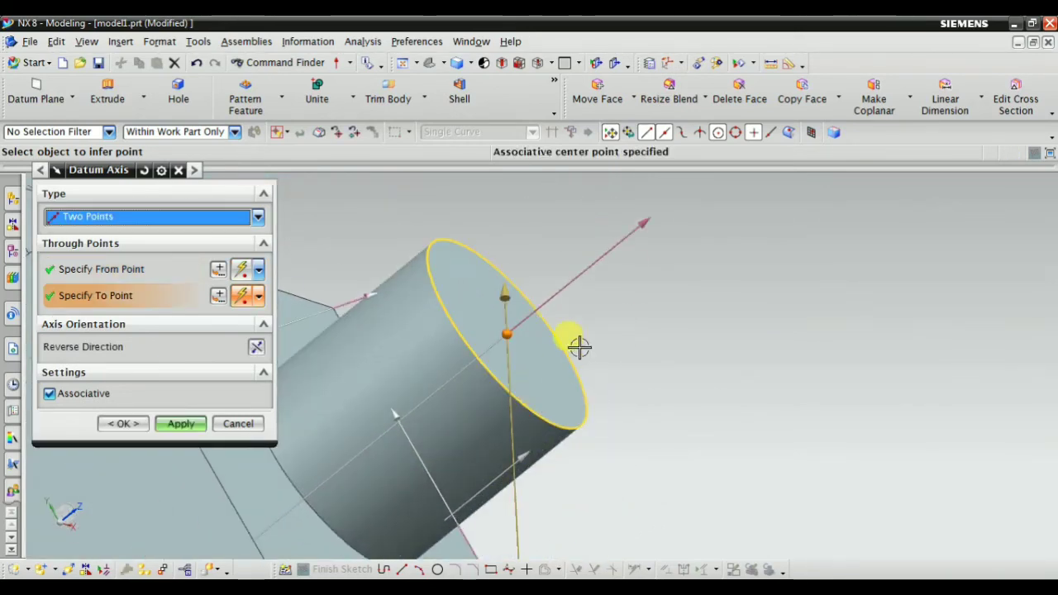
{"action": "scroll", "coordinate": [626, 442], "scroll_direction": "down", "scroll_amount": 5}
{"action": "middle_click_drag", "start_coordinate": [626, 442], "coordinate": [496, 331]}
{"action": "scroll", "coordinate": [492, 327], "scroll_direction": "up", "scroll_amount": 4}
{"action": "scroll", "coordinate": [595, 239], "scroll_direction": "down", "scroll_amount": 3}
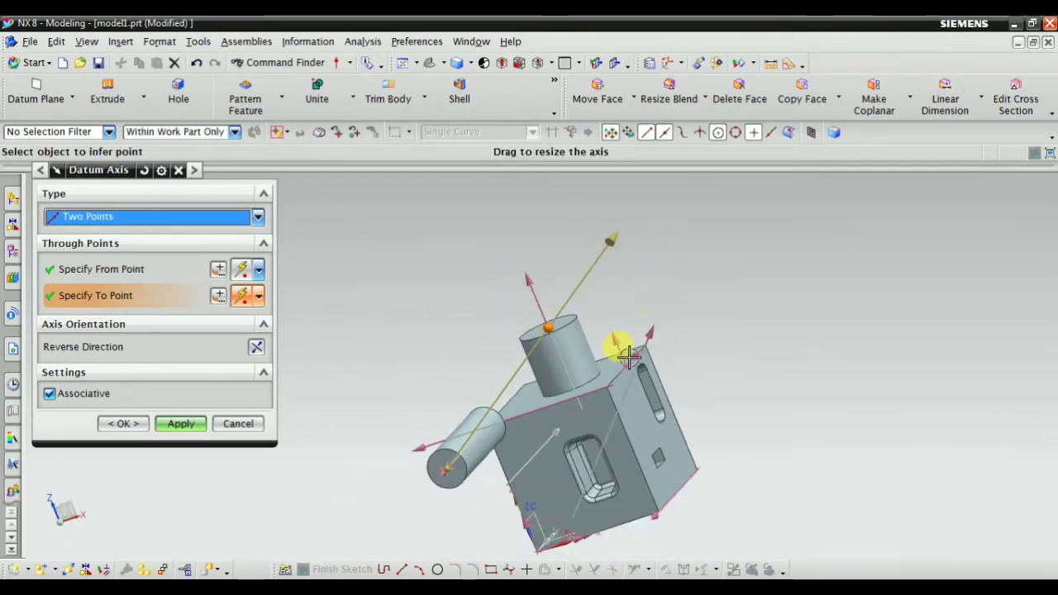
{"action": "middle_click_drag", "start_coordinate": [620, 343], "coordinate": [496, 405]}
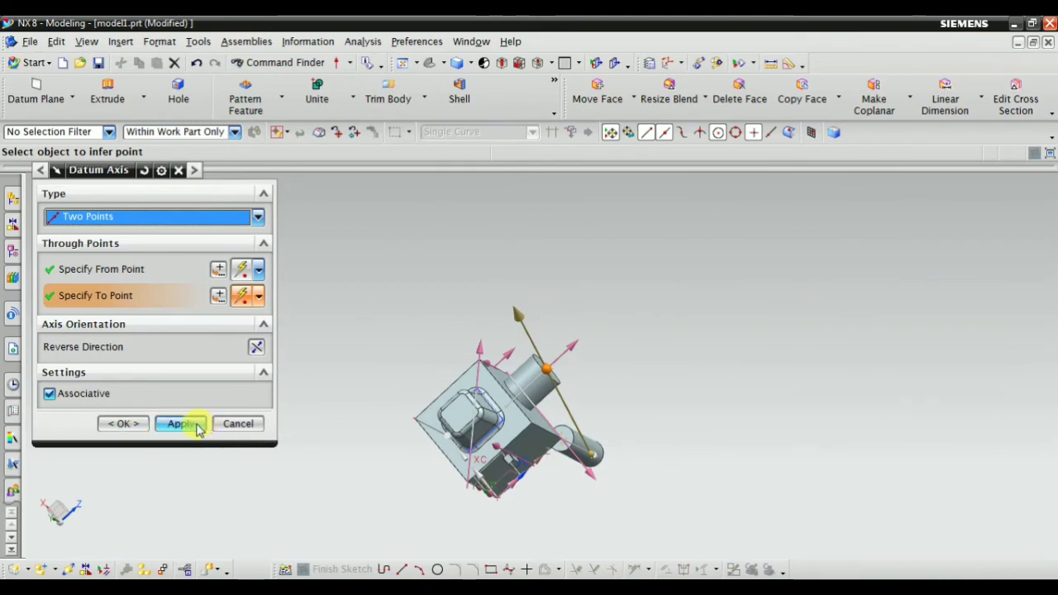
{"action": "left_click", "coordinate": [179, 423]}
{"action": "left_click", "coordinate": [237, 424]}
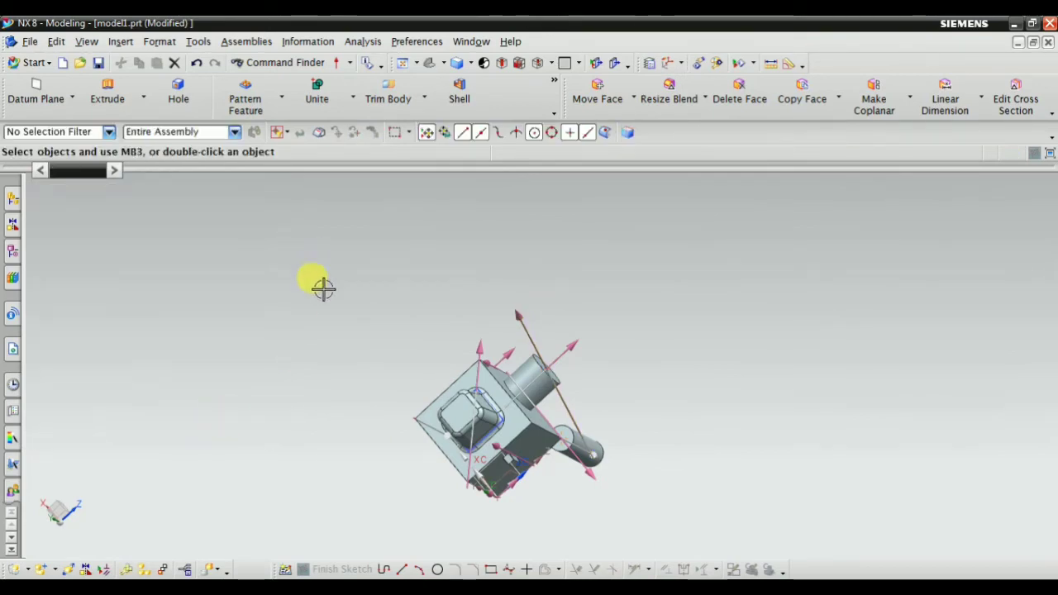
{"action": "left_click", "coordinate": [125, 45]}
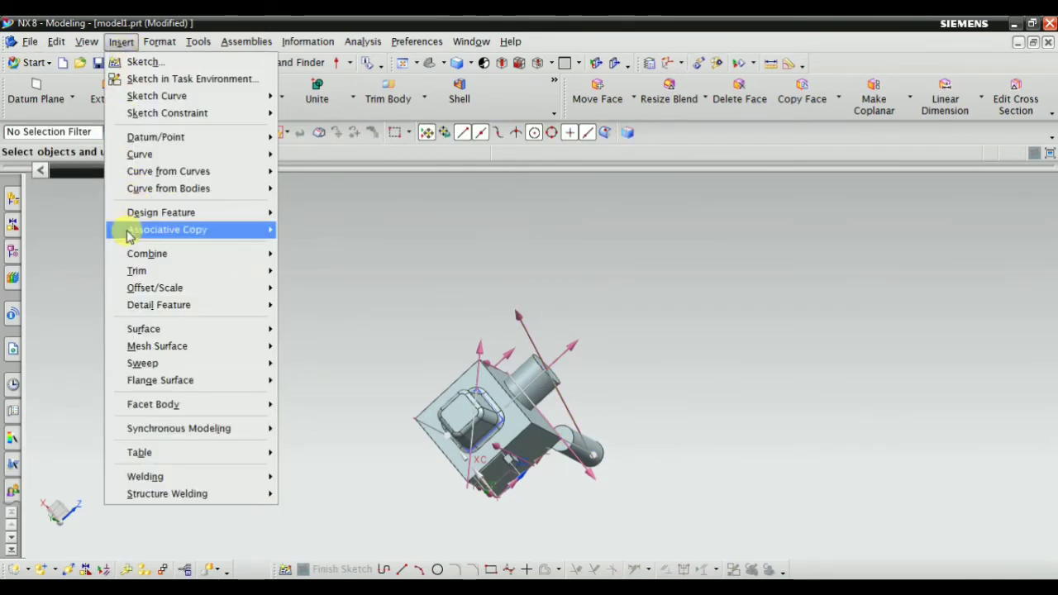
{"action": "mouse_move", "coordinate": [192, 141]}
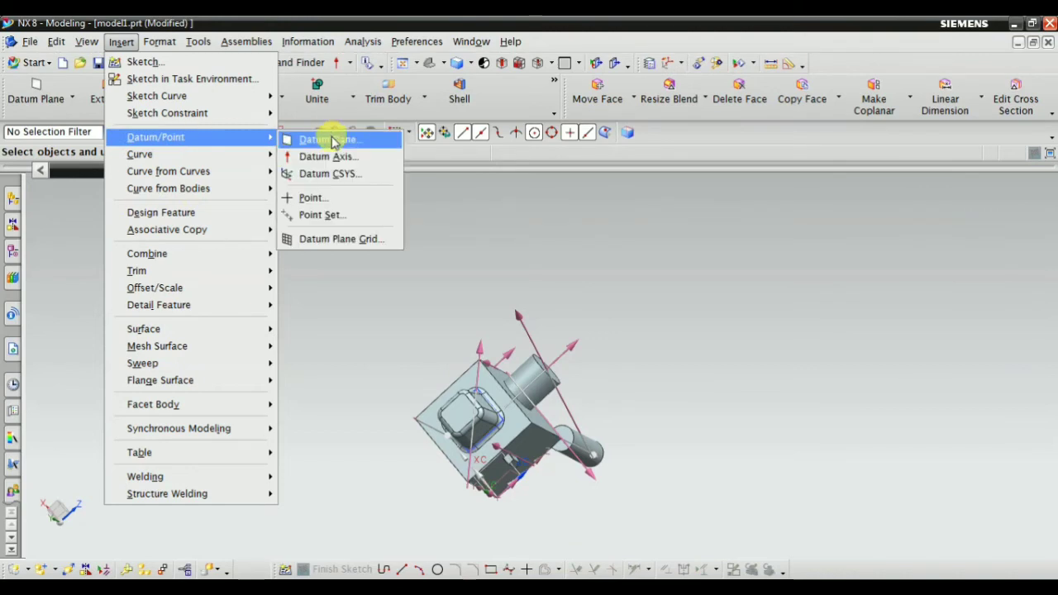
{"action": "left_click", "coordinate": [319, 177]}
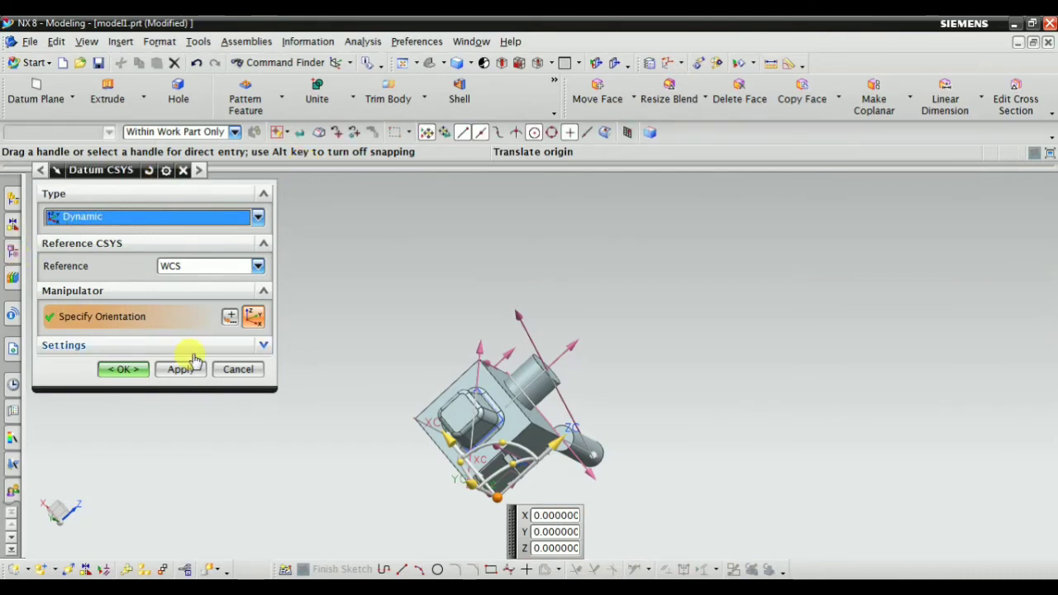
{"action": "left_click", "coordinate": [231, 369]}
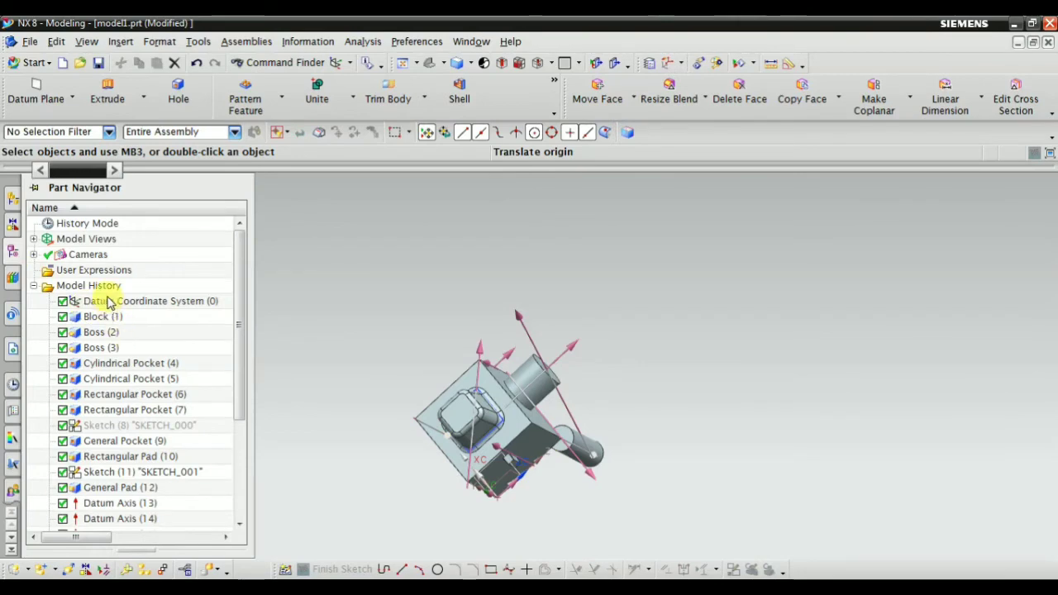
Highlight the Datum Coordinate System from the model history and examine where it sits on the block
{"action": "left_click", "coordinate": [112, 301]}
{"action": "middle_click_drag", "start_coordinate": [382, 471], "coordinate": [364, 457]}
{"action": "scroll", "coordinate": [402, 441], "scroll_direction": "up", "scroll_amount": 2}
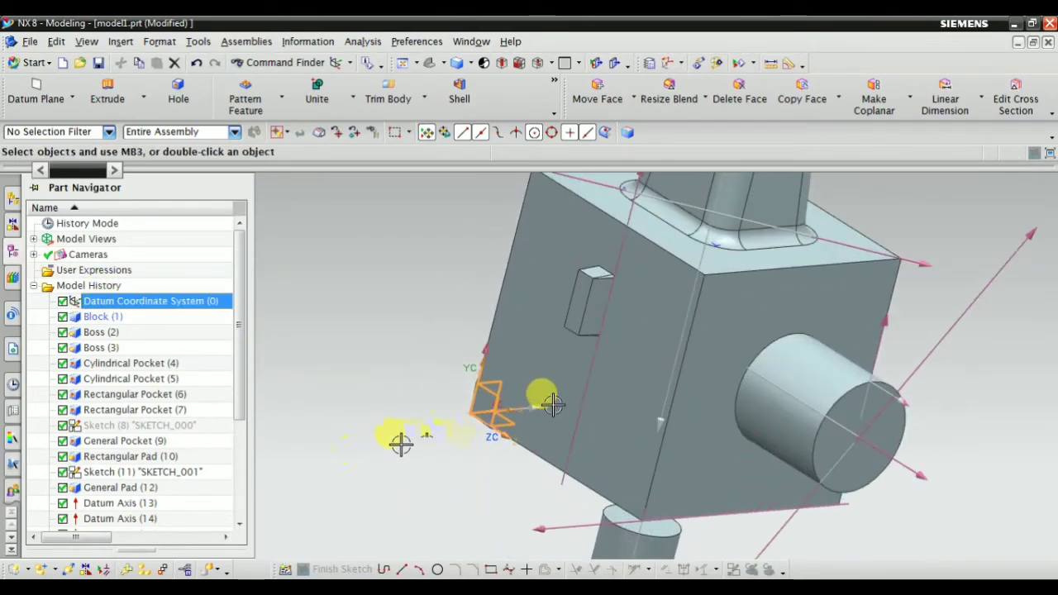
{"action": "scroll", "coordinate": [583, 383], "scroll_direction": "down", "scroll_amount": 5}
{"action": "scroll", "coordinate": [605, 385], "scroll_direction": "up", "scroll_amount": 1}
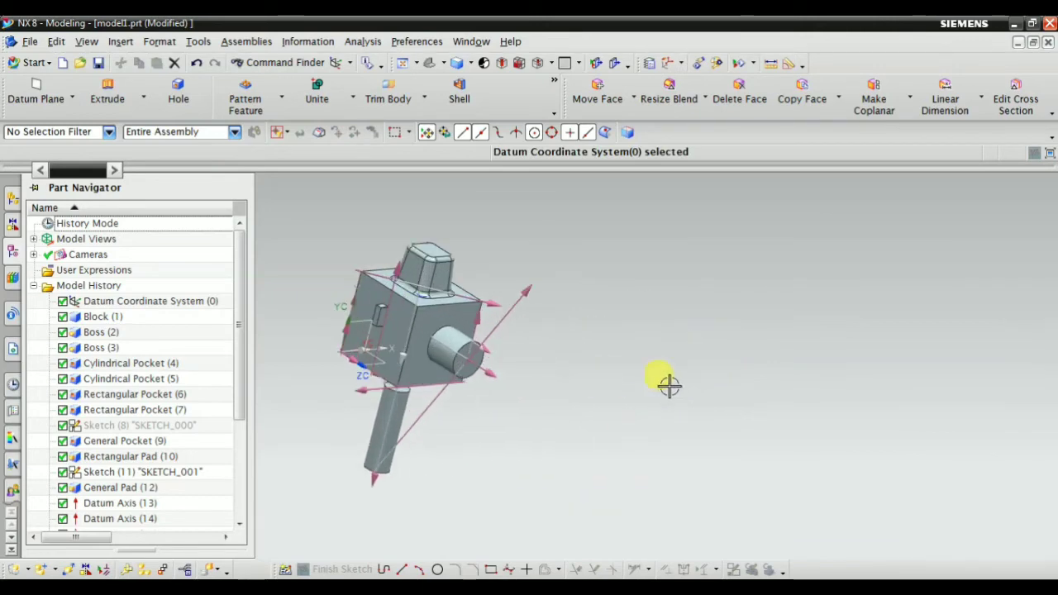
{"action": "middle_click_drag", "start_coordinate": [374, 389], "coordinate": [486, 405], "text": "shift"}
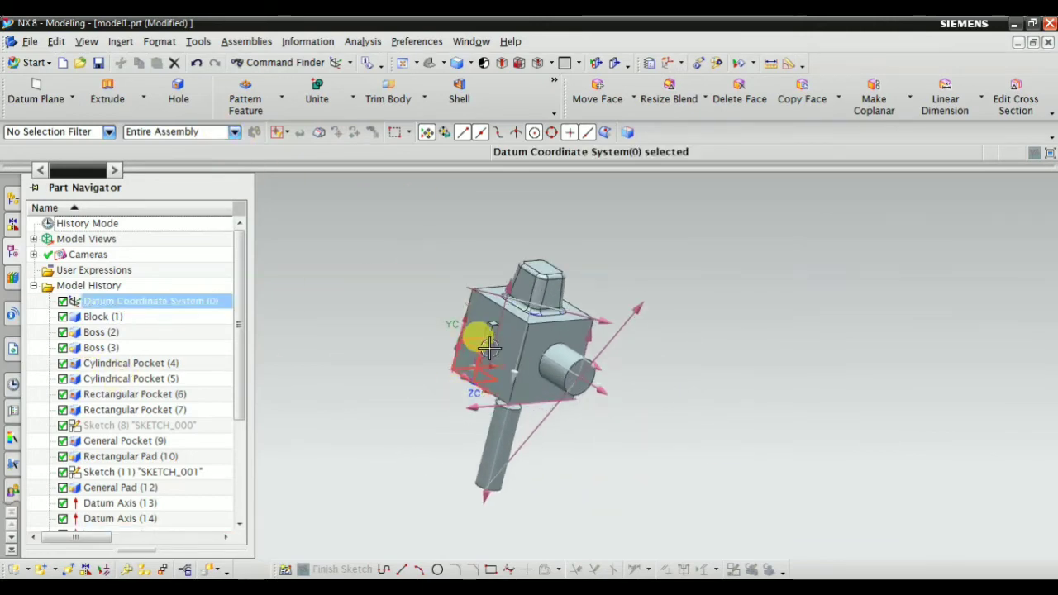
Delete the features from Block (1) through Datum Axis (14) in the model history, accepting the effect on dependent features
{"action": "left_click", "coordinate": [95, 317]}
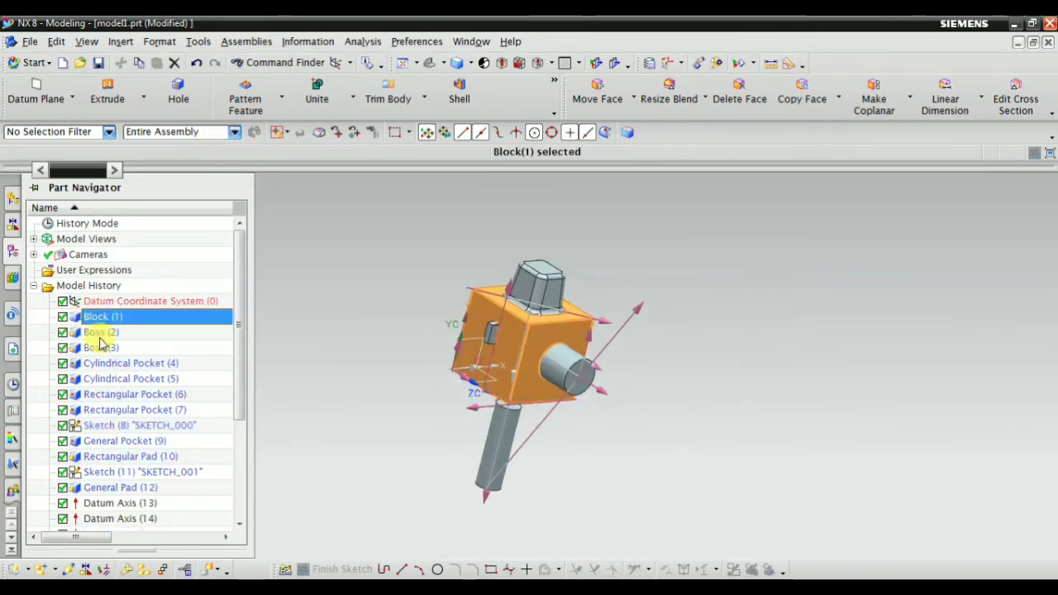
{"action": "left_click", "coordinate": [103, 519], "text": "shift"}
{"action": "right_click", "coordinate": [103, 519]}
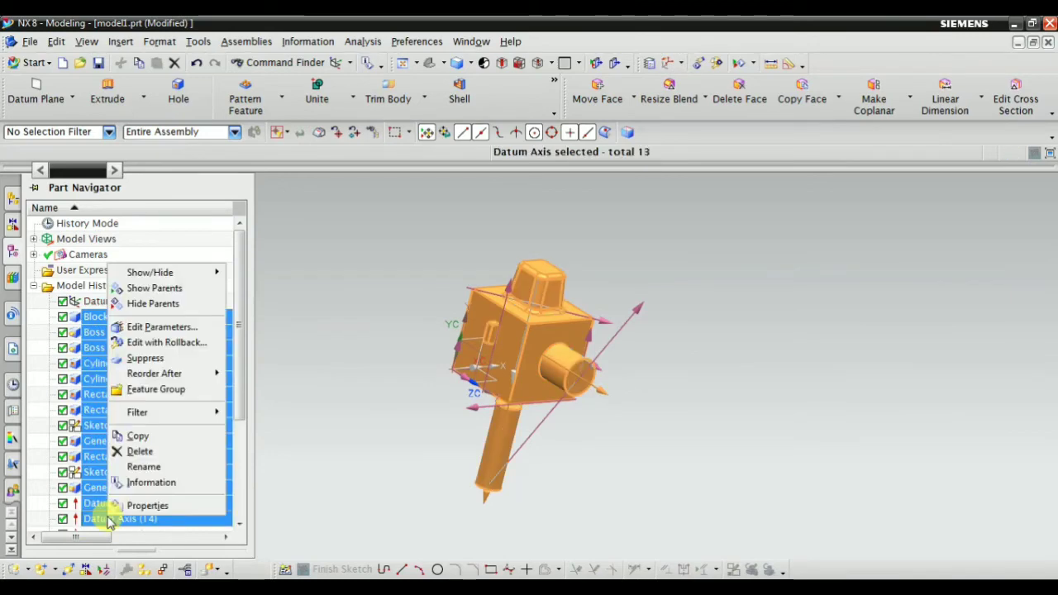
{"action": "left_click", "coordinate": [141, 449]}
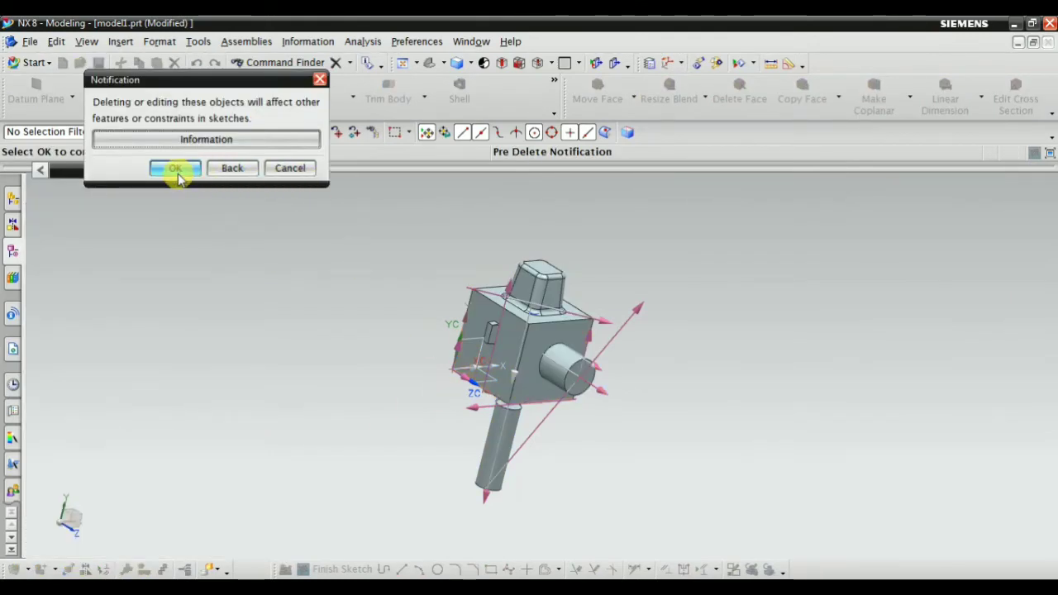
{"action": "left_click", "coordinate": [176, 169]}
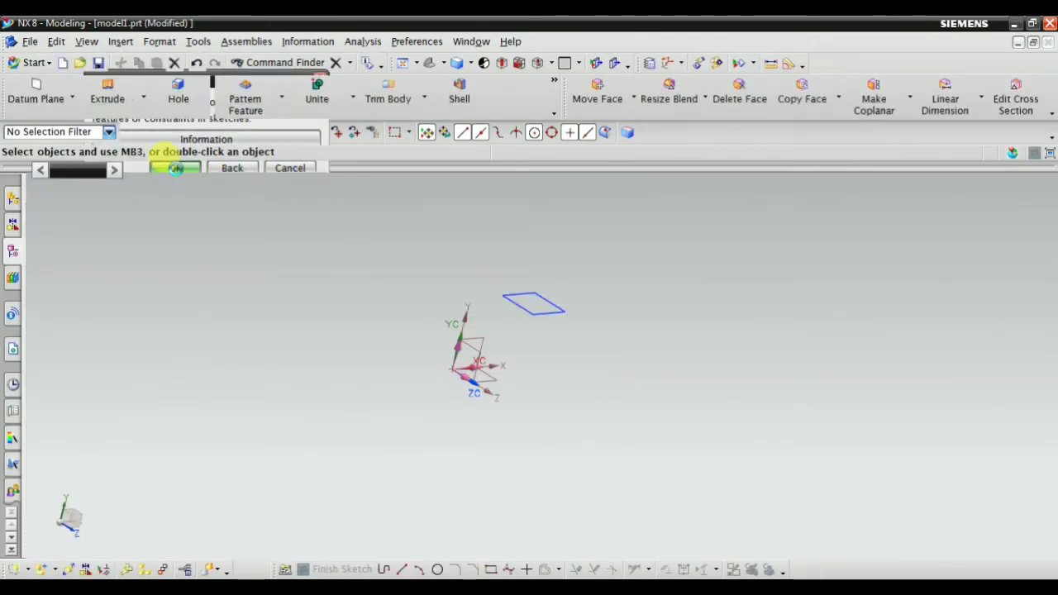
Delete the Datum Coordinate System and the three fixed datum axes to empty the model history
{"action": "left_click", "coordinate": [436, 64]}
{"action": "scroll", "coordinate": [569, 364], "scroll_direction": "down", "scroll_amount": 3}
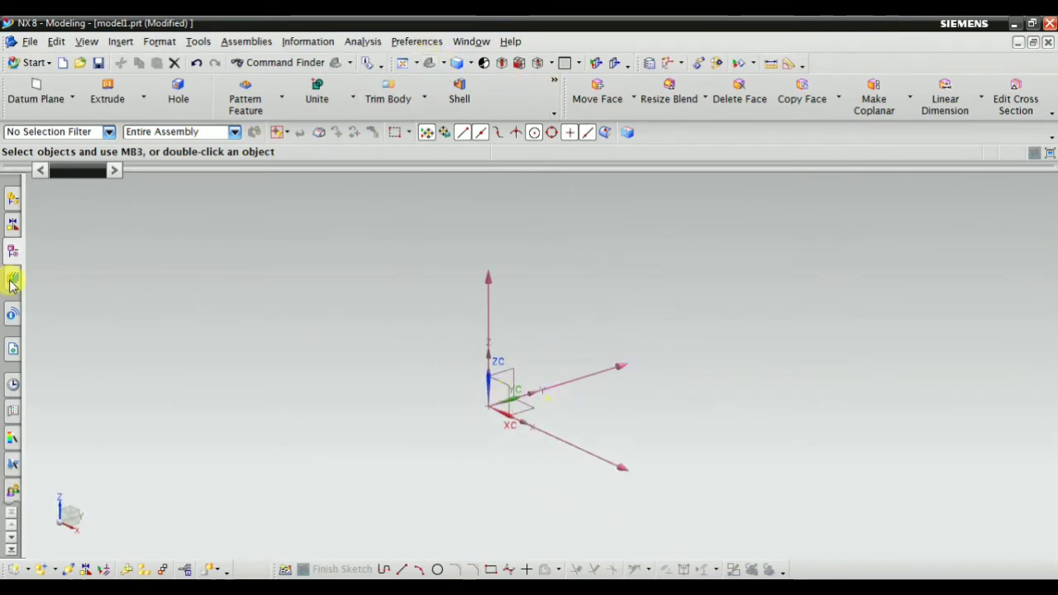
{"action": "left_click", "coordinate": [13, 253]}
{"action": "left_click", "coordinate": [114, 301]}
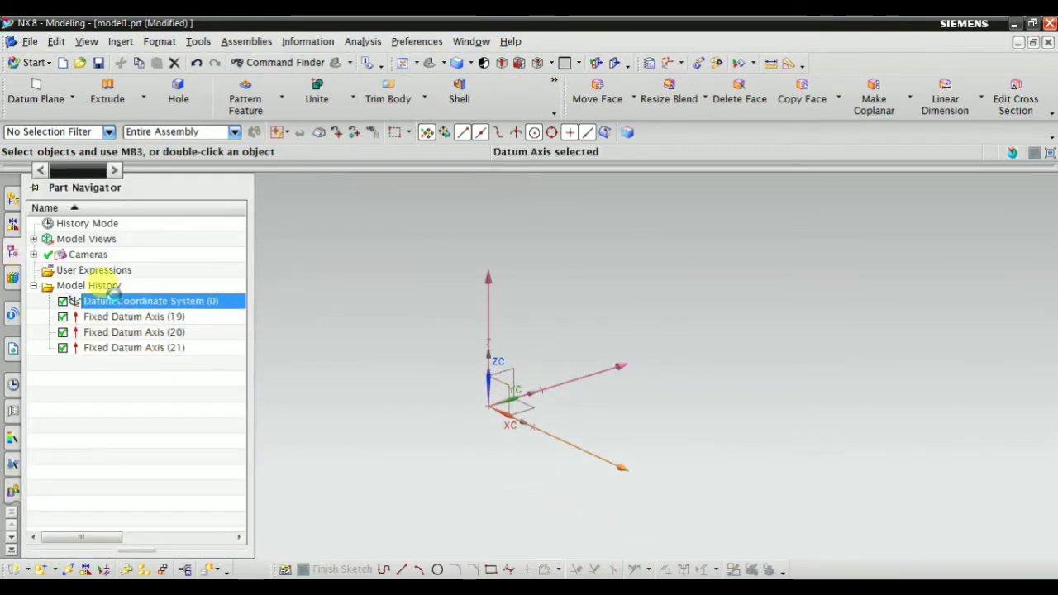
{"action": "left_click", "coordinate": [114, 348], "text": "shift"}
{"action": "right_click", "coordinate": [114, 347]}
{"action": "left_click", "coordinate": [148, 266]}
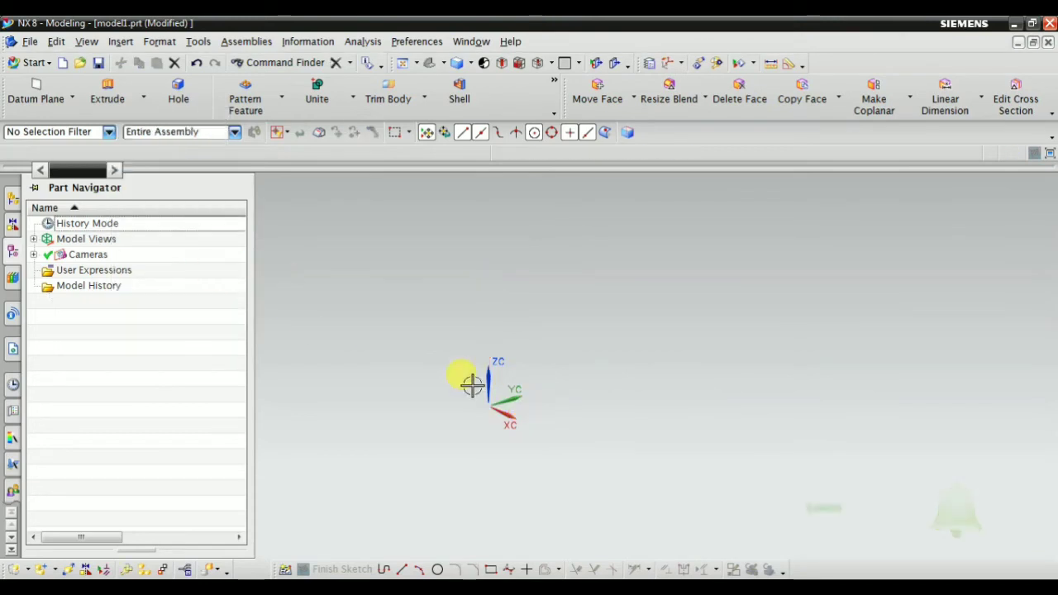
Start the Datum CSYS command, try the Inferred type, and set the type back to Dynamic
{"action": "scroll", "coordinate": [633, 303], "scroll_direction": "down", "scroll_amount": 3}
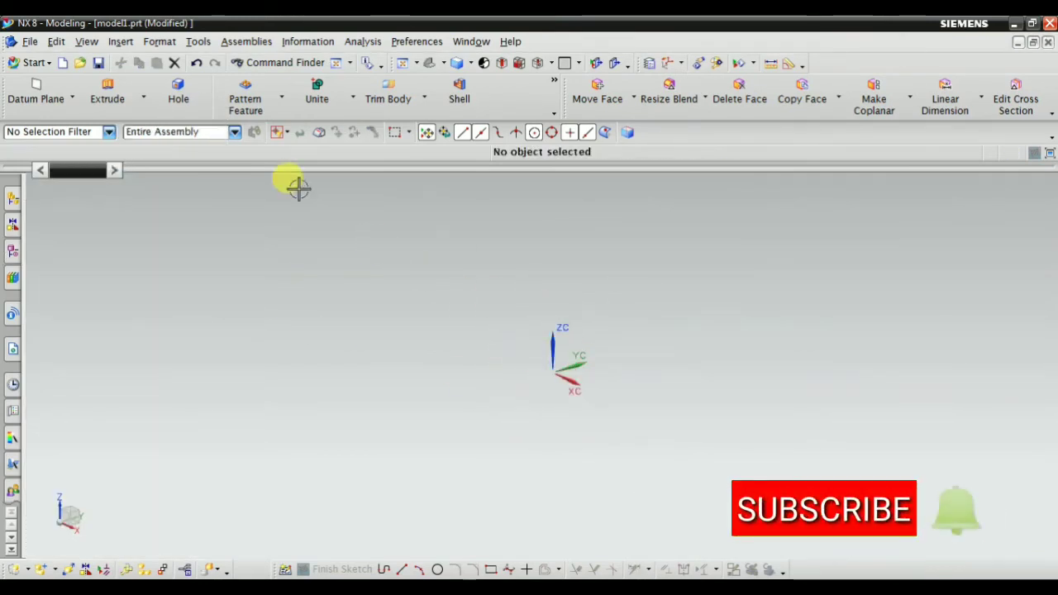
{"action": "left_click", "coordinate": [120, 41]}
{"action": "mouse_move", "coordinate": [174, 142]}
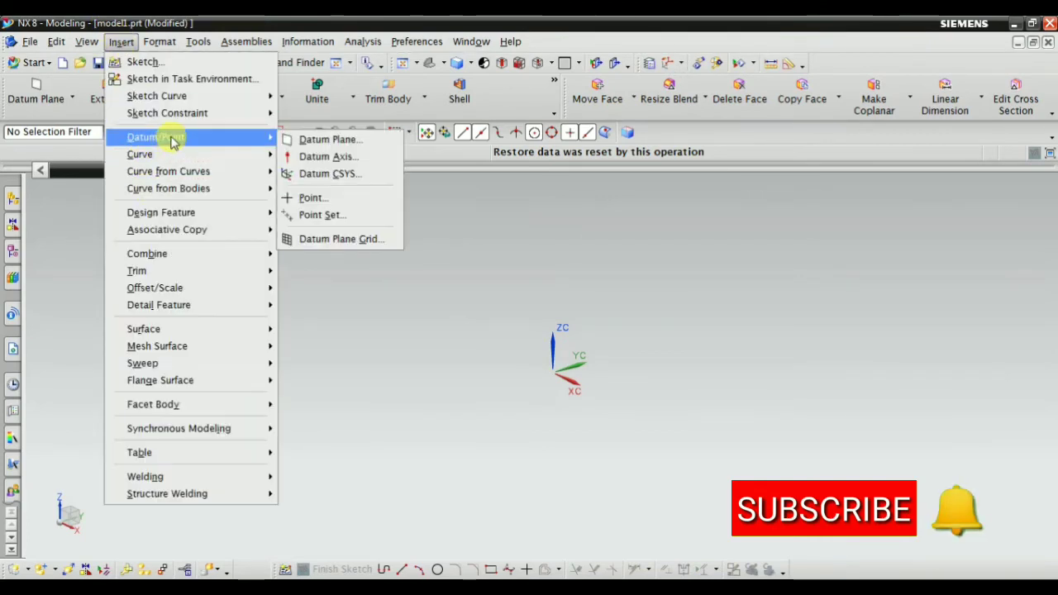
{"action": "left_click", "coordinate": [317, 174]}
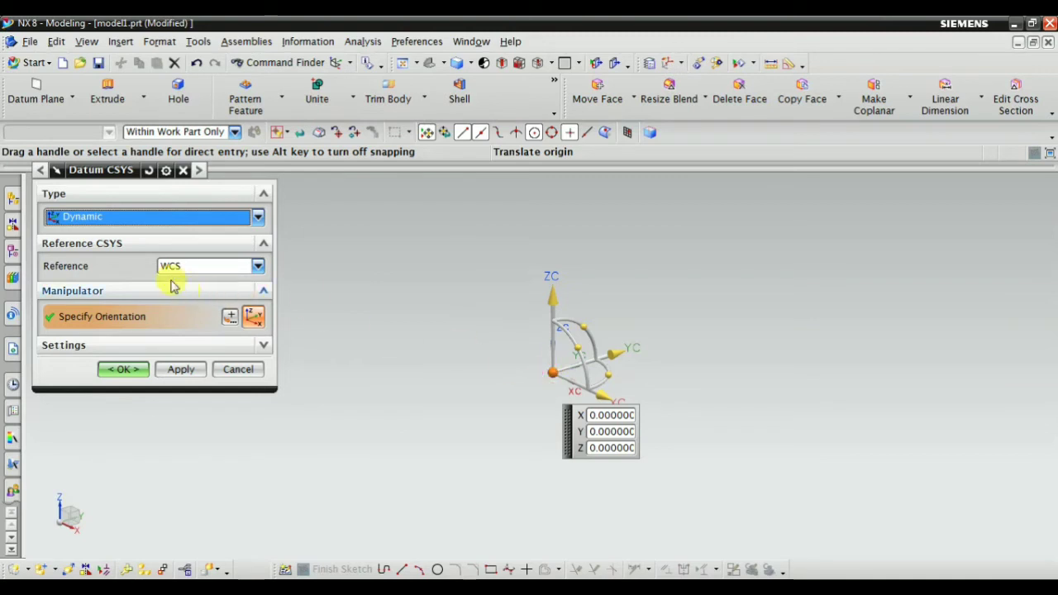
{"action": "left_click", "coordinate": [159, 220]}
{"action": "left_click", "coordinate": [138, 250]}
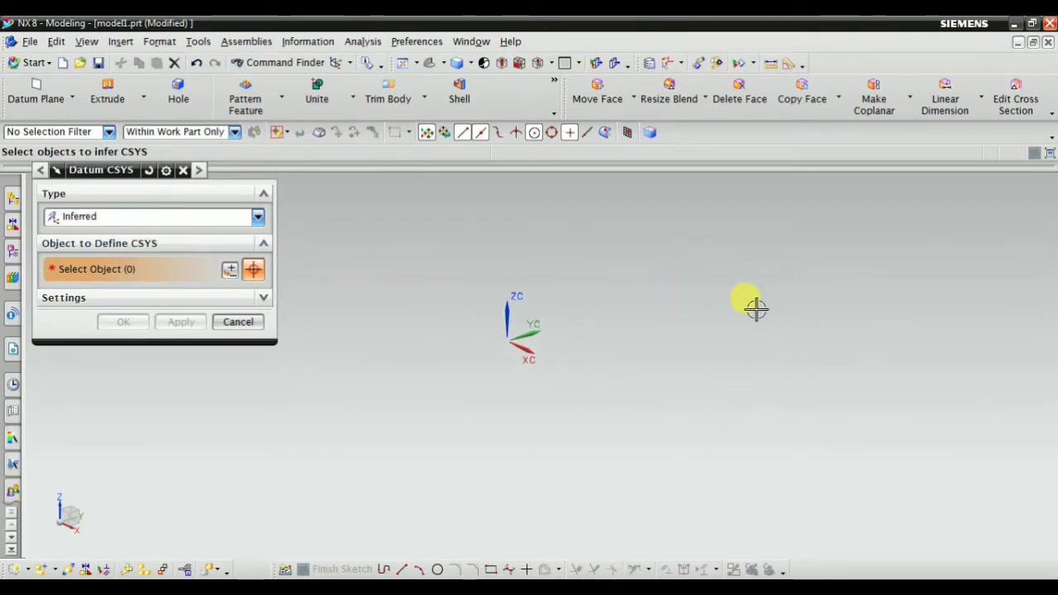
{"action": "left_click", "coordinate": [151, 218]}
{"action": "left_click", "coordinate": [130, 237]}
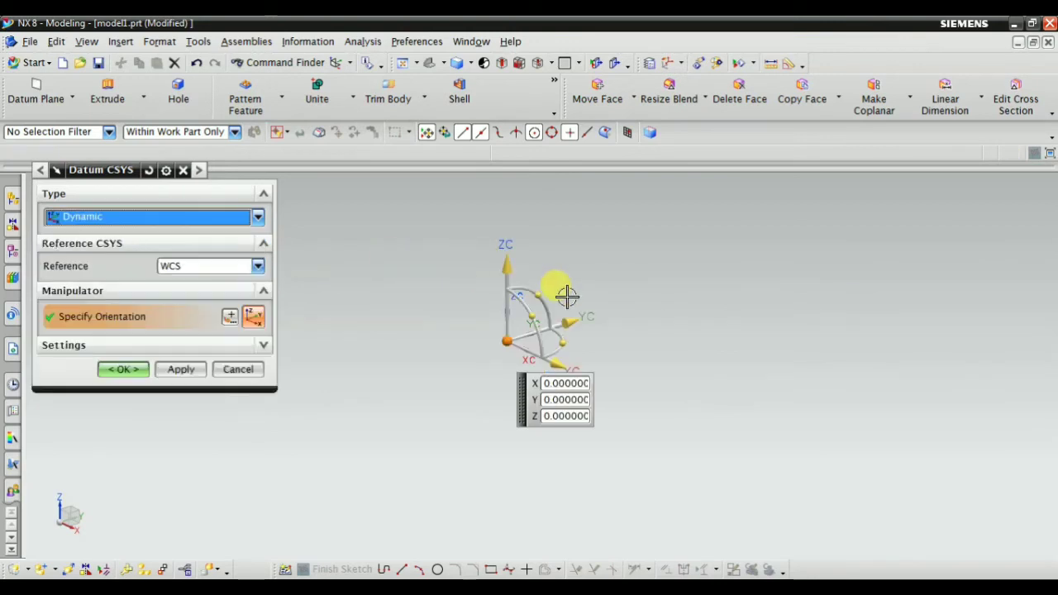
Create an Origin, X-point, Y-point datum CSYS from three freely placed points beside the work coordinate system
{"action": "left_click", "coordinate": [112, 214]}
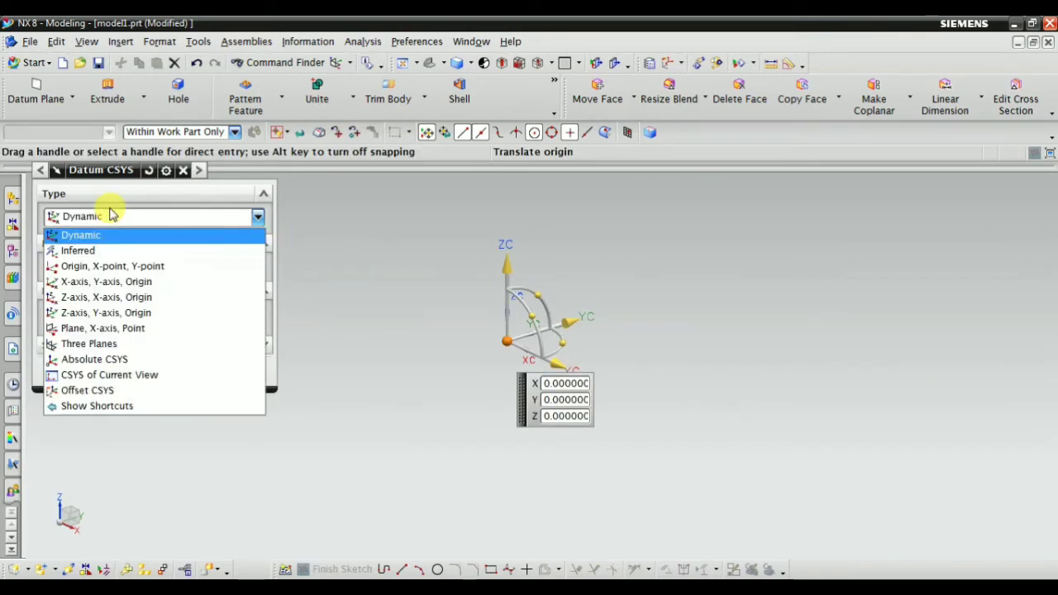
{"action": "left_click", "coordinate": [130, 268]}
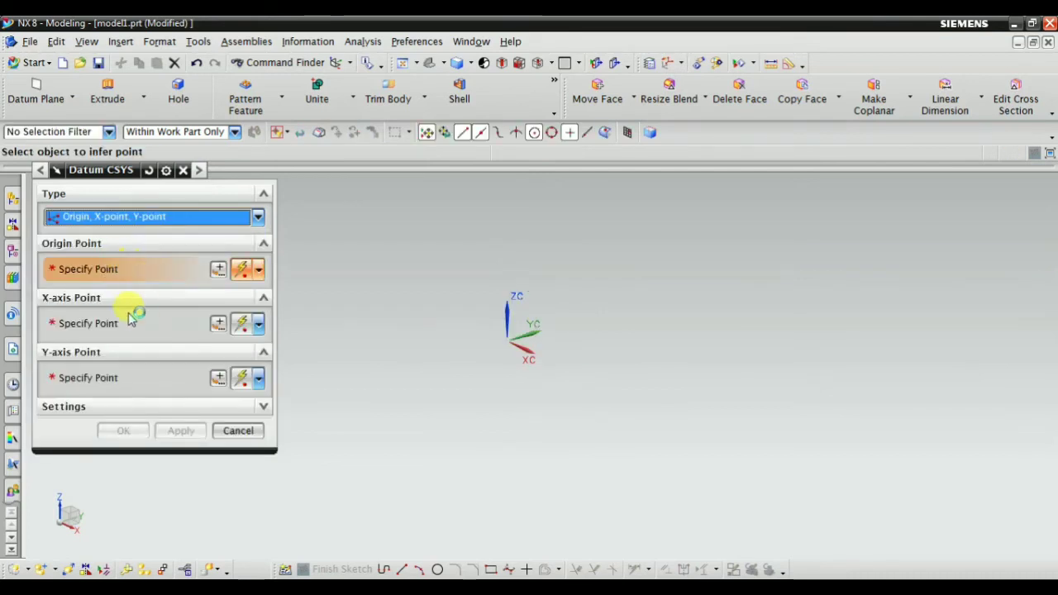
{"action": "left_click", "coordinate": [351, 348]}
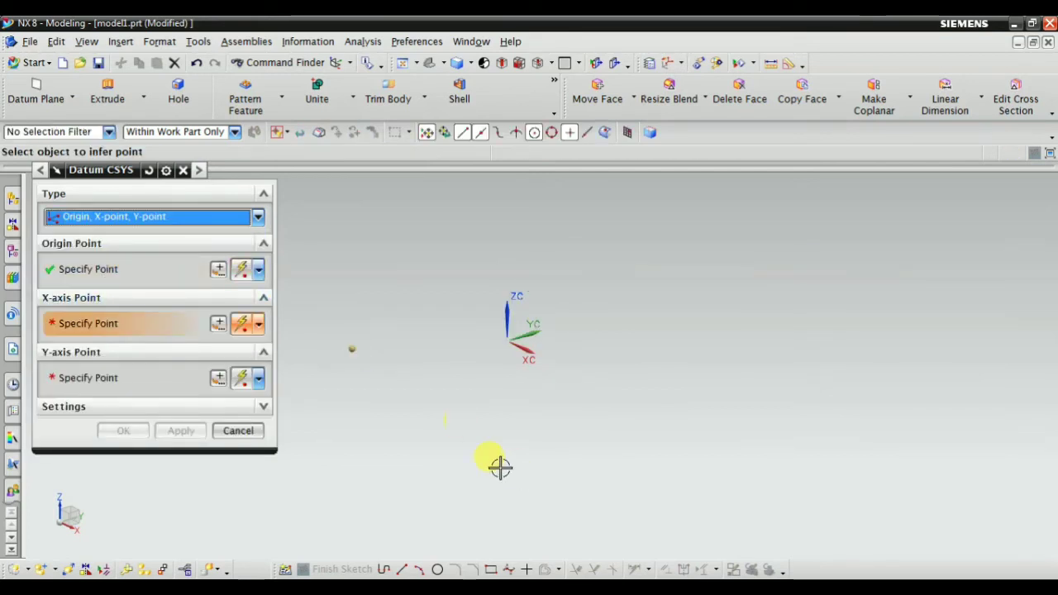
{"action": "left_click", "coordinate": [426, 348]}
{"action": "left_click", "coordinate": [467, 418]}
{"action": "middle_click_drag", "start_coordinate": [400, 460], "coordinate": [480, 430]}
{"action": "left_click", "coordinate": [181, 430]}
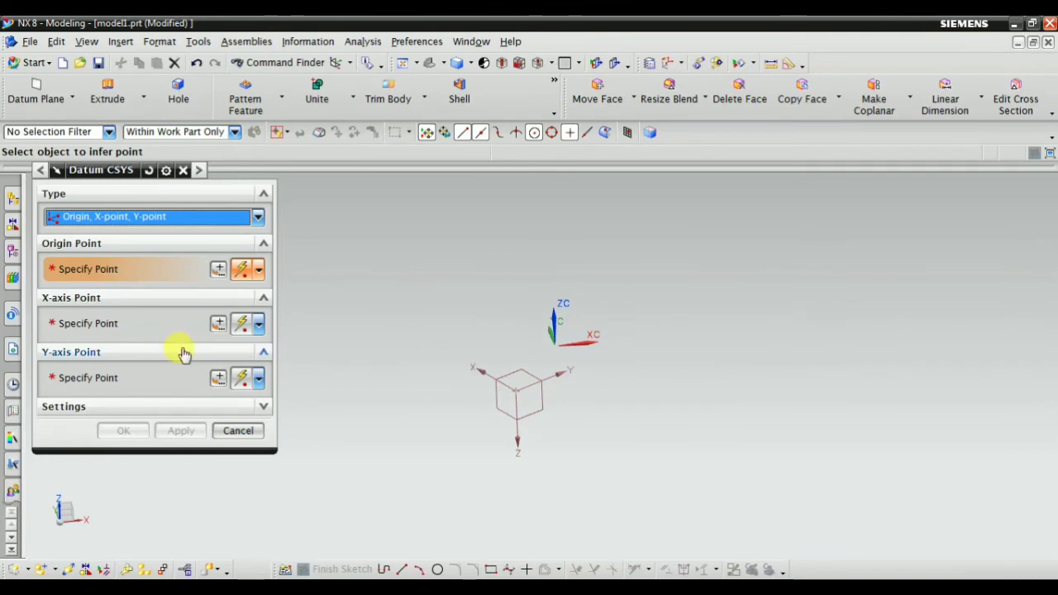
Set the datum CSYS type to X-axis, Y-axis, Origin and place its origin point in empty space, away from the existing coordinate systems
{"action": "left_click", "coordinate": [89, 220]}
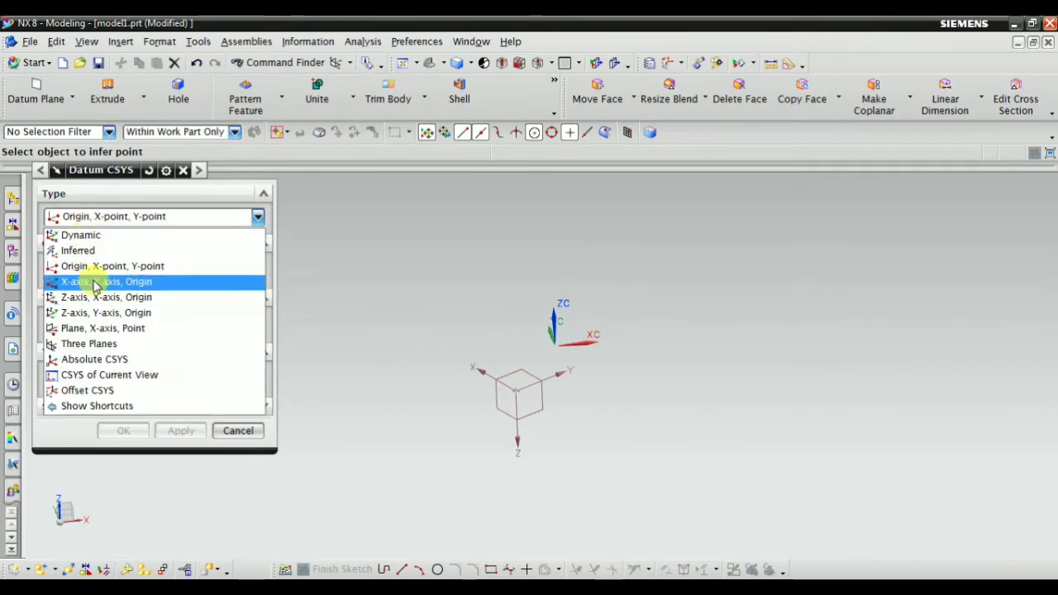
{"action": "left_click", "coordinate": [95, 285]}
{"action": "scroll", "coordinate": [438, 359], "scroll_direction": "down", "scroll_amount": 3}
{"action": "scroll", "coordinate": [614, 362], "scroll_direction": "up", "scroll_amount": 2}
{"action": "left_click", "coordinate": [614, 347]}
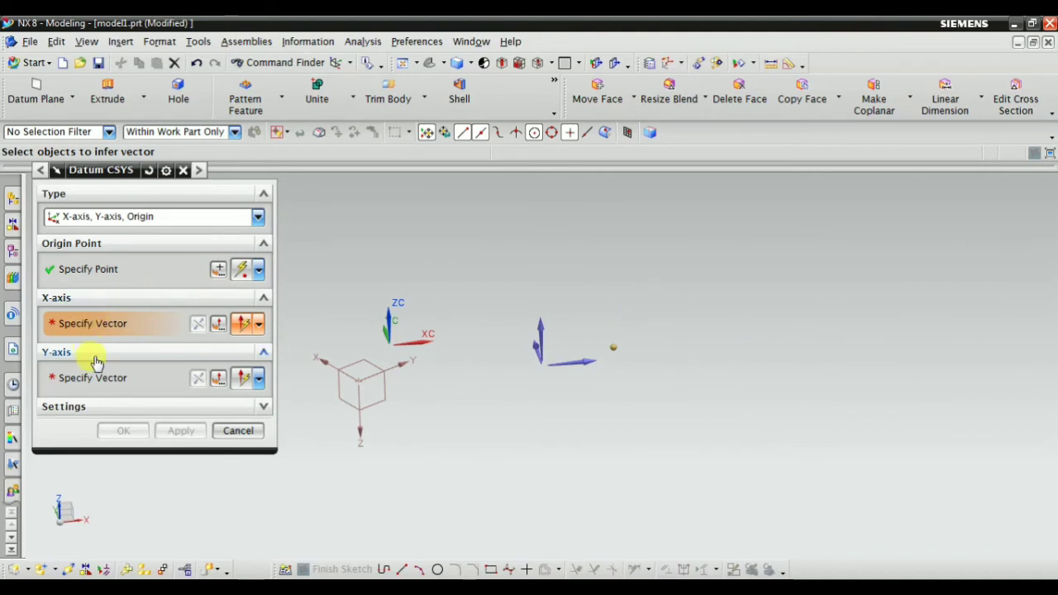
{"action": "middle_click_drag", "start_coordinate": [489, 381], "coordinate": [349, 360]}
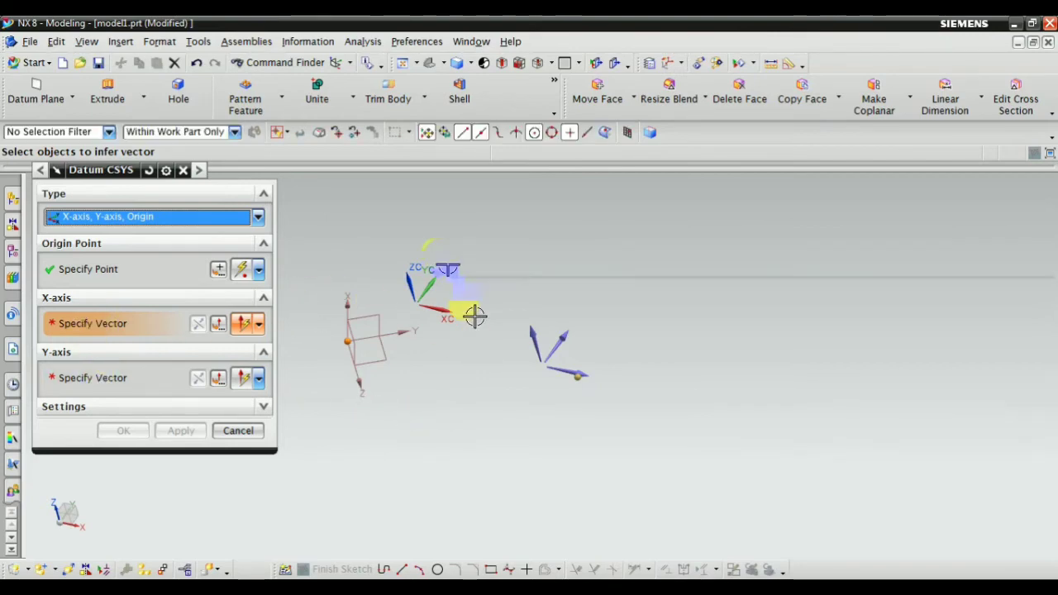
{"action": "left_click", "coordinate": [430, 63]}
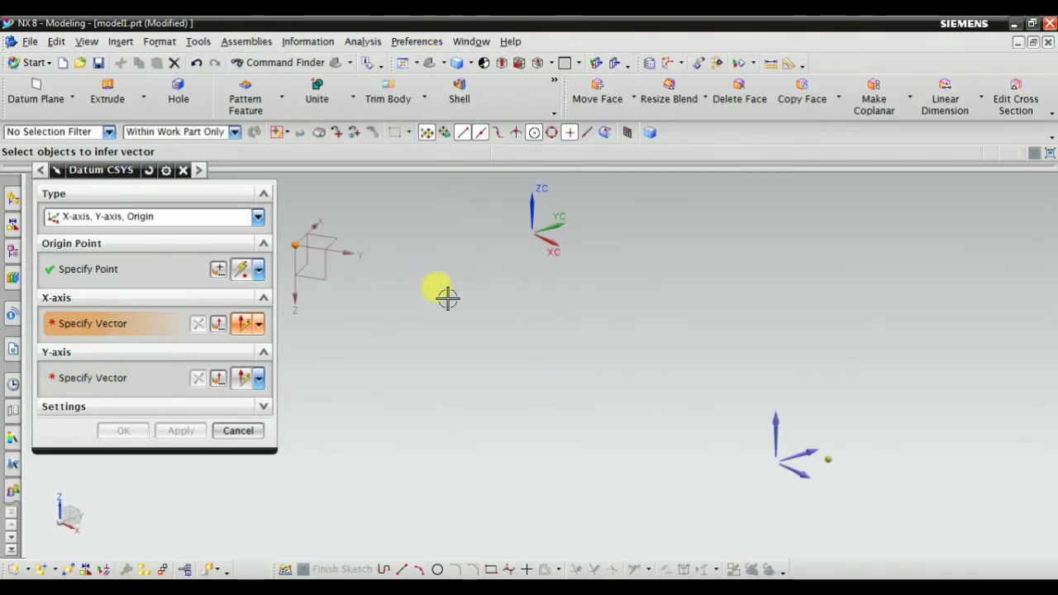
{"action": "left_click", "coordinate": [75, 262]}
{"action": "scroll", "coordinate": [698, 455], "scroll_direction": "down", "scroll_amount": 1}
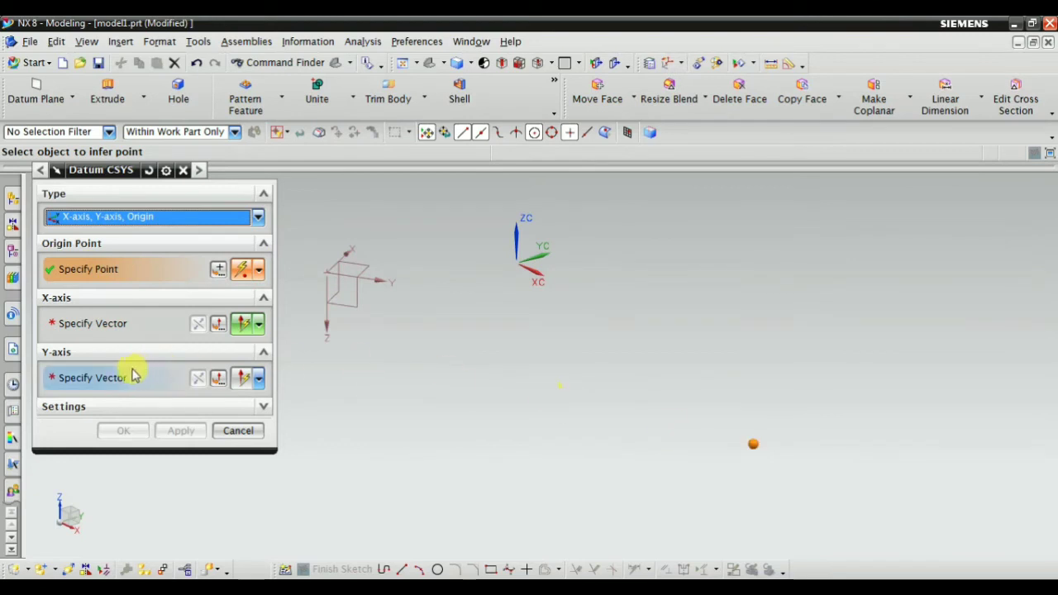
Use the existing datum CSYS's Y axis as X-axis and its X axis as Y-axis, and create the new coordinate system
{"action": "left_click", "coordinate": [136, 325]}
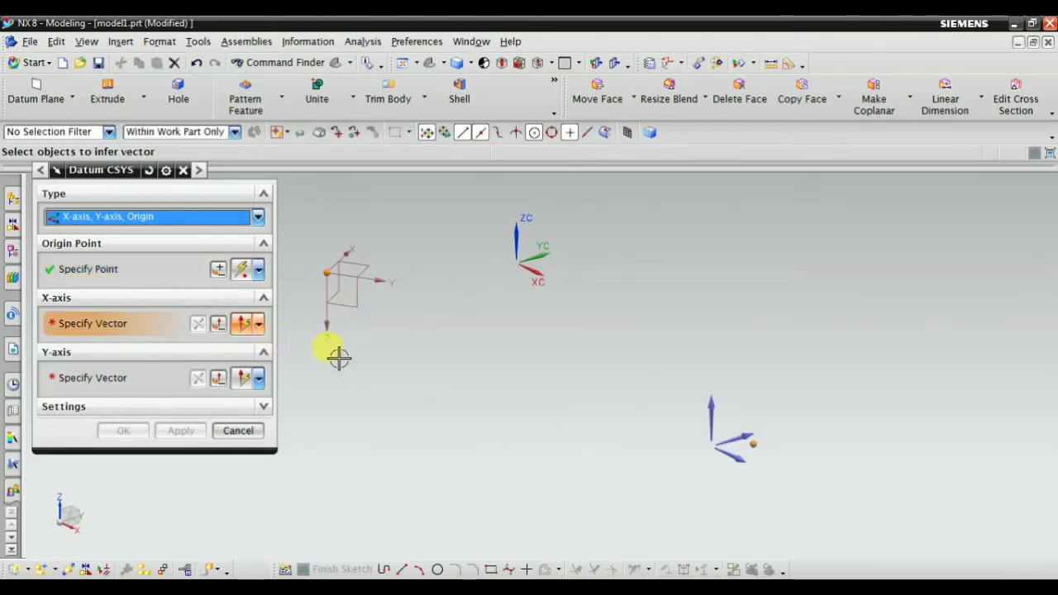
{"action": "left_click", "coordinate": [376, 276]}
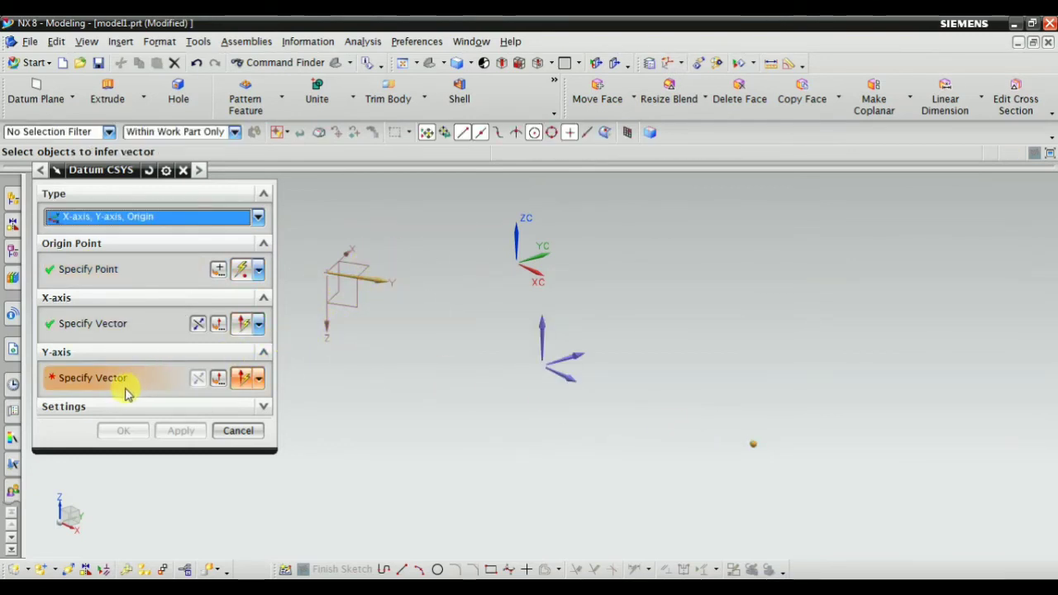
{"action": "left_click", "coordinate": [347, 247]}
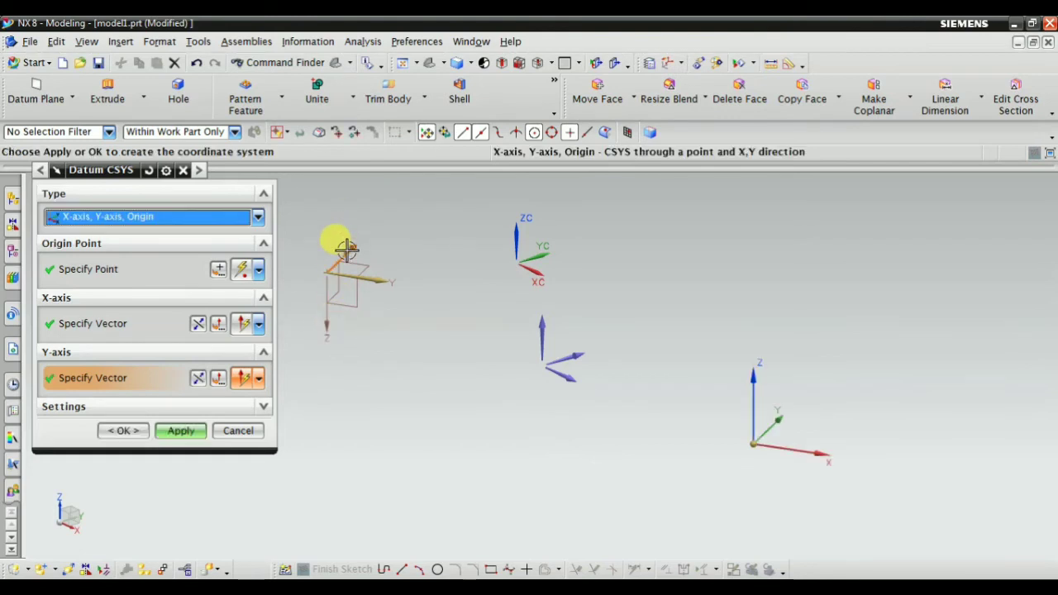
{"action": "left_click", "coordinate": [176, 432]}
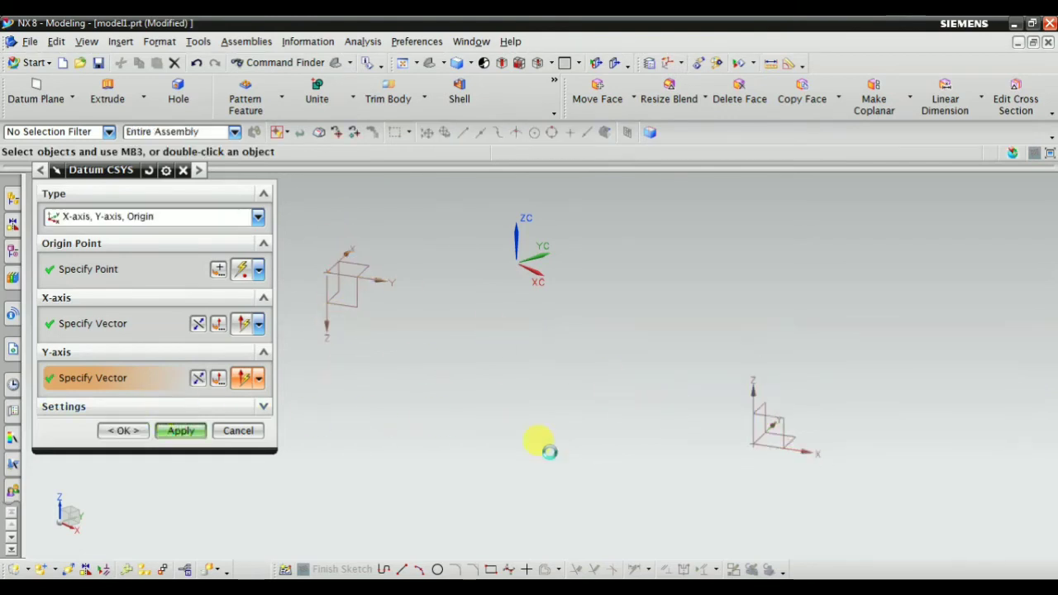
Look over the available Datum CSYS types and leave the command without creating another coordinate system
{"action": "left_click", "coordinate": [105, 216]}
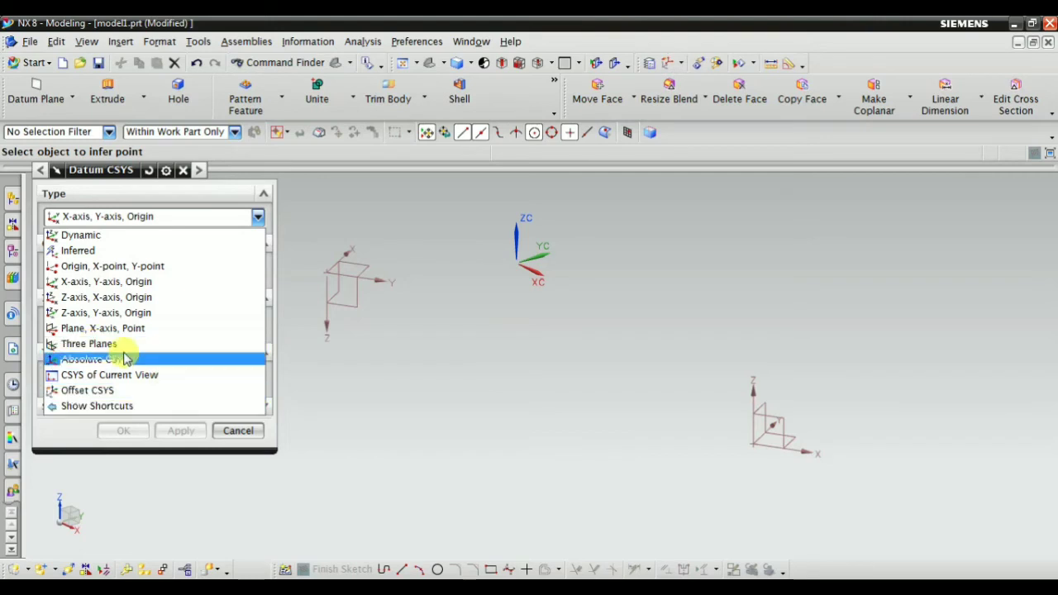
{"action": "left_click", "coordinate": [222, 438]}
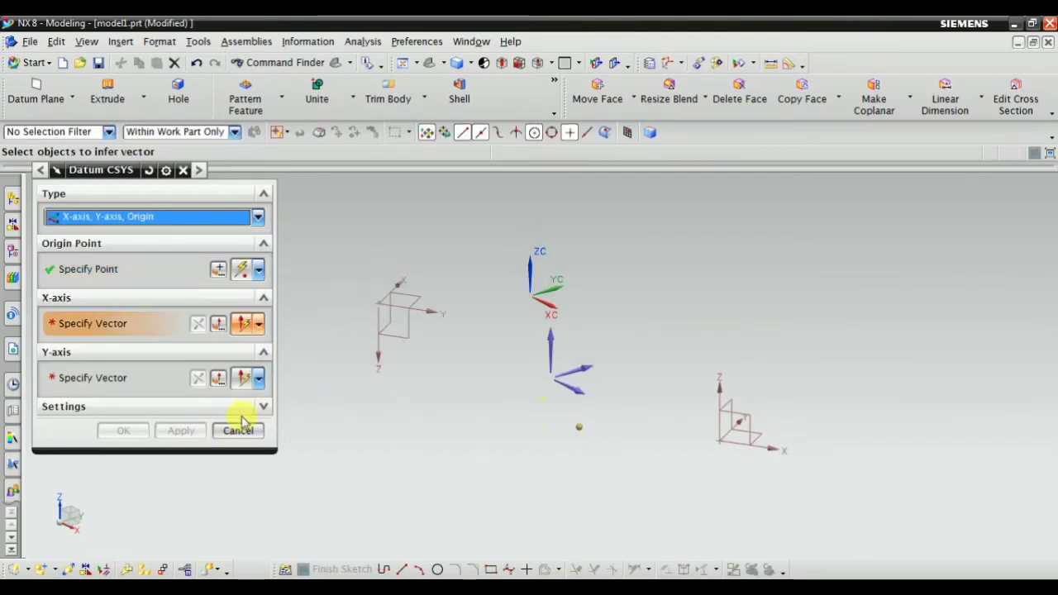
{"action": "left_click", "coordinate": [238, 431]}
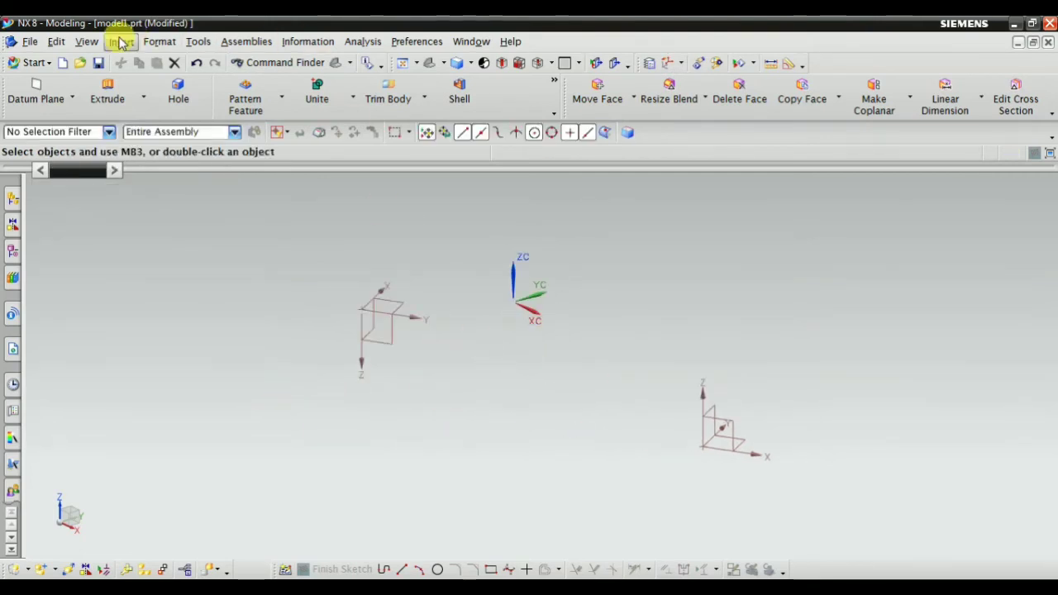
Create a 100 x 100 x 100 mm block by Origin and Edge Lengths, with its origin between the two datum coordinate systems
{"action": "left_click", "coordinate": [122, 43]}
{"action": "mouse_move", "coordinate": [163, 217]}
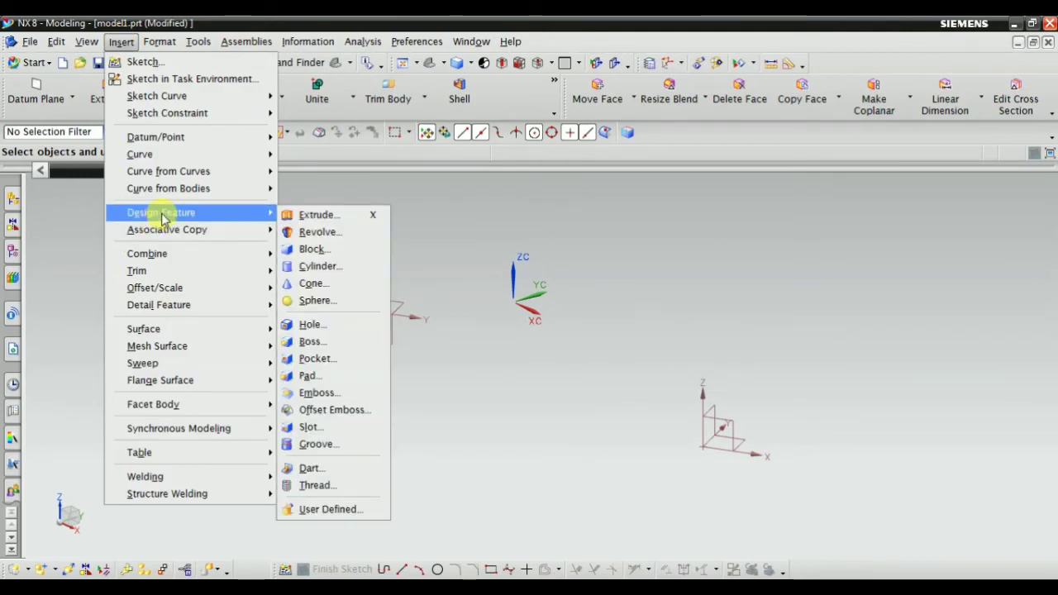
{"action": "left_click", "coordinate": [313, 249]}
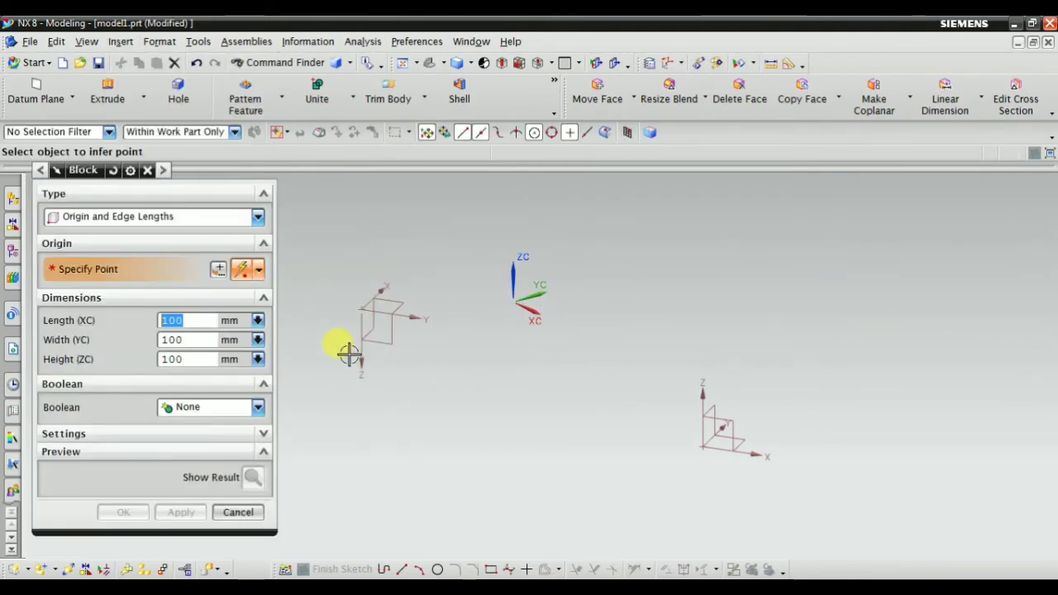
{"action": "left_click", "coordinate": [259, 271]}
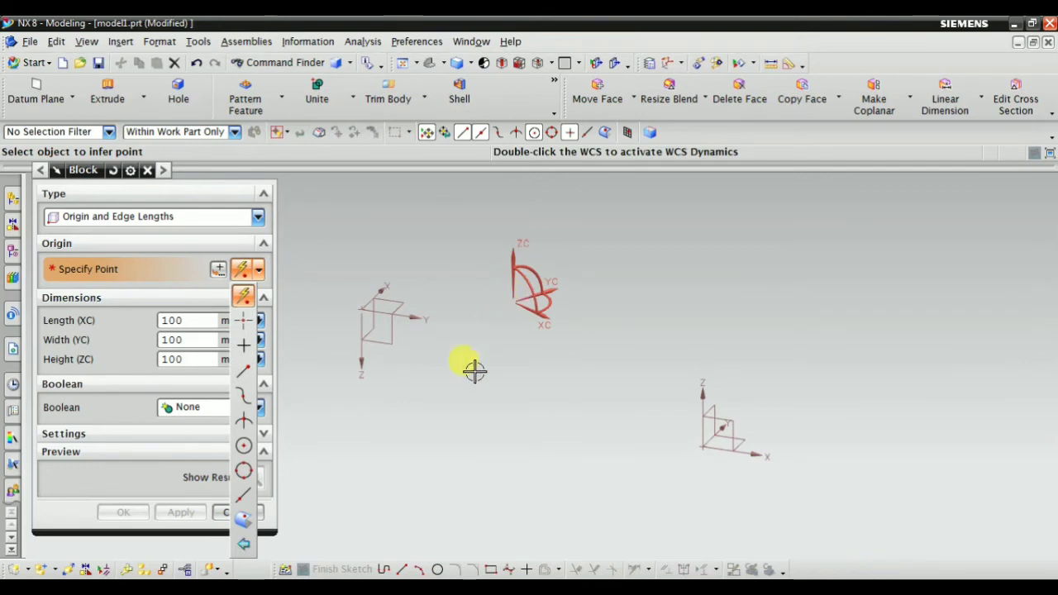
{"action": "left_click", "coordinate": [244, 297]}
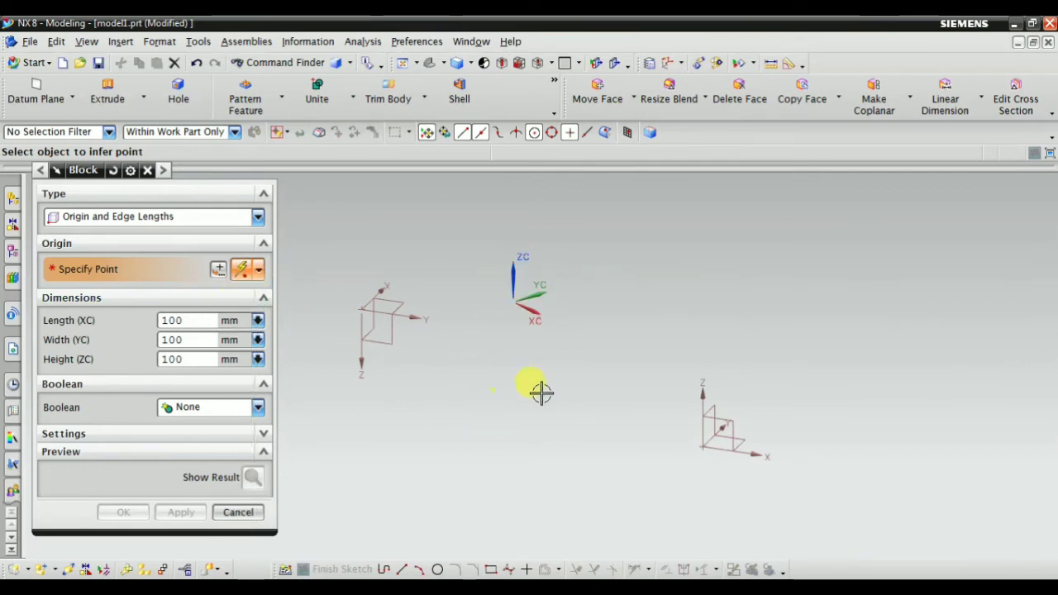
{"action": "left_click", "coordinate": [542, 393]}
{"action": "left_click", "coordinate": [123, 518]}
Start a new datum CSYS on the block with the type set to Three Planes
{"action": "scroll", "coordinate": [554, 420], "scroll_direction": "down", "scroll_amount": 4}
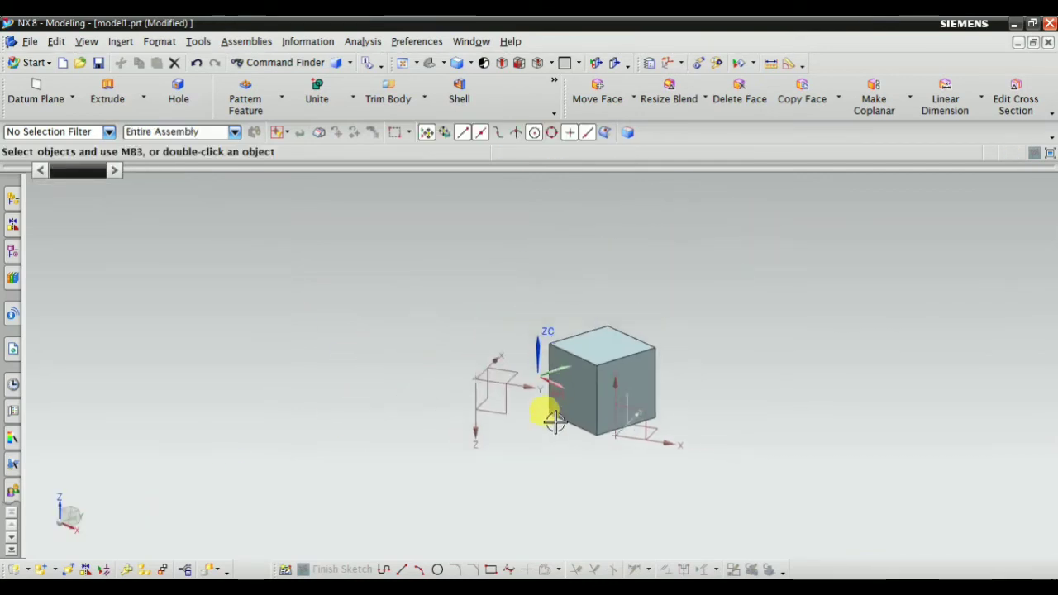
{"action": "scroll", "coordinate": [654, 411], "scroll_direction": "up", "scroll_amount": 7}
{"action": "scroll", "coordinate": [722, 355], "scroll_direction": "down", "scroll_amount": 3}
{"action": "middle_click_drag", "start_coordinate": [722, 354], "coordinate": [545, 306]}
{"action": "scroll", "coordinate": [449, 370], "scroll_direction": "down", "scroll_amount": 3}
{"action": "middle_click_drag", "start_coordinate": [449, 370], "coordinate": [430, 349]}
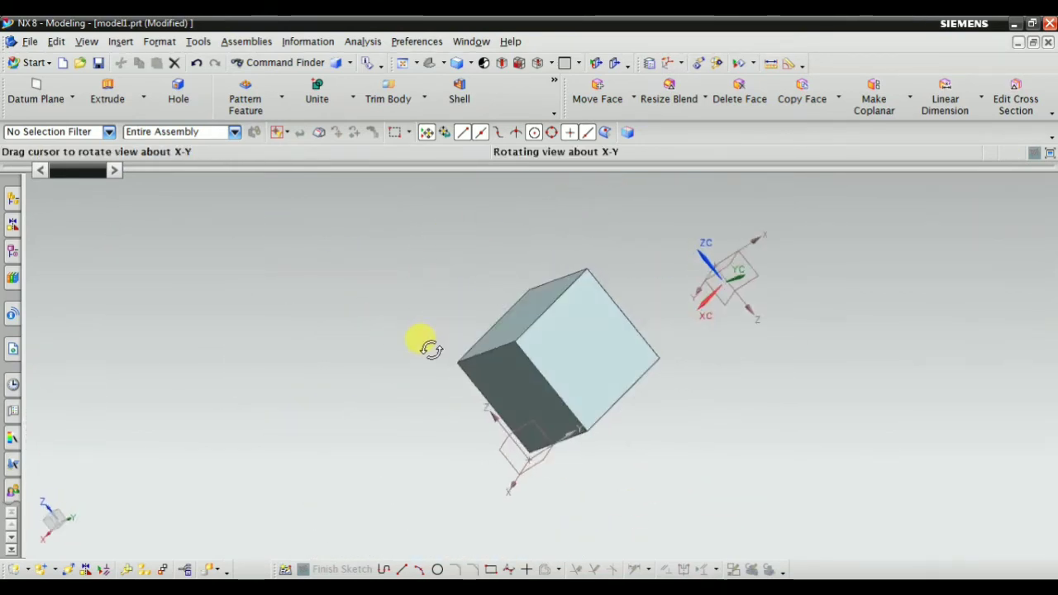
{"action": "left_click", "coordinate": [121, 42]}
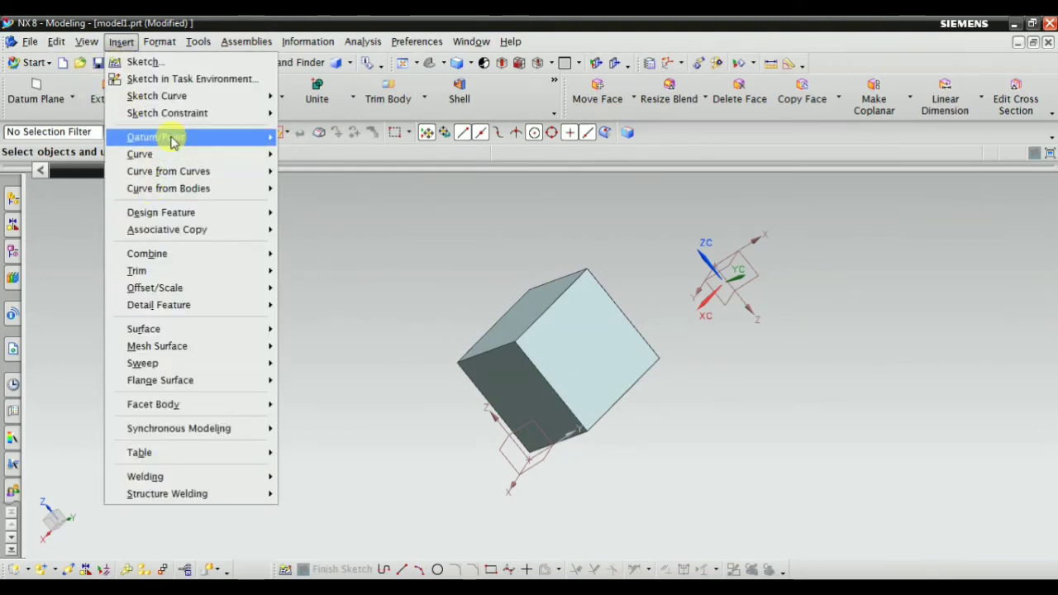
{"action": "left_click", "coordinate": [335, 172]}
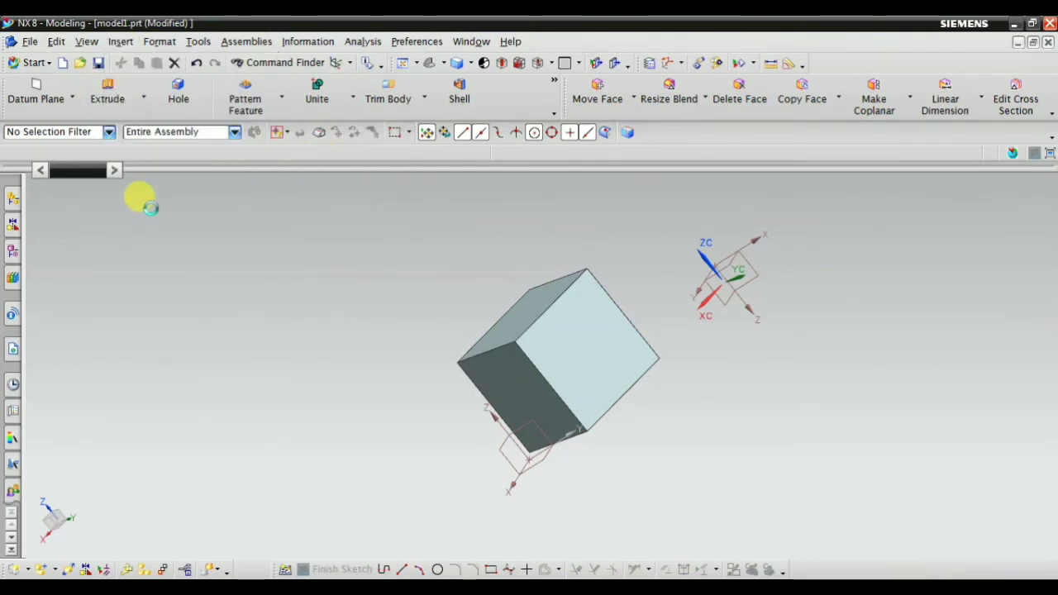
{"action": "left_click", "coordinate": [73, 216]}
{"action": "left_click", "coordinate": [91, 343]}
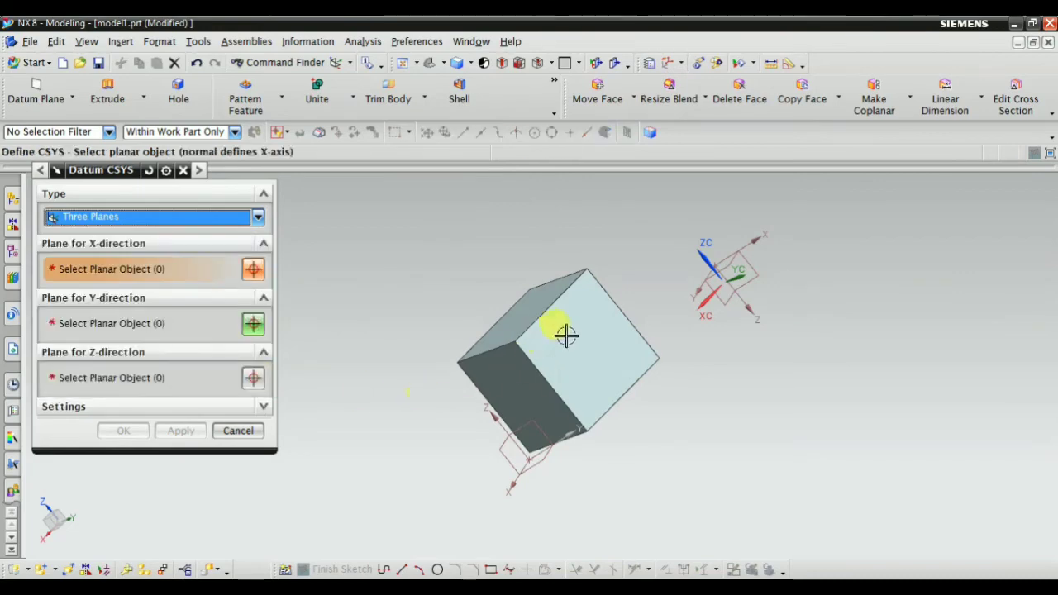
Select the block's YC-side face for the X-direction, its top face for the Y-direction and its XC-side face for the Z-direction
{"action": "left_click", "coordinate": [563, 330]}
{"action": "middle_click_drag", "start_coordinate": [439, 392], "coordinate": [591, 371]}
{"action": "scroll", "coordinate": [549, 233], "scroll_direction": "up", "scroll_amount": 3}
{"action": "left_click", "coordinate": [549, 233]}
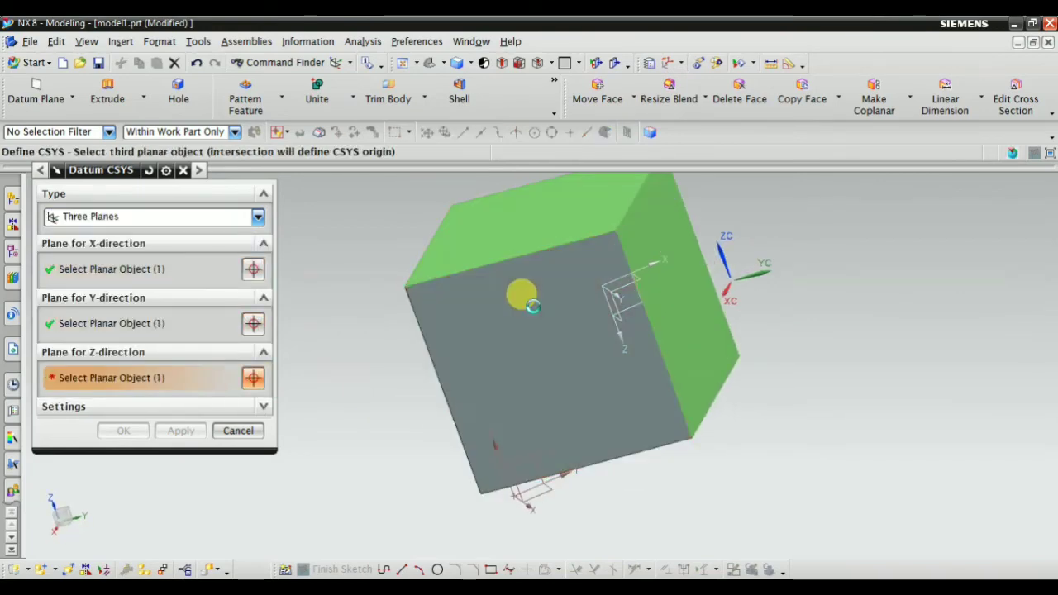
{"action": "left_click", "coordinate": [522, 364]}
Examine the previewed axes at the block's corner from several angles and create the Three Planes coordinate system
{"action": "middle_click_drag", "start_coordinate": [524, 372], "coordinate": [538, 342]}
{"action": "scroll", "coordinate": [786, 243], "scroll_direction": "up", "scroll_amount": 2}
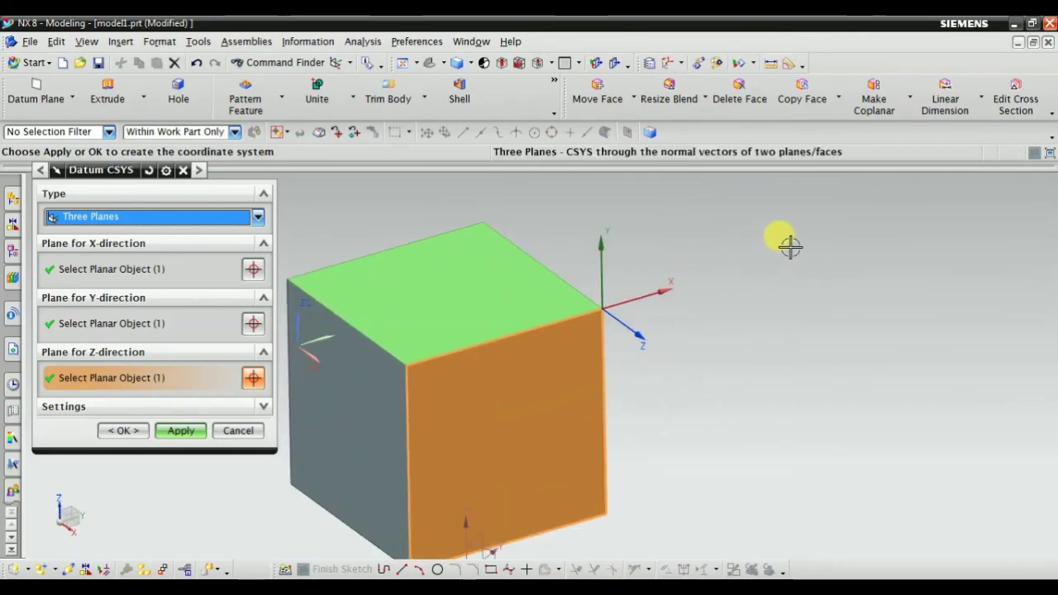
{"action": "scroll", "coordinate": [673, 342], "scroll_direction": "up", "scroll_amount": 3}
{"action": "middle_click_drag", "start_coordinate": [674, 343], "coordinate": [493, 331]}
{"action": "scroll", "coordinate": [692, 355], "scroll_direction": "down", "scroll_amount": 5}
{"action": "scroll", "coordinate": [645, 394], "scroll_direction": "up", "scroll_amount": 2}
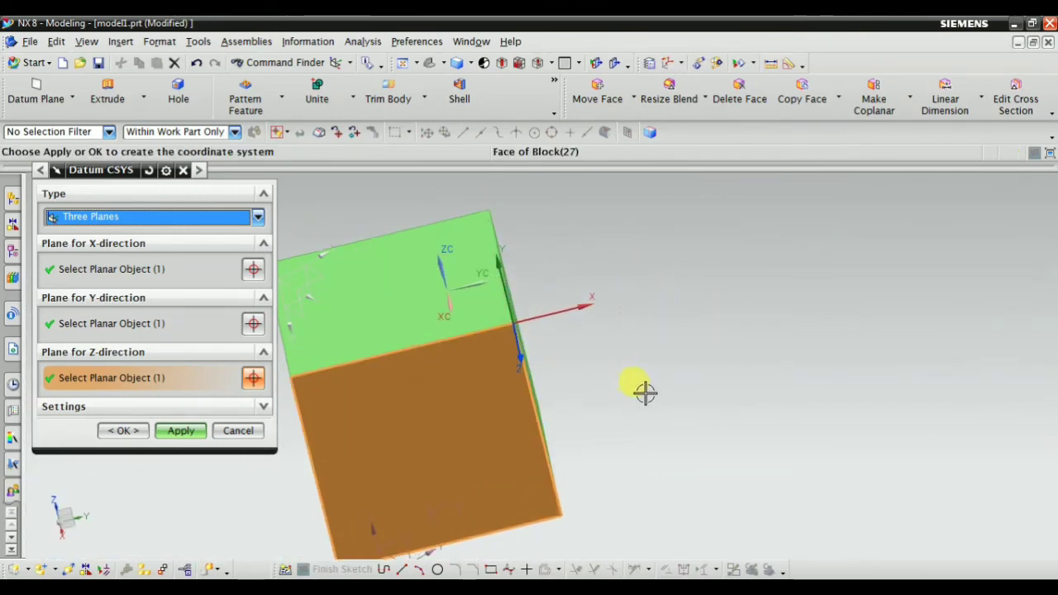
{"action": "middle_click_drag", "start_coordinate": [641, 313], "coordinate": [626, 295]}
{"action": "left_click", "coordinate": [179, 431]}
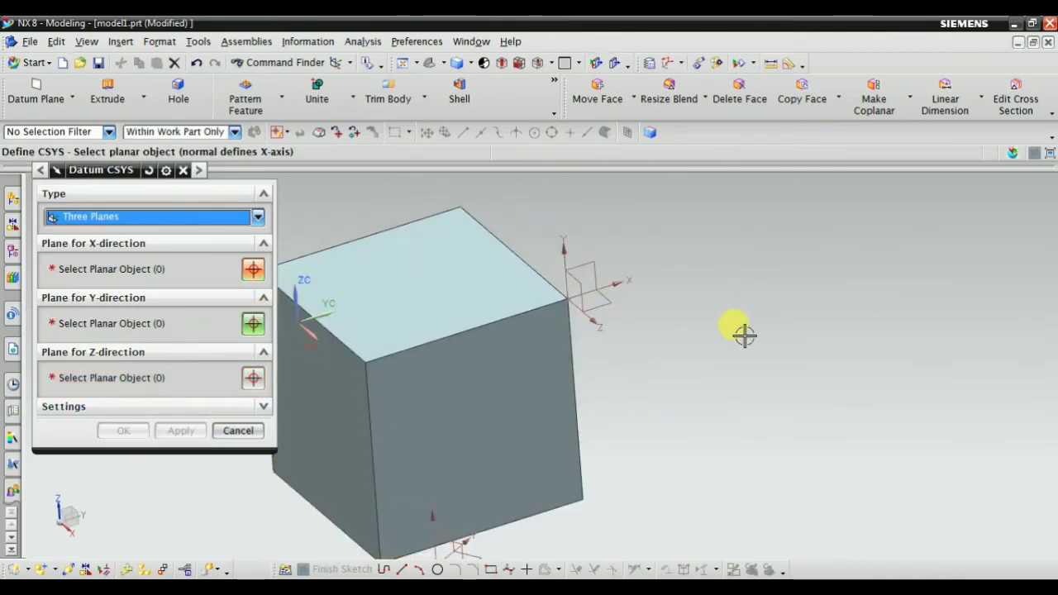
Create a datum coordinate system of type Absolute CSYS at the absolute origin
{"action": "left_click", "coordinate": [252, 216]}
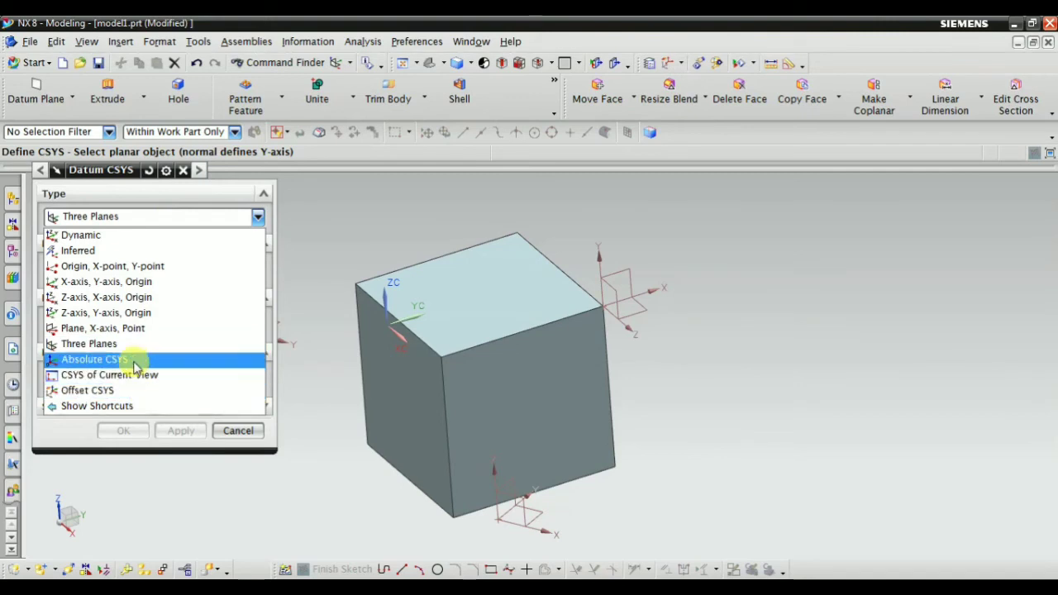
{"action": "left_click", "coordinate": [135, 365]}
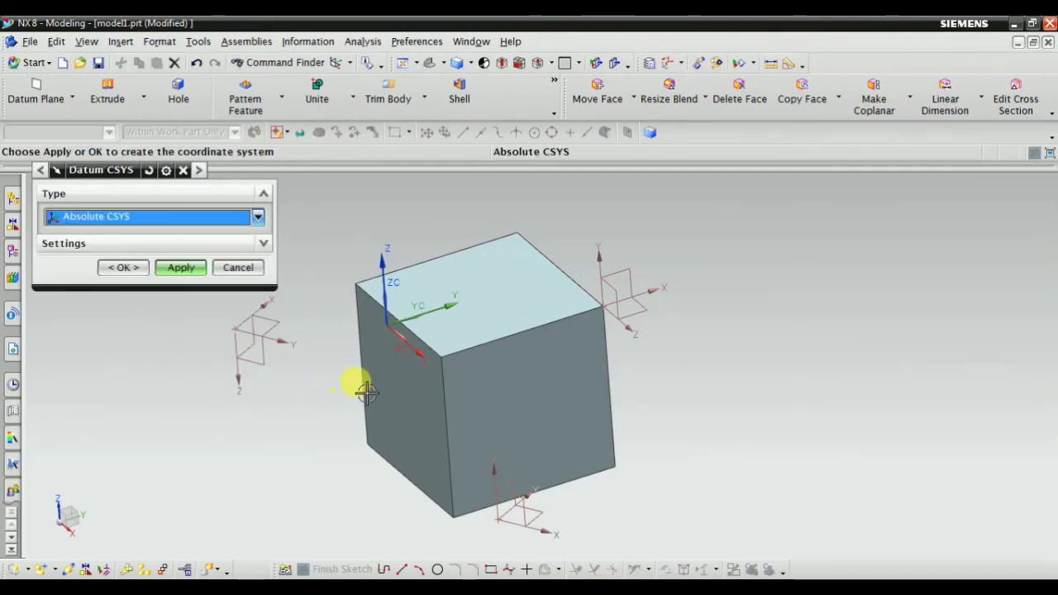
{"action": "middle_click_drag", "start_coordinate": [367, 393], "coordinate": [407, 373]}
{"action": "scroll", "coordinate": [406, 372], "scroll_direction": "down", "scroll_amount": 2}
{"action": "scroll", "coordinate": [330, 348], "scroll_direction": "up", "scroll_amount": 3}
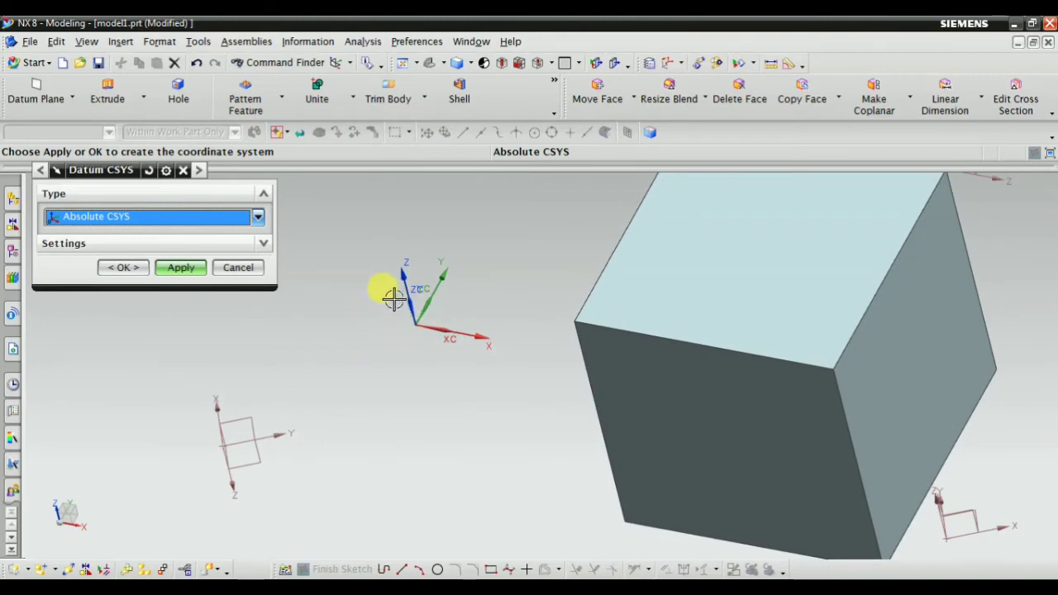
{"action": "scroll", "coordinate": [417, 331], "scroll_direction": "down", "scroll_amount": 2}
{"action": "left_click", "coordinate": [180, 267]}
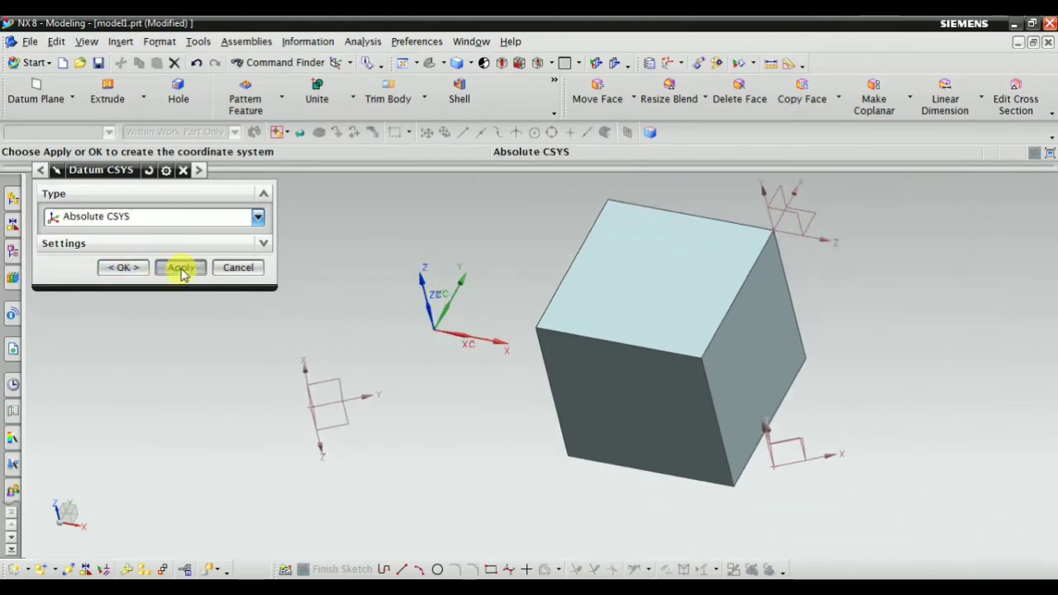
Preview the CSYS of Current View type and the Offset CSYS translation options, and close without creating either
{"action": "left_click", "coordinate": [147, 216]}
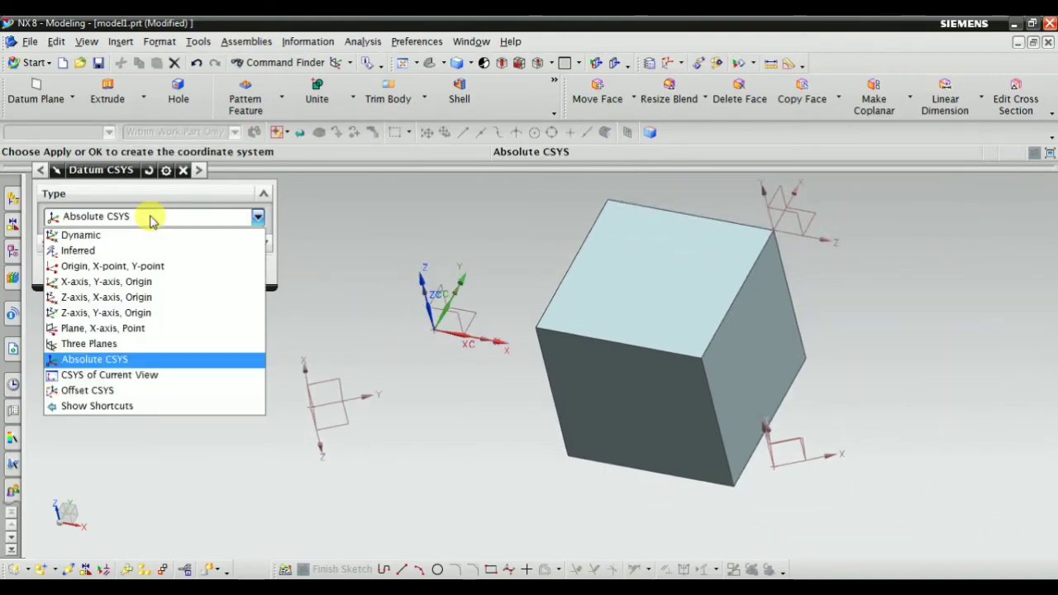
{"action": "left_click", "coordinate": [135, 376]}
{"action": "middle_click_drag", "start_coordinate": [475, 431], "coordinate": [406, 463]}
{"action": "left_click", "coordinate": [144, 227]}
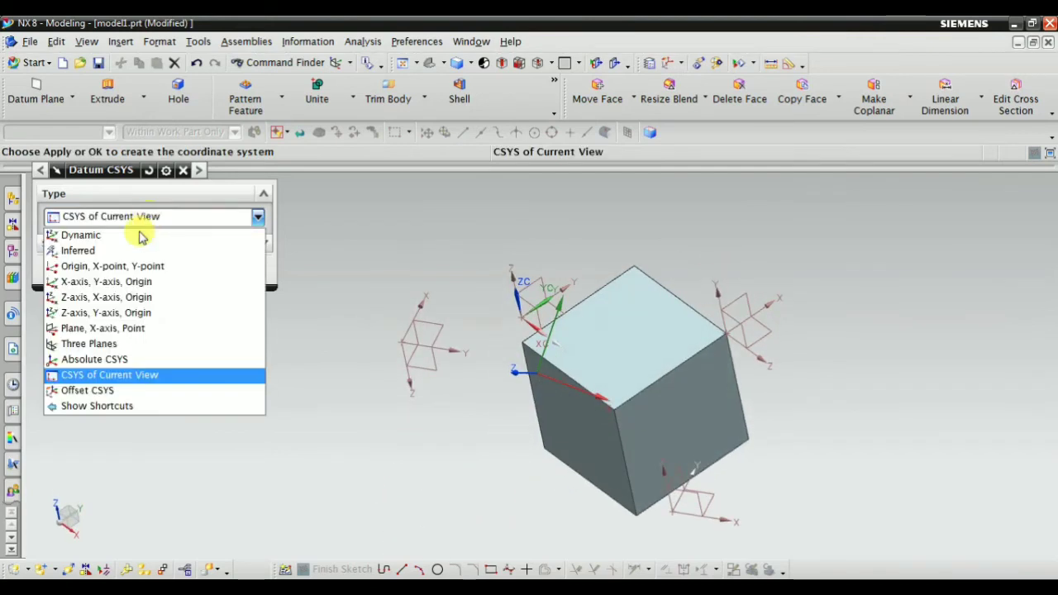
{"action": "left_click", "coordinate": [116, 390]}
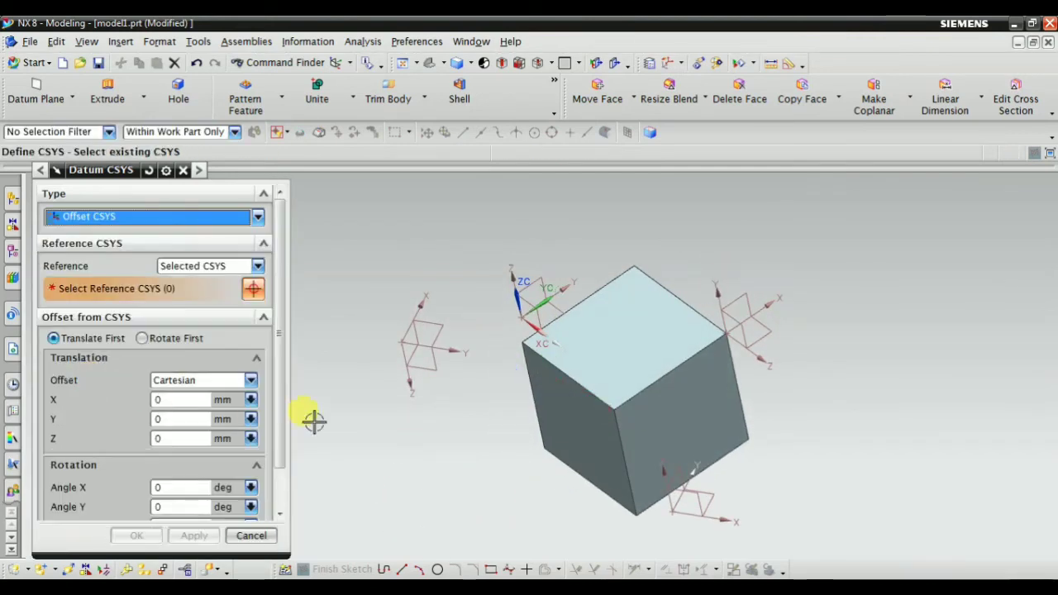
{"action": "middle_click_drag", "start_coordinate": [498, 498], "coordinate": [524, 496]}
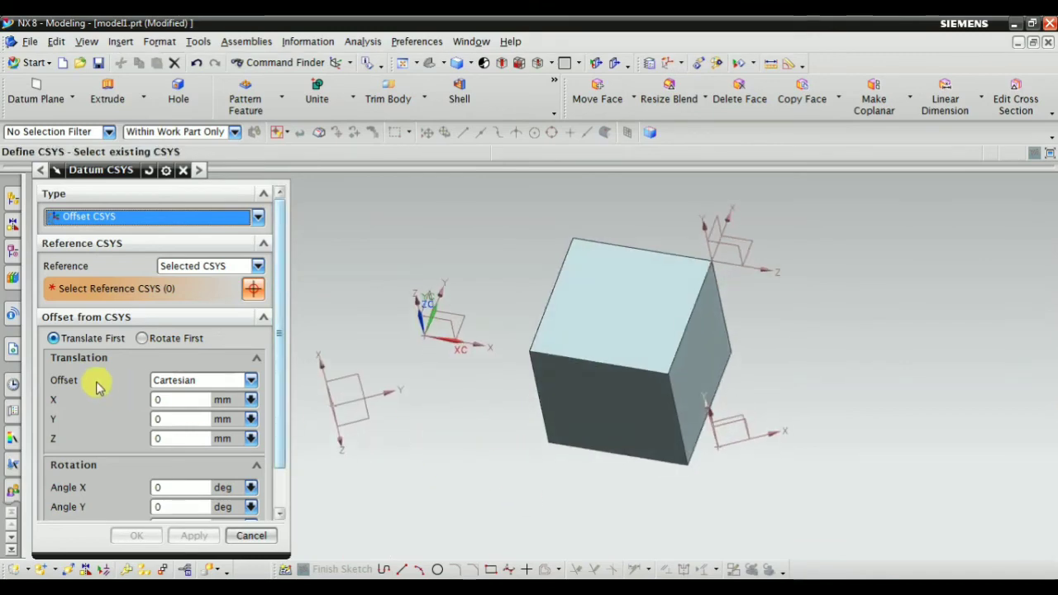
{"action": "left_click", "coordinate": [182, 399]}
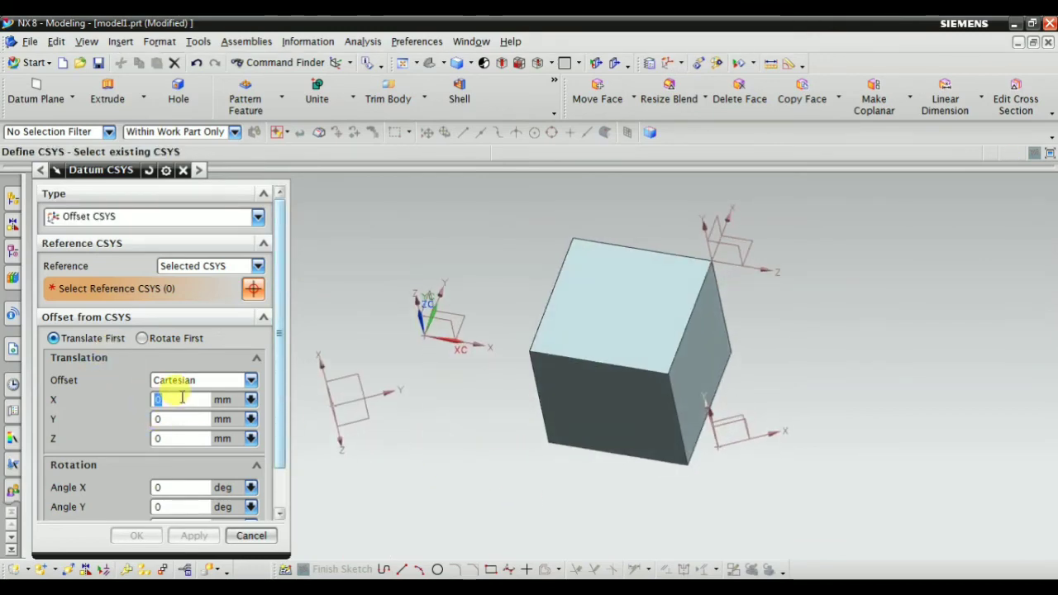
{"action": "left_click", "coordinate": [251, 536]}
Create an inferred point at the midpoint of the block's top edge at X 162.0117, Y -71.4023, Z 100 mm
{"action": "left_click", "coordinate": [120, 45]}
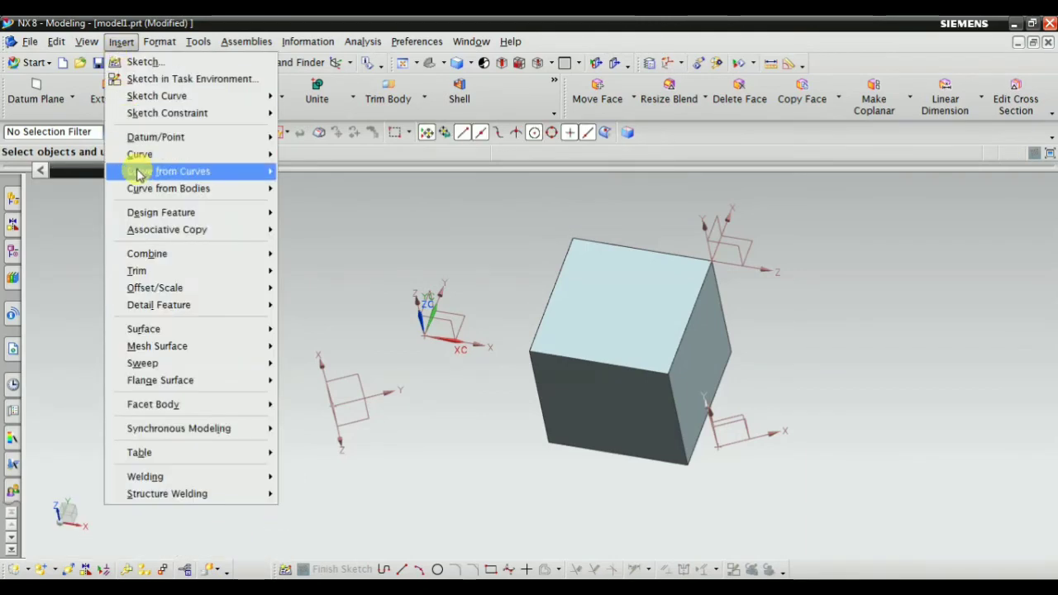
{"action": "mouse_move", "coordinate": [162, 141]}
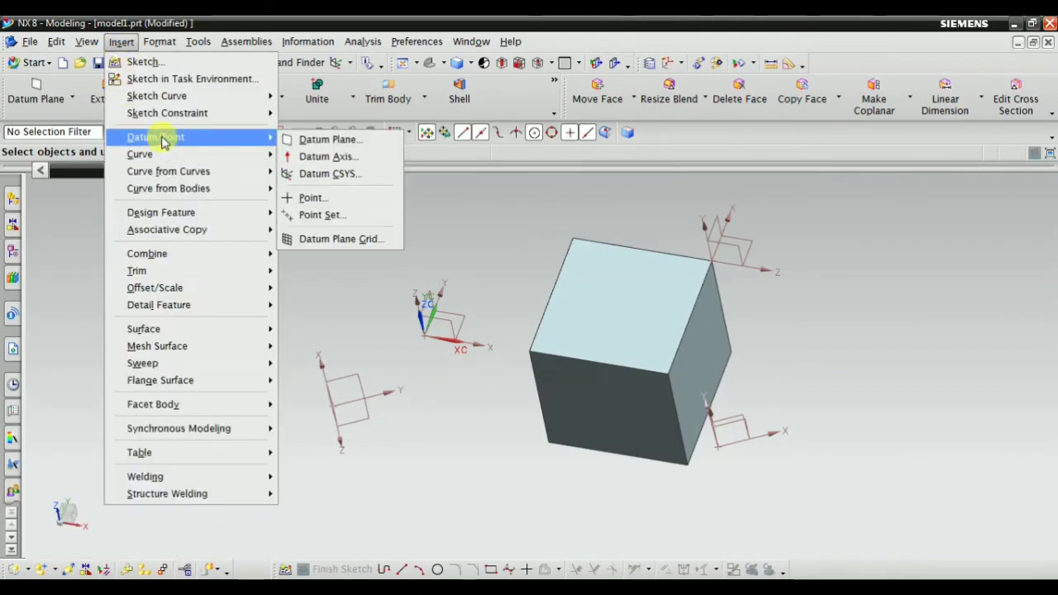
{"action": "left_click", "coordinate": [316, 201]}
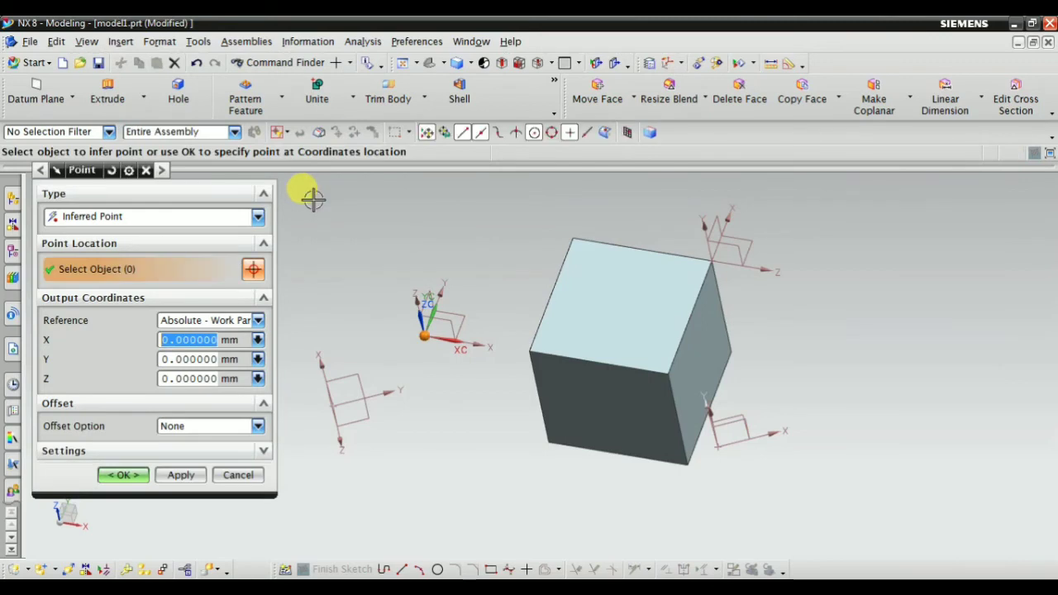
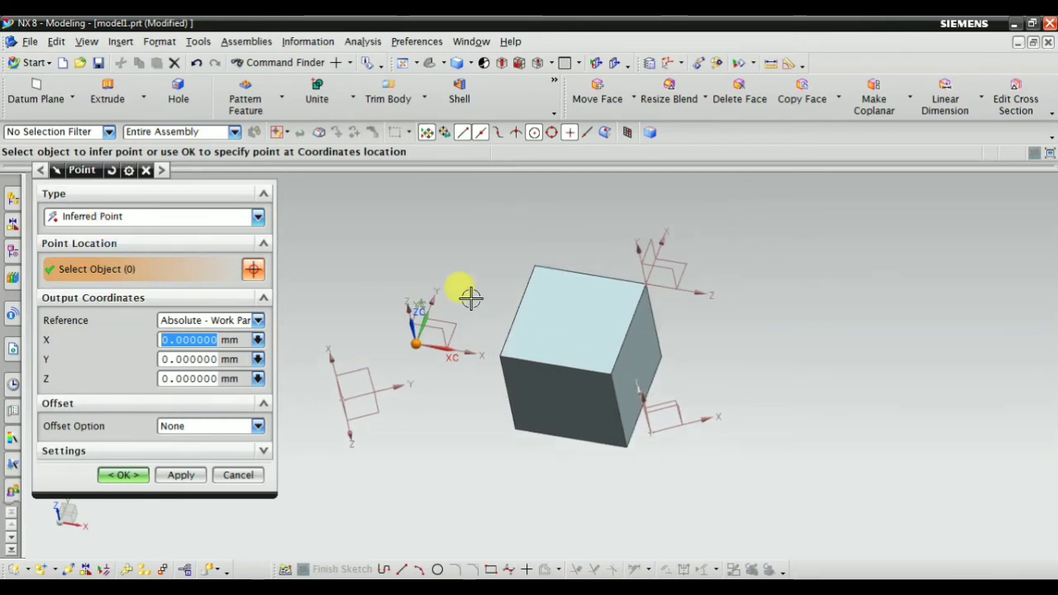
{"action": "scroll", "coordinate": [539, 310], "scroll_direction": "up", "scroll_amount": 3}
{"action": "scroll", "coordinate": [513, 304], "scroll_direction": "down", "scroll_amount": 1}
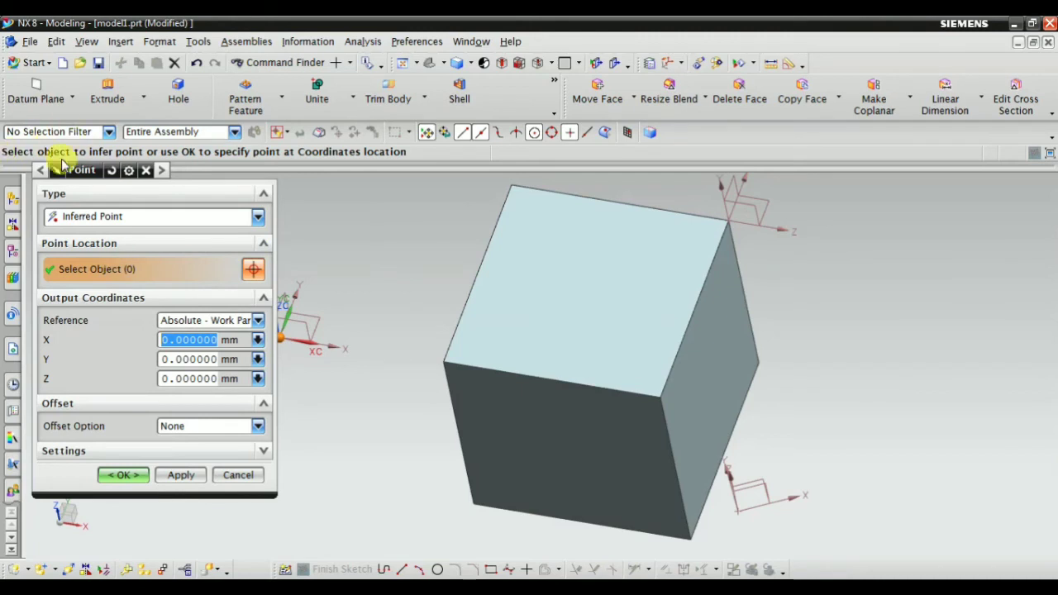
{"action": "left_click", "coordinate": [542, 374]}
{"action": "scroll", "coordinate": [513, 382], "scroll_direction": "up", "scroll_amount": 3}
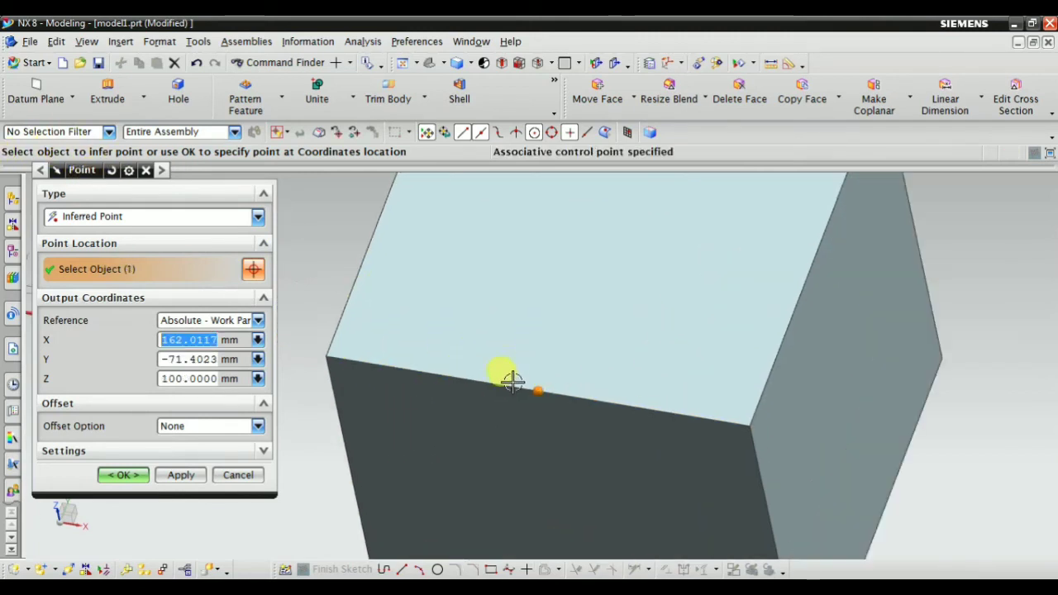
{"action": "left_click", "coordinate": [180, 476]}
Enable the remaining snap point options, including Point on Face, and create a point on the block's top face at about X 156.85, Y 3.33 mm
{"action": "middle_click_drag", "start_coordinate": [461, 402], "coordinate": [643, 454]}
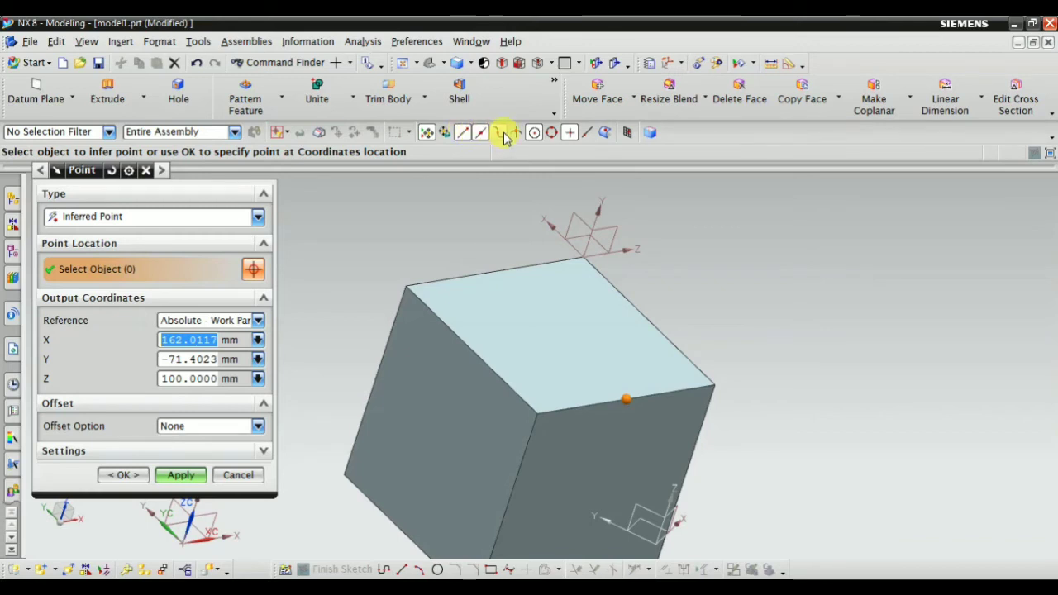
{"action": "left_click", "coordinate": [499, 133]}
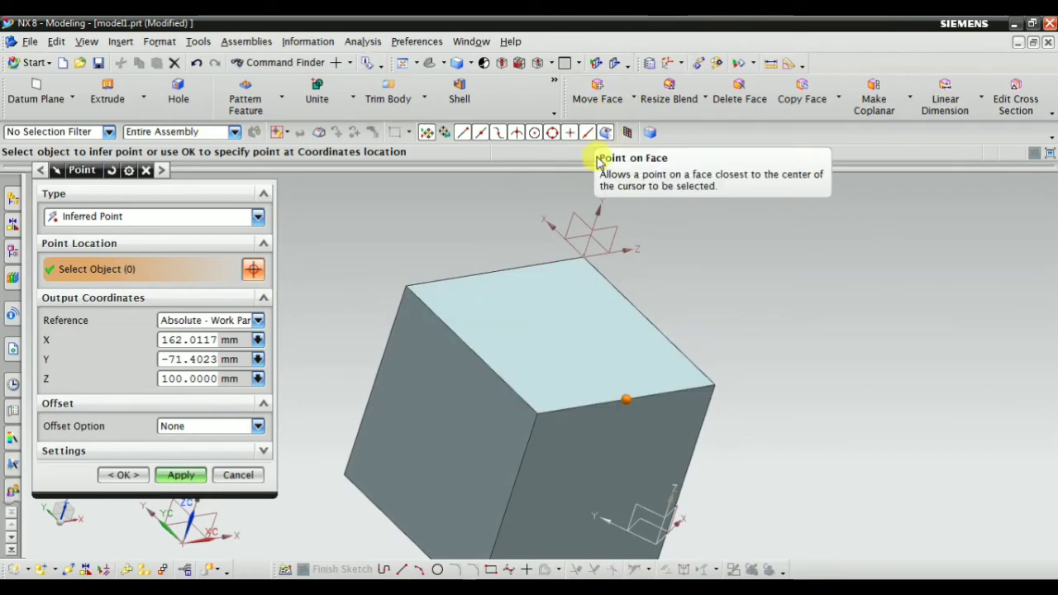
{"action": "left_click", "coordinate": [508, 296]}
{"action": "scroll", "coordinate": [522, 294], "scroll_direction": "up", "scroll_amount": 5}
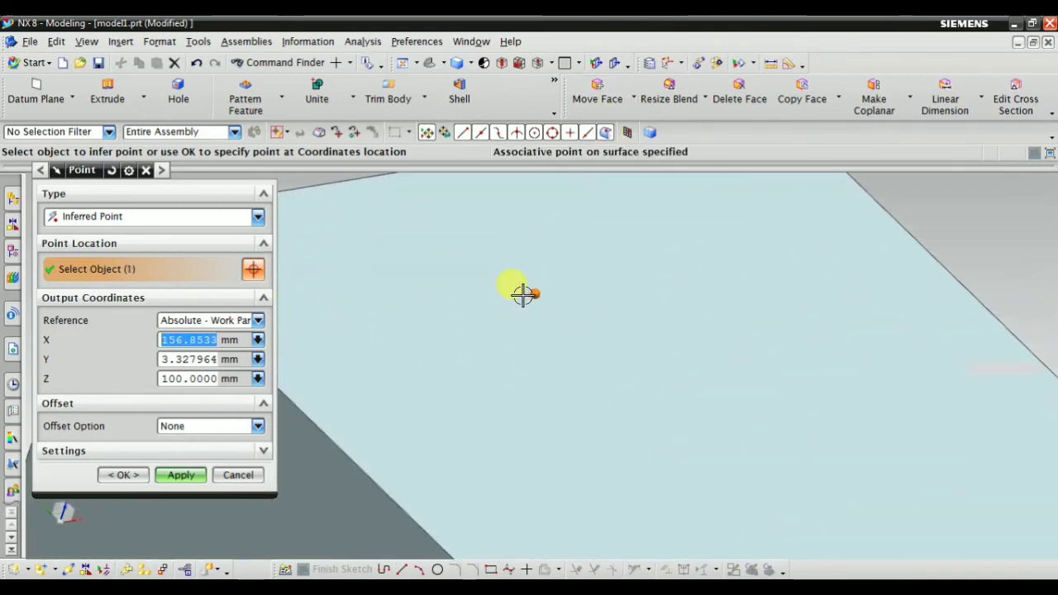
{"action": "scroll", "coordinate": [523, 294], "scroll_direction": "down", "scroll_amount": 5}
{"action": "left_click", "coordinate": [180, 475]}
{"action": "scroll", "coordinate": [480, 355], "scroll_direction": "down", "scroll_amount": 3}
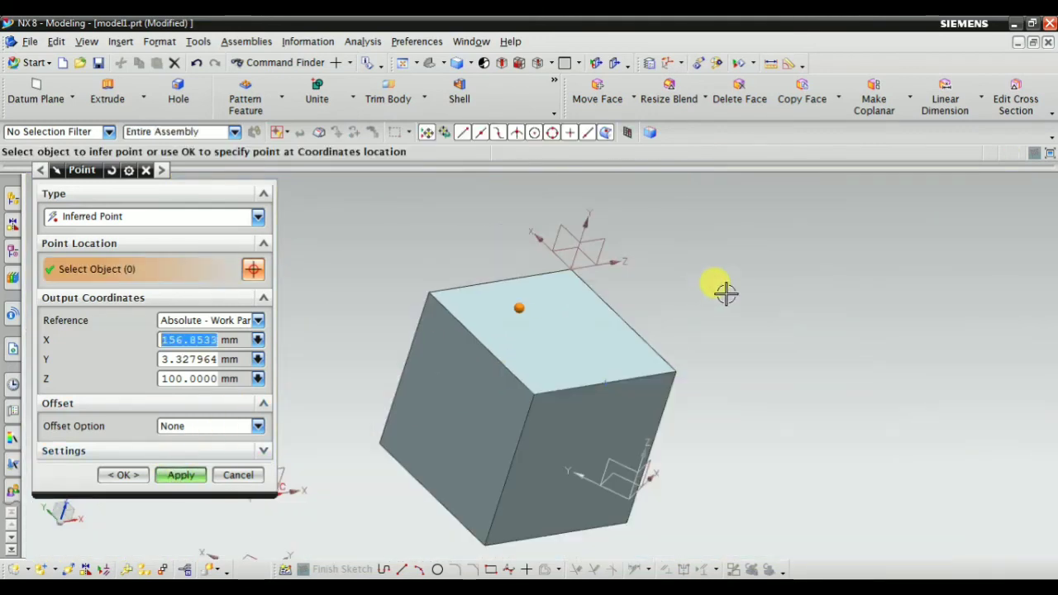
Create a second inferred point on the block's top face at about X 196.97, Y -26.20, Z 100 mm
{"action": "scroll", "coordinate": [657, 360], "scroll_direction": "up", "scroll_amount": 3}
{"action": "left_click", "coordinate": [576, 307]}
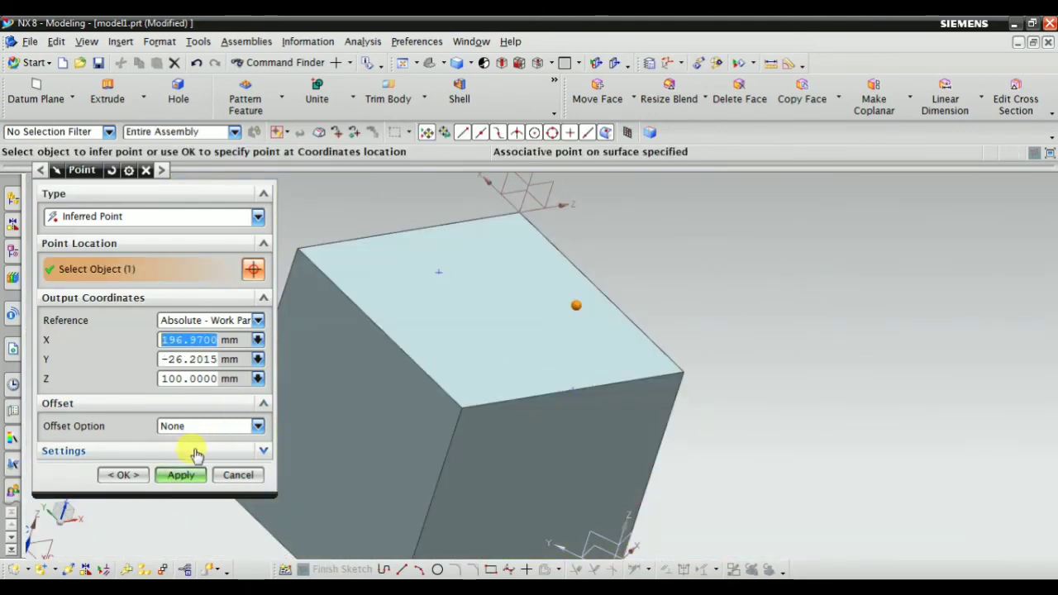
{"action": "left_click", "coordinate": [177, 474]}
Create an inferred point on the block's top edge at about X 112.01, Y -6.61, Z 100 mm using the Point On Curve choice
{"action": "middle_click_drag", "start_coordinate": [602, 342], "coordinate": [373, 358]}
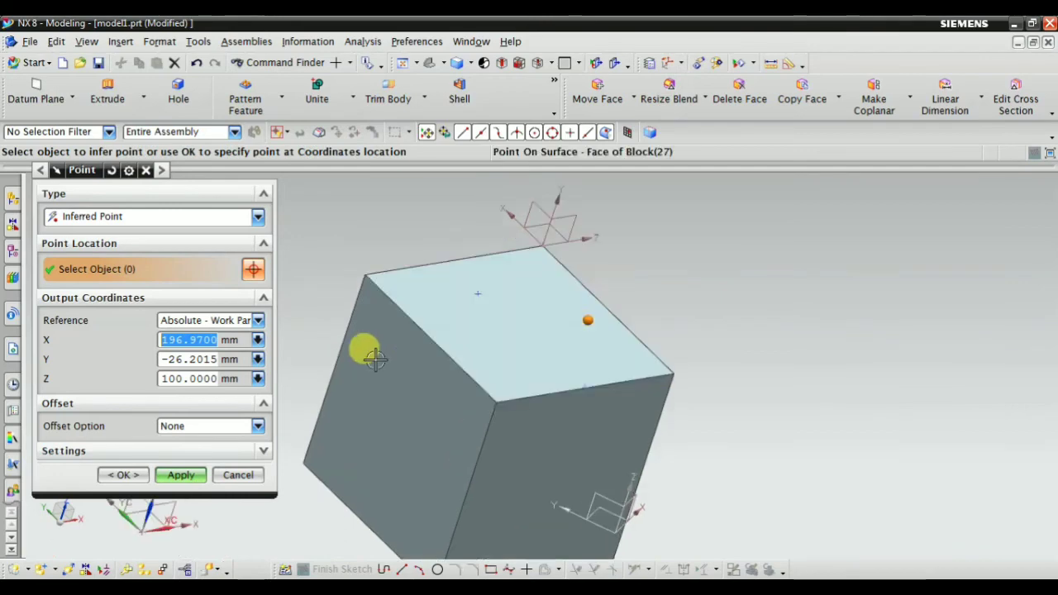
{"action": "scroll", "coordinate": [374, 357], "scroll_direction": "up", "scroll_amount": 2}
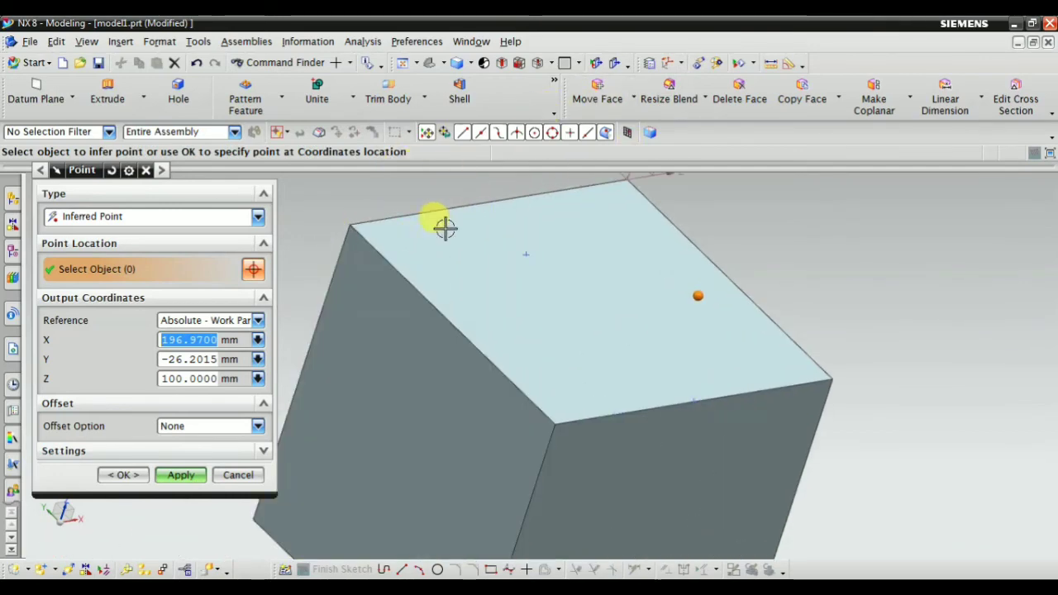
{"action": "scroll", "coordinate": [444, 229], "scroll_direction": "down", "scroll_amount": 2}
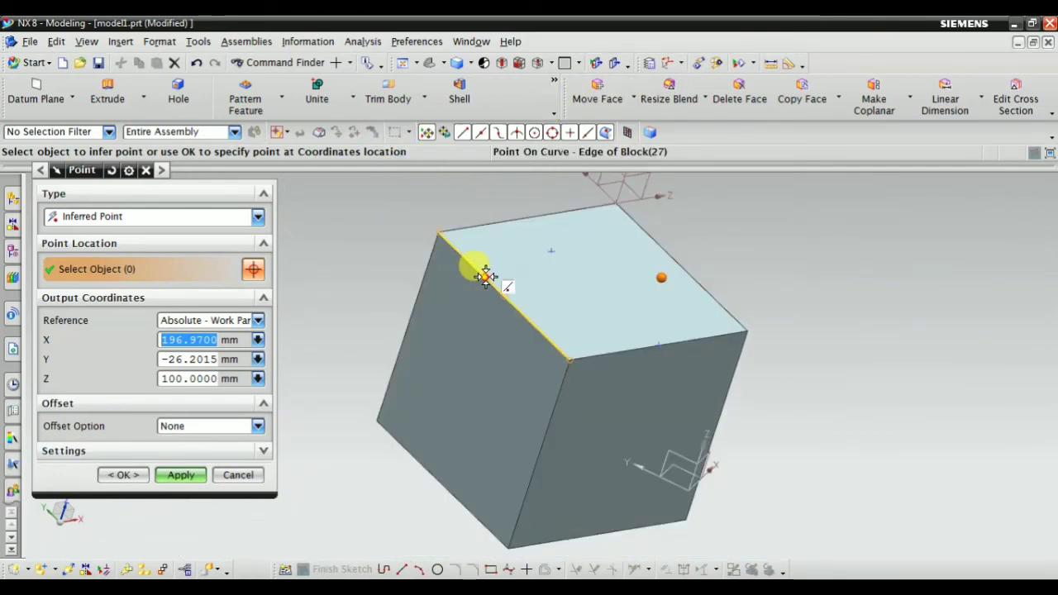
{"action": "left_click", "coordinate": [486, 275]}
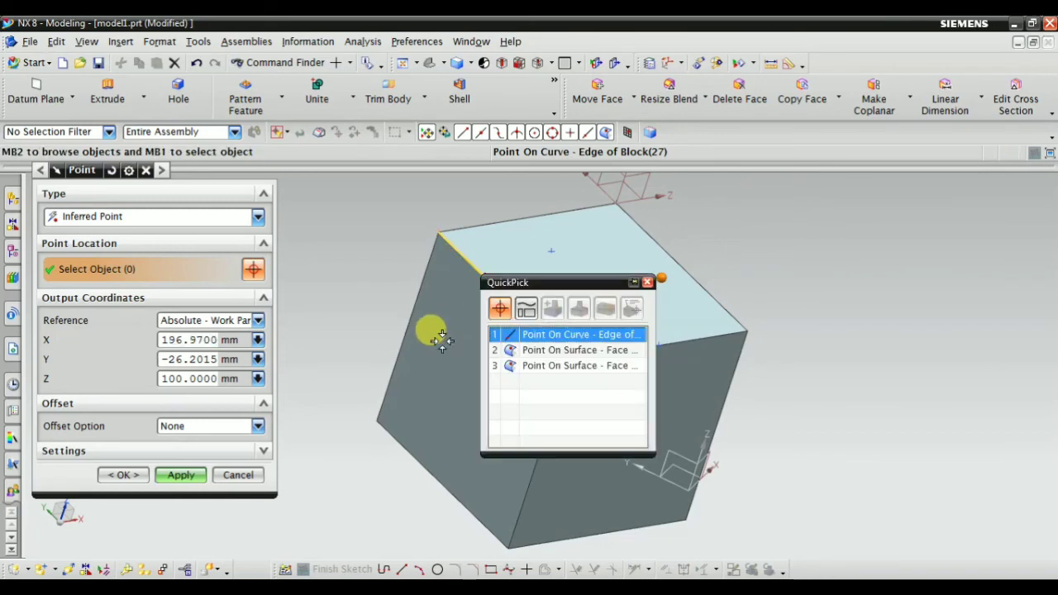
{"action": "left_click", "coordinate": [550, 333]}
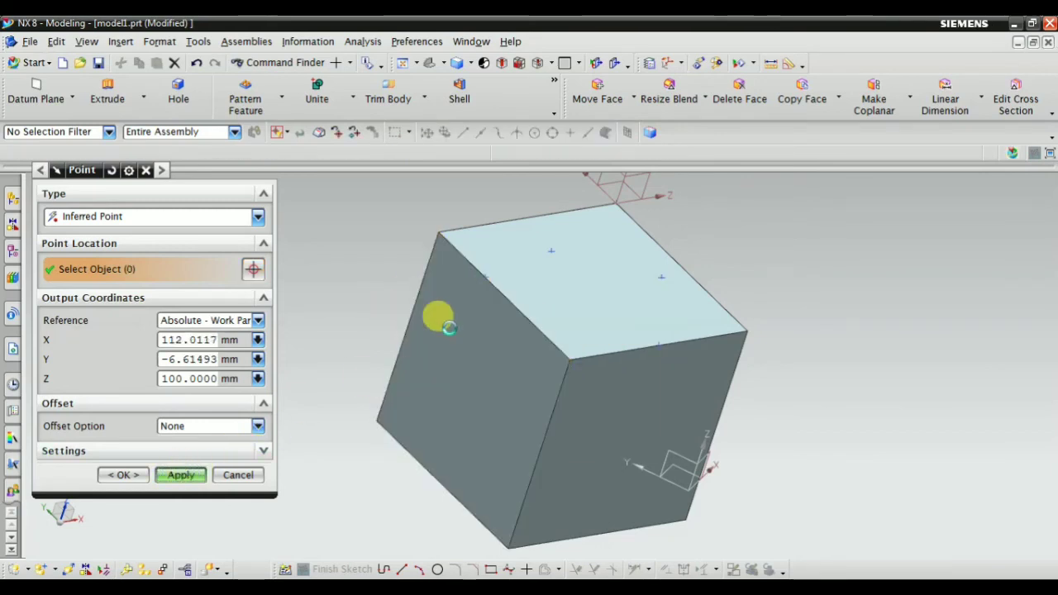
{"action": "scroll", "coordinate": [438, 314], "scroll_direction": "up", "scroll_amount": 2}
Create a Cursor Location point in empty space beside the block at about X 154.34, Y 187.37, Z 0 mm
{"action": "left_click", "coordinate": [137, 216]}
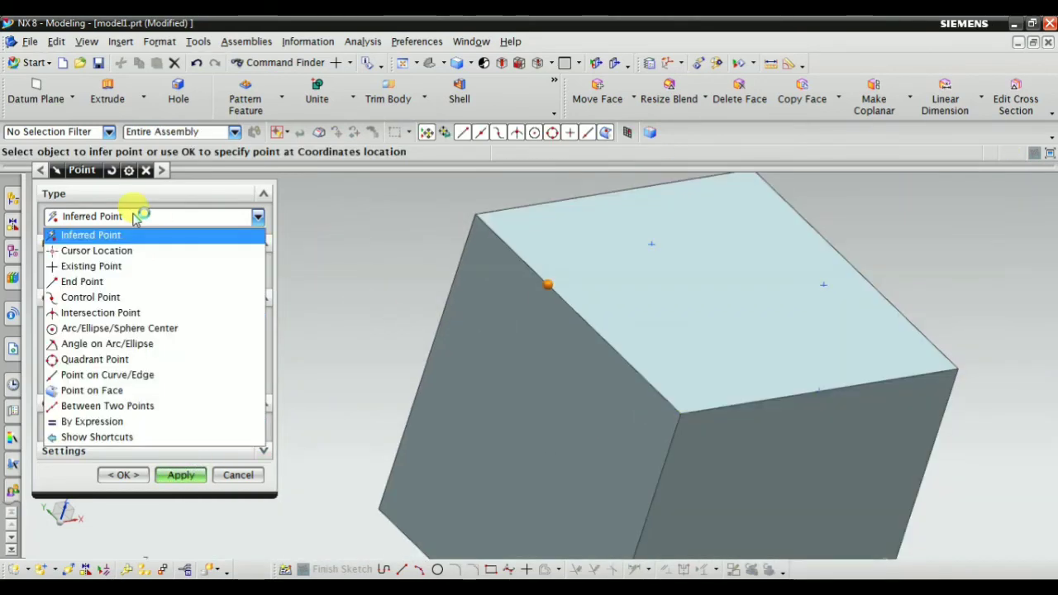
{"action": "left_click", "coordinate": [124, 253]}
{"action": "scroll", "coordinate": [579, 351], "scroll_direction": "down", "scroll_amount": 3}
{"action": "scroll", "coordinate": [372, 270], "scroll_direction": "up", "scroll_amount": 3}
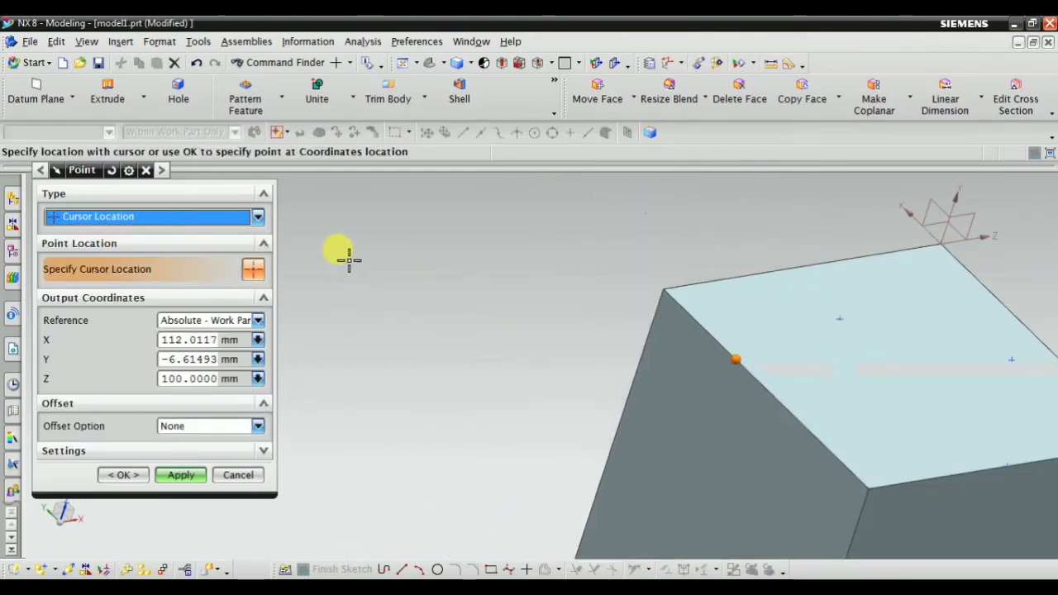
{"action": "left_click", "coordinate": [358, 248]}
{"action": "left_click", "coordinate": [185, 485]}
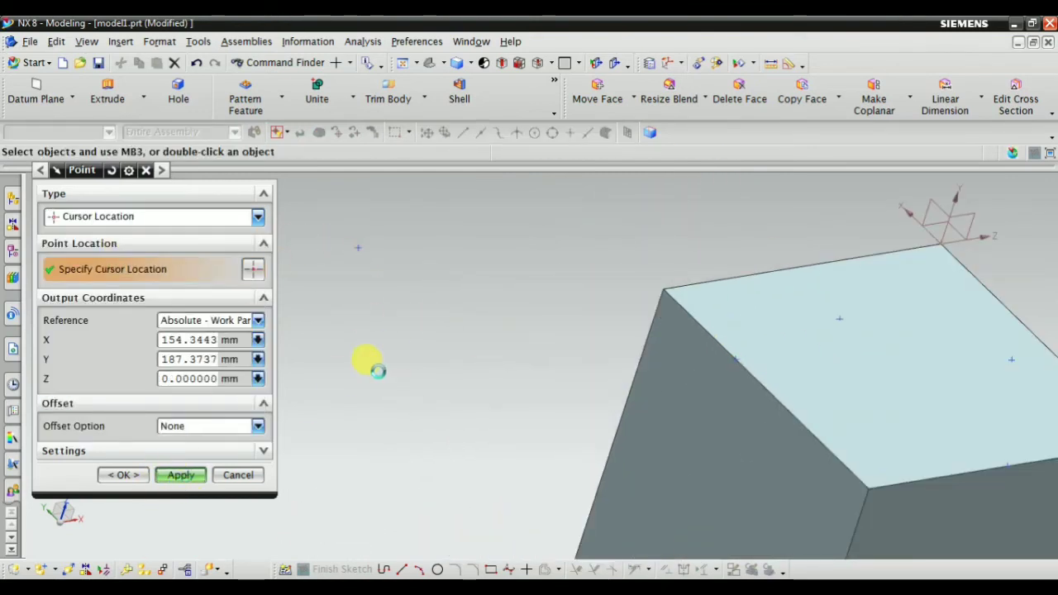
Create a point of type Existing Point on the top-face point at about X 156.85, Y 3.33, Z 100 mm
{"action": "left_click", "coordinate": [91, 217]}
{"action": "left_click", "coordinate": [99, 253]}
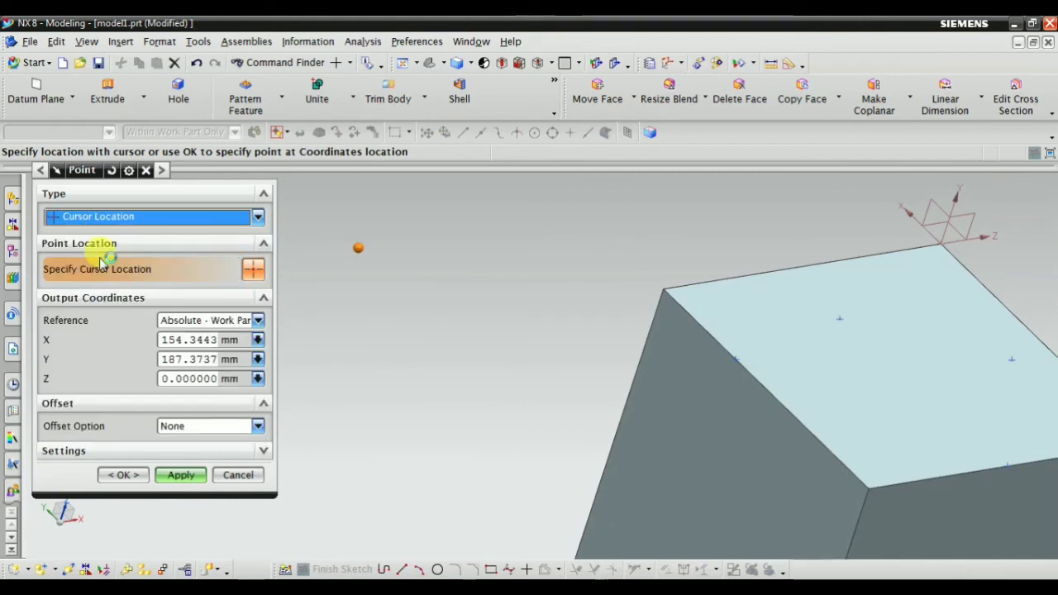
{"action": "left_click", "coordinate": [99, 216]}
{"action": "left_click", "coordinate": [104, 267]}
{"action": "scroll", "coordinate": [458, 325], "scroll_direction": "down", "scroll_amount": 3}
{"action": "scroll", "coordinate": [627, 408], "scroll_direction": "up", "scroll_amount": 2}
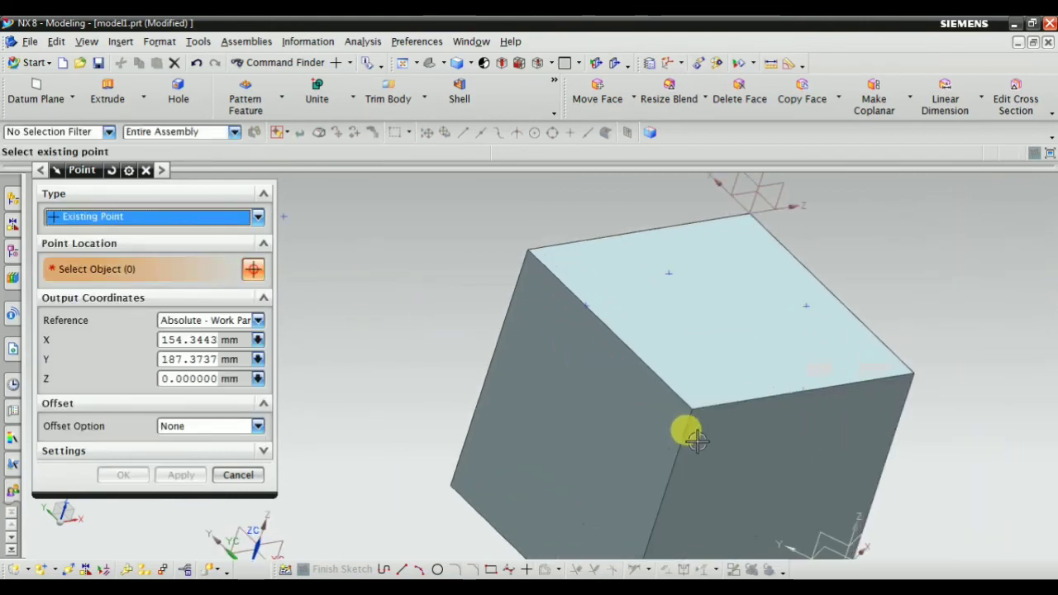
{"action": "left_click", "coordinate": [668, 274]}
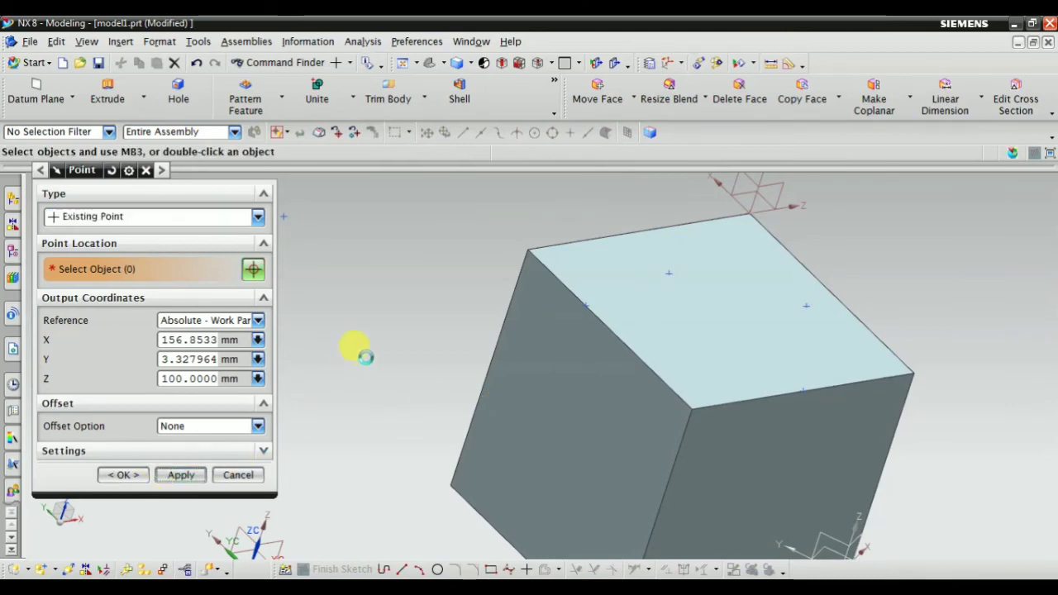
Create an End Point type point at the block's bottom corner at X 112.0117, Y -71.4023, Z 0 mm
{"action": "left_click", "coordinate": [105, 216]}
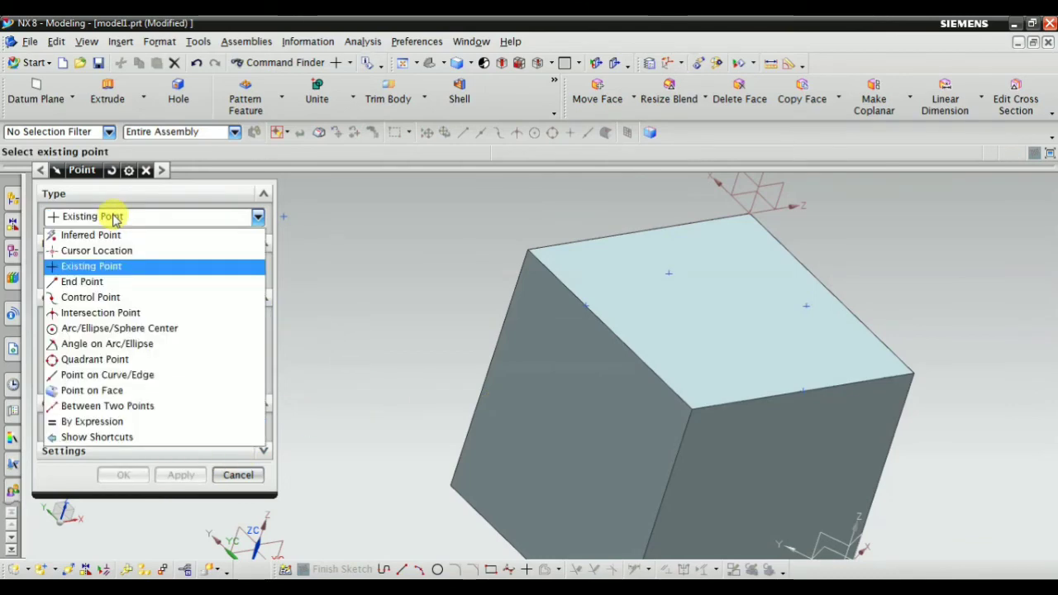
{"action": "left_click", "coordinate": [112, 282]}
{"action": "middle_click_drag", "start_coordinate": [414, 289], "coordinate": [635, 437]}
{"action": "left_click", "coordinate": [641, 381]}
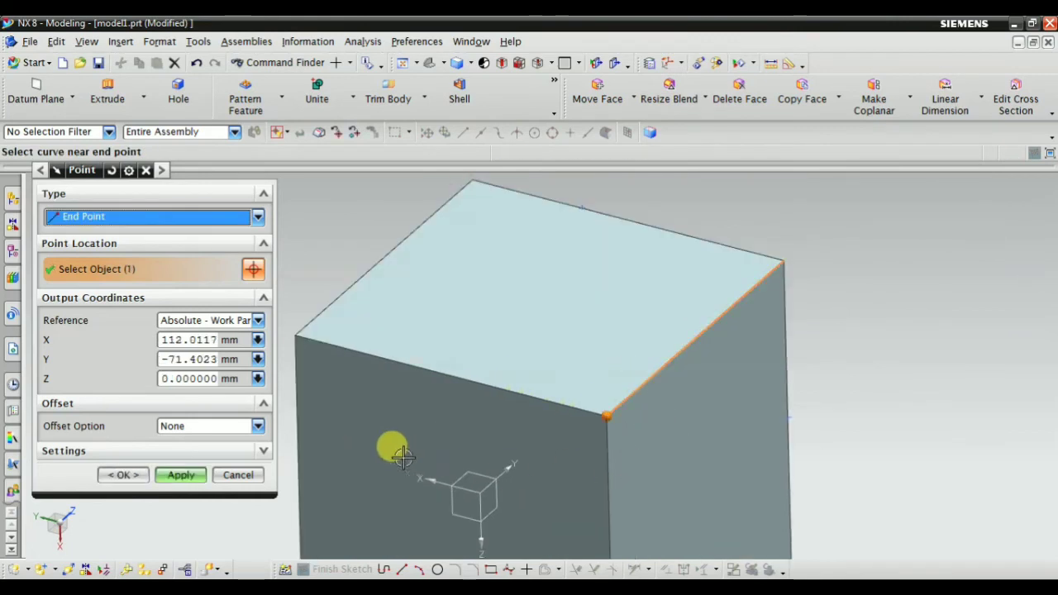
{"action": "left_click", "coordinate": [181, 475]}
{"action": "scroll", "coordinate": [608, 417], "scroll_direction": "up", "scroll_amount": 2}
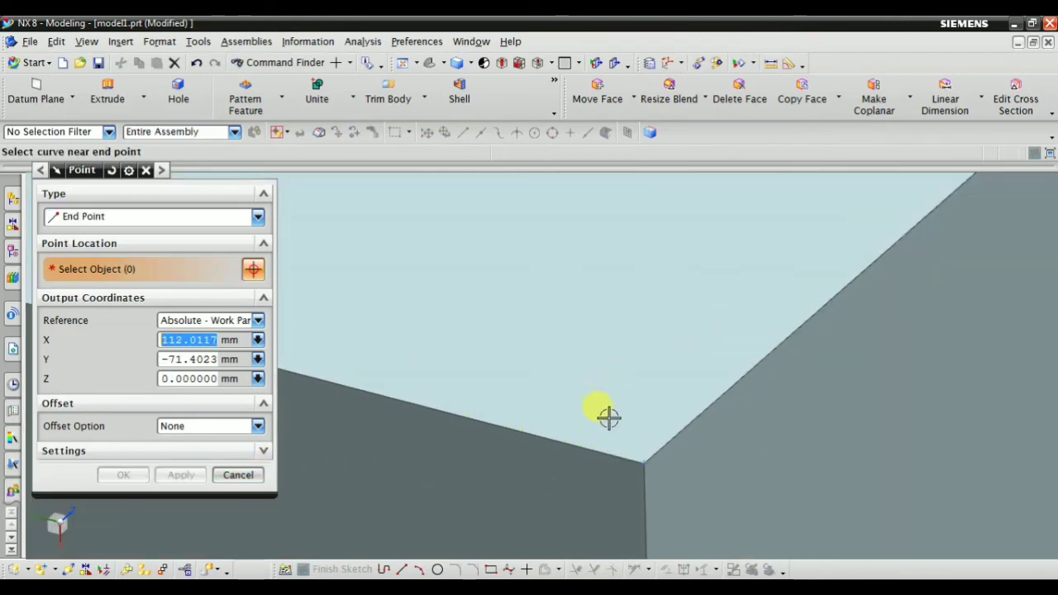
{"action": "scroll", "coordinate": [654, 438], "scroll_direction": "down", "scroll_amount": 1}
{"action": "scroll", "coordinate": [666, 446], "scroll_direction": "down", "scroll_amount": 3}
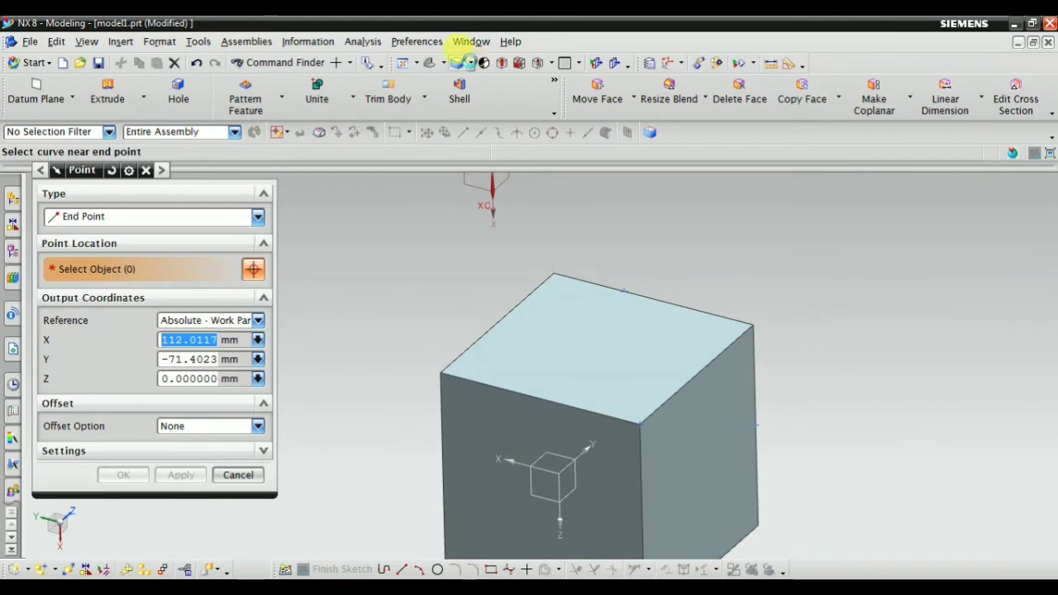
Examine the end point at the block's corner in wireframe display, and return the block to shaded display with edges
{"action": "left_click", "coordinate": [469, 62]}
{"action": "left_click", "coordinate": [496, 149]}
{"action": "scroll", "coordinate": [612, 373], "scroll_direction": "up", "scroll_amount": 4}
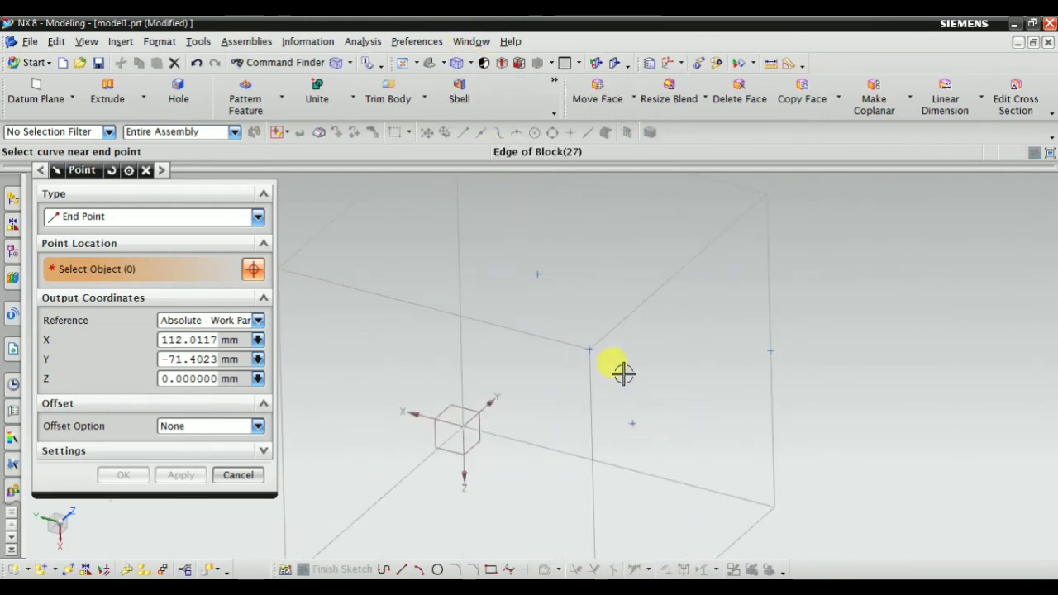
{"action": "scroll", "coordinate": [579, 347], "scroll_direction": "up", "scroll_amount": 5}
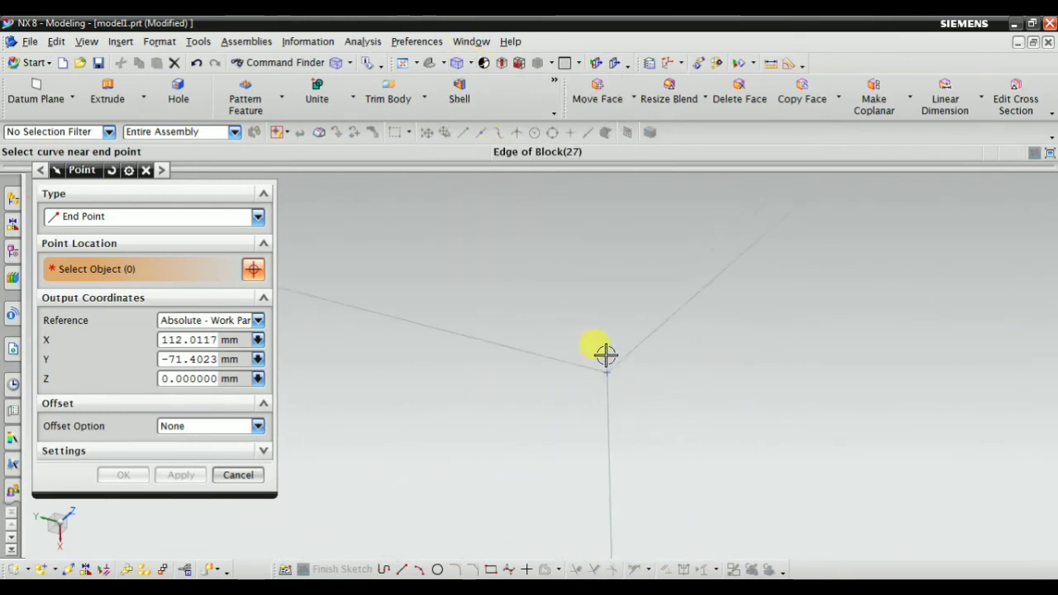
{"action": "left_click", "coordinate": [468, 63]}
{"action": "left_click", "coordinate": [504, 82]}
{"action": "scroll", "coordinate": [579, 248], "scroll_direction": "down", "scroll_amount": 5}
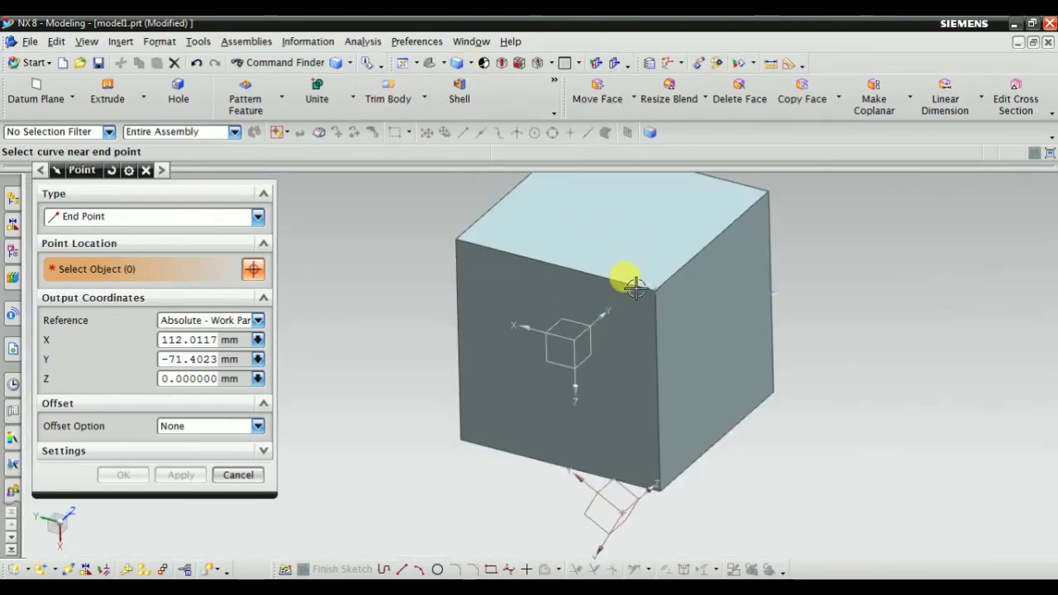
Create a Control Point type point at the midpoint of the light-shaded face's edge at about X 162.01, Y 28.60, Z 0 mm
{"action": "left_click", "coordinate": [83, 217]}
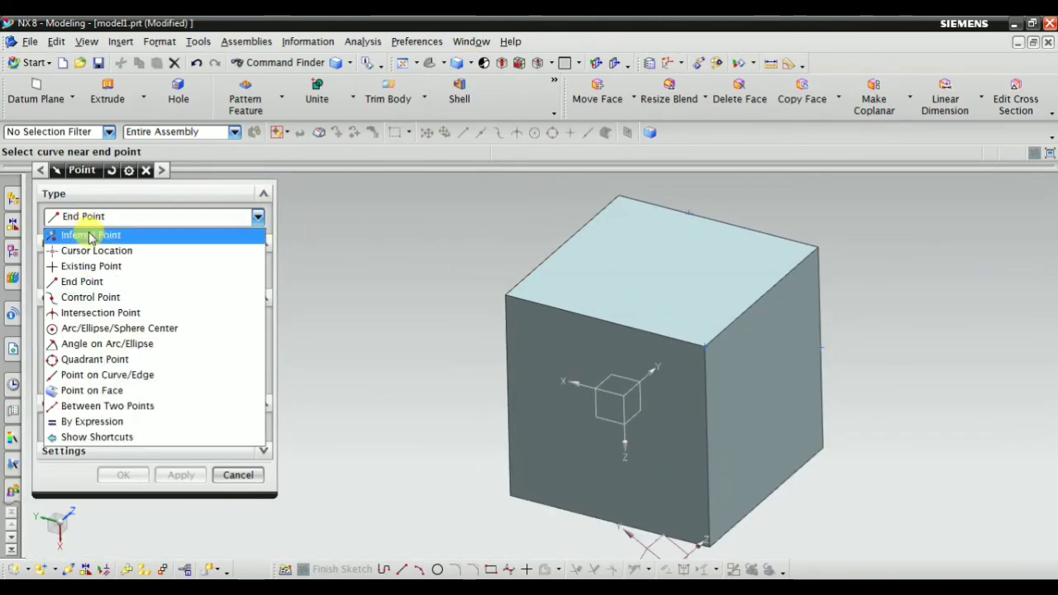
{"action": "left_click", "coordinate": [91, 297]}
{"action": "middle_click_drag", "start_coordinate": [563, 397], "coordinate": [636, 397]}
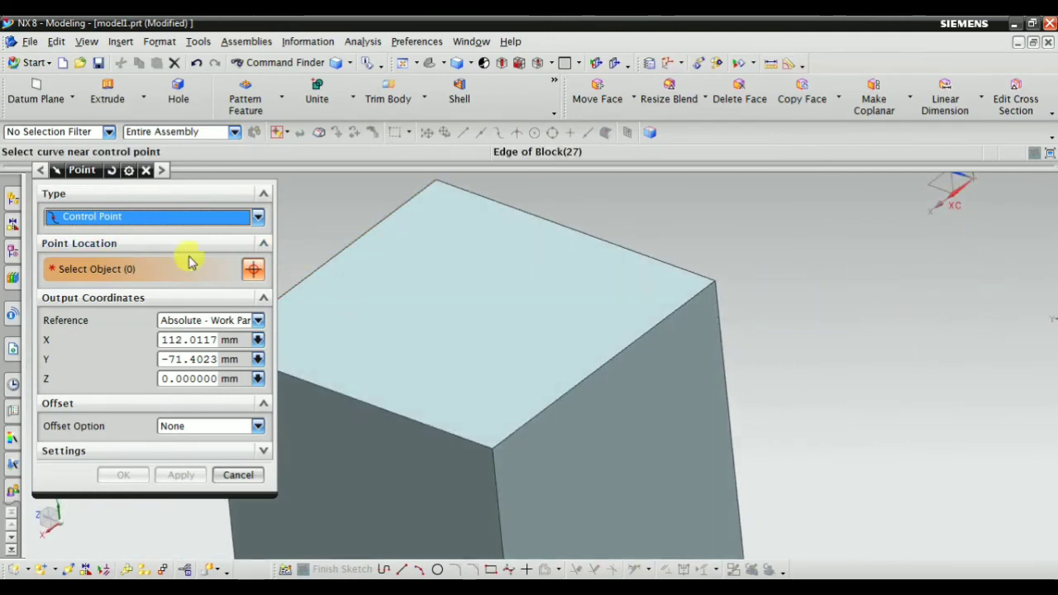
{"action": "left_click", "coordinate": [612, 357]}
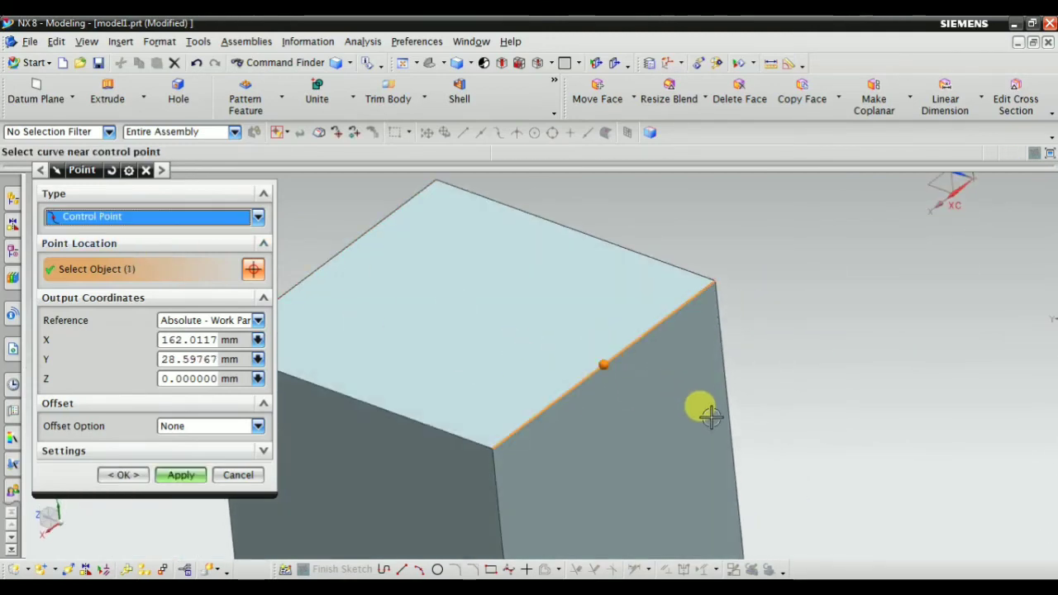
{"action": "left_click", "coordinate": [182, 475]}
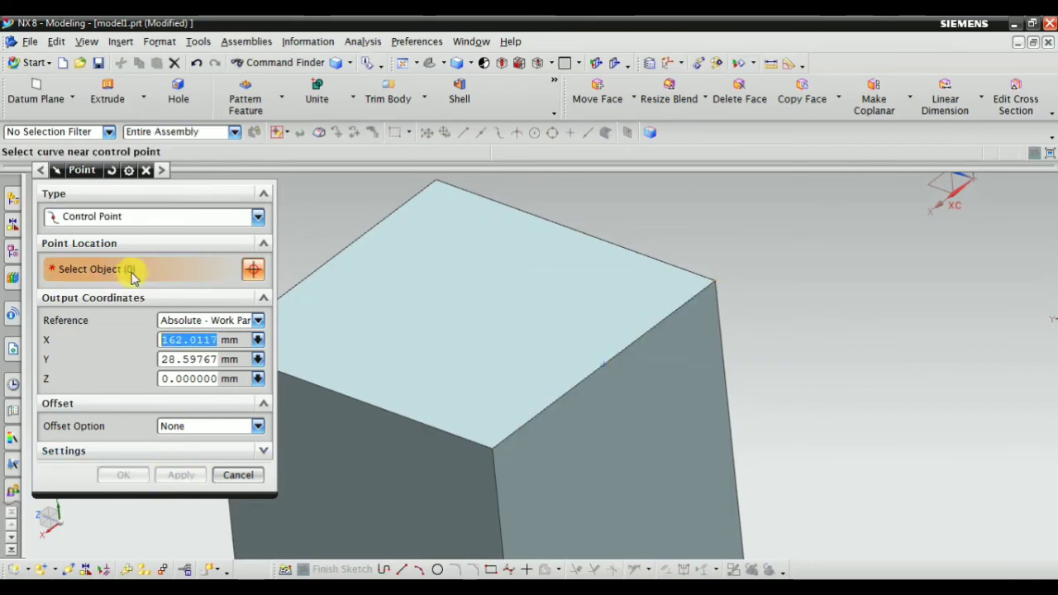
{"action": "left_click", "coordinate": [138, 217]}
{"action": "left_click", "coordinate": [137, 312]}
{"action": "middle_click_drag", "start_coordinate": [397, 364], "coordinate": [538, 397]}
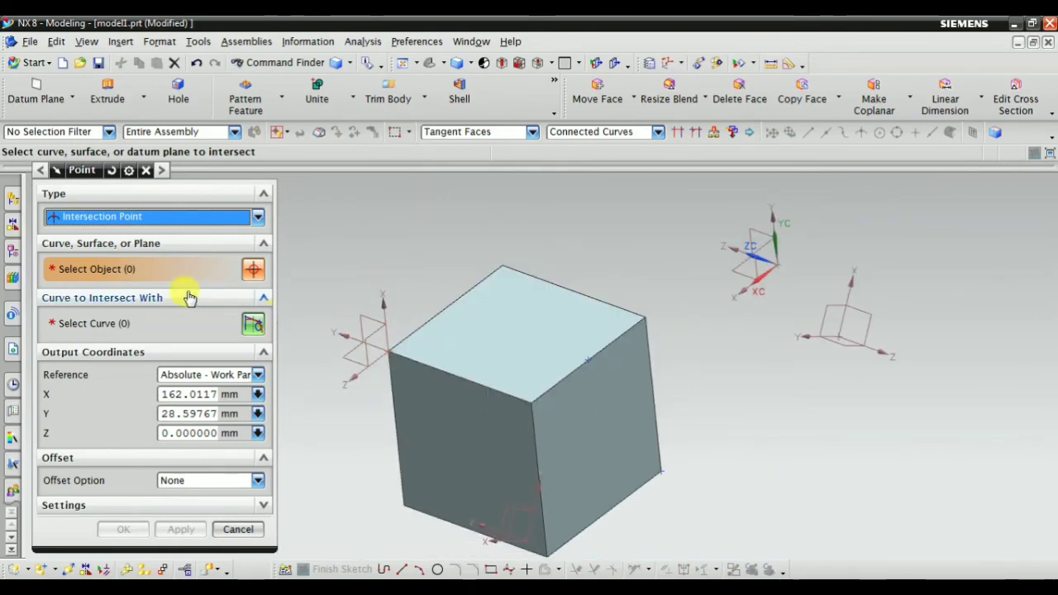
{"action": "middle_click_drag", "start_coordinate": [520, 385], "coordinate": [576, 385]}
{"action": "scroll", "coordinate": [576, 385], "scroll_direction": "down", "scroll_amount": 3}
{"action": "scroll", "coordinate": [608, 324], "scroll_direction": "up", "scroll_amount": 3}
{"action": "scroll", "coordinate": [537, 281], "scroll_direction": "down", "scroll_amount": 3}
{"action": "scroll", "coordinate": [430, 283], "scroll_direction": "up", "scroll_amount": 3}
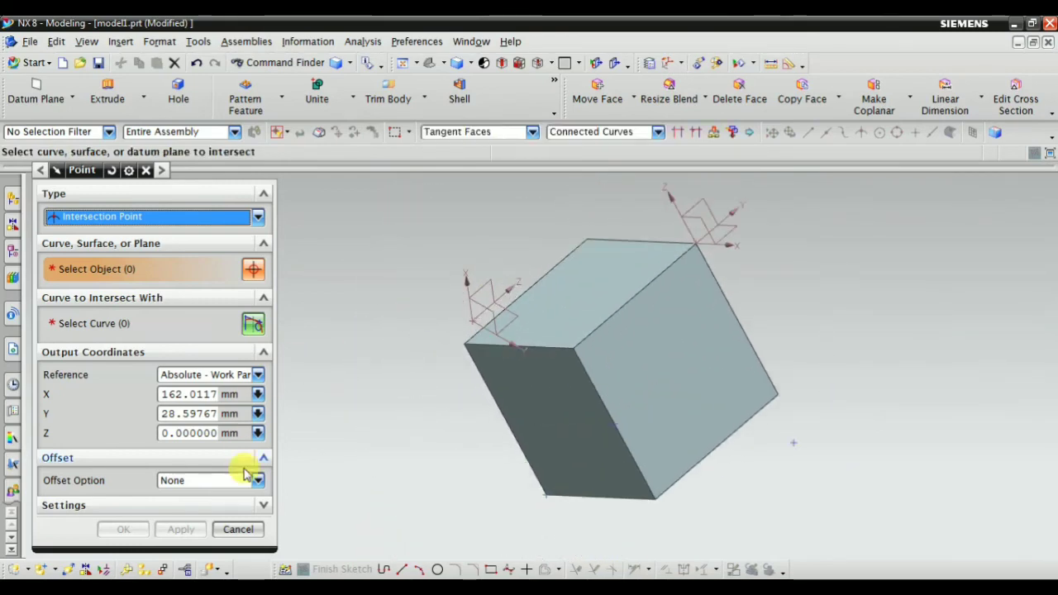
{"action": "middle_click_drag", "start_coordinate": [504, 421], "coordinate": [558, 400]}
{"action": "scroll", "coordinate": [558, 401], "scroll_direction": "up", "scroll_amount": 2}
{"action": "left_click", "coordinate": [238, 530]}
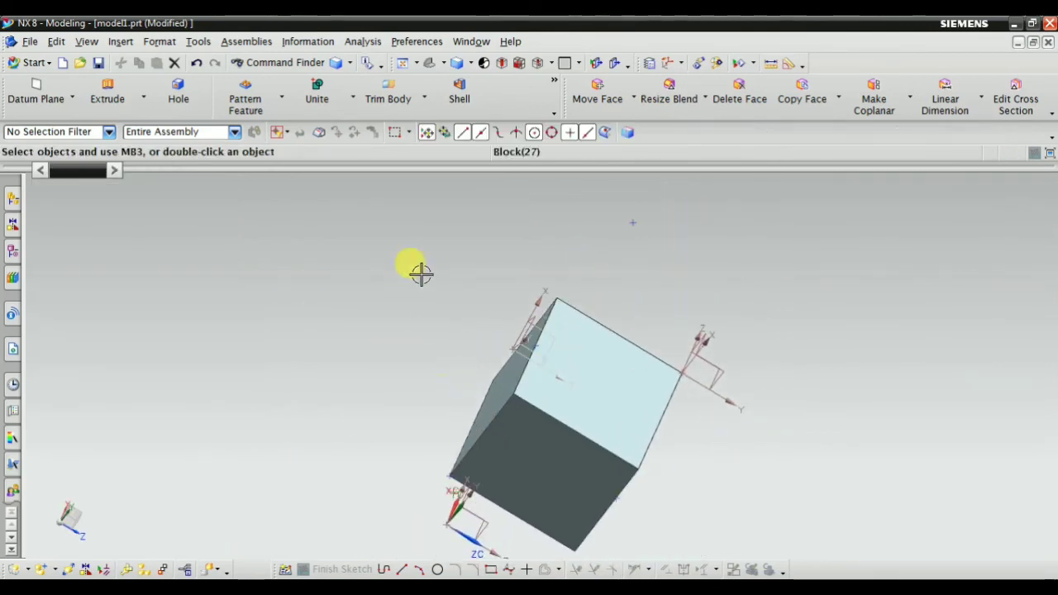
Start a sketch in the task environment on the block's light-shaded face
{"action": "left_click", "coordinate": [121, 42]}
{"action": "left_click", "coordinate": [165, 78]}
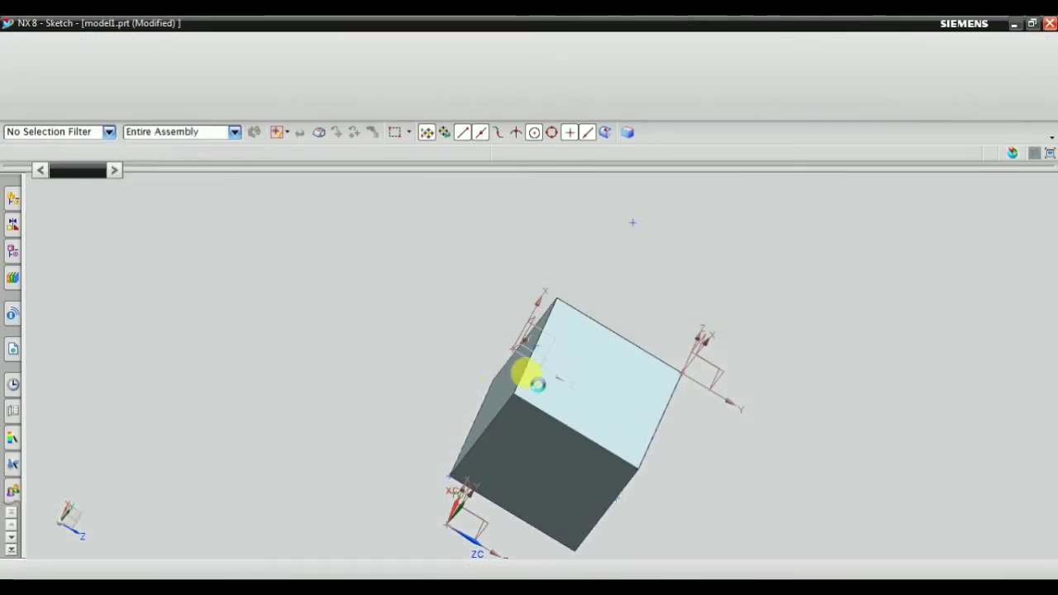
{"action": "left_click", "coordinate": [593, 366]}
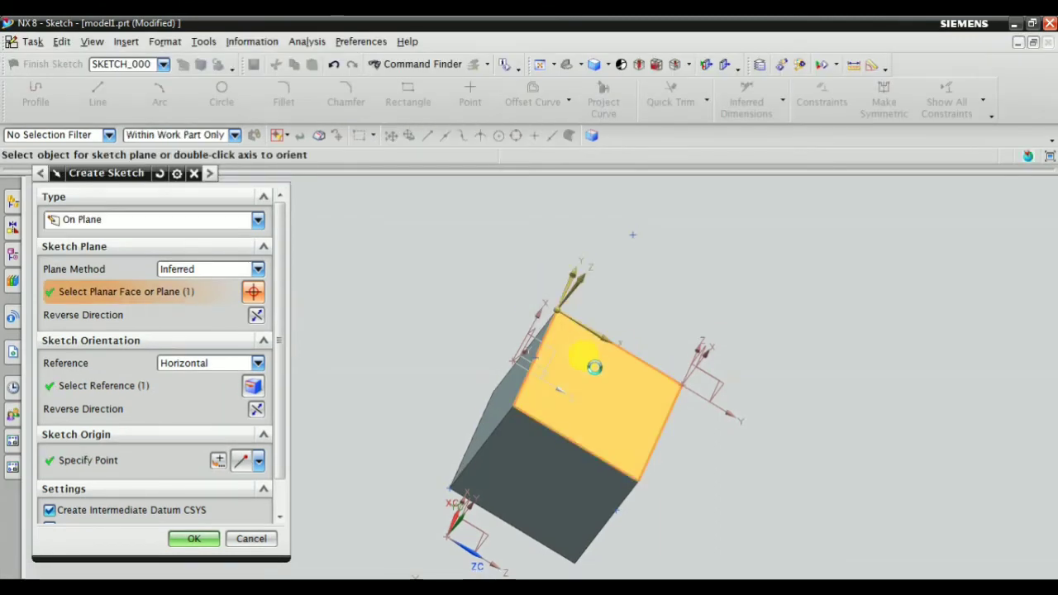
{"action": "left_click", "coordinate": [188, 556]}
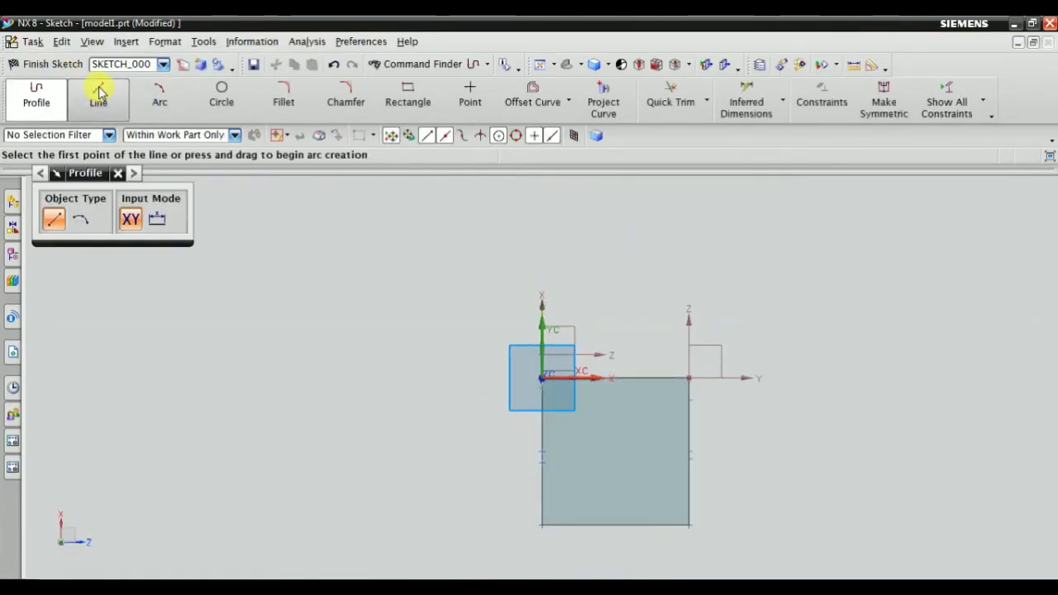
Sketch a sloping line about 70 mm long at about 46° across the block face
{"action": "left_click", "coordinate": [100, 91]}
{"action": "scroll", "coordinate": [612, 428], "scroll_direction": "up", "scroll_amount": 3}
{"action": "left_click", "coordinate": [534, 502]}
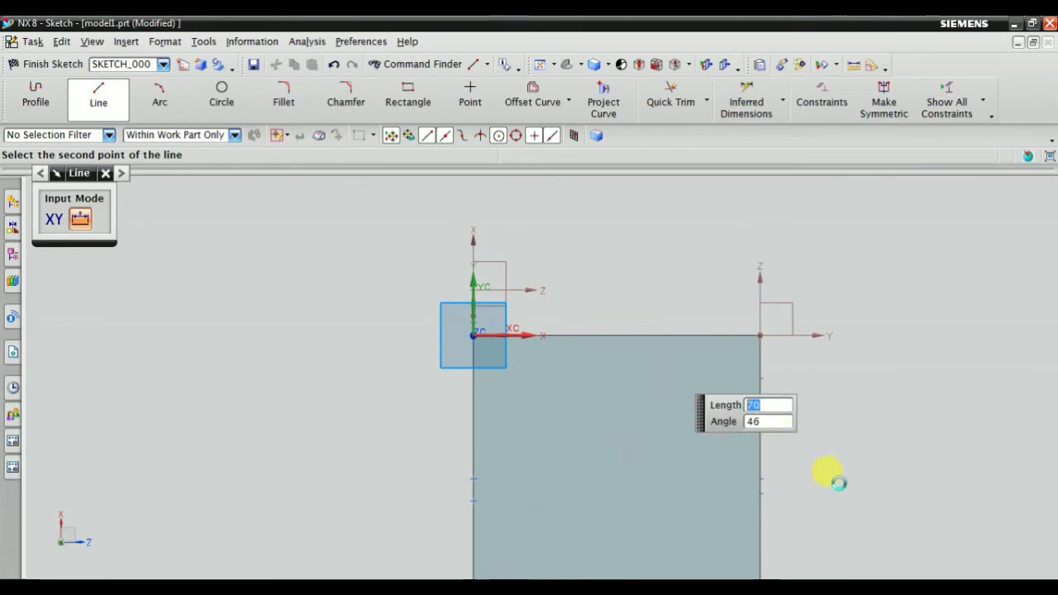
{"action": "left_click", "coordinate": [668, 374]}
Sketch a second line about 63 mm long at about 307.5° crossing the first one, and finish the sketch
{"action": "left_click", "coordinate": [97, 96]}
{"action": "left_click", "coordinate": [102, 99]}
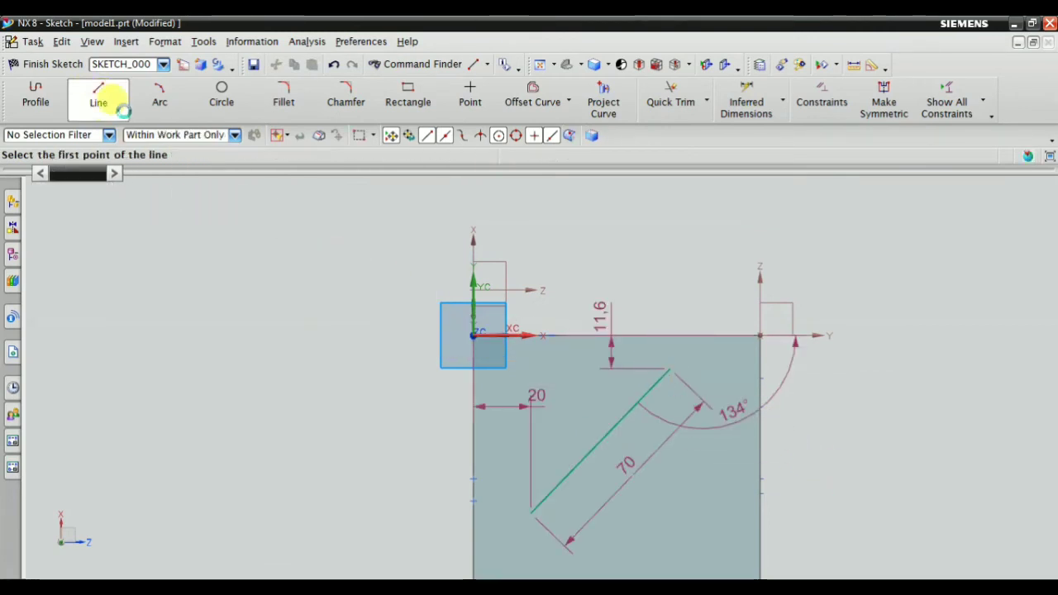
{"action": "scroll", "coordinate": [629, 449], "scroll_direction": "up", "scroll_amount": 4}
{"action": "left_click", "coordinate": [507, 333]}
{"action": "left_click", "coordinate": [692, 553]}
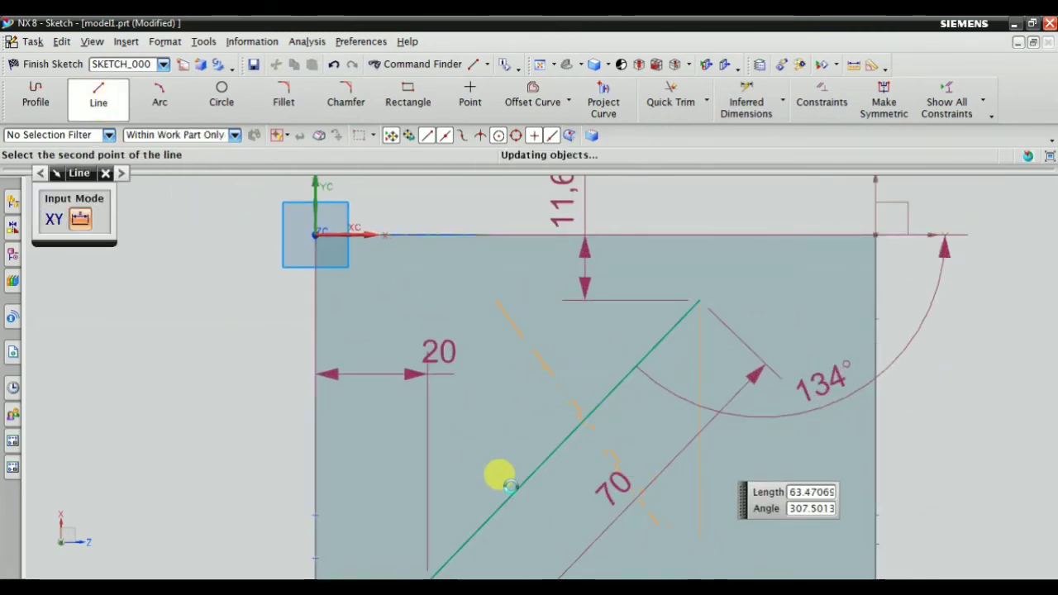
{"action": "key", "text": "Escape"}
{"action": "left_click", "coordinate": [49, 64]}
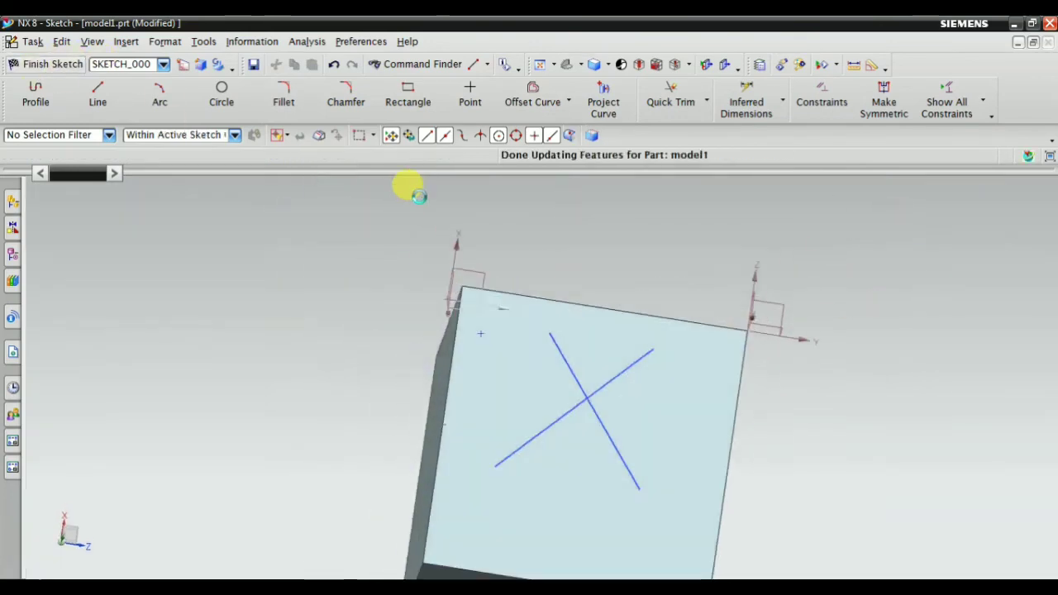
Create an Intersection Point type point where the two sketch lines cross, at about X 179.33, Y 28.60, Z 48.31 mm
{"action": "middle_click_drag", "start_coordinate": [634, 366], "coordinate": [611, 348]}
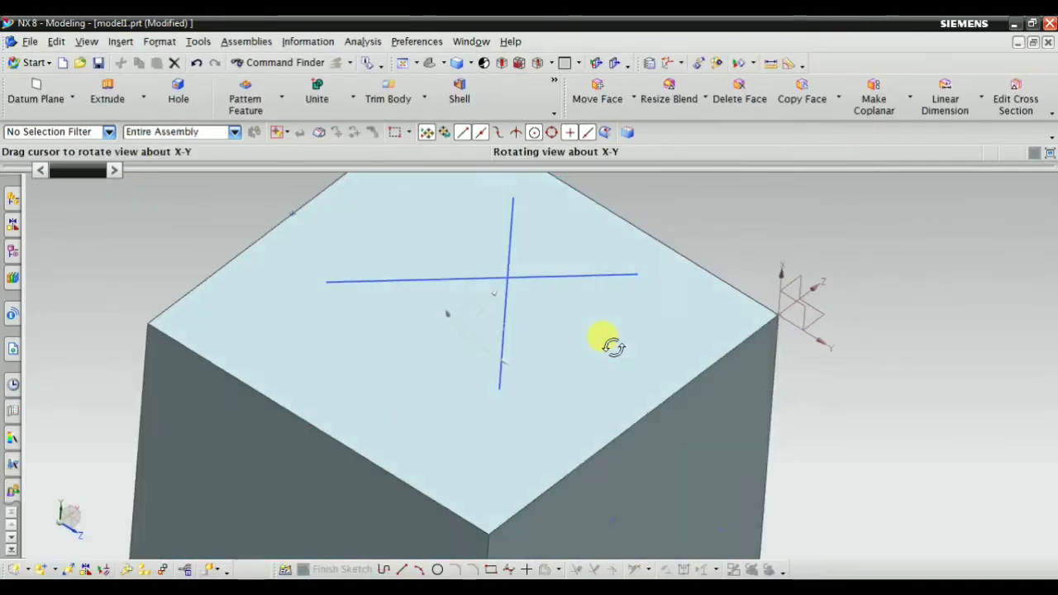
{"action": "middle_click_drag", "start_coordinate": [465, 234], "coordinate": [588, 300]}
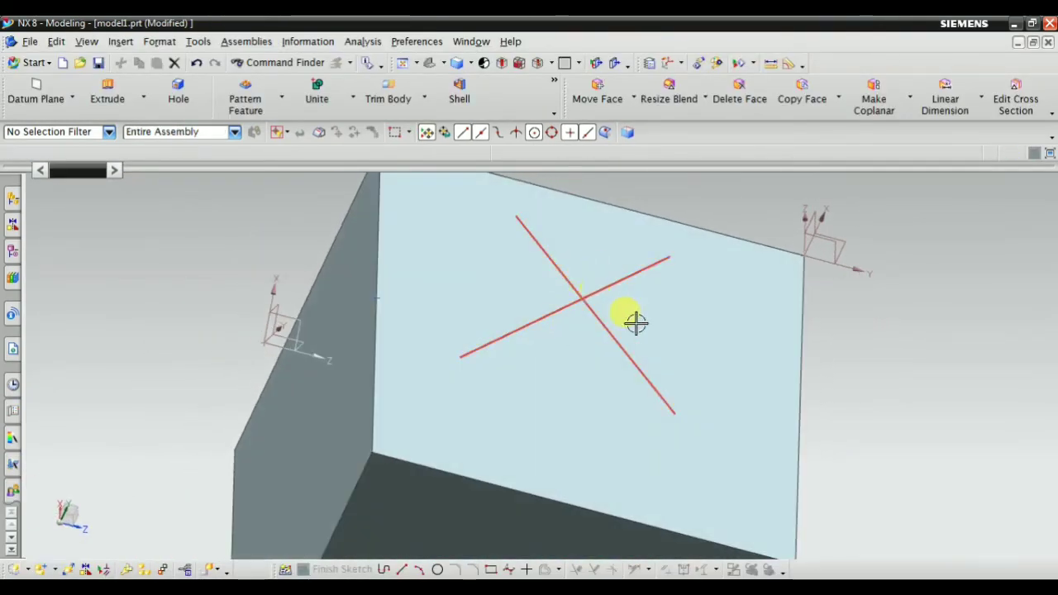
{"action": "scroll", "coordinate": [636, 322], "scroll_direction": "down", "scroll_amount": 3}
{"action": "left_click", "coordinate": [121, 42]}
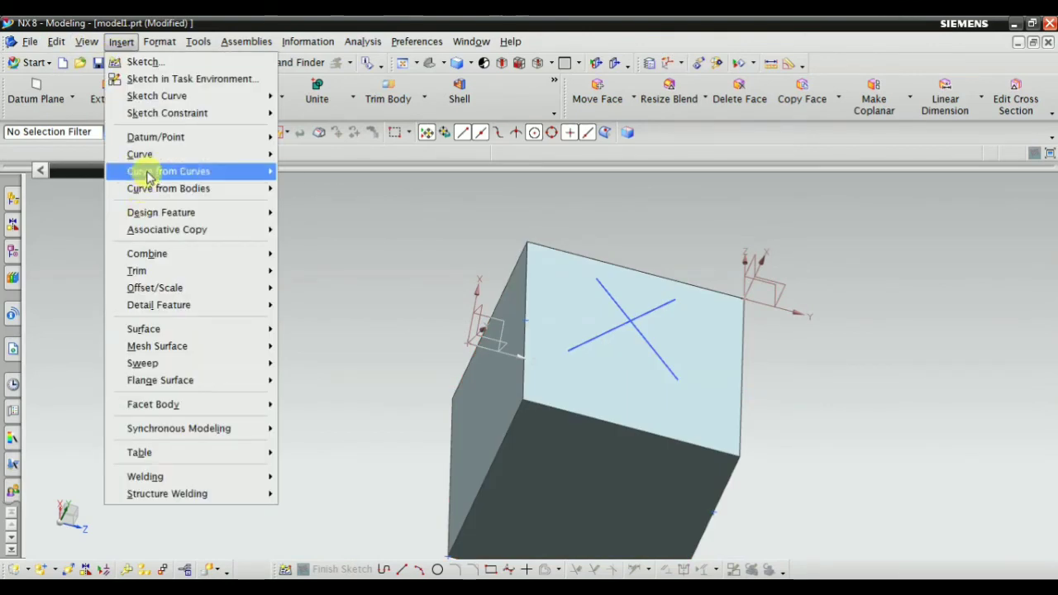
{"action": "mouse_move", "coordinate": [169, 138]}
{"action": "left_click", "coordinate": [311, 198]}
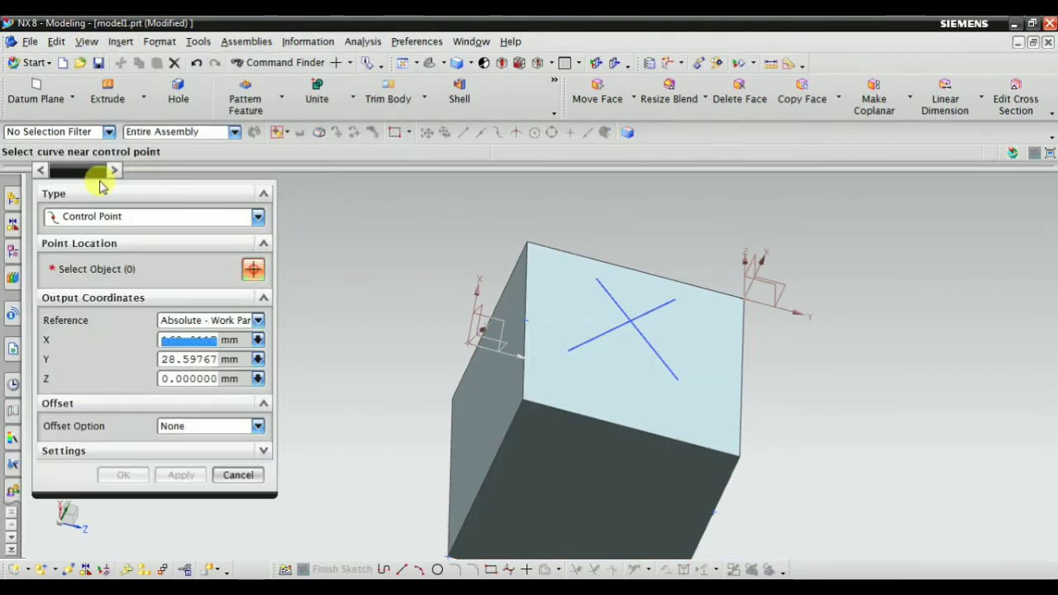
{"action": "left_click", "coordinate": [258, 216]}
{"action": "left_click", "coordinate": [124, 314]}
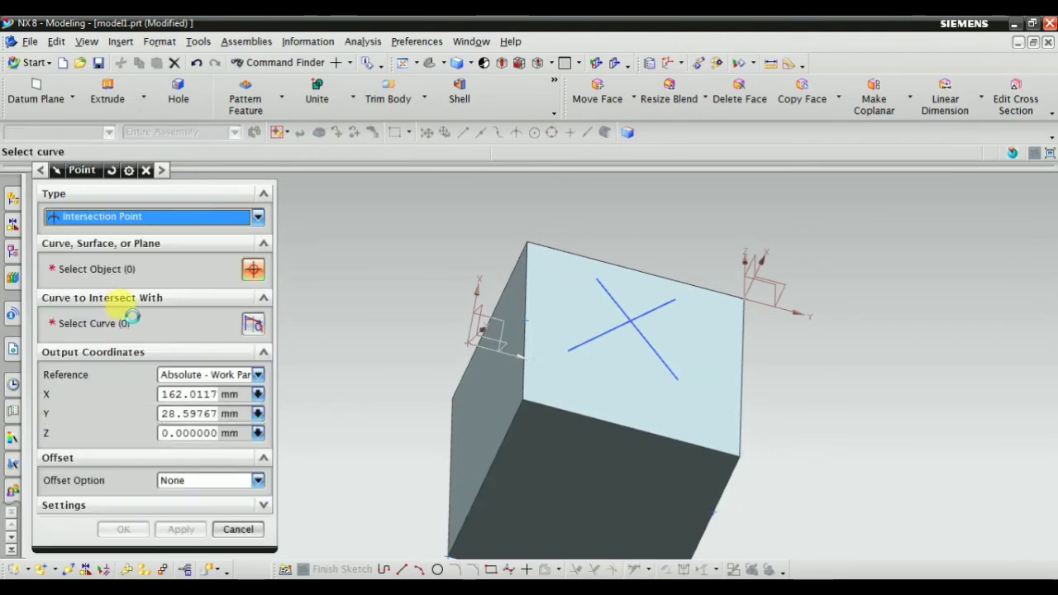
{"action": "scroll", "coordinate": [622, 316], "scroll_direction": "up", "scroll_amount": 3}
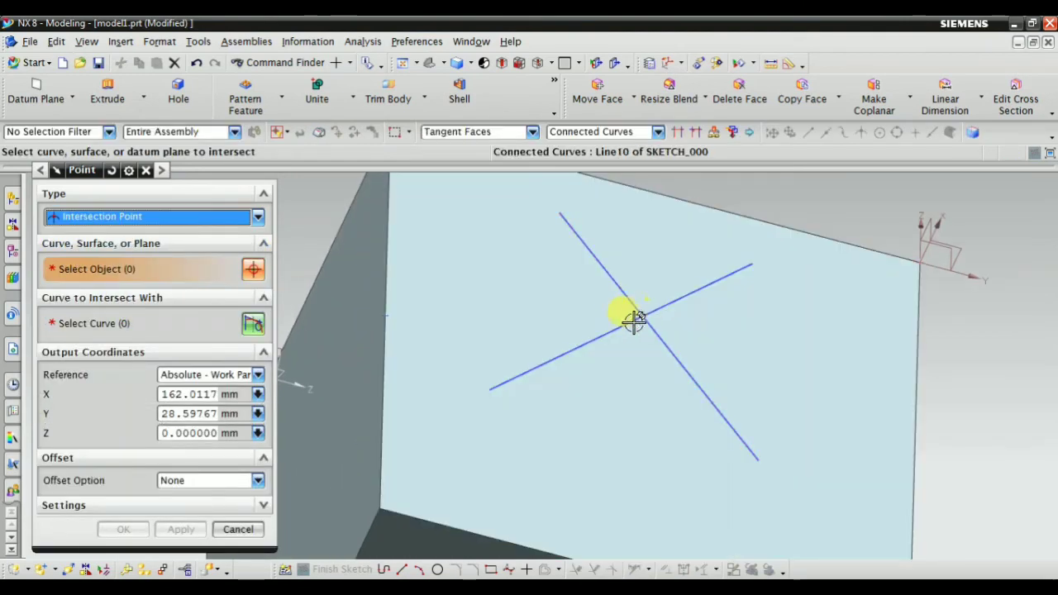
{"action": "left_click", "coordinate": [584, 343]}
{"action": "left_click", "coordinate": [170, 341]}
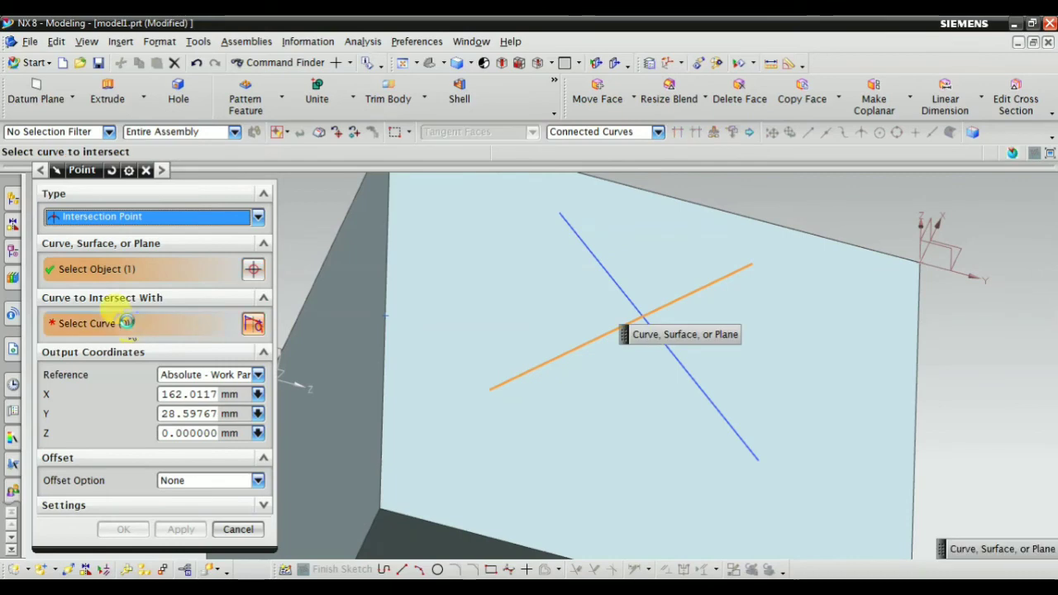
{"action": "left_click", "coordinate": [680, 368]}
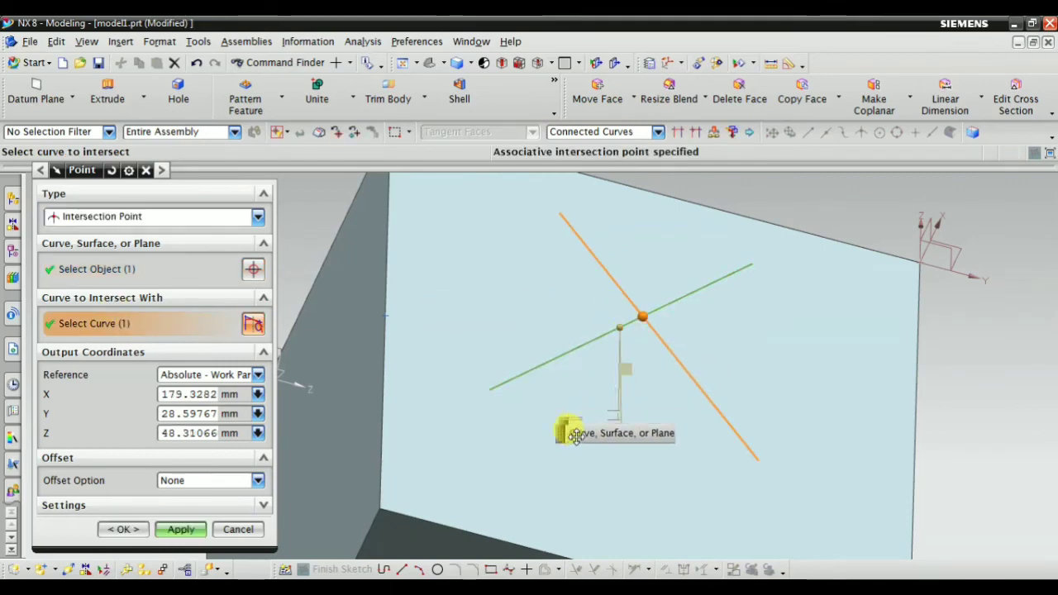
{"action": "scroll", "coordinate": [650, 299], "scroll_direction": "up", "scroll_amount": 2}
{"action": "scroll", "coordinate": [650, 299], "scroll_direction": "up", "scroll_amount": 2}
{"action": "scroll", "coordinate": [649, 267], "scroll_direction": "down", "scroll_amount": 2}
{"action": "scroll", "coordinate": [686, 326], "scroll_direction": "down", "scroll_amount": 2}
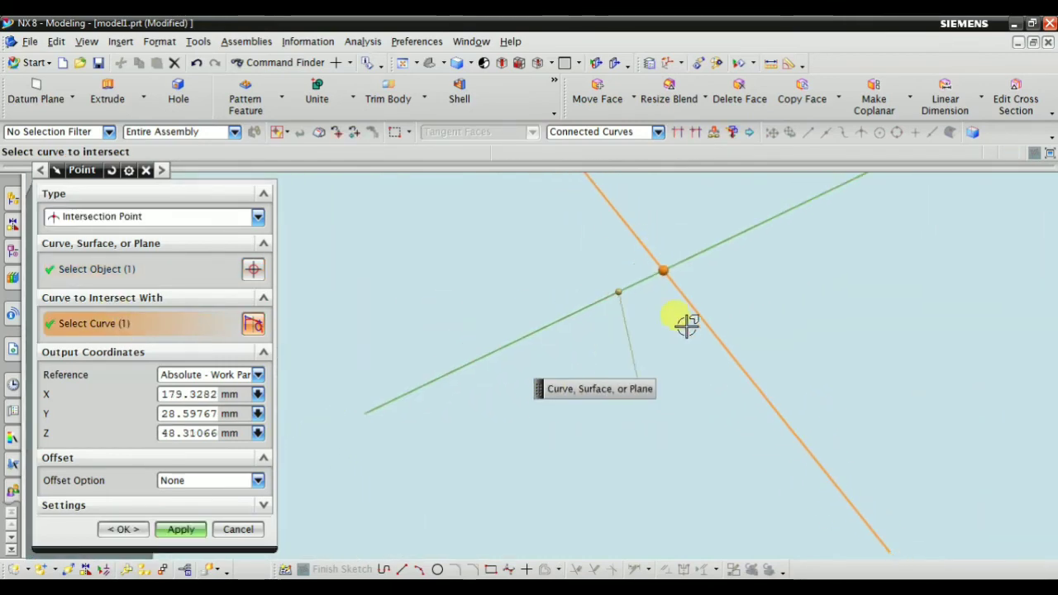
{"action": "left_click", "coordinate": [179, 530]}
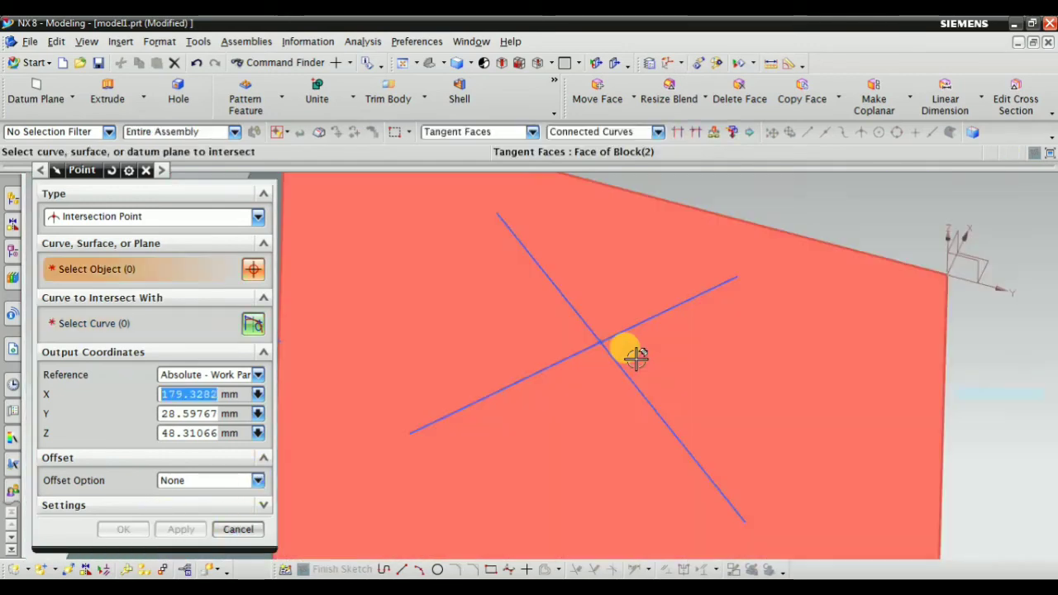
{"action": "middle_click_drag", "start_coordinate": [636, 357], "coordinate": [689, 347]}
{"action": "scroll", "coordinate": [579, 363], "scroll_direction": "down", "scroll_amount": 3}
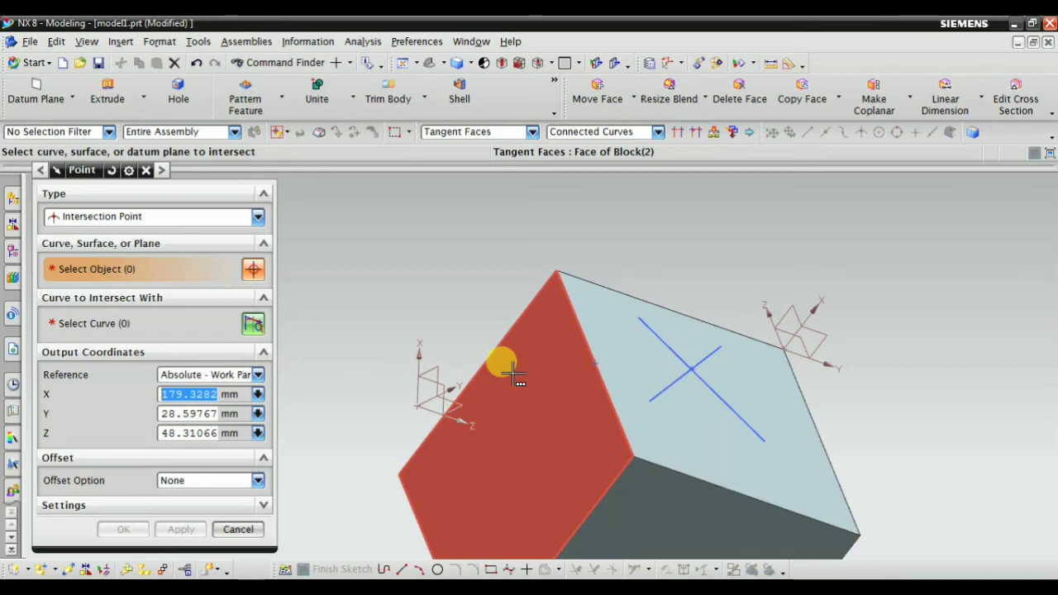
{"action": "left_click", "coordinate": [102, 216]}
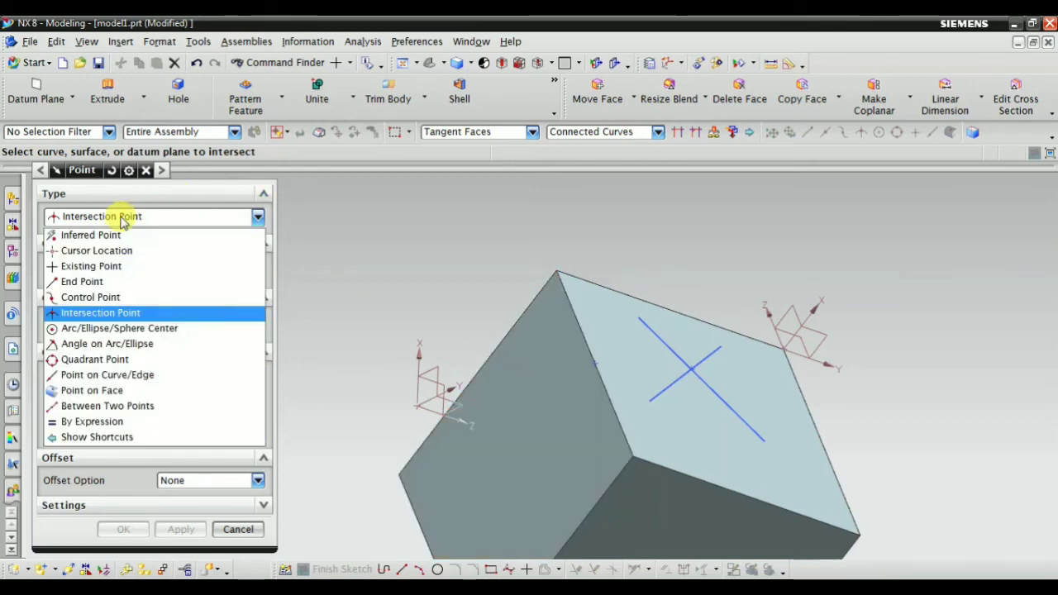
{"action": "left_click", "coordinate": [122, 328]}
{"action": "middle_click_drag", "start_coordinate": [515, 279], "coordinate": [551, 416]}
{"action": "scroll", "coordinate": [569, 350], "scroll_direction": "up", "scroll_amount": 3}
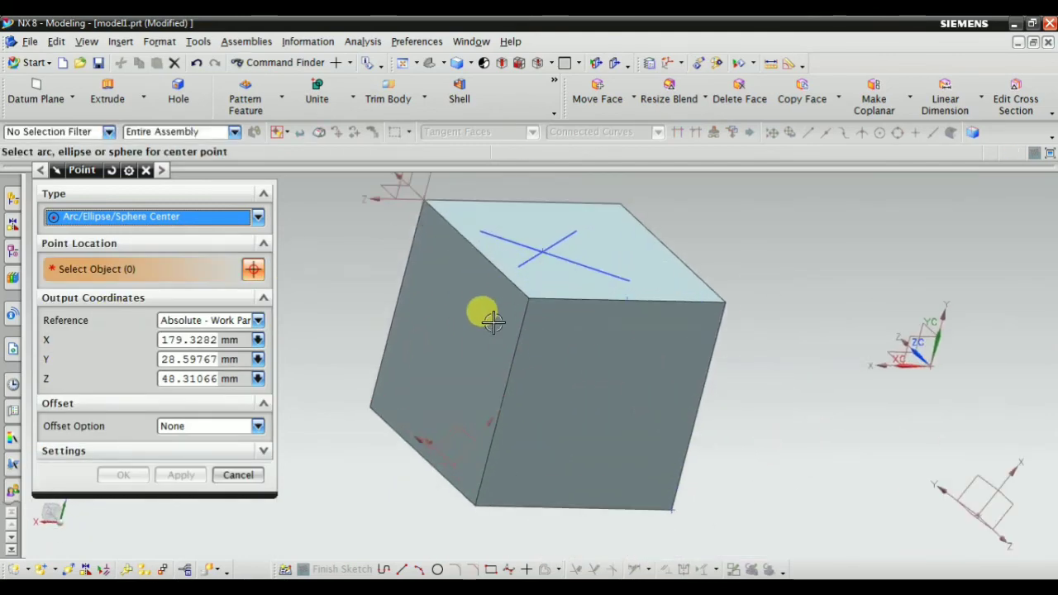
{"action": "key", "text": "Escape"}
{"action": "scroll", "coordinate": [470, 327], "scroll_direction": "down", "scroll_amount": 1}
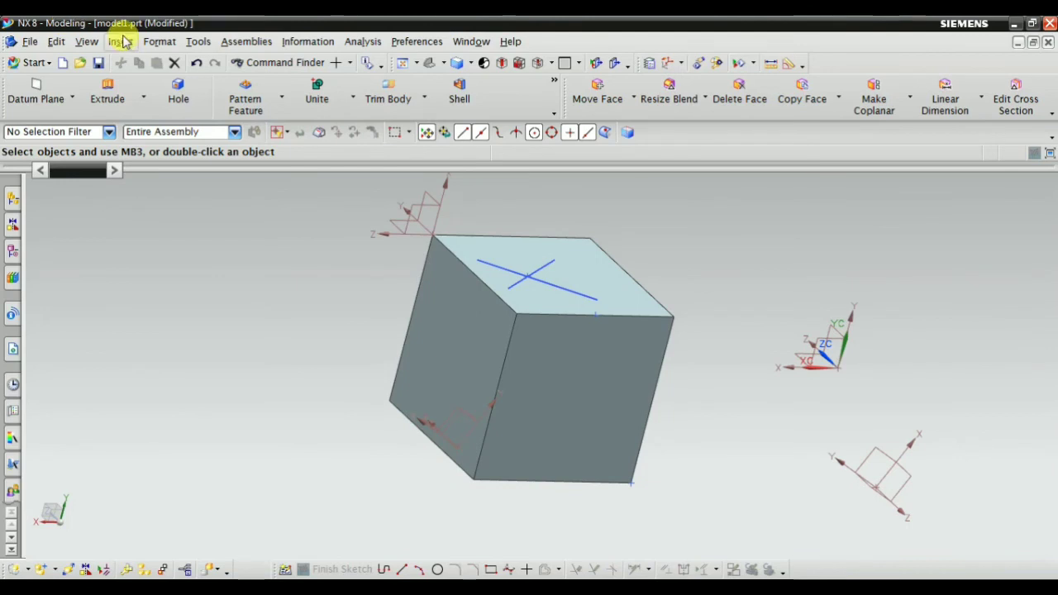
Start a new sketch in the task environment on the block's side face bordering the edge with the control point
{"action": "left_click", "coordinate": [122, 42]}
{"action": "mouse_move", "coordinate": [138, 154]}
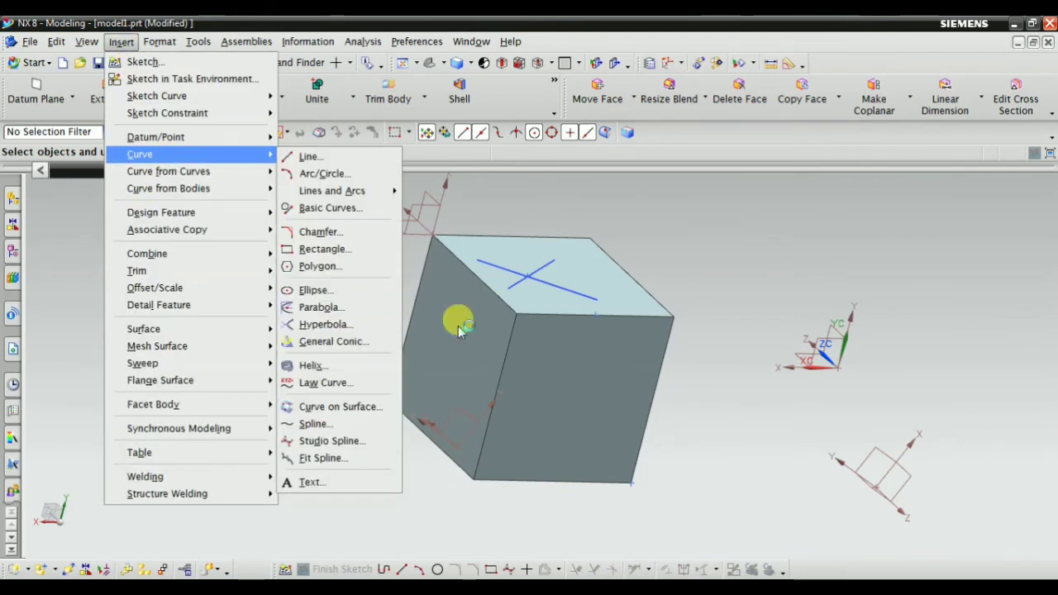
{"action": "left_click", "coordinate": [161, 80]}
{"action": "left_click", "coordinate": [544, 378]}
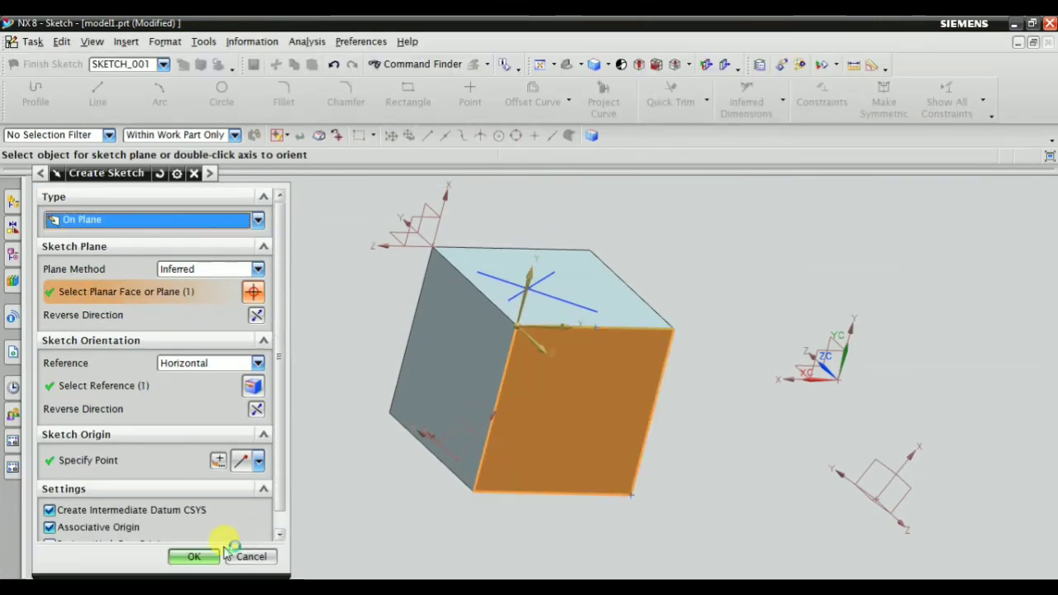
{"action": "left_click", "coordinate": [220, 553]}
Sketch a circle about 44.6 mm in diameter inside the block's side face
{"action": "left_click", "coordinate": [220, 94]}
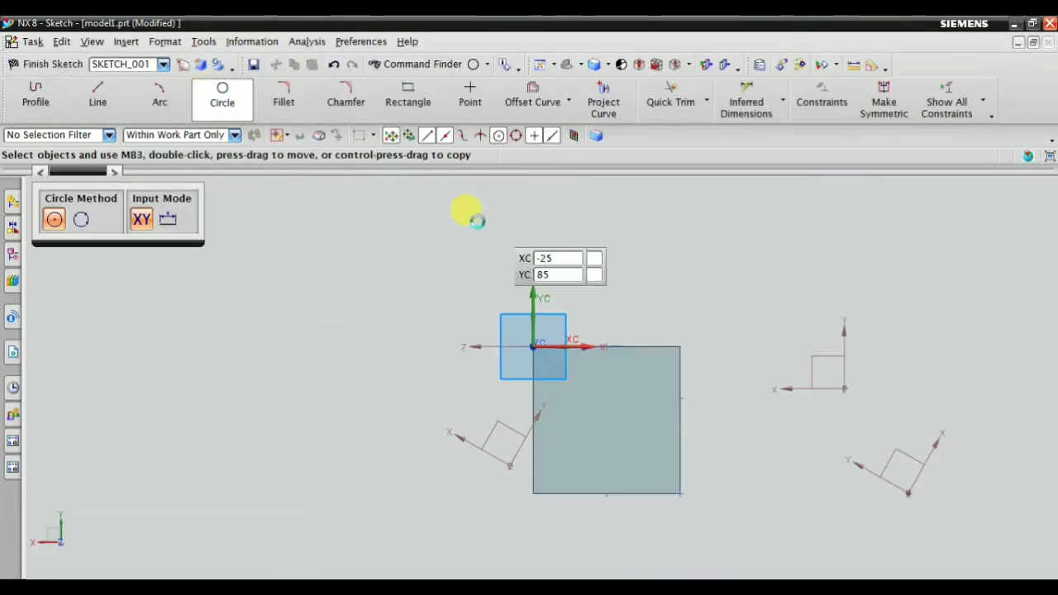
{"action": "left_click", "coordinate": [470, 264]}
{"action": "left_click", "coordinate": [515, 326]}
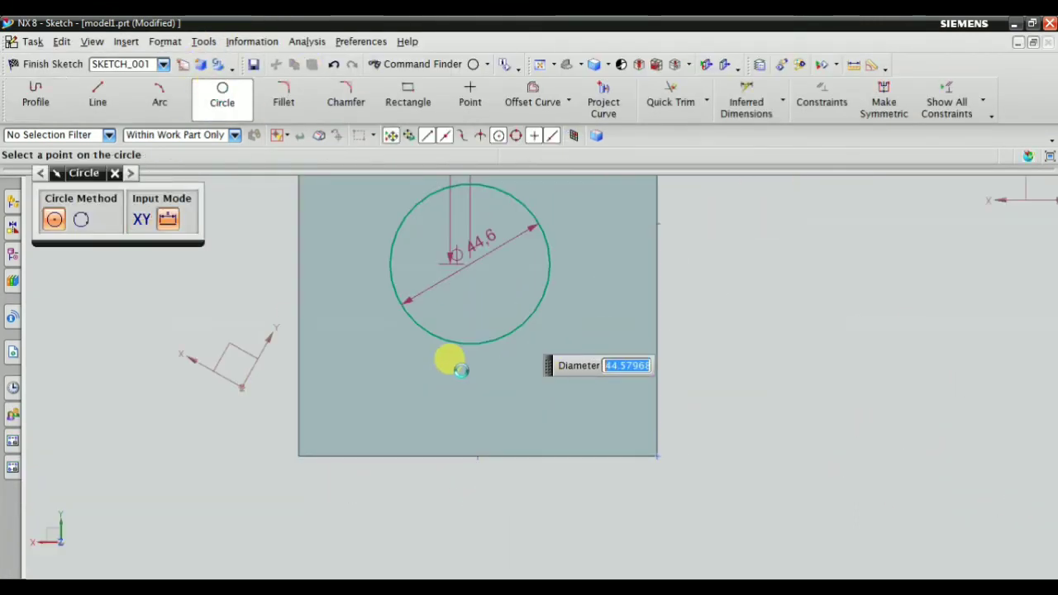
Finish the circle sketch and create an Arc/Ellipse/Sphere Center type point at the circle's center
{"action": "left_click", "coordinate": [34, 64]}
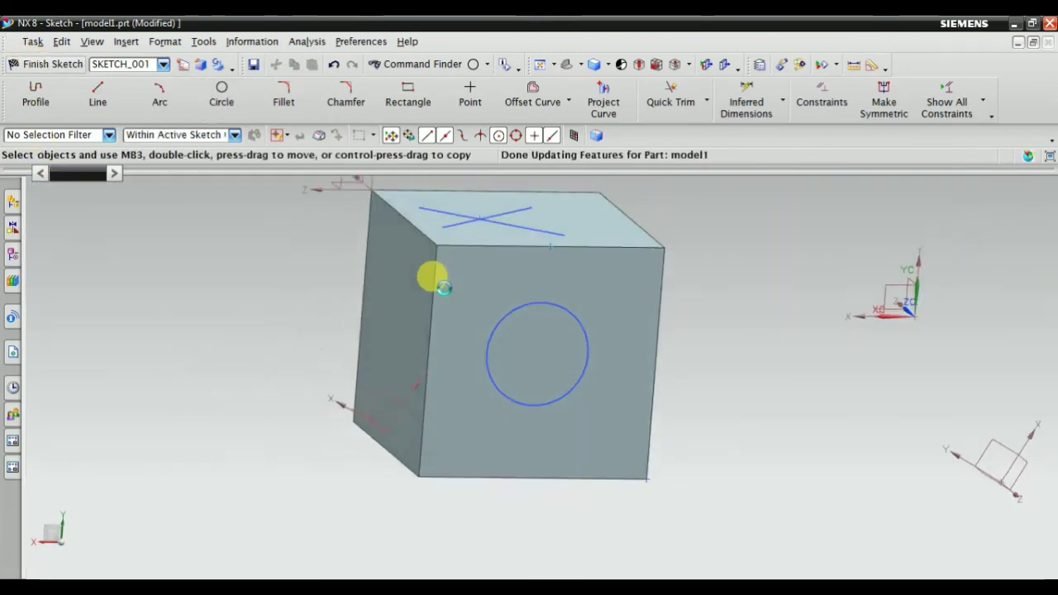
{"action": "mouse_move", "coordinate": [461, 336]}
{"action": "middle_mouse_down"}
{"action": "mouse_move", "coordinate": [425, 300]}
{"action": "mouse_move", "coordinate": [404, 243]}
{"action": "mouse_move", "coordinate": [560, 255]}
{"action": "middle_mouse_up"}
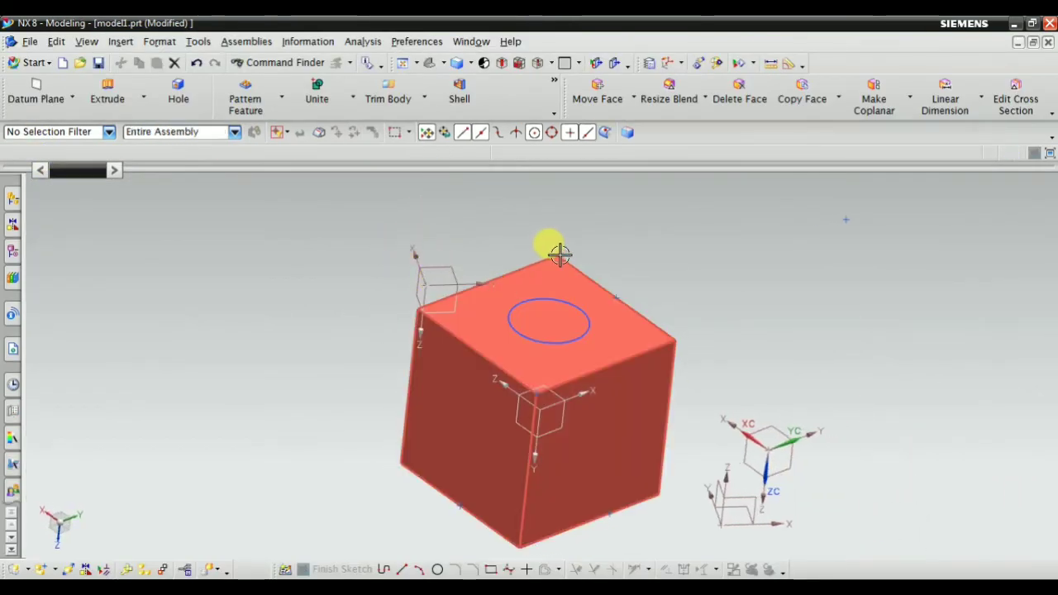
{"action": "left_click", "coordinate": [121, 41]}
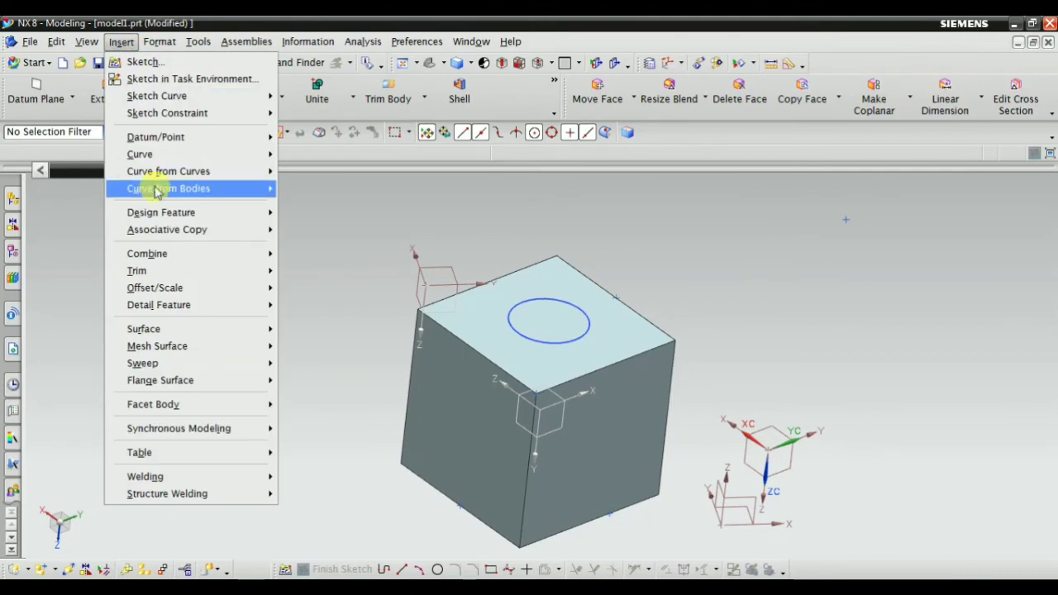
{"action": "mouse_move", "coordinate": [158, 138]}
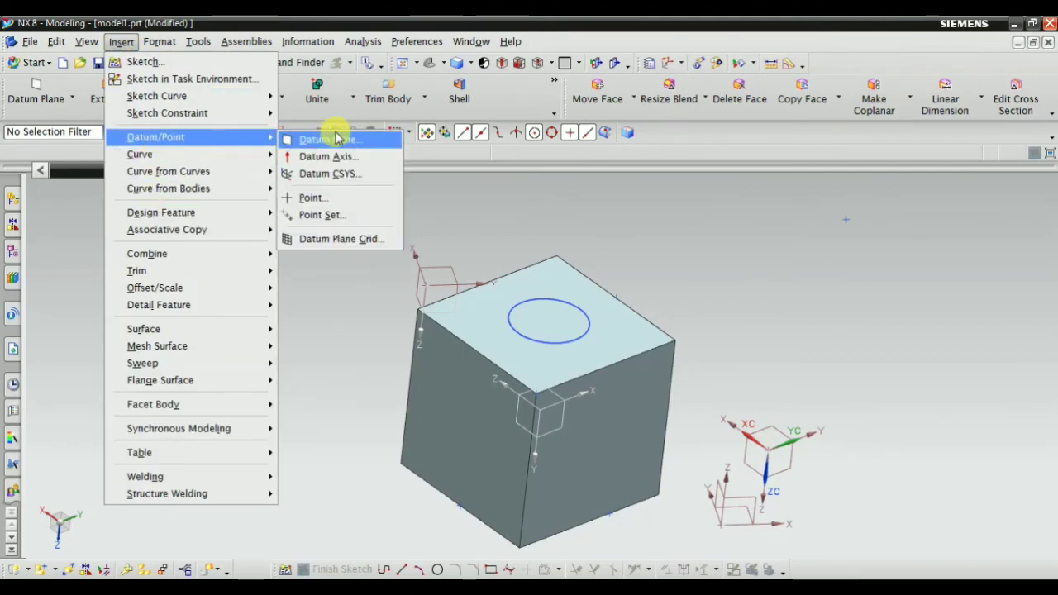
{"action": "left_click", "coordinate": [311, 196]}
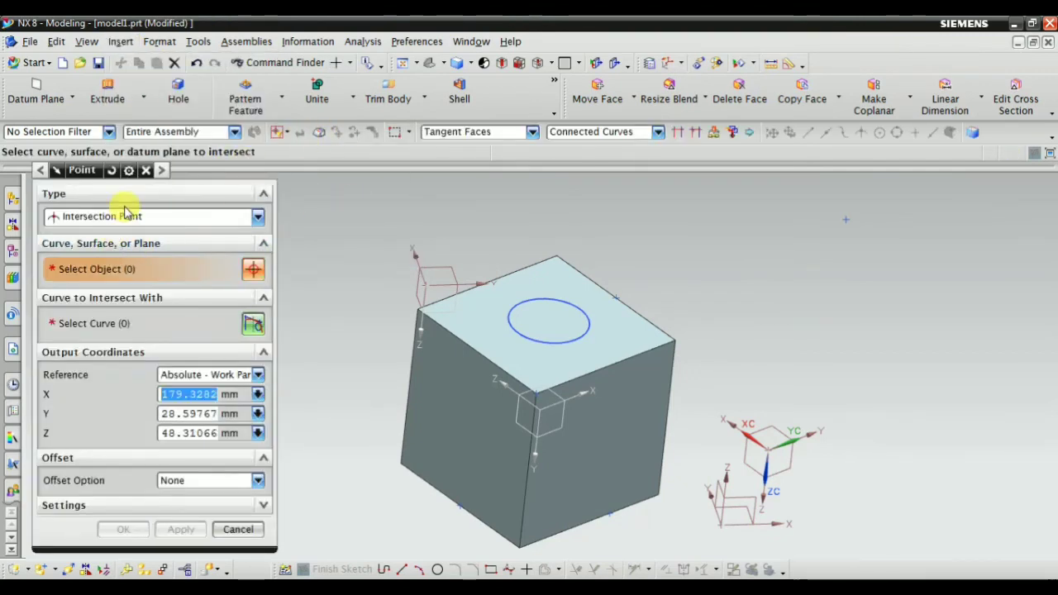
{"action": "left_click", "coordinate": [108, 216]}
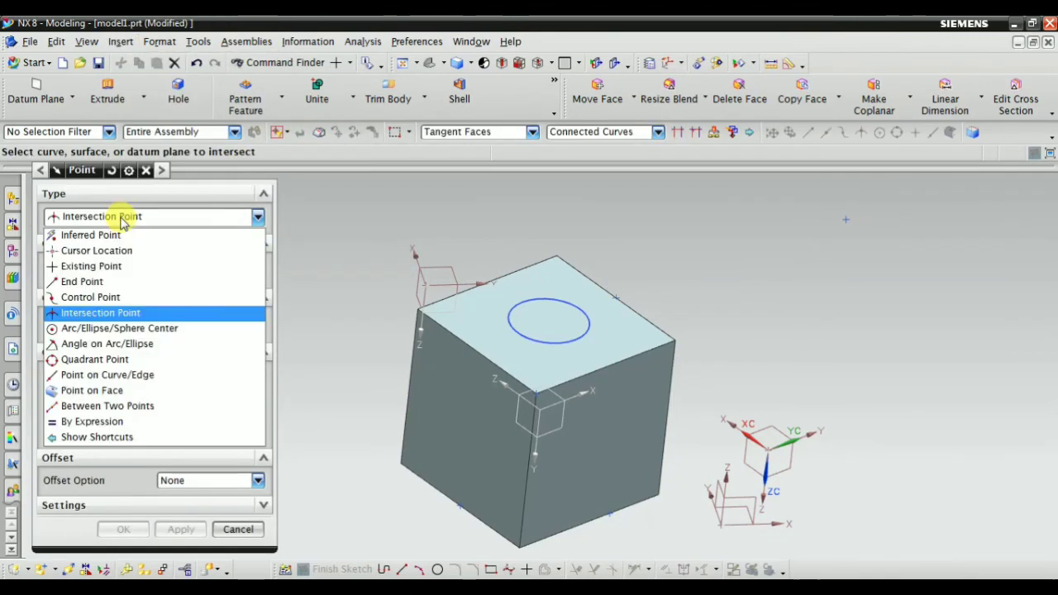
{"action": "left_click", "coordinate": [130, 331]}
{"action": "scroll", "coordinate": [583, 339], "scroll_direction": "up", "scroll_amount": 3}
{"action": "left_click", "coordinate": [565, 347]}
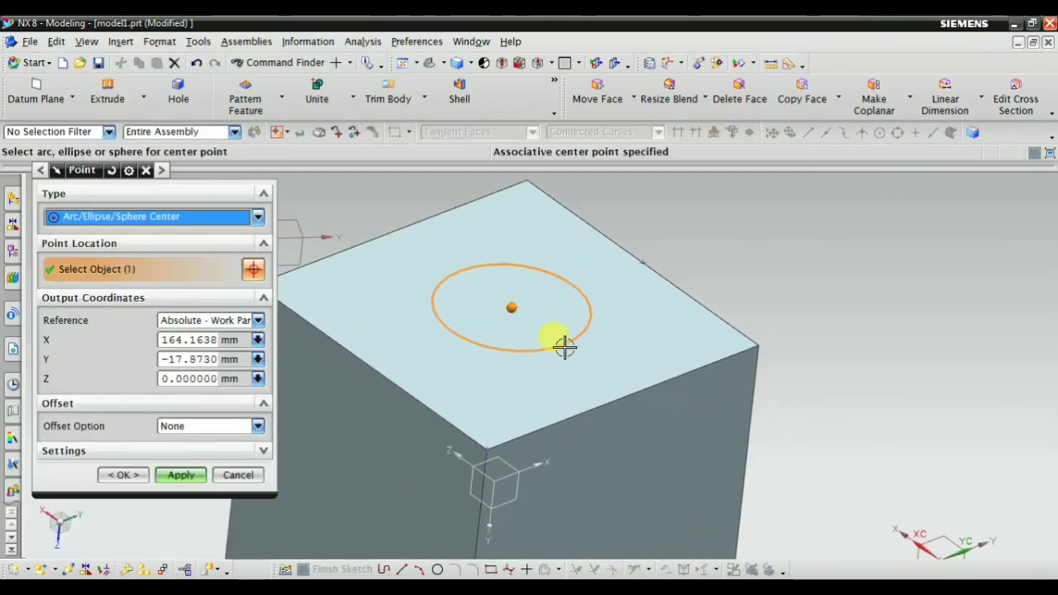
{"action": "scroll", "coordinate": [512, 307], "scroll_direction": "up", "scroll_amount": 3}
{"action": "scroll", "coordinate": [476, 357], "scroll_direction": "down", "scroll_amount": 3}
{"action": "left_click", "coordinate": [185, 474]}
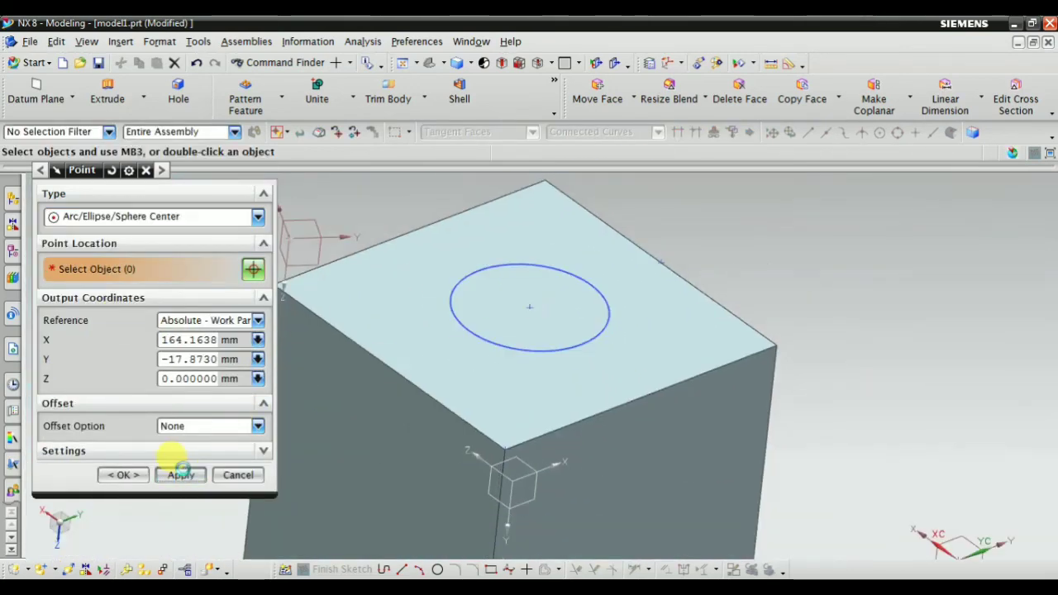
Create an Angle on Arc/Ellipse type point on the sketched circle at an angle of 25 deg
{"action": "scroll", "coordinate": [554, 295], "scroll_direction": "down", "scroll_amount": 3}
{"action": "left_click", "coordinate": [144, 220]}
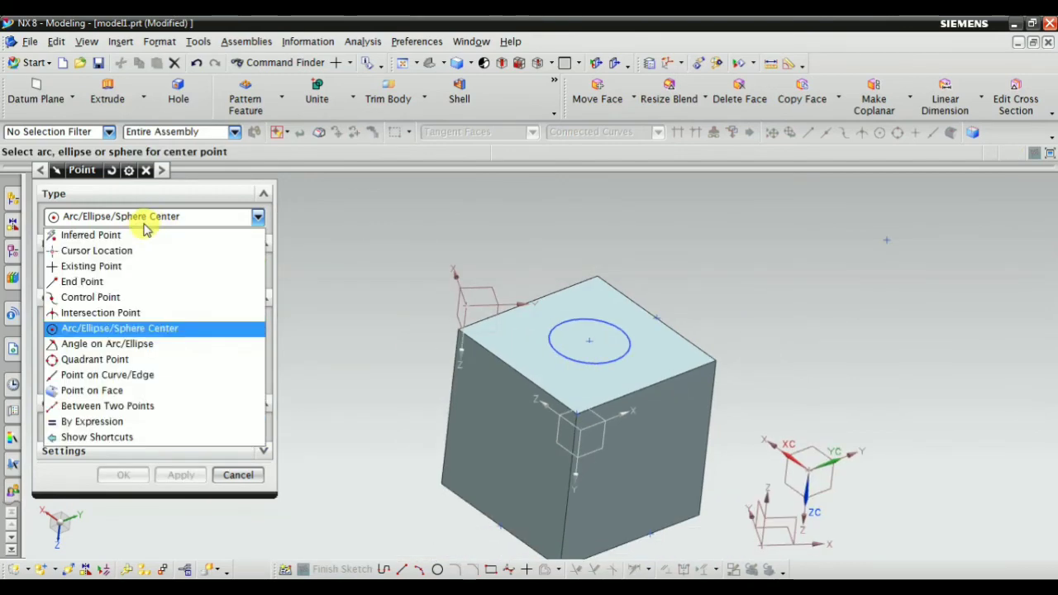
{"action": "left_click", "coordinate": [113, 344]}
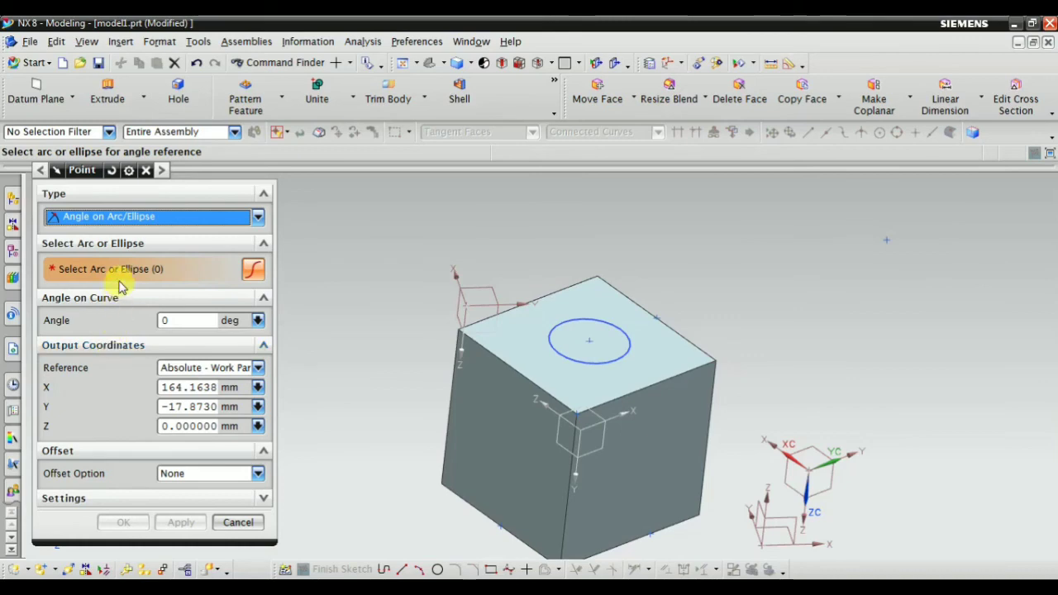
{"action": "scroll", "coordinate": [574, 325], "scroll_direction": "up", "scroll_amount": 3}
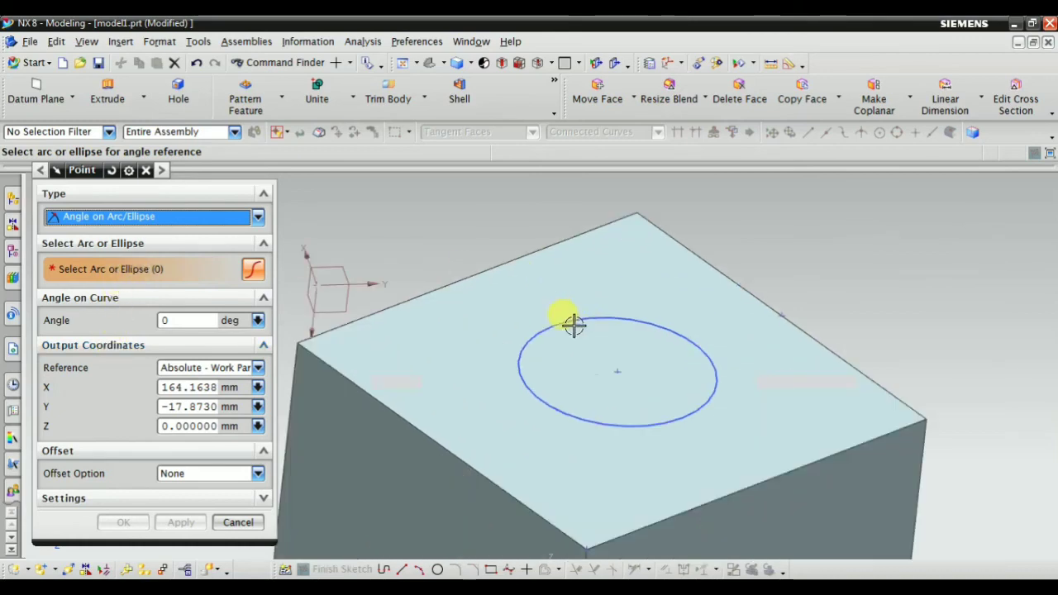
{"action": "left_click", "coordinate": [549, 406]}
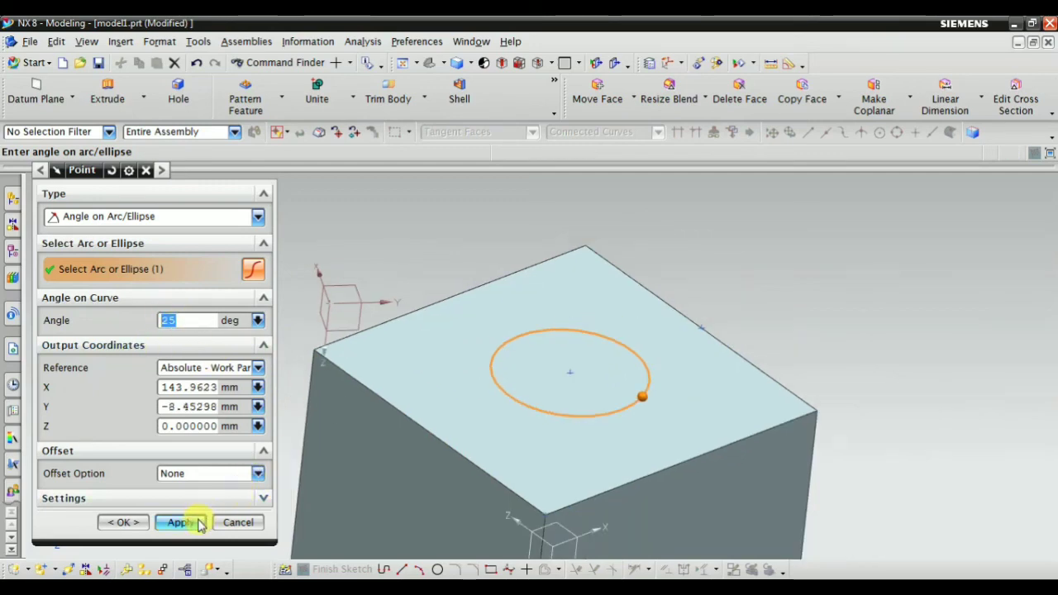
{"action": "left_click", "coordinate": [182, 522]}
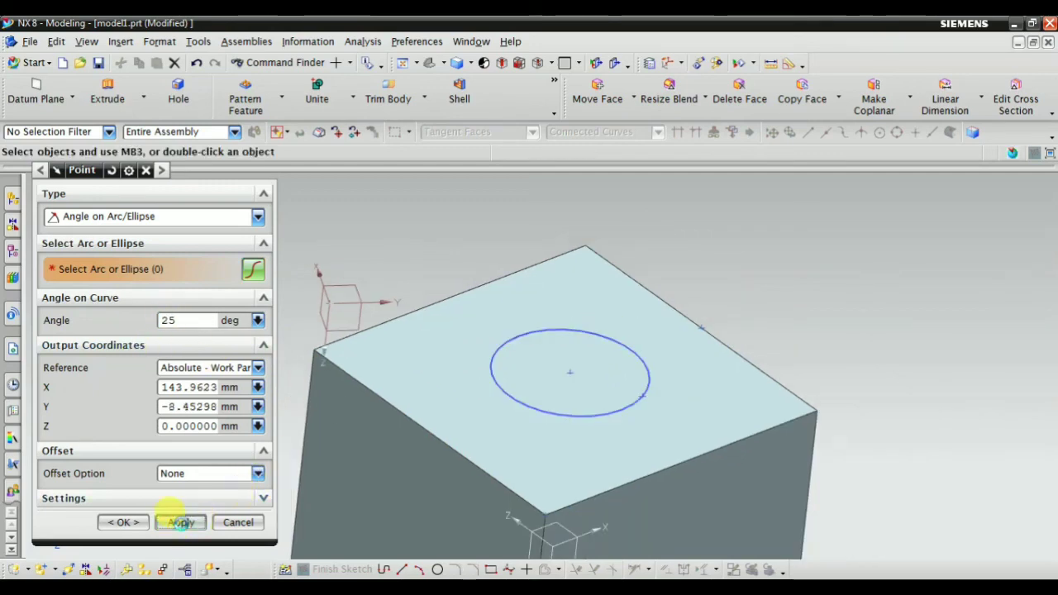
Create a Quadrant Point type point on the circle at about X 141.87, Y -17.87, Z 0 mm, near the 25 deg point
{"action": "scroll", "coordinate": [579, 385], "scroll_direction": "up", "scroll_amount": 3}
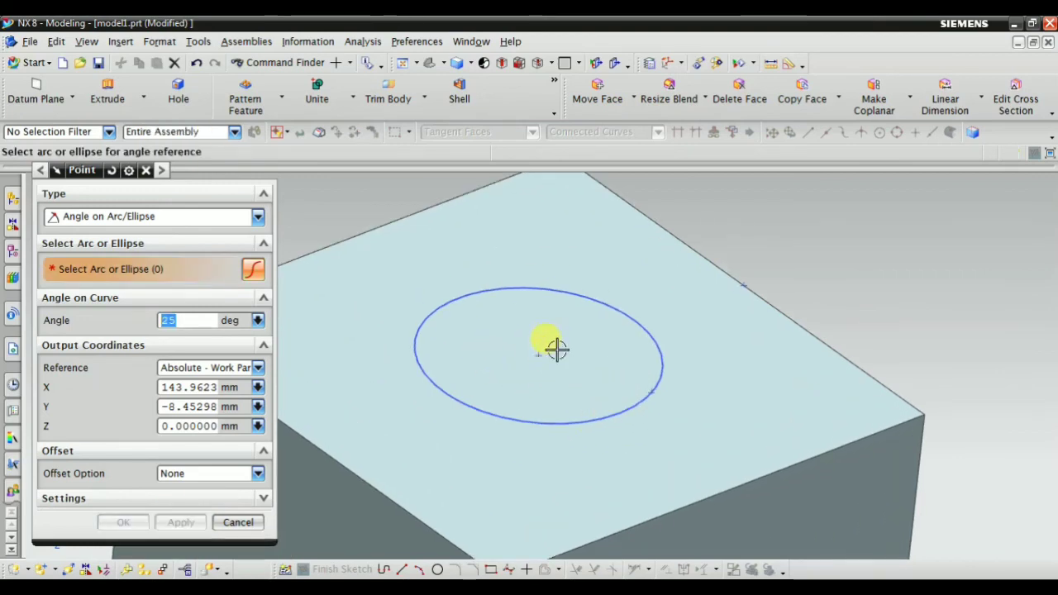
{"action": "scroll", "coordinate": [542, 344], "scroll_direction": "down", "scroll_amount": 1}
{"action": "left_click", "coordinate": [106, 208]}
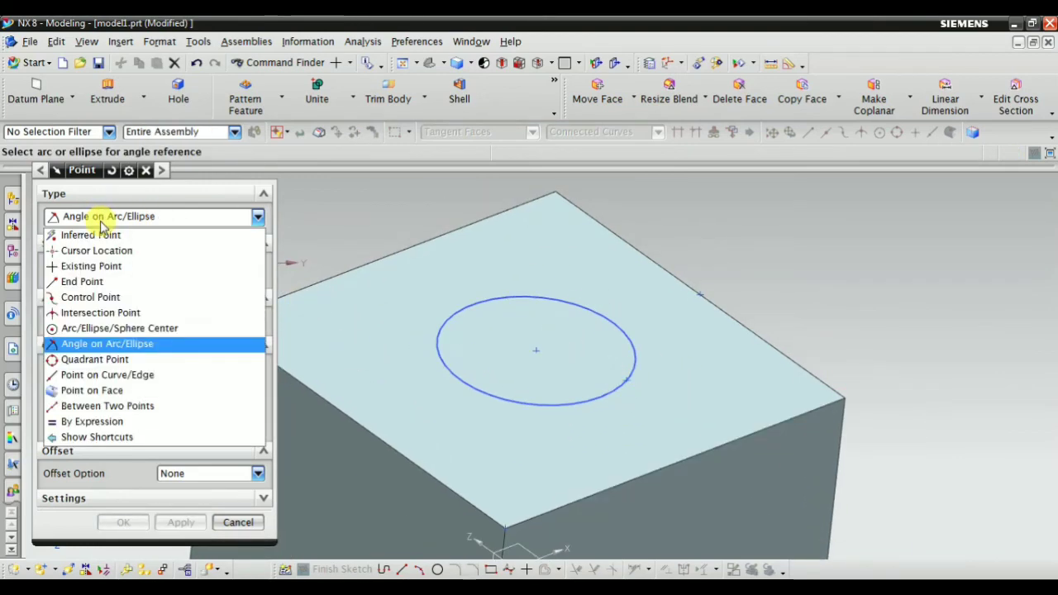
{"action": "left_click", "coordinate": [89, 360]}
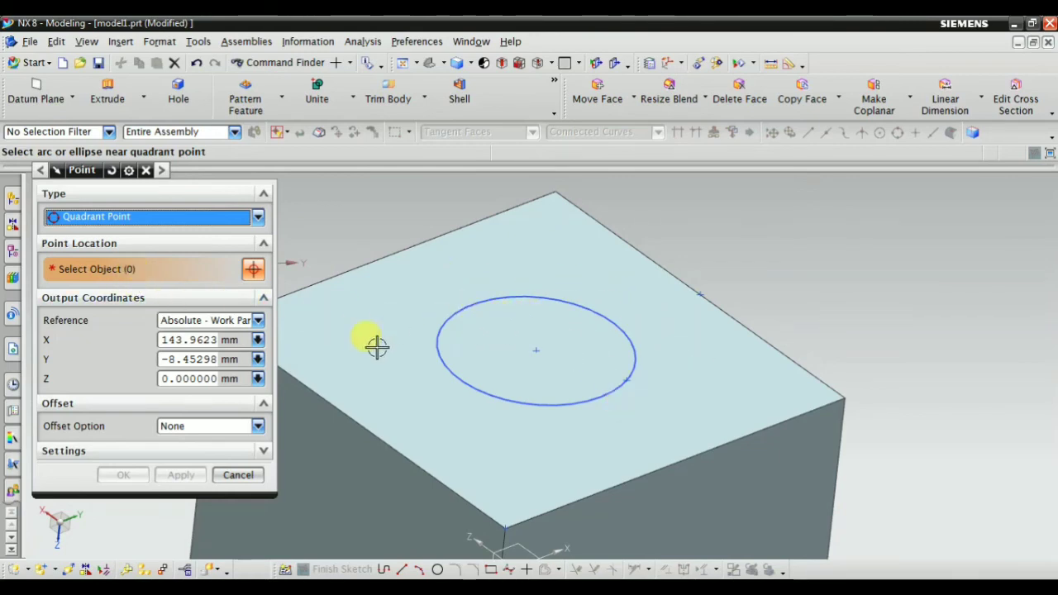
{"action": "left_click", "coordinate": [457, 376]}
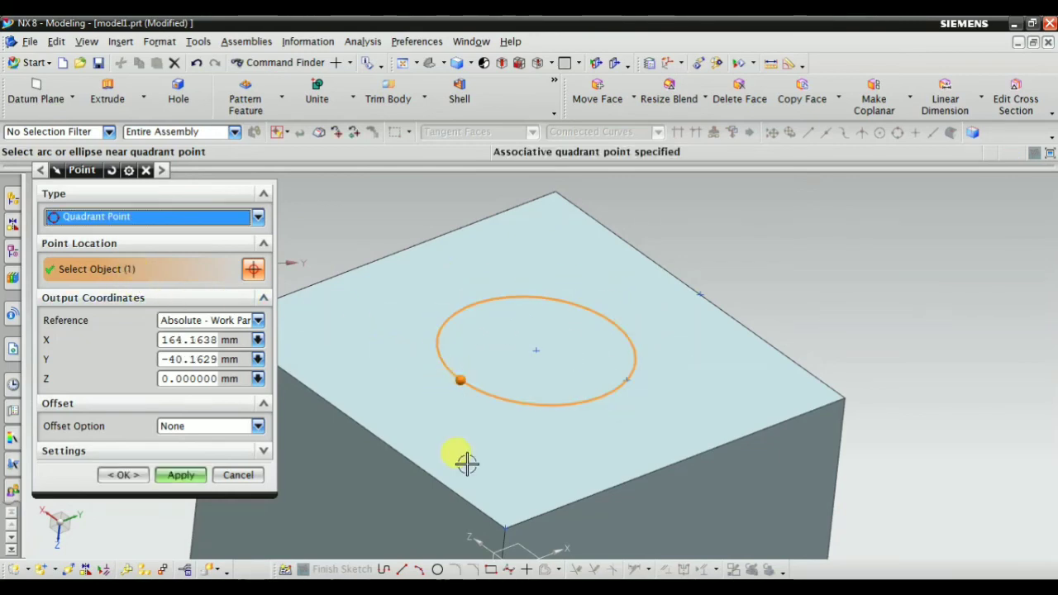
{"action": "left_click", "coordinate": [472, 300]}
{"action": "left_click", "coordinate": [608, 315]}
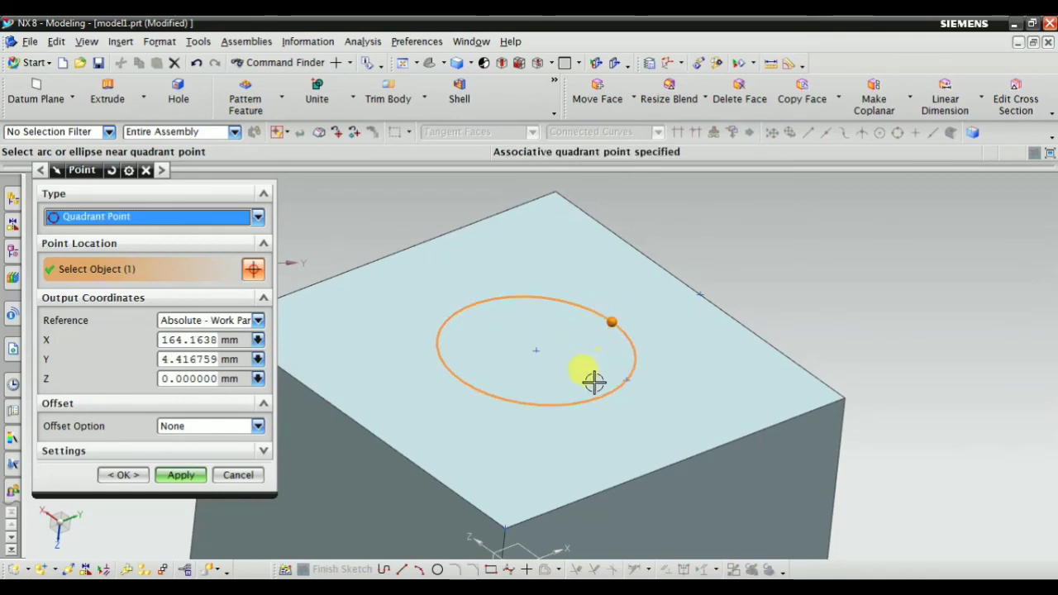
{"action": "left_click", "coordinate": [590, 401]}
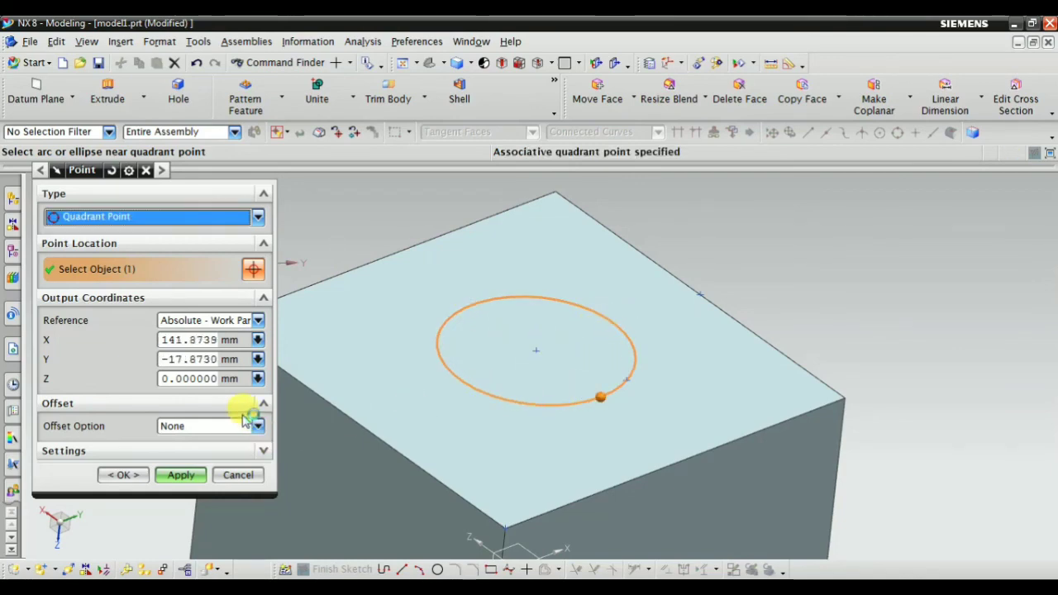
{"action": "left_click", "coordinate": [180, 475]}
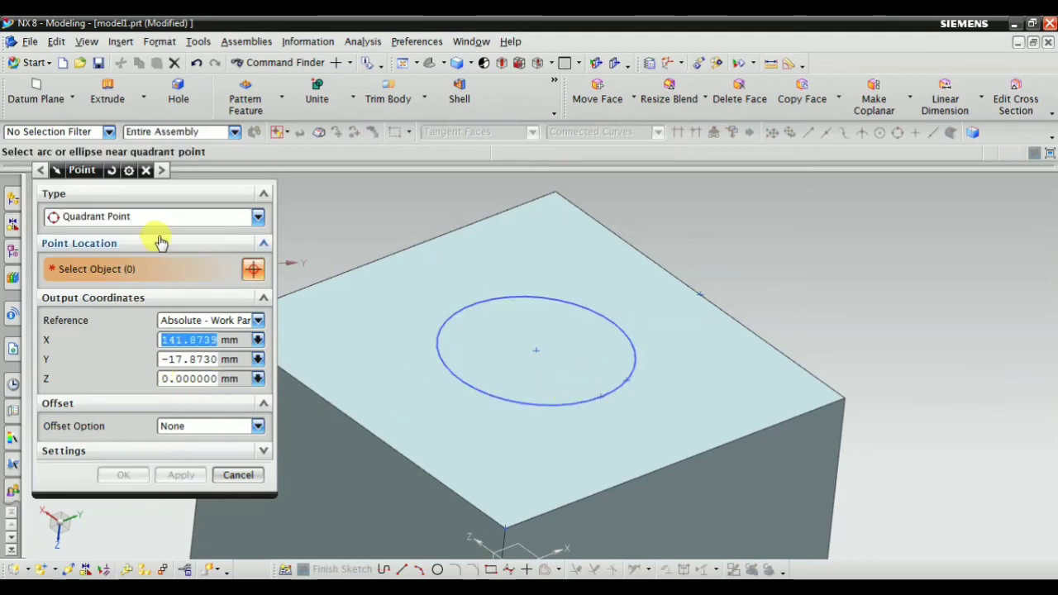
Create a second quadrant point on the opposite side of the circle, at about X 186.45, Y -17.87, Z 0 mm
{"action": "left_click", "coordinate": [480, 301]}
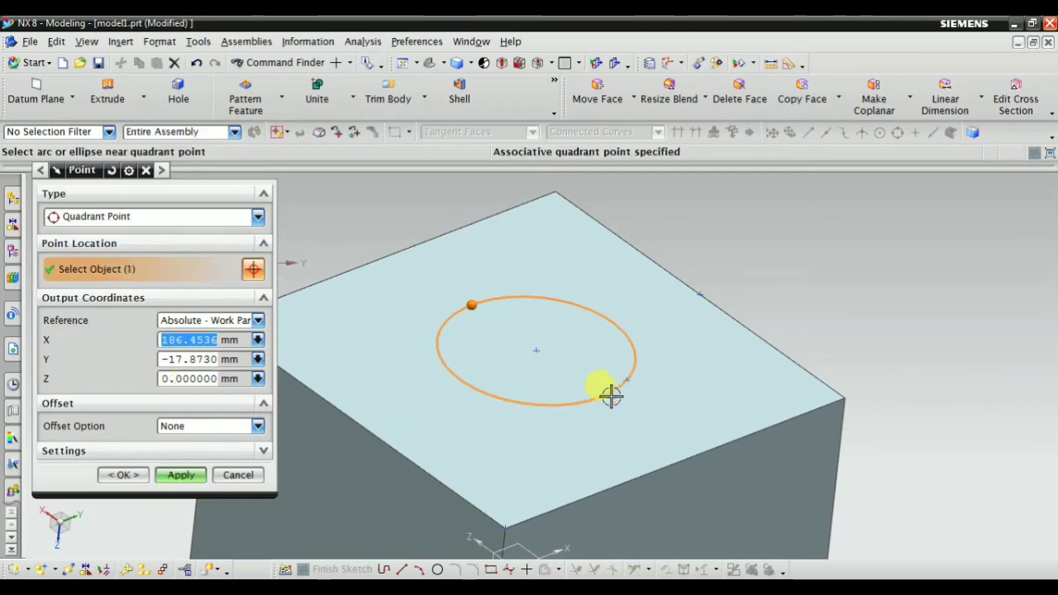
{"action": "left_click", "coordinate": [179, 476]}
{"action": "scroll", "coordinate": [454, 298], "scroll_direction": "up", "scroll_amount": 6}
{"action": "scroll", "coordinate": [496, 290], "scroll_direction": "down", "scroll_amount": 7}
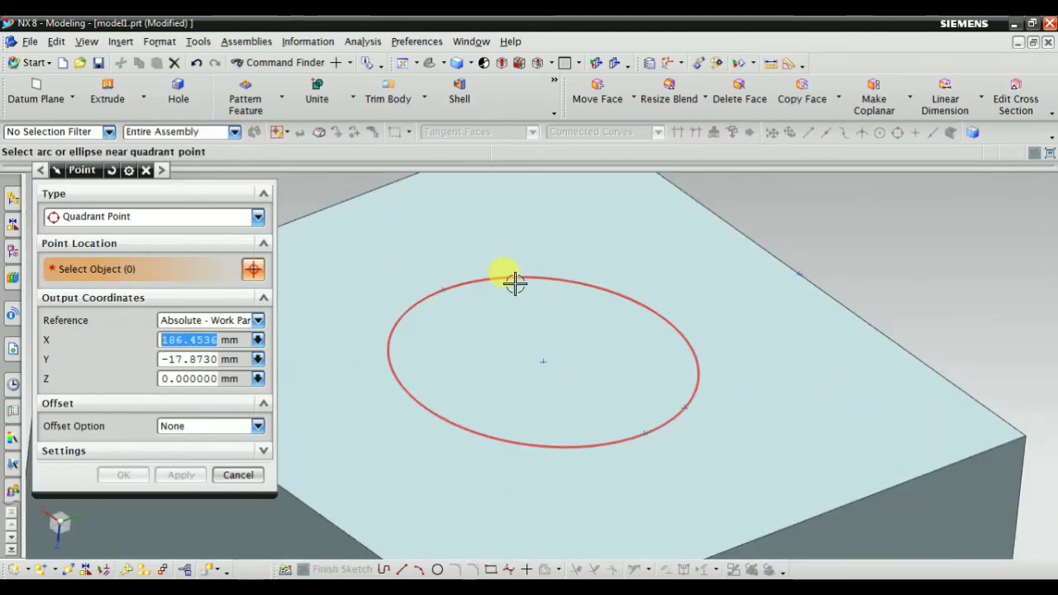
Create a Point on Curve/Edge type point on the circle at an arc length of about 37.31 mm
{"action": "left_click", "coordinate": [127, 225]}
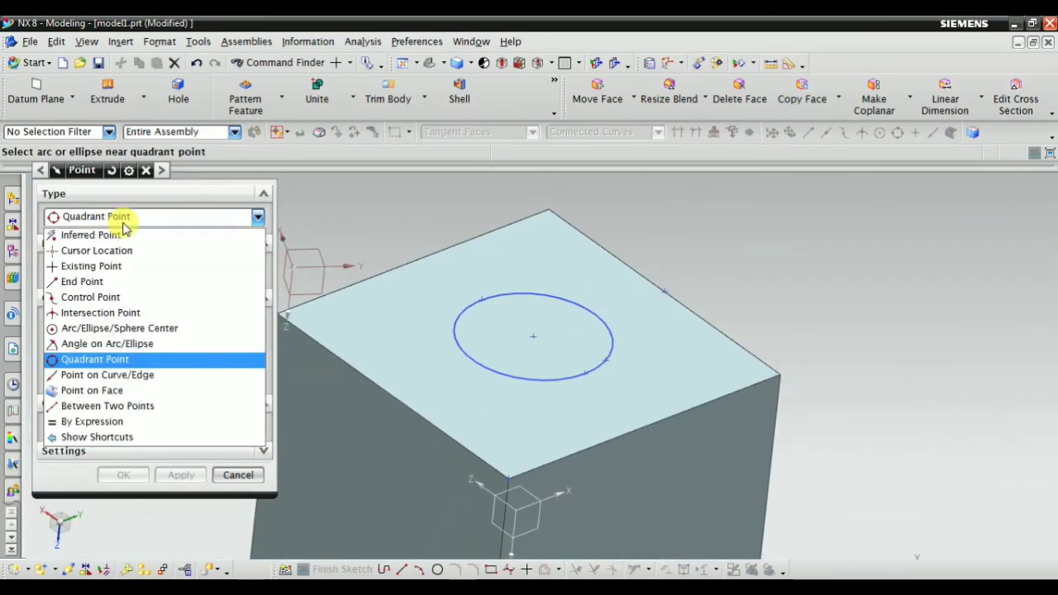
{"action": "left_click", "coordinate": [118, 371]}
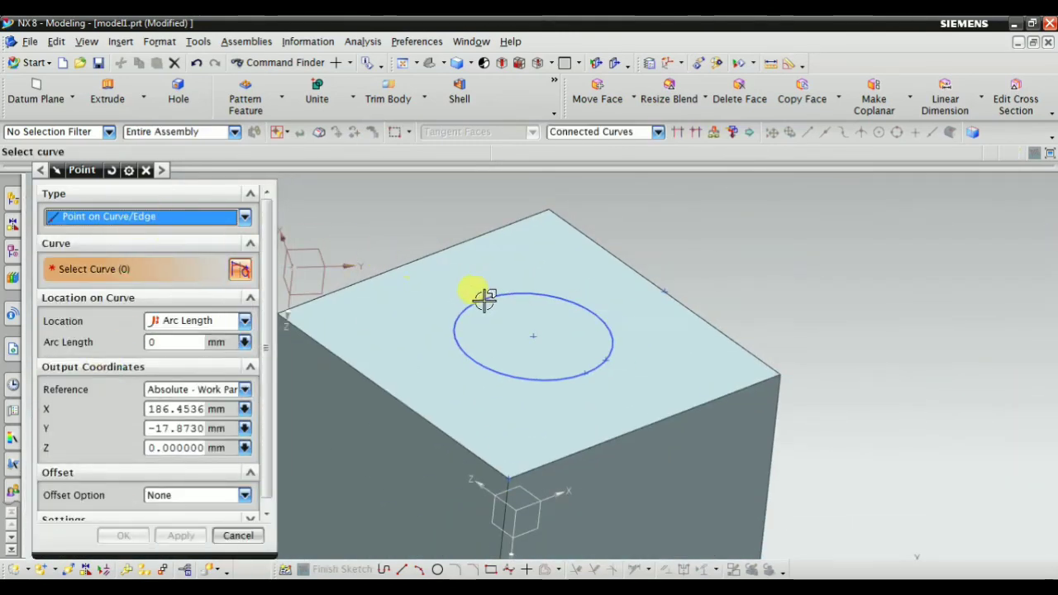
{"action": "scroll", "coordinate": [482, 295], "scroll_direction": "up", "scroll_amount": 2}
{"action": "left_click", "coordinate": [444, 372]}
{"action": "scroll", "coordinate": [596, 335], "scroll_direction": "down", "scroll_amount": 3}
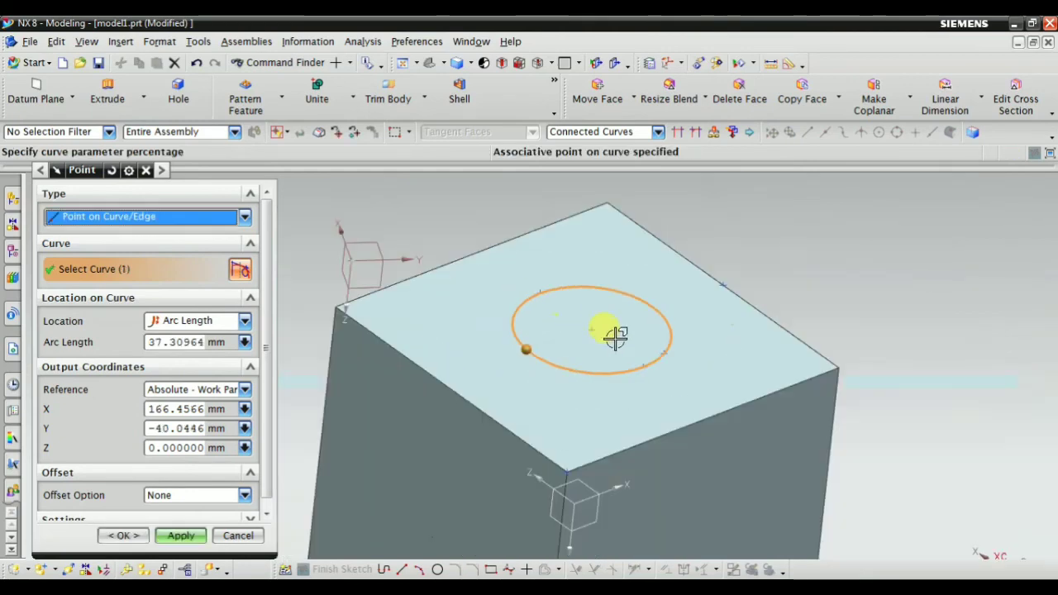
{"action": "left_click", "coordinate": [181, 536]}
Create another Point on Curve/Edge point on the block's front edge of the circle's face, at an arc length of about 35.64 mm
{"action": "scroll", "coordinate": [638, 397], "scroll_direction": "up", "scroll_amount": 2}
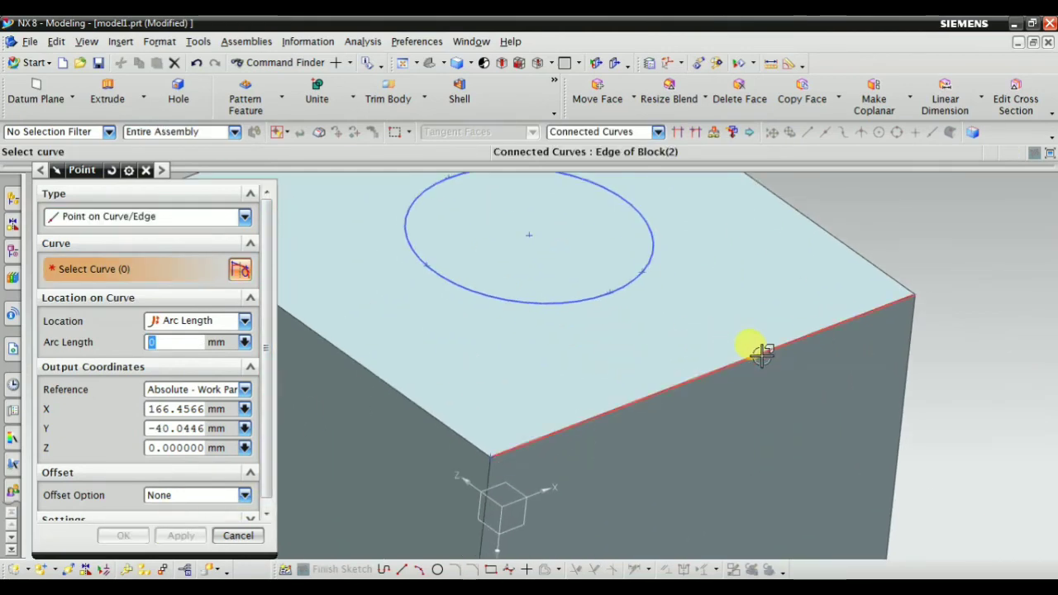
{"action": "left_click", "coordinate": [762, 354]}
{"action": "scroll", "coordinate": [682, 342], "scroll_direction": "down", "scroll_amount": 3}
{"action": "scroll", "coordinate": [703, 343], "scroll_direction": "up", "scroll_amount": 3}
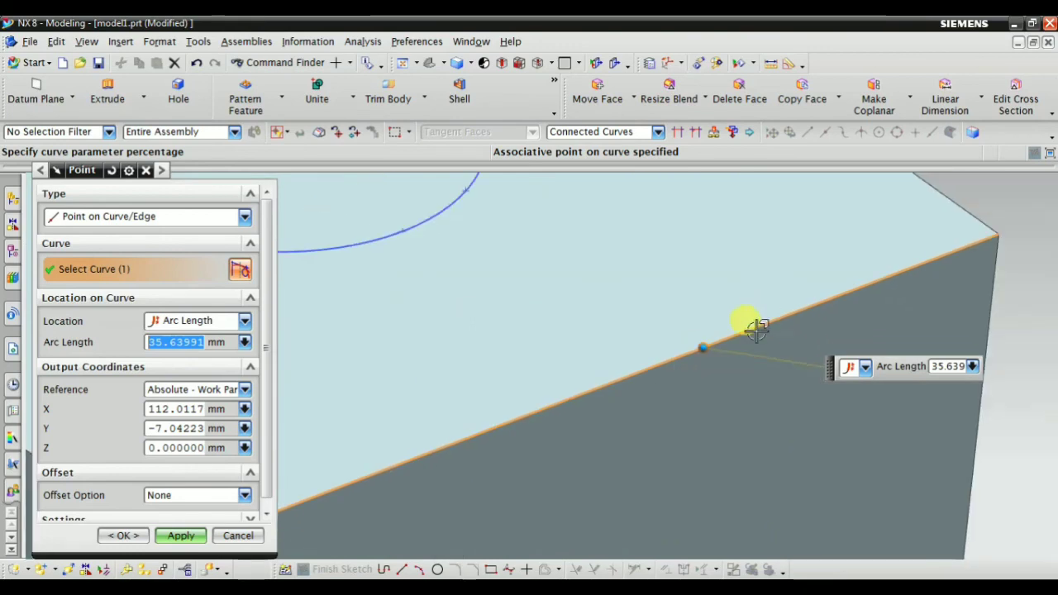
{"action": "left_click", "coordinate": [181, 537]}
Create a Point on Face type point on a block face adjoining the circle's face, at about U 0.698 and V 0.517
{"action": "scroll", "coordinate": [681, 288], "scroll_direction": "down", "scroll_amount": 3}
{"action": "left_click", "coordinate": [151, 219]}
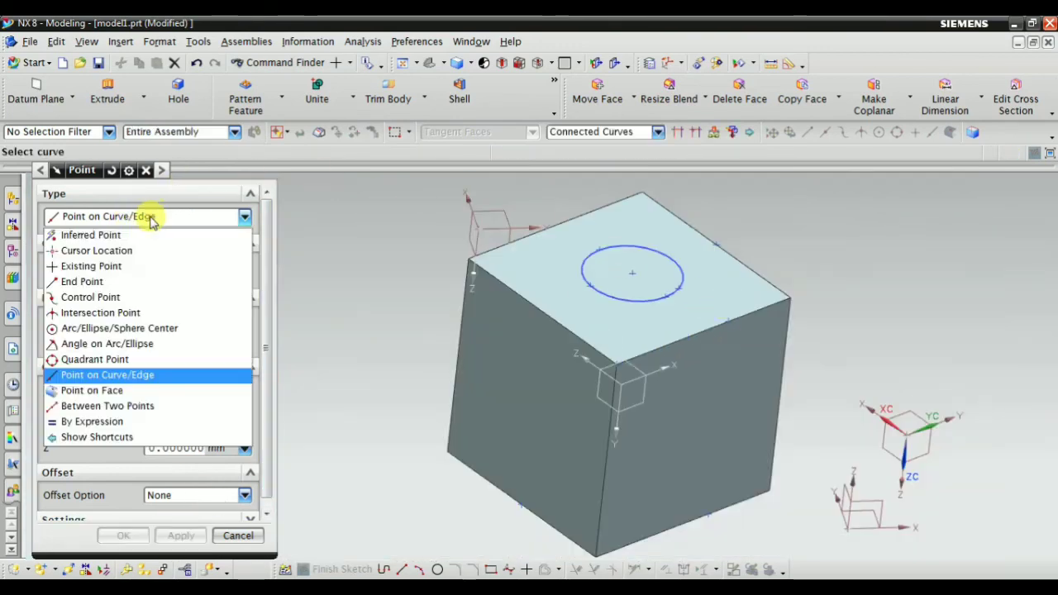
{"action": "left_click", "coordinate": [94, 394]}
{"action": "middle_click_drag", "start_coordinate": [406, 349], "coordinate": [560, 277]}
{"action": "left_click", "coordinate": [560, 277]}
{"action": "left_click", "coordinate": [181, 536]}
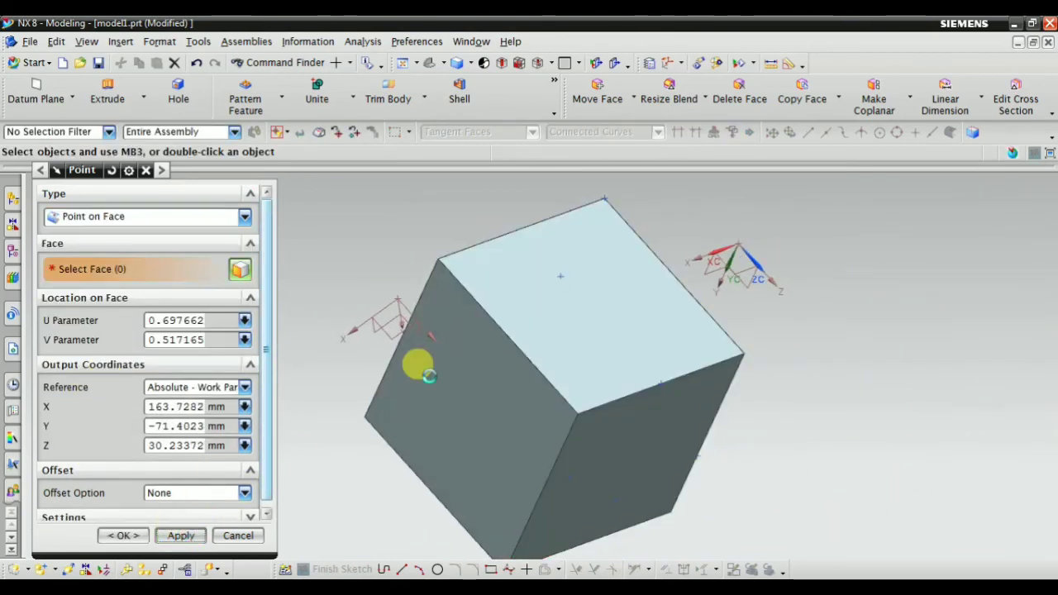
Start a Between Two Points type point and pick the existing point at the block face's corner as its first point, using Inferred Point
{"action": "mouse_move", "coordinate": [560, 318]}
{"action": "middle_mouse_down"}
{"action": "mouse_move", "coordinate": [496, 284]}
{"action": "mouse_move", "coordinate": [347, 395]}
{"action": "mouse_move", "coordinate": [397, 345]}
{"action": "mouse_move", "coordinate": [480, 307]}
{"action": "mouse_move", "coordinate": [441, 435]}
{"action": "mouse_move", "coordinate": [461, 373]}
{"action": "mouse_move", "coordinate": [525, 302]}
{"action": "middle_mouse_up"}
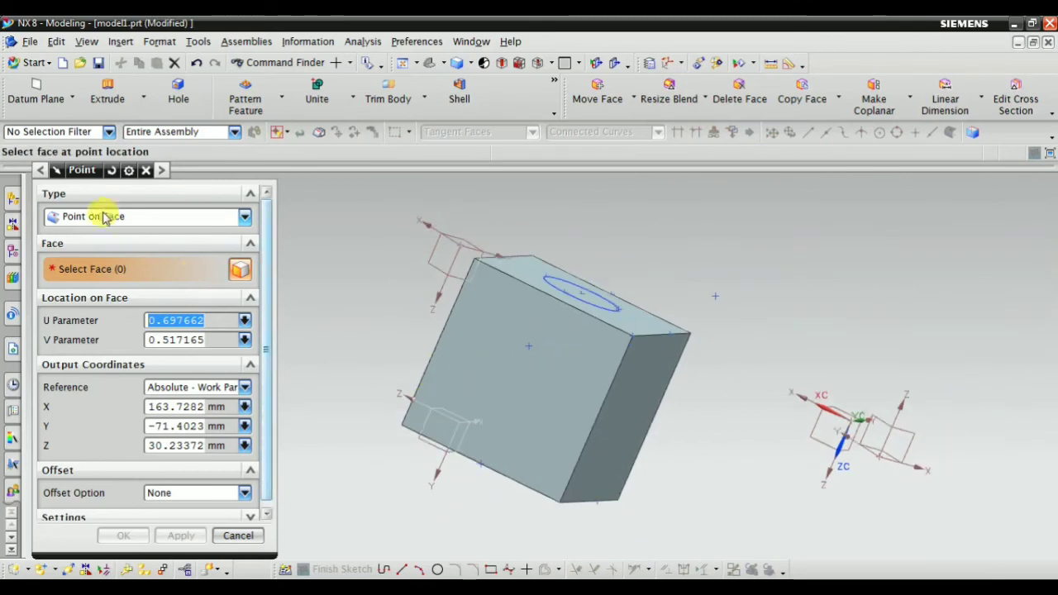
{"action": "left_click", "coordinate": [105, 218]}
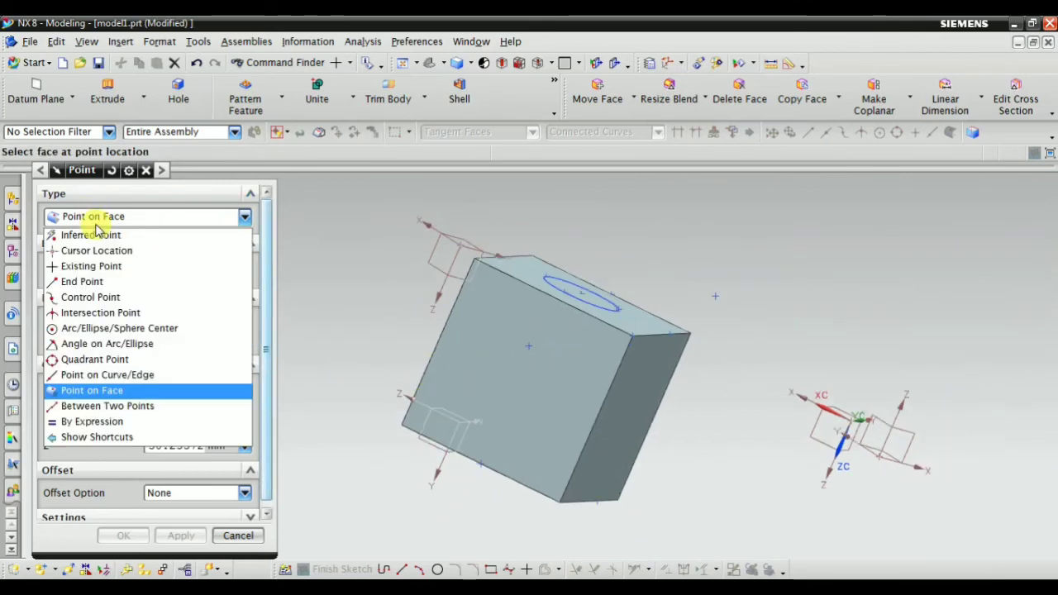
{"action": "left_click", "coordinate": [124, 406]}
{"action": "middle_click_drag", "start_coordinate": [414, 372], "coordinate": [428, 312]}
{"action": "scroll", "coordinate": [398, 252], "scroll_direction": "up", "scroll_amount": 2}
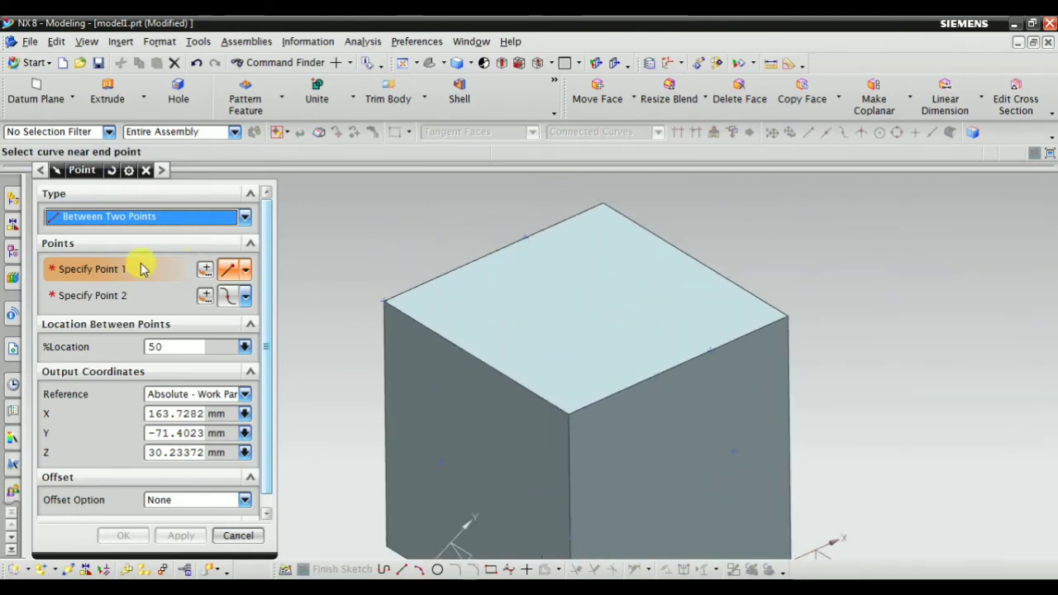
{"action": "left_click", "coordinate": [247, 272]}
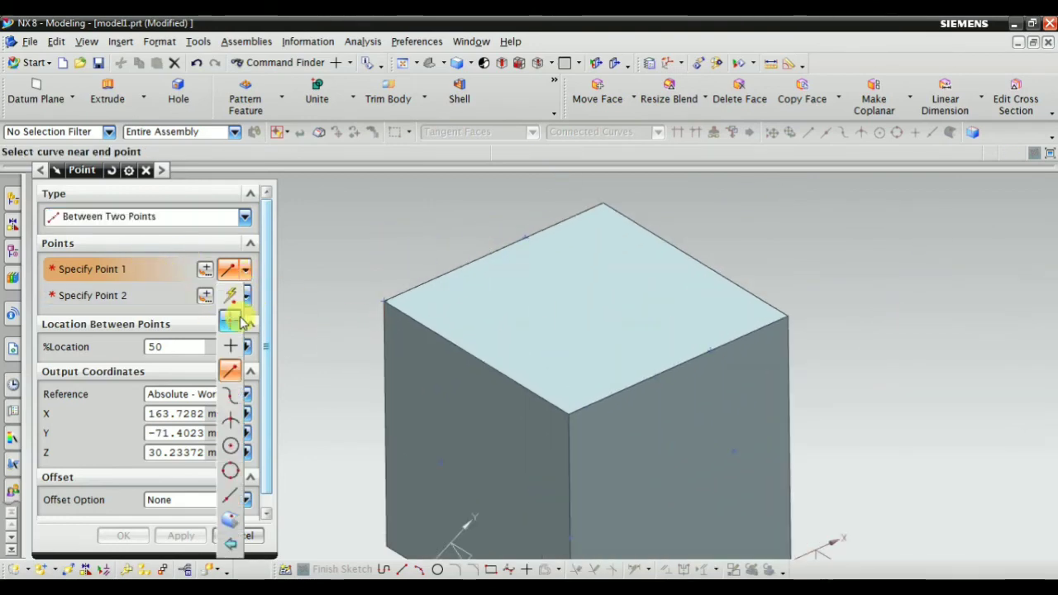
{"action": "mouse_move", "coordinate": [461, 418]}
{"action": "middle_mouse_down"}
{"action": "mouse_move", "coordinate": [523, 400]}
{"action": "mouse_move", "coordinate": [468, 402]}
{"action": "middle_mouse_up"}
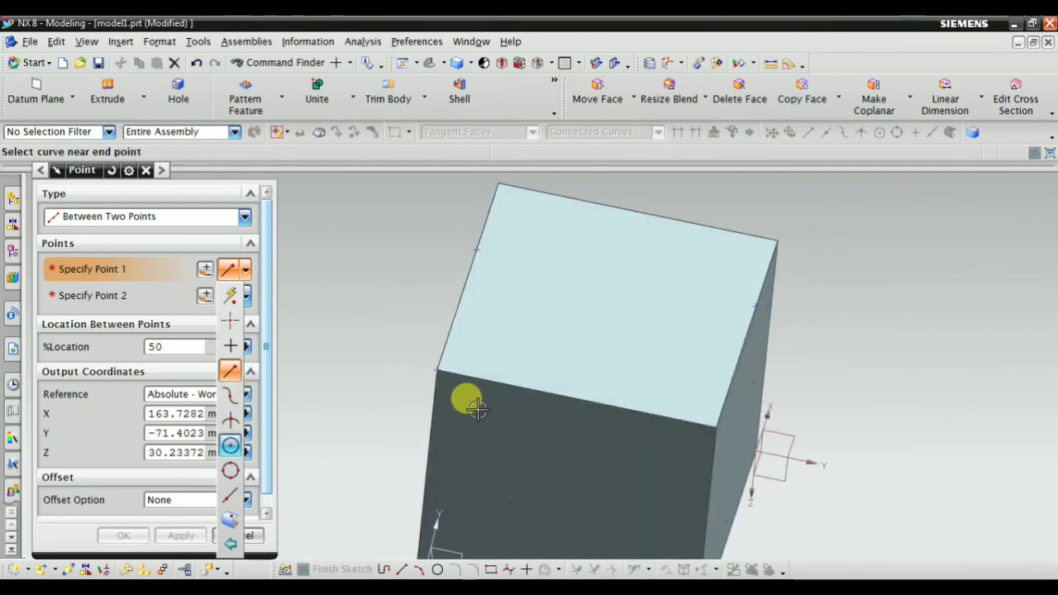
{"action": "scroll", "coordinate": [480, 364], "scroll_direction": "up", "scroll_amount": 2}
{"action": "left_click", "coordinate": [144, 272]}
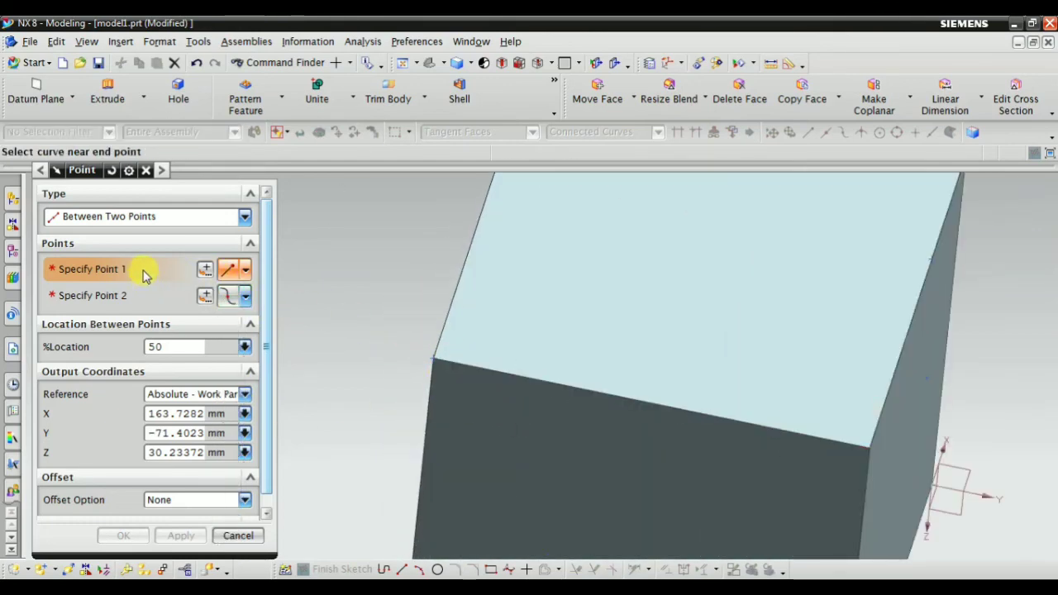
{"action": "left_click", "coordinate": [246, 270]}
{"action": "left_click", "coordinate": [229, 290]}
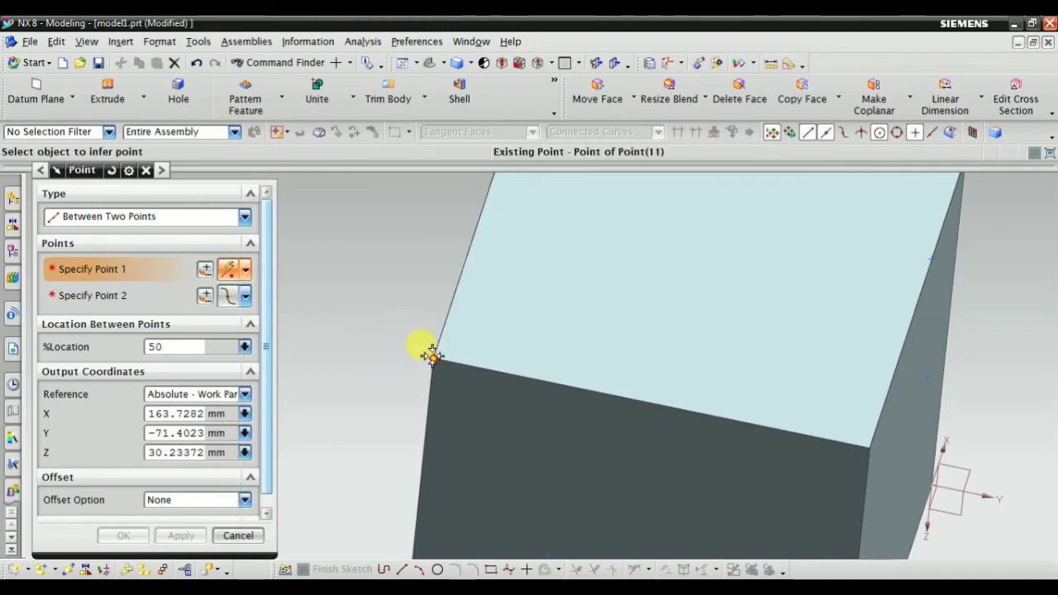
{"action": "left_click", "coordinate": [425, 352]}
Pick the face's diagonally opposite corner as the second point with Inferred Point and create the point at 50% location
{"action": "middle_click_drag", "start_coordinate": [425, 351], "coordinate": [620, 288]}
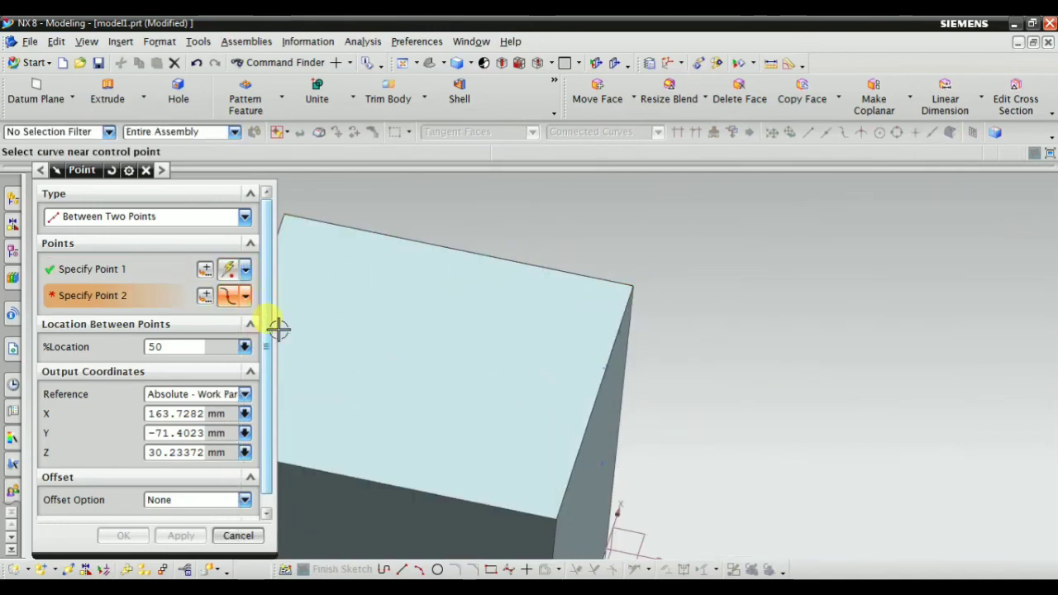
{"action": "left_click", "coordinate": [242, 300]}
{"action": "left_click", "coordinate": [233, 30]}
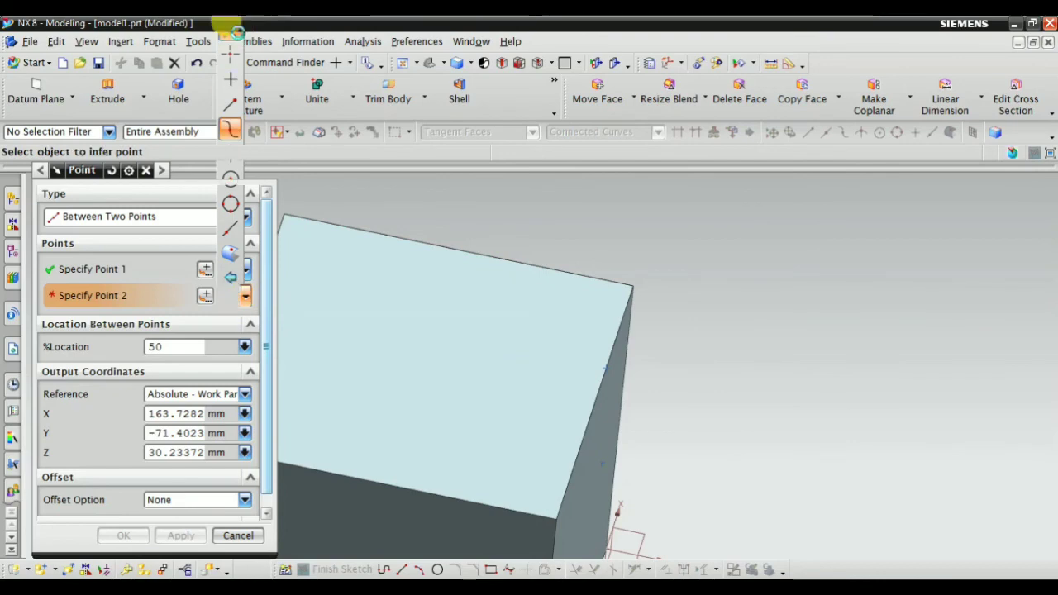
{"action": "left_click", "coordinate": [633, 282]}
{"action": "middle_click_drag", "start_coordinate": [756, 300], "coordinate": [442, 358]}
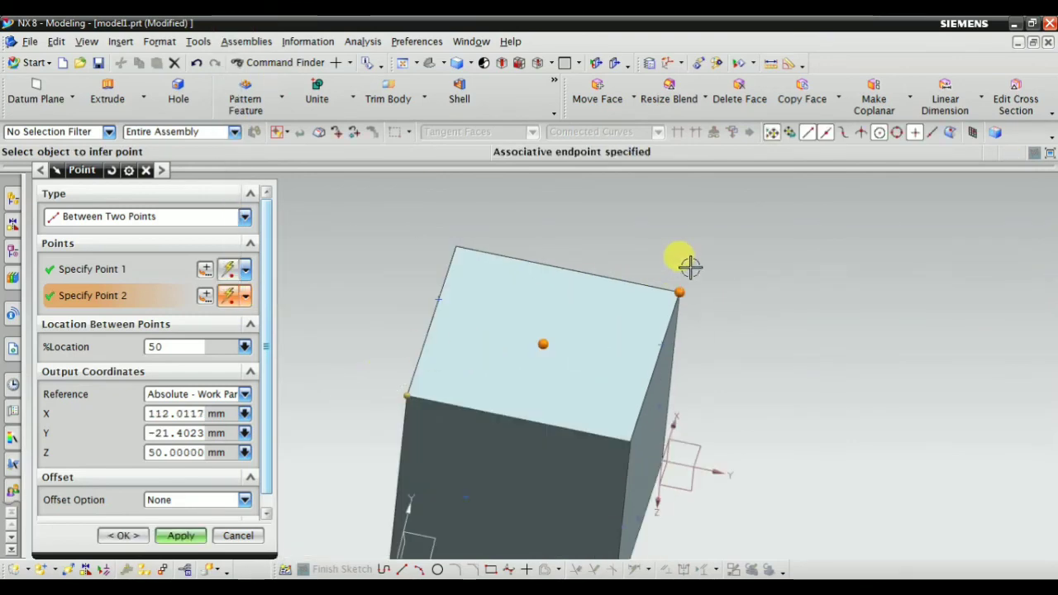
{"action": "scroll", "coordinate": [555, 350], "scroll_direction": "up", "scroll_amount": 3}
{"action": "mouse_move", "coordinate": [562, 372]}
{"action": "middle_mouse_down"}
{"action": "mouse_move", "coordinate": [579, 328]}
{"action": "mouse_move", "coordinate": [440, 382]}
{"action": "middle_mouse_up"}
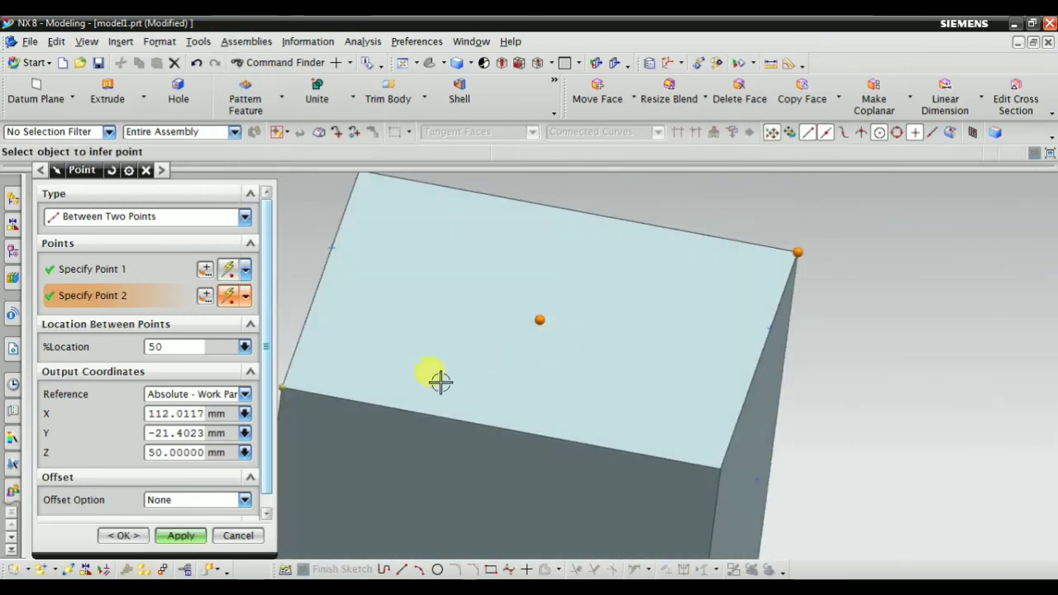
{"action": "scroll", "coordinate": [545, 322], "scroll_direction": "down", "scroll_amount": 2}
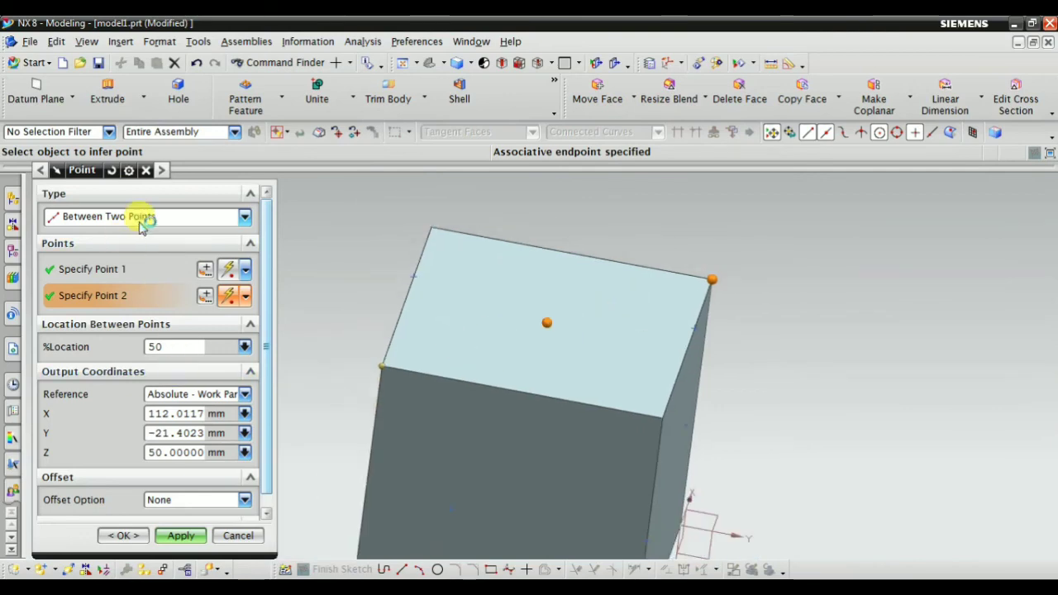
{"action": "left_click", "coordinate": [196, 537]}
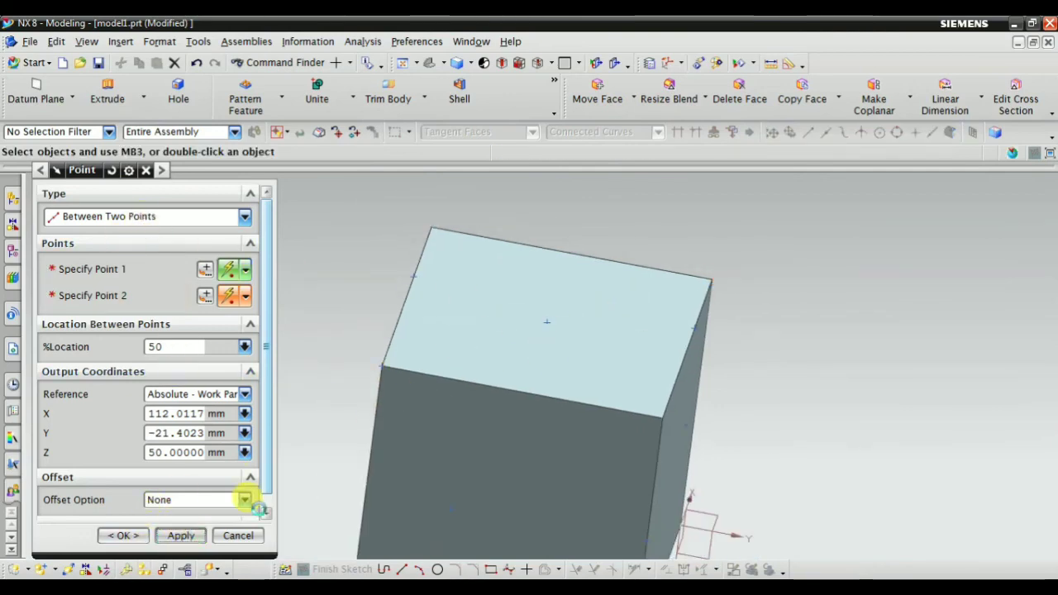
Create another Between Two Points point at 50% location between the midpoints of two opposite edges of a block face
{"action": "middle_click_drag", "start_coordinate": [501, 463], "coordinate": [501, 431]}
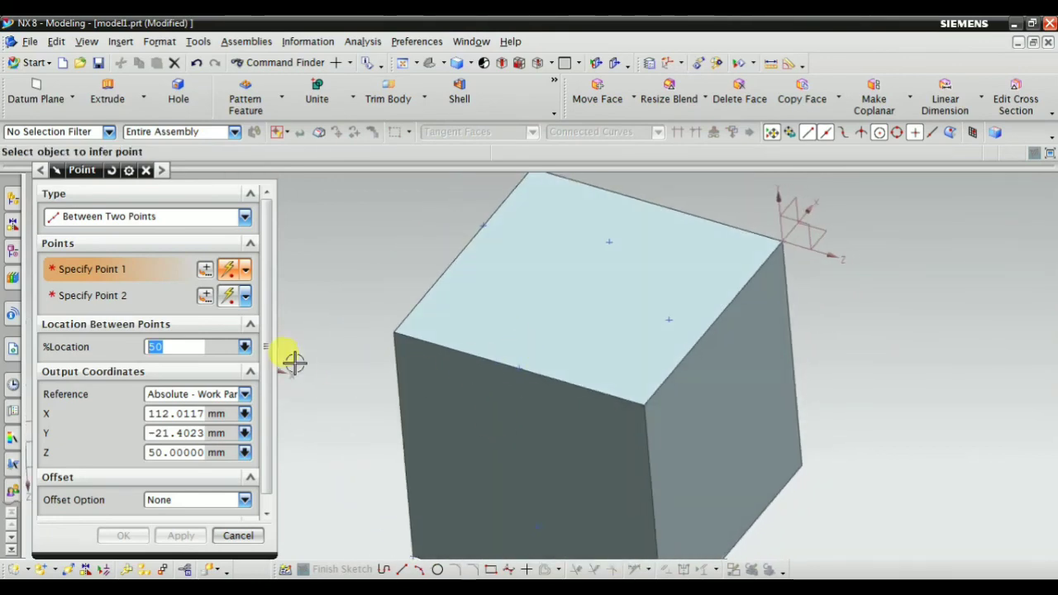
{"action": "left_click", "coordinate": [514, 362]}
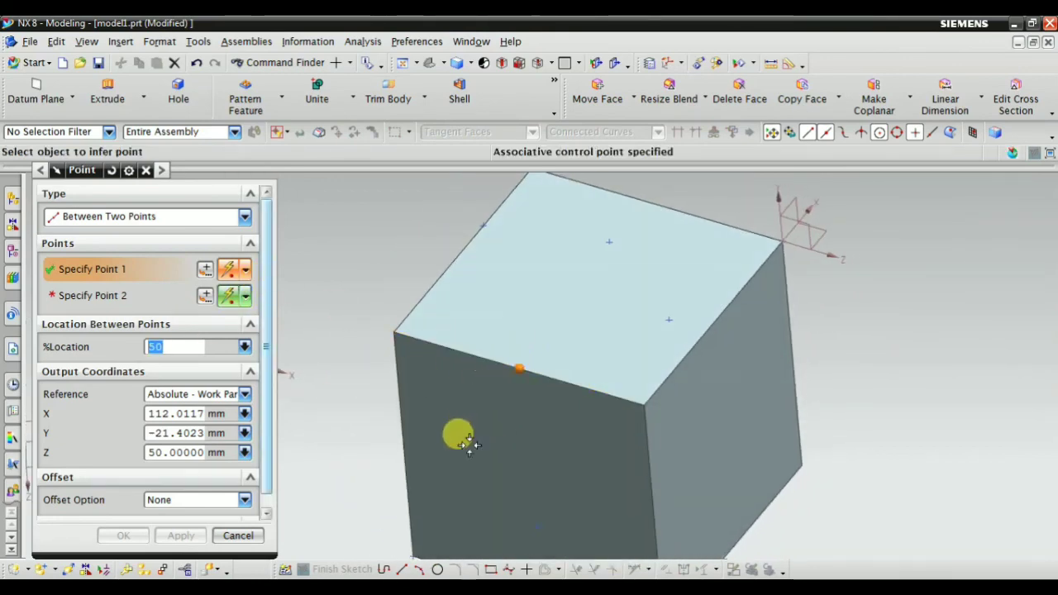
{"action": "scroll", "coordinate": [579, 331], "scroll_direction": "up", "scroll_amount": 2}
{"action": "left_click", "coordinate": [587, 311]}
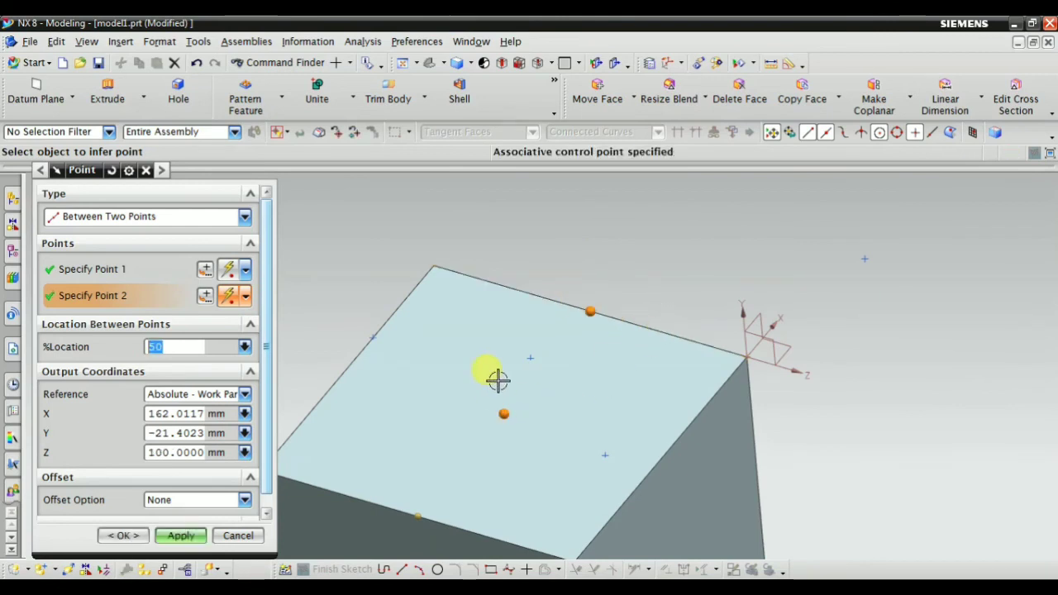
{"action": "scroll", "coordinate": [494, 381], "scroll_direction": "down", "scroll_amount": 2}
{"action": "scroll", "coordinate": [569, 316], "scroll_direction": "up", "scroll_amount": 3}
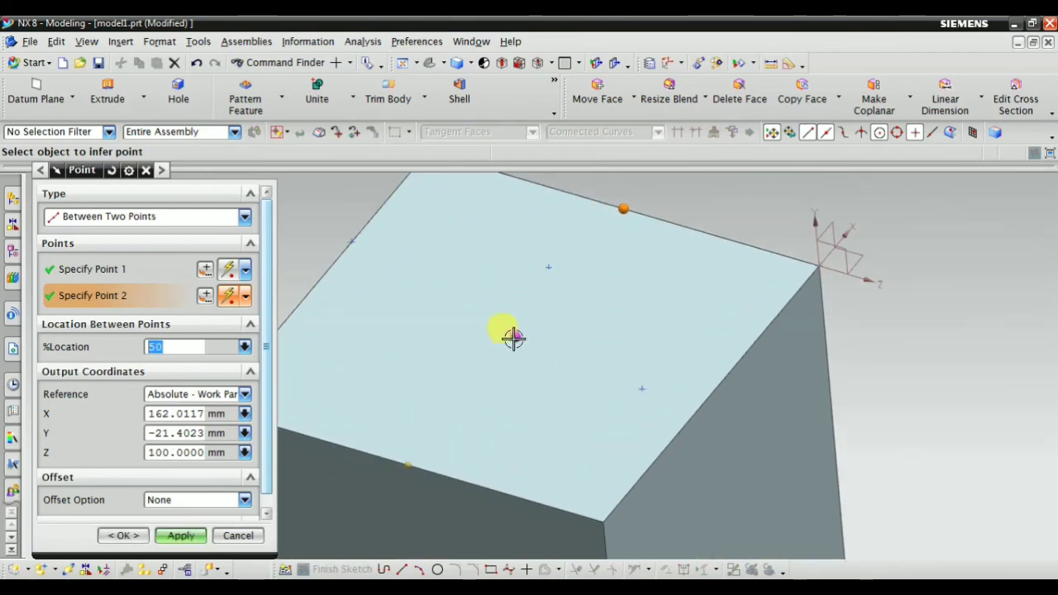
{"action": "left_click", "coordinate": [181, 535]}
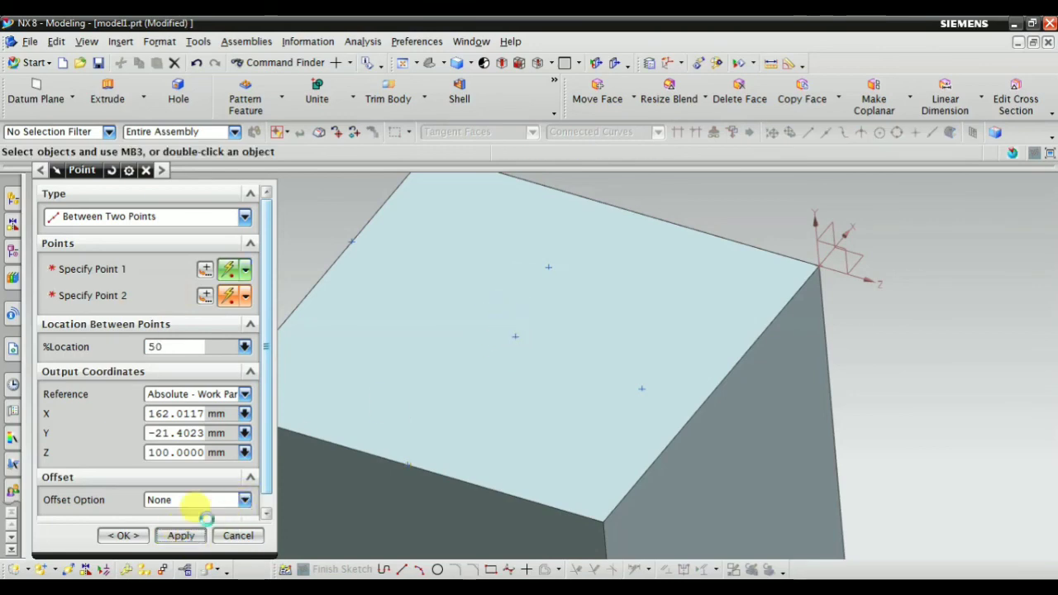
Examine the By Expression point type and its associative setting, and close the Point command without creating a point
{"action": "scroll", "coordinate": [642, 350], "scroll_direction": "down", "scroll_amount": 3}
{"action": "left_click", "coordinate": [135, 217]}
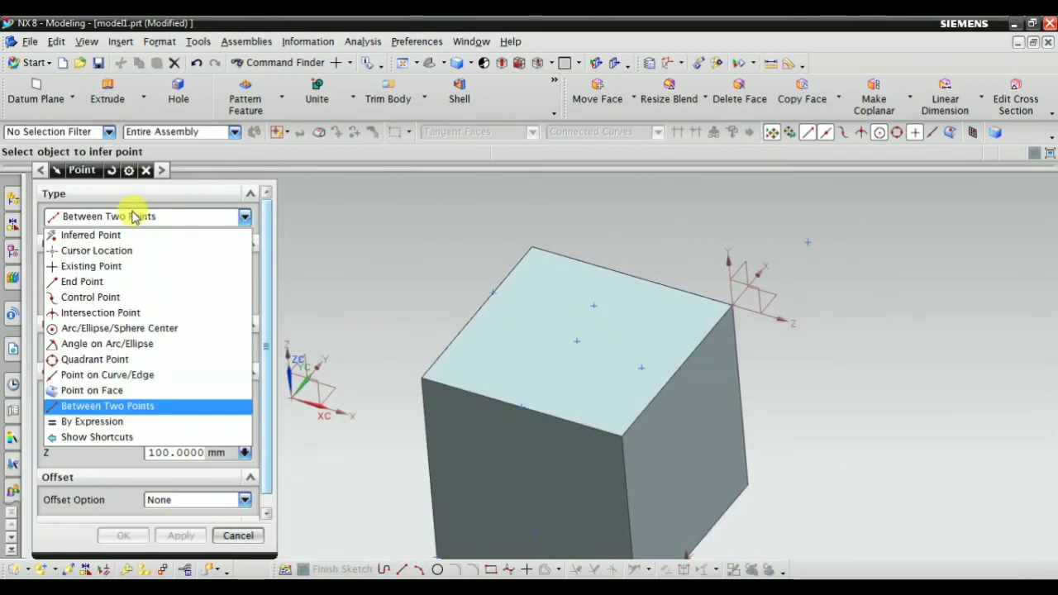
{"action": "left_click", "coordinate": [95, 422]}
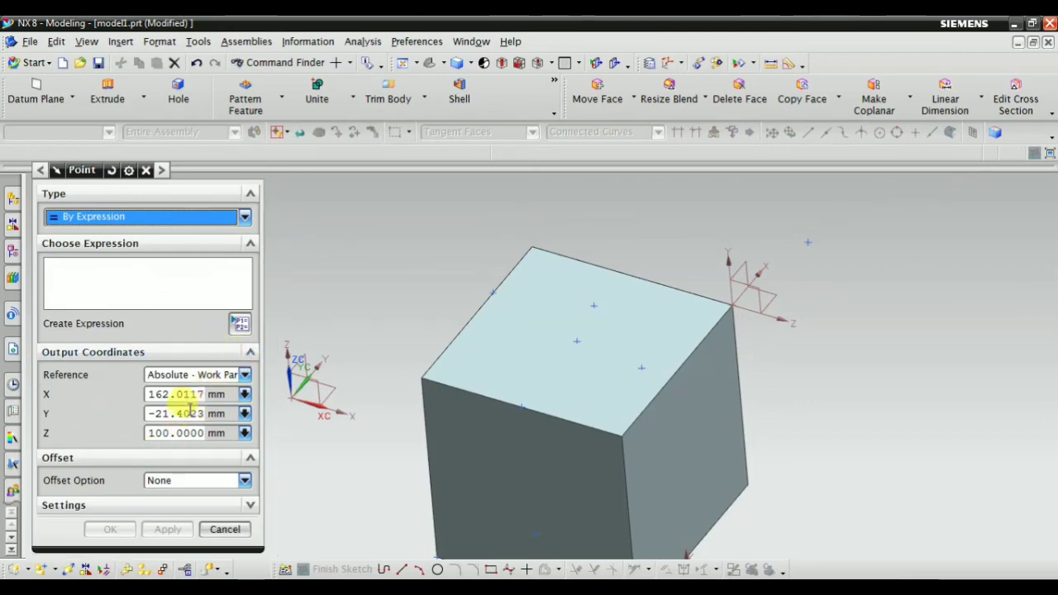
{"action": "left_click", "coordinate": [156, 506]}
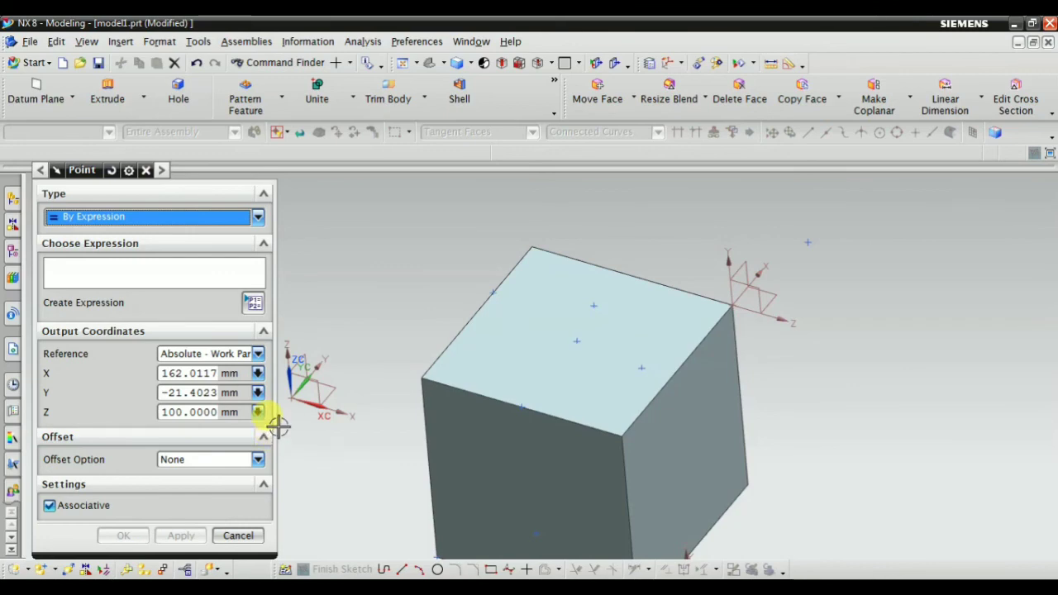
{"action": "middle_click_drag", "start_coordinate": [503, 420], "coordinate": [522, 398]}
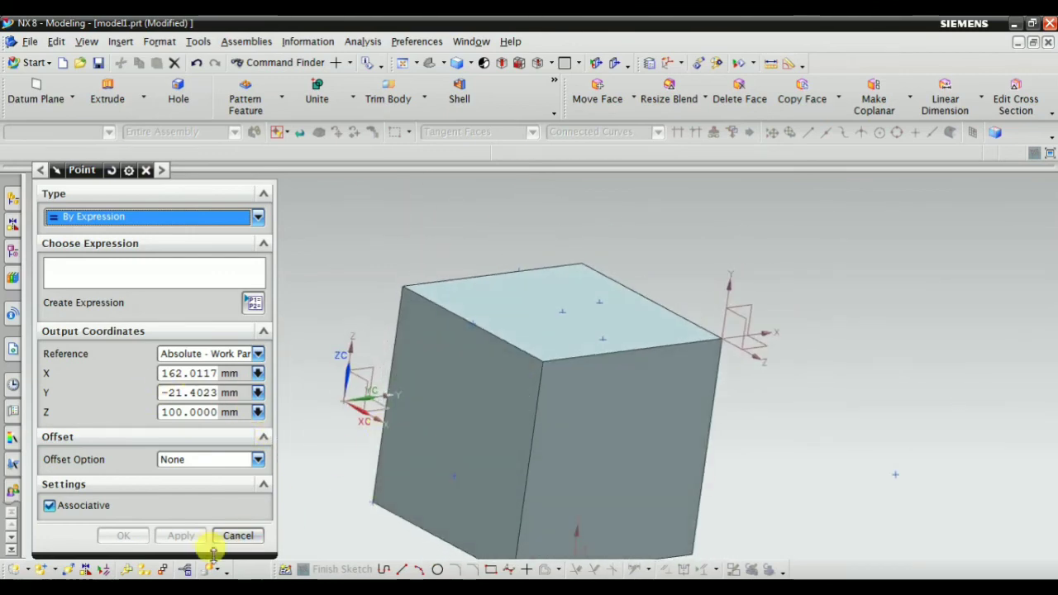
{"action": "left_click", "coordinate": [238, 537]}
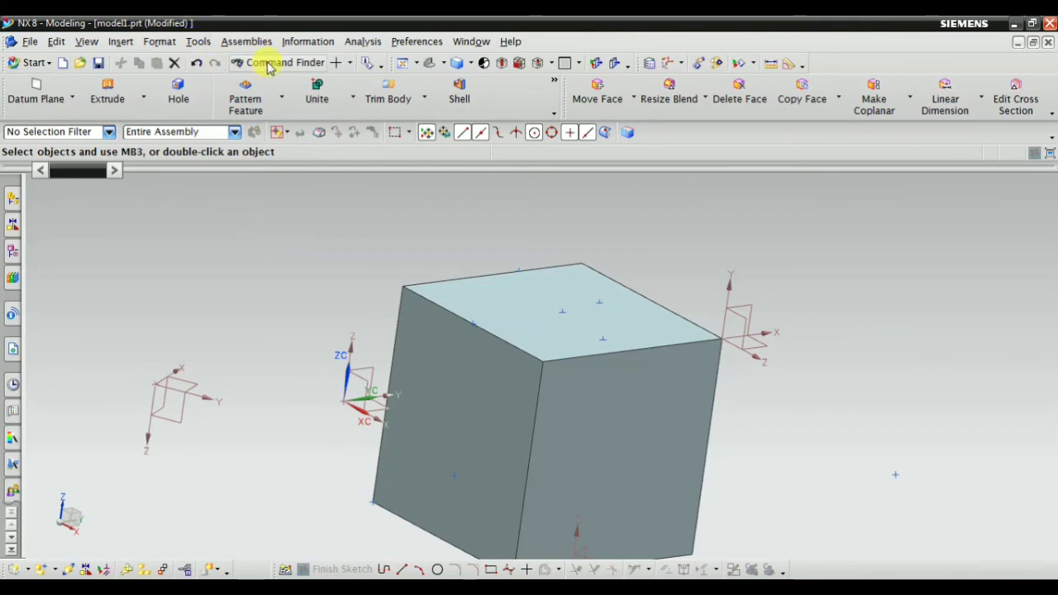
{"action": "left_click", "coordinate": [124, 42]}
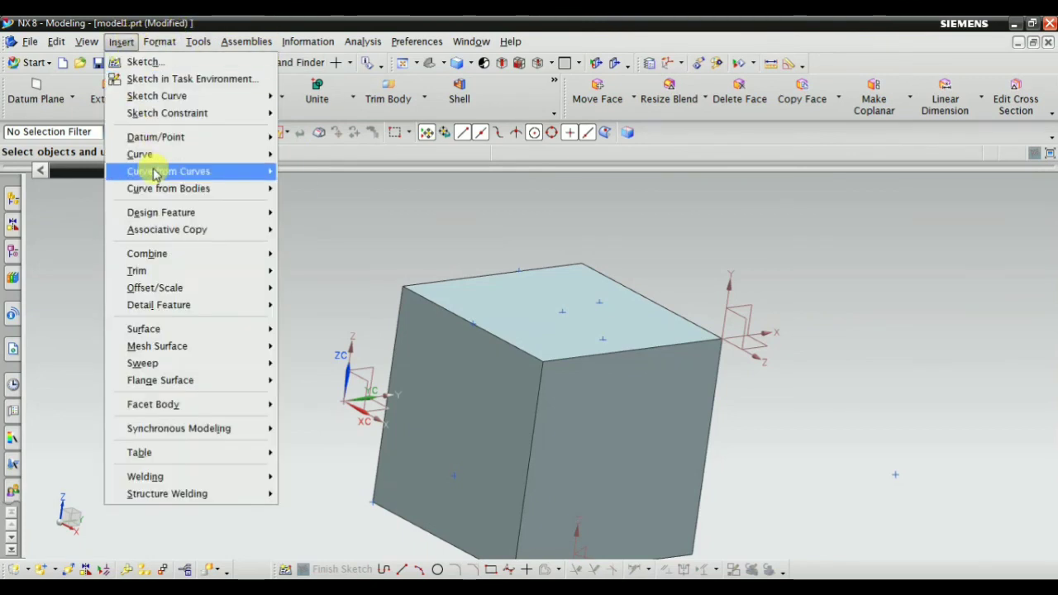
{"action": "mouse_move", "coordinate": [170, 213]}
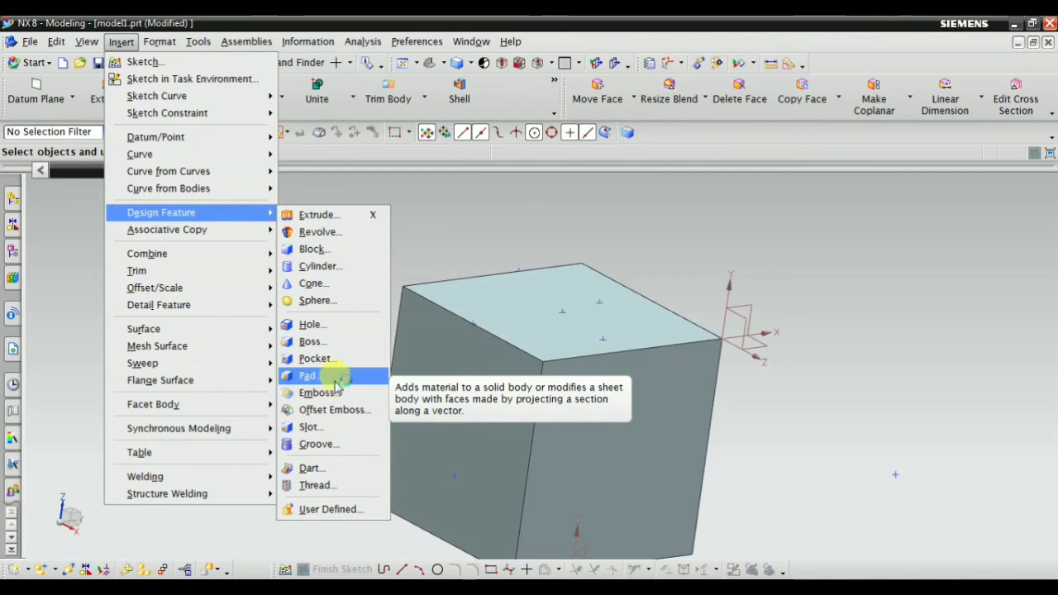
{"action": "mouse_move", "coordinate": [161, 137]}
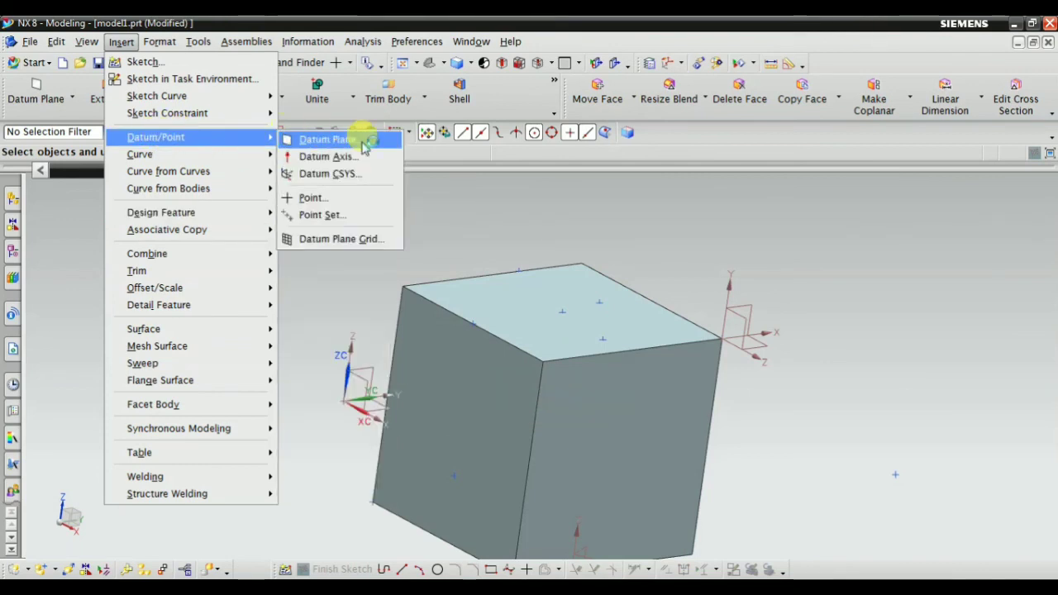
{"action": "left_click", "coordinate": [323, 216]}
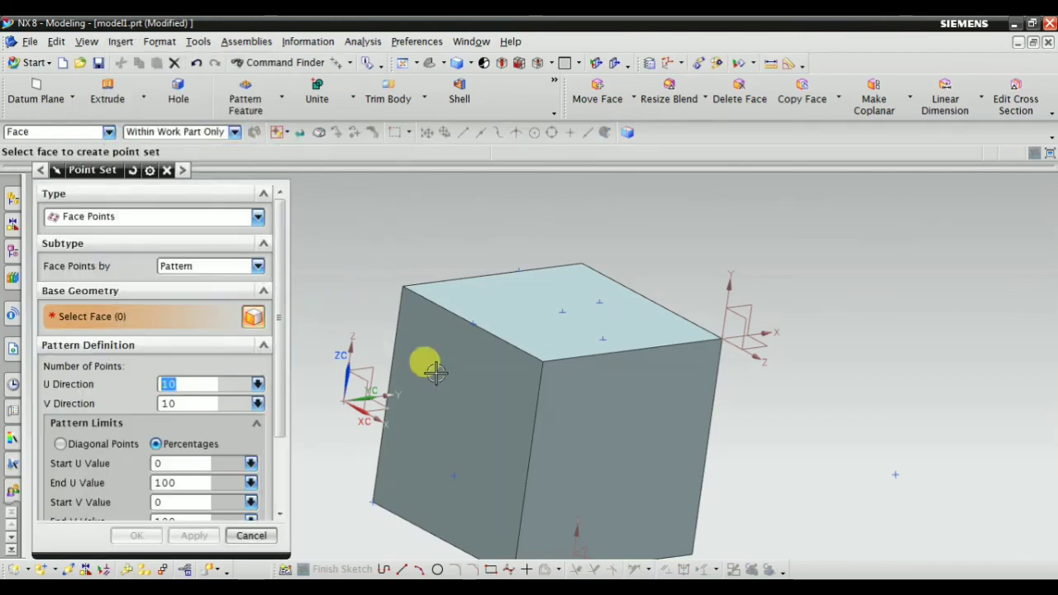
{"action": "middle_click_drag", "start_coordinate": [435, 374], "coordinate": [273, 536]}
{"action": "left_click", "coordinate": [251, 535]}
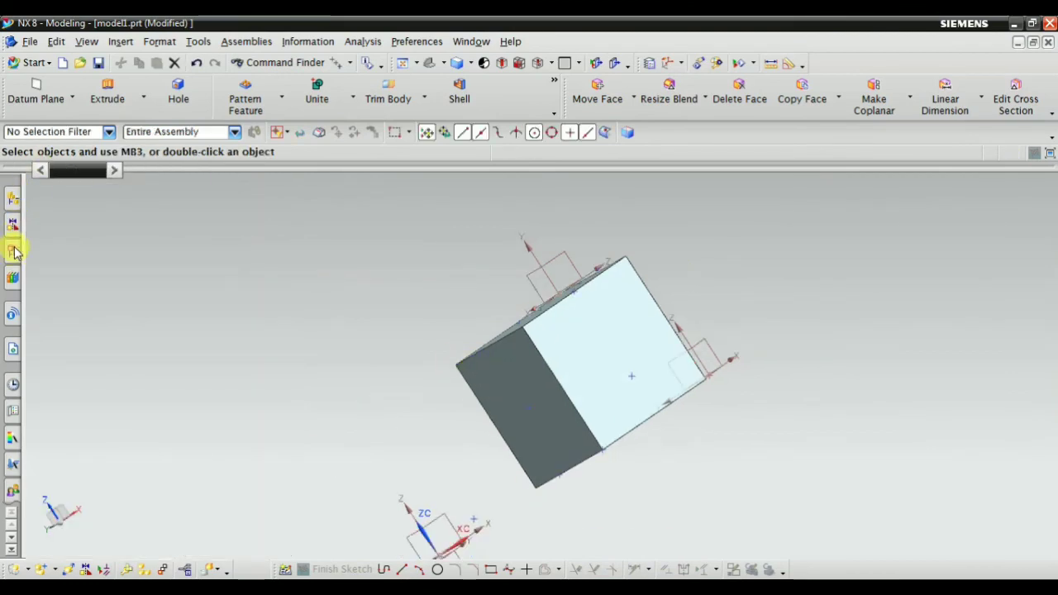
Delete all features after the block from the model history, from Datum Coordinate System (3) through Point (24)
{"action": "left_click", "coordinate": [14, 252]}
{"action": "left_click", "coordinate": [87, 349]}
{"action": "scroll", "coordinate": [132, 477], "scroll_direction": "down", "scroll_amount": 3}
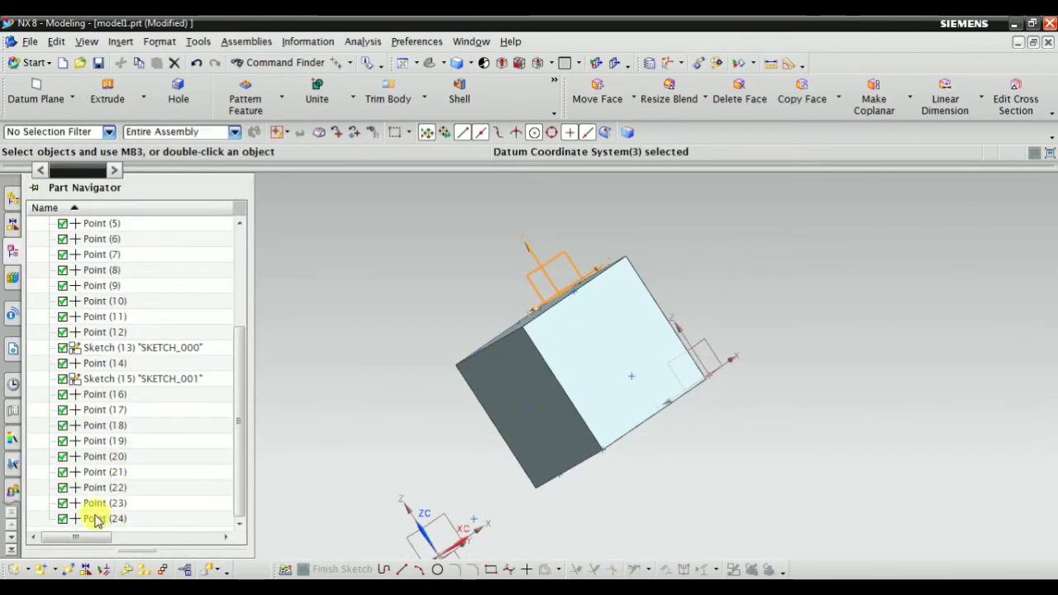
{"action": "left_click", "coordinate": [95, 519], "text": "shift"}
{"action": "right_click", "coordinate": [99, 515]}
{"action": "left_click", "coordinate": [133, 434]}
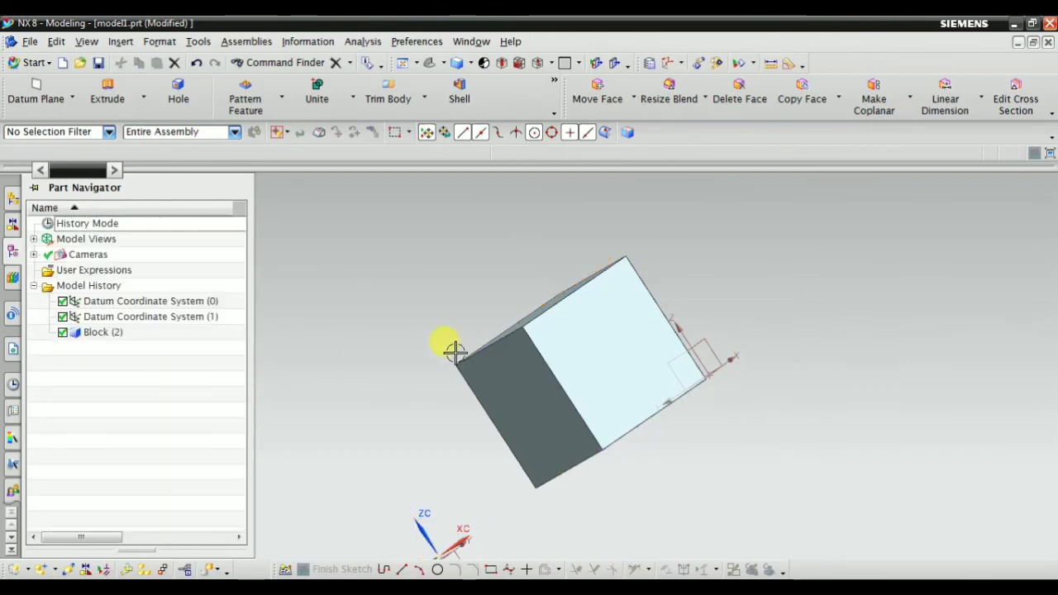
Start a Curve Points point set by Equal Arc Length on one edge of the block's top face
{"action": "left_click", "coordinate": [429, 64]}
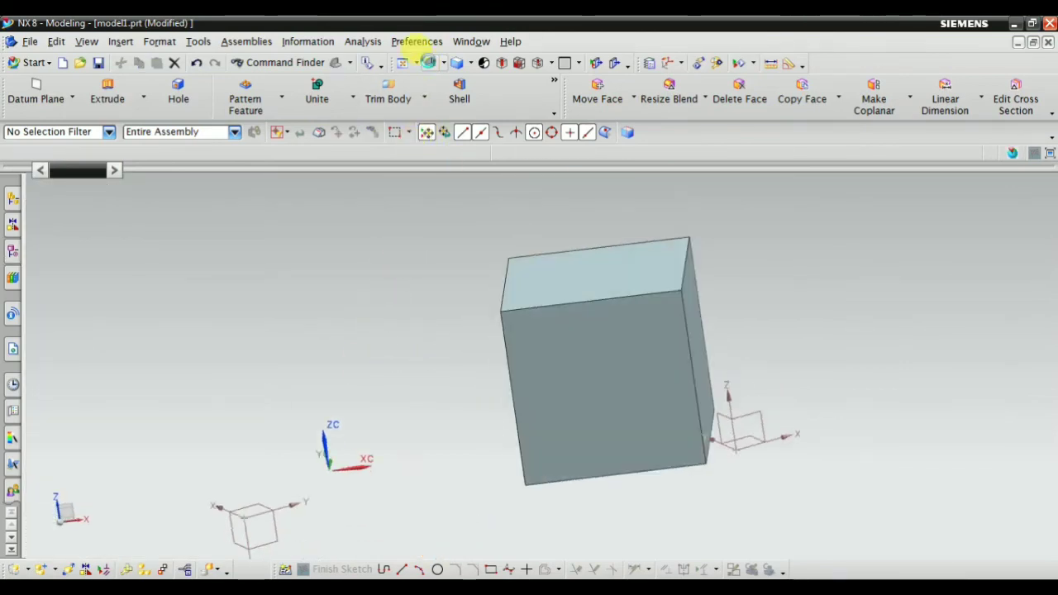
{"action": "left_click", "coordinate": [121, 41]}
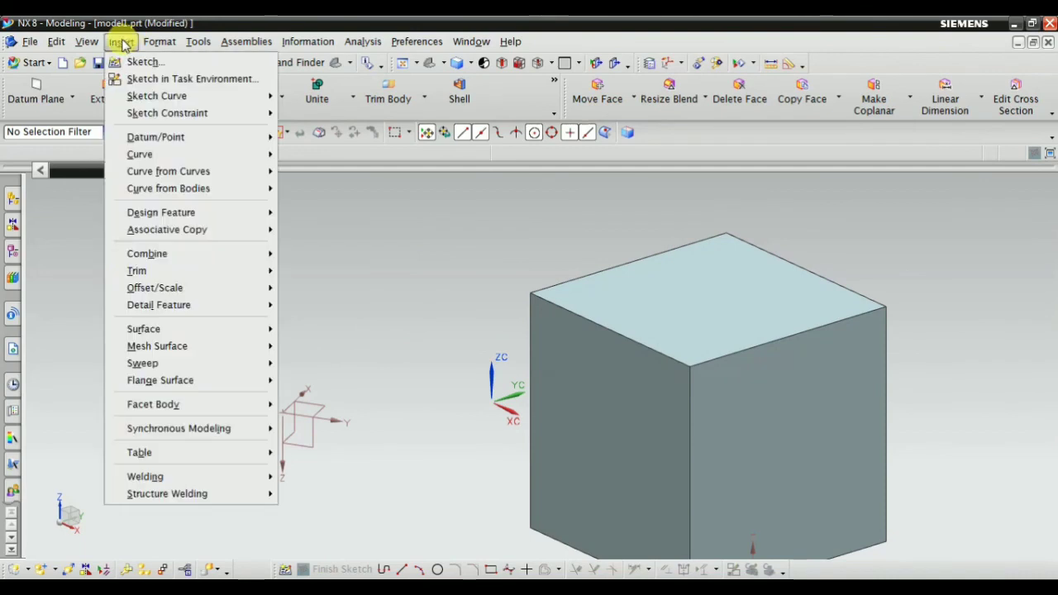
{"action": "mouse_move", "coordinate": [185, 137]}
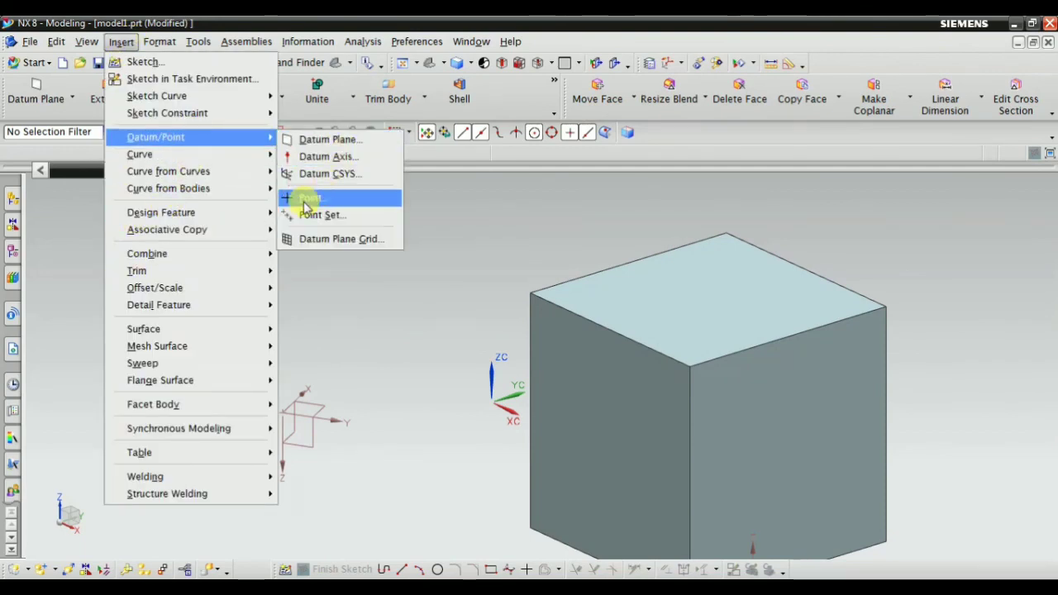
{"action": "left_click", "coordinate": [300, 204]}
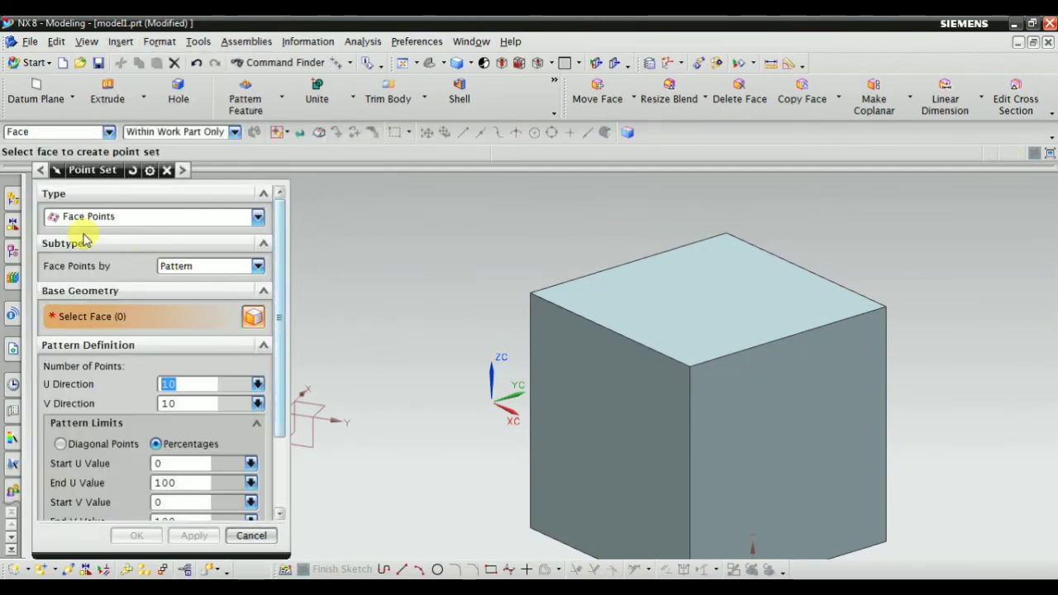
{"action": "left_click", "coordinate": [101, 217]}
{"action": "left_click", "coordinate": [91, 237]}
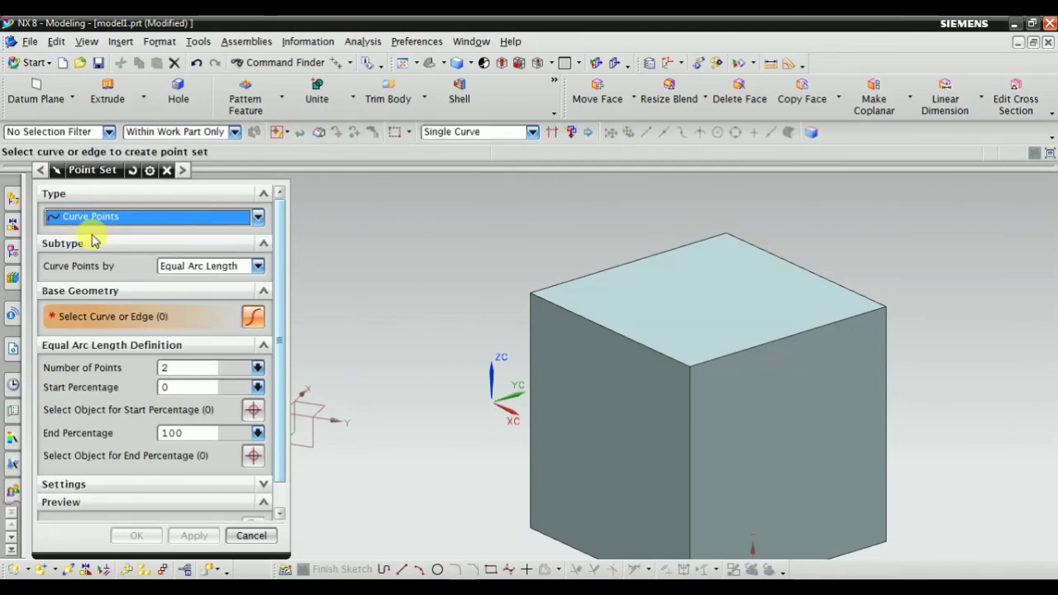
{"action": "left_click", "coordinate": [619, 333]}
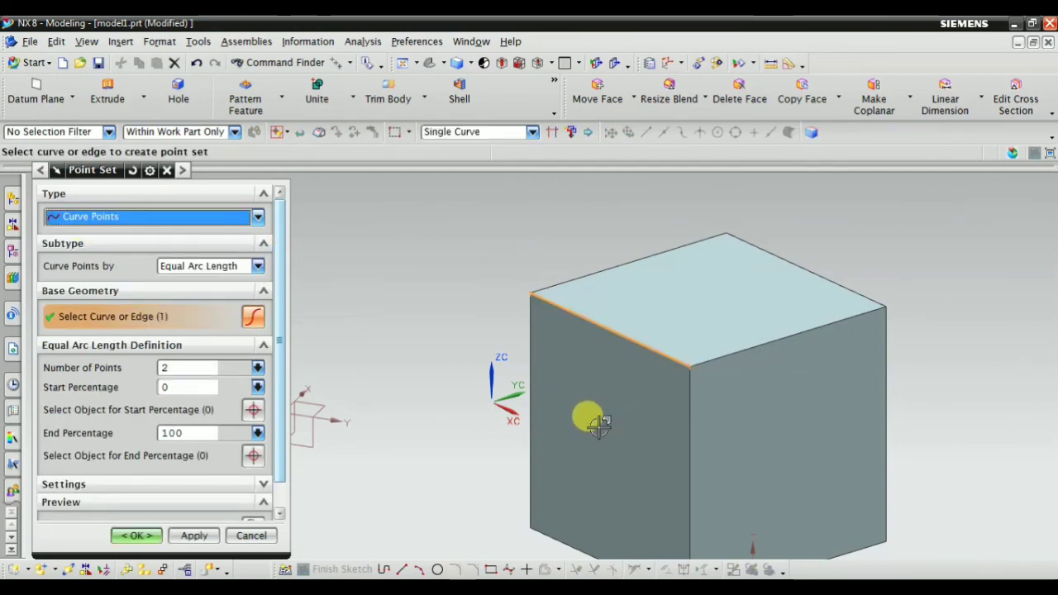
{"action": "scroll", "coordinate": [649, 369], "scroll_direction": "up", "scroll_amount": 3}
{"action": "scroll", "coordinate": [649, 369], "scroll_direction": "down", "scroll_amount": 3}
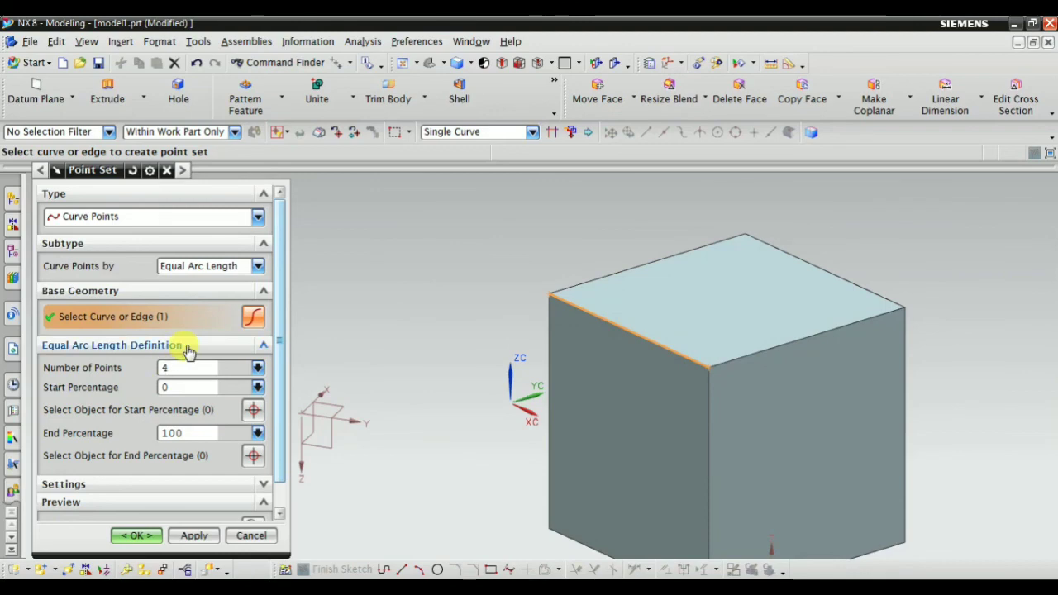
Set the number of points to 4 and the start percentage to 25, and create the point set on the edge
{"action": "left_click", "coordinate": [203, 367]}
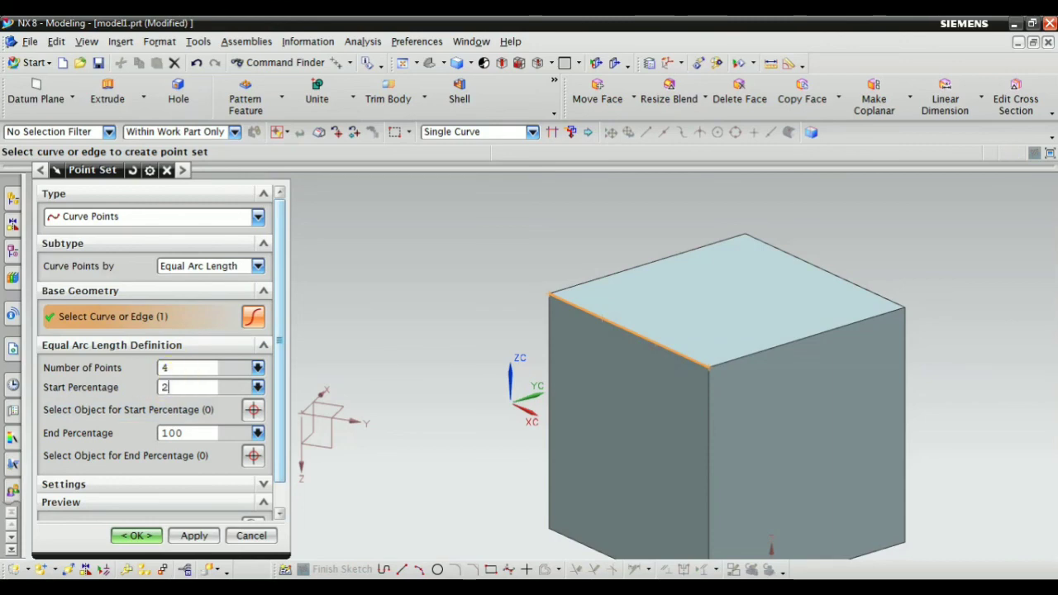
{"action": "left_click", "coordinate": [193, 535]}
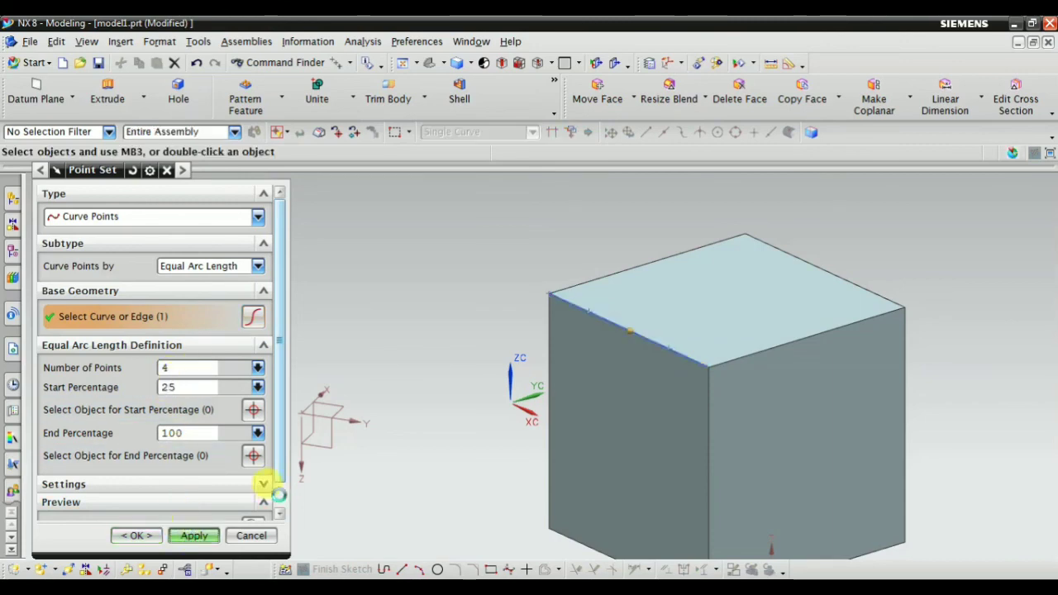
{"action": "scroll", "coordinate": [632, 326], "scroll_direction": "up", "scroll_amount": 3}
{"action": "scroll", "coordinate": [591, 280], "scroll_direction": "down", "scroll_amount": 2}
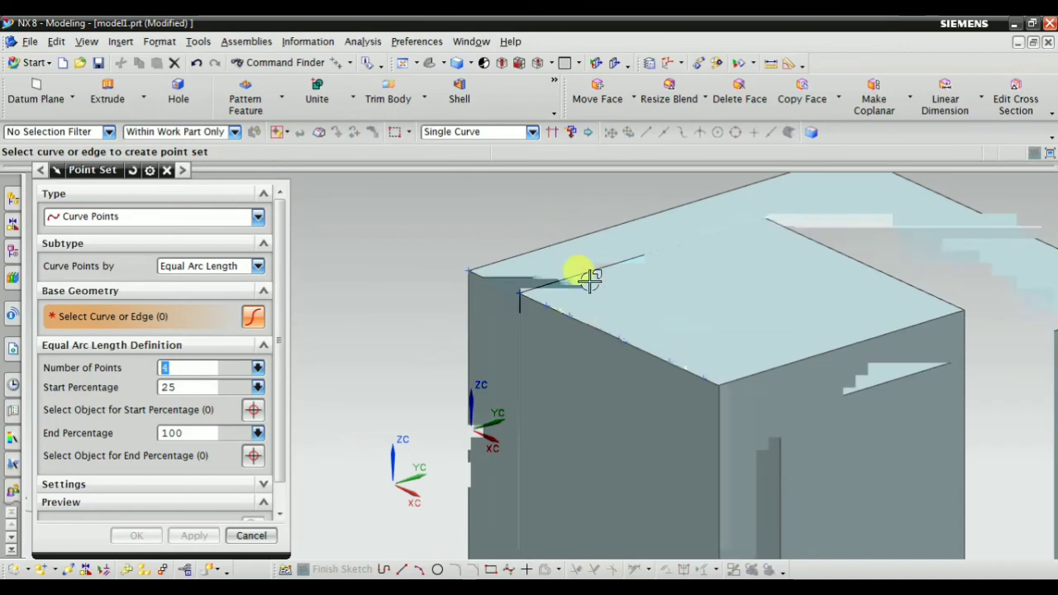
Display the block in wireframe and inspect the points spaced along the top edge
{"action": "left_click", "coordinate": [475, 65]}
{"action": "left_click", "coordinate": [524, 151]}
{"action": "scroll", "coordinate": [637, 426], "scroll_direction": "up", "scroll_amount": 2}
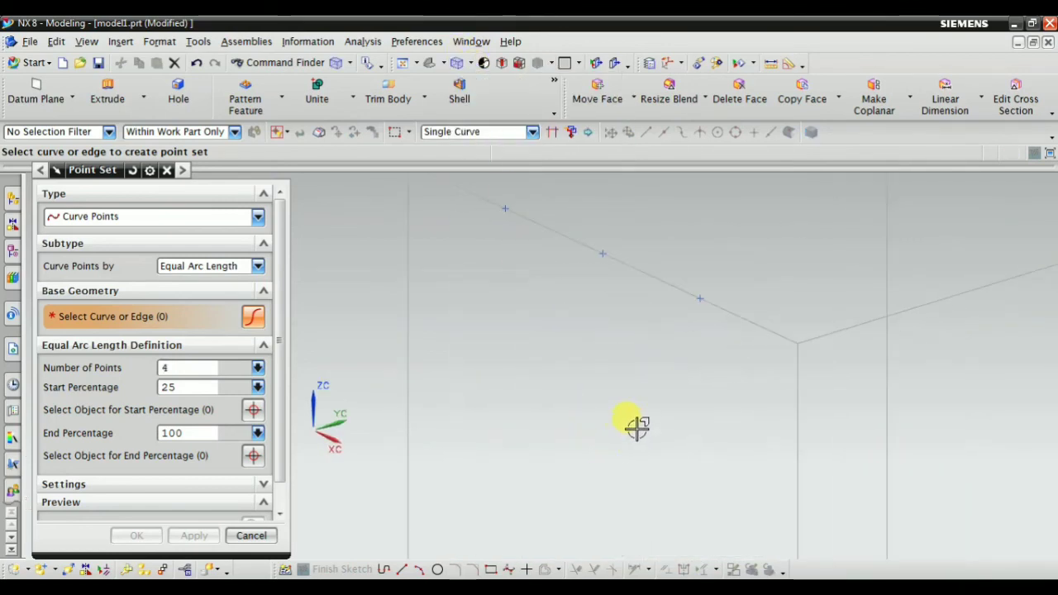
{"action": "scroll", "coordinate": [639, 429], "scroll_direction": "down", "scroll_amount": 1}
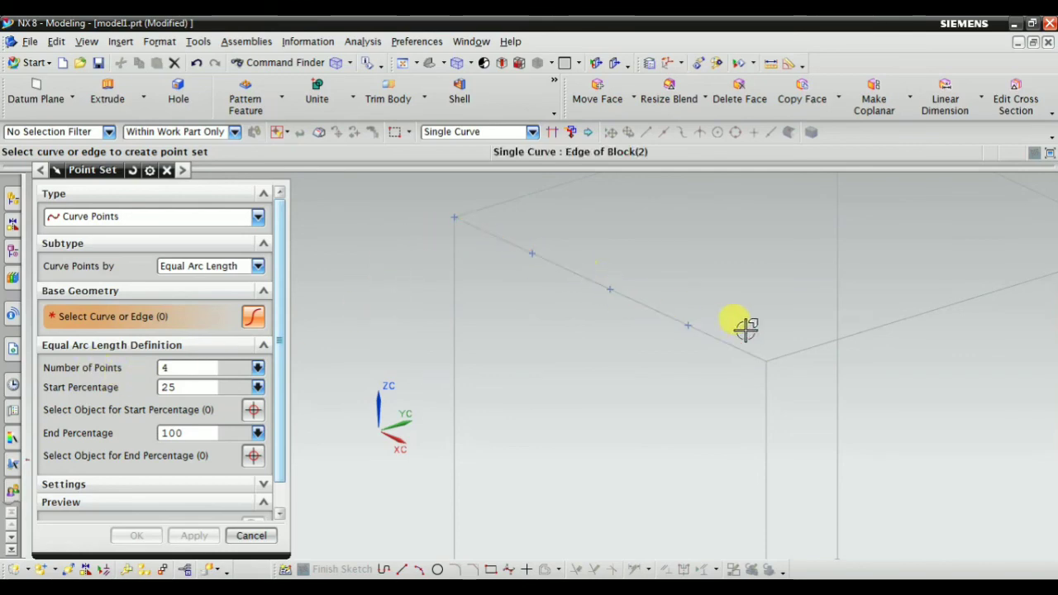
{"action": "scroll", "coordinate": [645, 318], "scroll_direction": "down", "scroll_amount": 1}
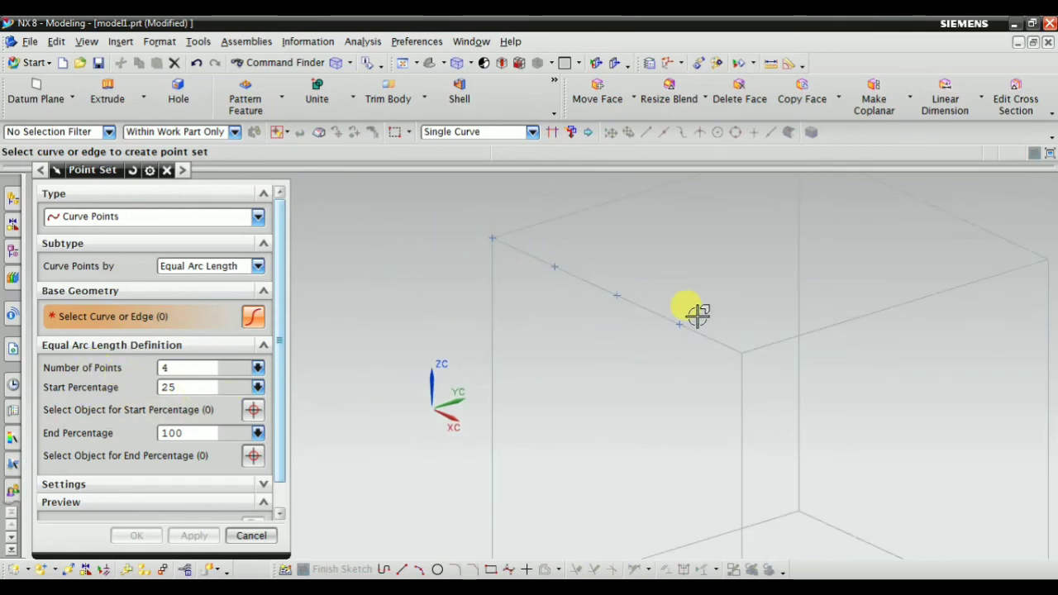
Examine the Spline Points type of the point set
{"action": "left_click", "coordinate": [142, 218]}
{"action": "left_click", "coordinate": [128, 253]}
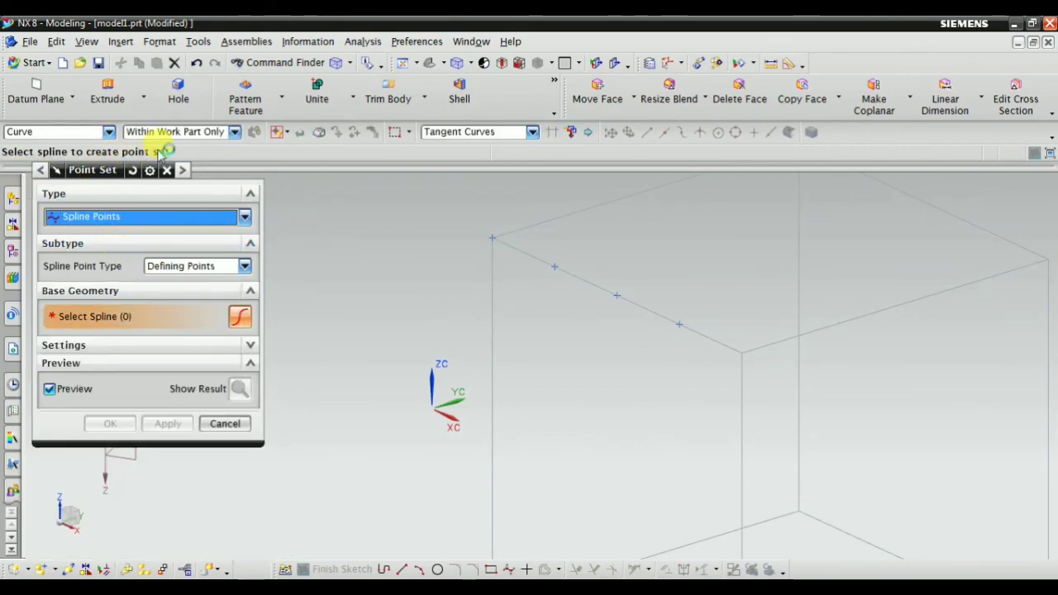
{"action": "scroll", "coordinate": [452, 304], "scroll_direction": "down", "scroll_amount": 2}
{"action": "scroll", "coordinate": [680, 319], "scroll_direction": "up", "scroll_amount": 1}
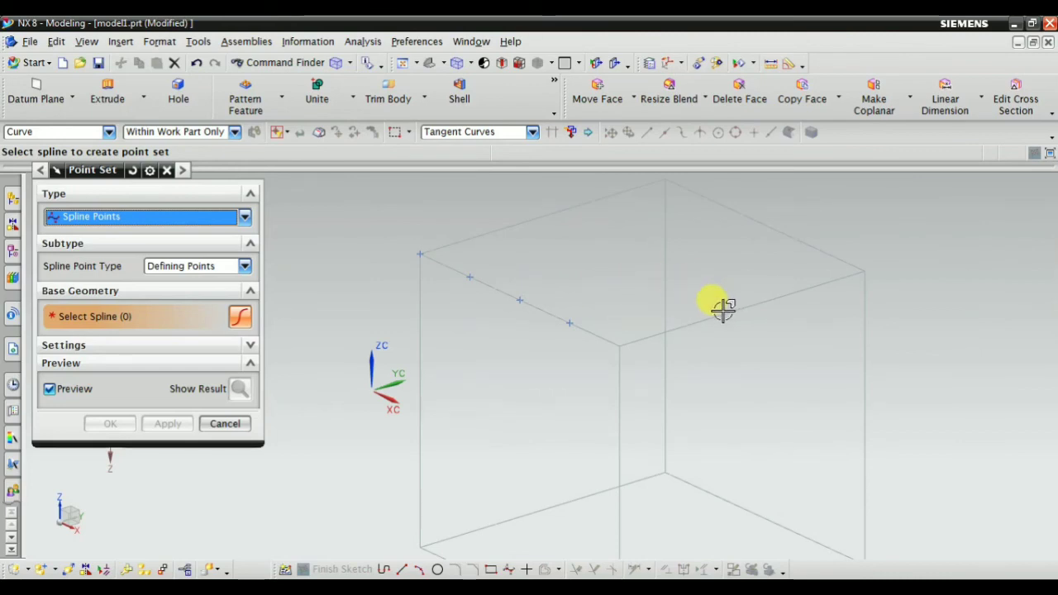
Change the point set type to Face Points by Pattern and select the block's top face
{"action": "left_click", "coordinate": [125, 217]}
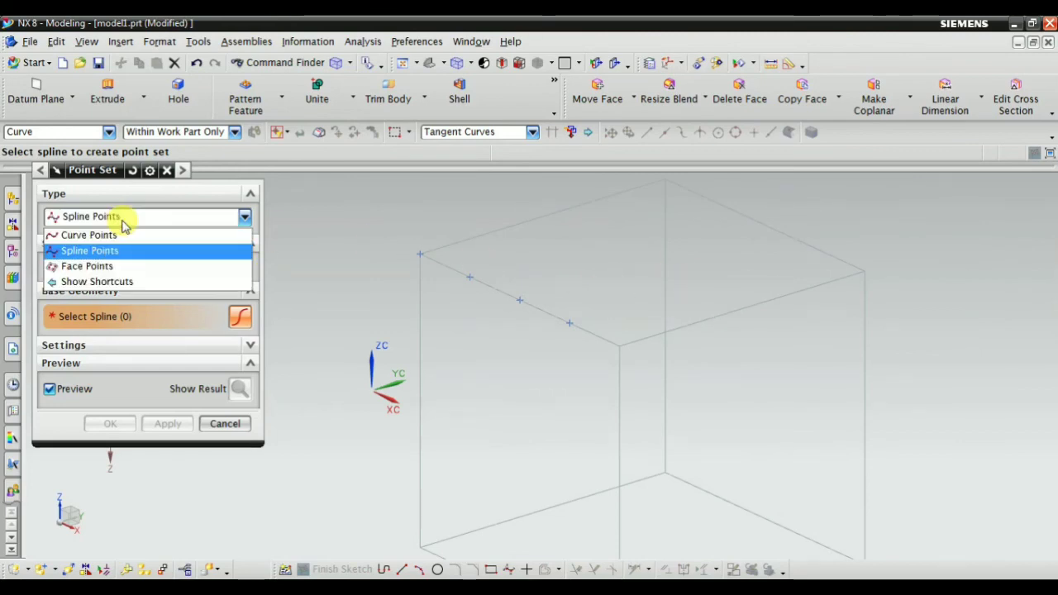
{"action": "left_click", "coordinate": [111, 273]}
{"action": "scroll", "coordinate": [311, 275], "scroll_direction": "down", "scroll_amount": 2}
{"action": "scroll", "coordinate": [397, 379], "scroll_direction": "down", "scroll_amount": 2}
{"action": "scroll", "coordinate": [421, 296], "scroll_direction": "up", "scroll_amount": 2}
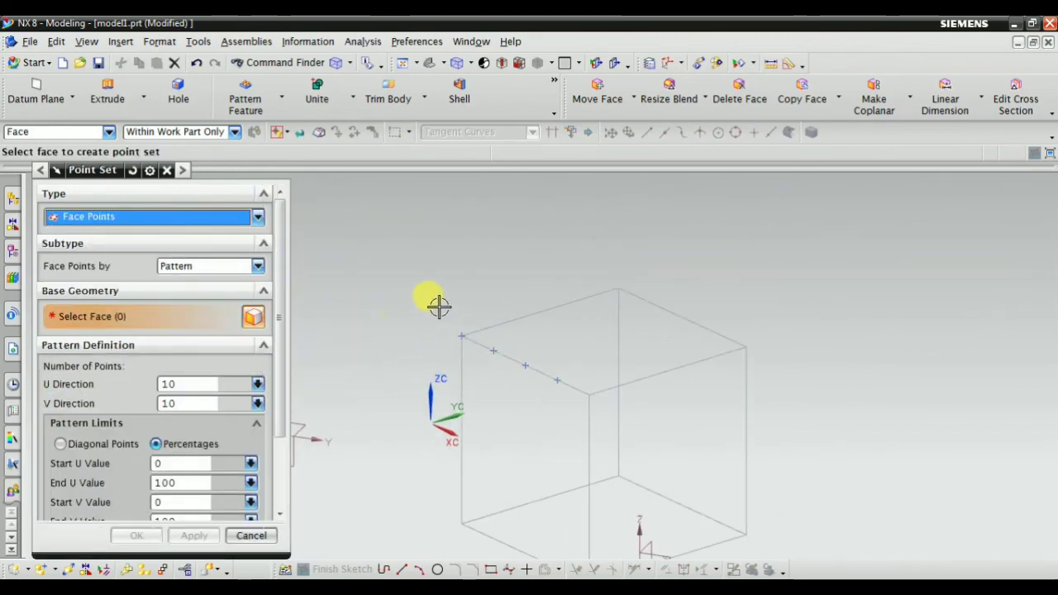
{"action": "left_click", "coordinate": [605, 338]}
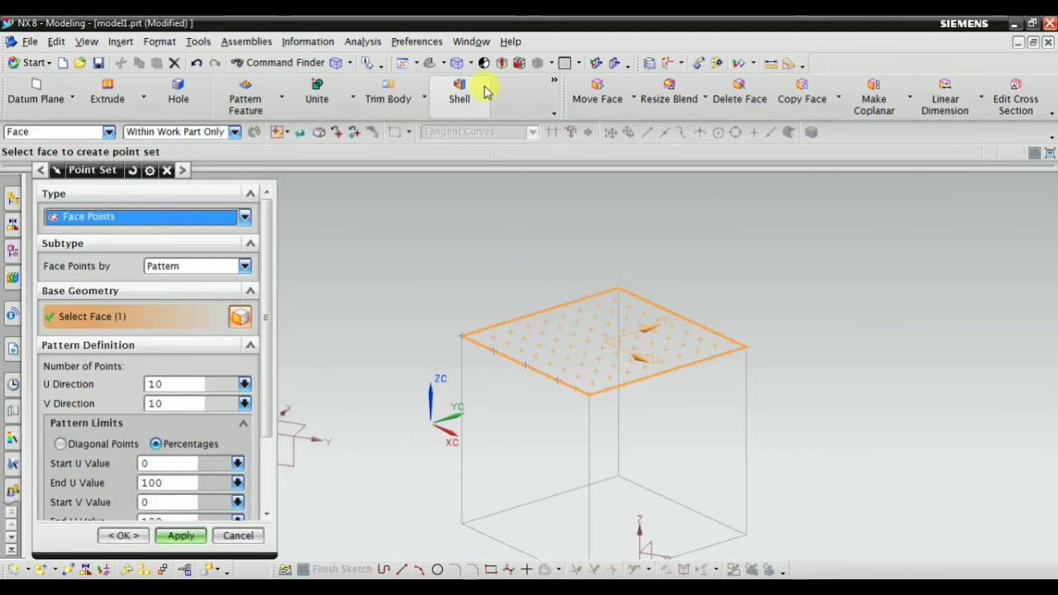
Return the block to shaded display with edges and inspect the point pattern previewed on its top face
{"action": "left_click", "coordinate": [473, 64]}
{"action": "left_click", "coordinate": [504, 78]}
{"action": "scroll", "coordinate": [541, 287], "scroll_direction": "up", "scroll_amount": 1}
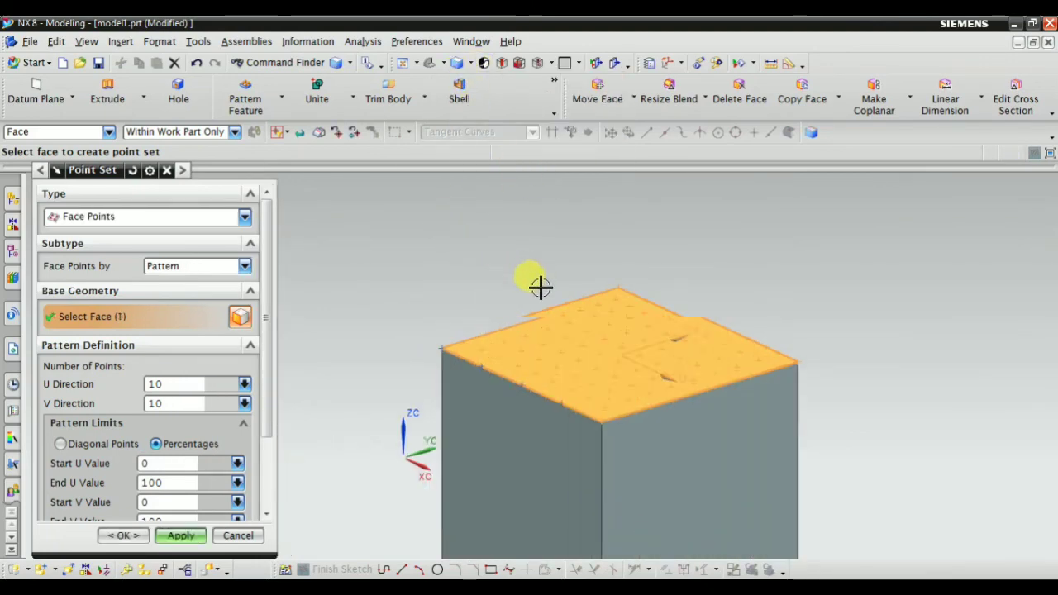
{"action": "scroll", "coordinate": [538, 286], "scroll_direction": "up", "scroll_amount": 2}
{"action": "mouse_move", "coordinate": [532, 286]}
{"action": "middle_mouse_down"}
{"action": "mouse_move", "coordinate": [541, 317]}
{"action": "mouse_move", "coordinate": [538, 282]}
{"action": "middle_mouse_up"}
{"action": "scroll", "coordinate": [538, 282], "scroll_direction": "down", "scroll_amount": 3}
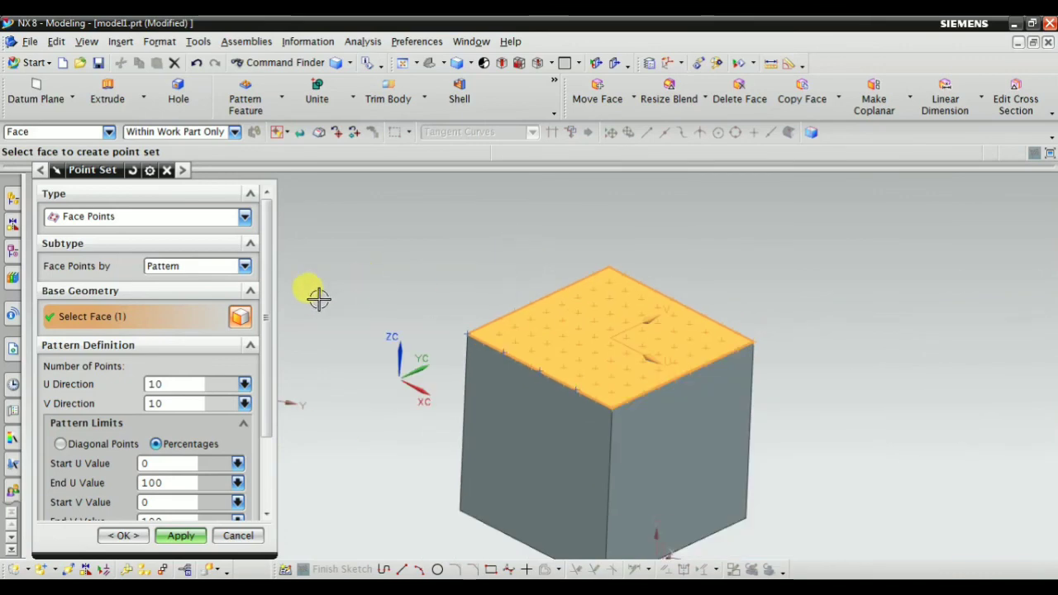
{"action": "scroll", "coordinate": [583, 353], "scroll_direction": "up", "scroll_amount": 2}
{"action": "scroll", "coordinate": [304, 327], "scroll_direction": "down", "scroll_amount": 2}
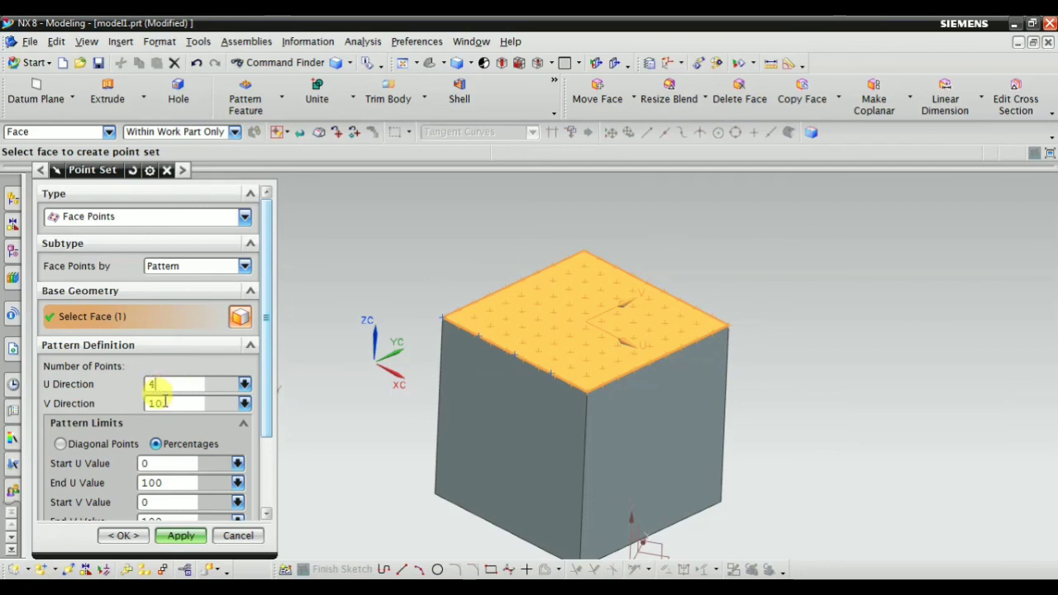
Set the number of points to 4 in both the U and V directions, create the face point set, and close the command
{"action": "type", "text": "4"}
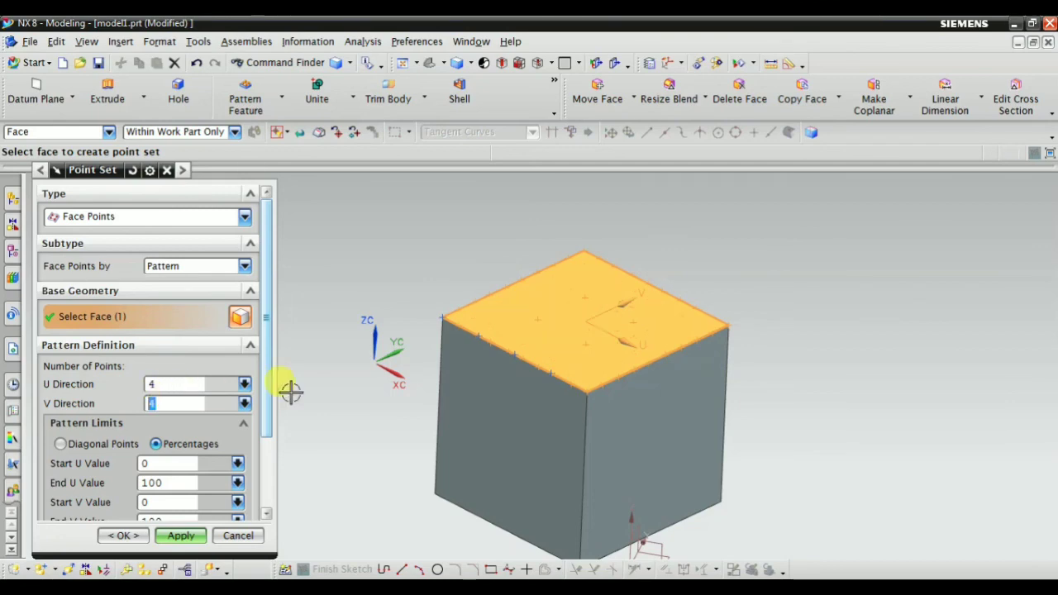
{"action": "scroll", "coordinate": [593, 303], "scroll_direction": "up", "scroll_amount": 2}
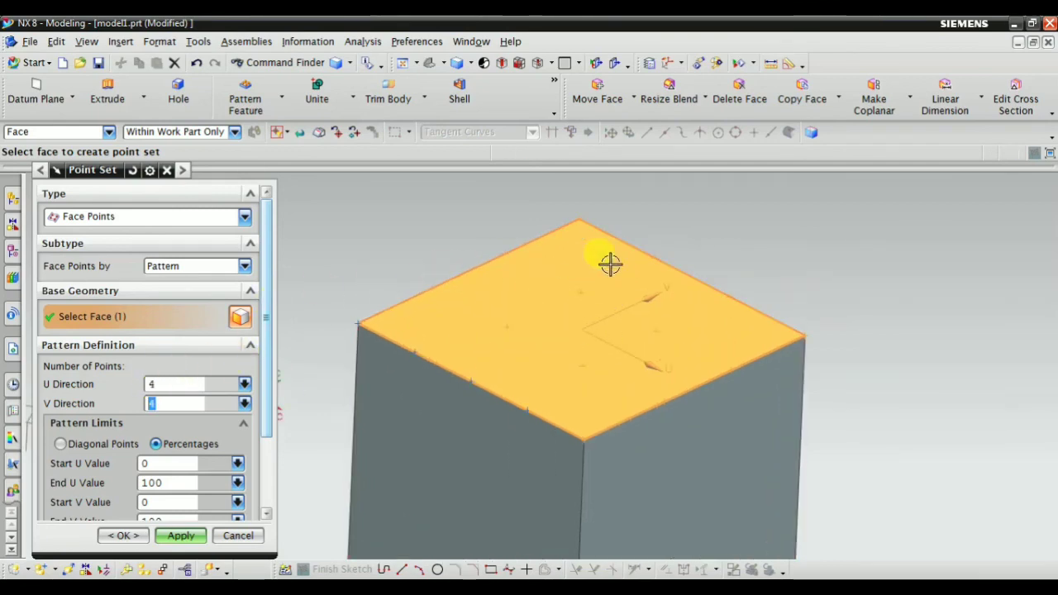
{"action": "scroll", "coordinate": [201, 397], "scroll_direction": "down", "scroll_amount": 3}
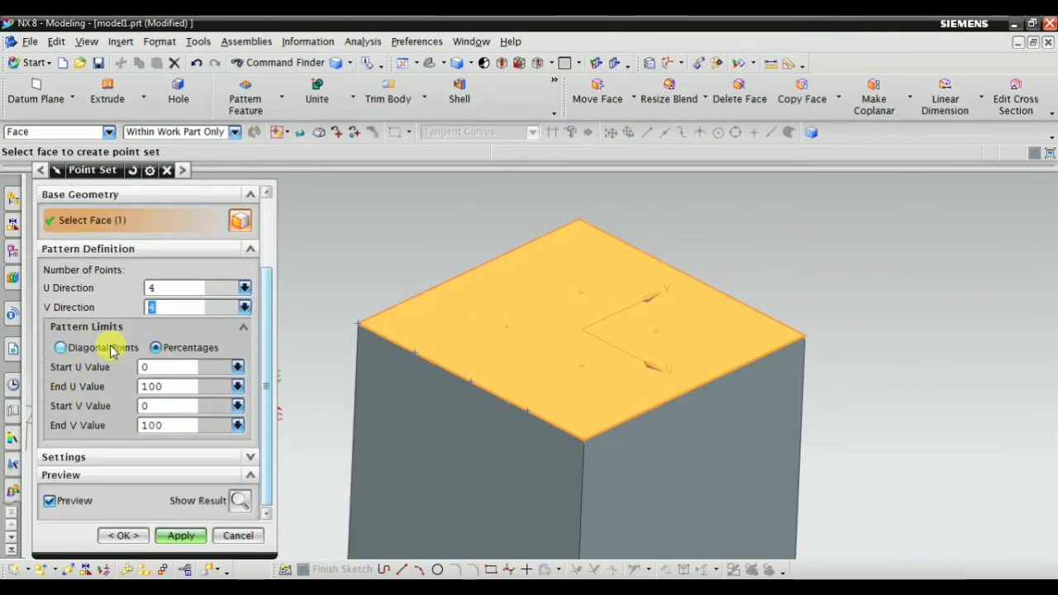
{"action": "scroll", "coordinate": [253, 378], "scroll_direction": "up", "scroll_amount": 3}
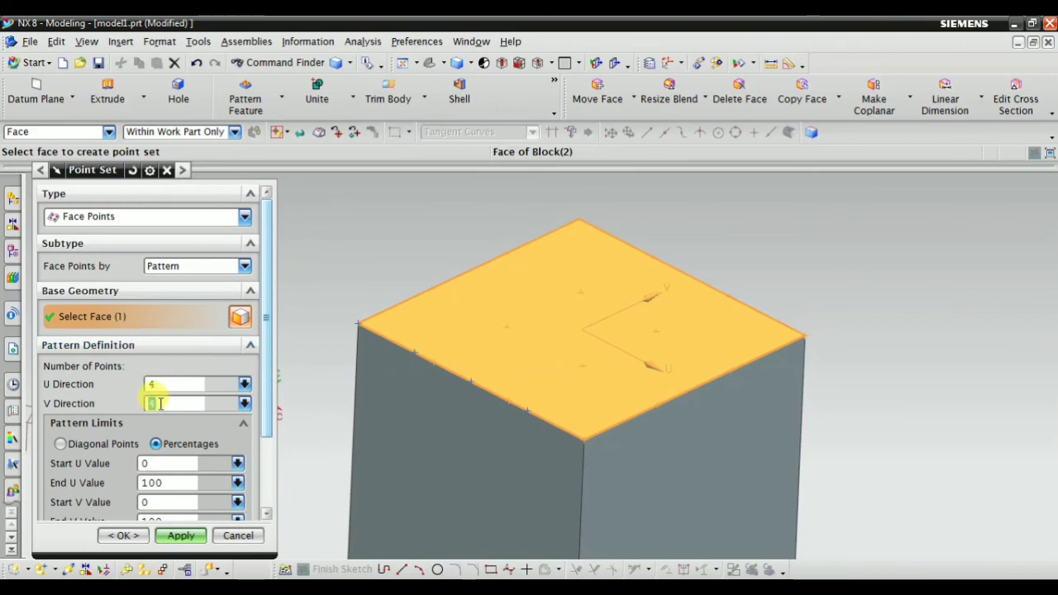
{"action": "scroll", "coordinate": [197, 391], "scroll_direction": "down", "scroll_amount": 3}
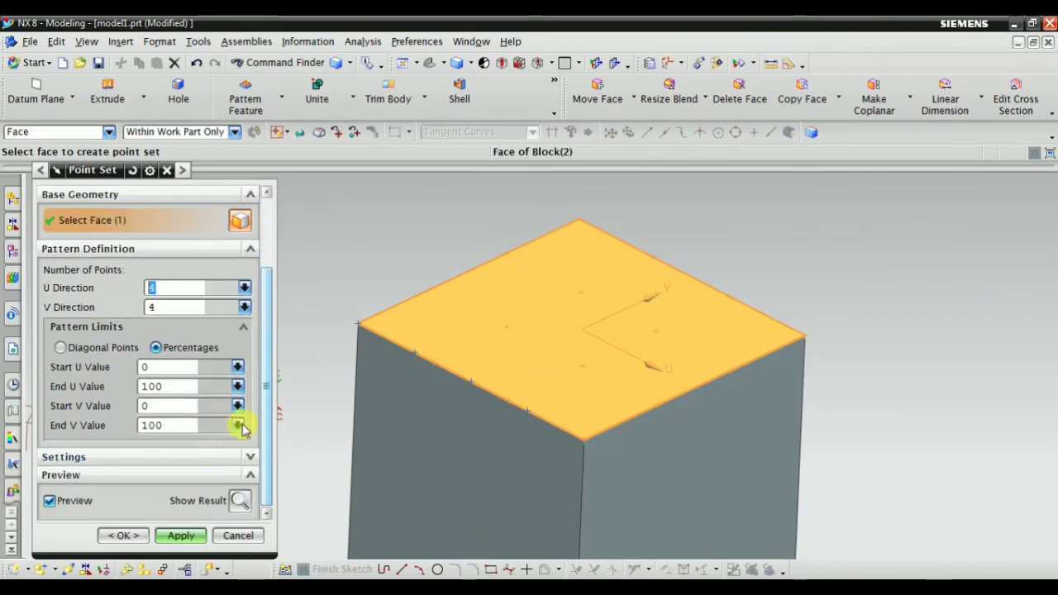
{"action": "left_click", "coordinate": [180, 536]}
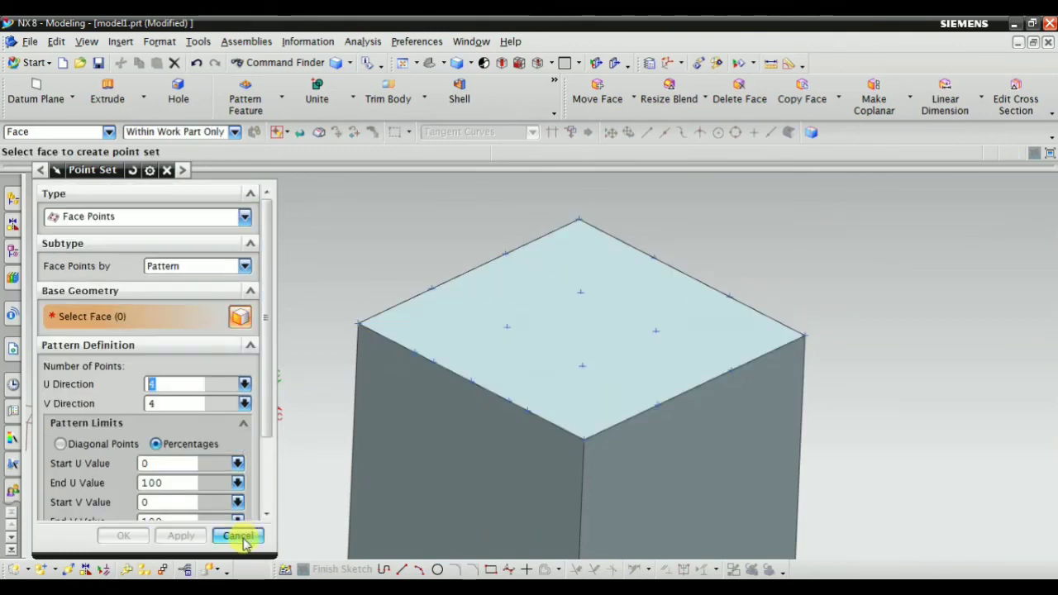
{"action": "left_click", "coordinate": [237, 535]}
{"action": "middle_click_drag", "start_coordinate": [402, 366], "coordinate": [466, 406]}
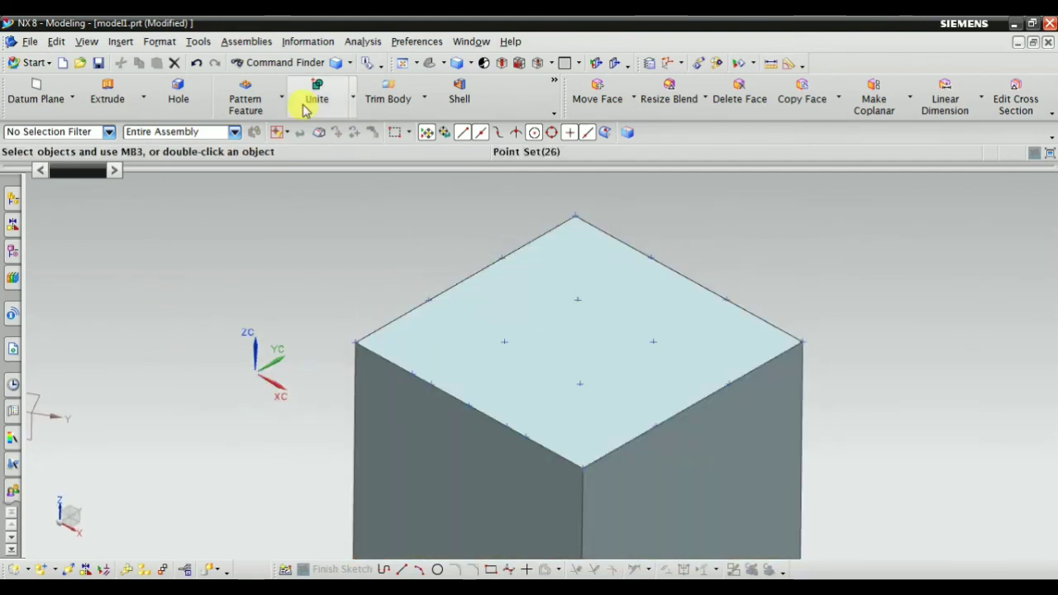
Start a Datum Plane Grid on the horizontal plane of the datum coordinate system near the block's base
{"action": "left_click", "coordinate": [121, 42]}
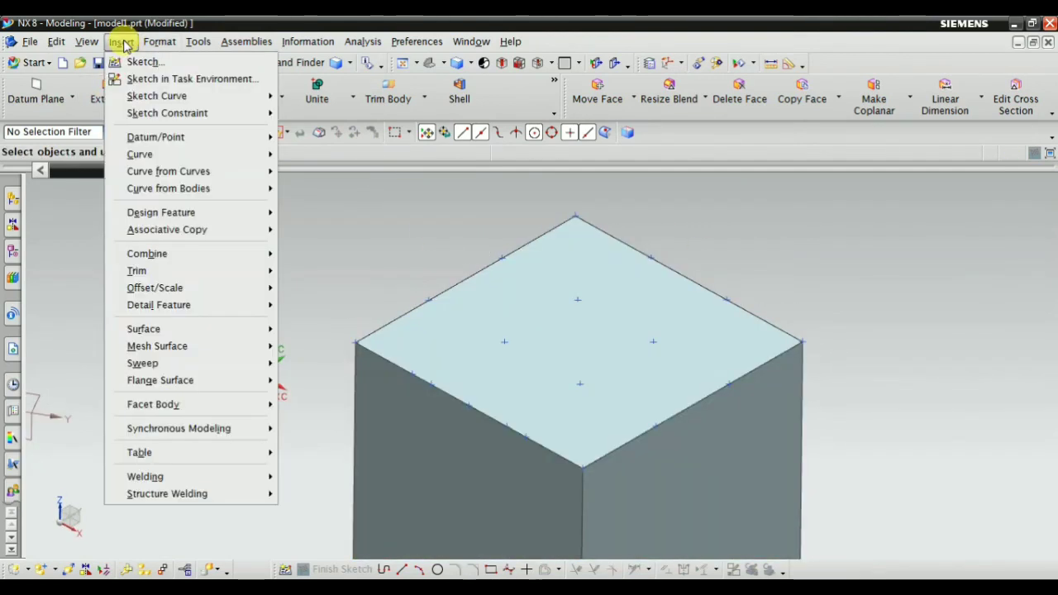
{"action": "mouse_move", "coordinate": [149, 137]}
{"action": "left_click", "coordinate": [342, 239]}
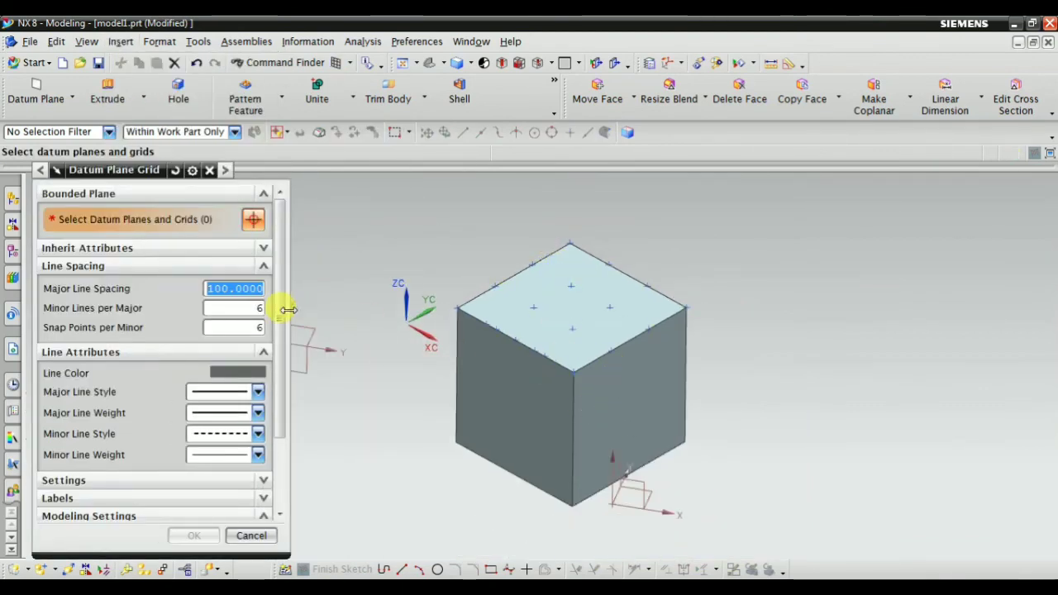
{"action": "middle_click_drag", "start_coordinate": [464, 390], "coordinate": [541, 425]}
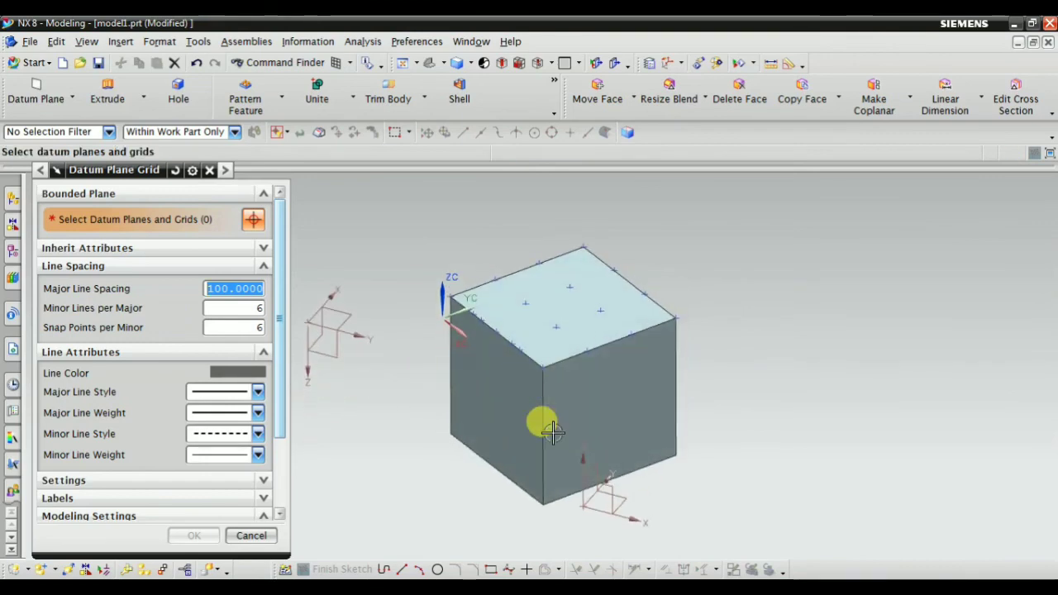
{"action": "left_click", "coordinate": [649, 507]}
{"action": "scroll", "coordinate": [606, 373], "scroll_direction": "down", "scroll_amount": 4}
{"action": "scroll", "coordinate": [645, 449], "scroll_direction": "up", "scroll_amount": 9}
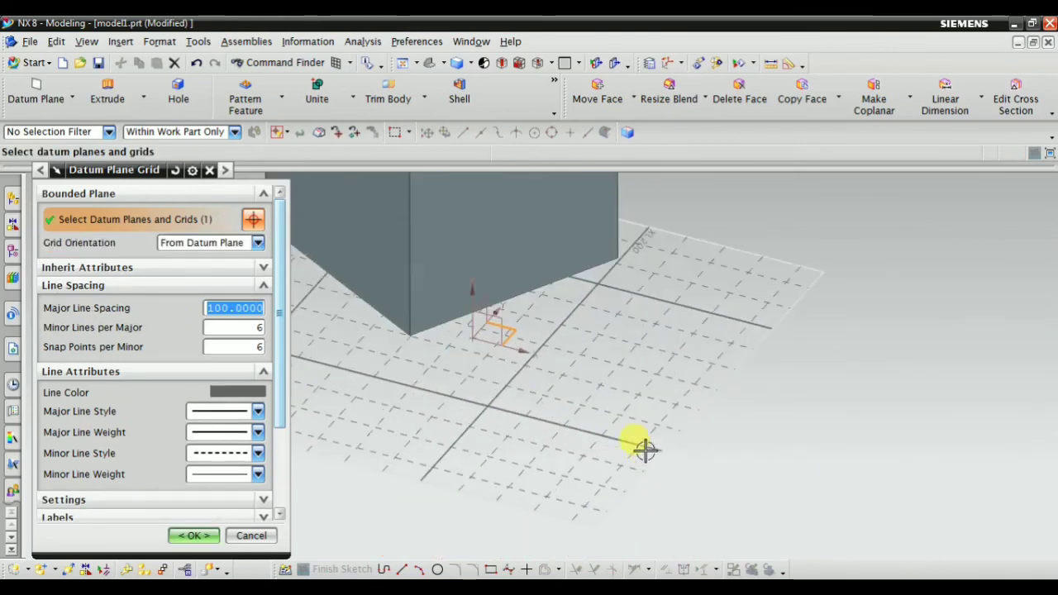
{"action": "scroll", "coordinate": [695, 432], "scroll_direction": "down", "scroll_amount": 5}
{"action": "scroll", "coordinate": [559, 453], "scroll_direction": "down", "scroll_amount": 3}
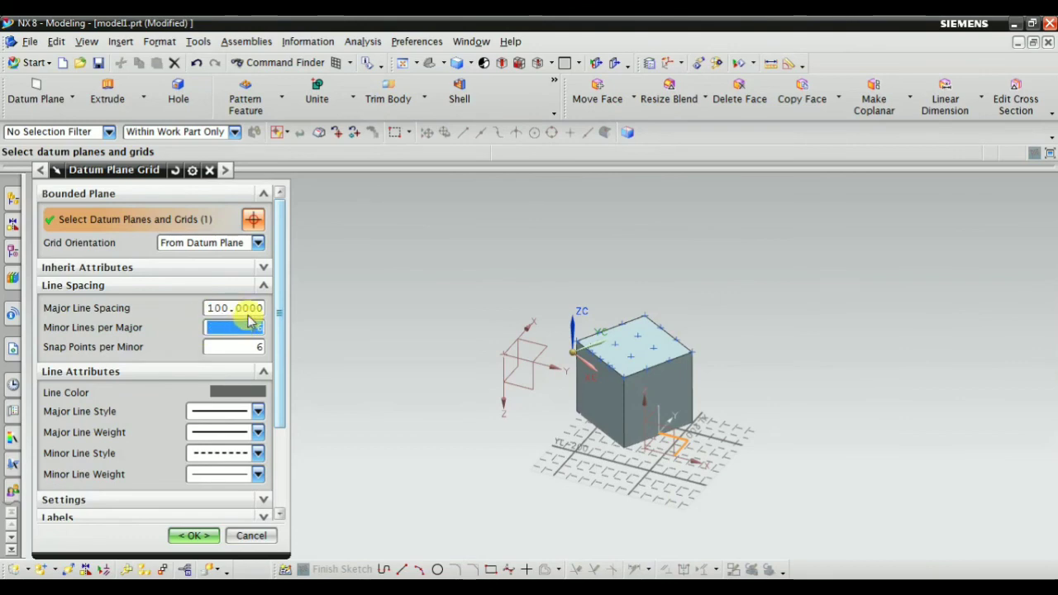
Set the grid's minor lines per major to 8 and its snap points per minor to 8
{"action": "left_click", "coordinate": [251, 347]}
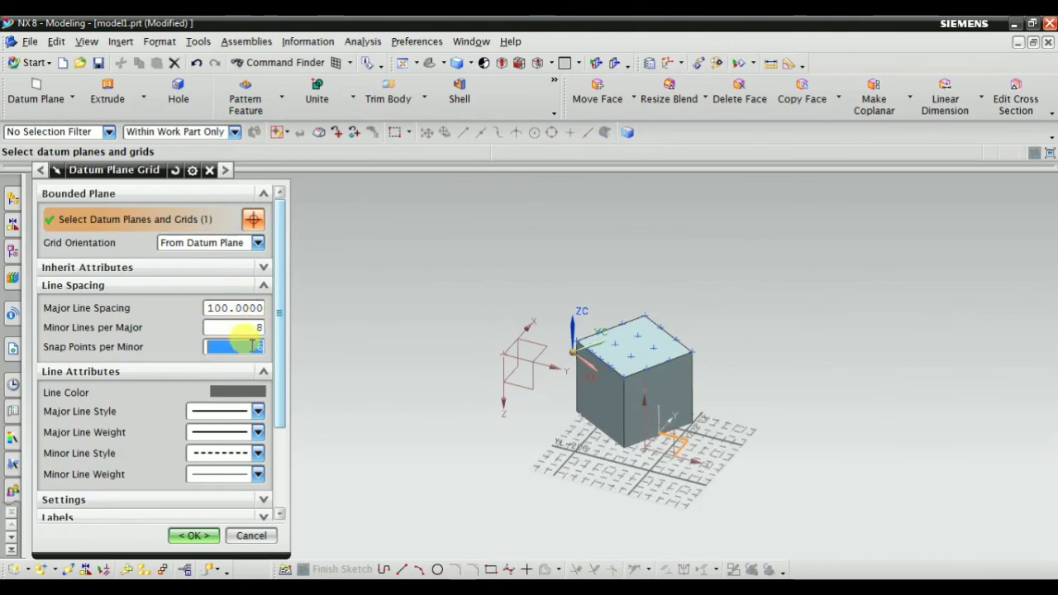
{"action": "type", "text": "8"}
{"action": "scroll", "coordinate": [637, 473], "scroll_direction": "up", "scroll_amount": 4}
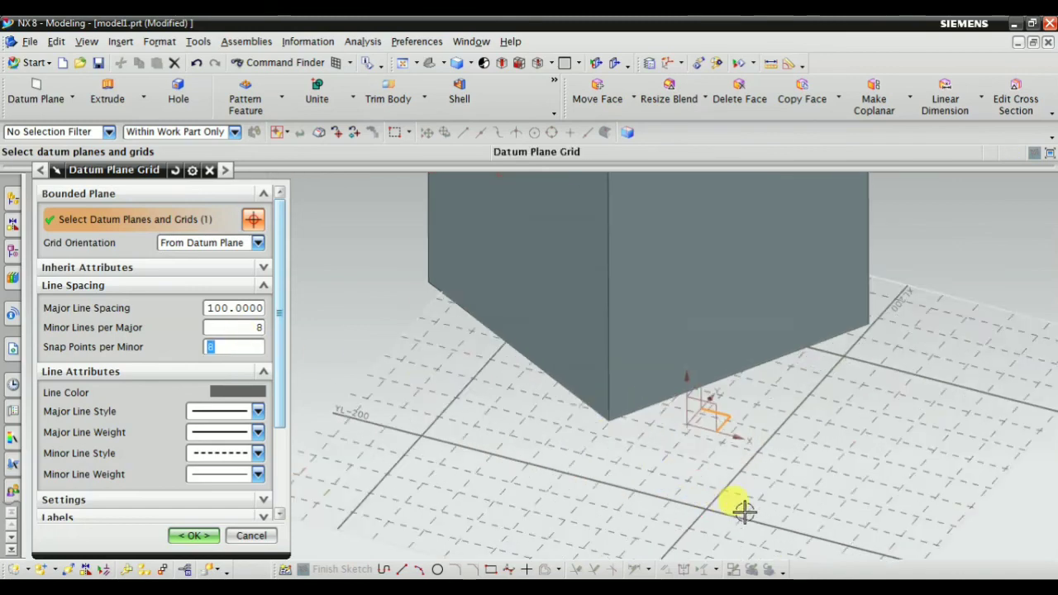
Create the datum plane grid with the current settings and inspect it together with the block
{"action": "left_click", "coordinate": [194, 536]}
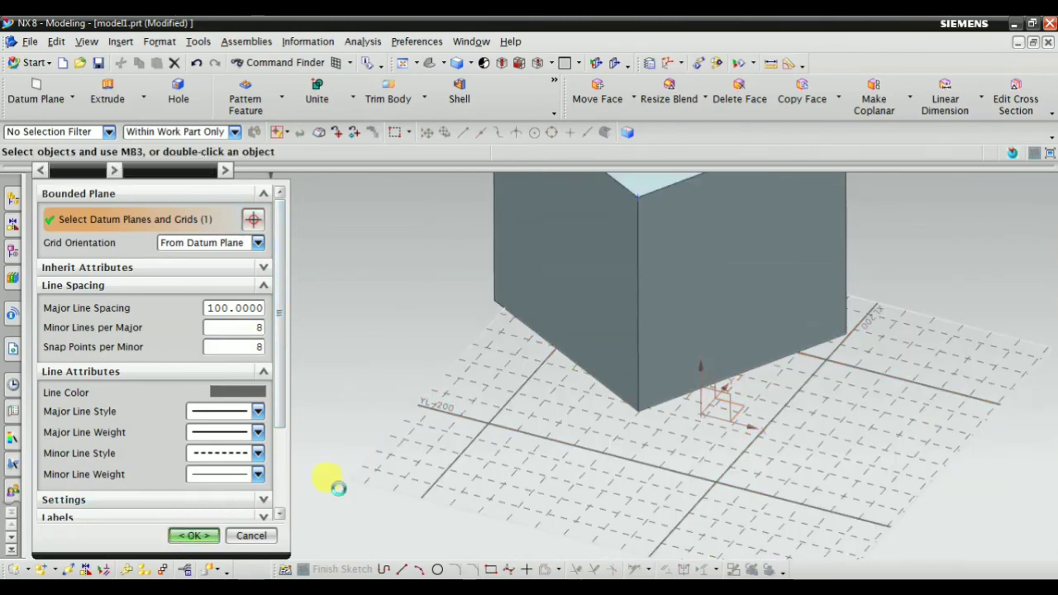
{"action": "scroll", "coordinate": [673, 373], "scroll_direction": "down", "scroll_amount": 4}
{"action": "scroll", "coordinate": [773, 399], "scroll_direction": "up", "scroll_amount": 2}
{"action": "middle_click_drag", "start_coordinate": [751, 417], "coordinate": [786, 442]}
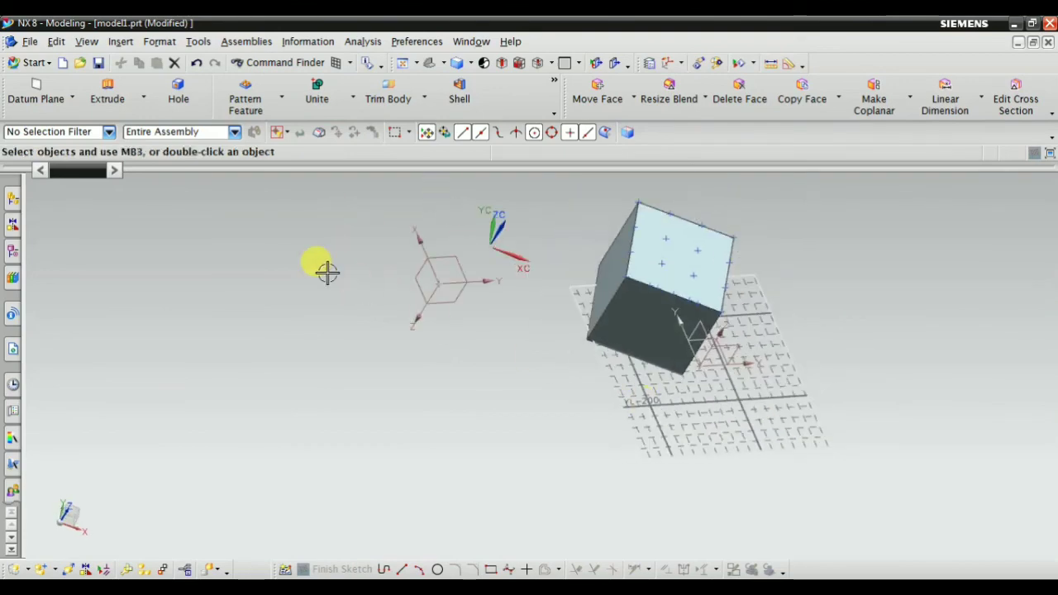
{"action": "right_click", "coordinate": [328, 274]}
{"action": "left_click", "coordinate": [350, 295]}
{"action": "middle_click_drag", "start_coordinate": [679, 360], "coordinate": [718, 296]}
{"action": "right_click", "coordinate": [860, 277]}
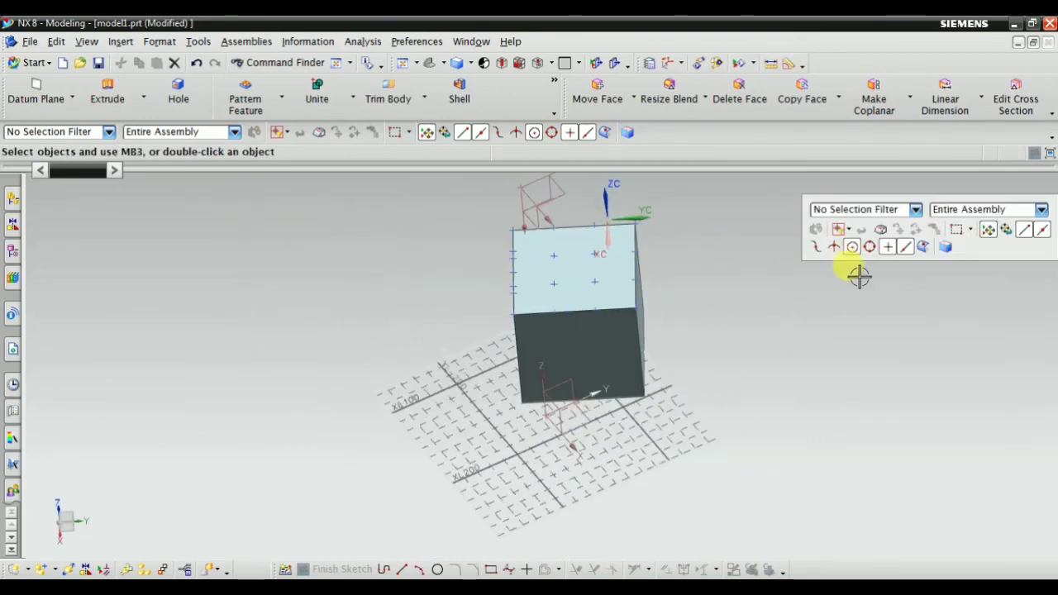
{"action": "left_click", "coordinate": [878, 294]}
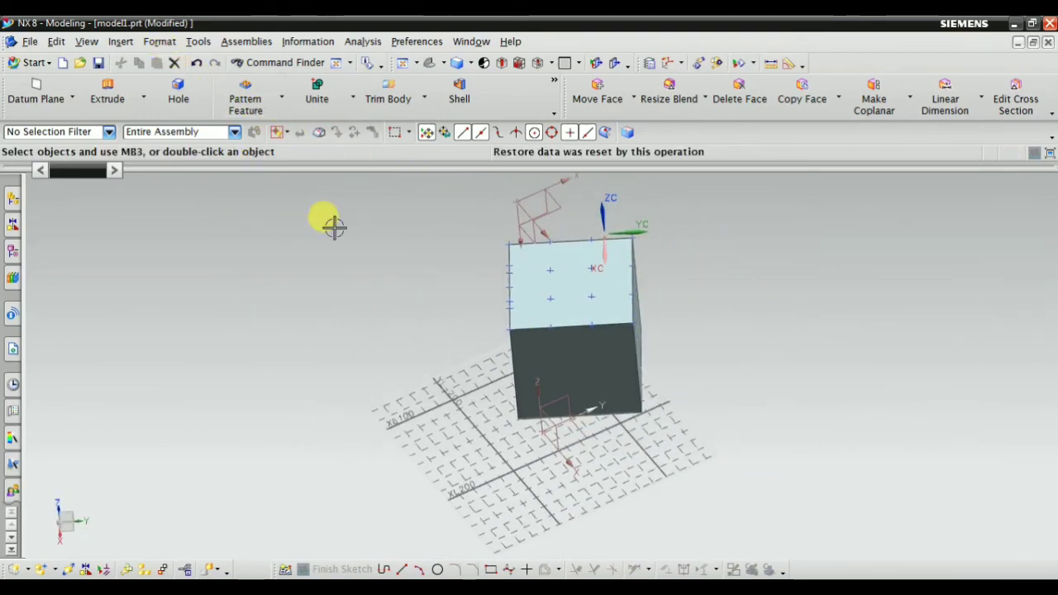
{"action": "left_click", "coordinate": [157, 43]}
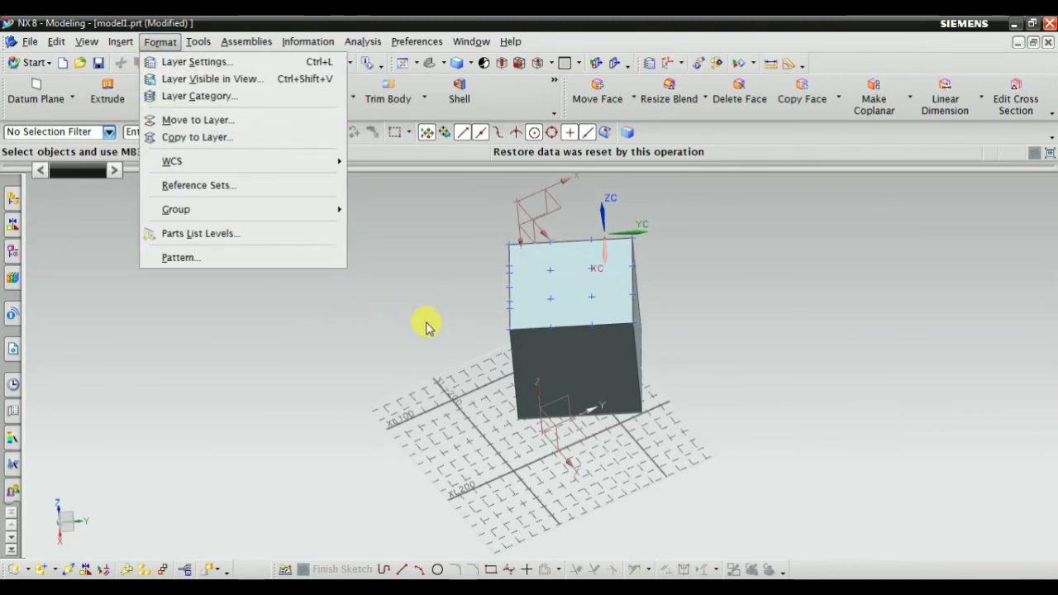
{"action": "left_click", "coordinate": [455, 255]}
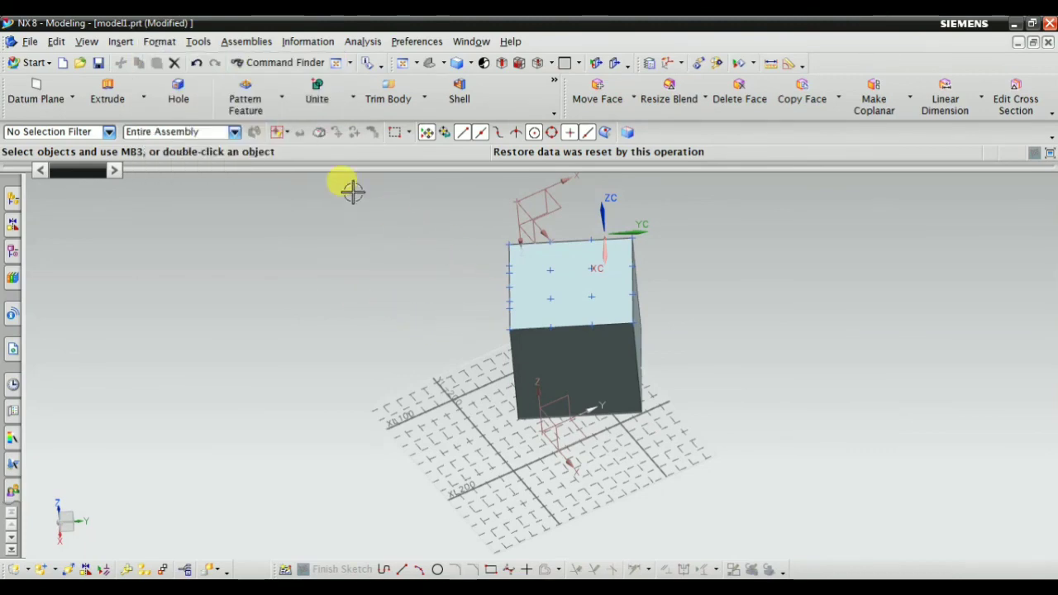
{"action": "left_click", "coordinate": [117, 45]}
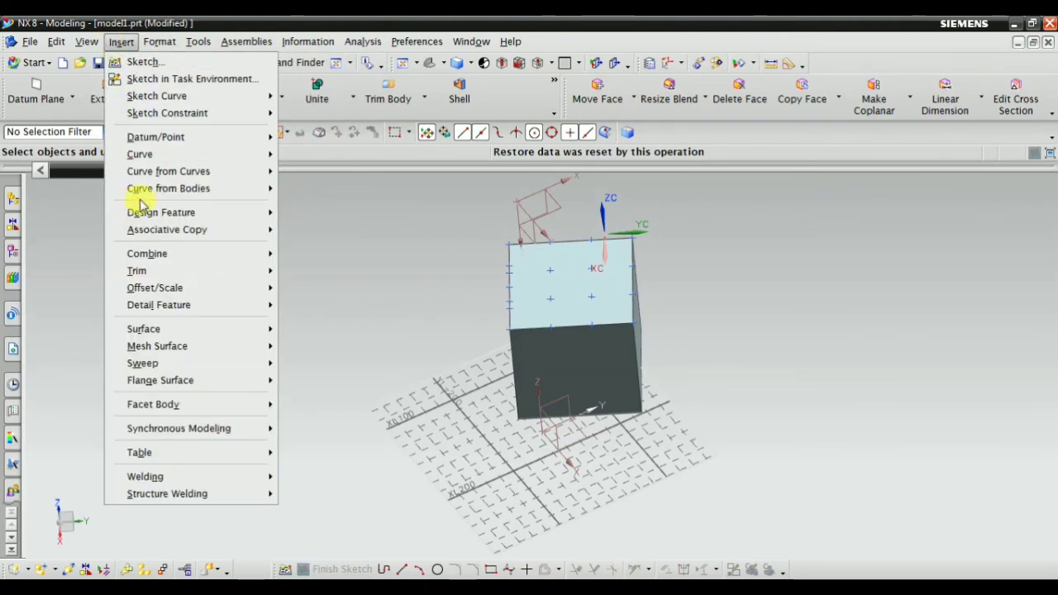
{"action": "mouse_move", "coordinate": [149, 213]}
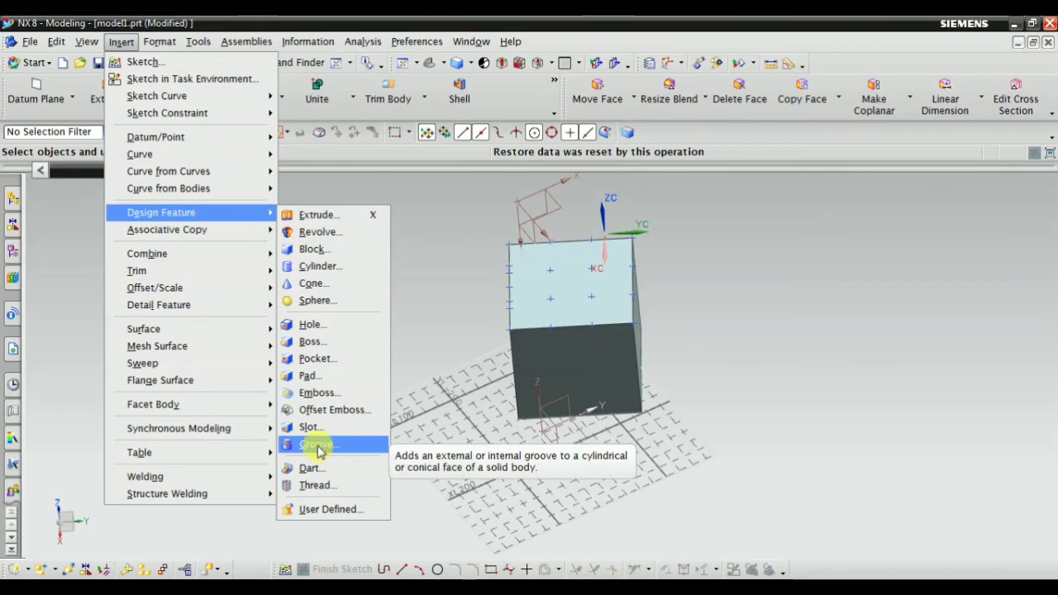
{"action": "left_click", "coordinate": [878, 310]}
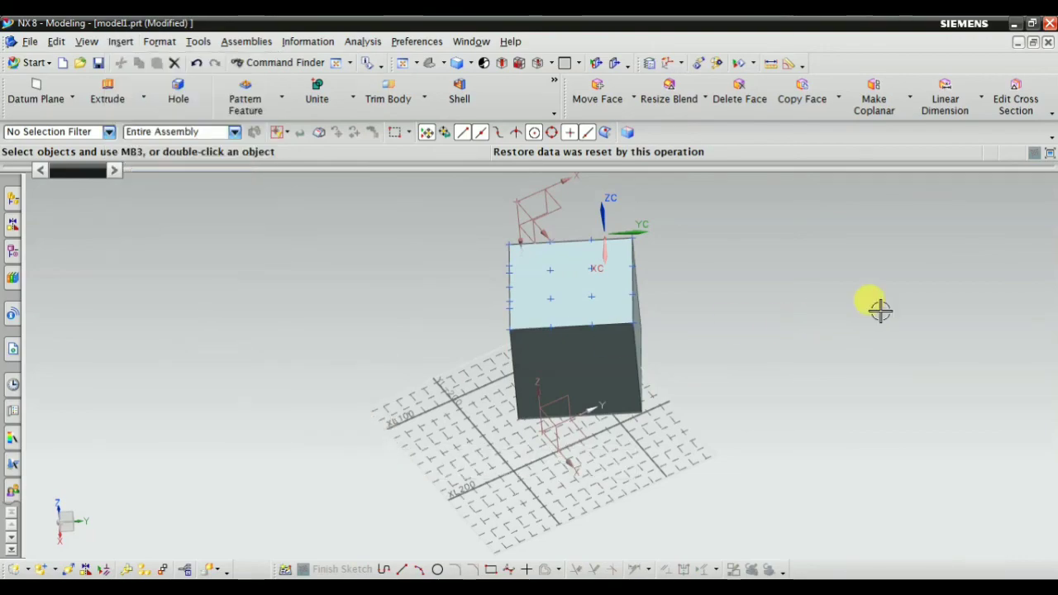